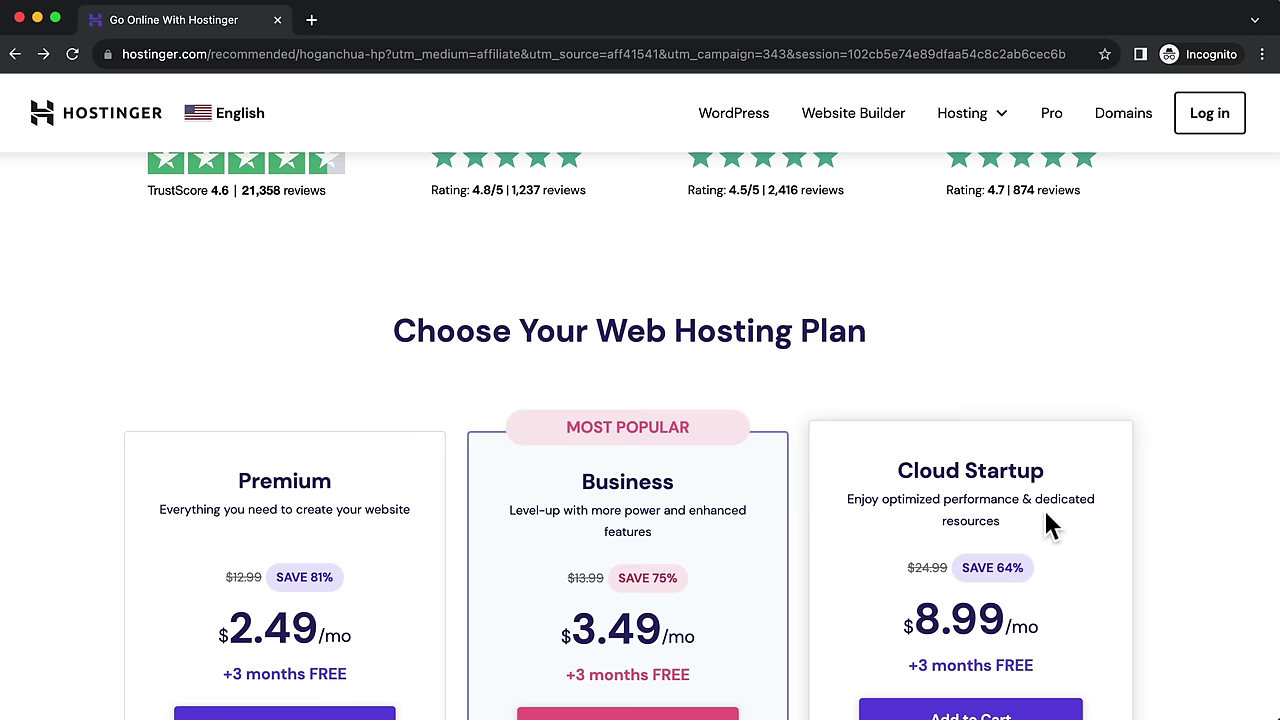
Step: Add the Business web hosting plan to the cart
{"action": "scroll", "coordinate": [1046, 516], "scroll_direction": "down", "scroll_amount": 3}
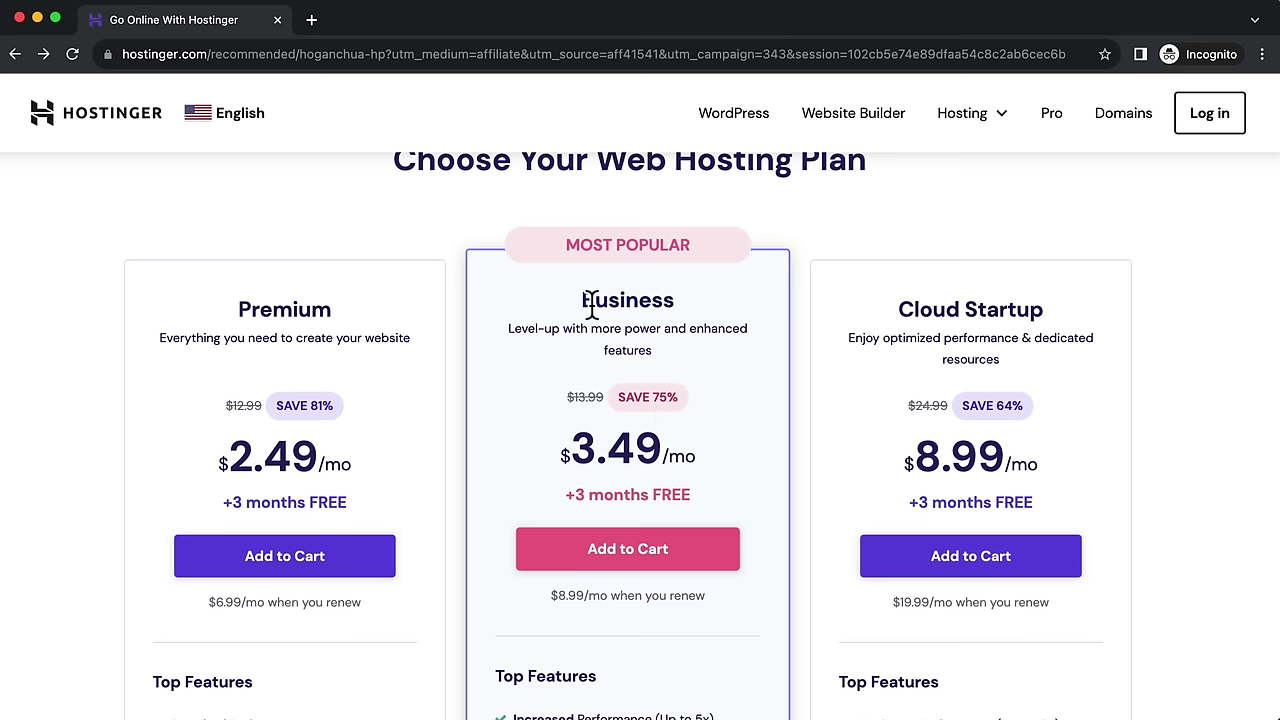
{"action": "left_click", "coordinate": [622, 562]}
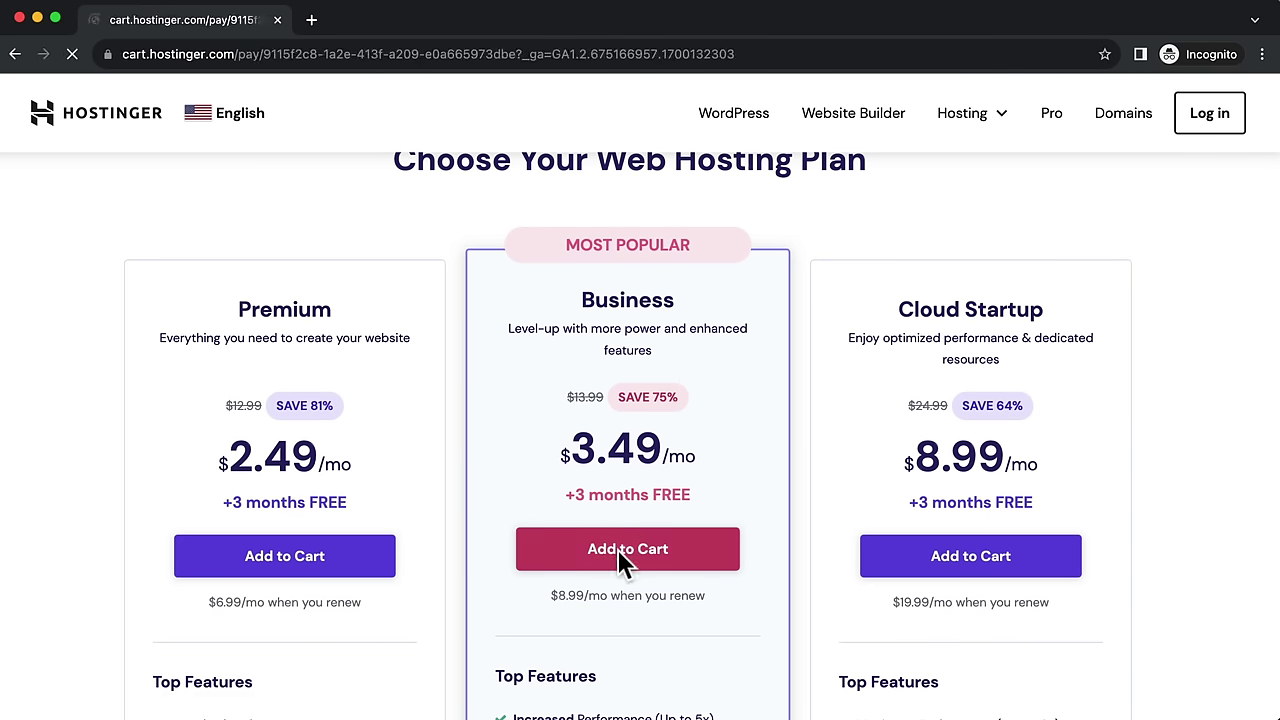
Step: Try the 12-month period for the hosting plan, followed by the 1-month period
{"action": "scroll", "coordinate": [1085, 412], "scroll_direction": "down", "scroll_amount": 5}
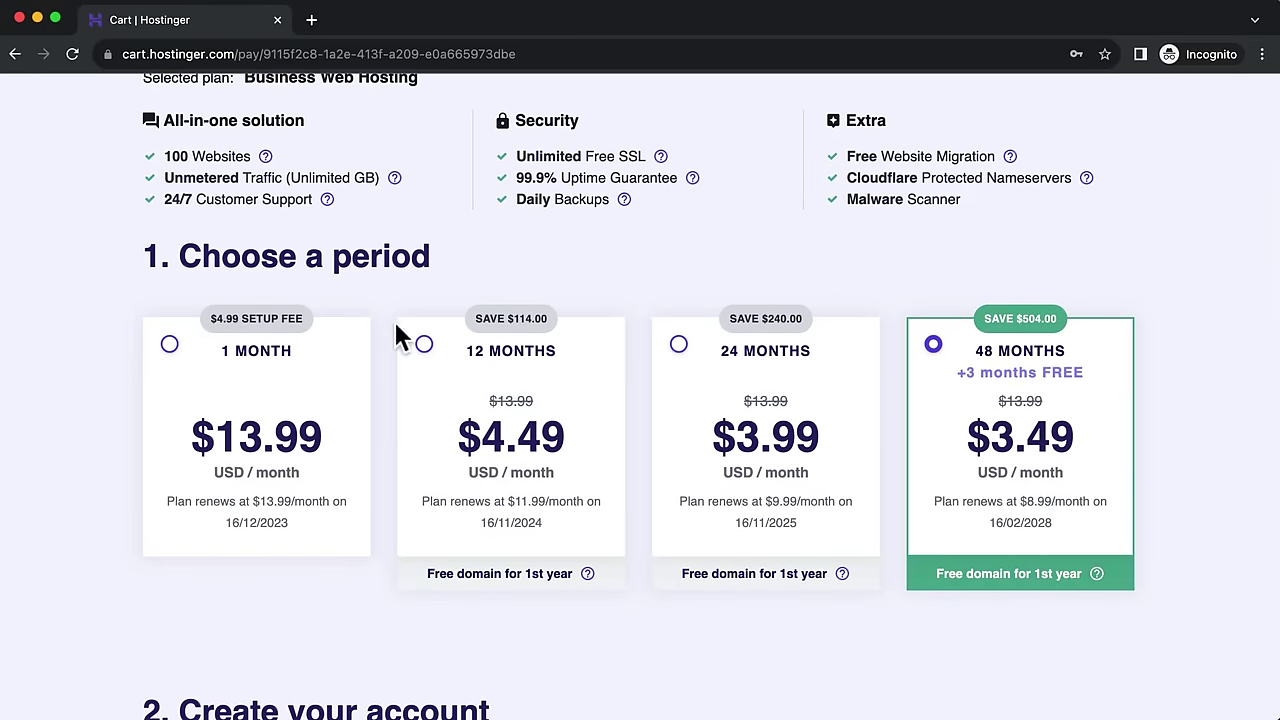
{"action": "left_click", "coordinate": [424, 346]}
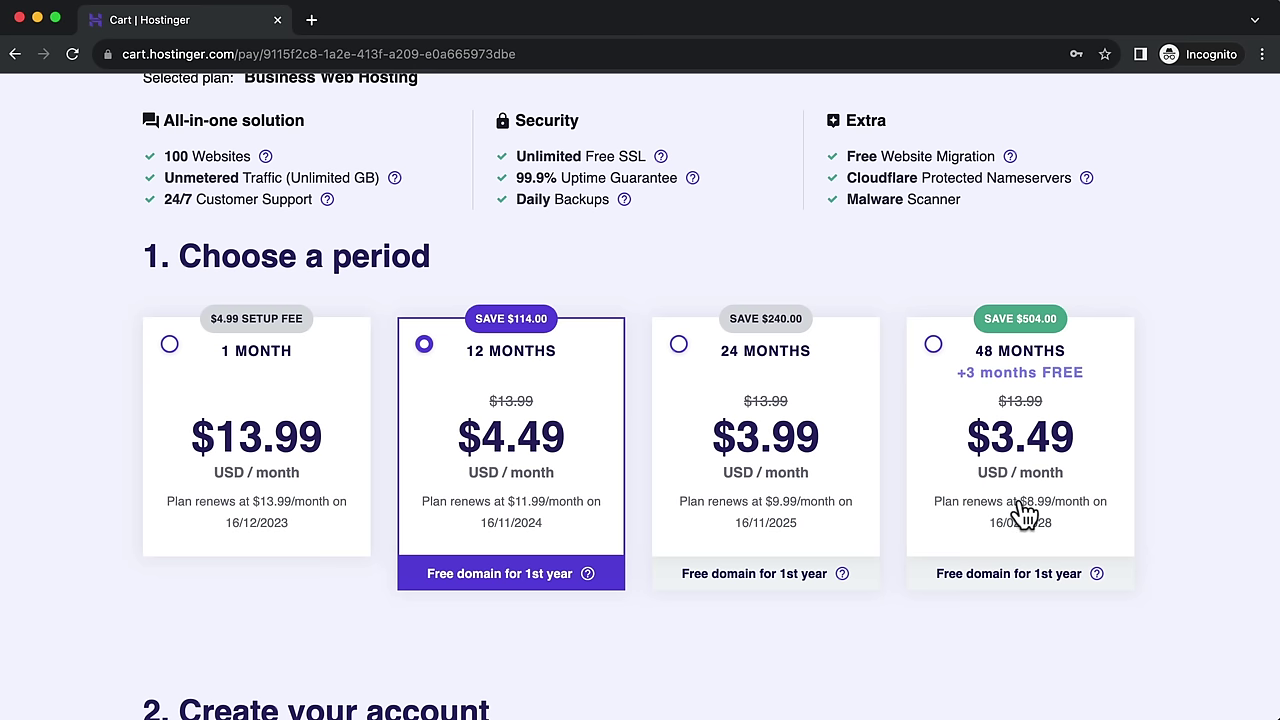
{"action": "left_click", "coordinate": [168, 344]}
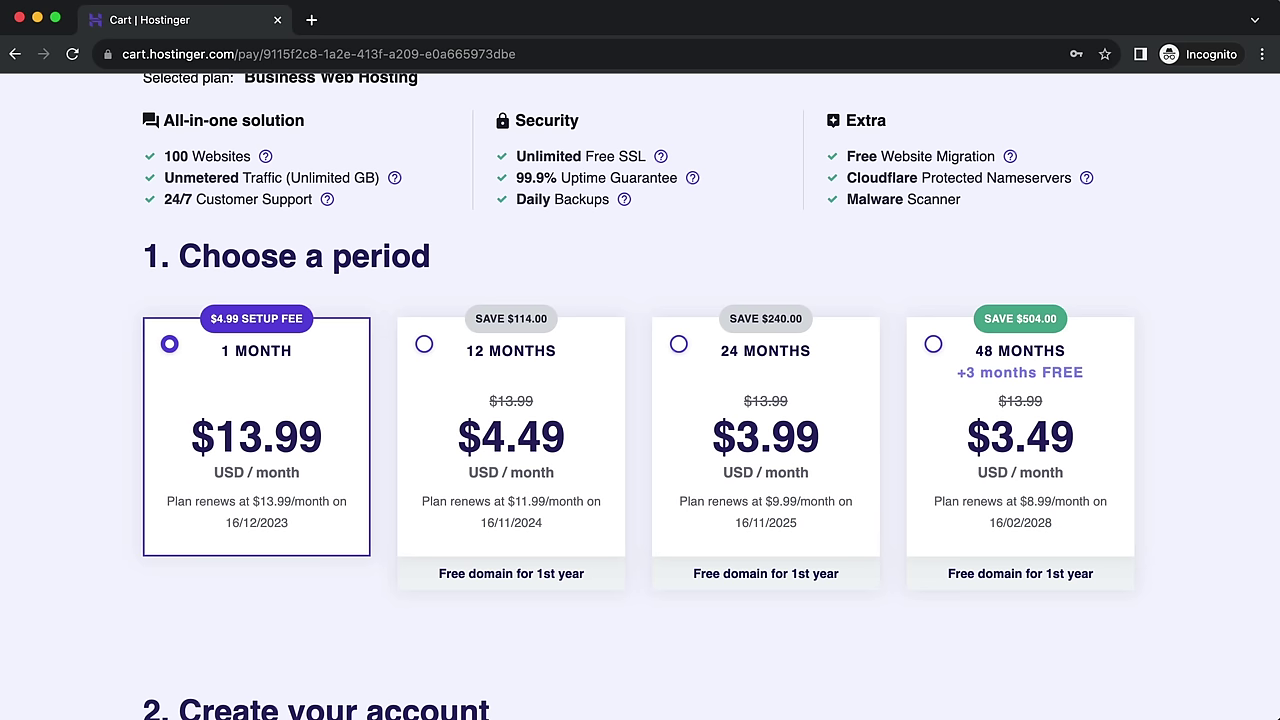
Step: Switch to the Calculator and multiply 14 by 12 to estimate the yearly cost of paying monthly
{"action": "left_click", "coordinate": [1125, 712]}
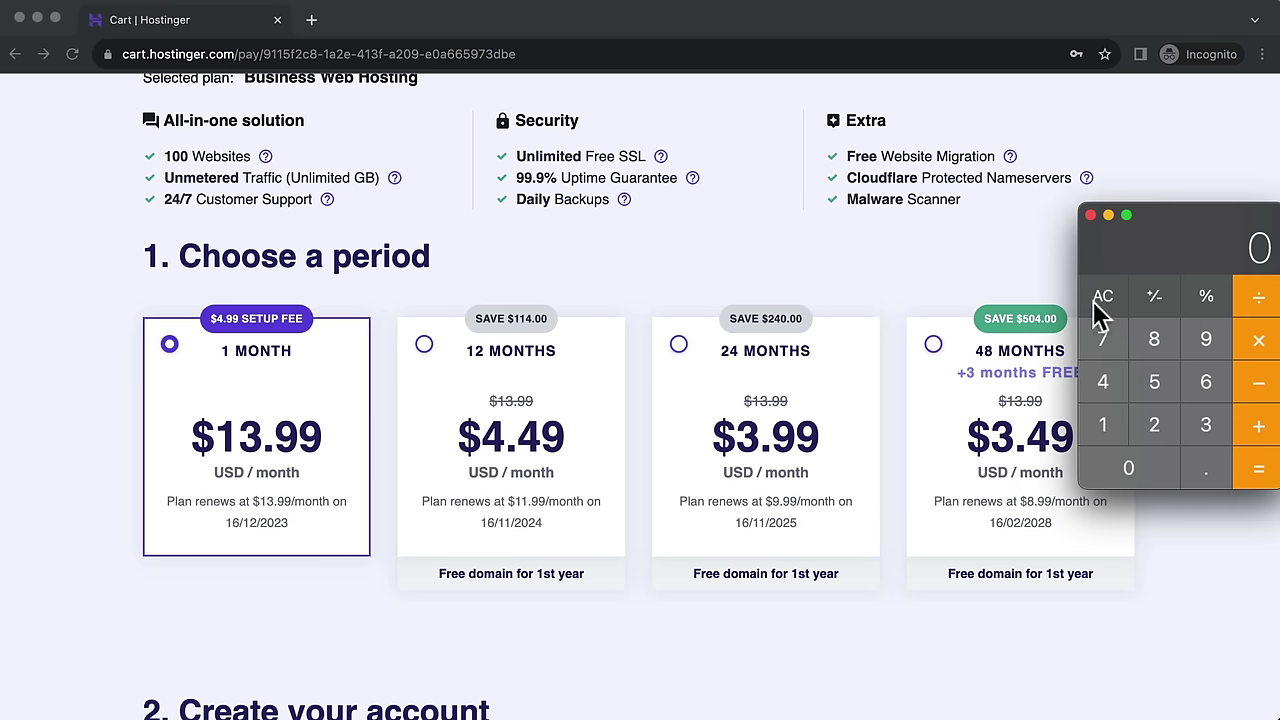
{"action": "left_click", "coordinate": [1102, 424]}
{"action": "left_click", "coordinate": [1103, 382]}
{"action": "left_click", "coordinate": [1254, 350]}
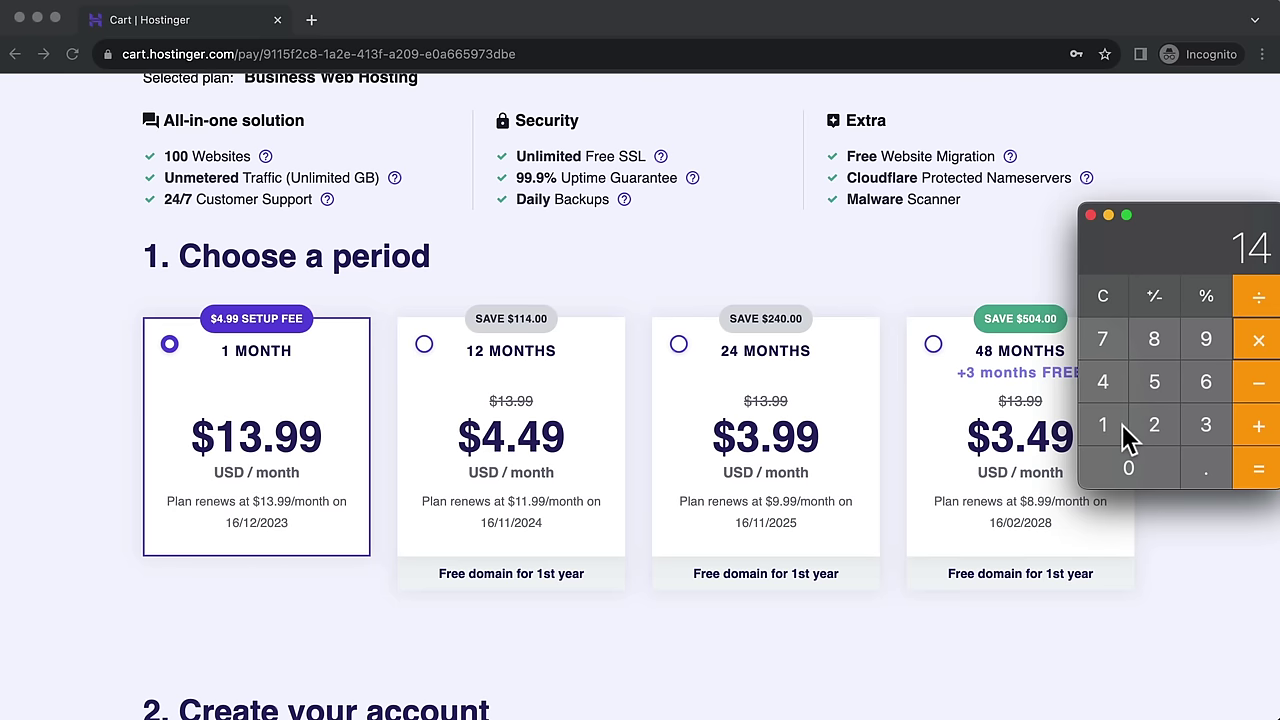
{"action": "left_click", "coordinate": [1115, 430]}
{"action": "left_click", "coordinate": [1158, 430]}
{"action": "left_click", "coordinate": [1255, 468]}
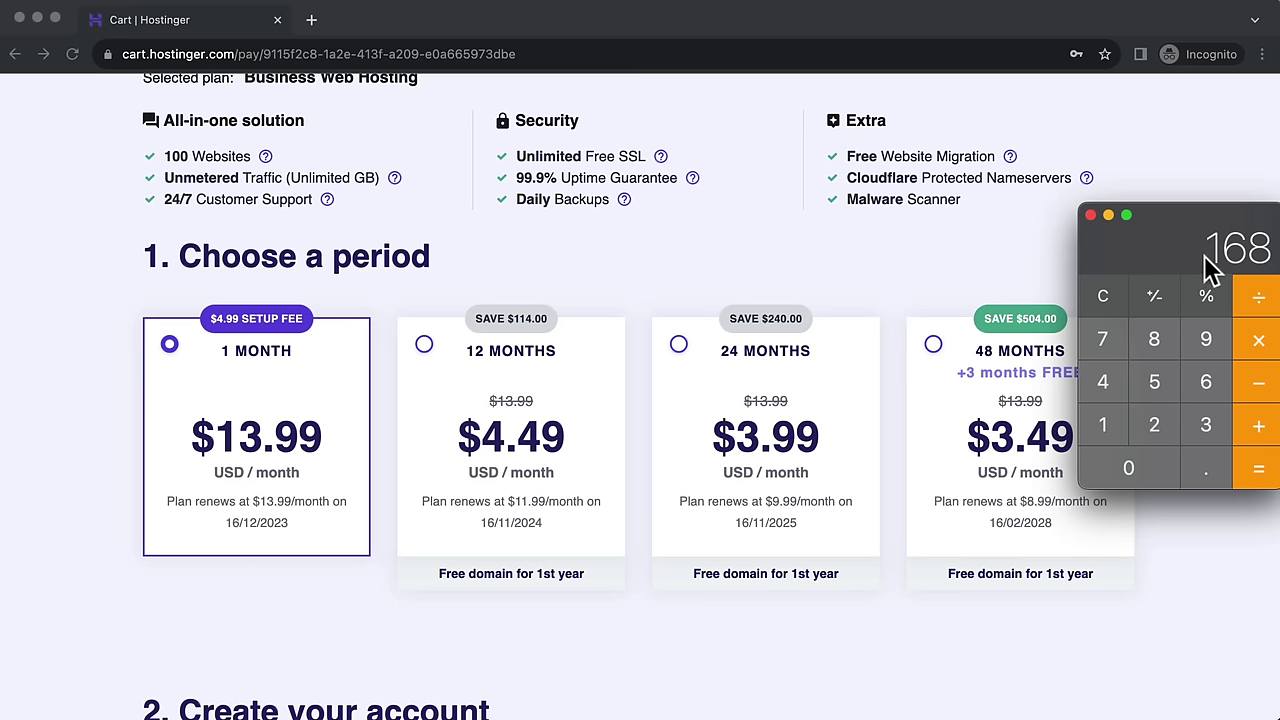
Step: Try the 48-month period and check the order total in the payment section
{"action": "left_click", "coordinate": [933, 343]}
{"action": "left_click", "coordinate": [933, 343]}
{"action": "scroll", "coordinate": [1164, 347], "scroll_direction": "down", "scroll_amount": 15}
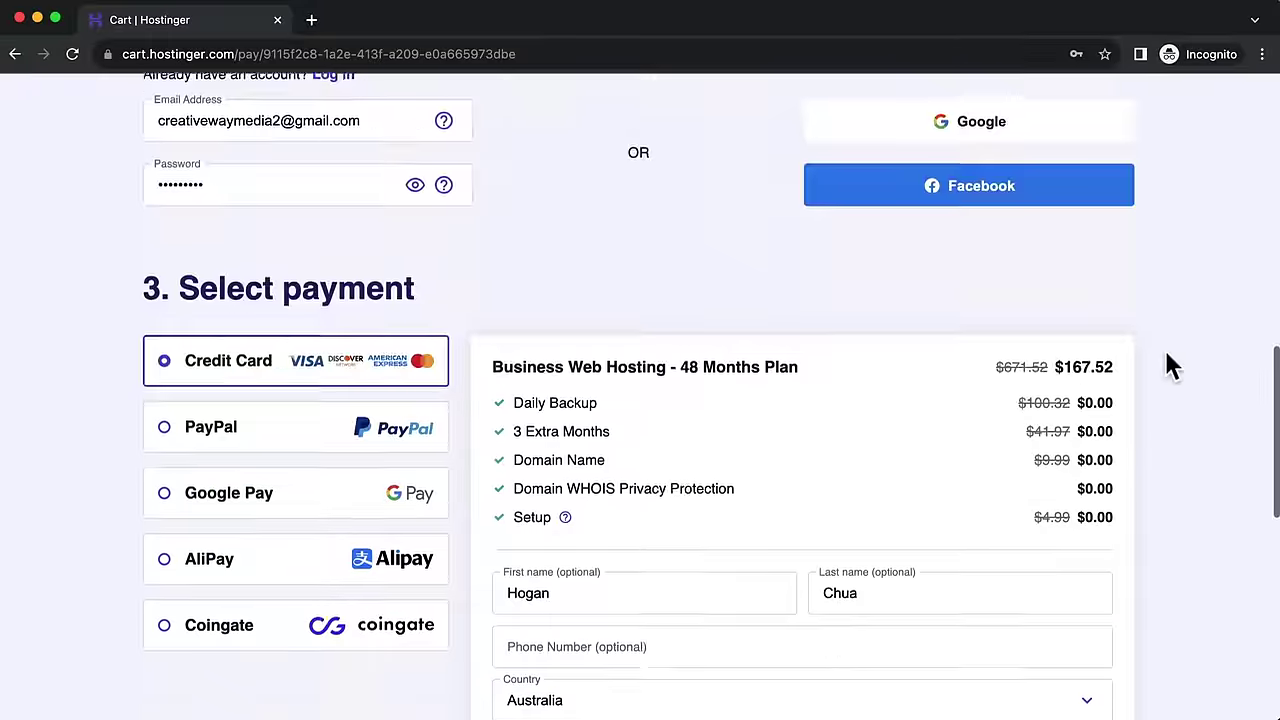
{"action": "scroll", "coordinate": [1164, 347], "scroll_direction": "down", "scroll_amount": 3}
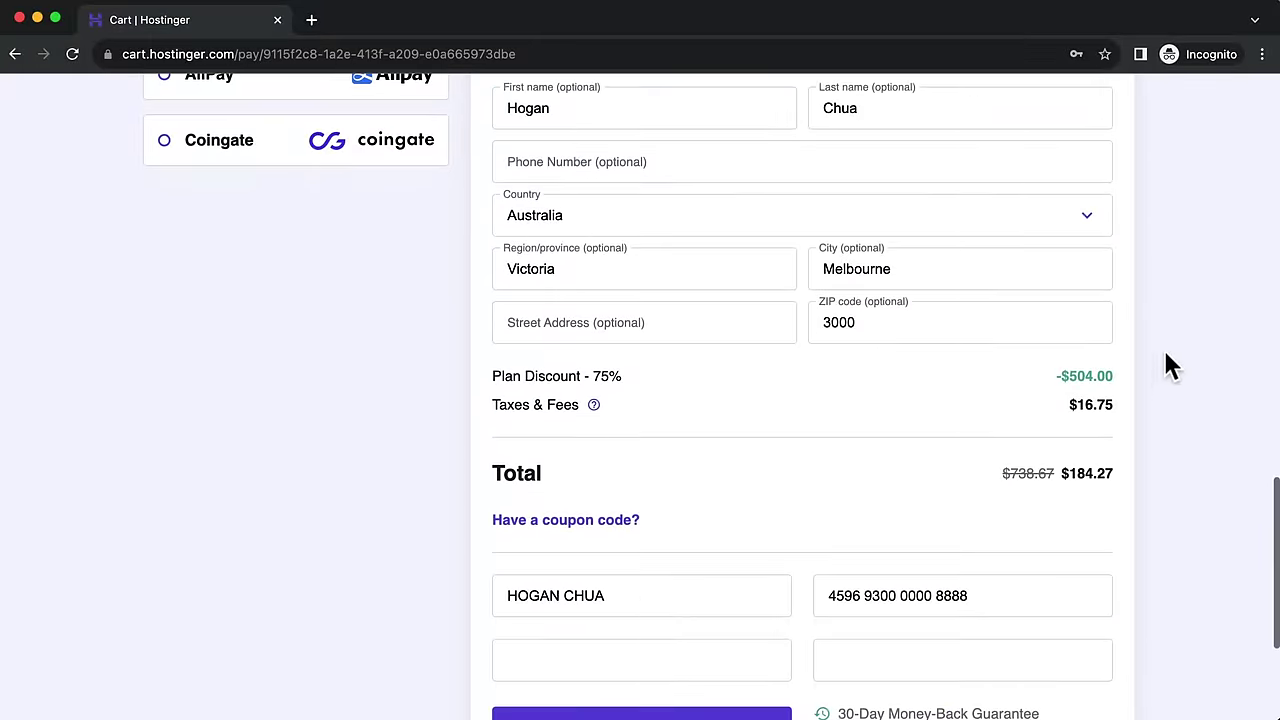
{"action": "double_click", "coordinate": [1078, 474]}
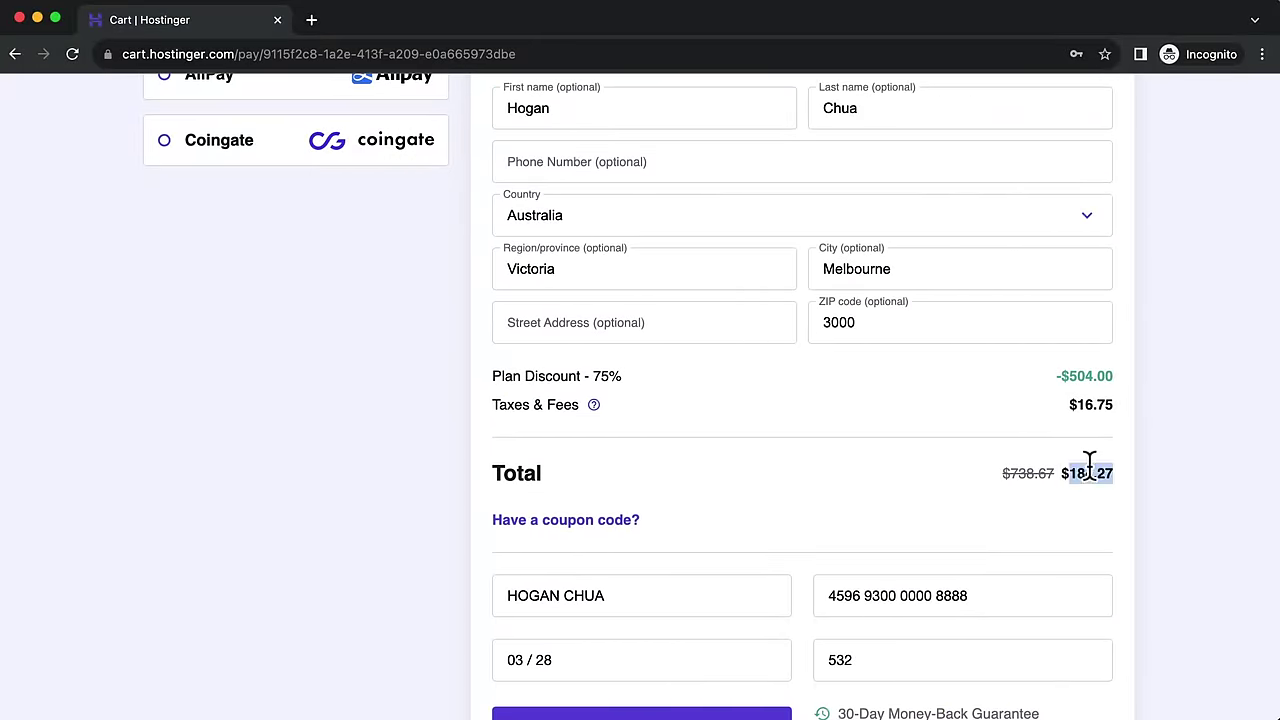
Step: Select the 12-month period for the Business hosting plan
{"action": "scroll", "coordinate": [1090, 470], "scroll_direction": "up", "scroll_amount": 8}
{"action": "scroll", "coordinate": [1090, 478], "scroll_direction": "up", "scroll_amount": 15}
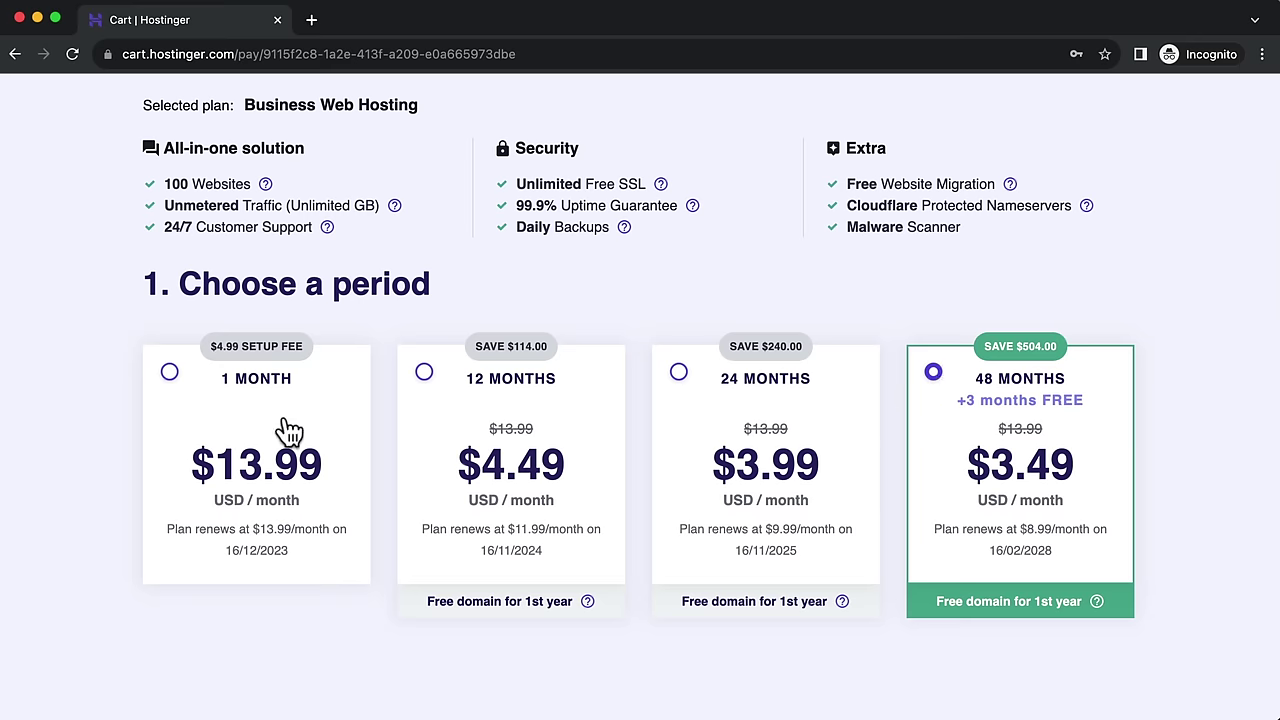
{"action": "left_click", "coordinate": [424, 378]}
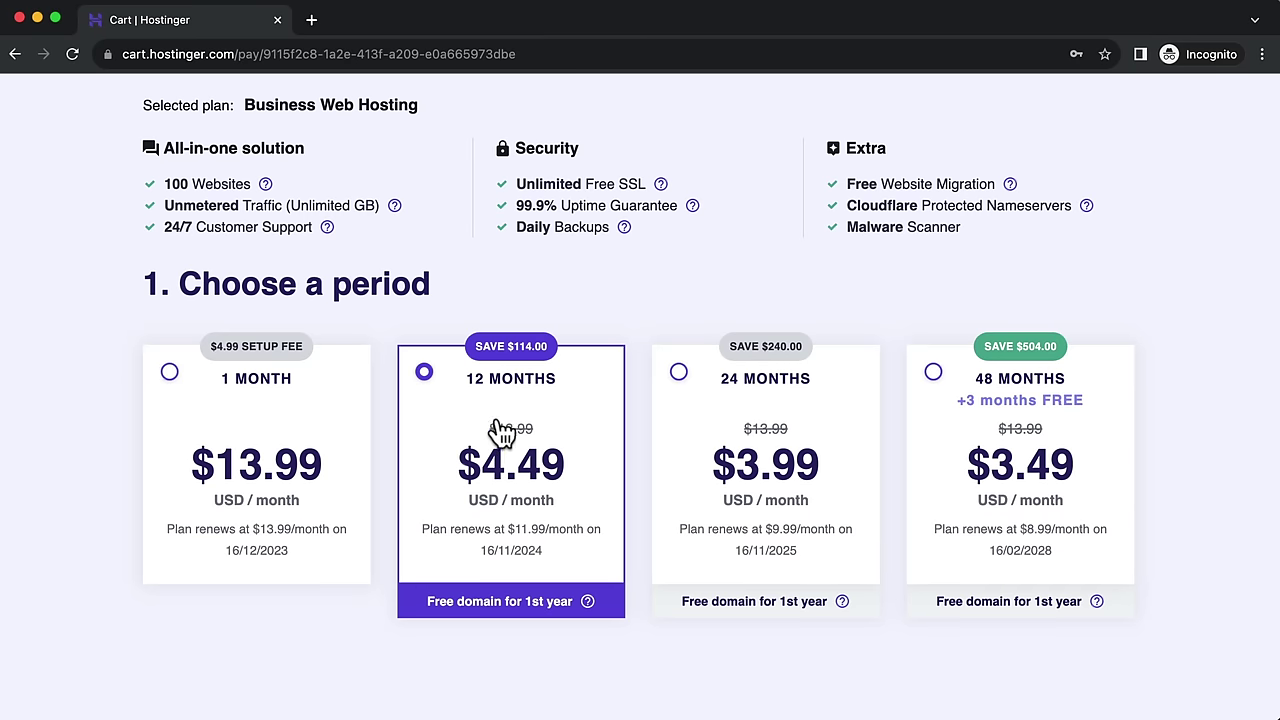
Step: Enter the coupon code in the payment section and apply it to the order
{"action": "scroll", "coordinate": [630, 435], "scroll_direction": "down", "scroll_amount": 3}
{"action": "scroll", "coordinate": [630, 430], "scroll_direction": "down", "scroll_amount": 5}
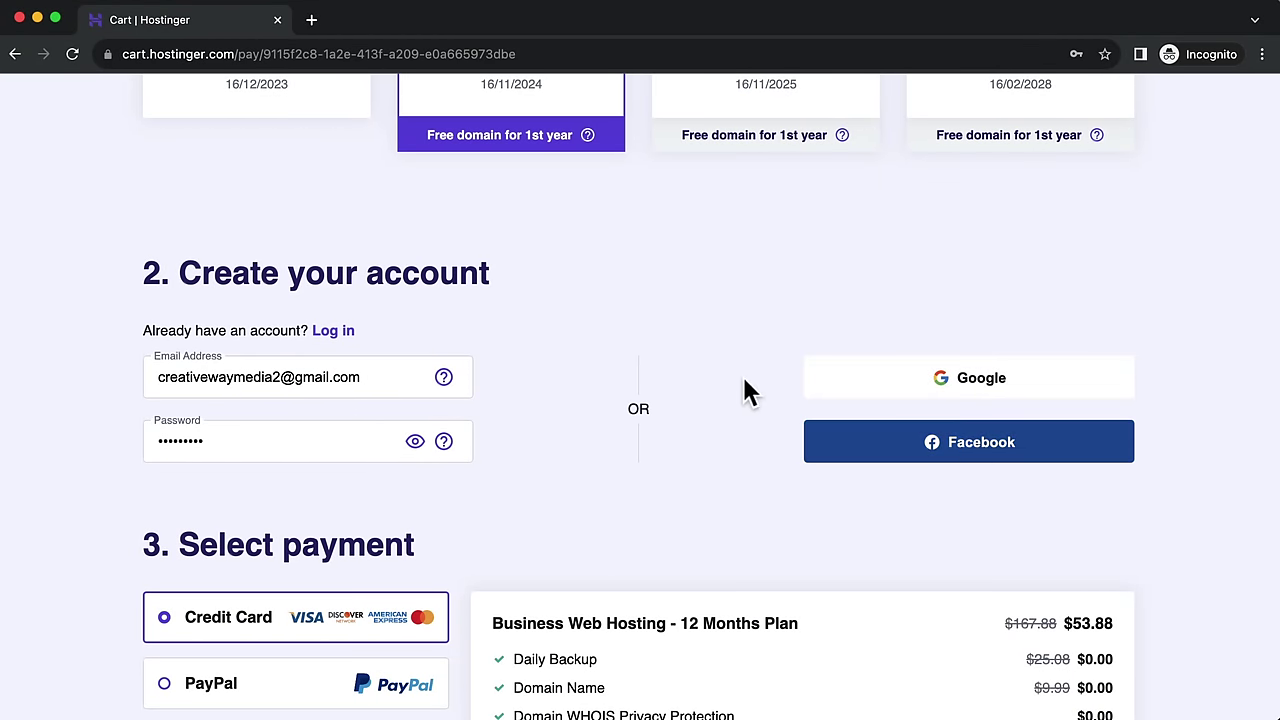
{"action": "scroll", "coordinate": [750, 390], "scroll_direction": "down", "scroll_amount": 6}
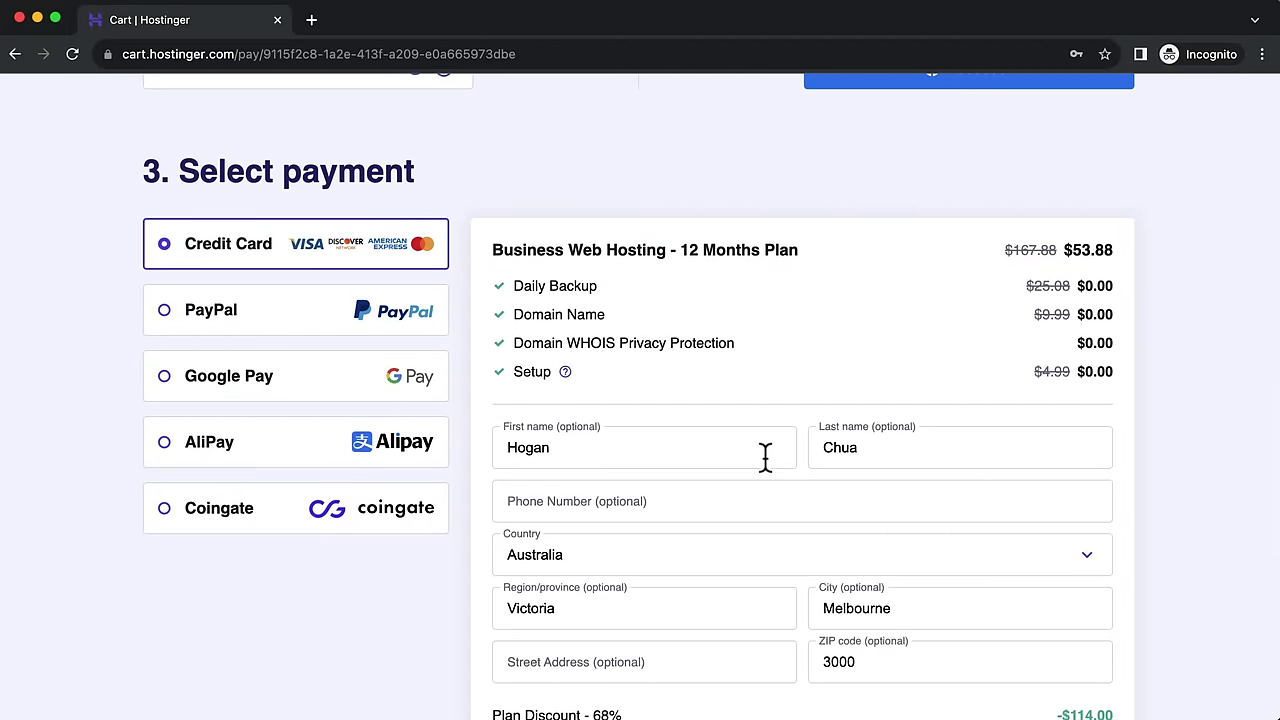
{"action": "scroll", "coordinate": [802, 455], "scroll_direction": "down", "scroll_amount": 5}
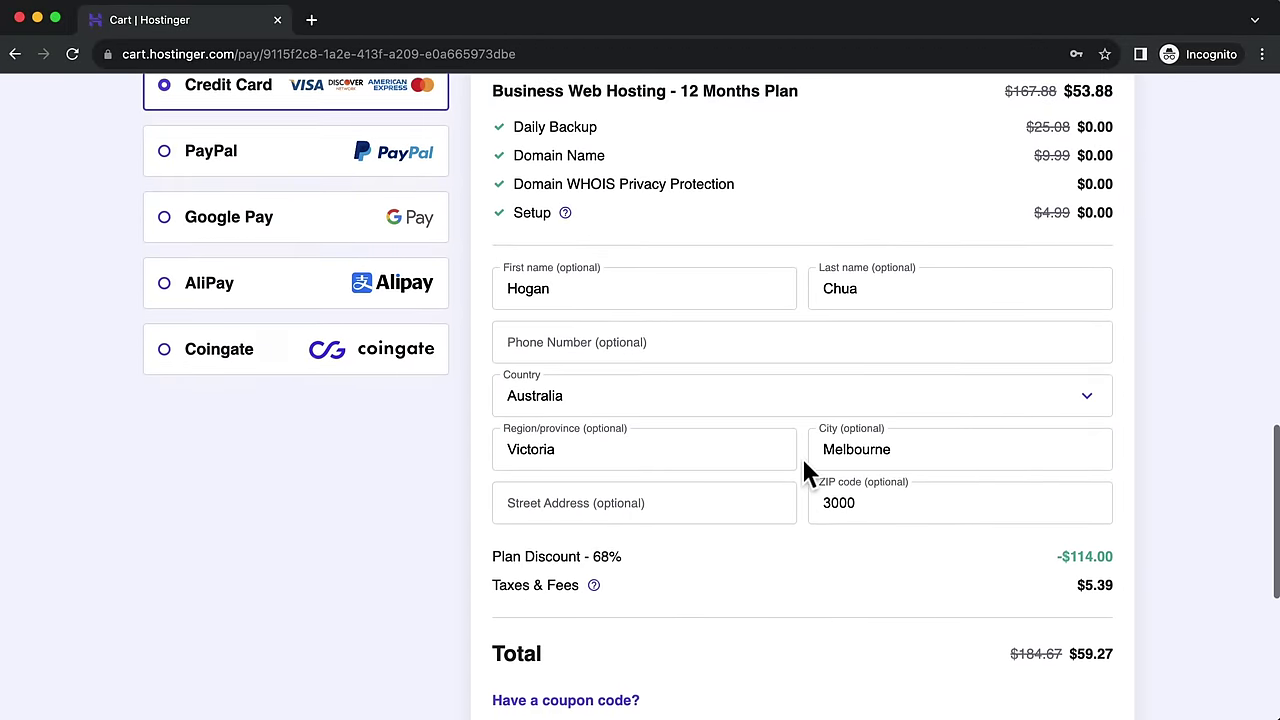
{"action": "scroll", "coordinate": [799, 457], "scroll_direction": "down", "scroll_amount": 1}
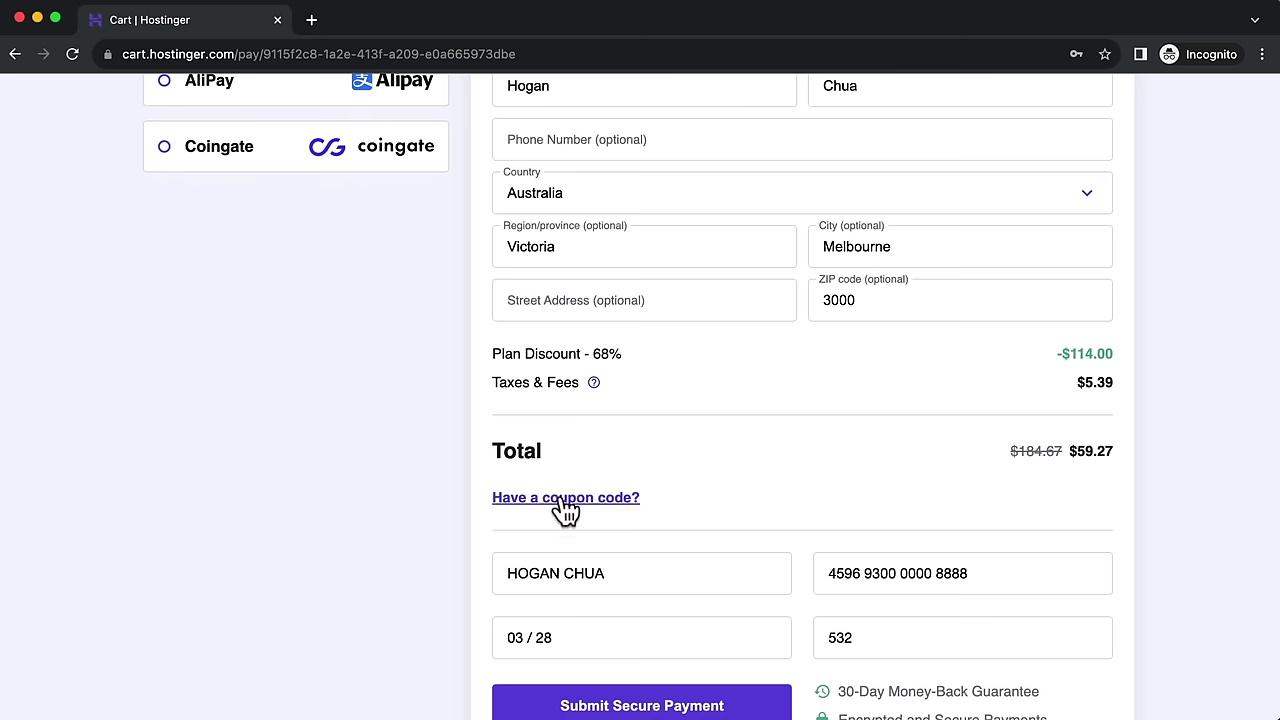
{"action": "left_click", "coordinate": [574, 505]}
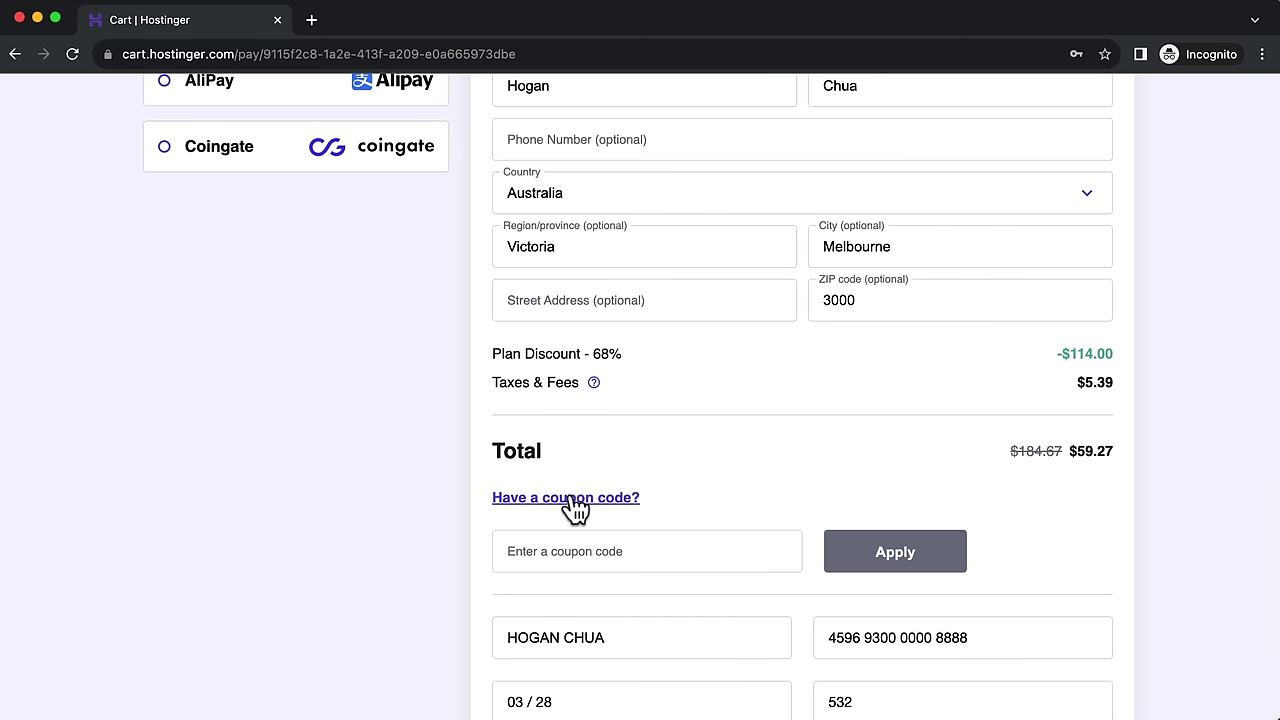
{"action": "left_click", "coordinate": [563, 549]}
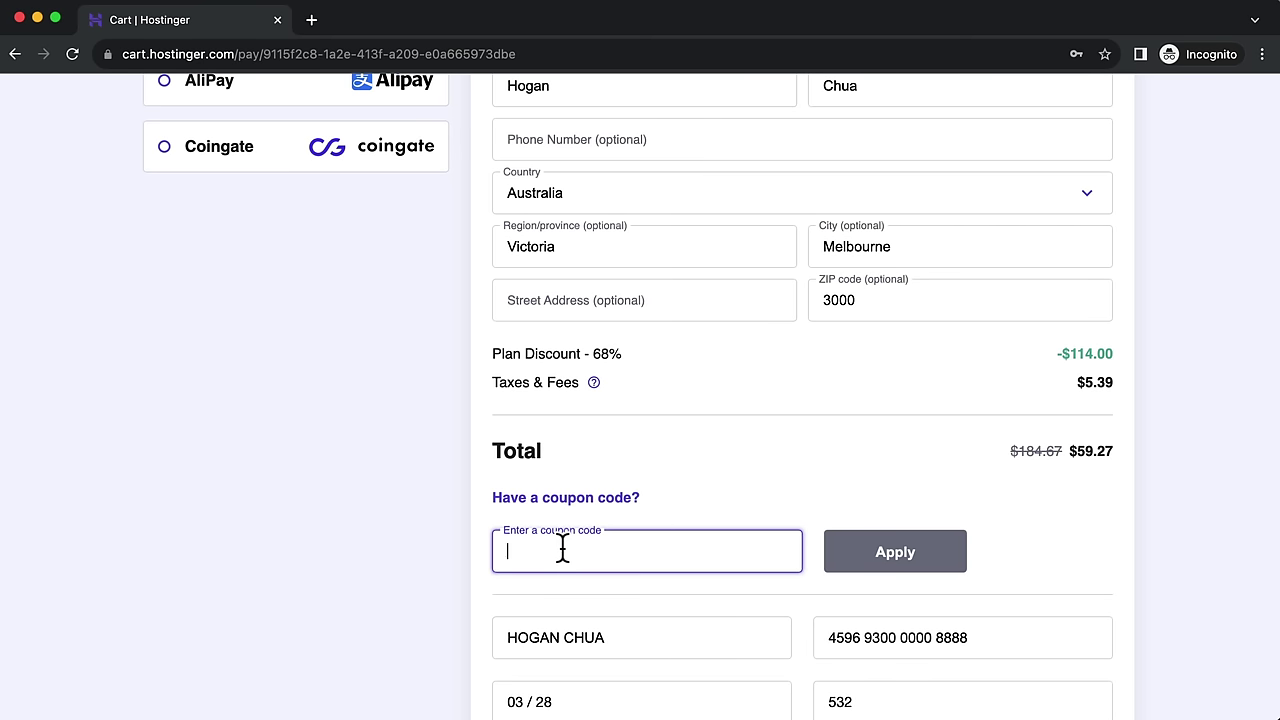
{"action": "type", "text": "HOGANCHUA"}
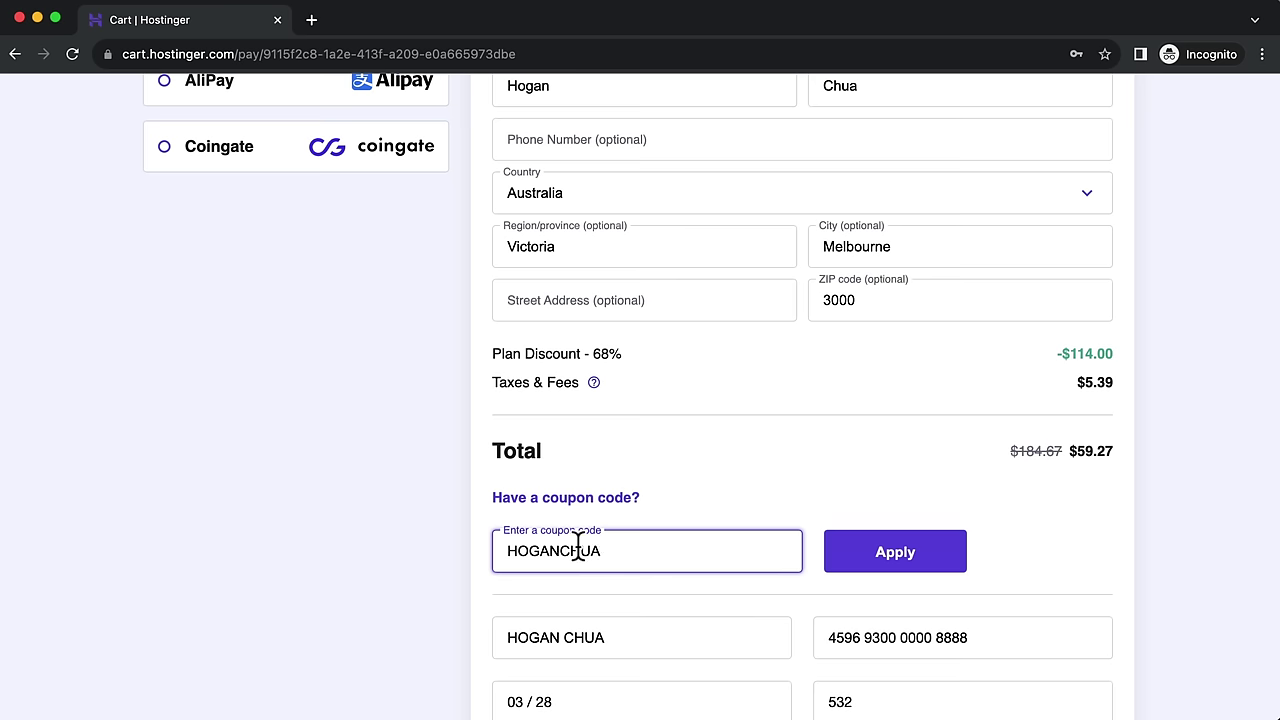
{"action": "left_click", "coordinate": [894, 564]}
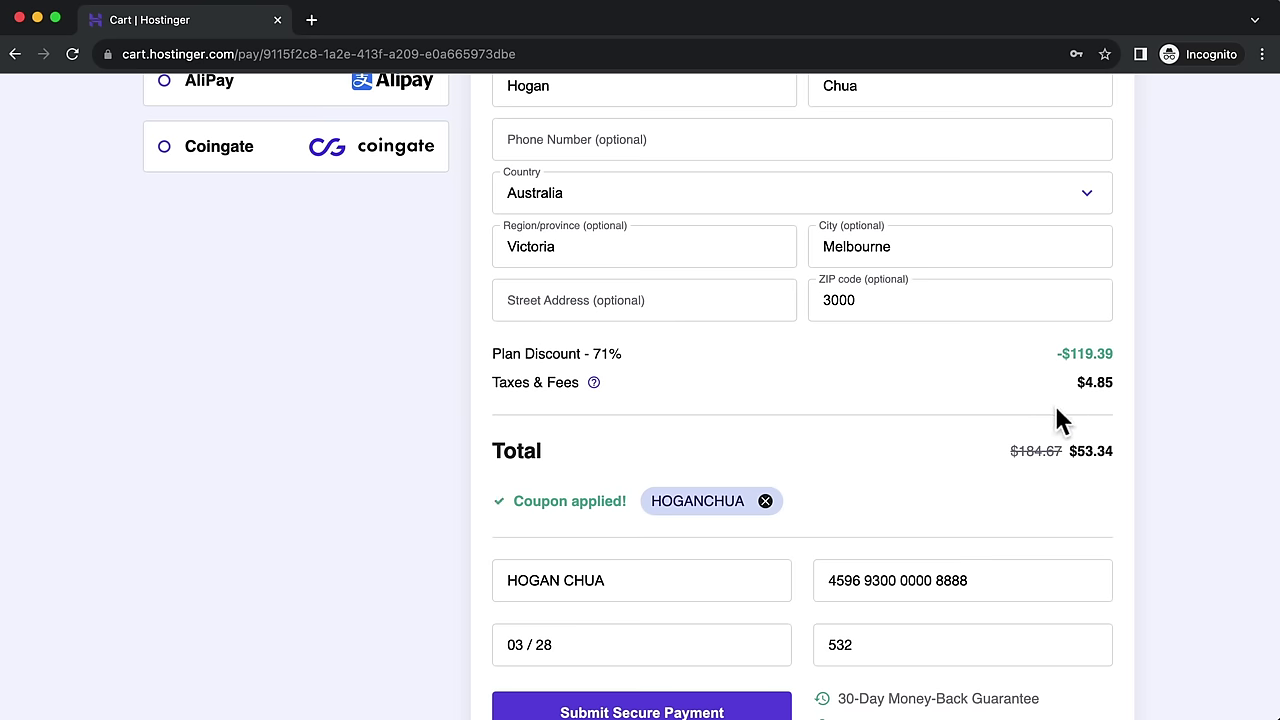
{"action": "scroll", "coordinate": [945, 458], "scroll_direction": "down", "scroll_amount": 2}
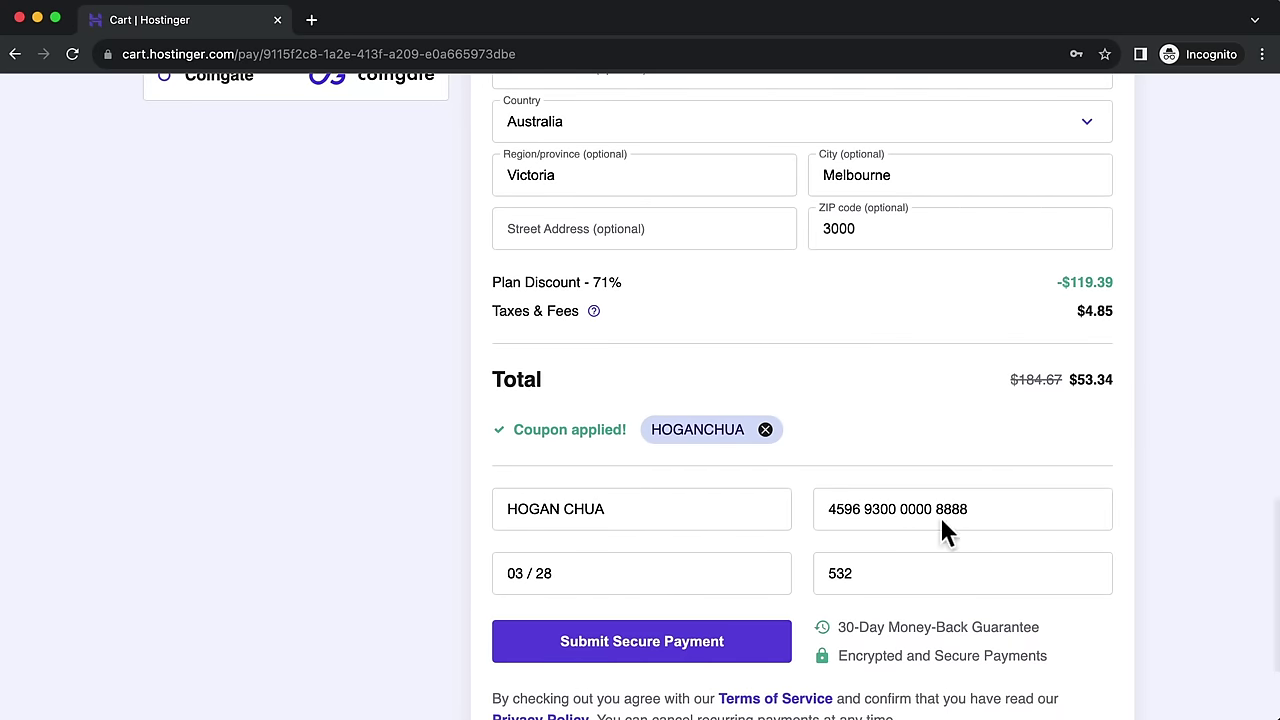
{"action": "scroll", "coordinate": [789, 537], "scroll_direction": "down", "scroll_amount": 3}
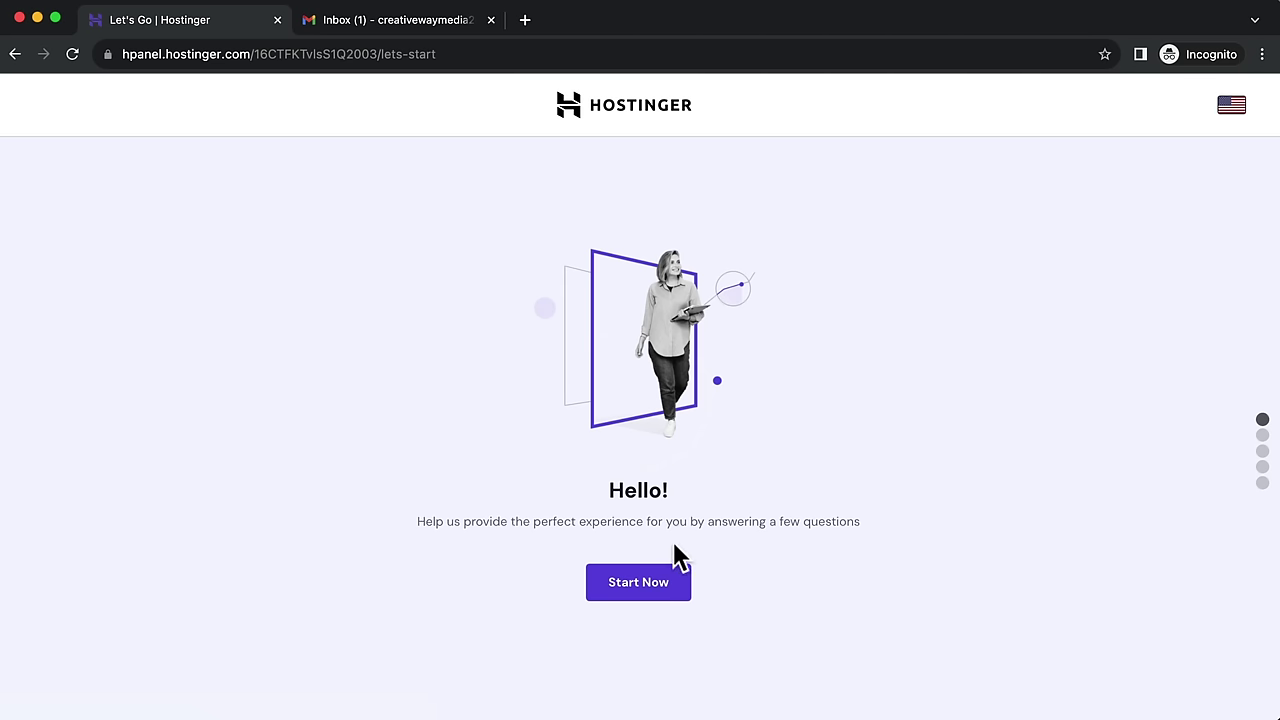
Step: Skip the personalized setup survey and choose to create a new website with Hostinger Builder with AI
{"action": "left_click", "coordinate": [645, 584]}
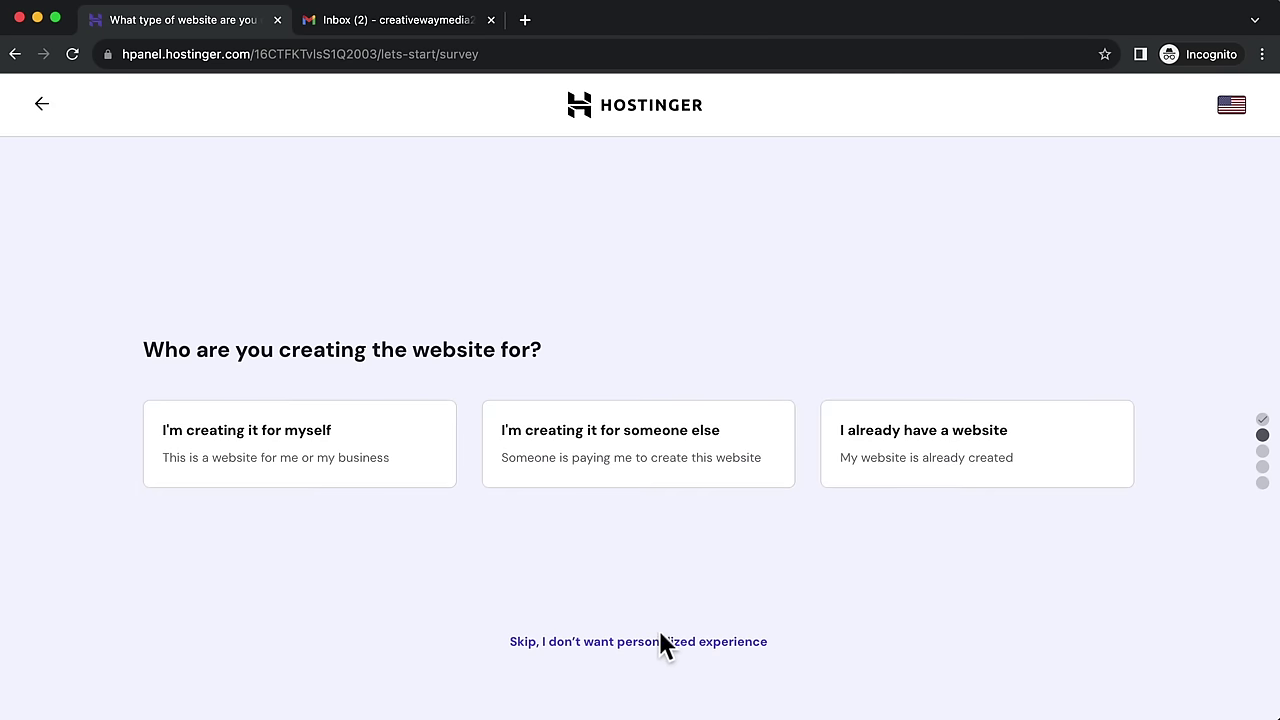
{"action": "left_click", "coordinate": [608, 642]}
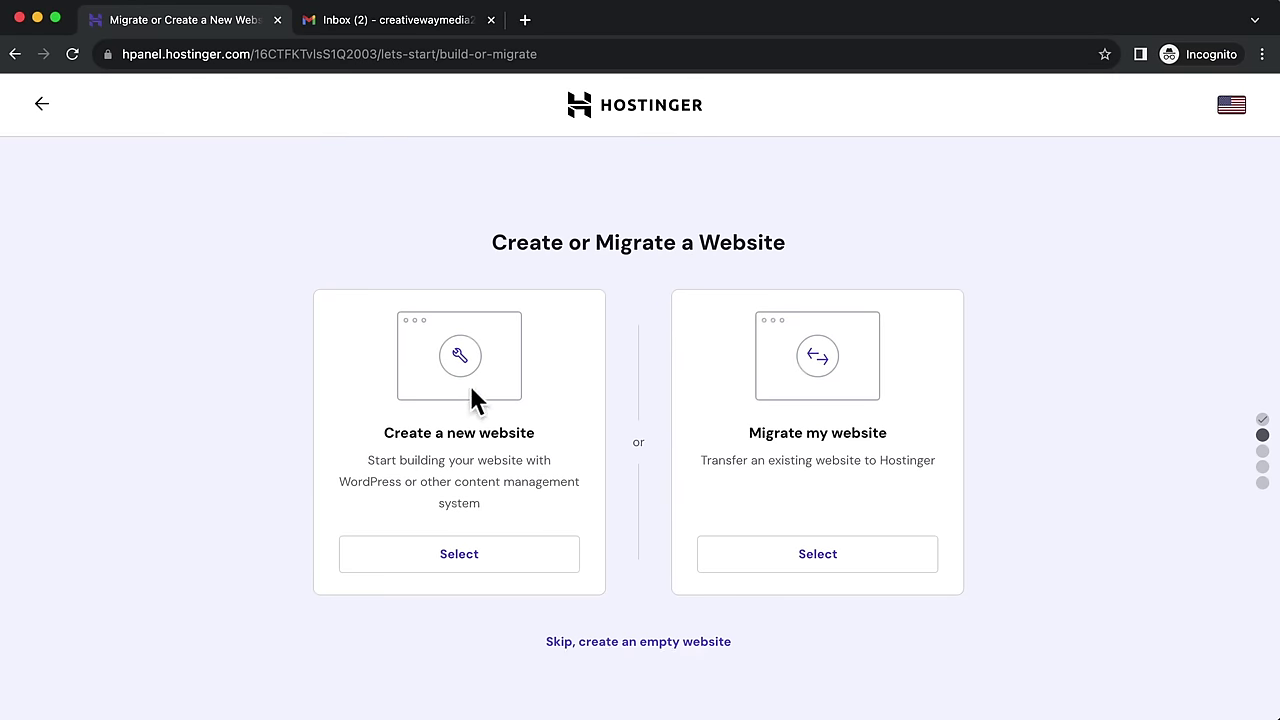
{"action": "left_click", "coordinate": [479, 556]}
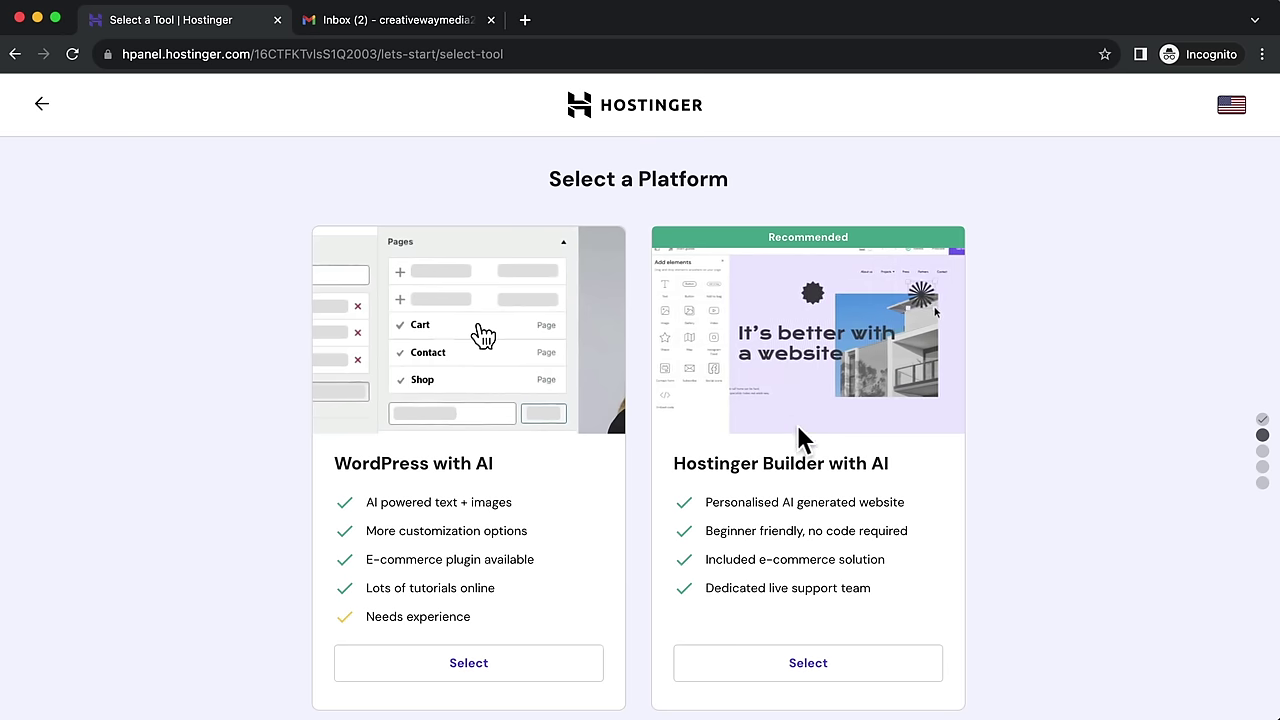
{"action": "left_click", "coordinate": [810, 665]}
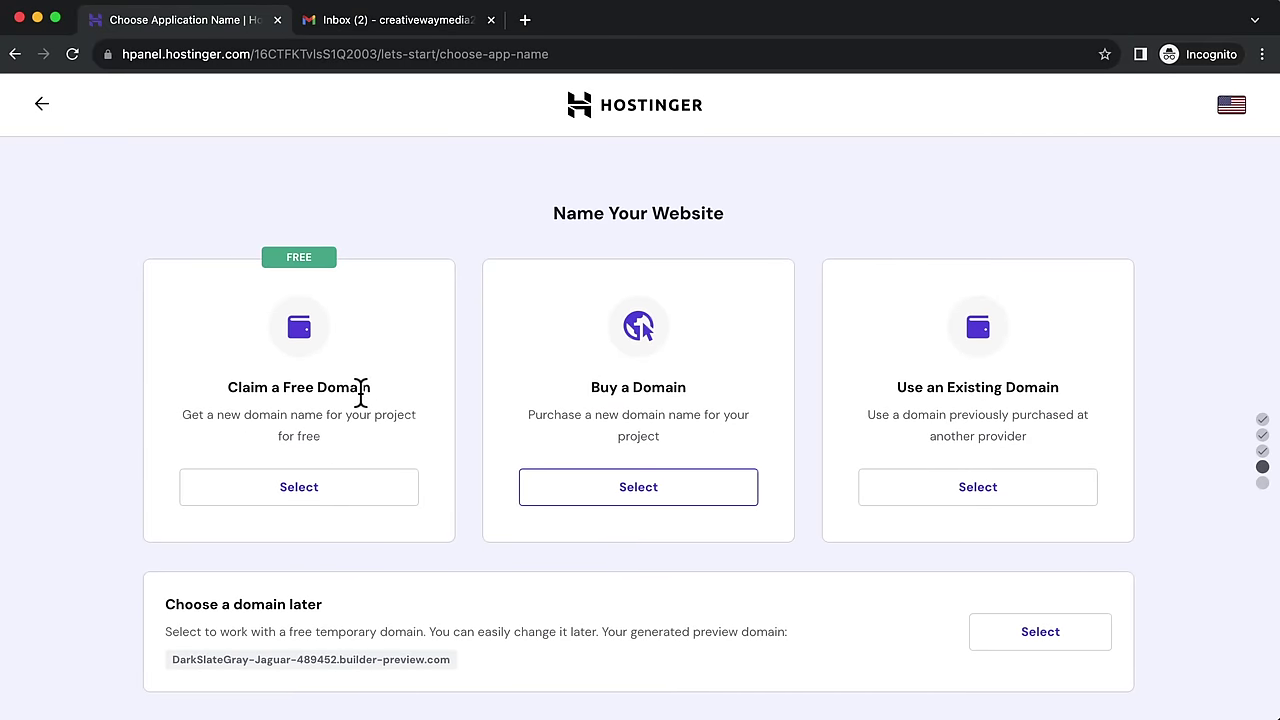
Step: Choose to claim a free domain for naming the website
{"action": "left_click", "coordinate": [333, 500]}
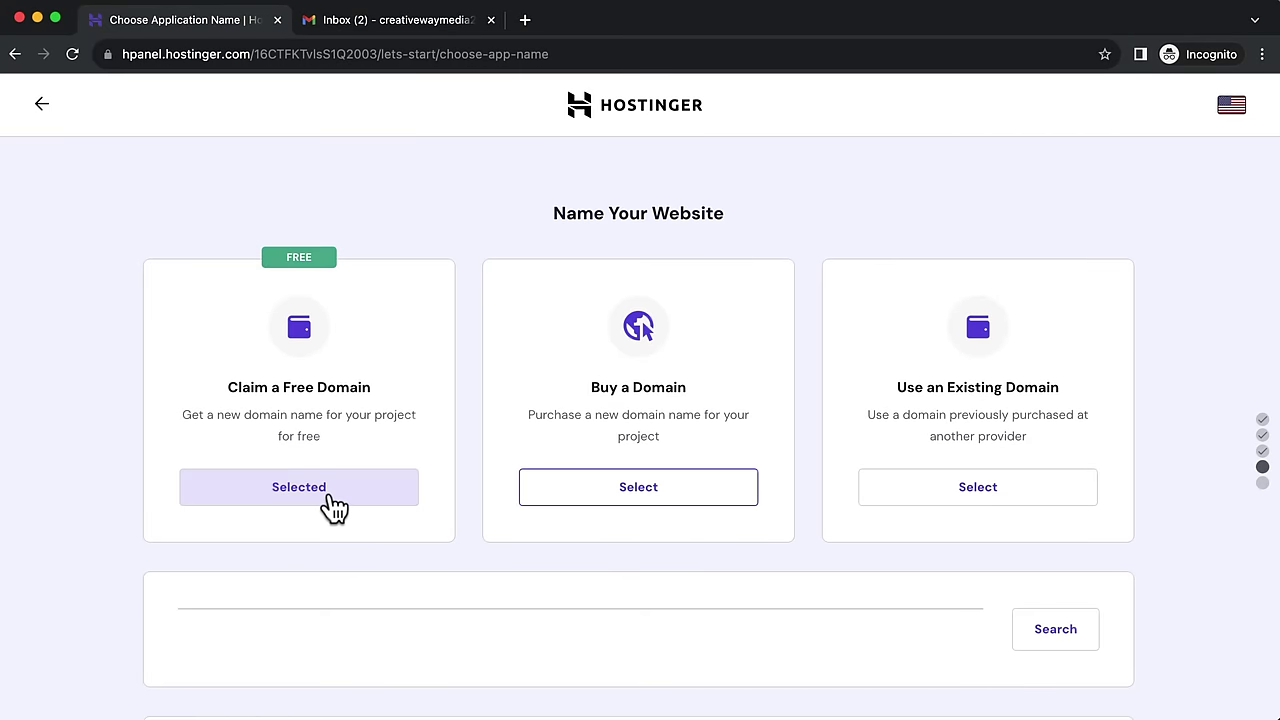
{"action": "scroll", "coordinate": [344, 410], "scroll_direction": "down", "scroll_amount": 2}
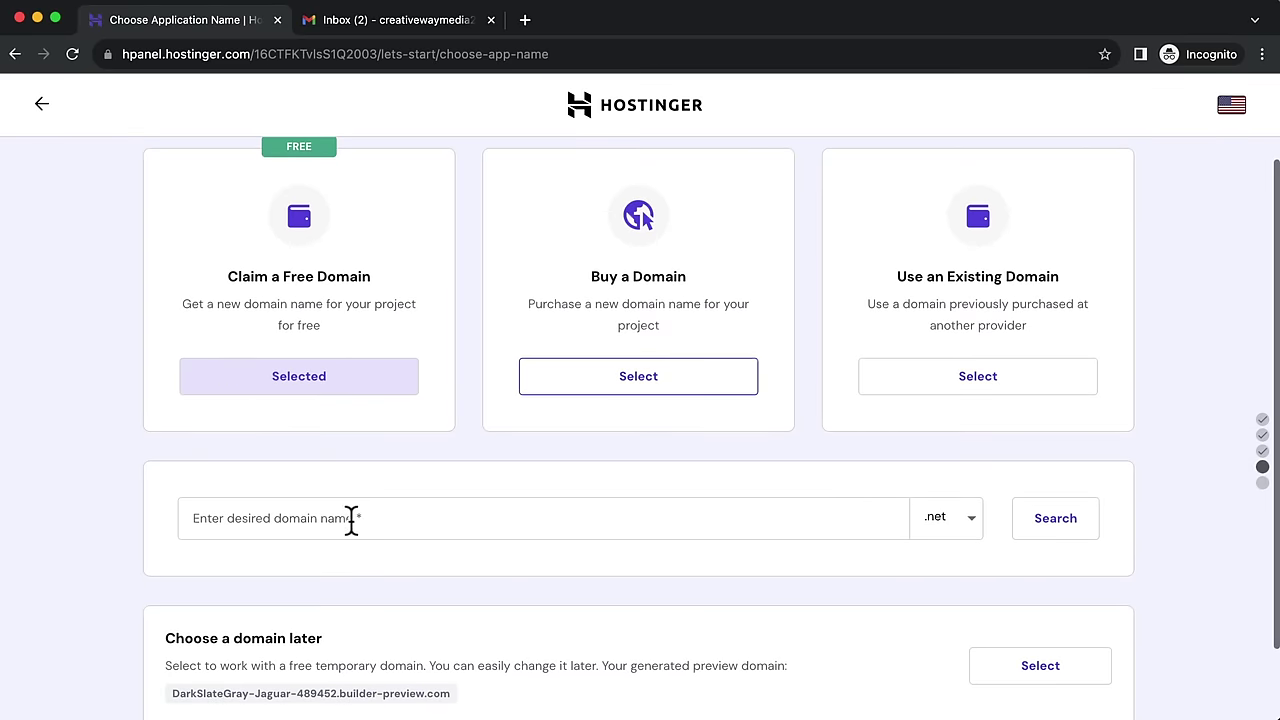
{"action": "scroll", "coordinate": [350, 520], "scroll_direction": "down", "scroll_amount": 2}
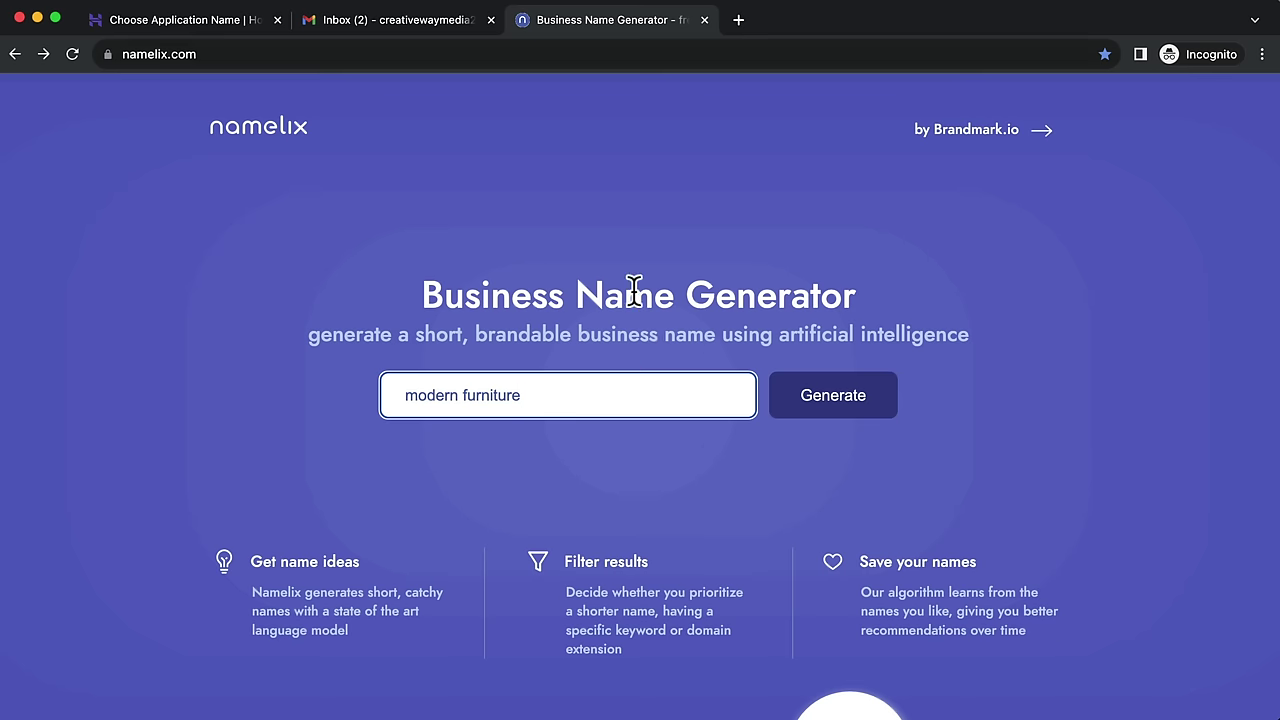
Step: Start generating business name ideas from the keywords "modern furniture"
{"action": "left_click", "coordinate": [849, 397]}
{"action": "left_click_drag", "start_coordinate": [542, 400], "coordinate": [408, 395]}
{"action": "left_click", "coordinate": [802, 404]}
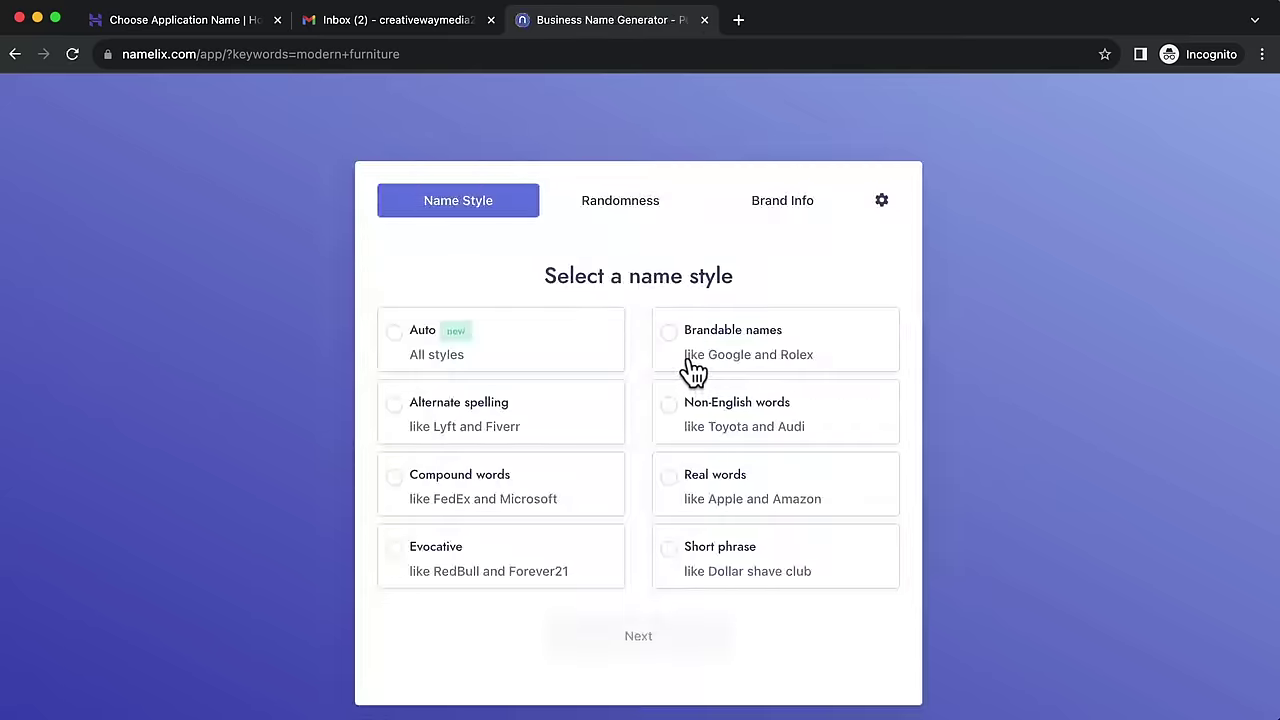
Step: Generate the business names with the Auto name style and High randomness
{"action": "left_click", "coordinate": [395, 343]}
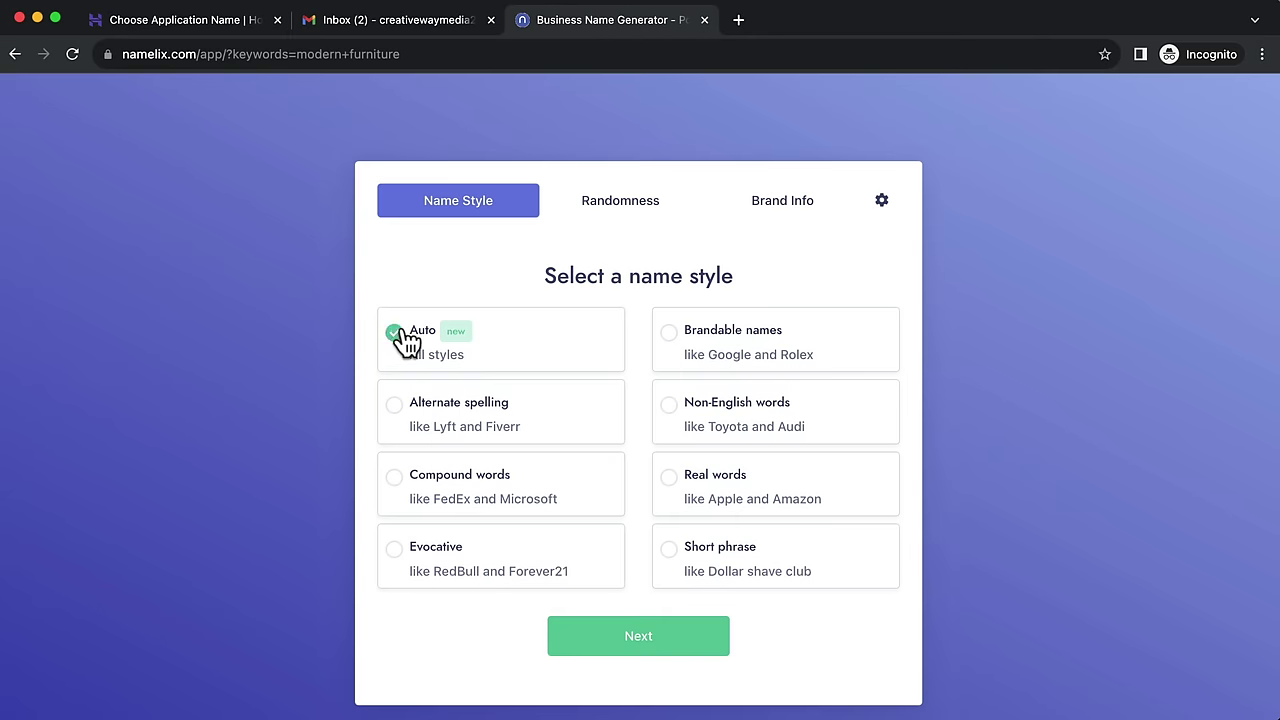
{"action": "left_click", "coordinate": [645, 636]}
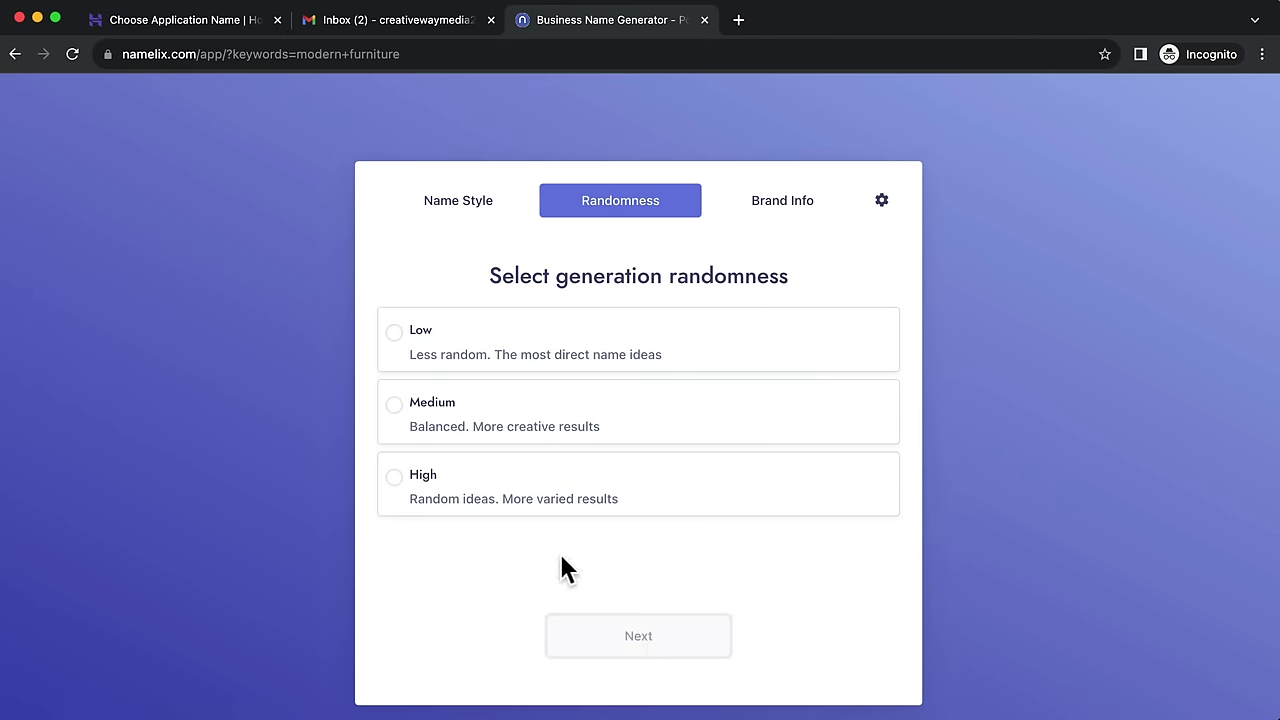
{"action": "left_click", "coordinate": [395, 480]}
{"action": "left_click", "coordinate": [652, 645]}
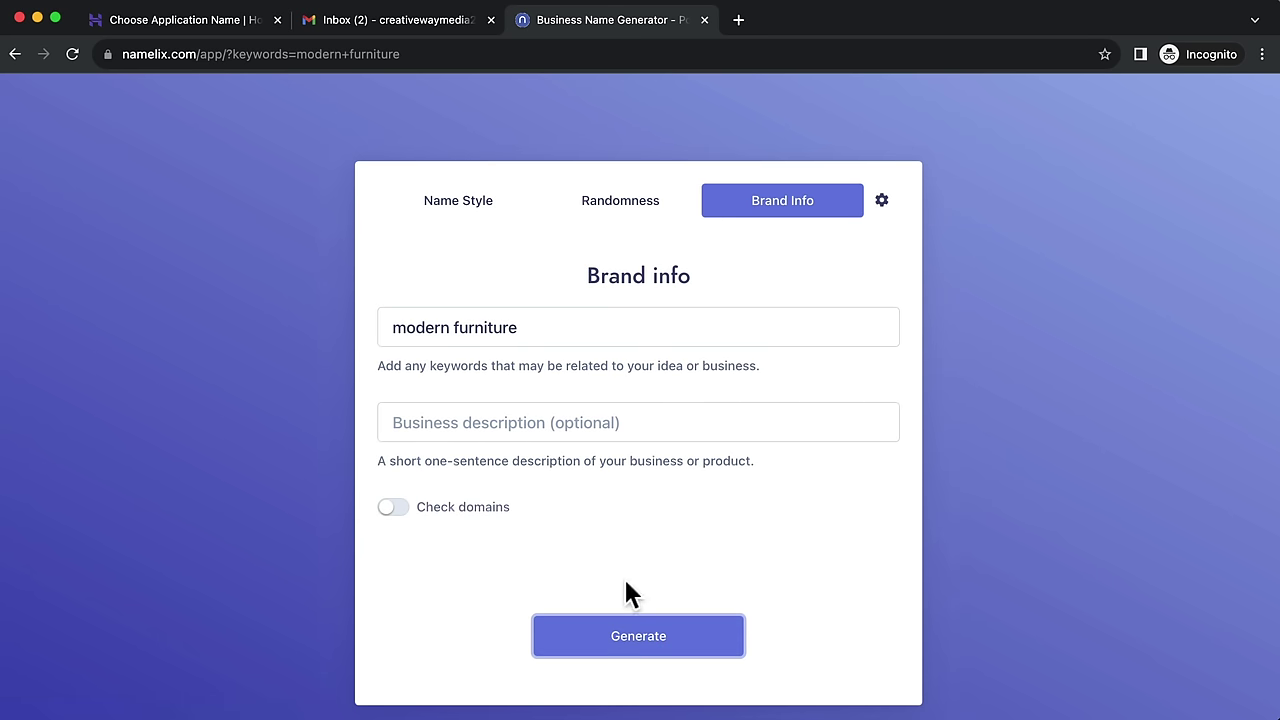
{"action": "left_click", "coordinate": [634, 645]}
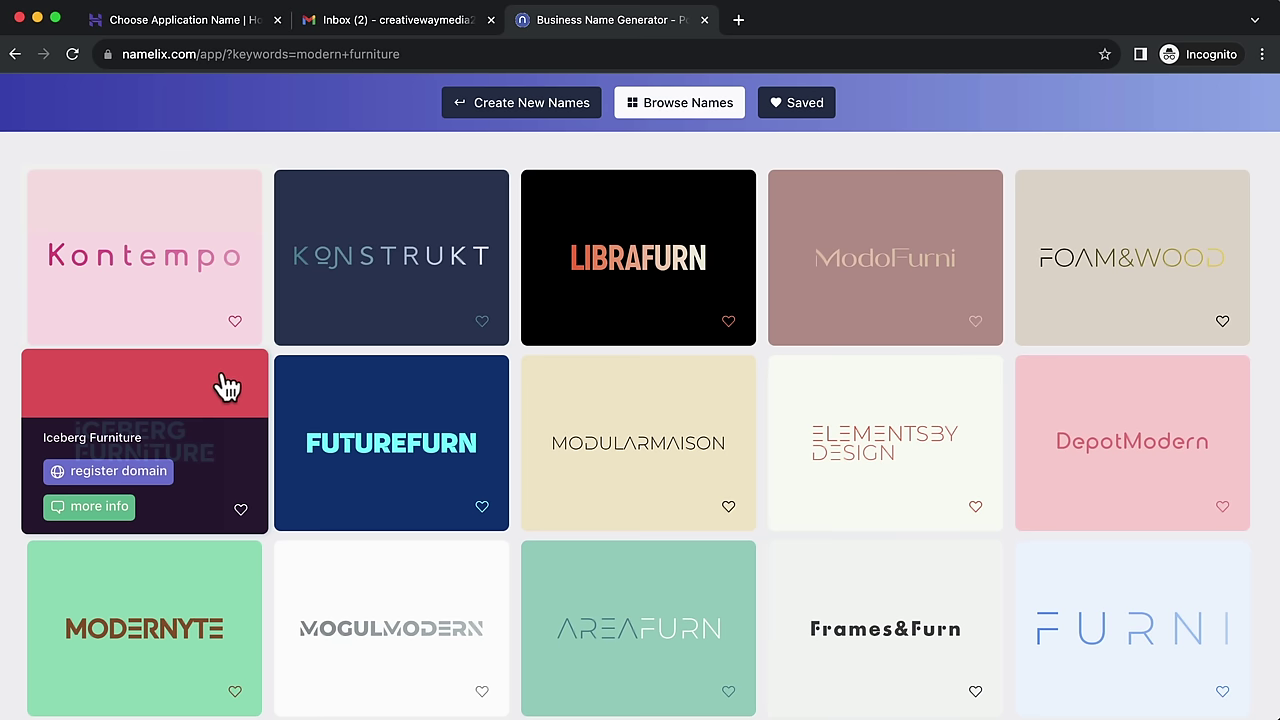
Step: Check the availability of the free domain kontempo with the .store extension on Hostinger
{"action": "left_click", "coordinate": [228, 22]}
{"action": "left_click", "coordinate": [359, 440]}
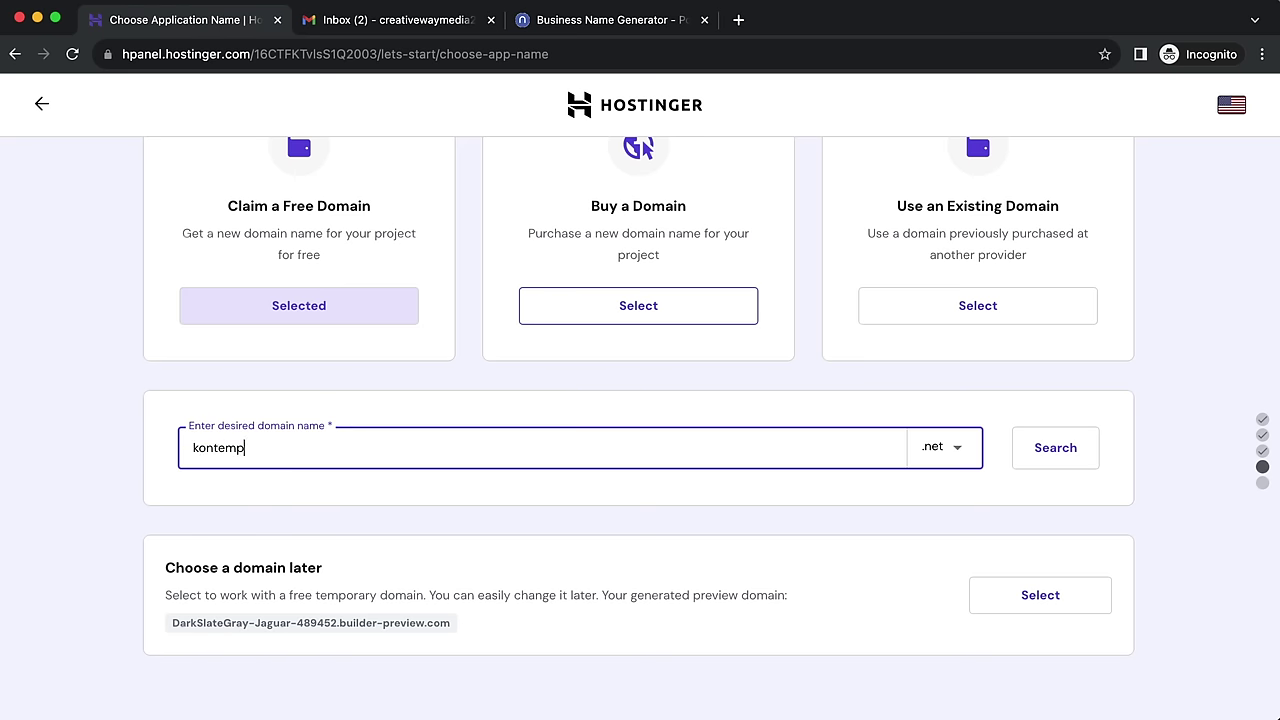
{"action": "left_click", "coordinate": [955, 455]}
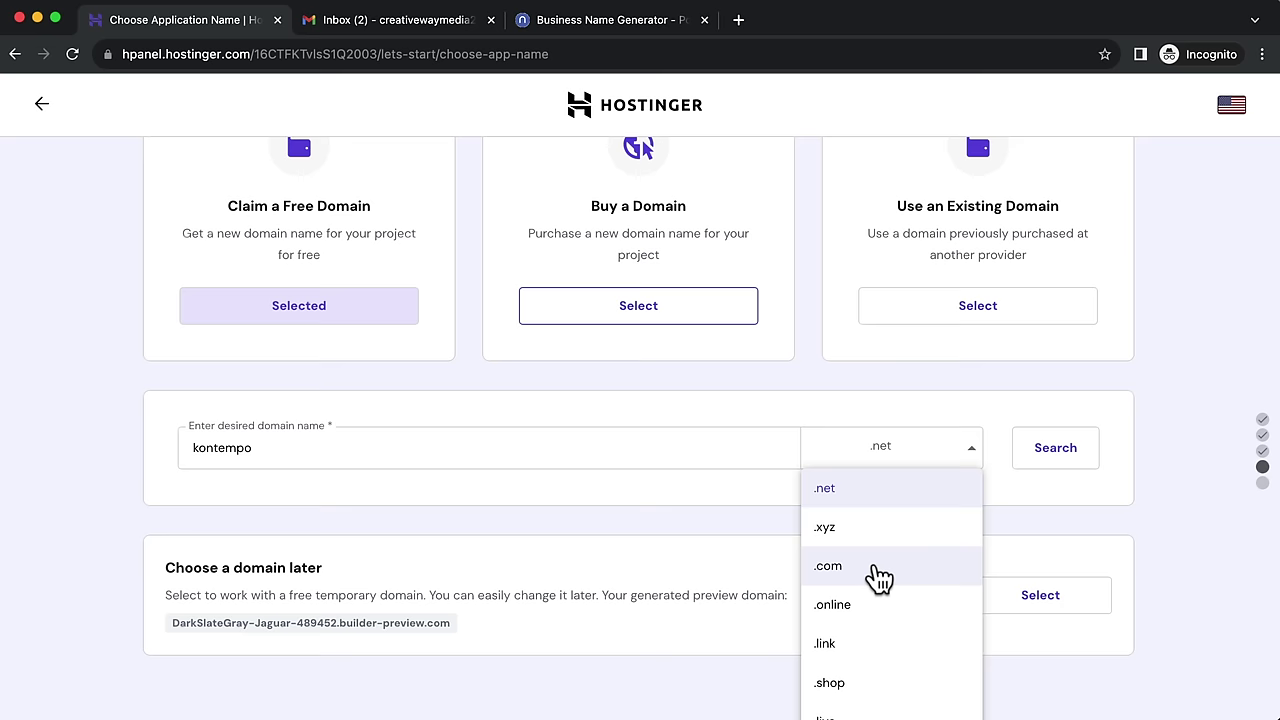
{"action": "scroll", "coordinate": [860, 594], "scroll_direction": "down", "scroll_amount": 2}
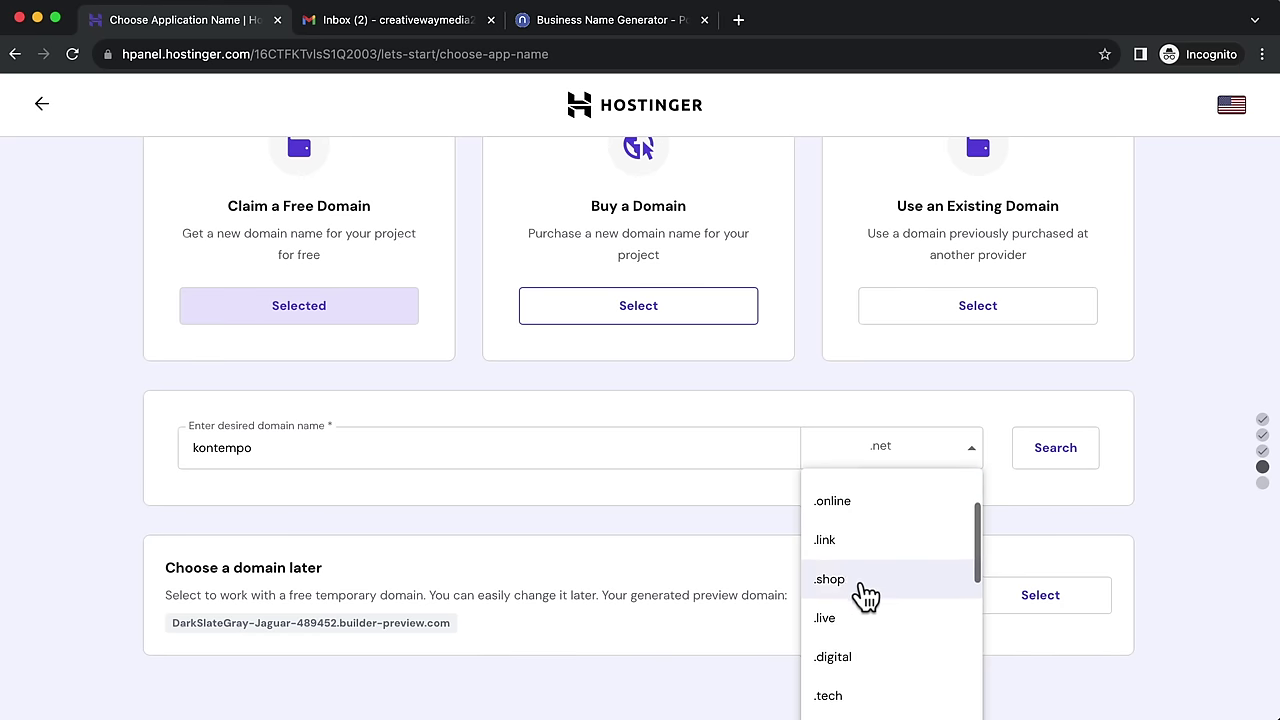
{"action": "scroll", "coordinate": [843, 582], "scroll_direction": "down", "scroll_amount": 2}
{"action": "scroll", "coordinate": [843, 582], "scroll_direction": "down", "scroll_amount": 2}
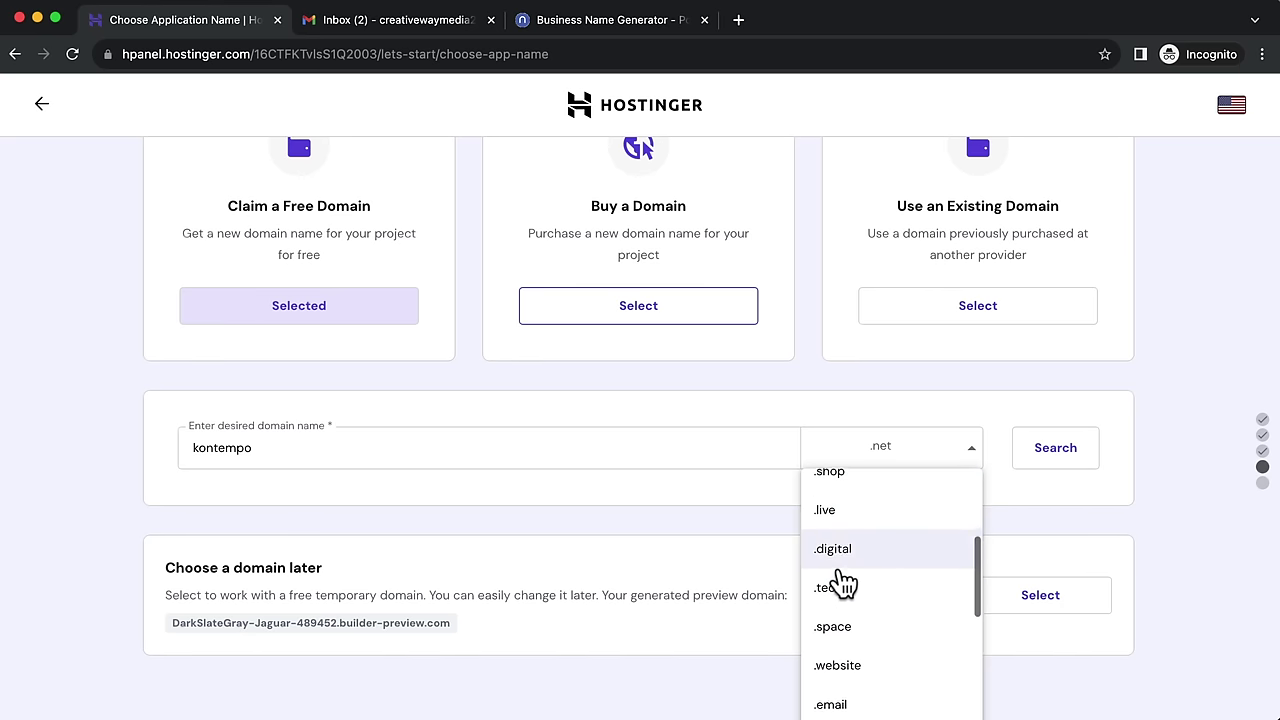
{"action": "scroll", "coordinate": [877, 651], "scroll_direction": "down", "scroll_amount": 2}
{"action": "scroll", "coordinate": [877, 651], "scroll_direction": "down", "scroll_amount": 5}
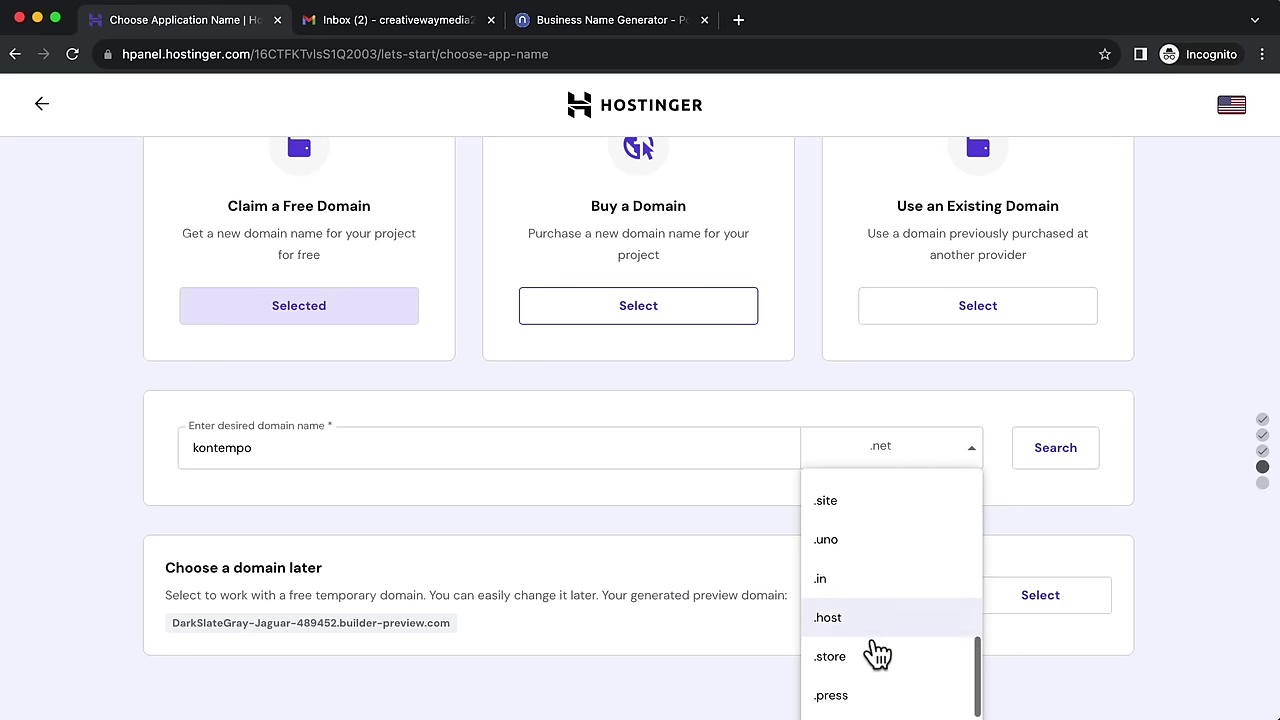
{"action": "scroll", "coordinate": [877, 651], "scroll_direction": "down", "scroll_amount": 1}
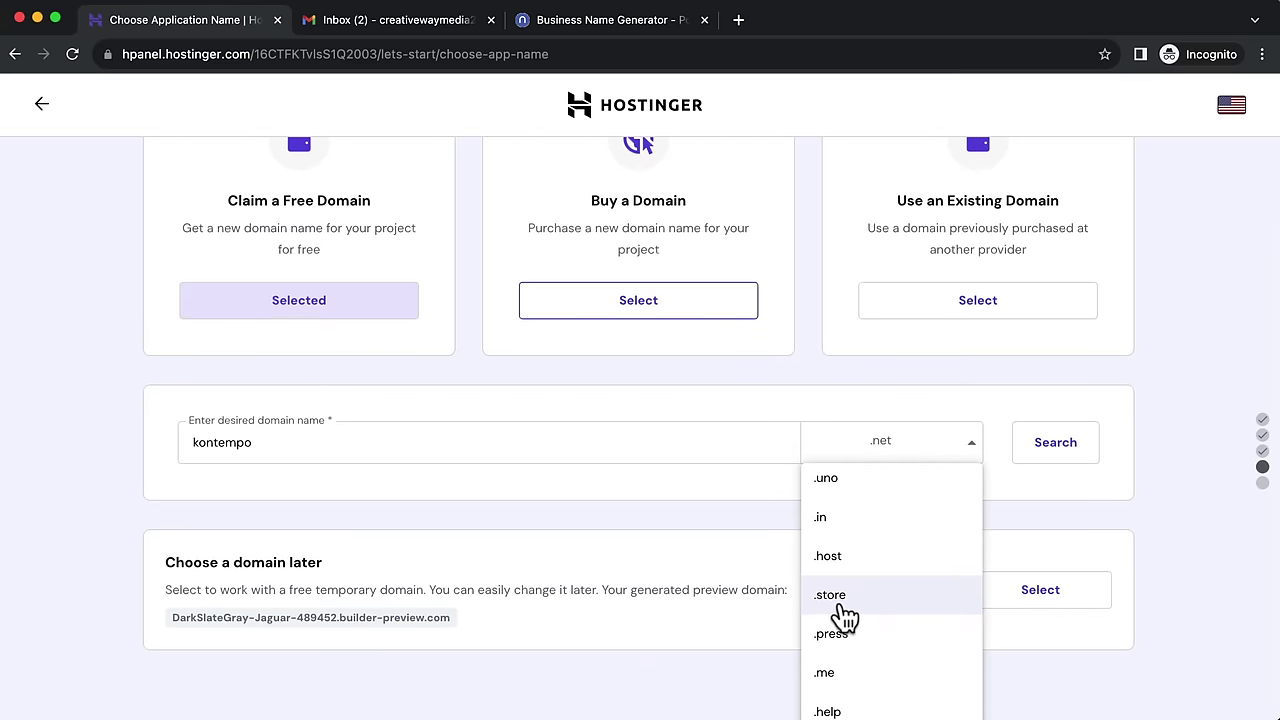
{"action": "left_click", "coordinate": [842, 600]}
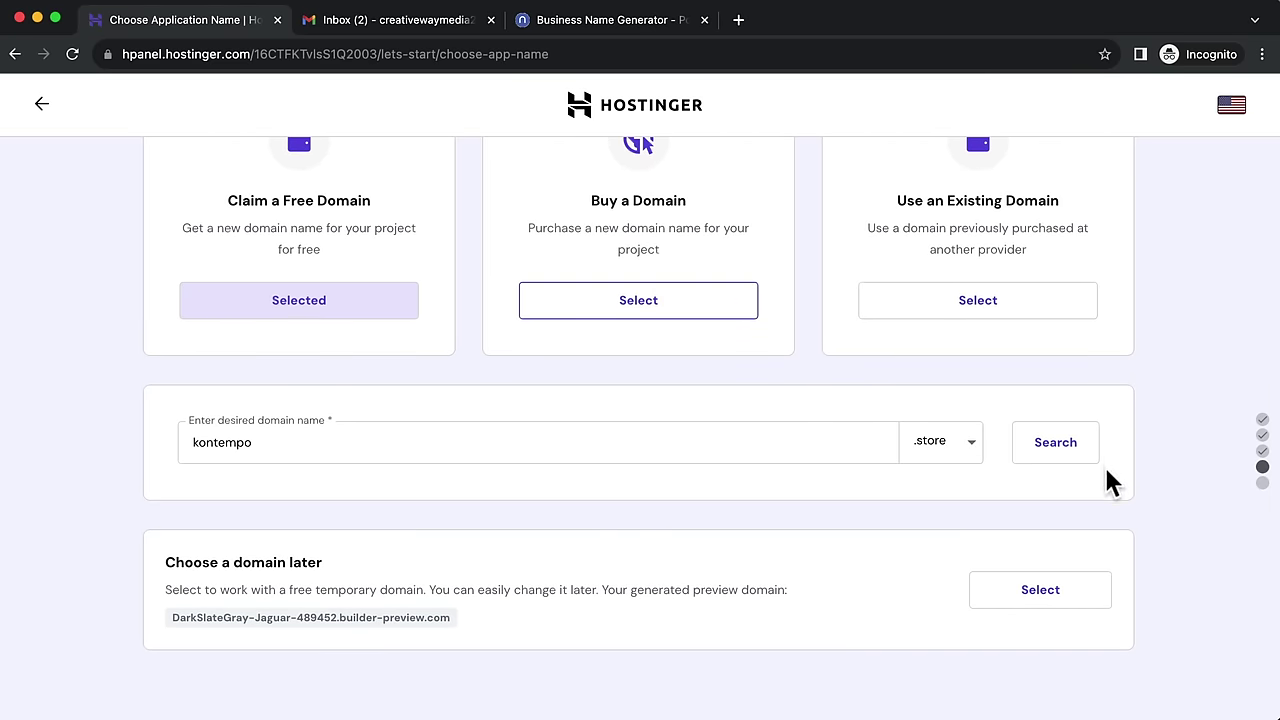
{"action": "left_click", "coordinate": [1069, 456]}
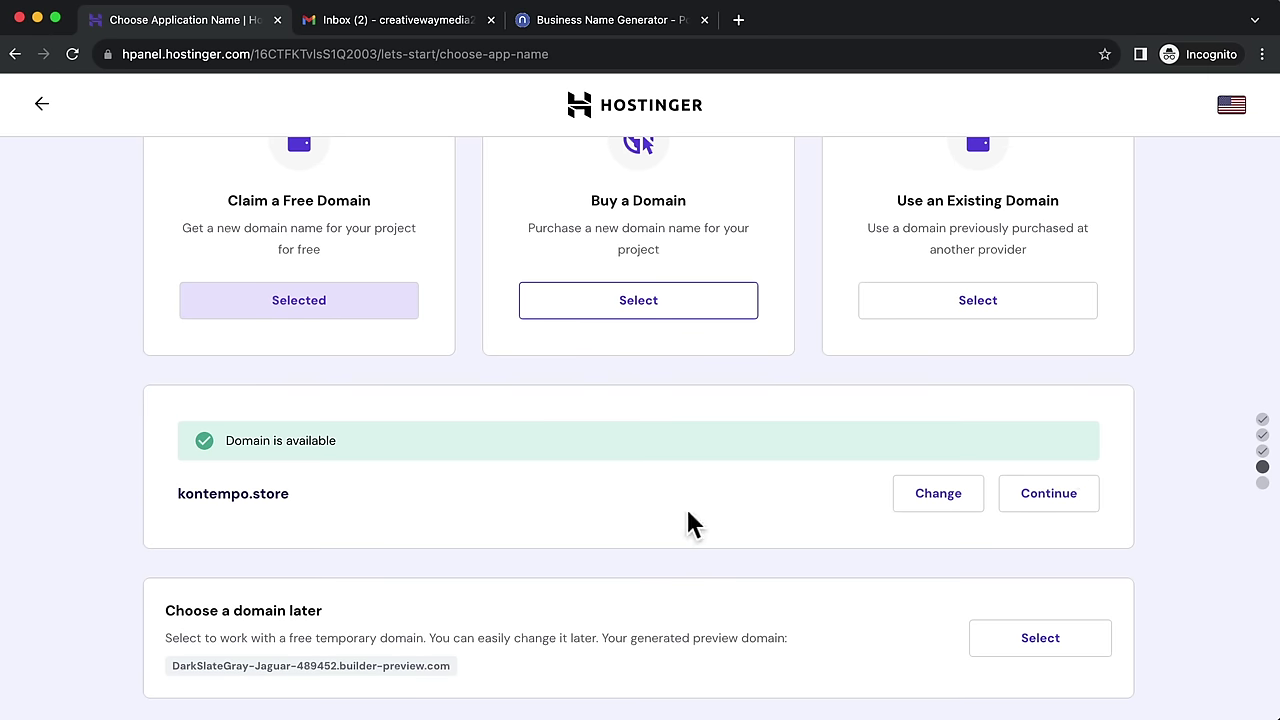
Step: Register kontempo.store as a personal domain in Australia, filling in the owner's address, ZIP code and phone number
{"action": "left_click", "coordinate": [1040, 513]}
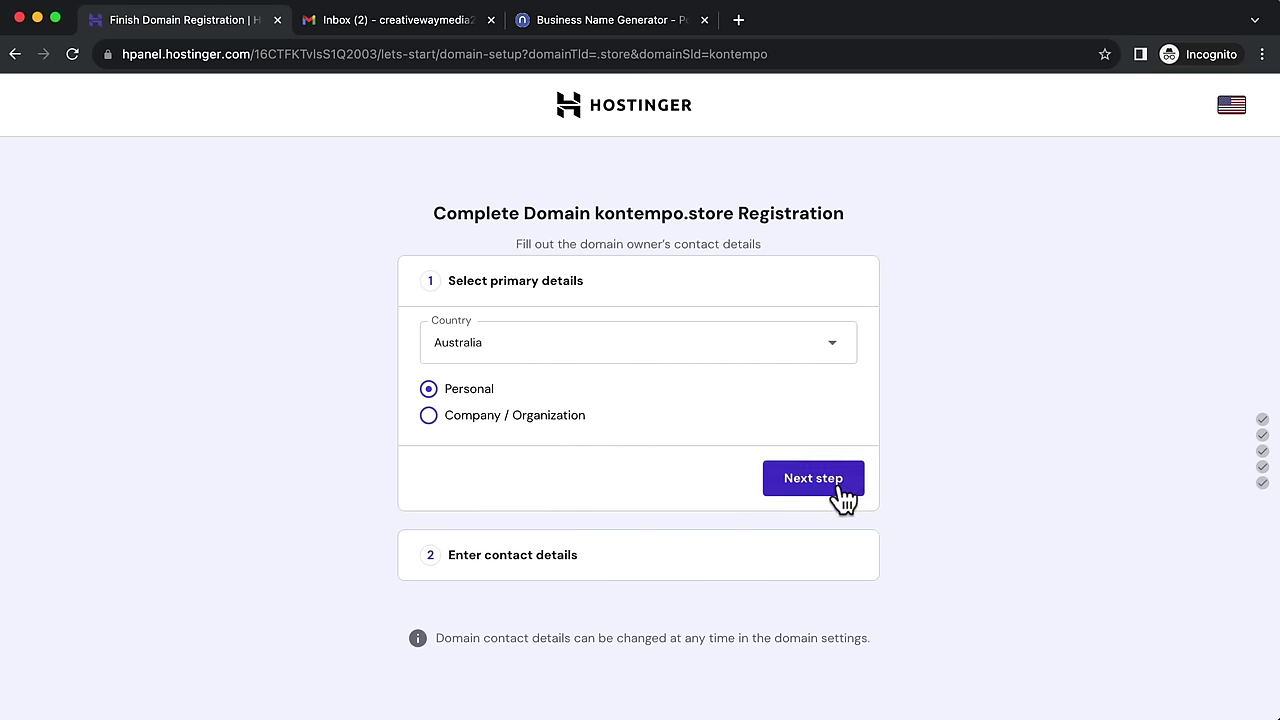
{"action": "left_click", "coordinate": [841, 490]}
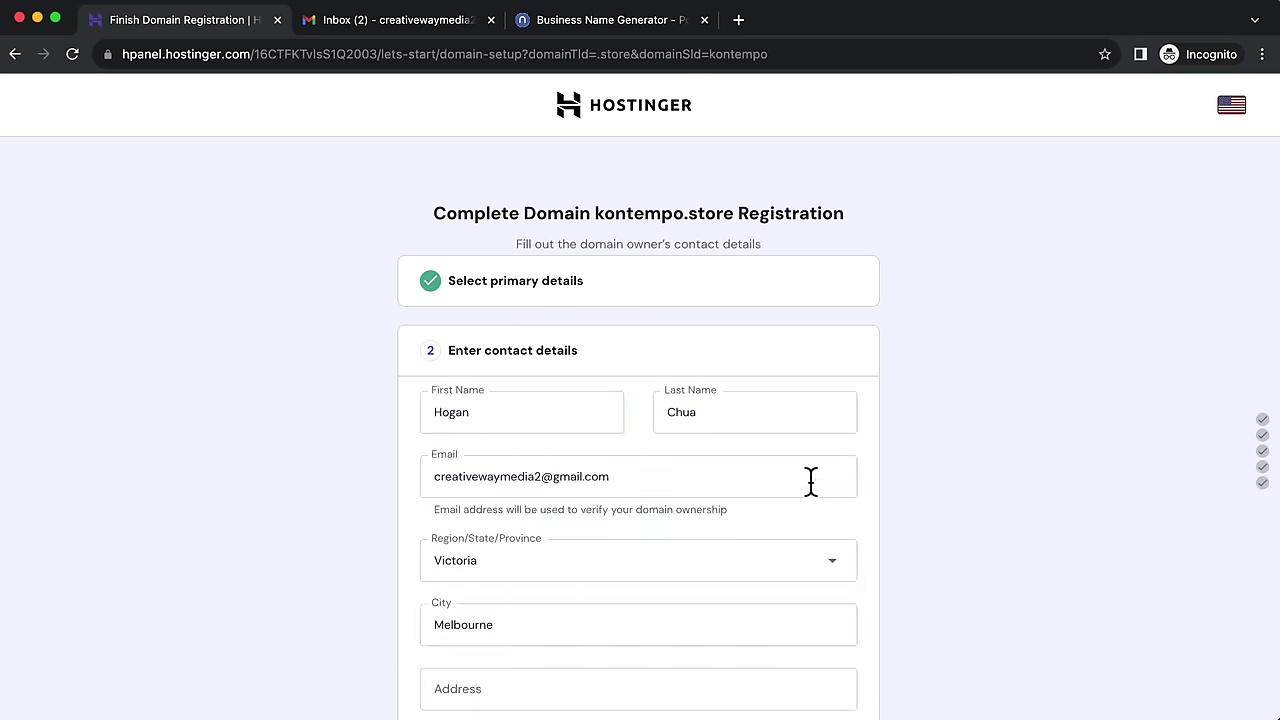
{"action": "scroll", "coordinate": [975, 550], "scroll_direction": "down", "scroll_amount": 5}
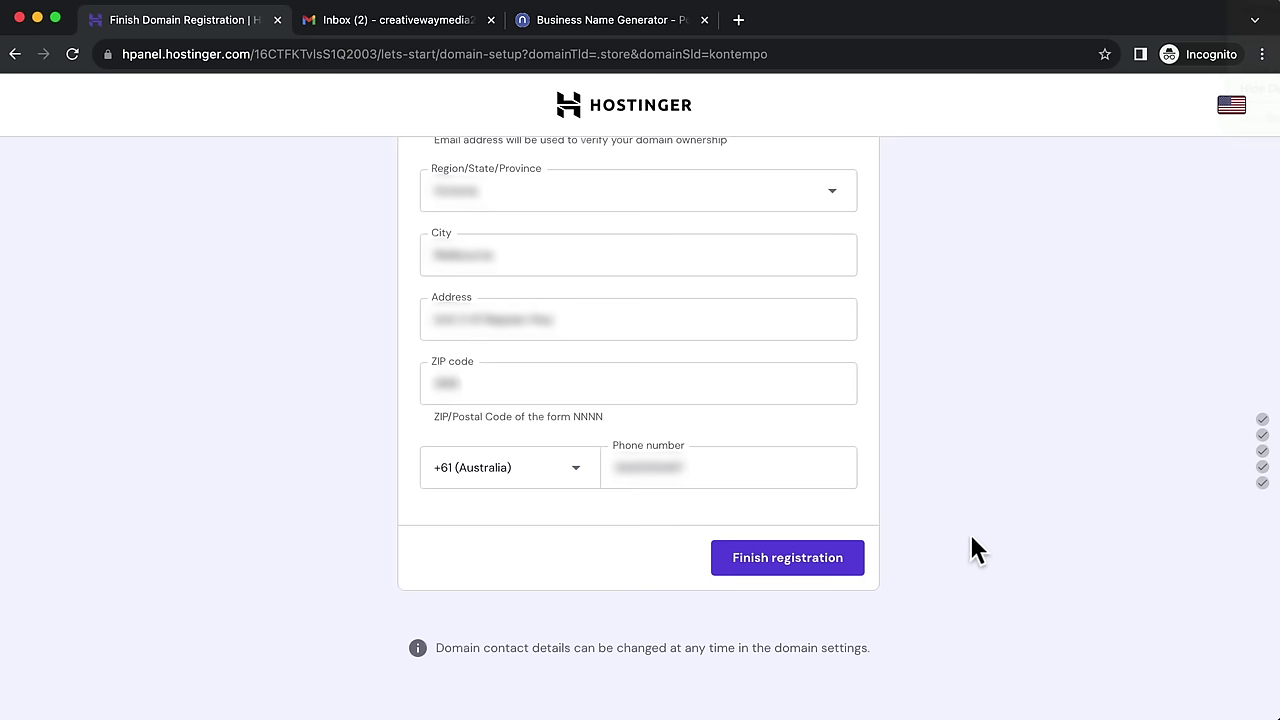
{"action": "left_click", "coordinate": [811, 578]}
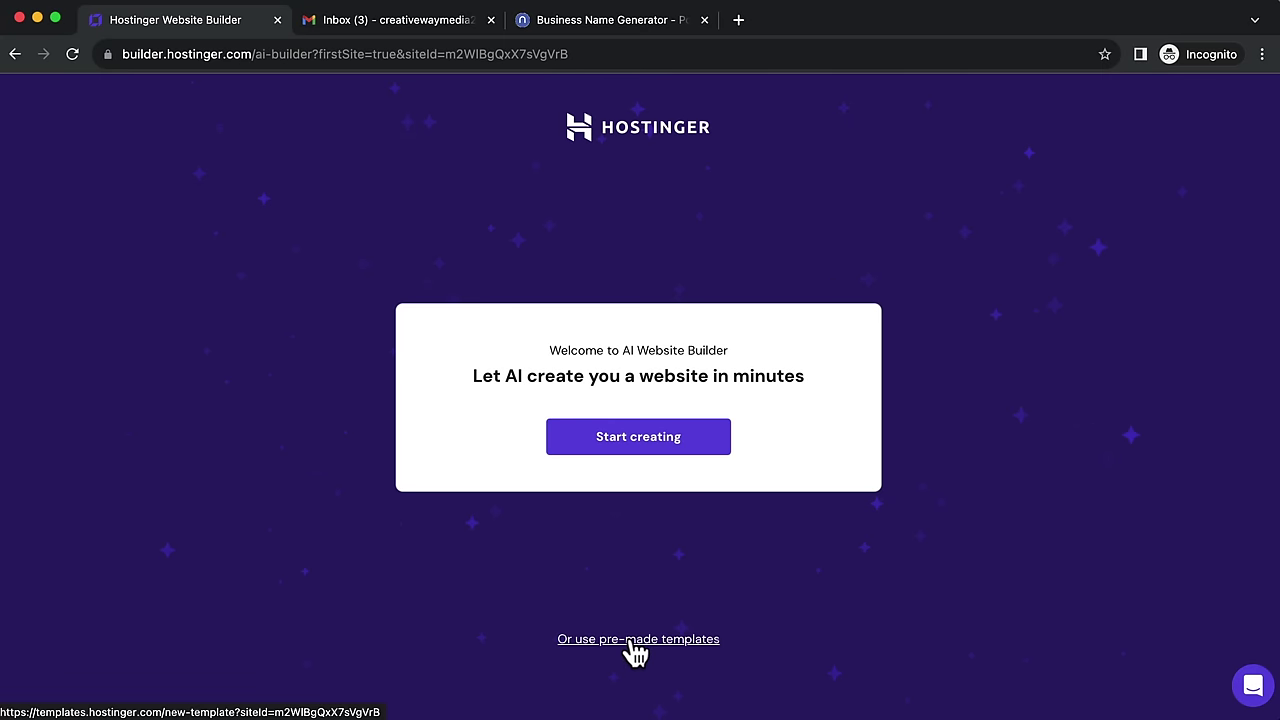
Step: Choose to build the website from pre-made templates instead of the AI builder
{"action": "left_click", "coordinate": [636, 640]}
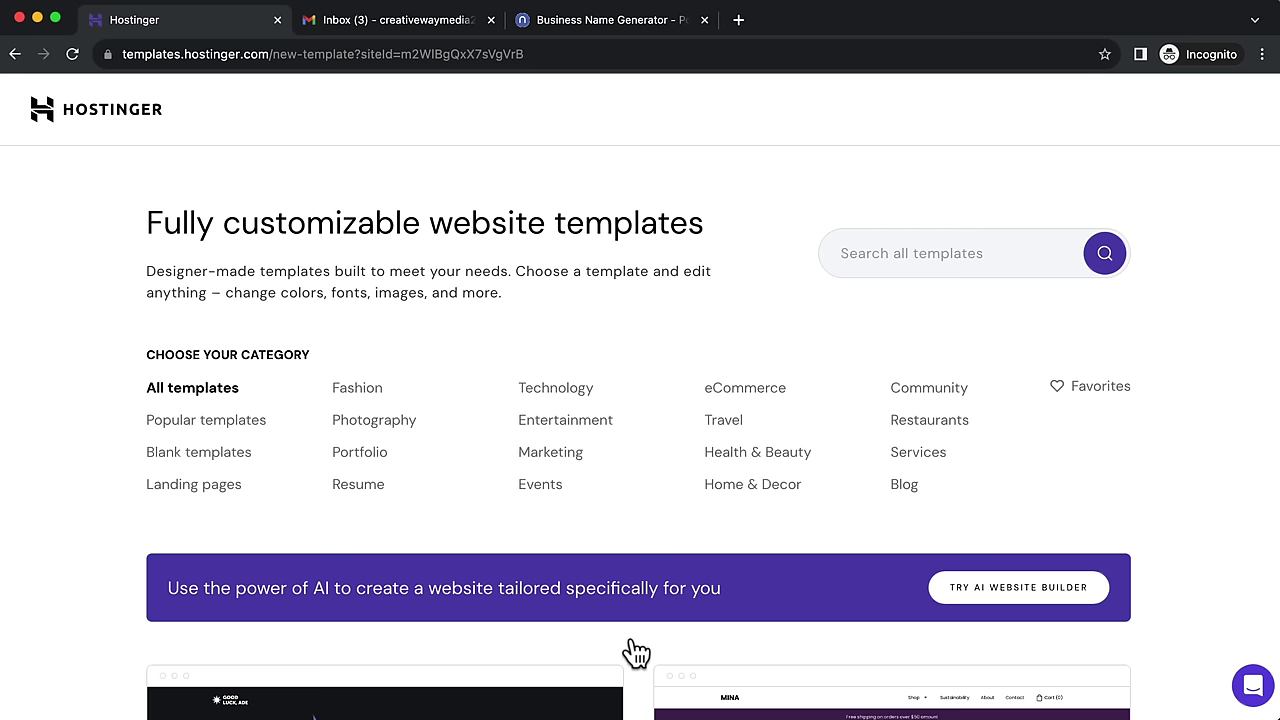
{"action": "left_click", "coordinate": [410, 28]}
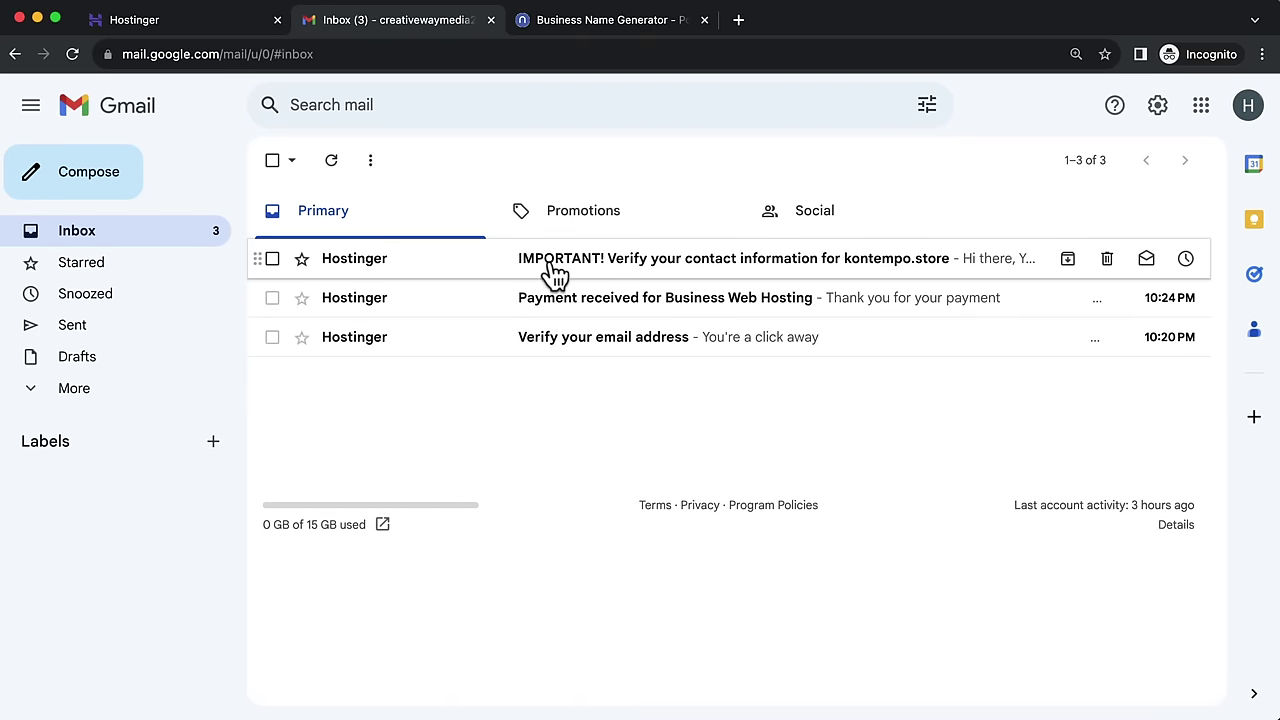
{"action": "left_click", "coordinate": [443, 275]}
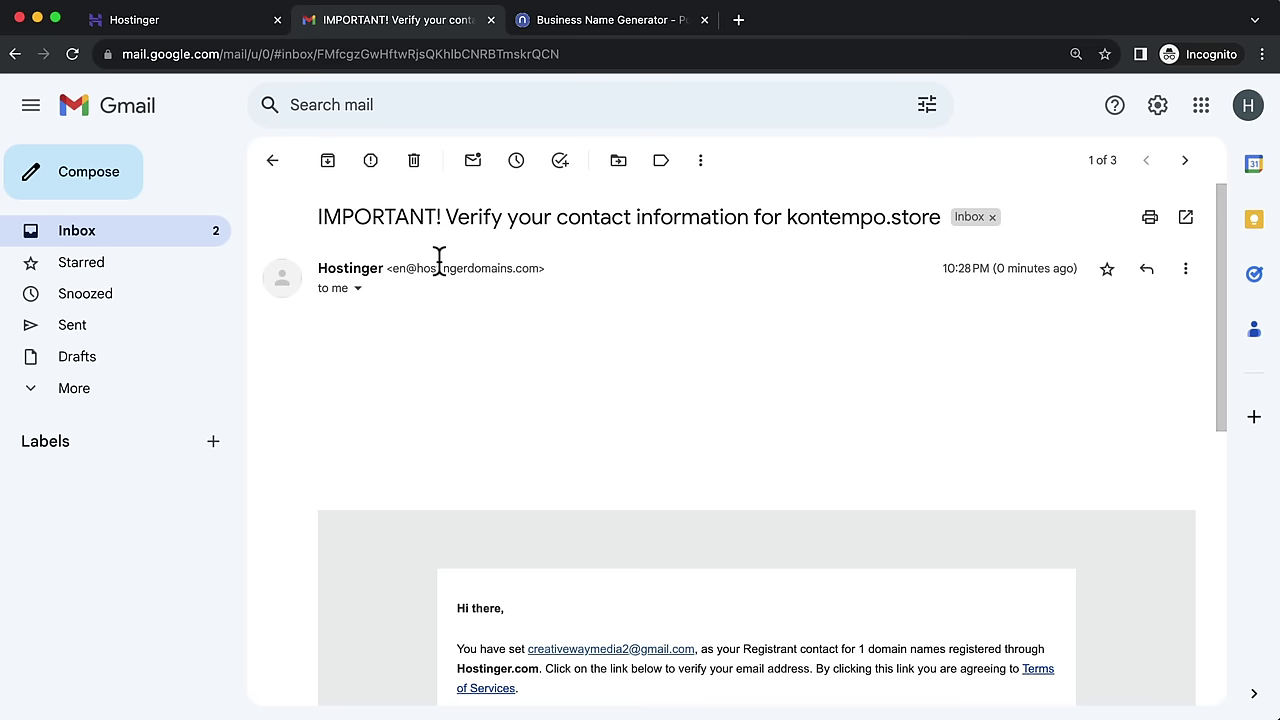
{"action": "scroll", "coordinate": [613, 410], "scroll_direction": "down", "scroll_amount": 3}
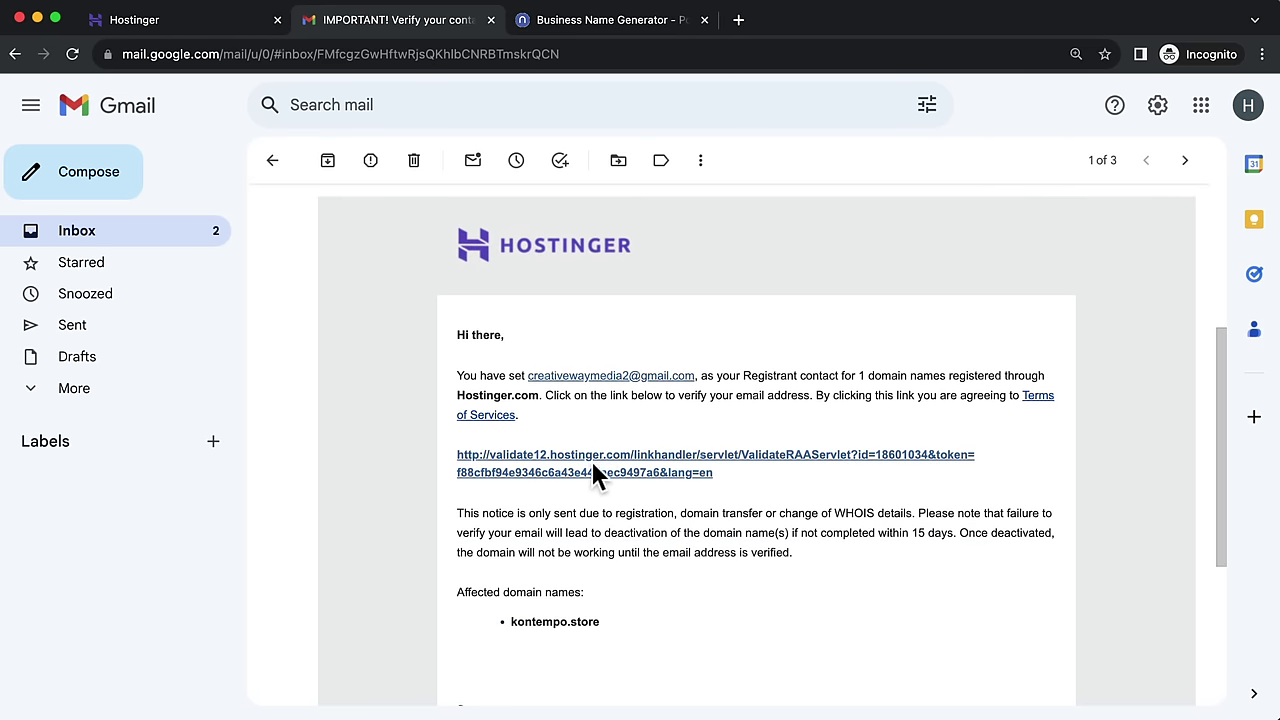
{"action": "left_click", "coordinate": [598, 470]}
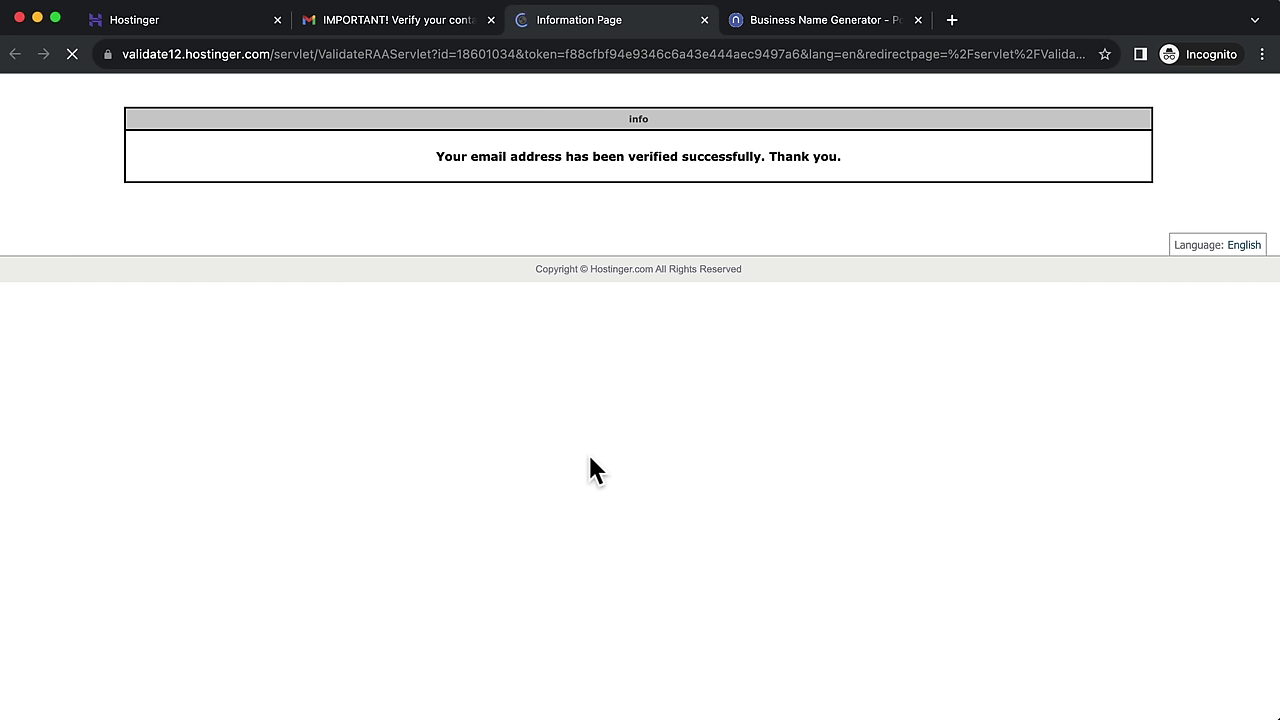
Step: Return to the Gmail inbox and verify the Hostinger account through the "Verify your email address" message
{"action": "left_click", "coordinate": [365, 20]}
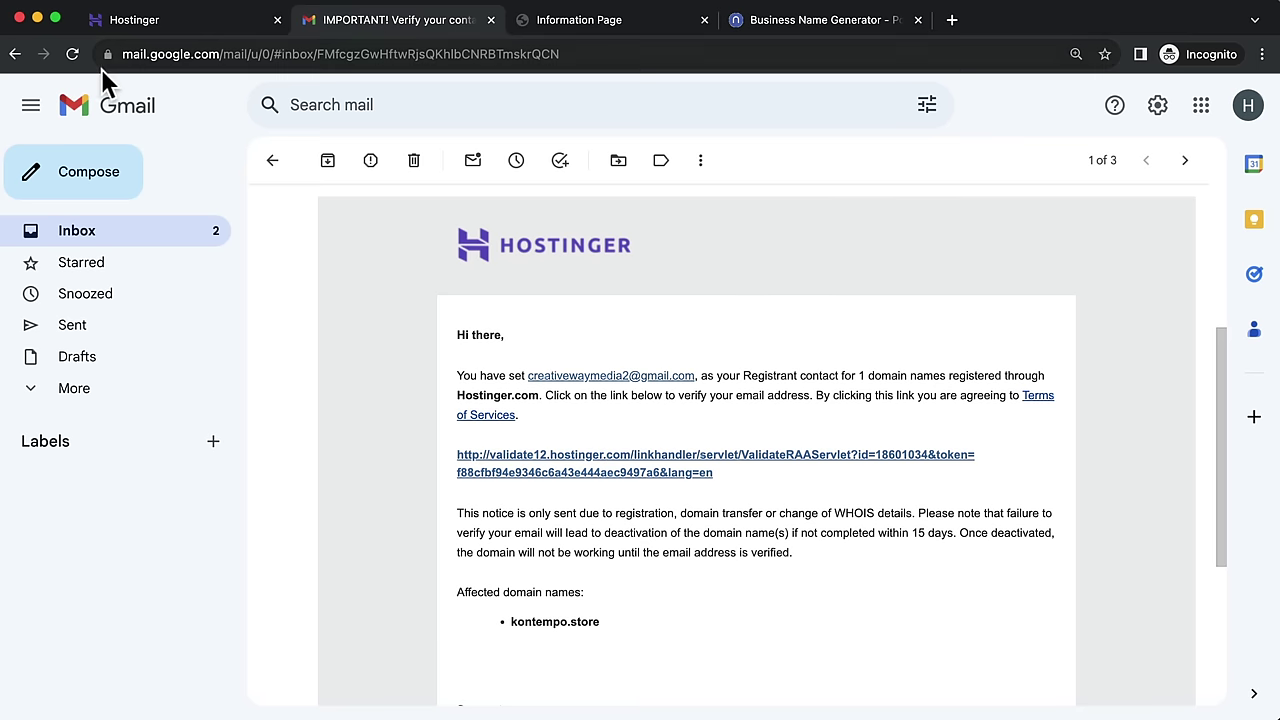
{"action": "left_click", "coordinate": [272, 162]}
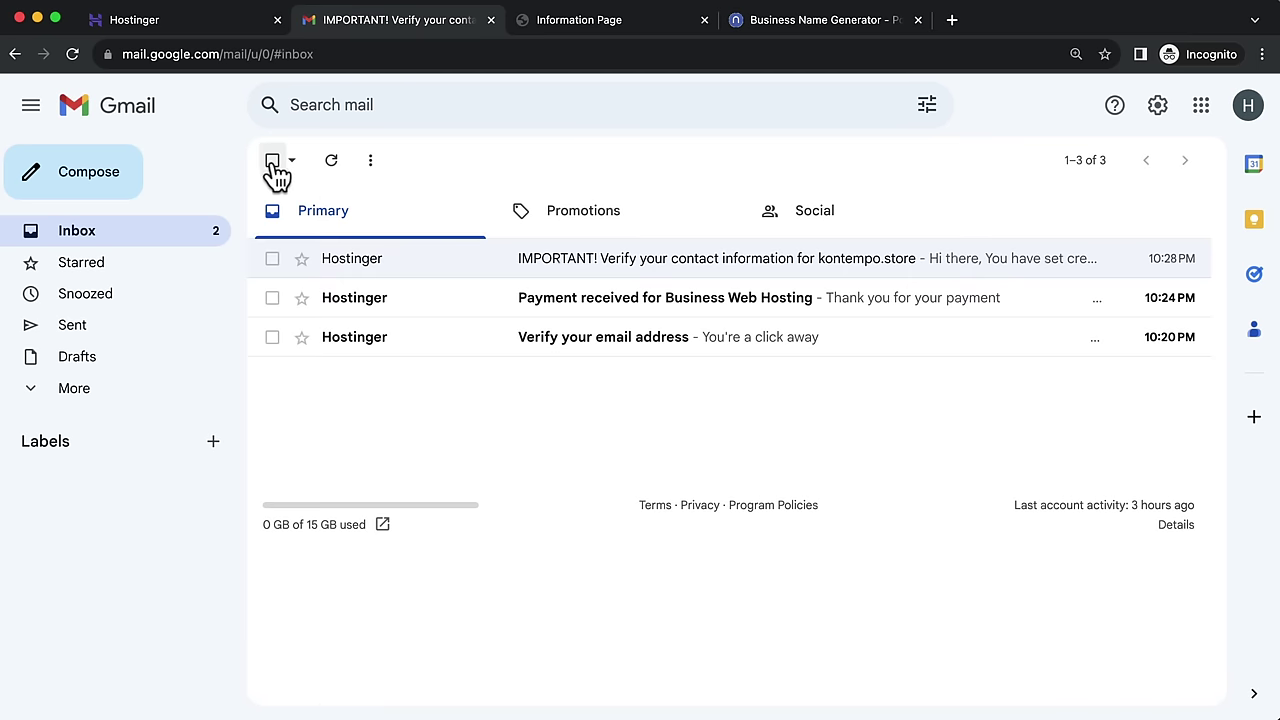
{"action": "left_click", "coordinate": [378, 345]}
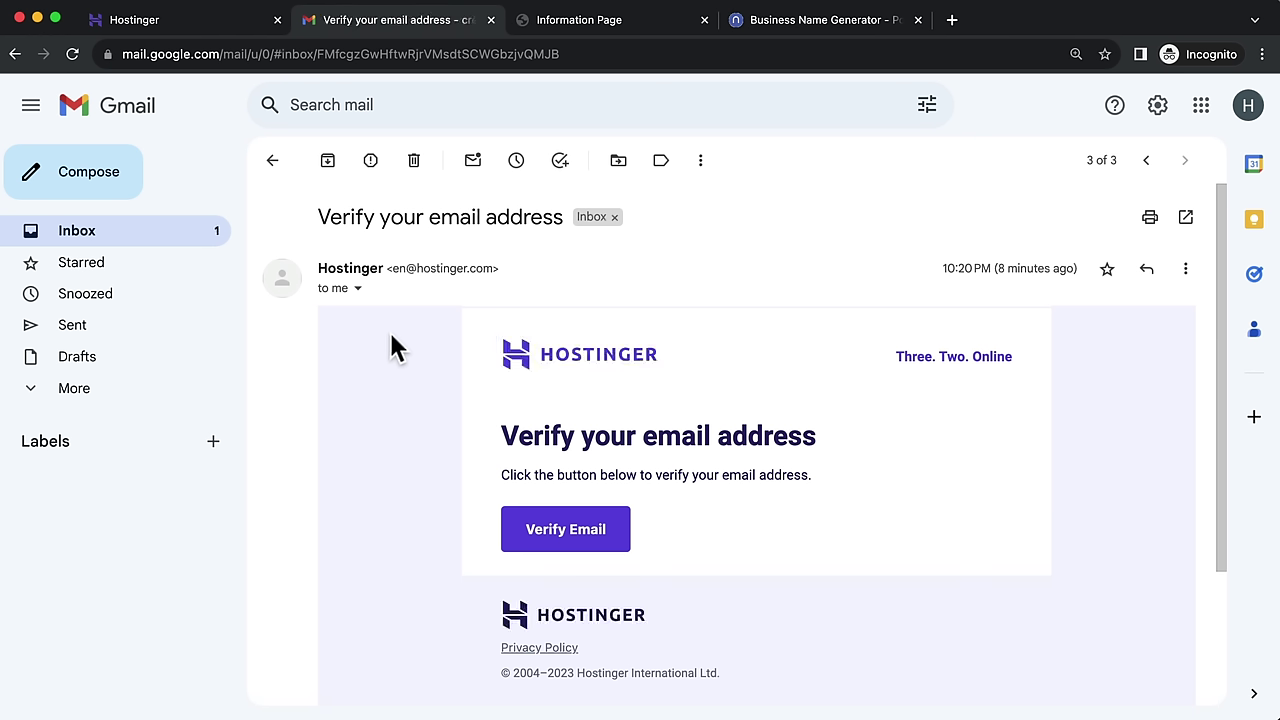
{"action": "left_click", "coordinate": [563, 529]}
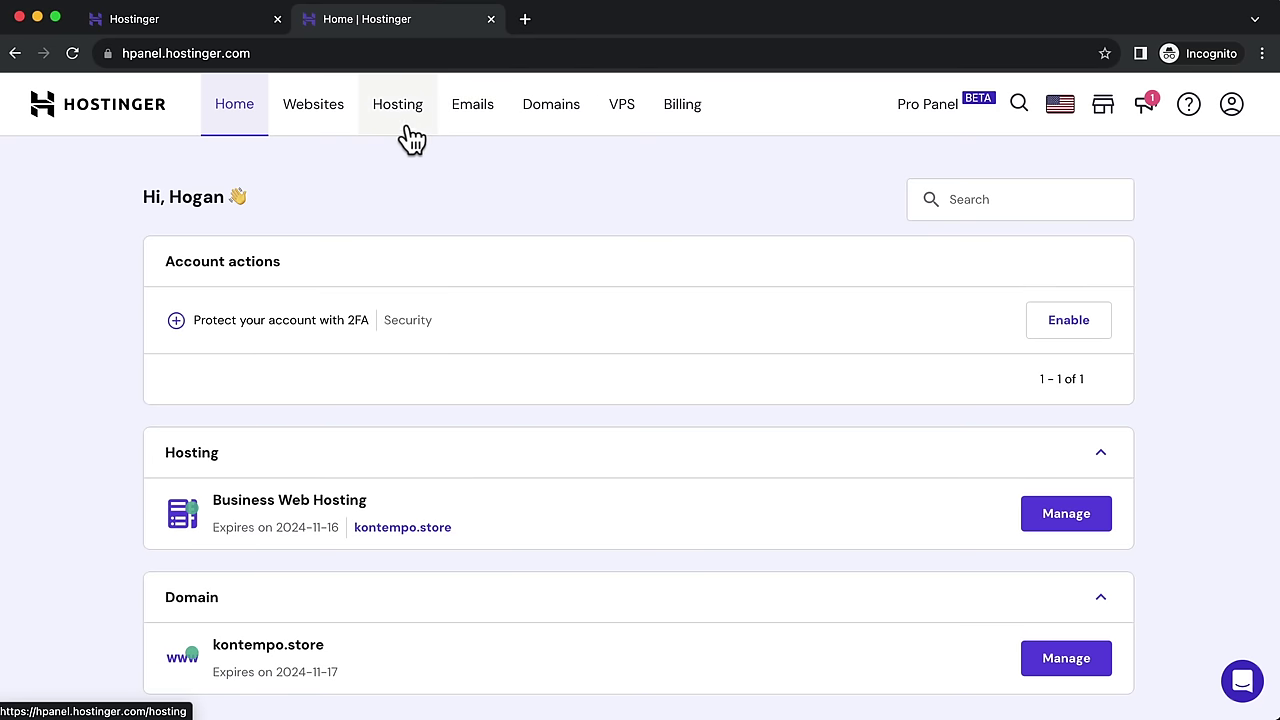
Step: Open the account's list of websites and look at the kontempo.store entry
{"action": "left_click", "coordinate": [313, 106]}
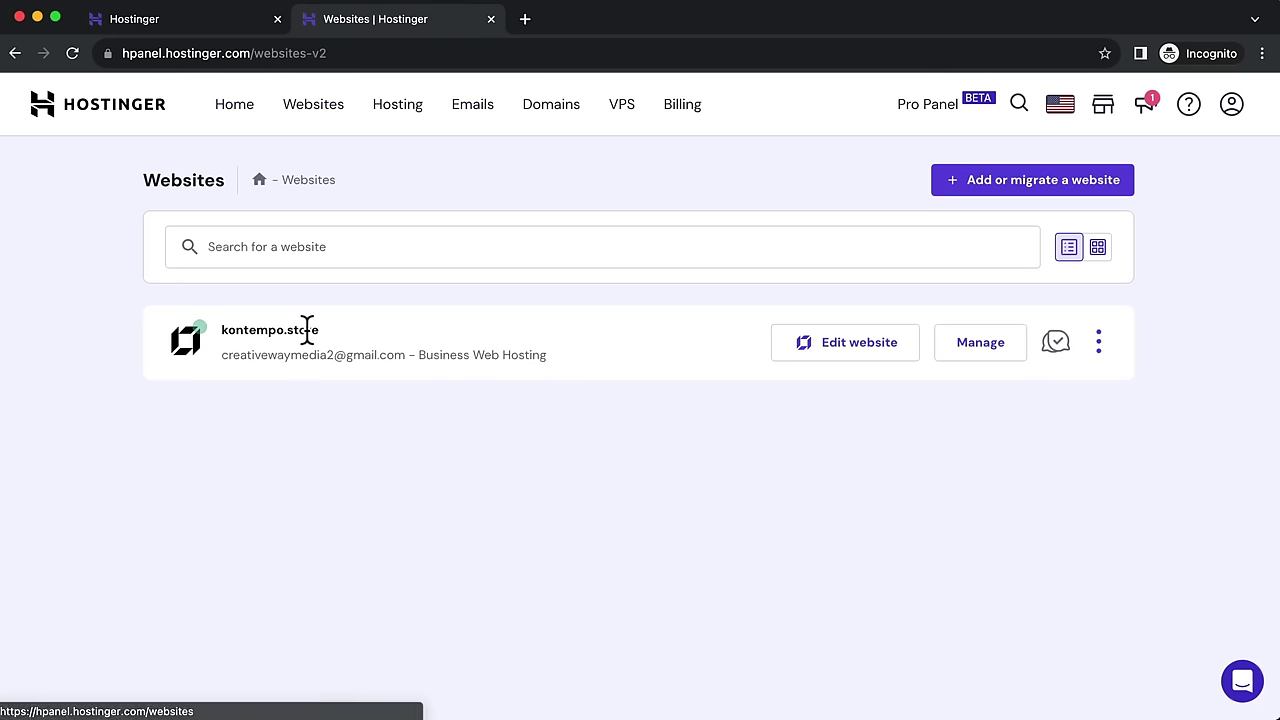
{"action": "left_click_drag", "start_coordinate": [328, 329], "coordinate": [223, 329]}
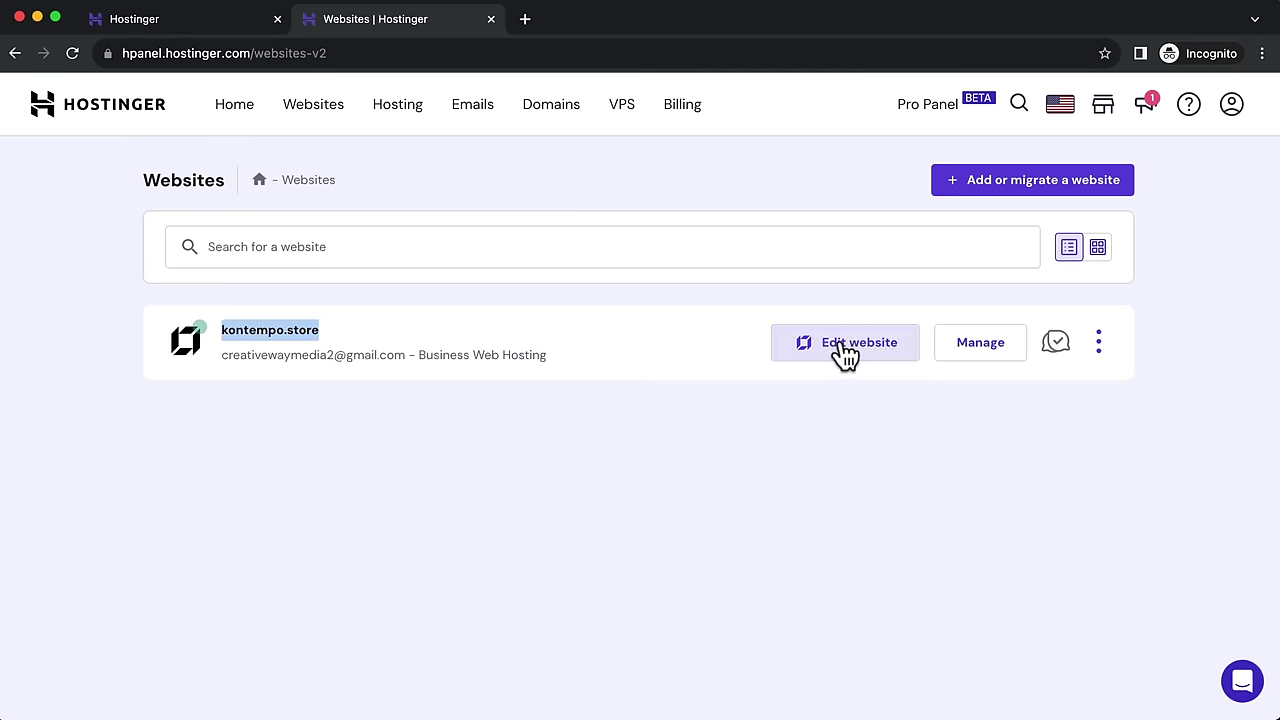
Step: Return to the customizable website templates and show only the eCommerce category
{"action": "left_click", "coordinate": [187, 21]}
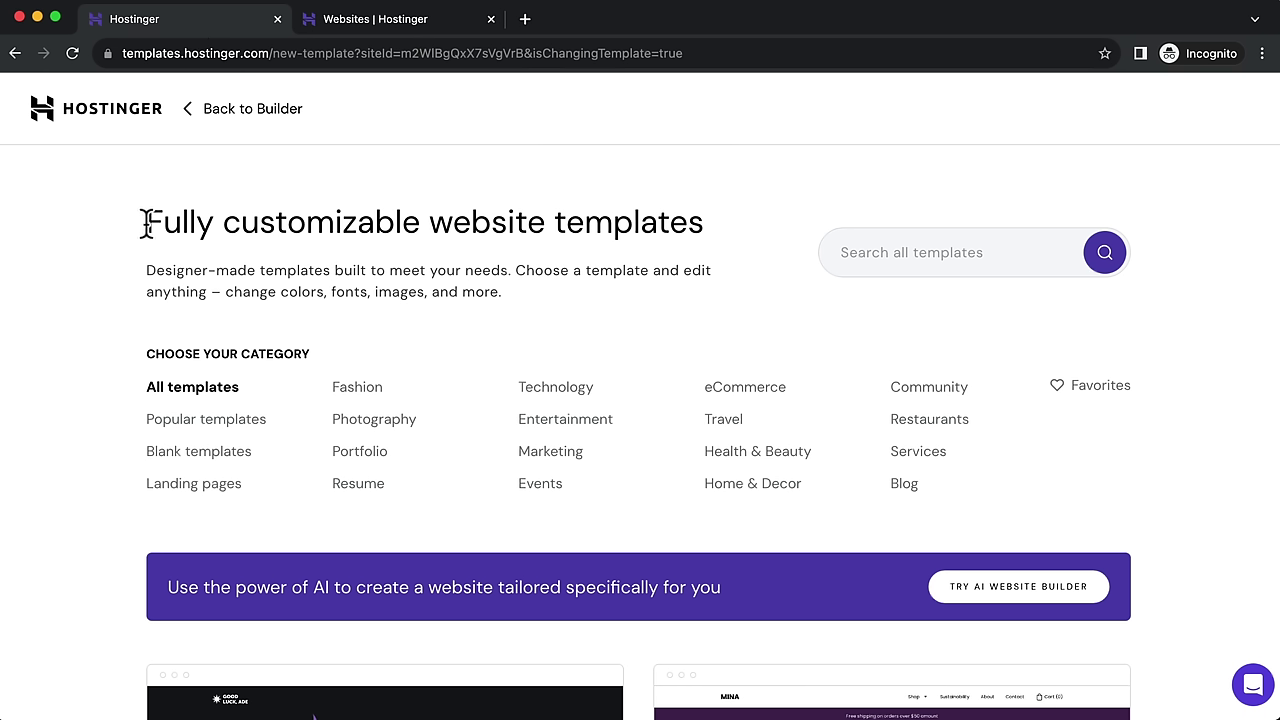
{"action": "left_click_drag", "start_coordinate": [146, 222], "coordinate": [700, 224]}
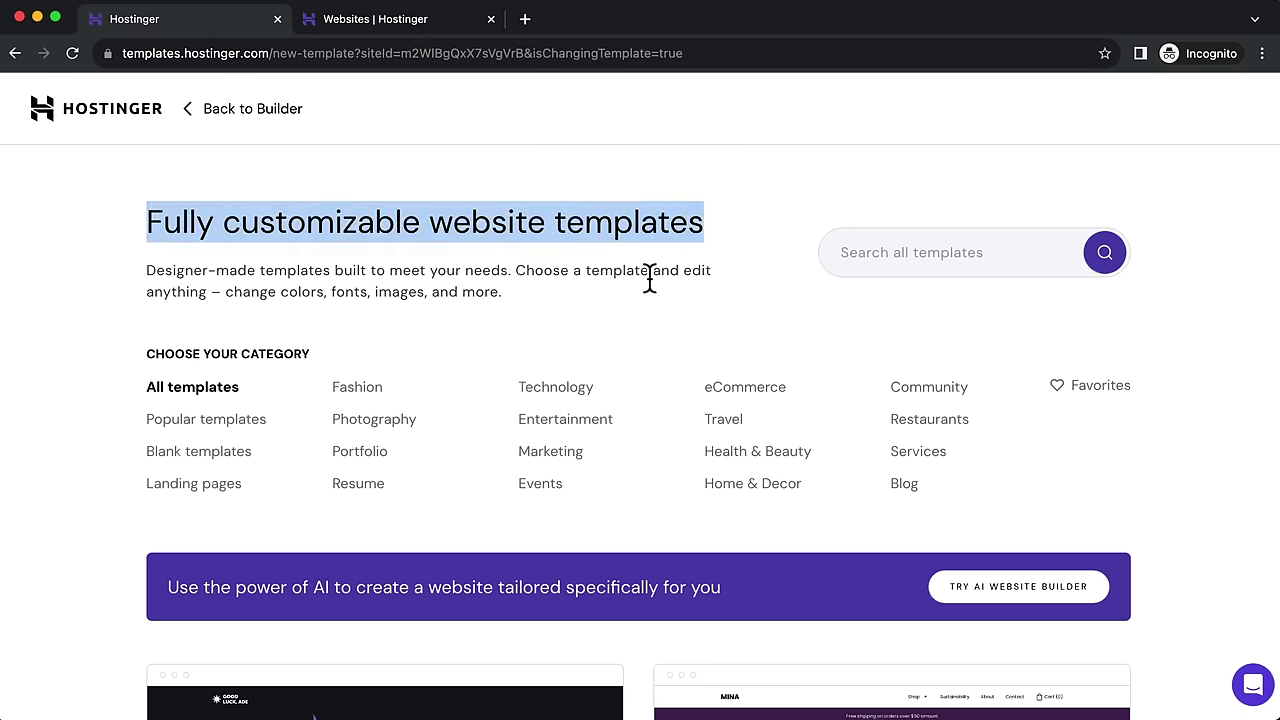
{"action": "scroll", "coordinate": [639, 282], "scroll_direction": "down", "scroll_amount": 3}
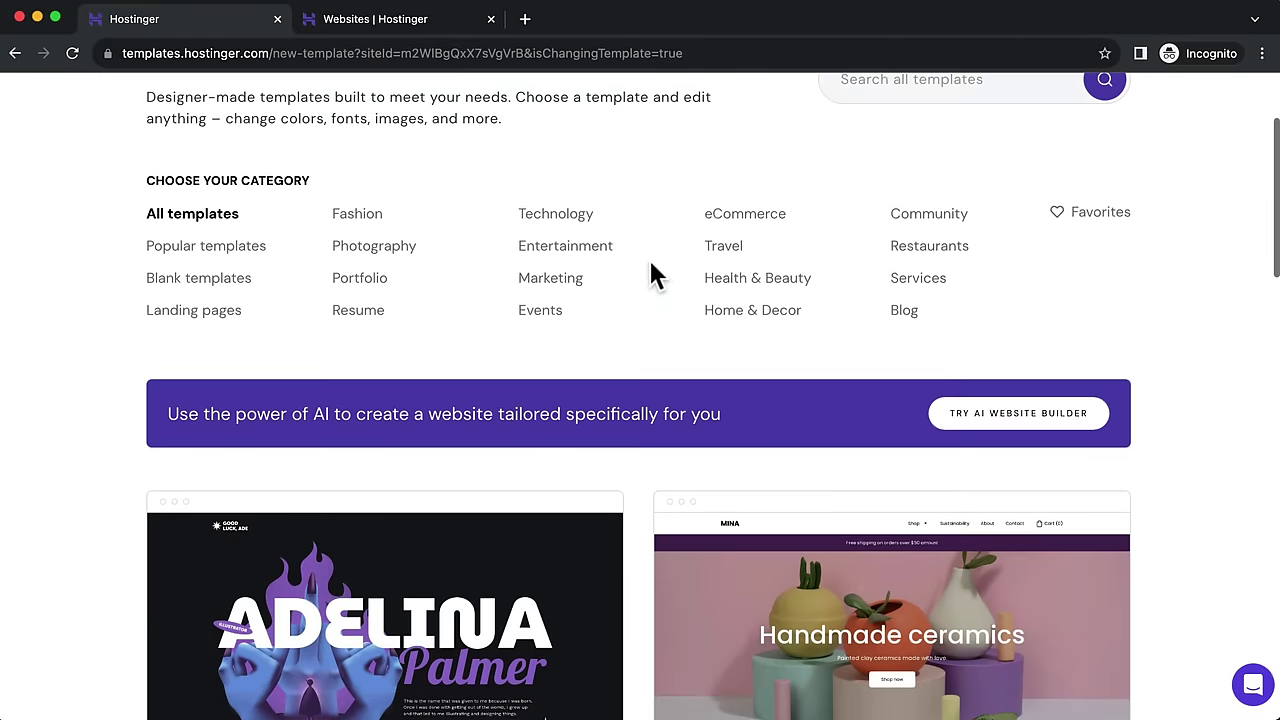
{"action": "left_click", "coordinate": [731, 218]}
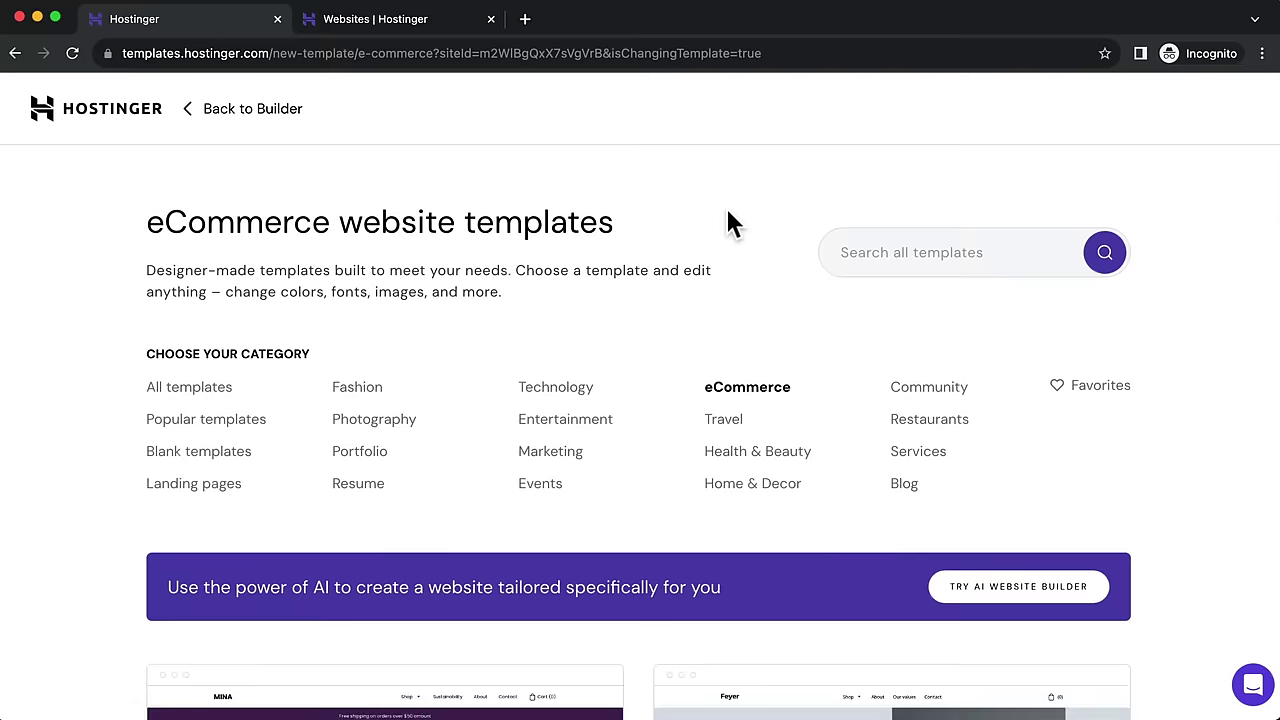
Step: Browse the designs on the first page of eCommerce templates
{"action": "scroll", "coordinate": [672, 270], "scroll_direction": "down", "scroll_amount": 5}
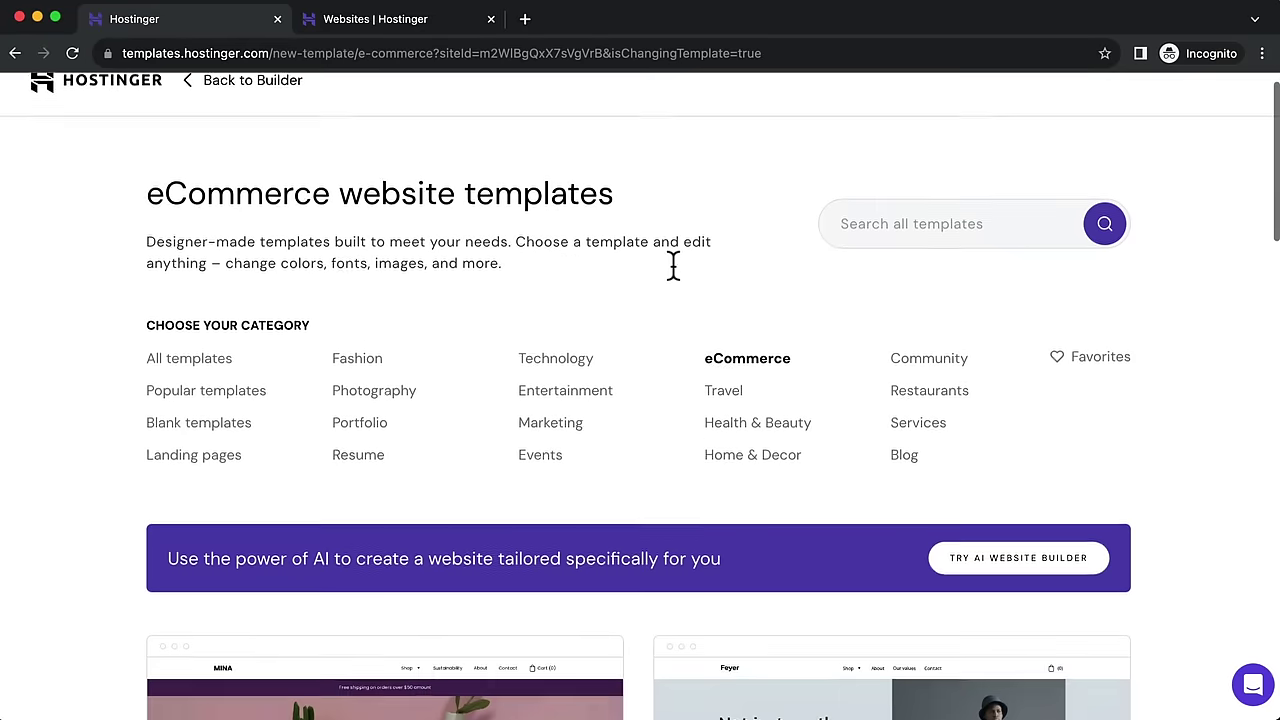
{"action": "scroll", "coordinate": [672, 278], "scroll_direction": "down", "scroll_amount": 5}
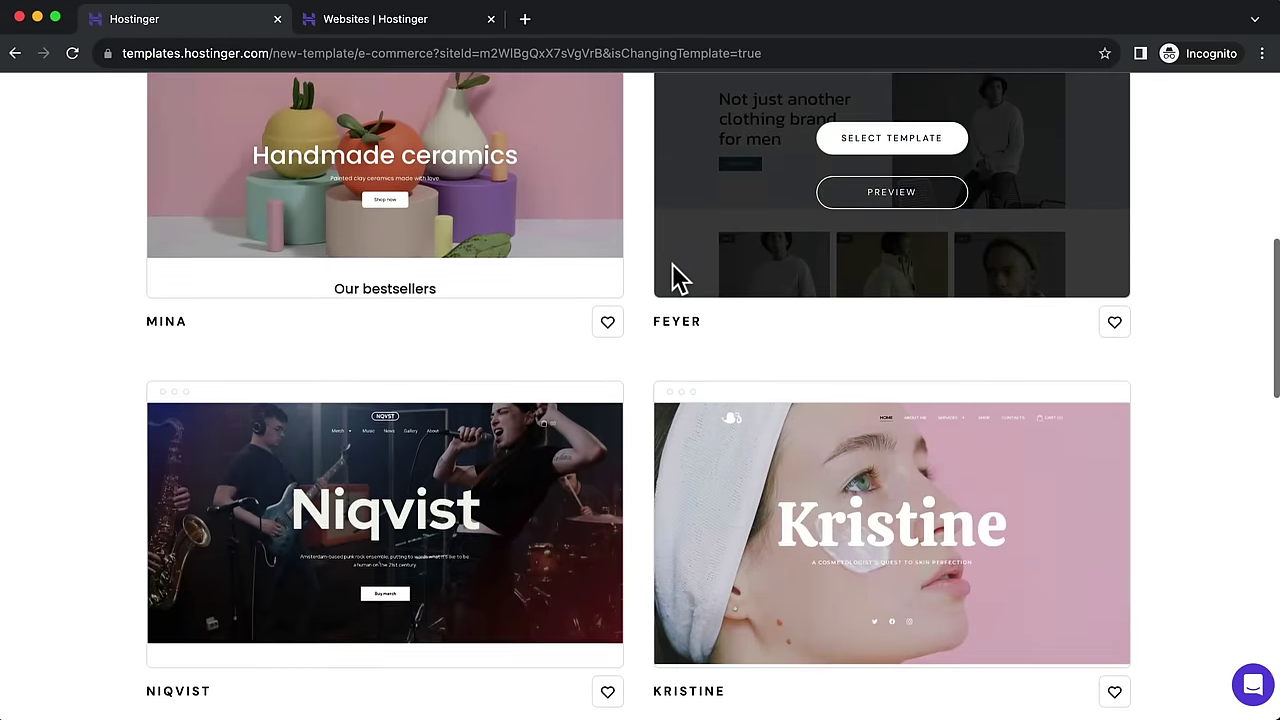
{"action": "scroll", "coordinate": [674, 277], "scroll_direction": "down", "scroll_amount": 10}
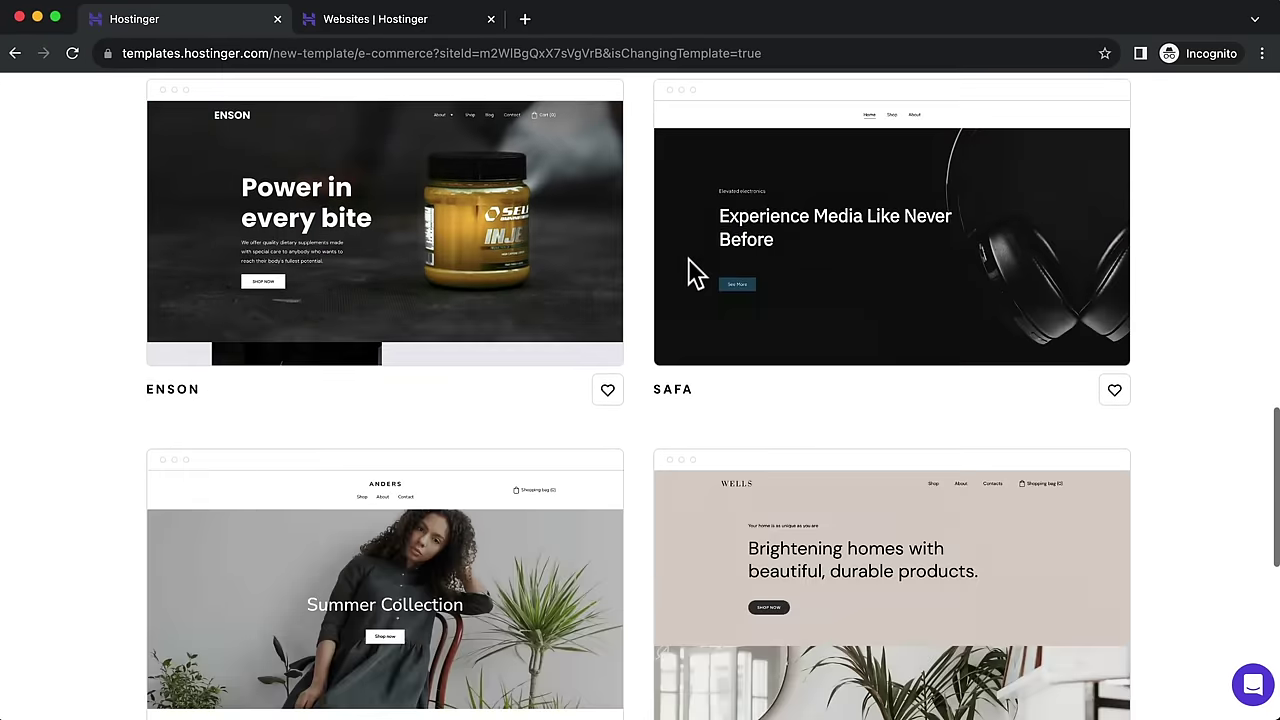
{"action": "scroll", "coordinate": [687, 272], "scroll_direction": "down", "scroll_amount": 5}
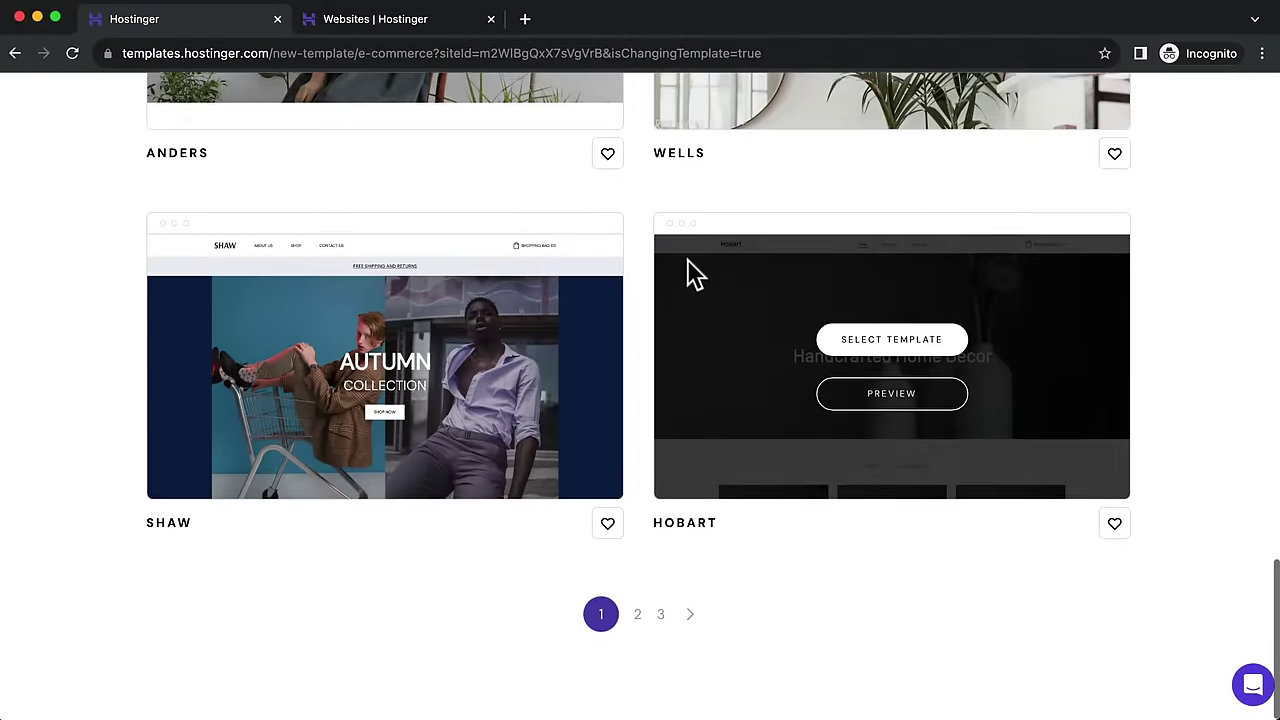
{"action": "scroll", "coordinate": [687, 272], "scroll_direction": "up", "scroll_amount": 5}
{"action": "scroll", "coordinate": [687, 272], "scroll_direction": "up", "scroll_amount": 4}
{"action": "scroll", "coordinate": [686, 271], "scroll_direction": "down", "scroll_amount": 1}
{"action": "scroll", "coordinate": [686, 271], "scroll_direction": "up", "scroll_amount": 3}
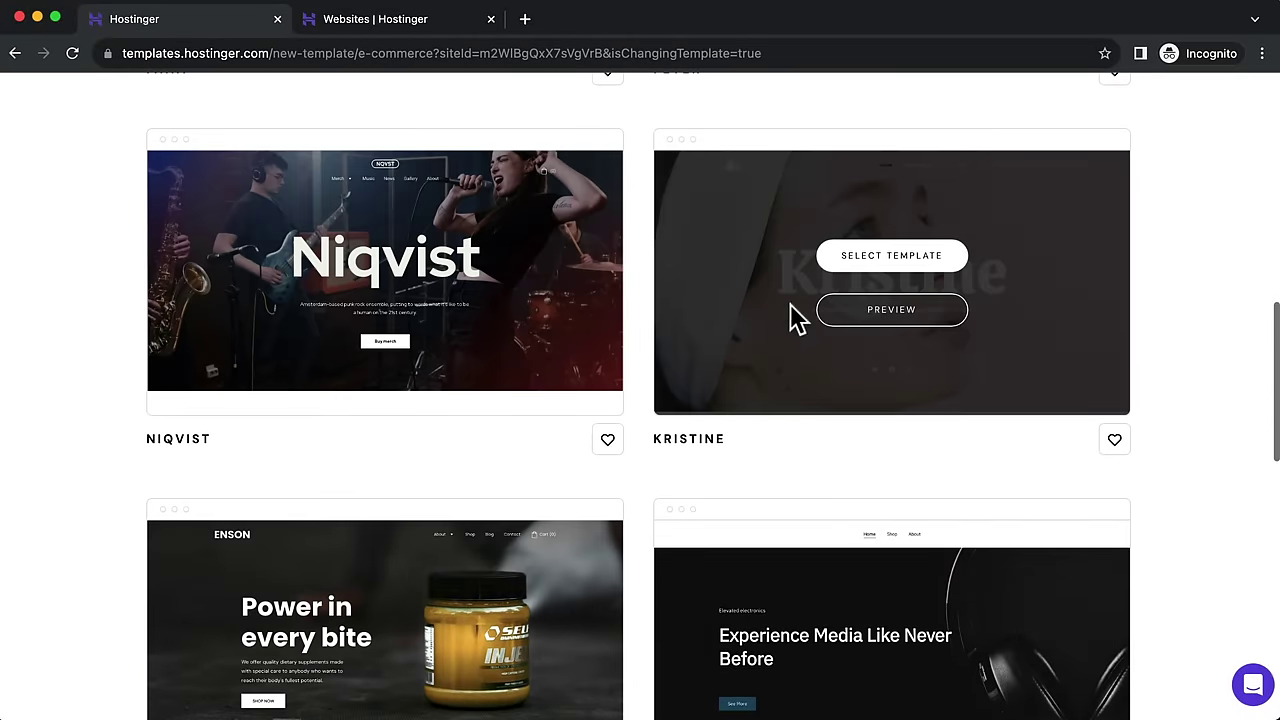
Step: Preview the Kristine template and look through the sections of its home page
{"action": "left_click", "coordinate": [880, 314]}
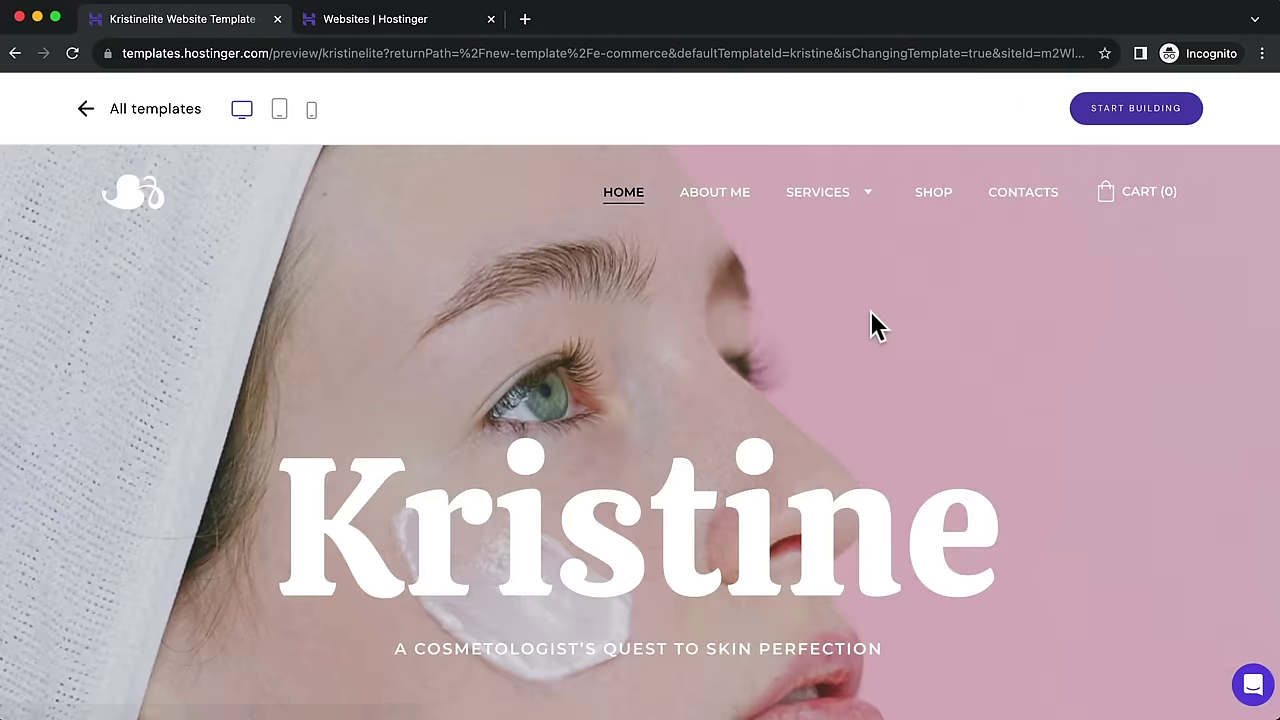
{"action": "scroll", "coordinate": [845, 312], "scroll_direction": "down", "scroll_amount": 10}
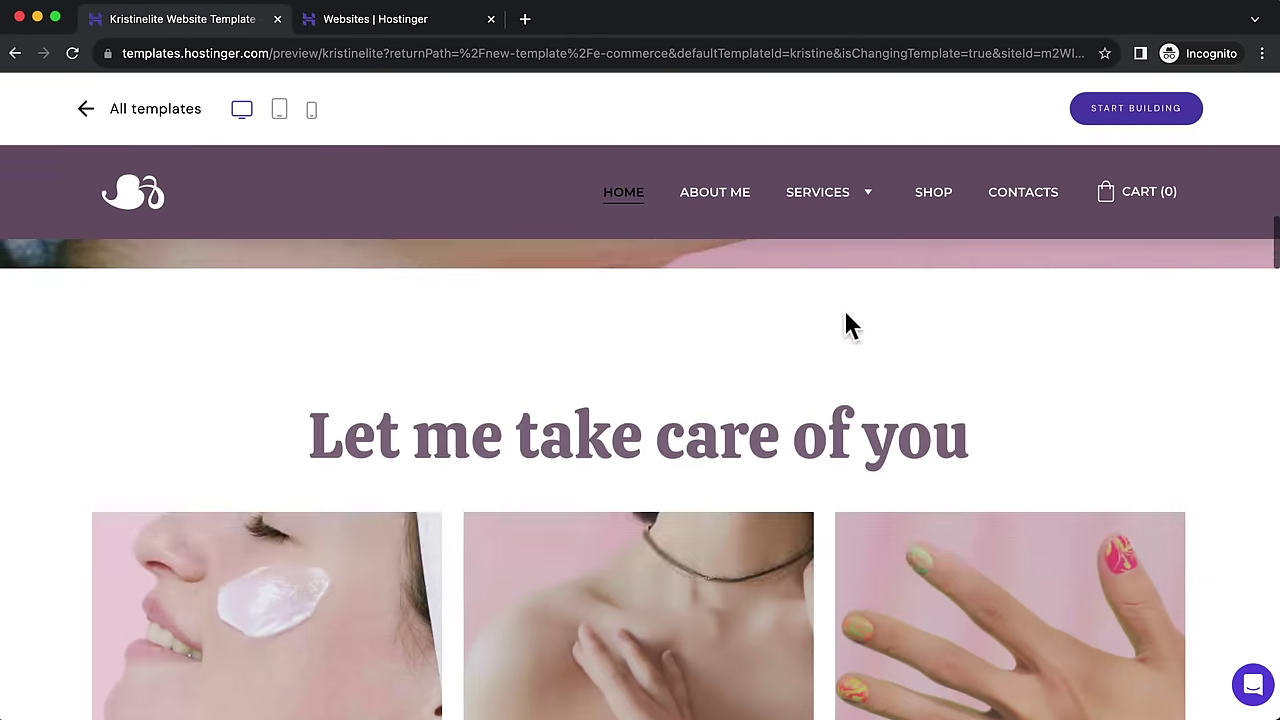
{"action": "scroll", "coordinate": [826, 322], "scroll_direction": "down", "scroll_amount": 1}
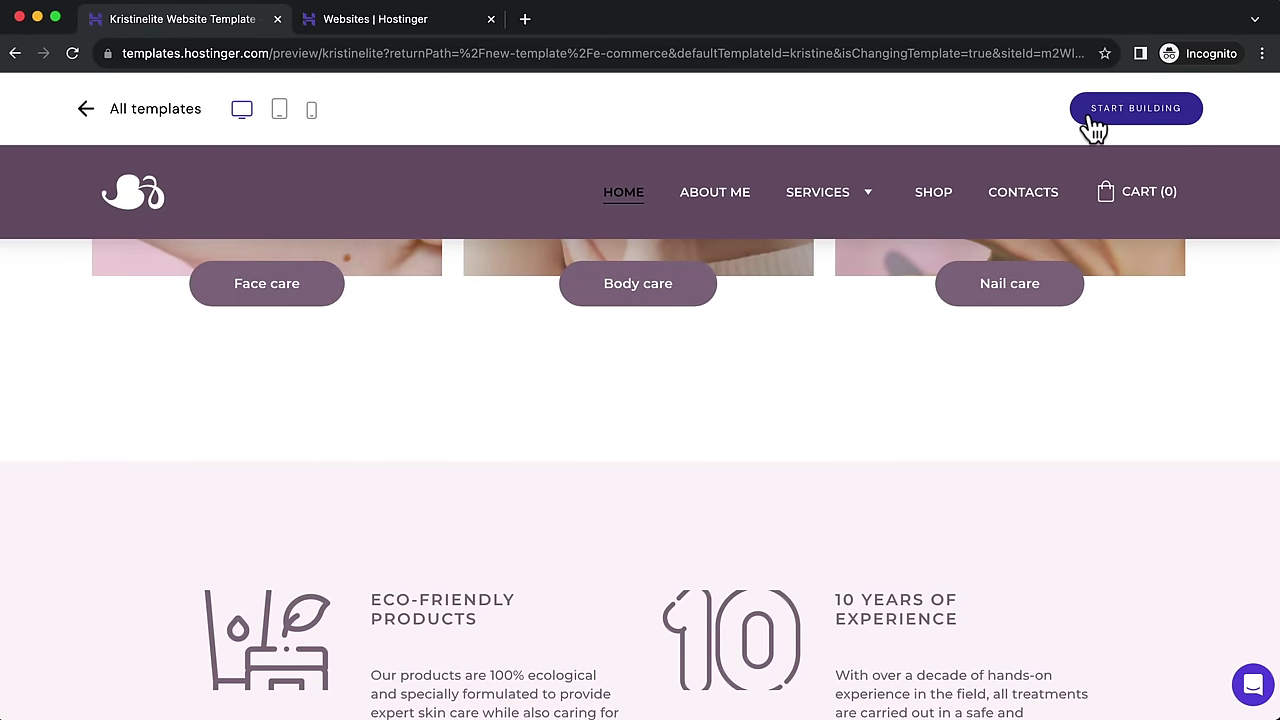
Step: Return to the eCommerce templates and switch the site to the Mina template, replacing all current content
{"action": "left_click", "coordinate": [87, 114]}
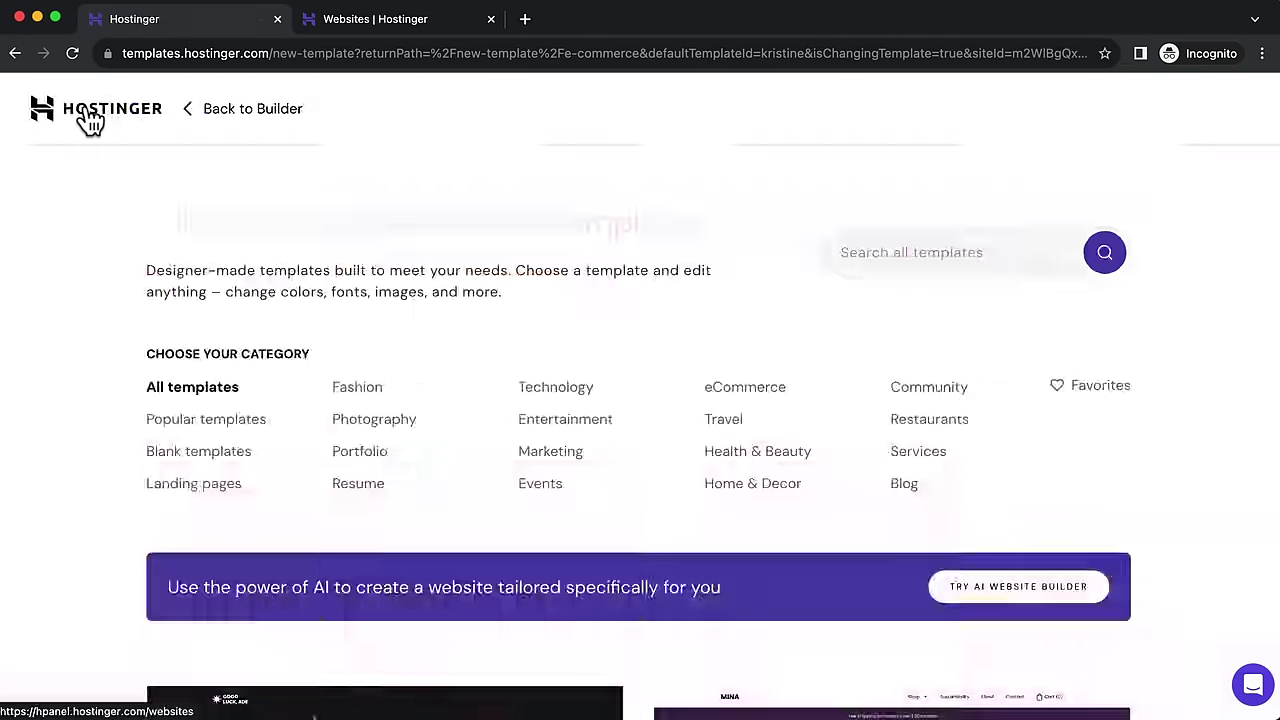
{"action": "left_click", "coordinate": [737, 394]}
{"action": "scroll", "coordinate": [620, 316], "scroll_direction": "down", "scroll_amount": 3}
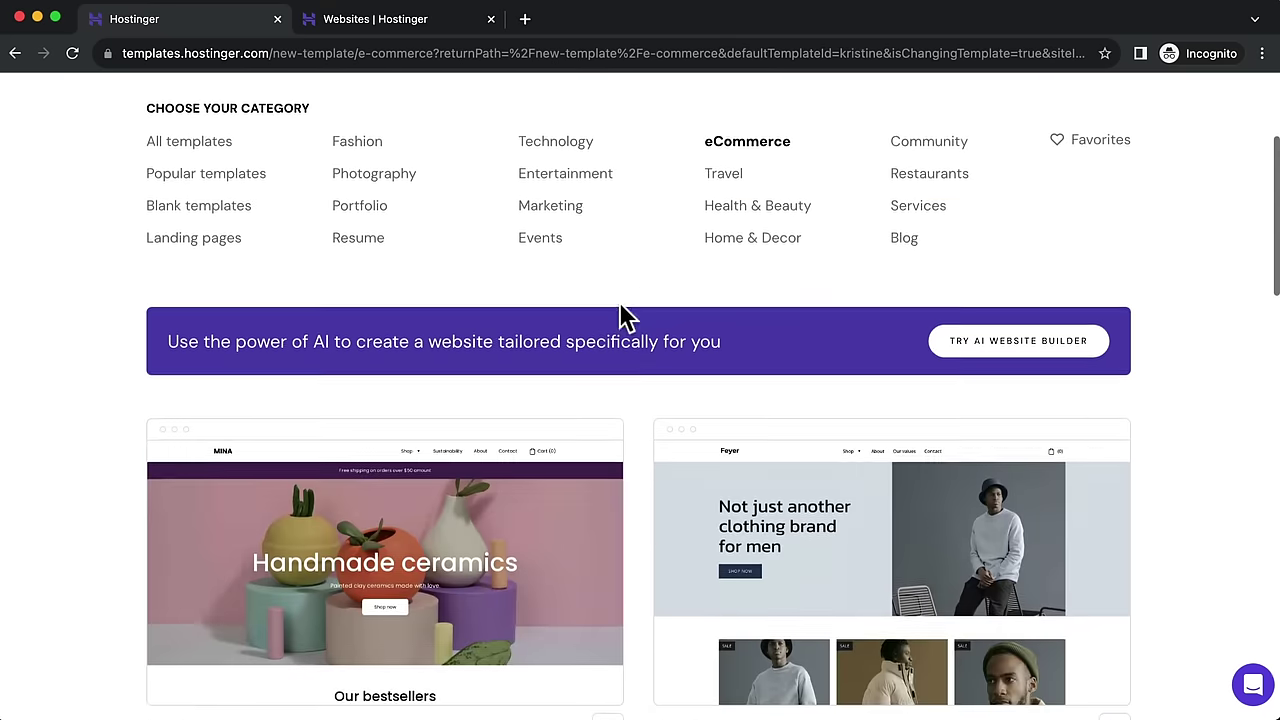
{"action": "scroll", "coordinate": [620, 316], "scroll_direction": "down", "scroll_amount": 2}
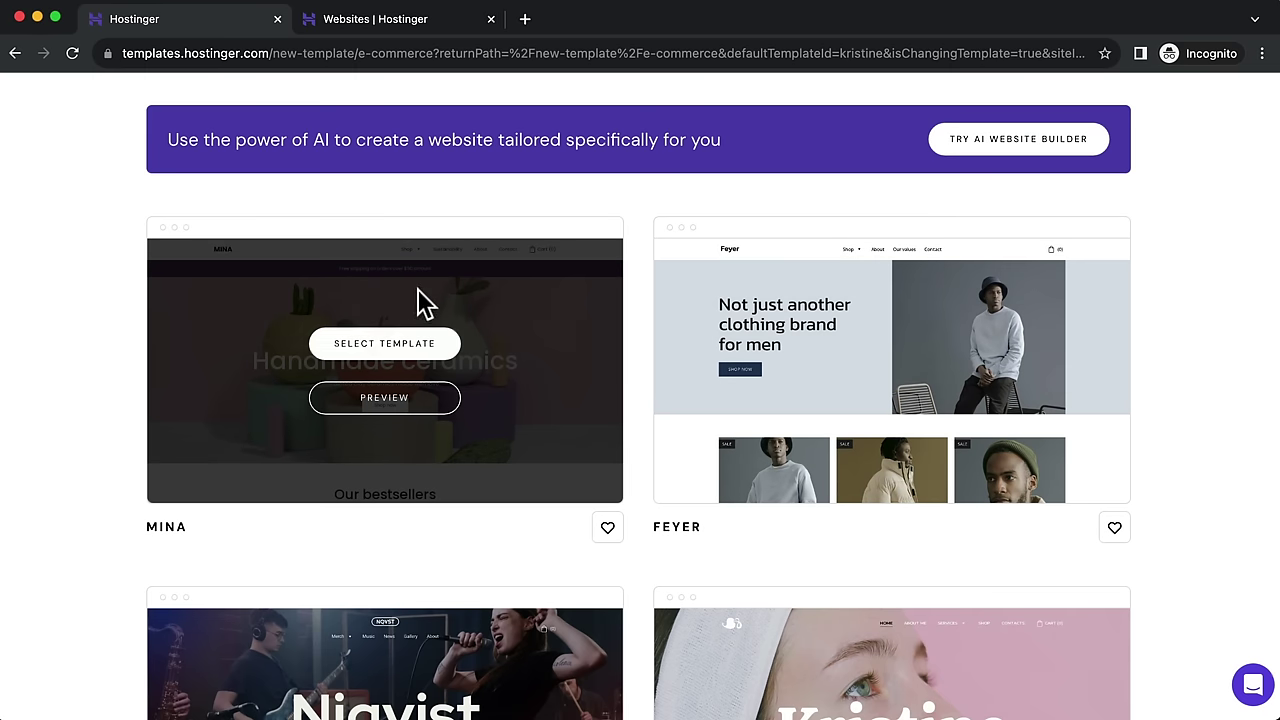
{"action": "left_click", "coordinate": [366, 345]}
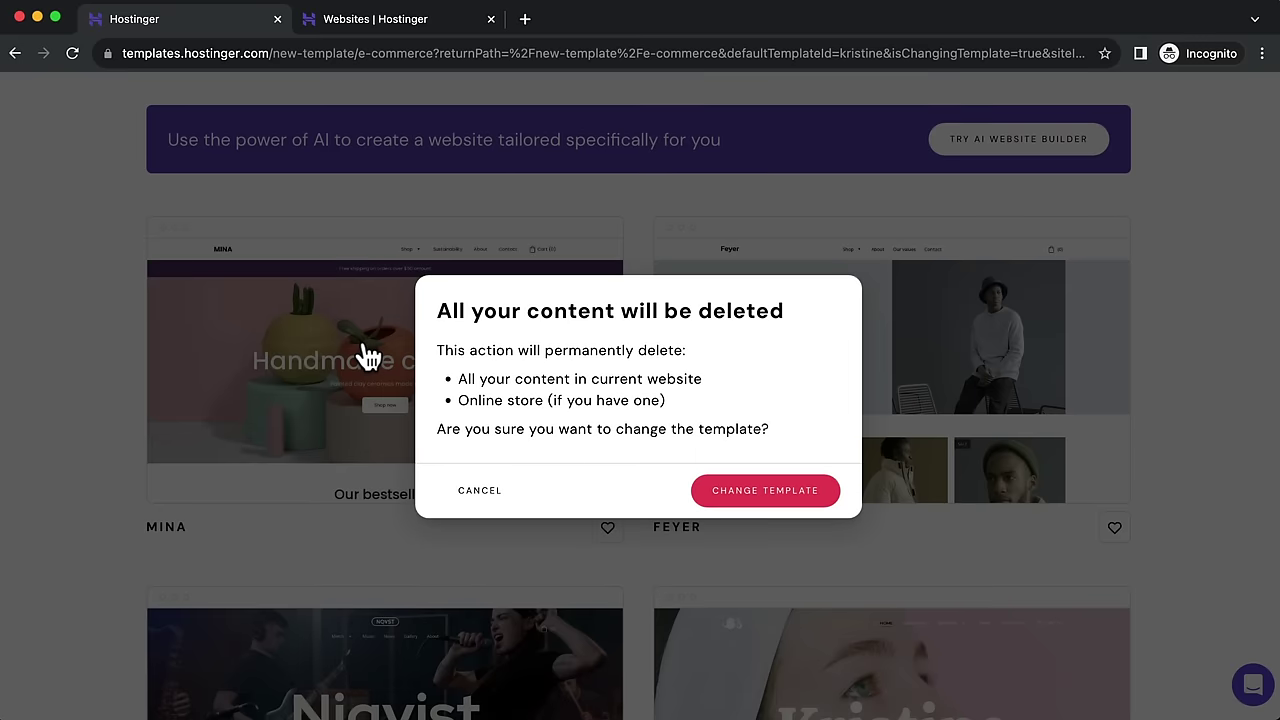
{"action": "left_click", "coordinate": [747, 495]}
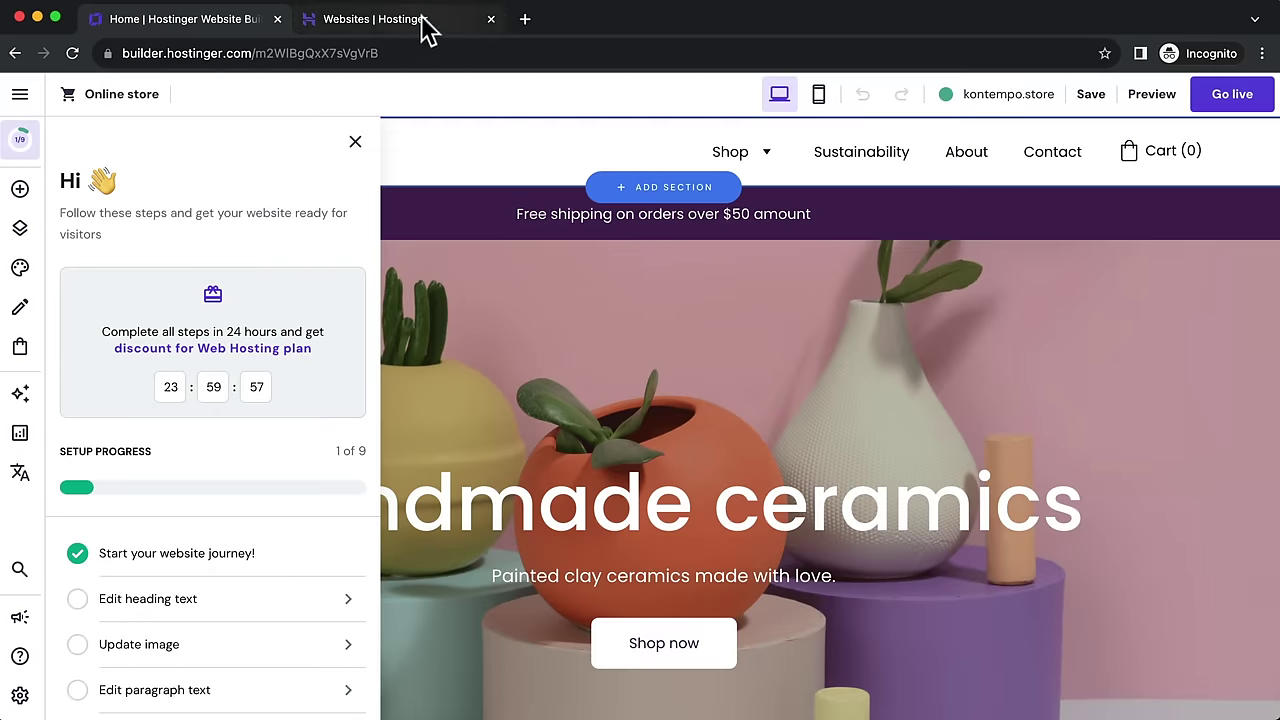
Step: Open the kontempo.store editor from the account's websites list, return to that list and close the duplicate tab
{"action": "left_click", "coordinate": [421, 20]}
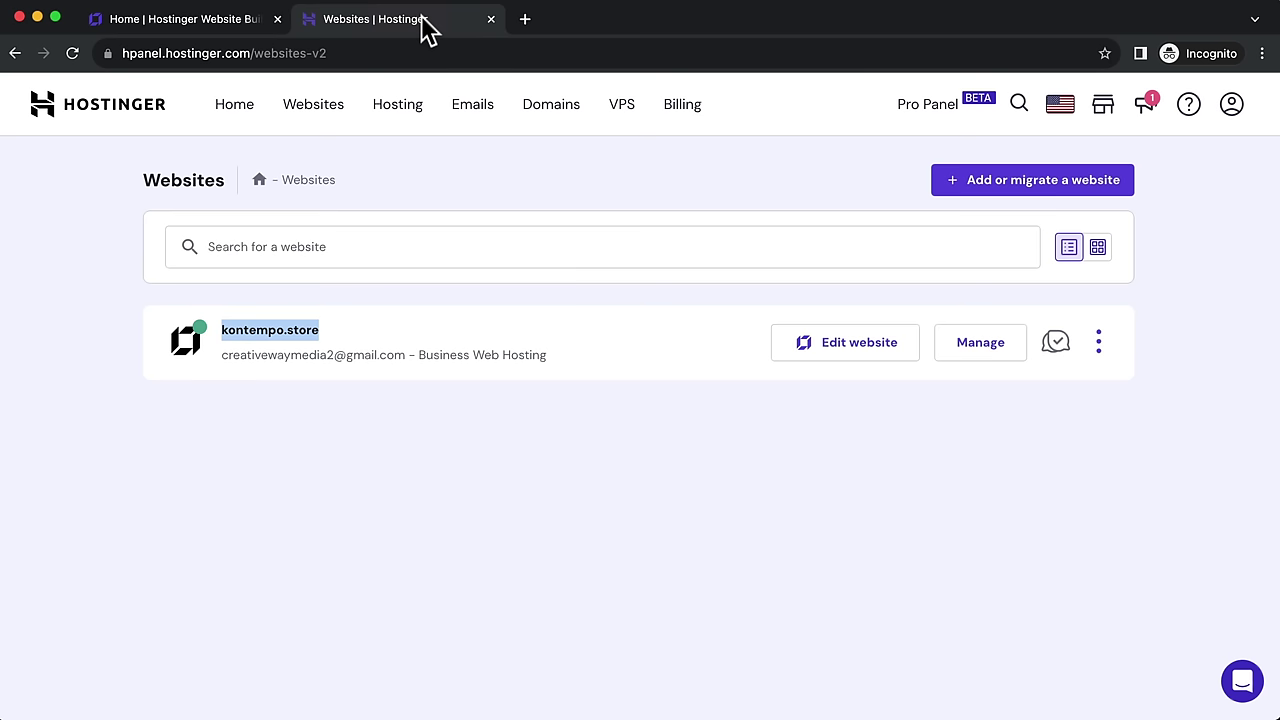
{"action": "left_click", "coordinate": [828, 352]}
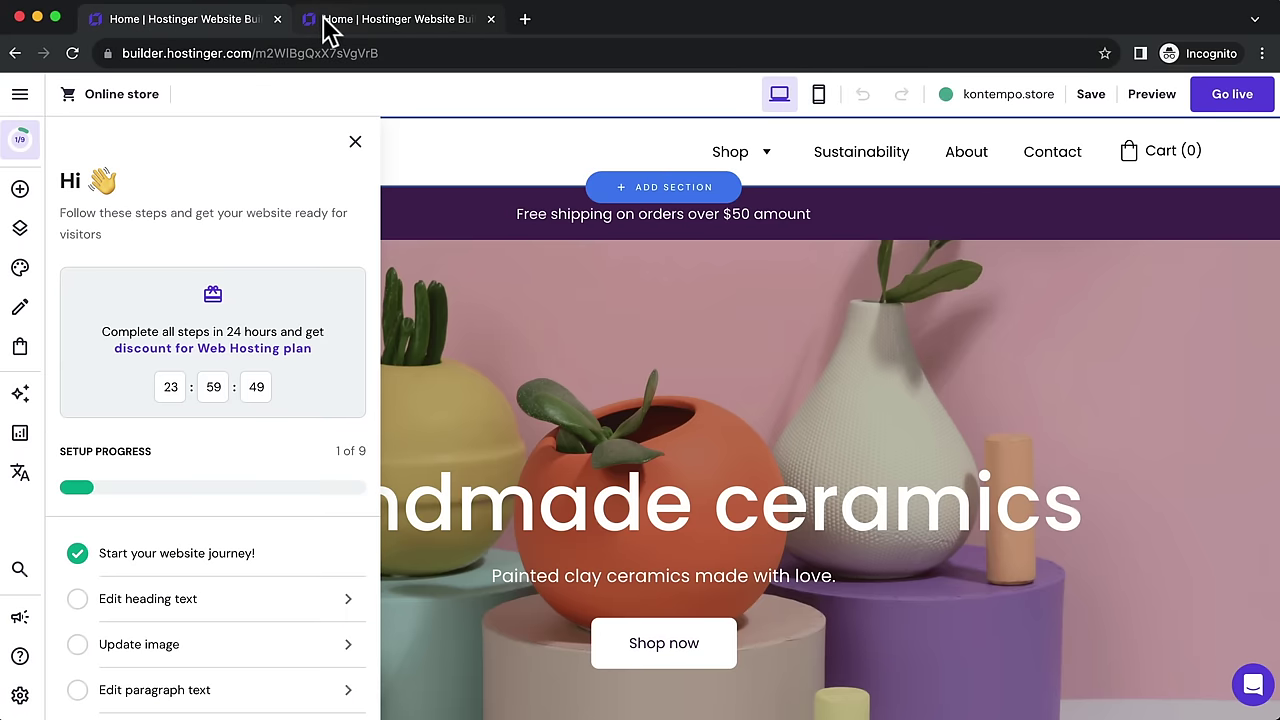
{"action": "left_click", "coordinate": [255, 25]}
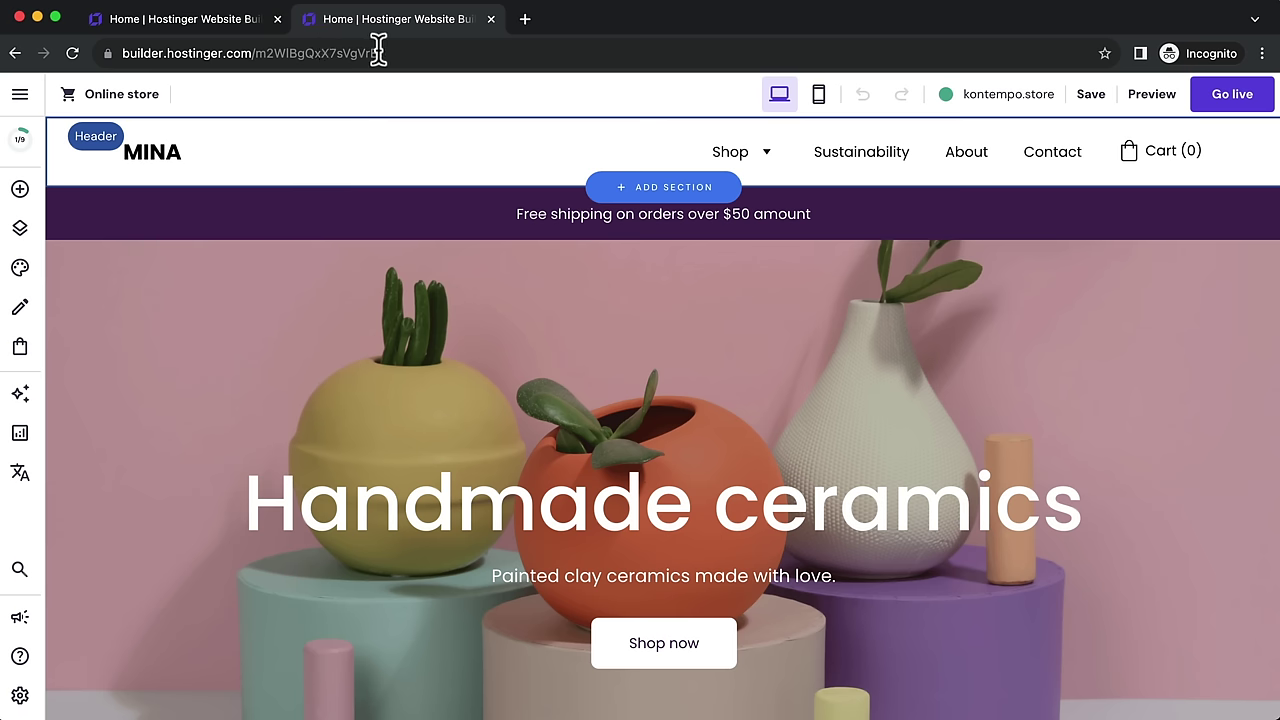
{"action": "left_click", "coordinate": [15, 54]}
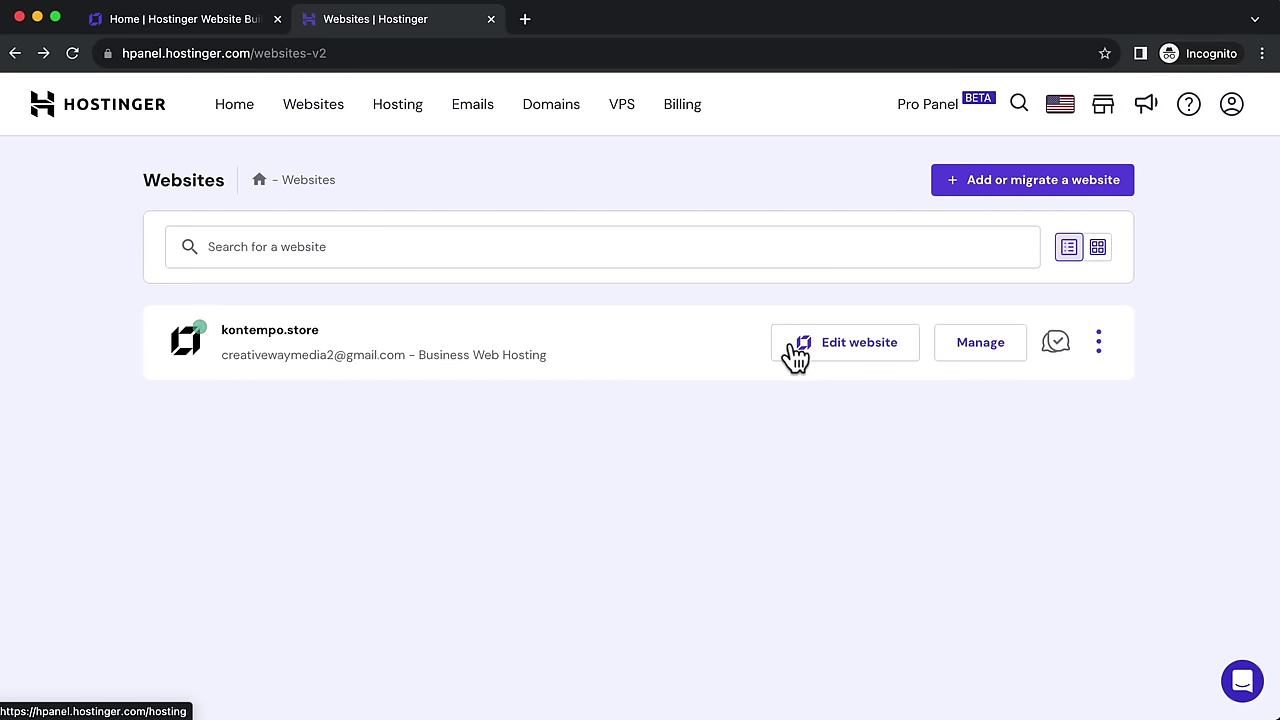
{"action": "left_click", "coordinate": [490, 19]}
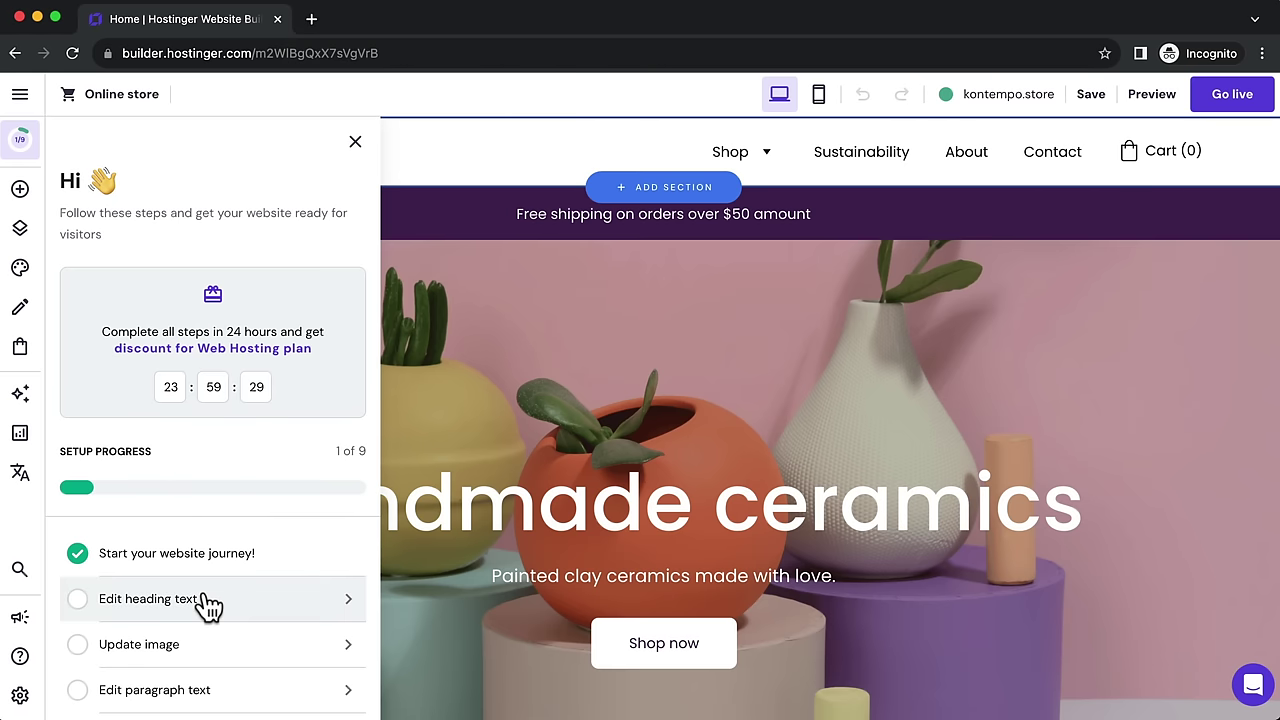
Step: Review the website setup checklist and open its task for editing the heading text
{"action": "scroll", "coordinate": [190, 560], "scroll_direction": "down", "scroll_amount": 5}
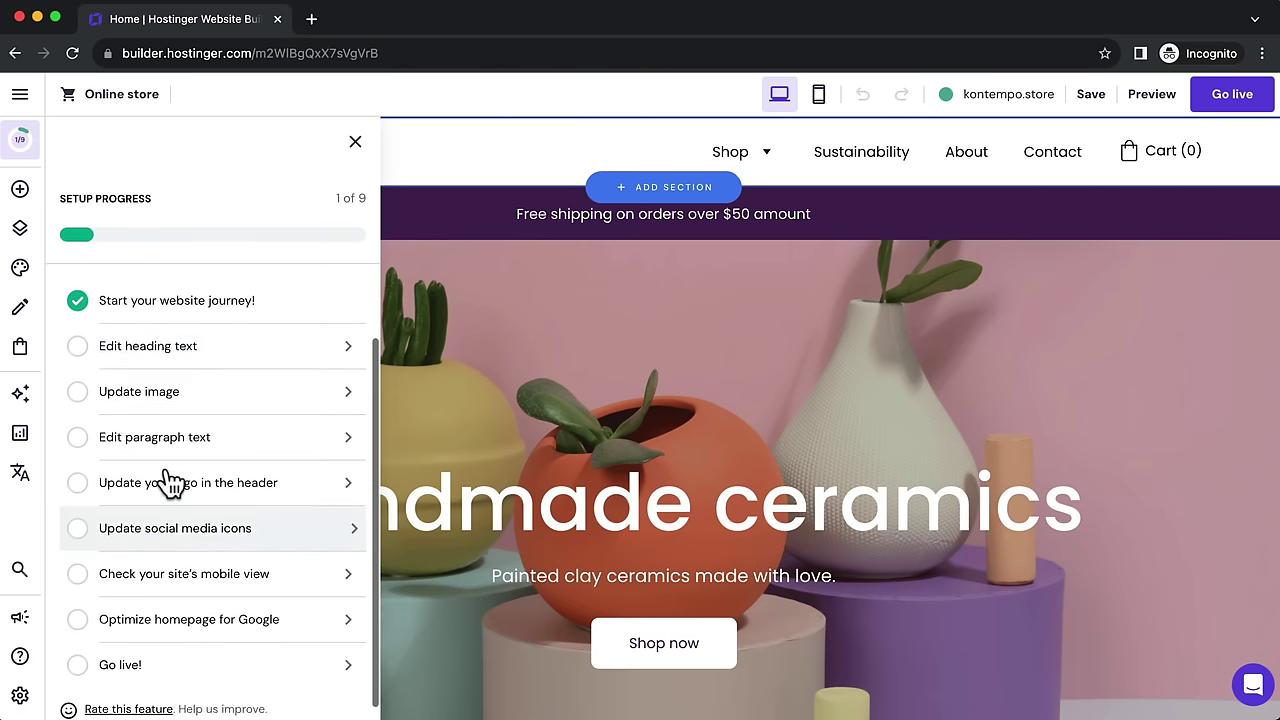
{"action": "left_click", "coordinate": [162, 340]}
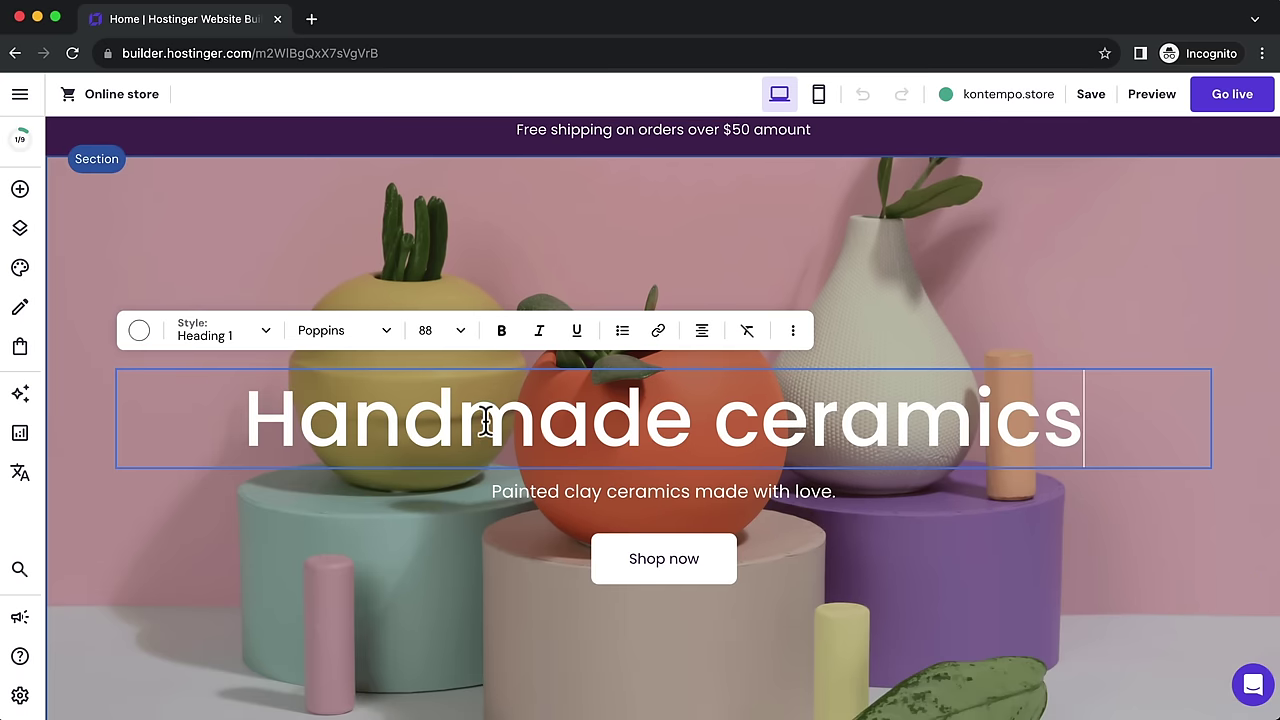
{"action": "scroll", "coordinate": [499, 425], "scroll_direction": "up", "scroll_amount": 1}
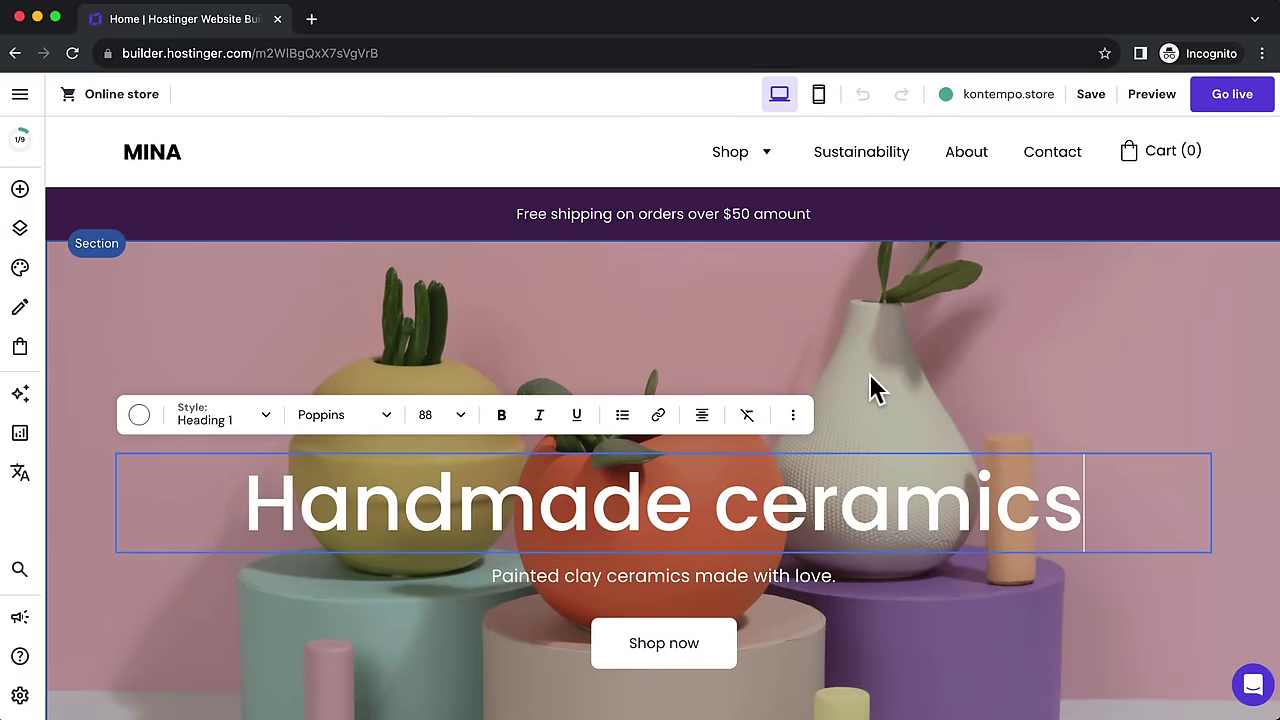
Step: Look through the Mina home page sections down to the footer and return to the hero section
{"action": "scroll", "coordinate": [924, 431], "scroll_direction": "down", "scroll_amount": 5}
{"action": "scroll", "coordinate": [924, 420], "scroll_direction": "down", "scroll_amount": 20}
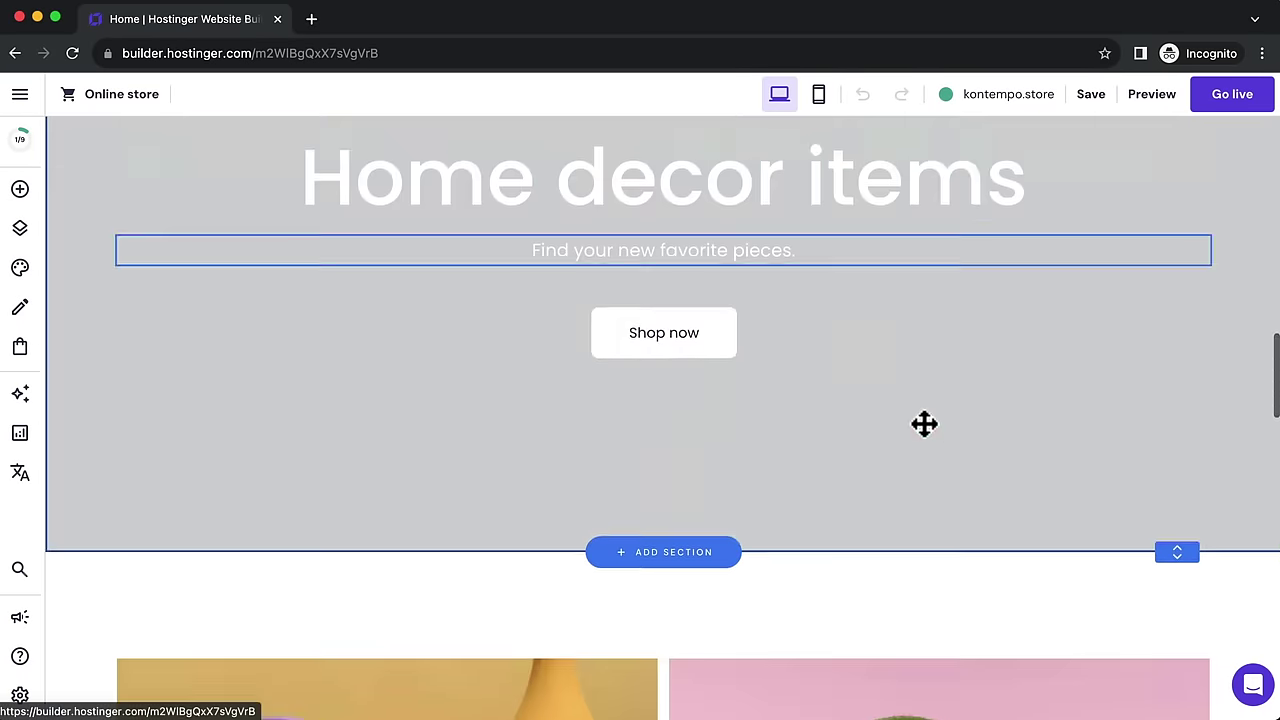
{"action": "scroll", "coordinate": [922, 418], "scroll_direction": "down", "scroll_amount": 5}
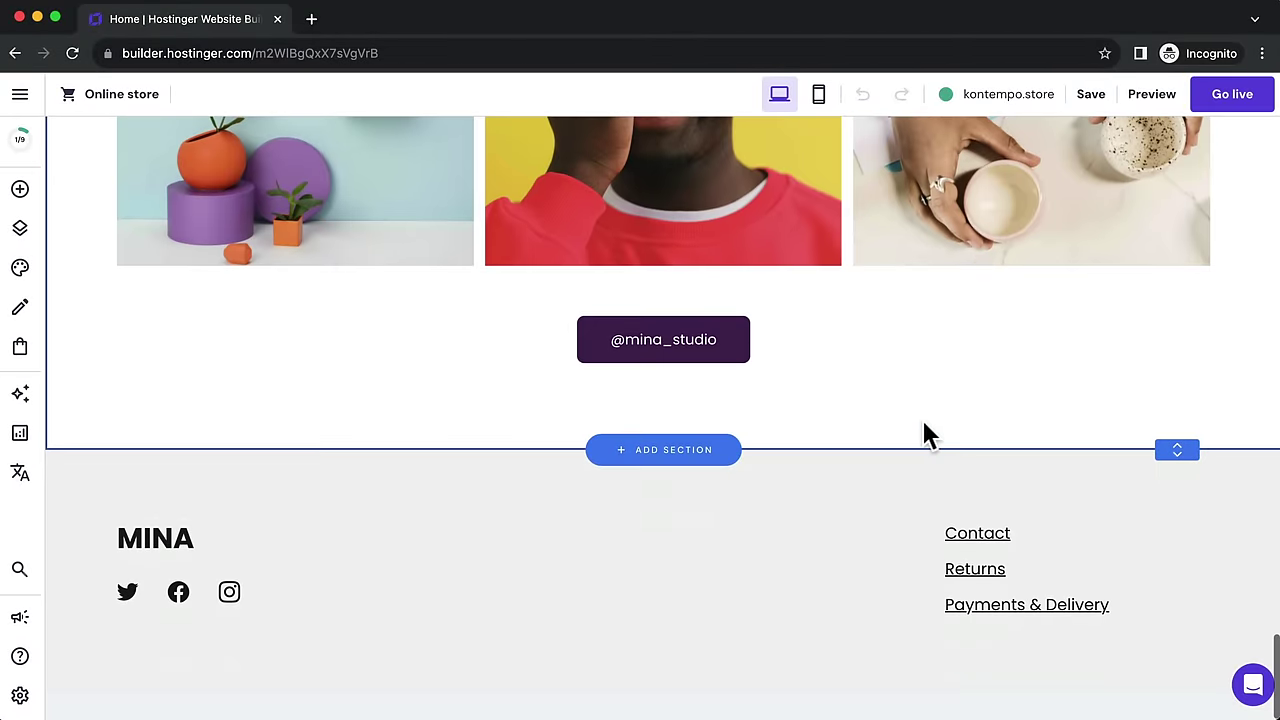
{"action": "scroll", "coordinate": [922, 418], "scroll_direction": "up", "scroll_amount": 10}
{"action": "scroll", "coordinate": [922, 420], "scroll_direction": "up", "scroll_amount": 15}
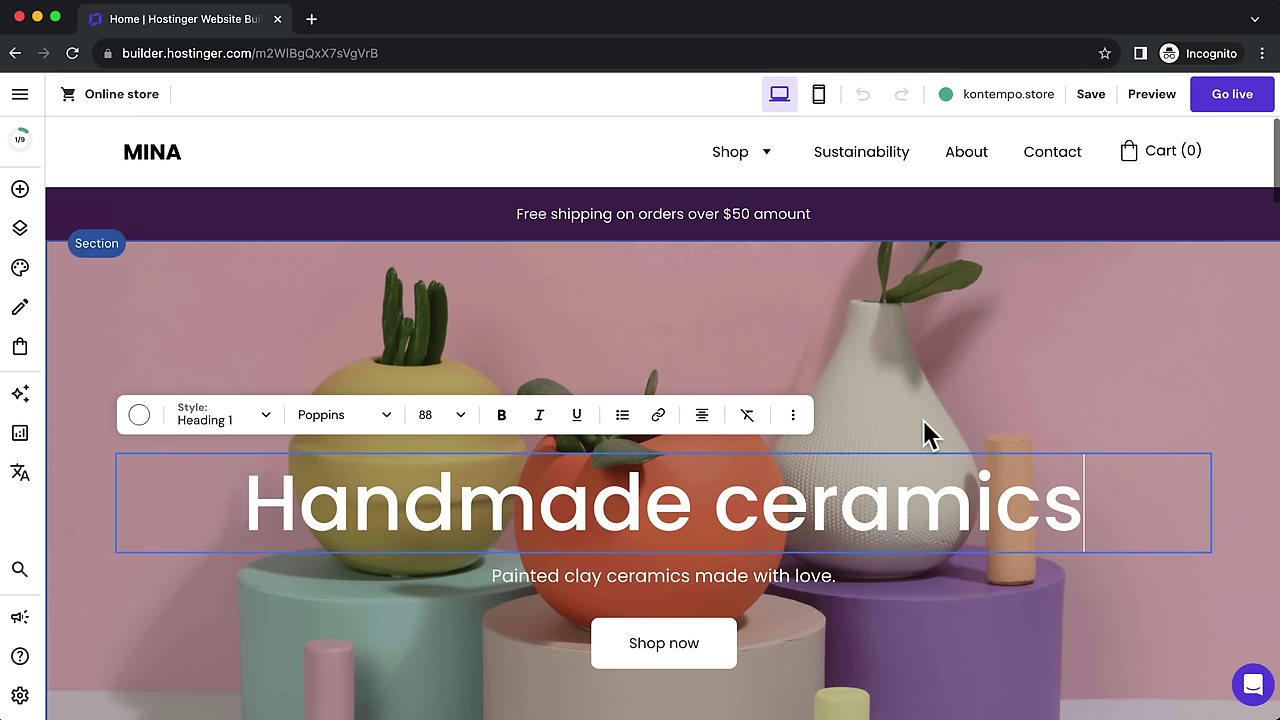
Step: Open the header settings and toggle the sticky header off and on again
{"action": "left_click", "coordinate": [292, 152]}
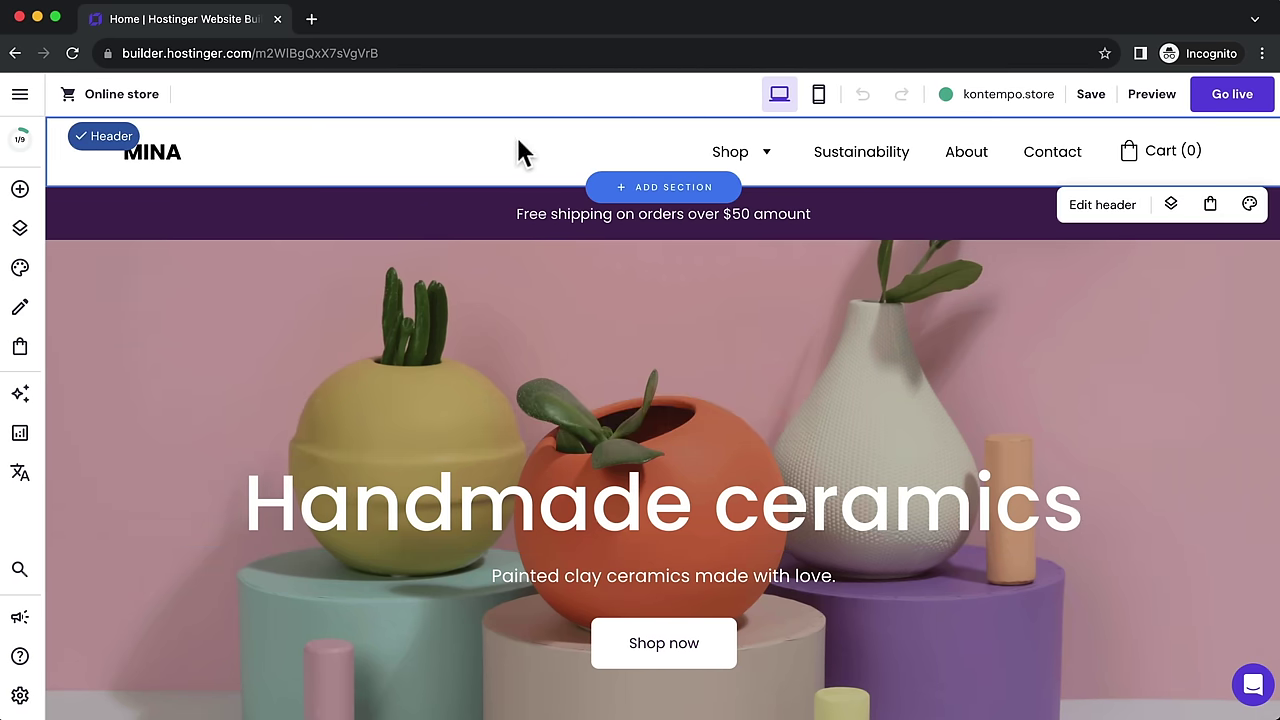
{"action": "left_click", "coordinate": [1090, 208]}
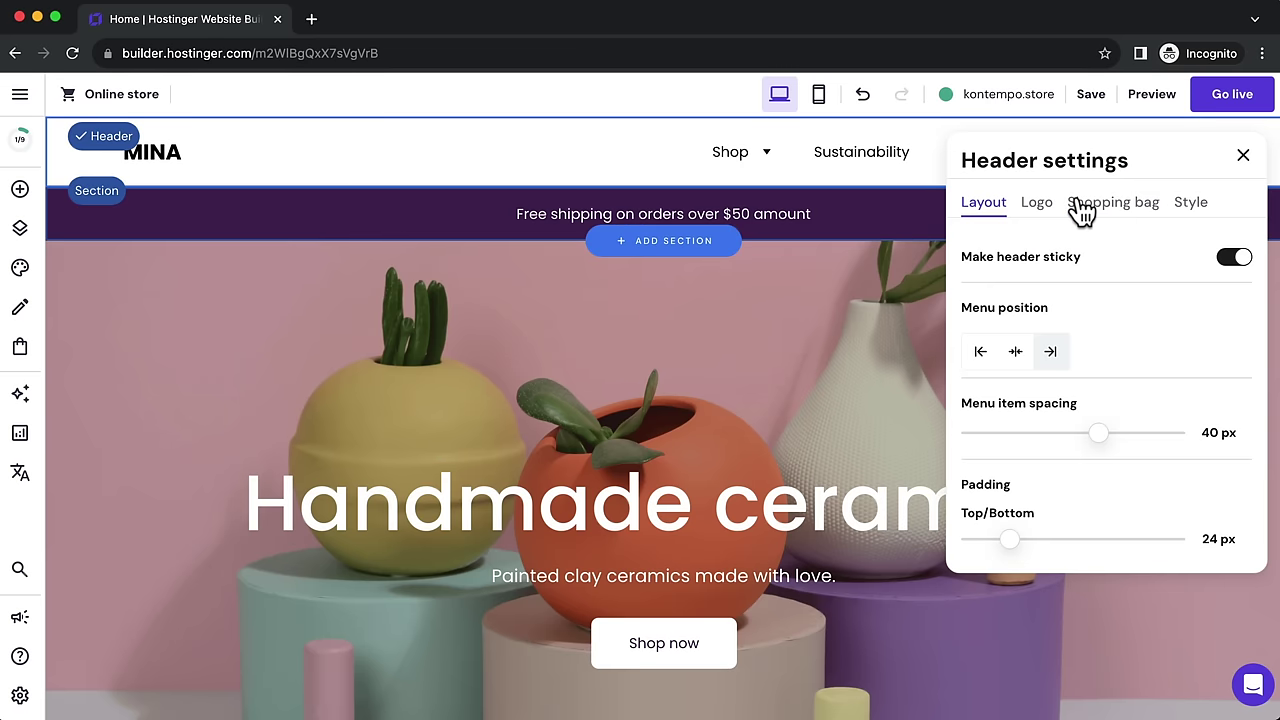
{"action": "left_click", "coordinate": [1236, 258]}
{"action": "left_click", "coordinate": [1236, 258]}
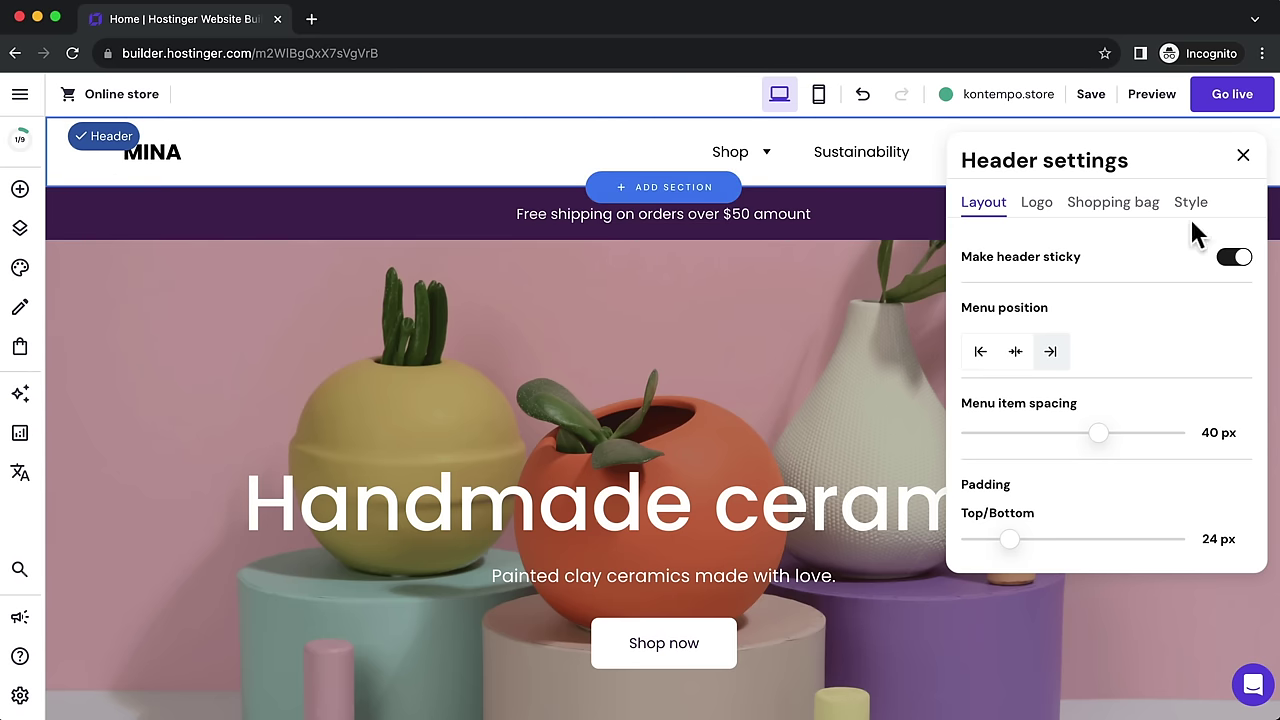
Step: Preview the home page to check how the sticky header behaves, and return to the editor
{"action": "left_click", "coordinate": [1150, 100]}
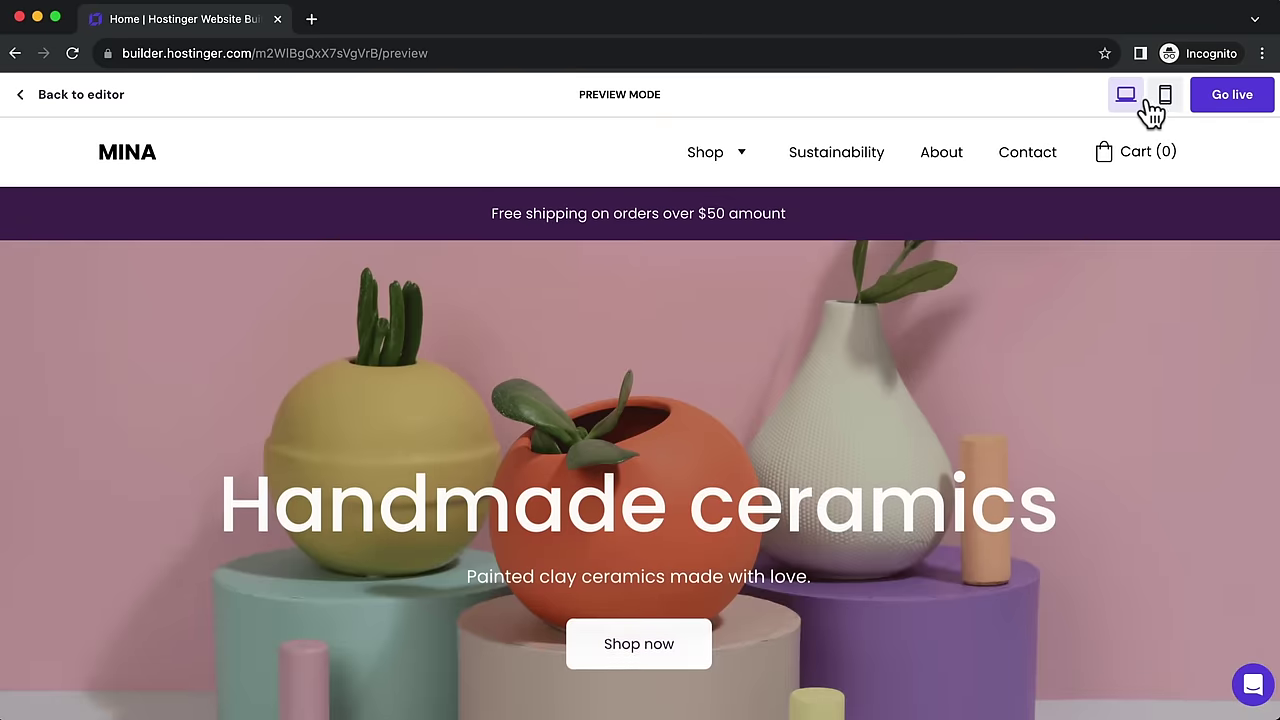
{"action": "scroll", "coordinate": [914, 391], "scroll_direction": "down", "scroll_amount": 1}
{"action": "scroll", "coordinate": [914, 391], "scroll_direction": "down", "scroll_amount": 5}
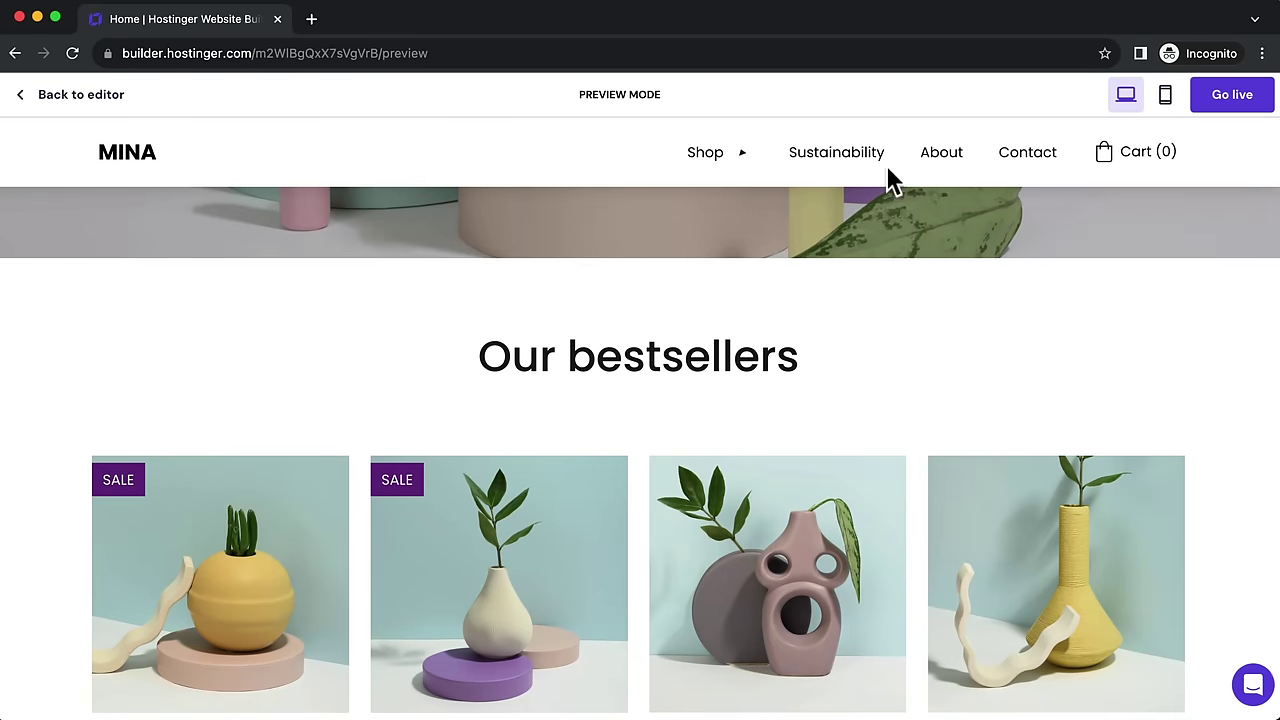
{"action": "scroll", "coordinate": [540, 340], "scroll_direction": "down", "scroll_amount": 4}
{"action": "scroll", "coordinate": [537, 352], "scroll_direction": "up", "scroll_amount": 10}
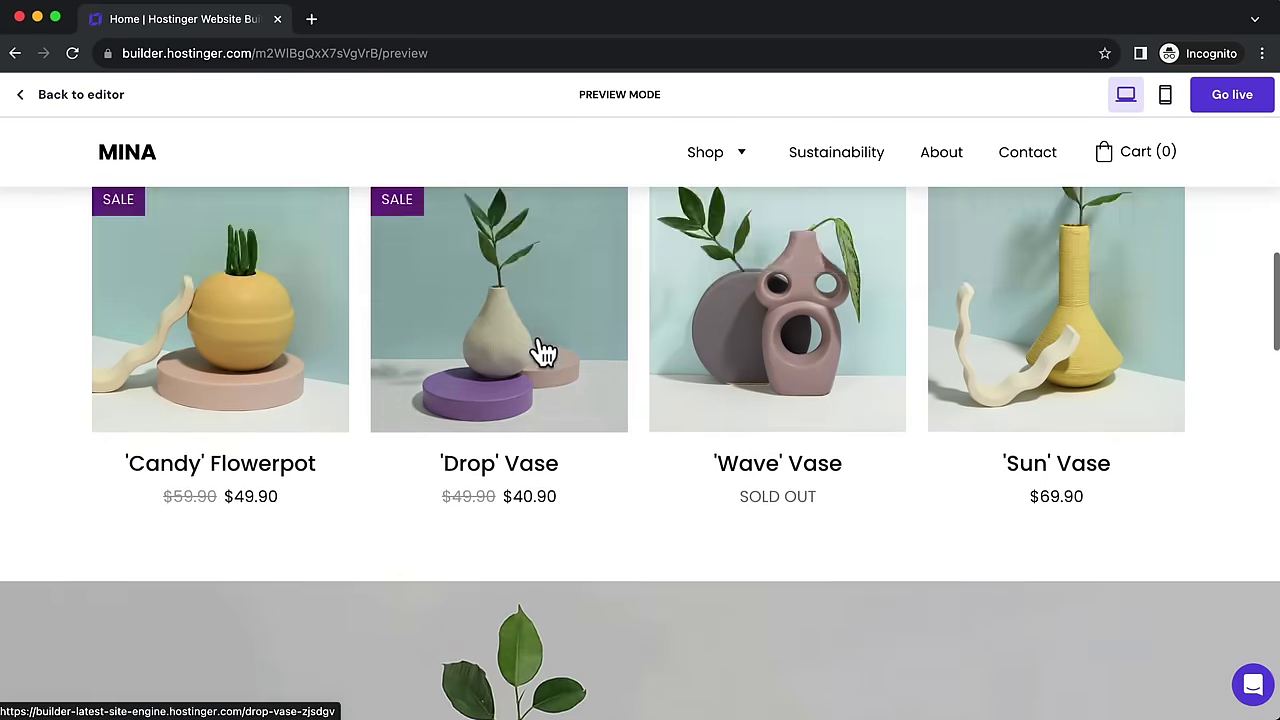
{"action": "left_click", "coordinate": [84, 104]}
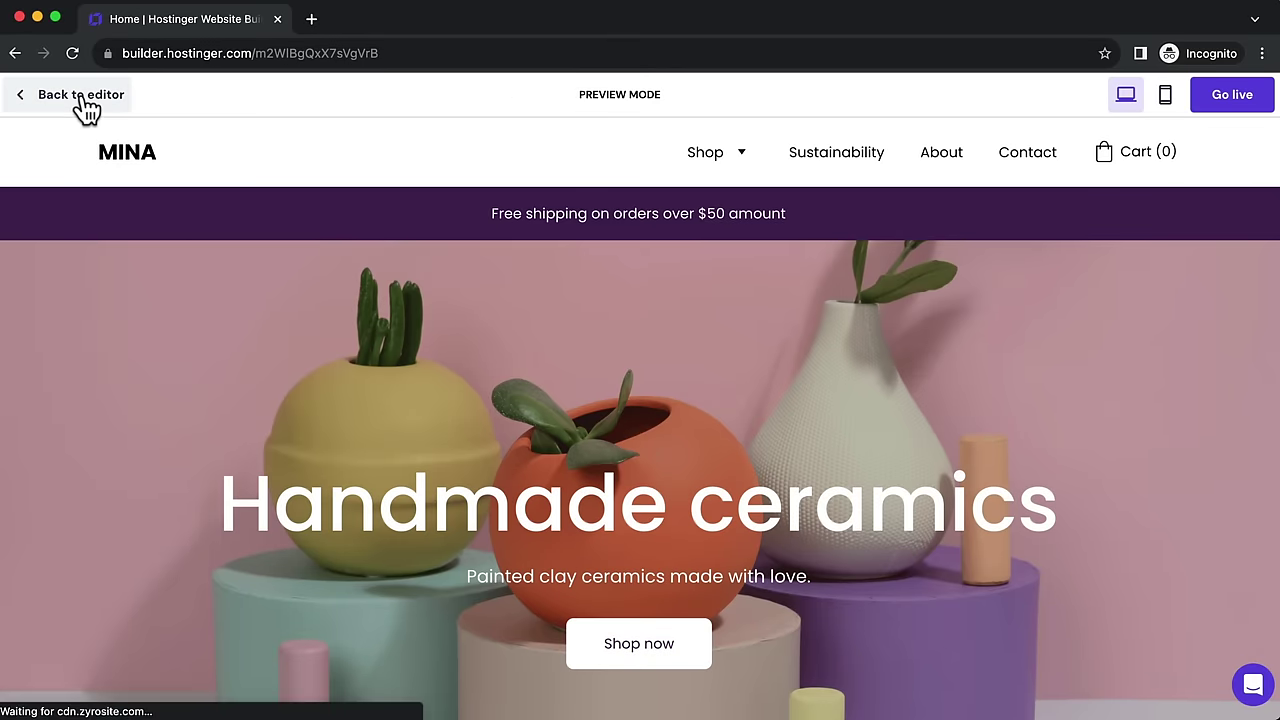
Step: In the header's layout settings, reduce the top and bottom padding to about 19 px
{"action": "left_click", "coordinate": [366, 158]}
{"action": "left_click", "coordinate": [1088, 210]}
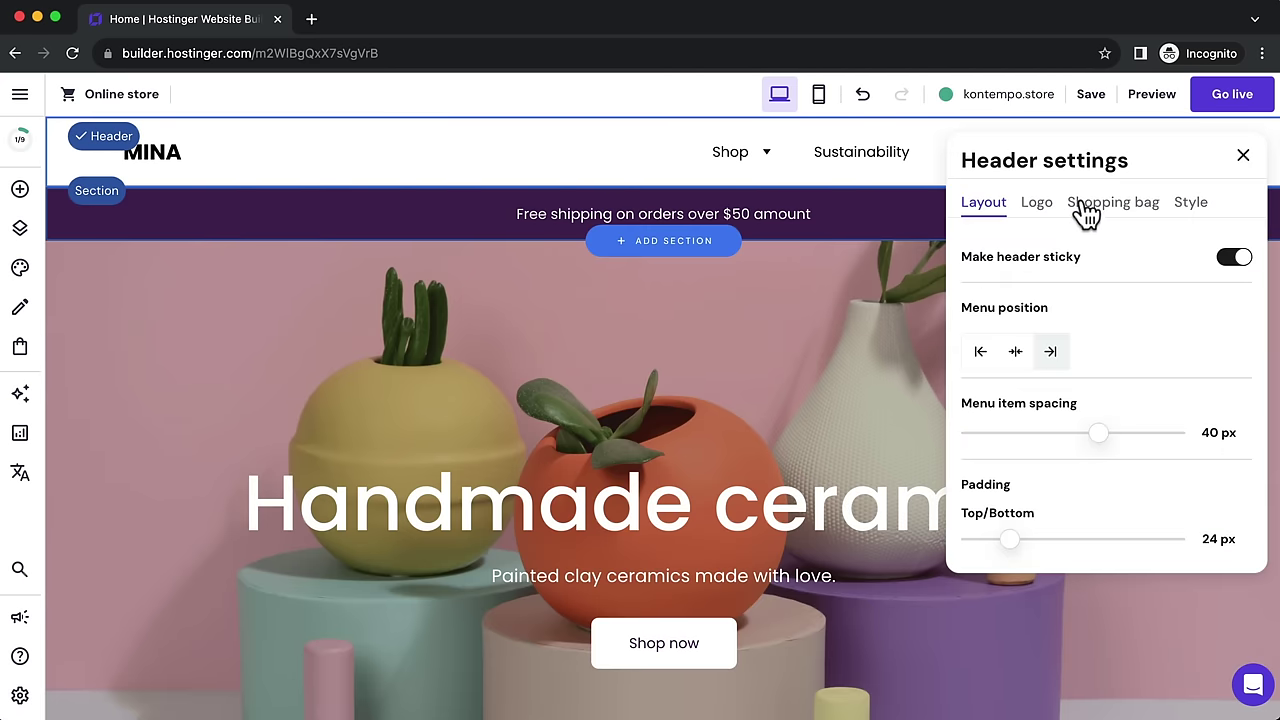
{"action": "scroll", "coordinate": [1070, 360], "scroll_direction": "down", "scroll_amount": 3}
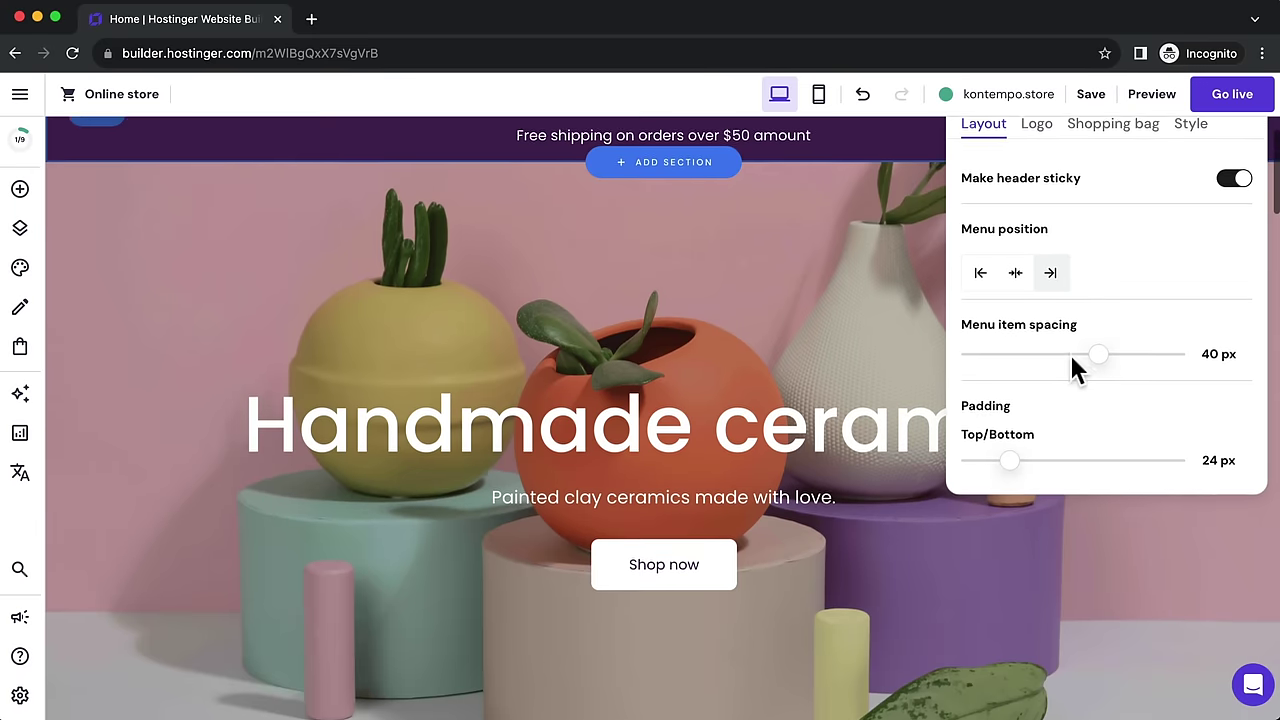
{"action": "scroll", "coordinate": [1070, 360], "scroll_direction": "up", "scroll_amount": 2}
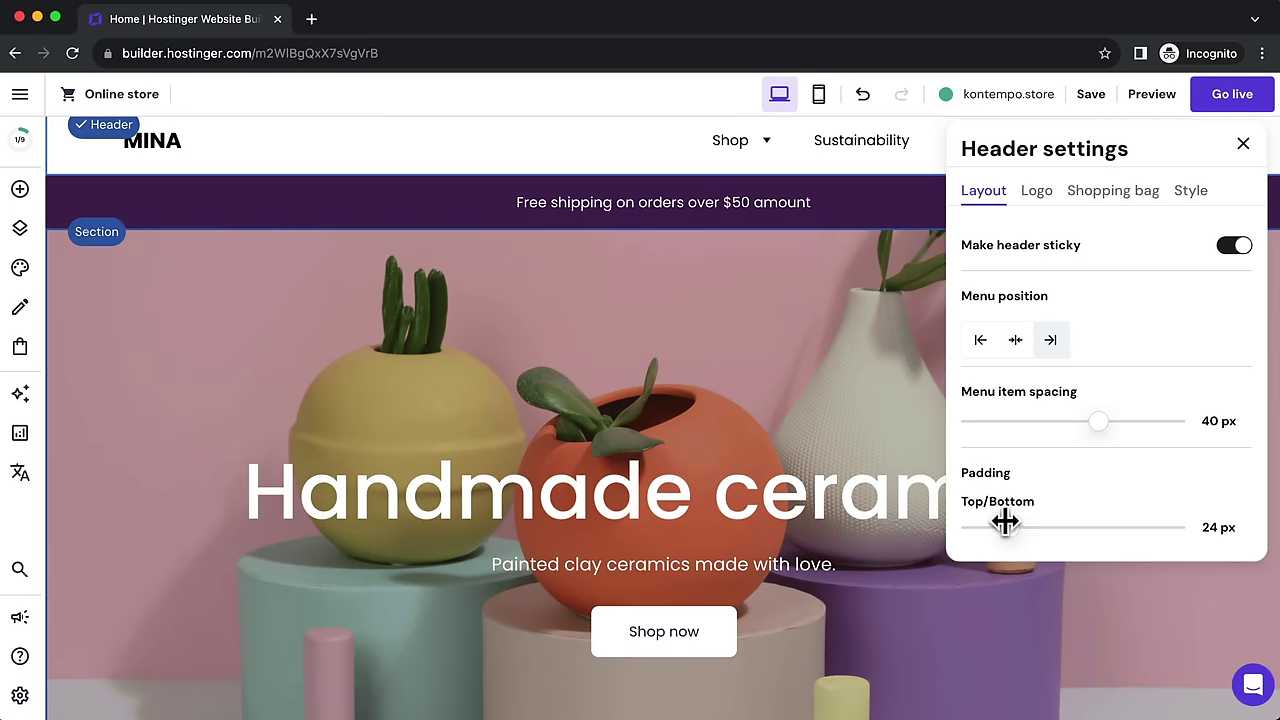
{"action": "scroll", "coordinate": [365, 170], "scroll_direction": "up", "scroll_amount": 1}
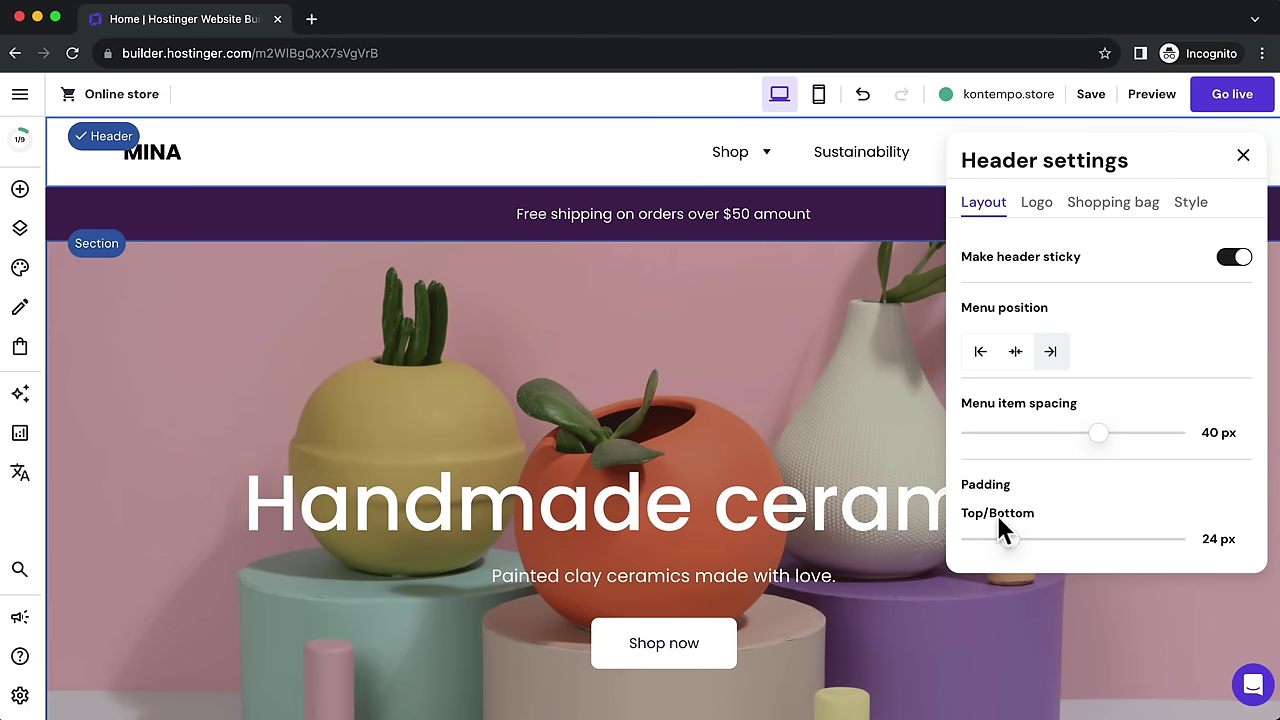
{"action": "mouse_move", "coordinate": [1008, 540]}
{"action": "left_mouse_down"}
{"action": "mouse_move", "coordinate": [1087, 540]}
{"action": "mouse_move", "coordinate": [1000, 540]}
{"action": "left_mouse_up"}
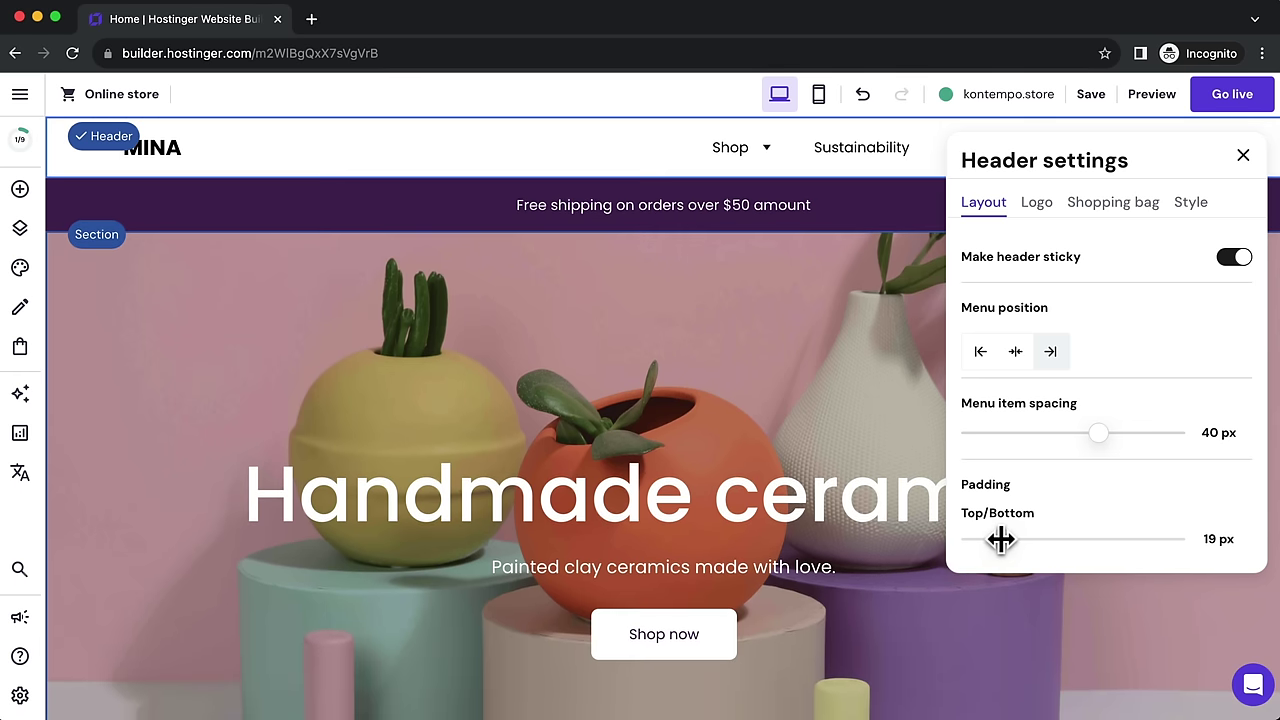
Step: From the header logo's image replacement, upload the 11 files in the Images & Logo for Tutorial folder to the media library
{"action": "left_click", "coordinate": [1037, 205]}
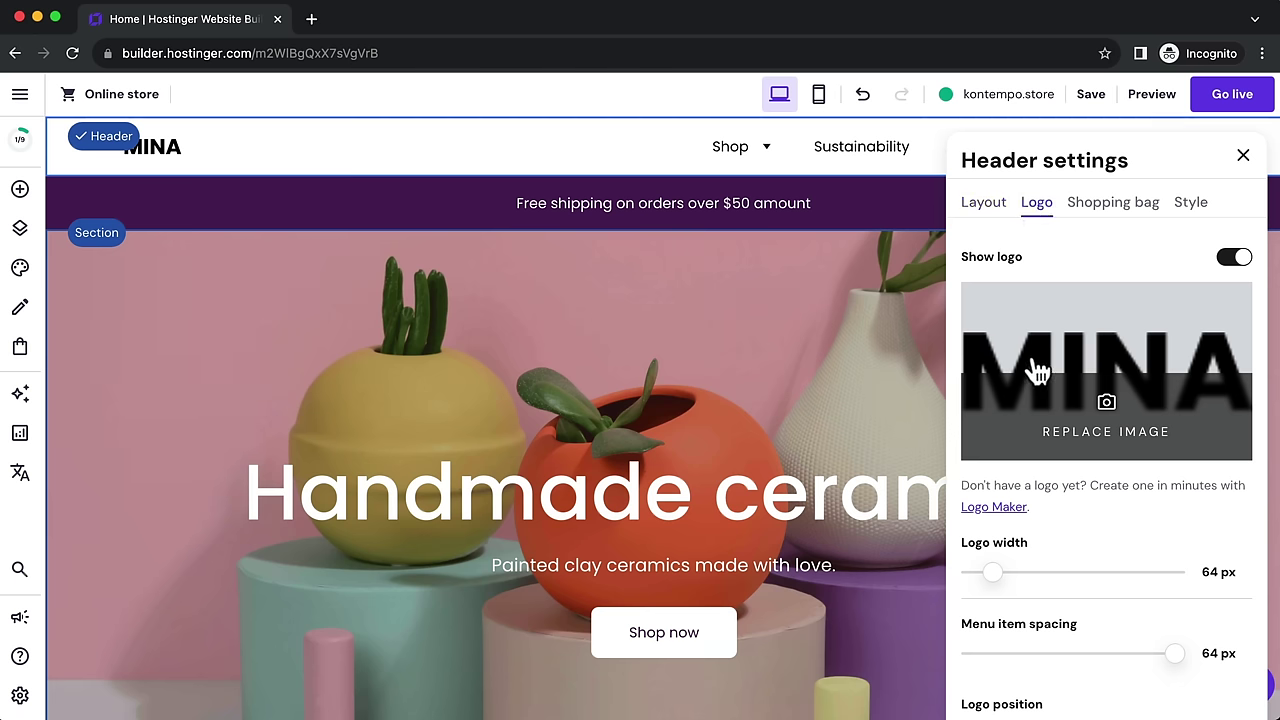
{"action": "left_click", "coordinate": [1150, 350]}
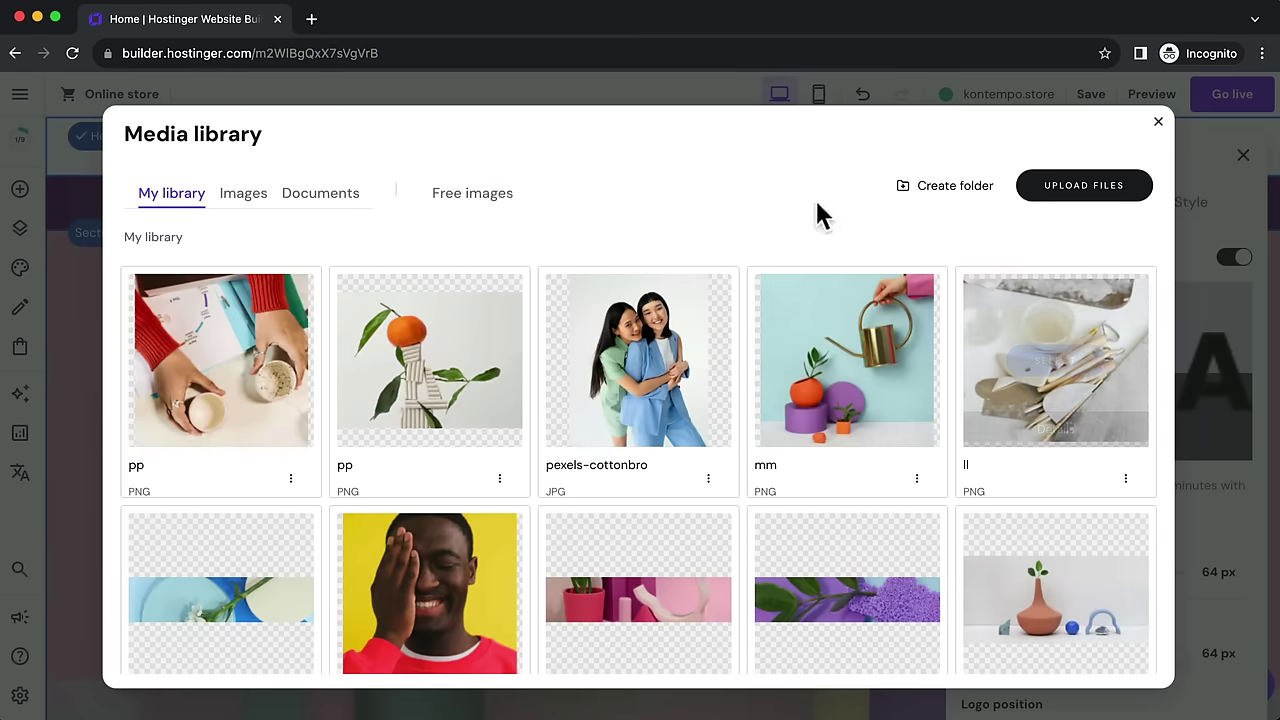
{"action": "left_click", "coordinate": [1100, 187]}
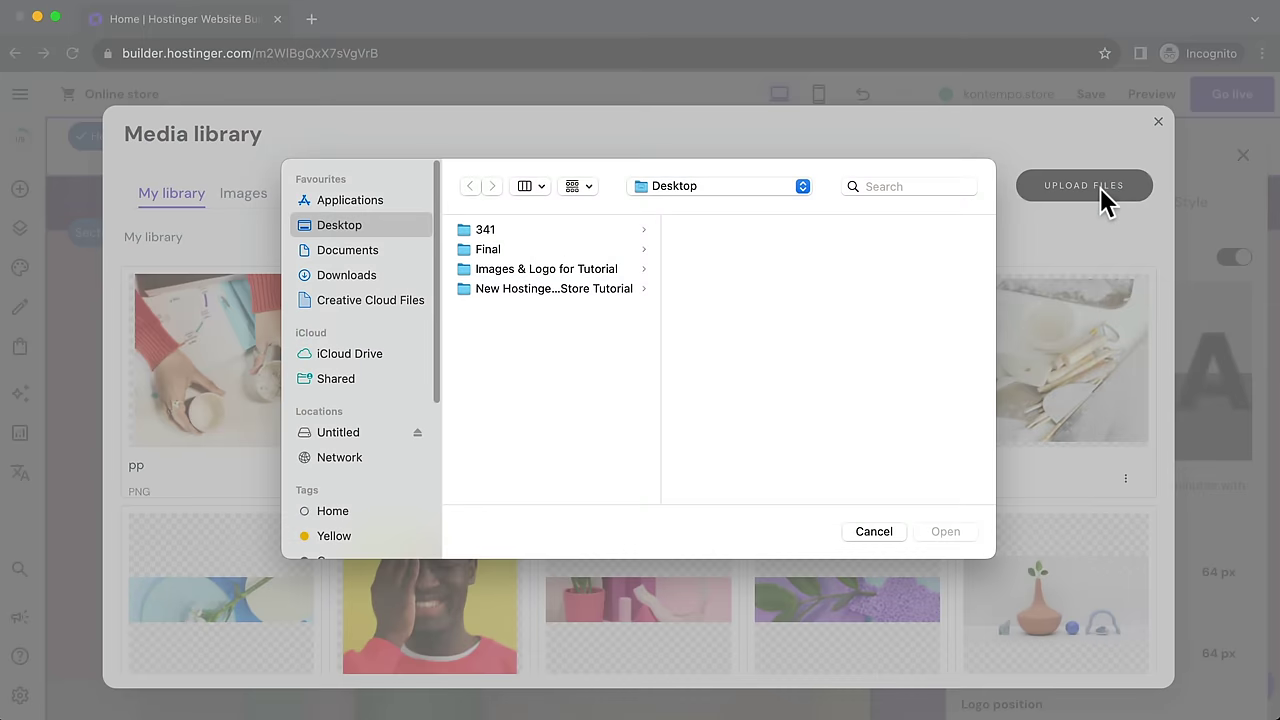
{"action": "left_click", "coordinate": [528, 270]}
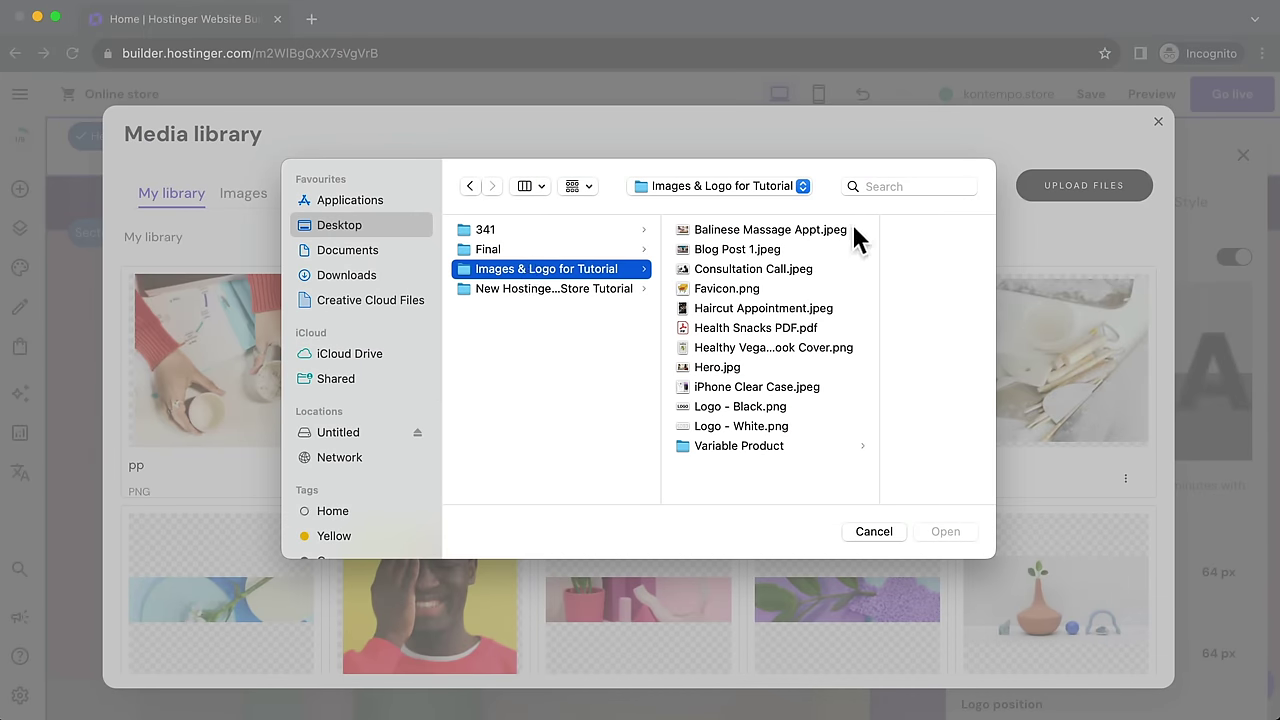
{"action": "left_click_drag", "start_coordinate": [864, 224], "coordinate": [849, 421]}
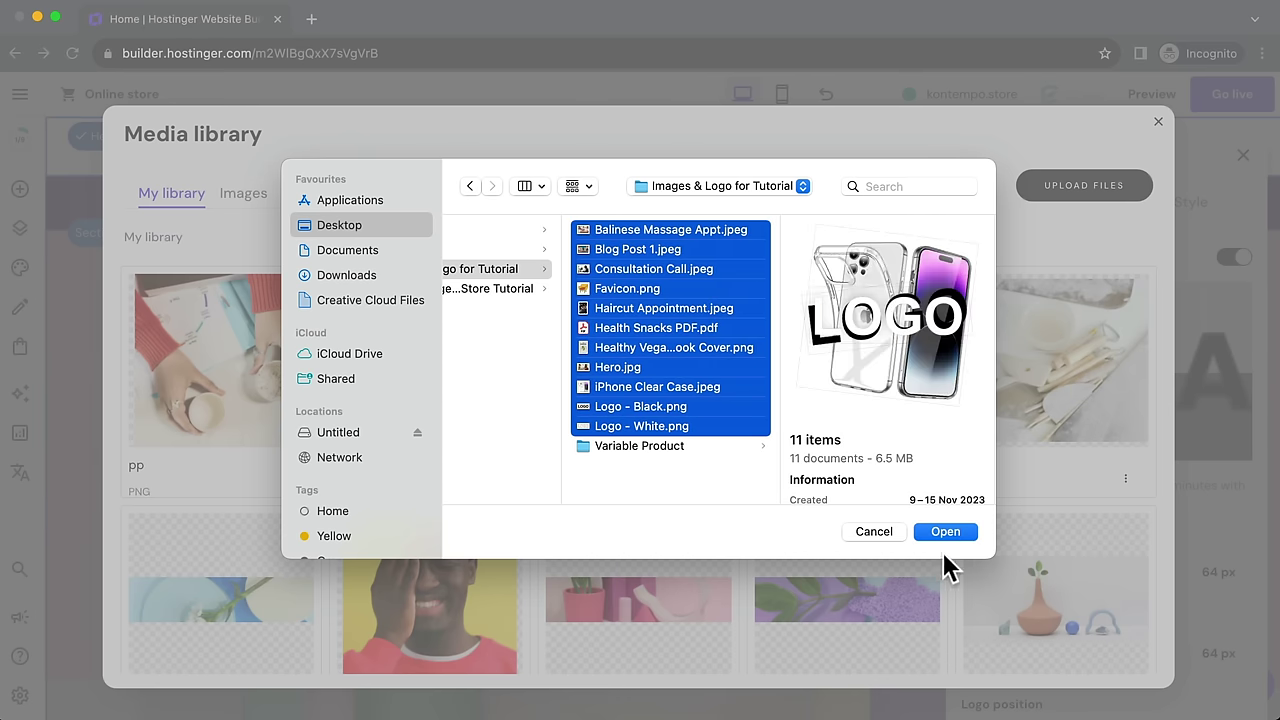
{"action": "left_click", "coordinate": [943, 531]}
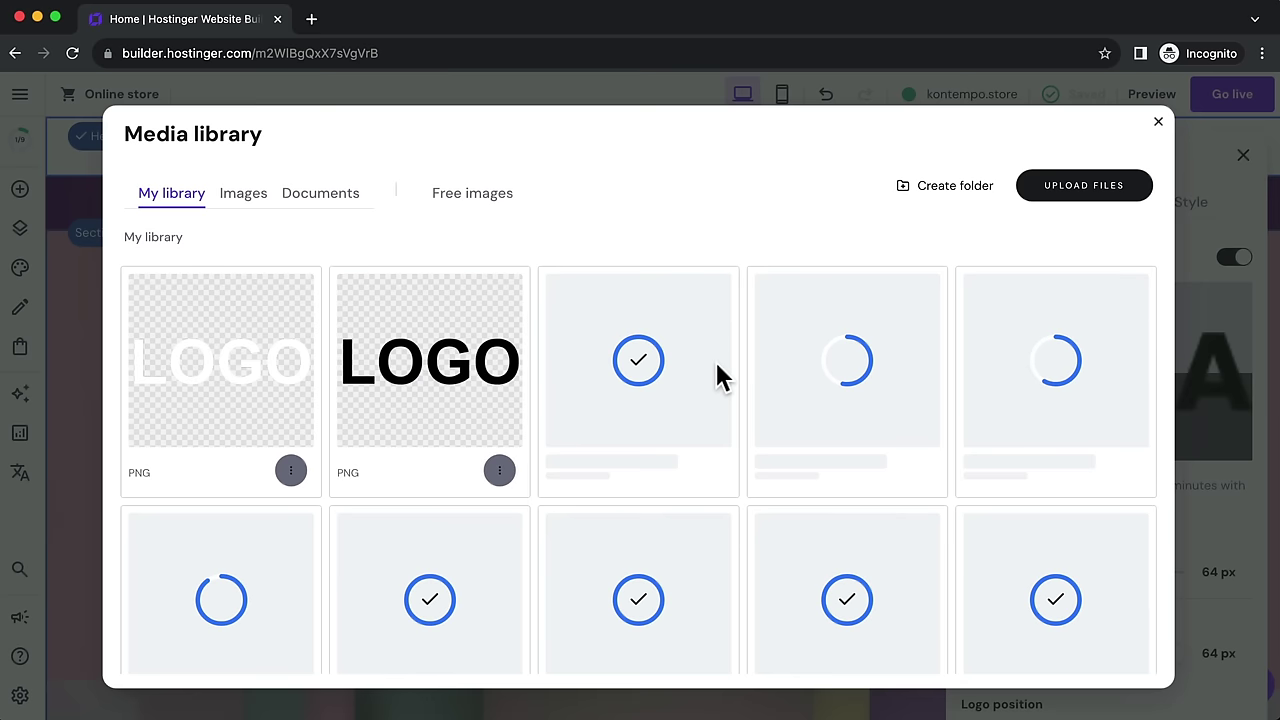
Step: Choose the black LOGO image from the media library as the header logo and dismiss the progress notification
{"action": "mouse_move", "coordinate": [520, 371]}
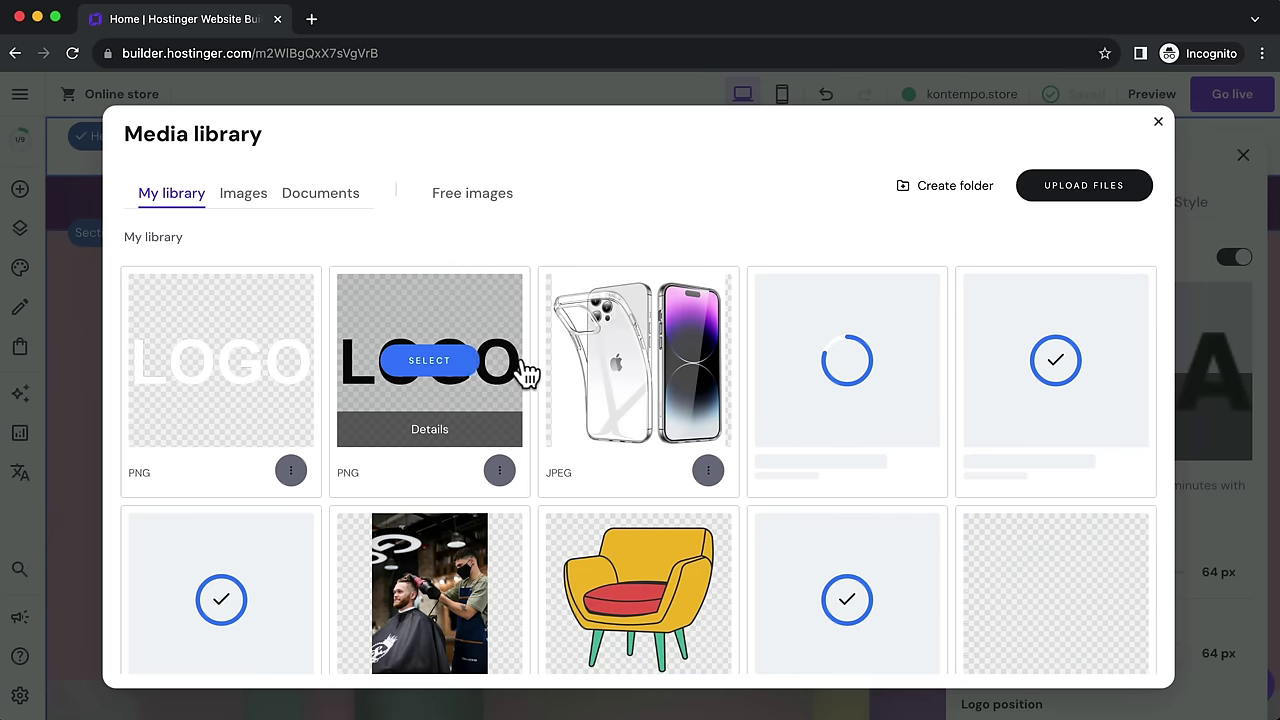
{"action": "left_click", "coordinate": [430, 364]}
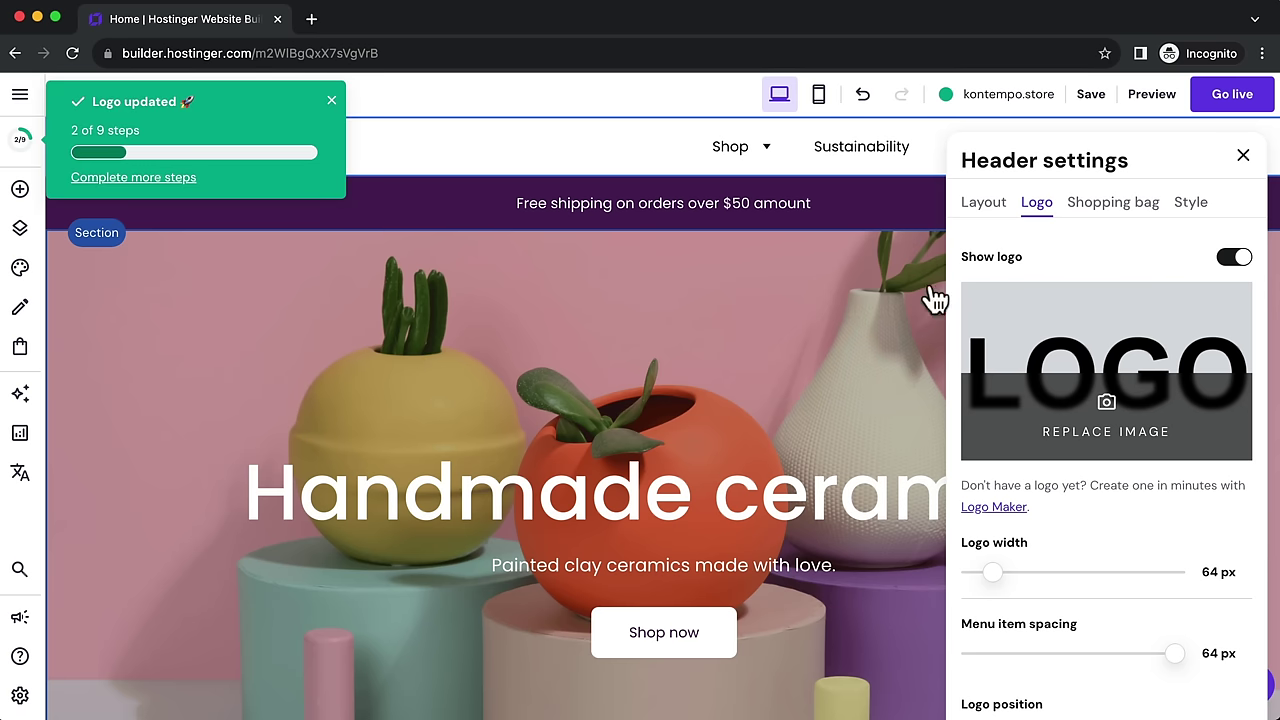
{"action": "left_click", "coordinate": [331, 100]}
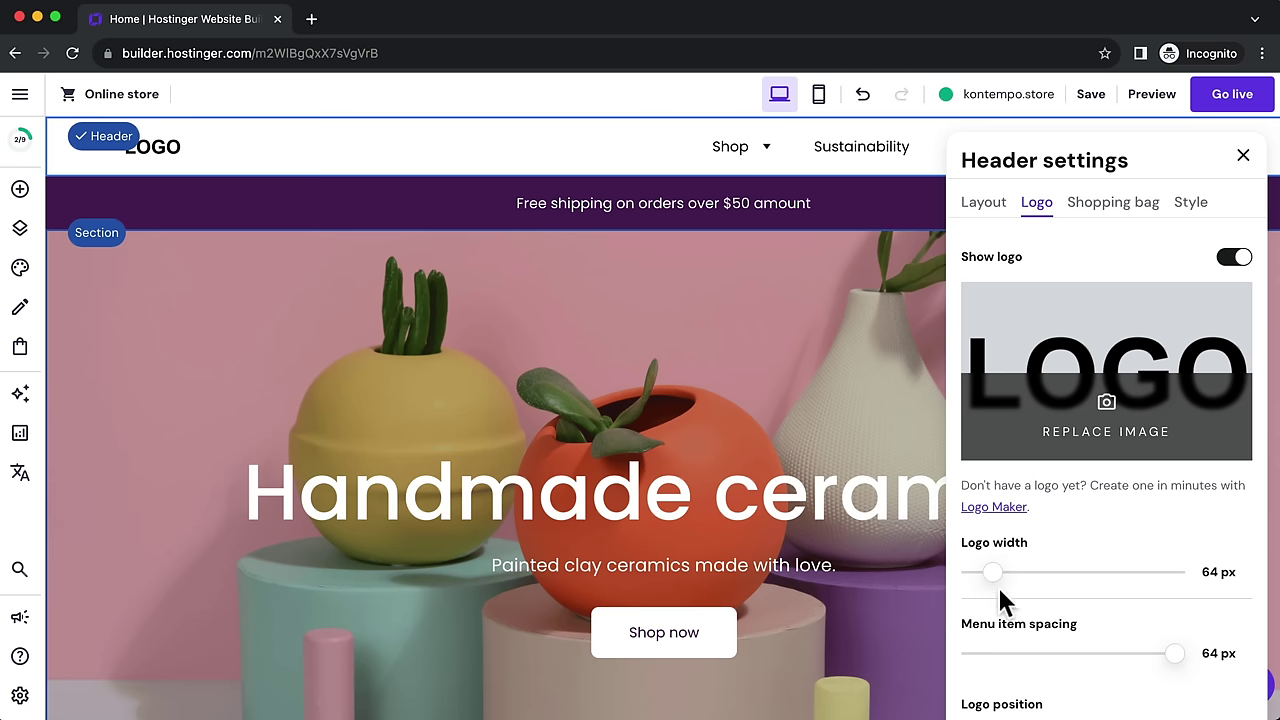
Step: Increase the header logo's width to 88 px and centre the logo position
{"action": "mouse_move", "coordinate": [990, 574]}
{"action": "left_mouse_down"}
{"action": "mouse_move", "coordinate": [1023, 571]}
{"action": "mouse_move", "coordinate": [1007, 572]}
{"action": "left_mouse_up"}
{"action": "scroll", "coordinate": [1125, 600], "scroll_direction": "down", "scroll_amount": 2}
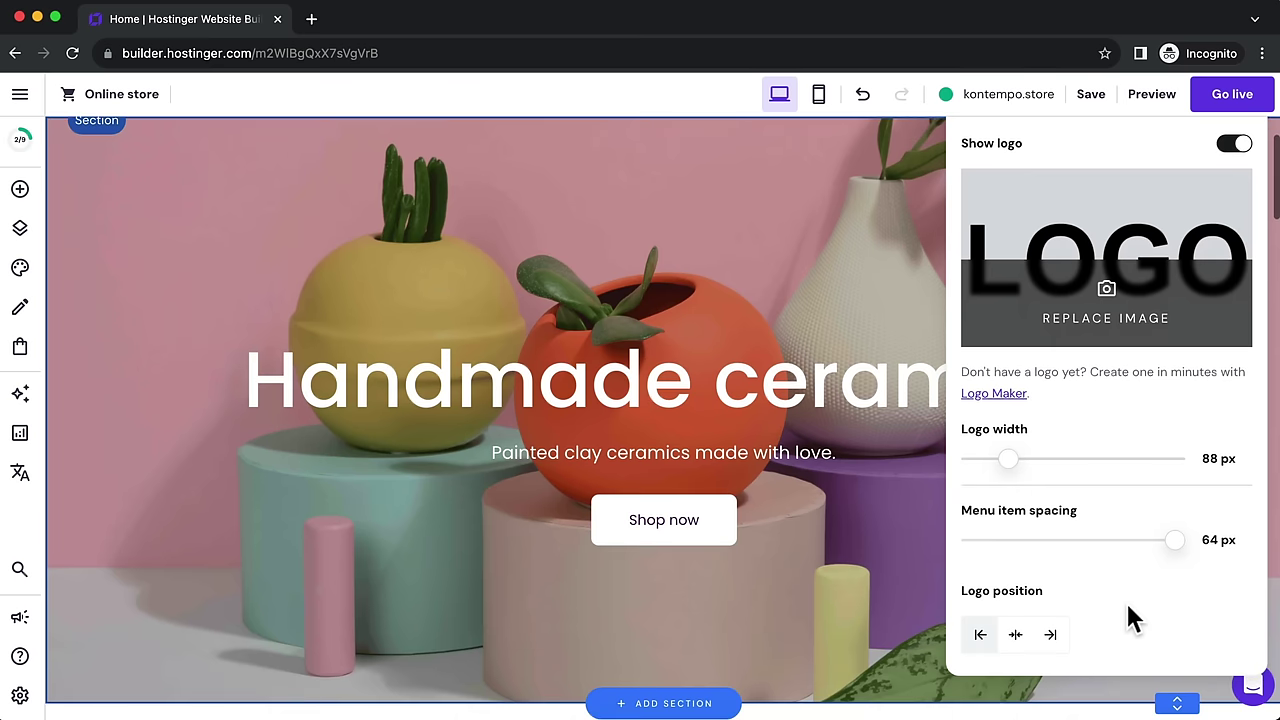
{"action": "left_click", "coordinate": [1029, 643]}
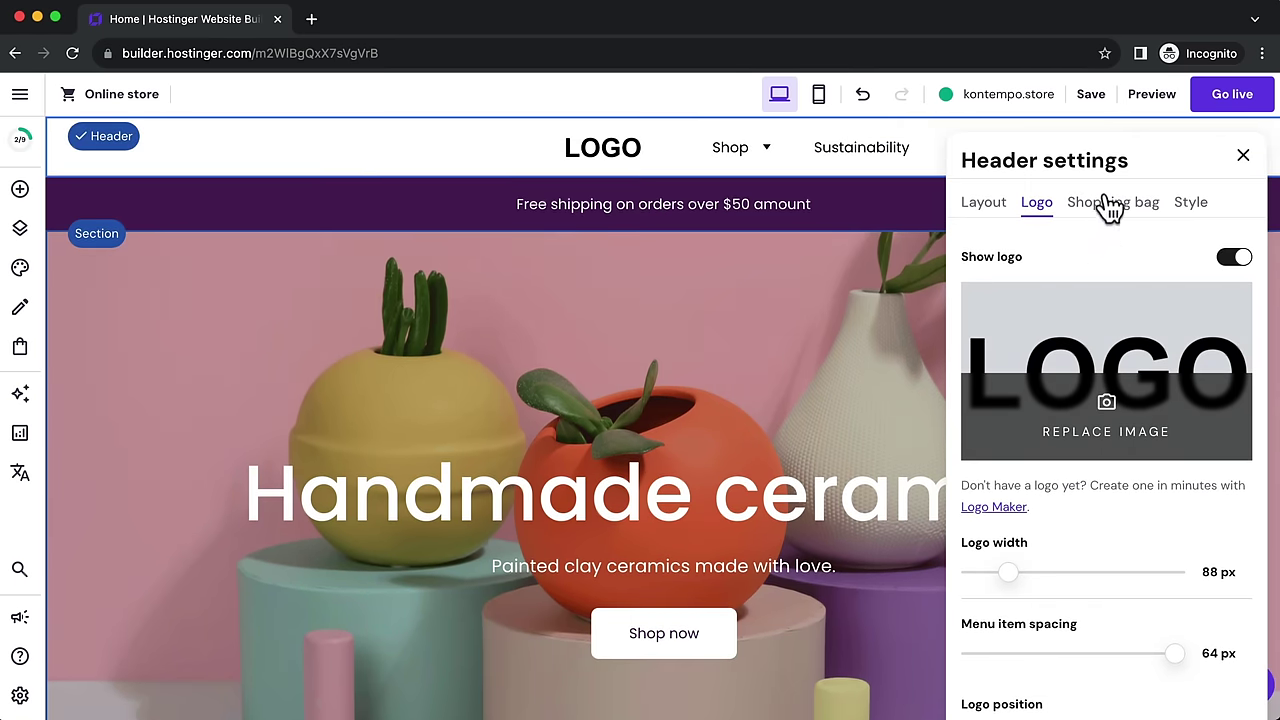
Step: Review the header's shopping bag settings and compare them with the cart item shown in the header
{"action": "left_click", "coordinate": [1110, 208]}
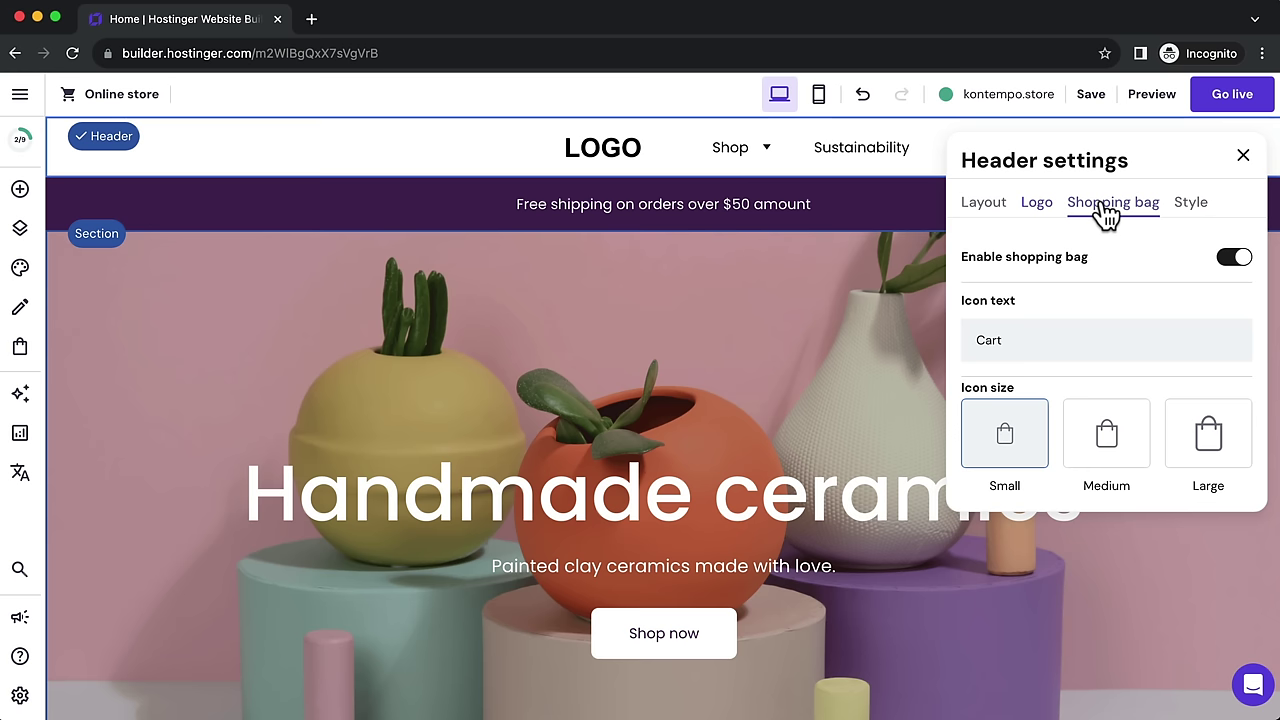
{"action": "left_click", "coordinate": [1242, 156]}
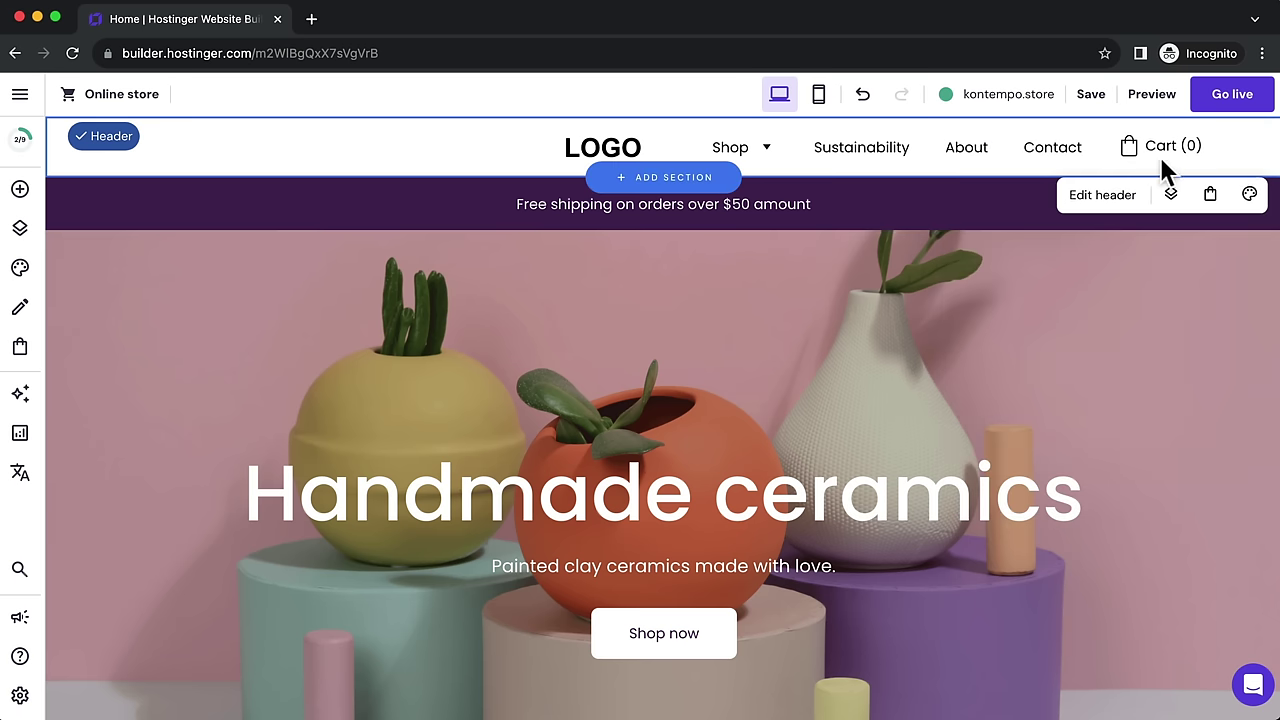
{"action": "left_click", "coordinate": [1103, 200]}
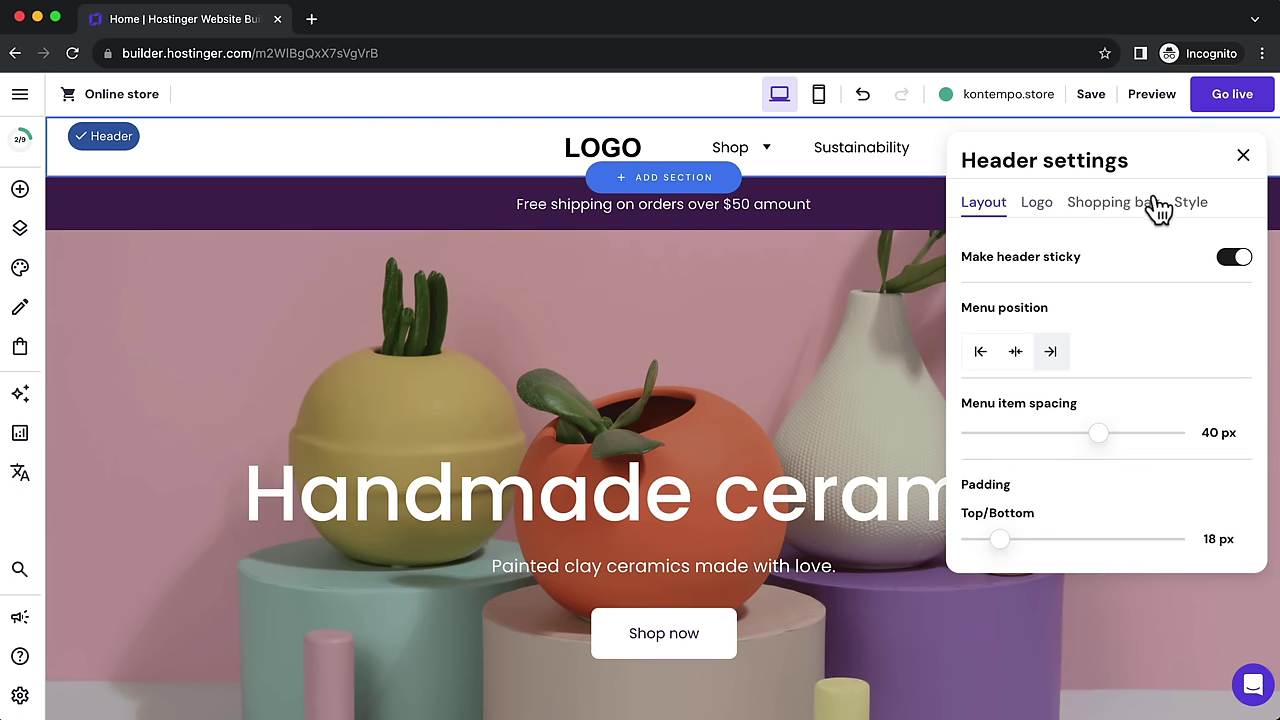
{"action": "left_click", "coordinate": [1115, 210]}
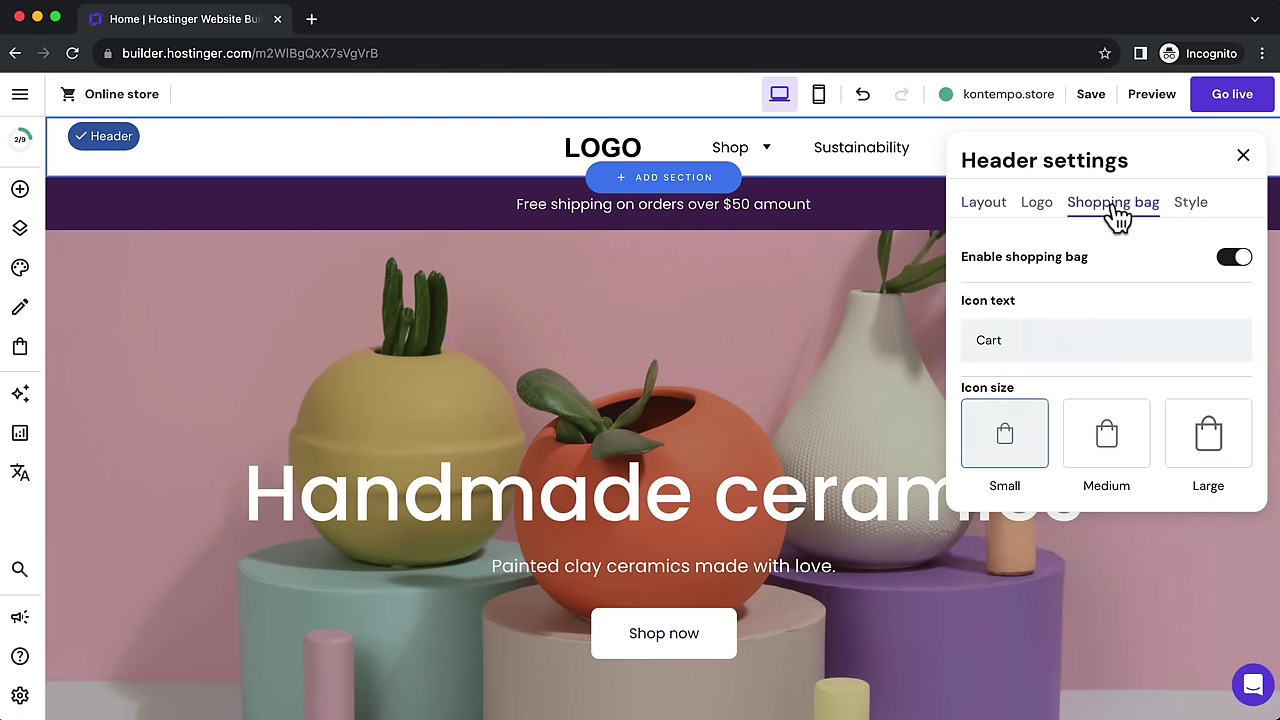
Step: Try the transparent header option in the header's style settings, and turn it off again
{"action": "left_click", "coordinate": [1191, 205]}
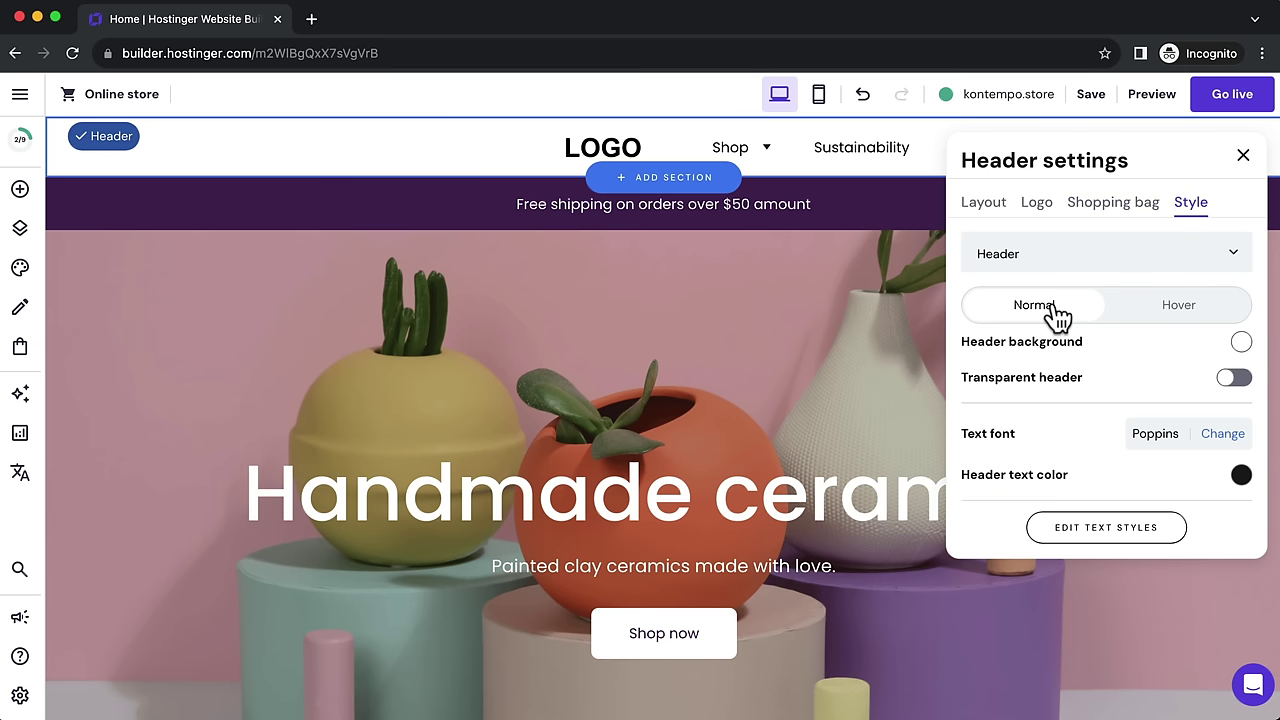
{"action": "left_click", "coordinate": [1232, 380]}
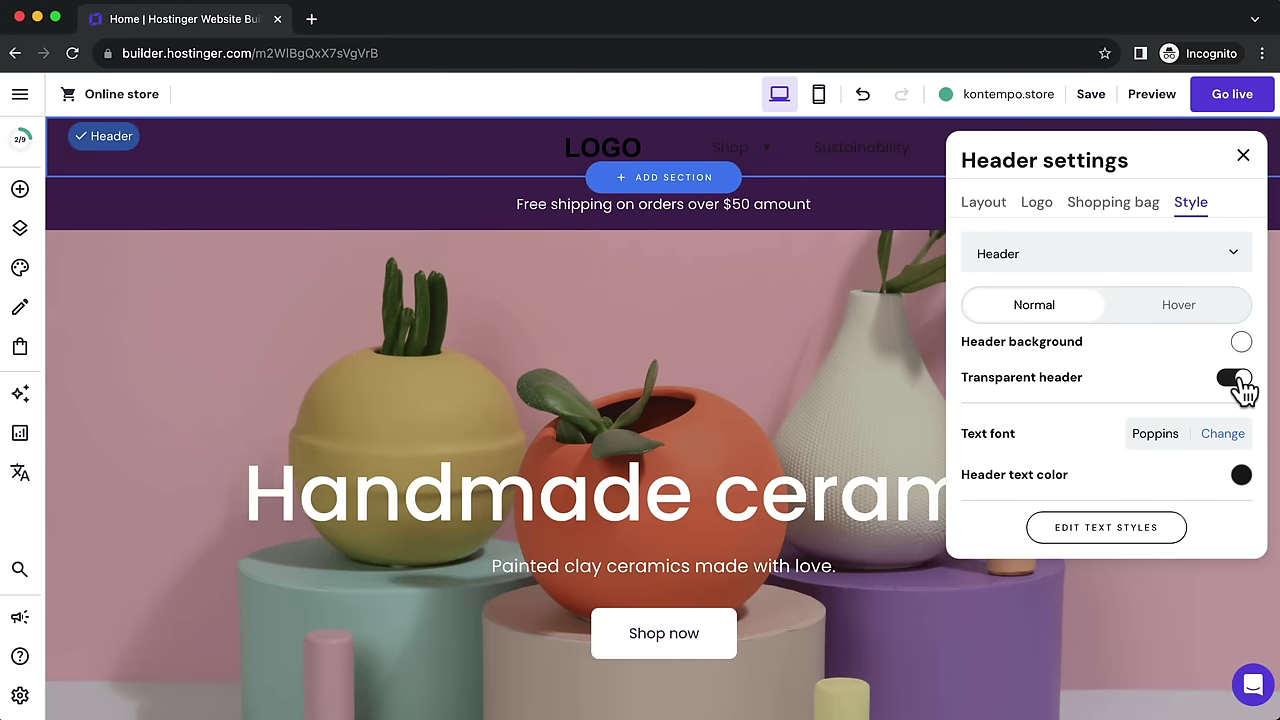
{"action": "left_click", "coordinate": [1236, 381]}
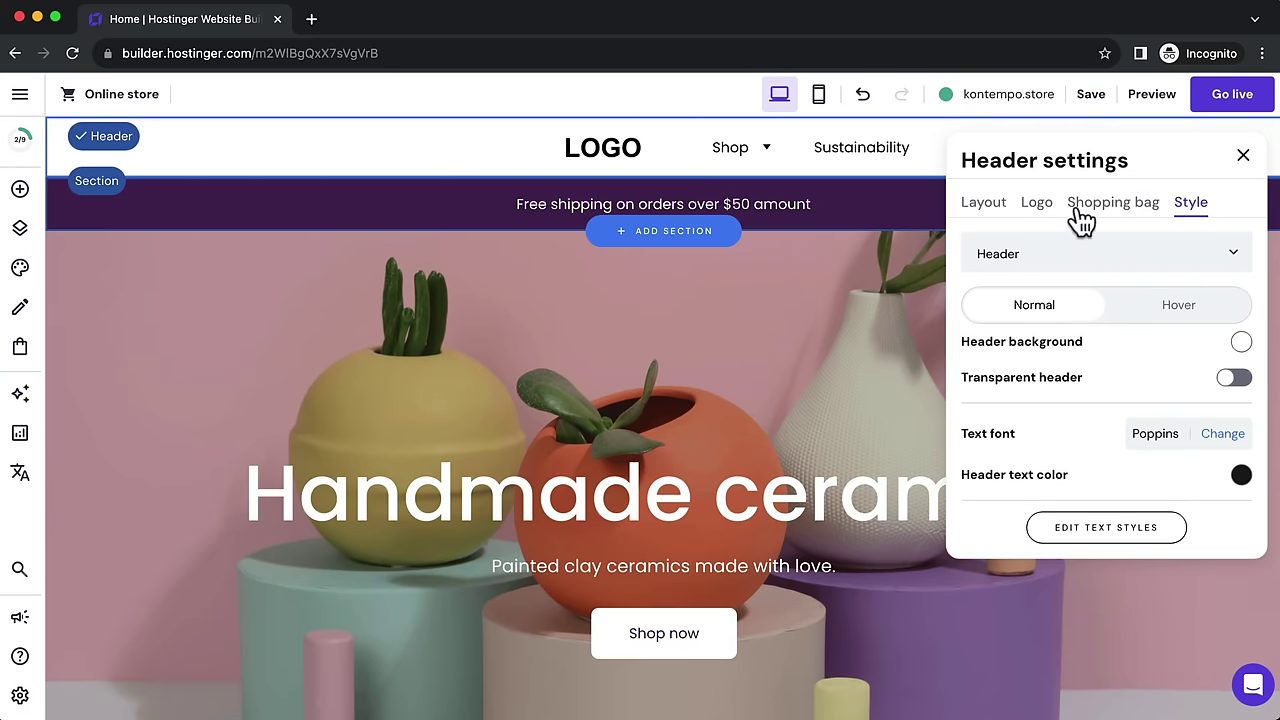
Step: Set the header logo's position back to left aligned and save the website
{"action": "left_click", "coordinate": [1037, 205]}
{"action": "scroll", "coordinate": [1100, 460], "scroll_direction": "down", "scroll_amount": 5}
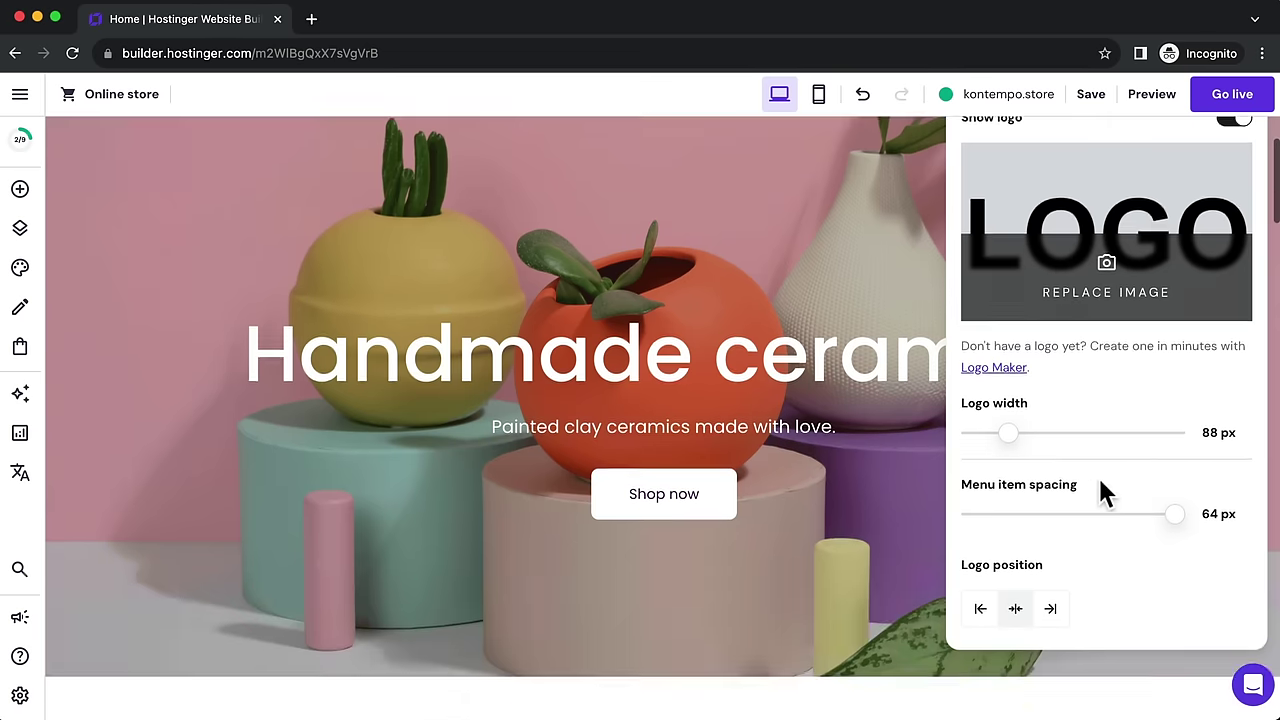
{"action": "left_click", "coordinate": [980, 397]}
{"action": "scroll", "coordinate": [714, 357], "scroll_direction": "up", "scroll_amount": 5}
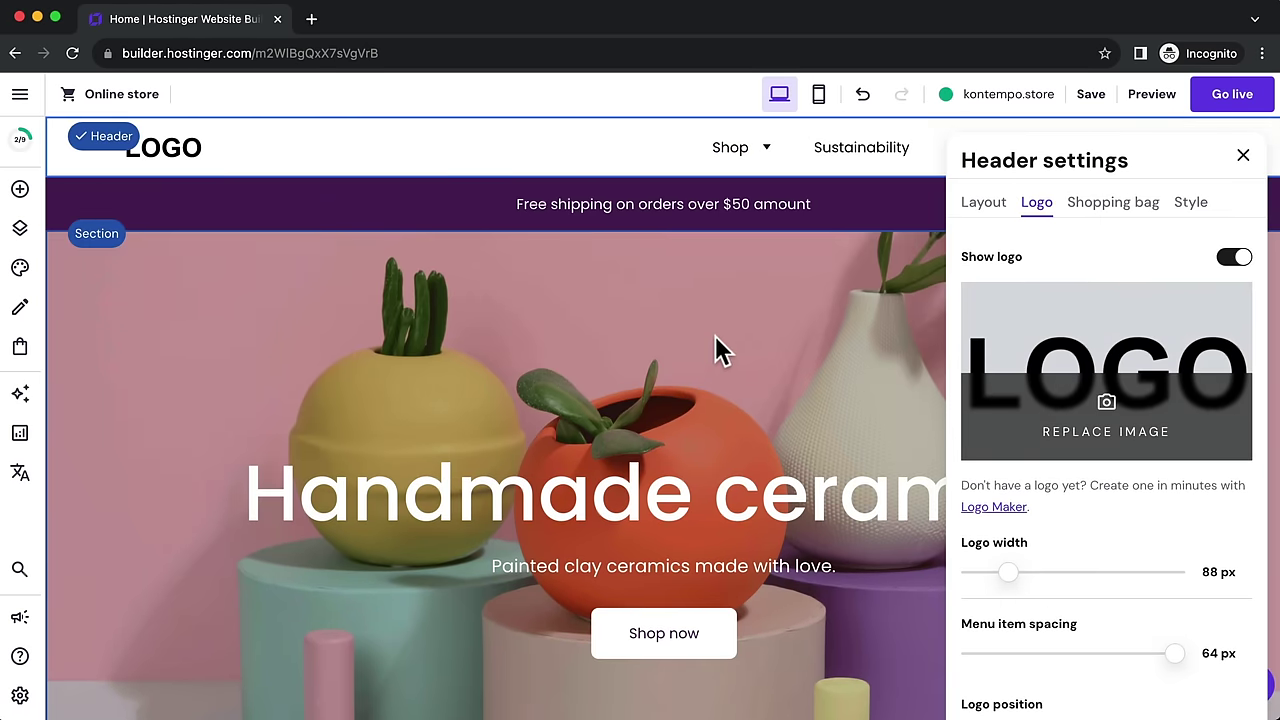
{"action": "left_click", "coordinate": [1094, 100]}
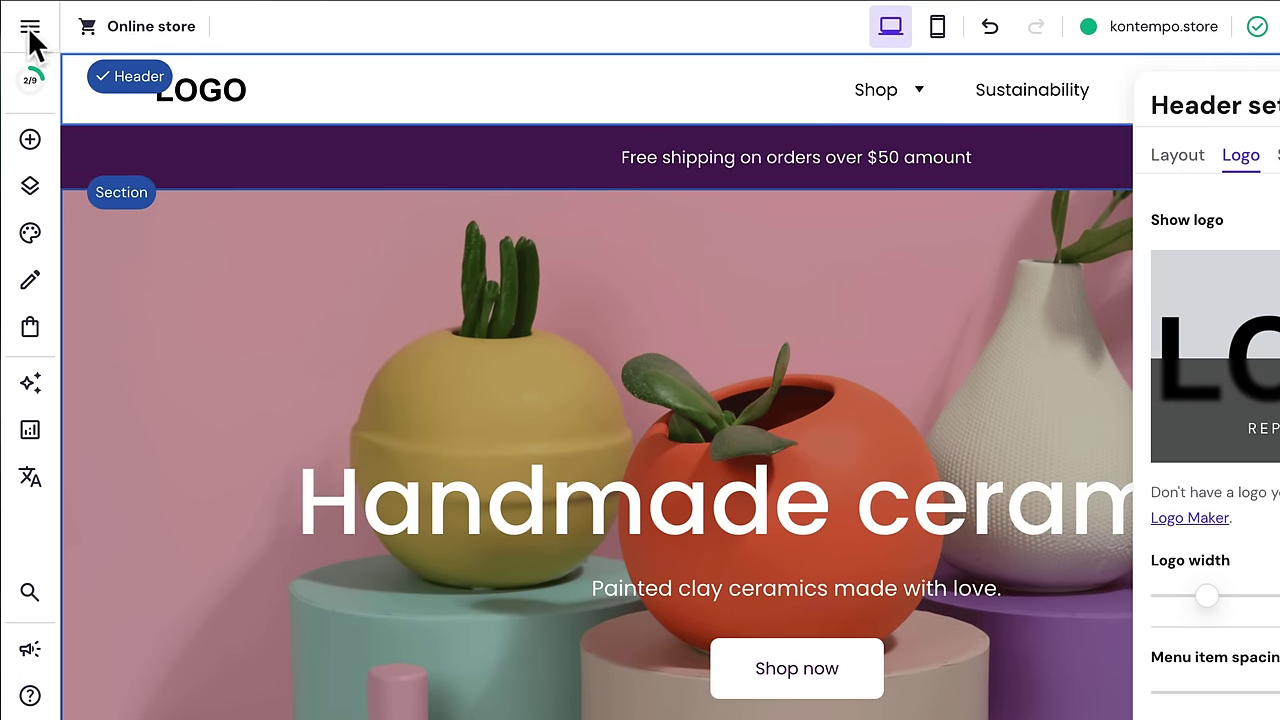
Step: Open the main menu to view its manage and change-design options, and close the header settings
{"action": "left_click", "coordinate": [29, 30]}
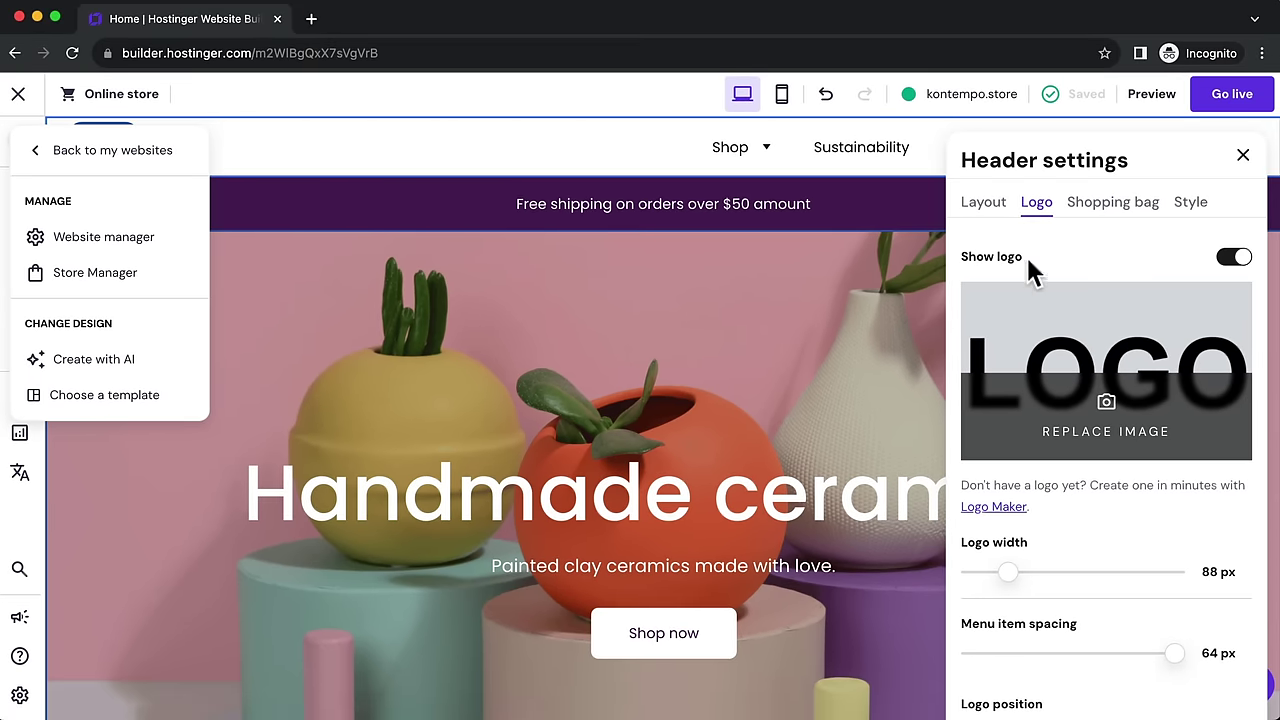
{"action": "left_click", "coordinate": [1243, 158]}
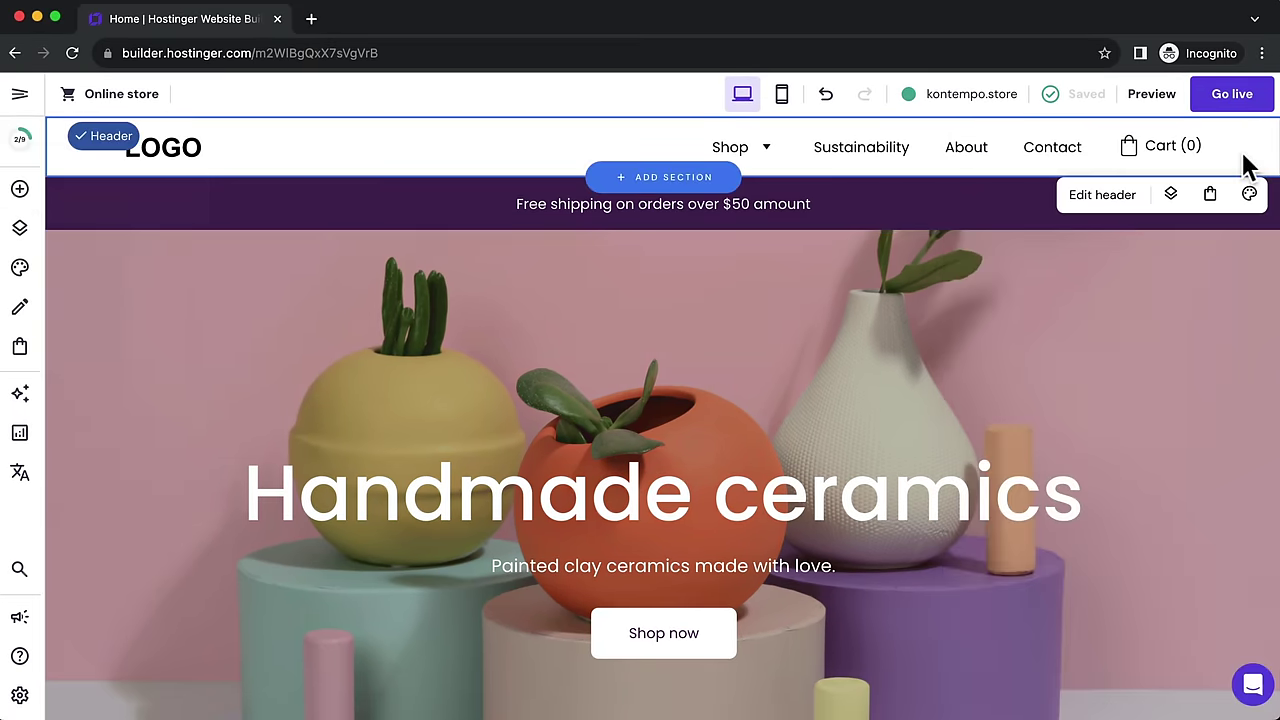
Step: Change the announcement bar's text to "Free shipping on orders over $100" and dismiss the progress notification
{"action": "left_click", "coordinate": [301, 205]}
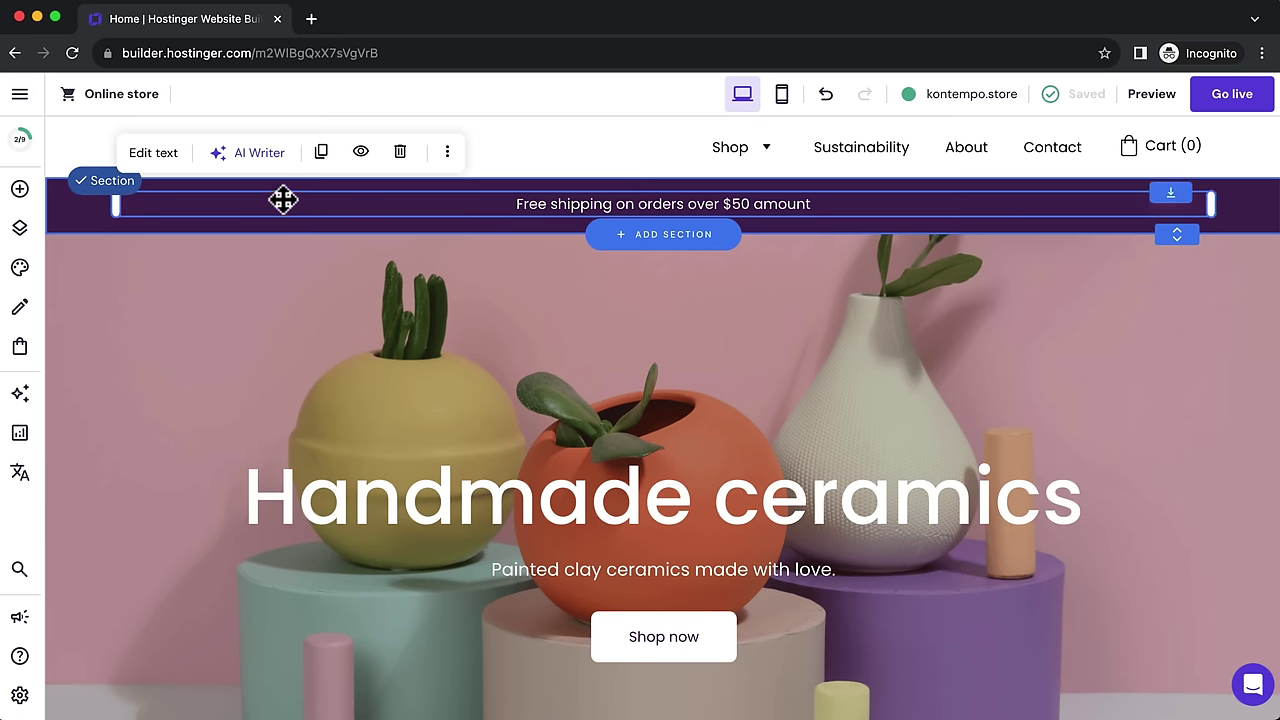
{"action": "left_click", "coordinate": [153, 157]}
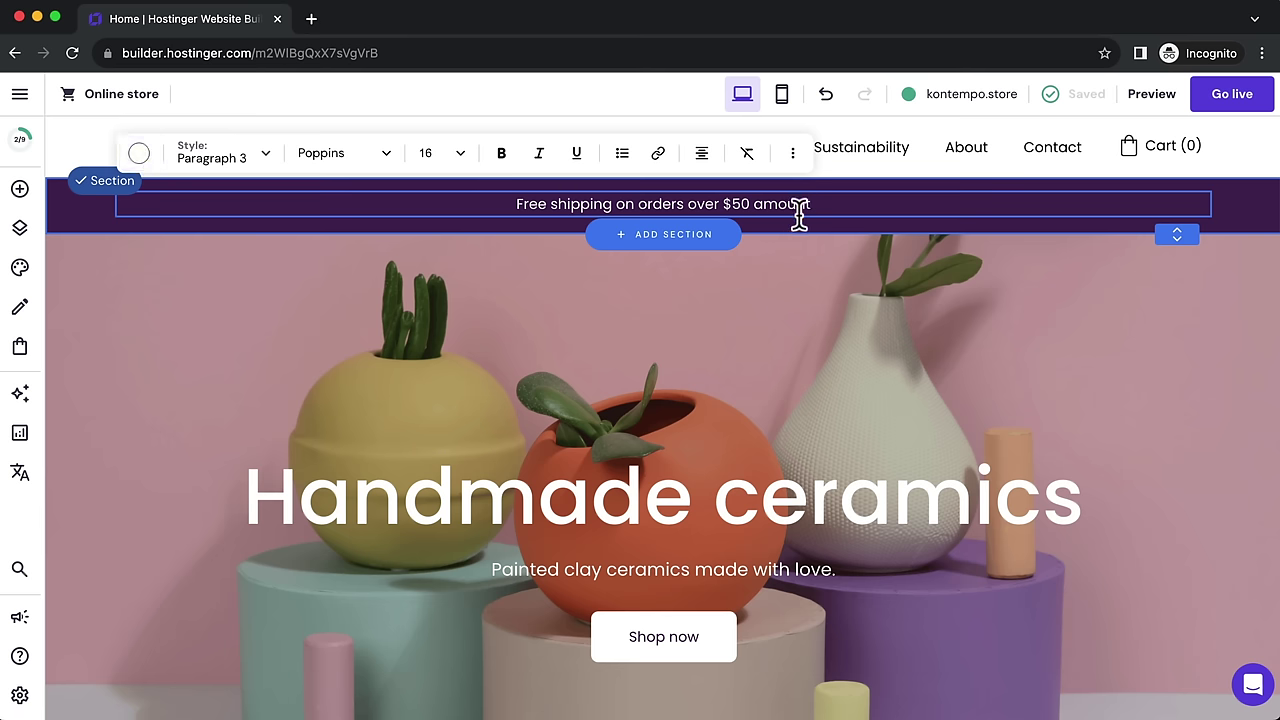
{"action": "left_click_drag", "start_coordinate": [820, 204], "coordinate": [737, 200]}
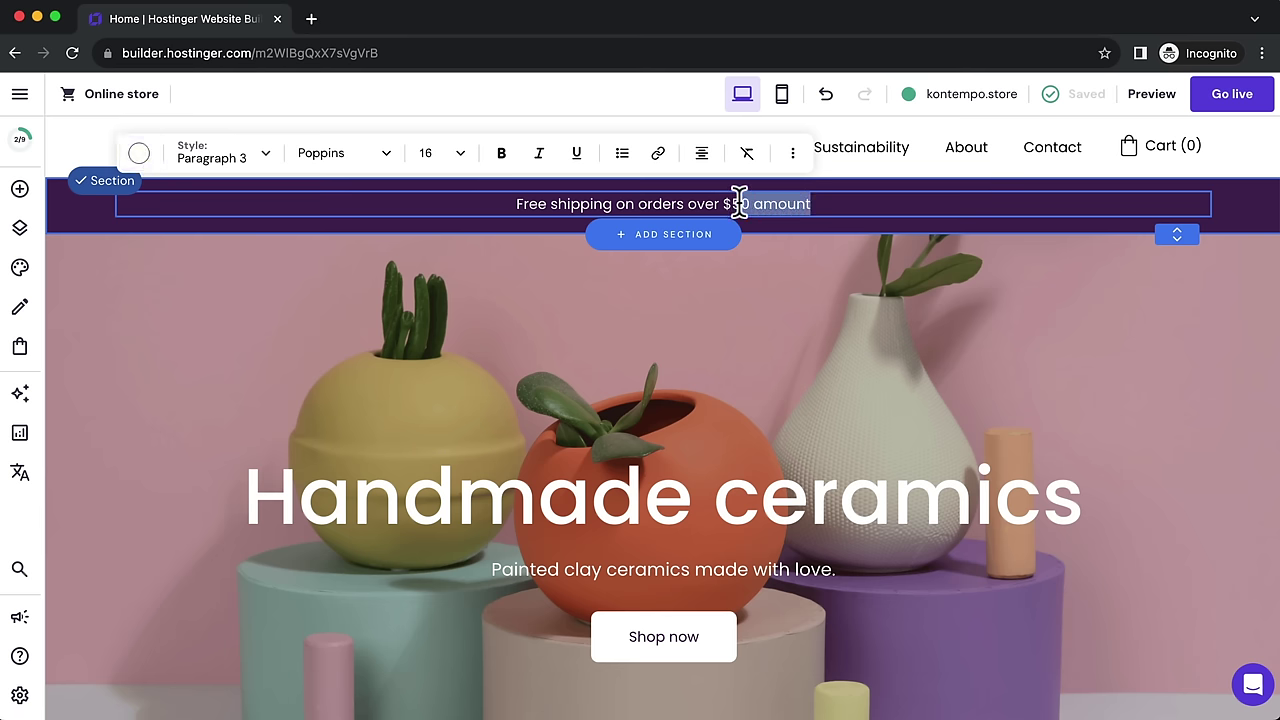
{"action": "type", "text": "100"}
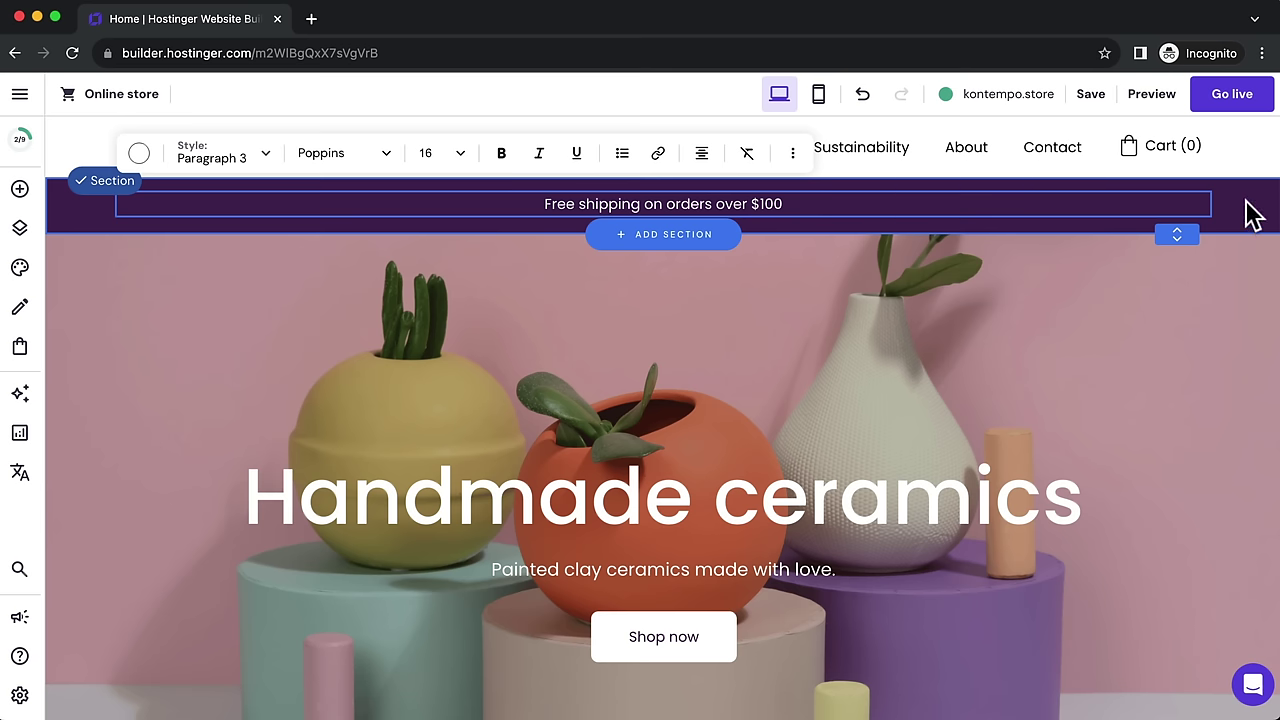
{"action": "key", "text": "Escape"}
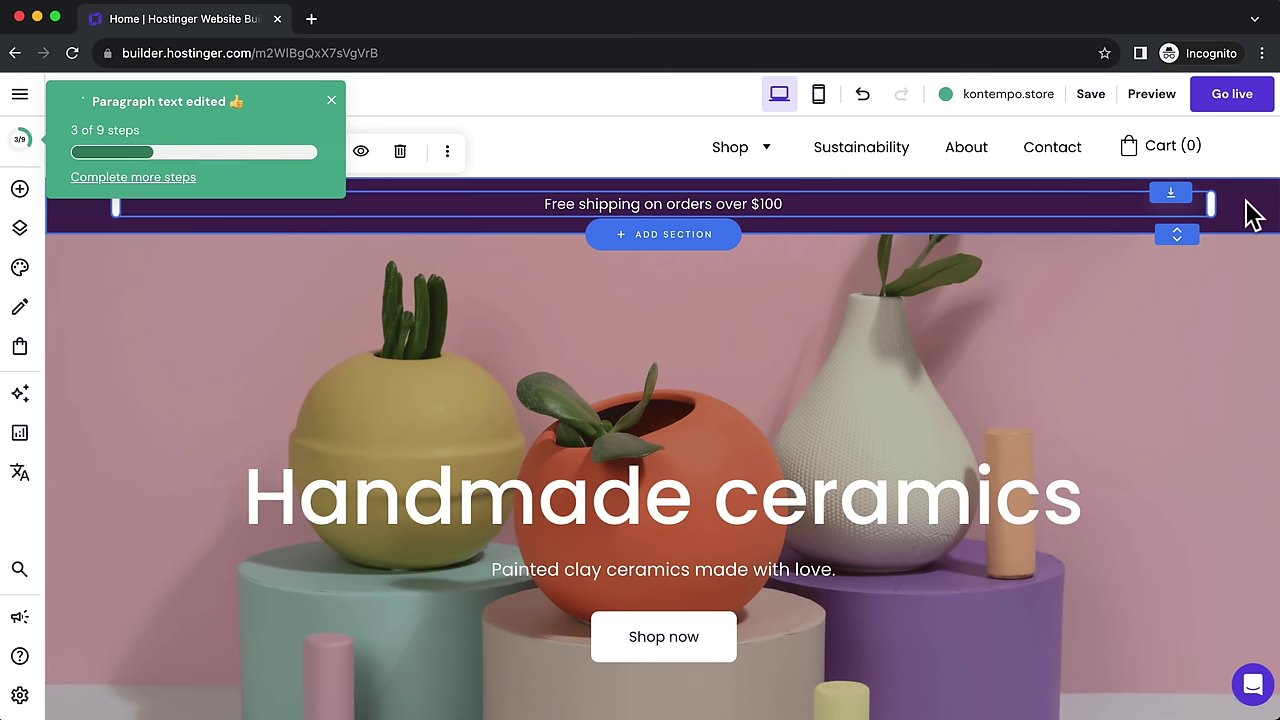
{"action": "left_click", "coordinate": [332, 101]}
Step: Set the announcement bar section's background color to the website color #1a1a1a and close the section settings
{"action": "left_click", "coordinate": [1240, 221]}
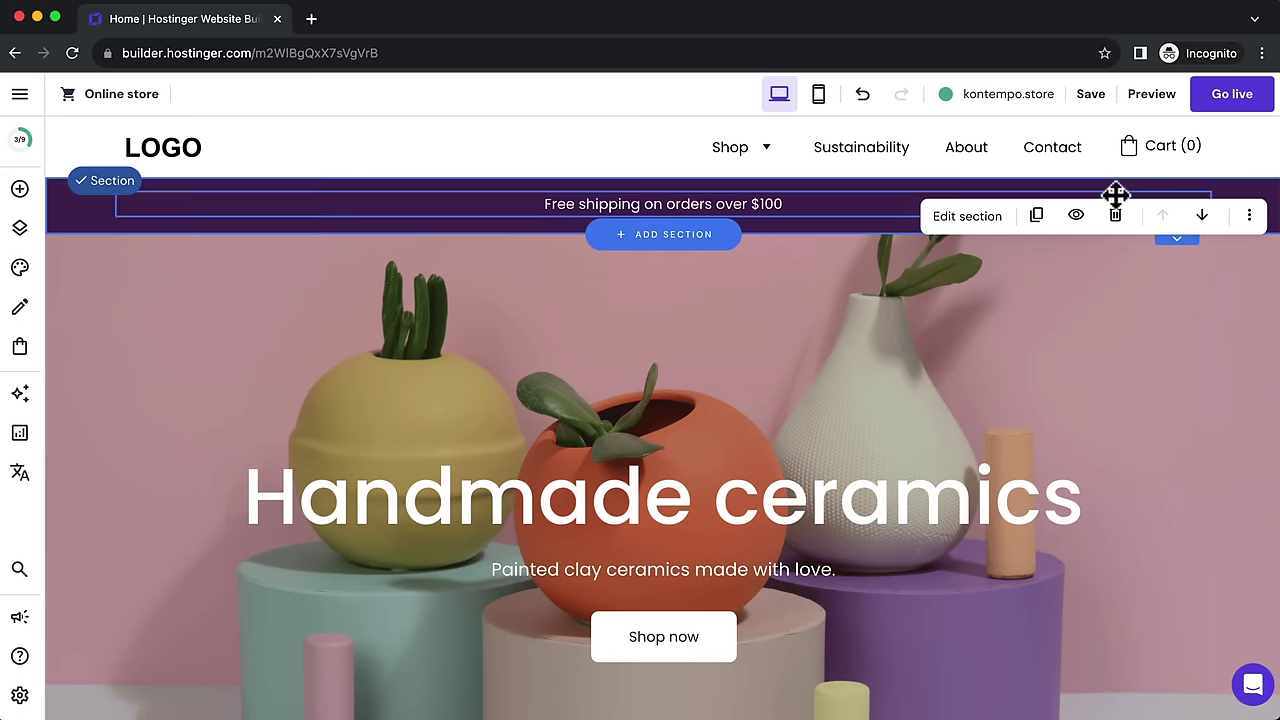
{"action": "left_click", "coordinate": [970, 220]}
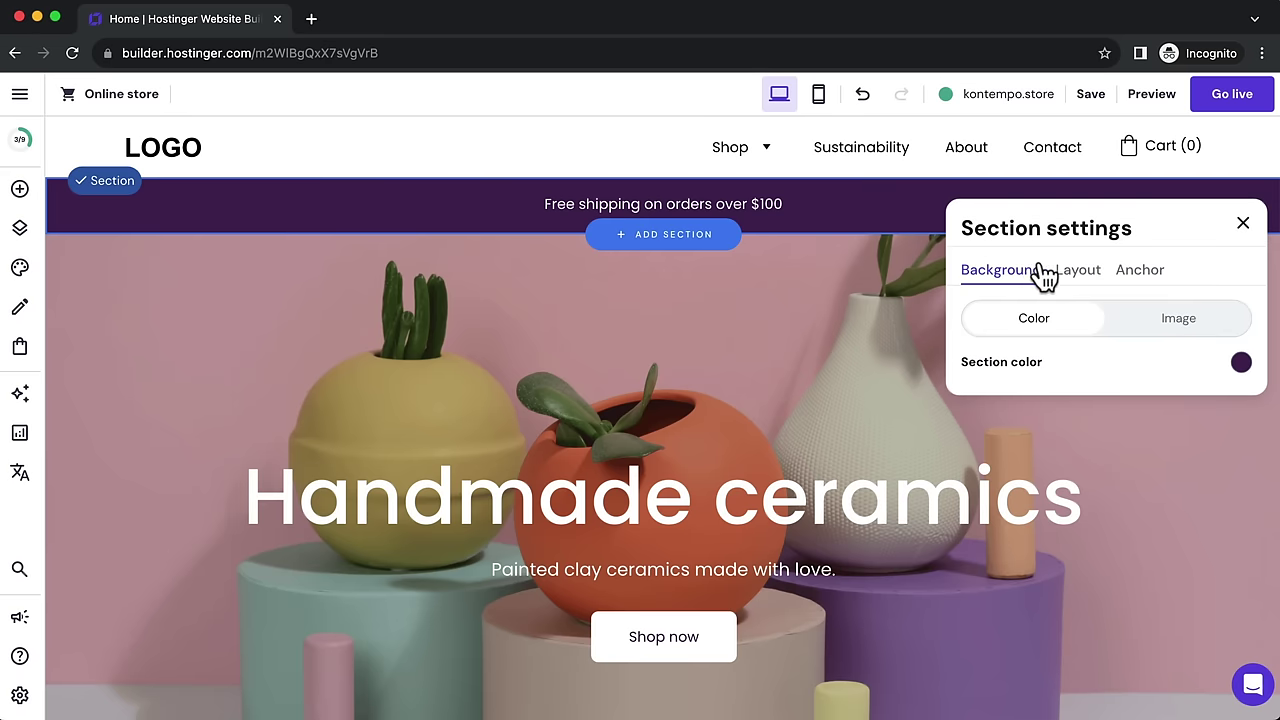
{"action": "left_click", "coordinate": [1239, 363]}
{"action": "left_click", "coordinate": [782, 226]}
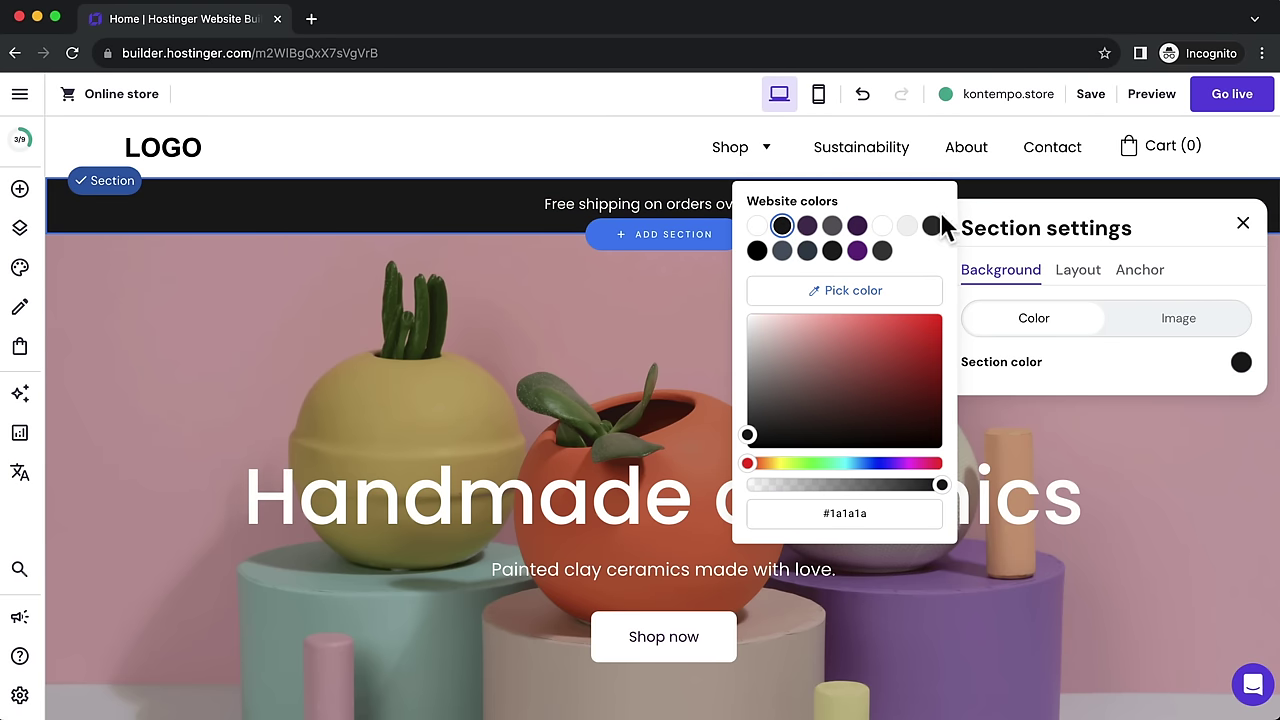
{"action": "left_click", "coordinate": [1212, 272]}
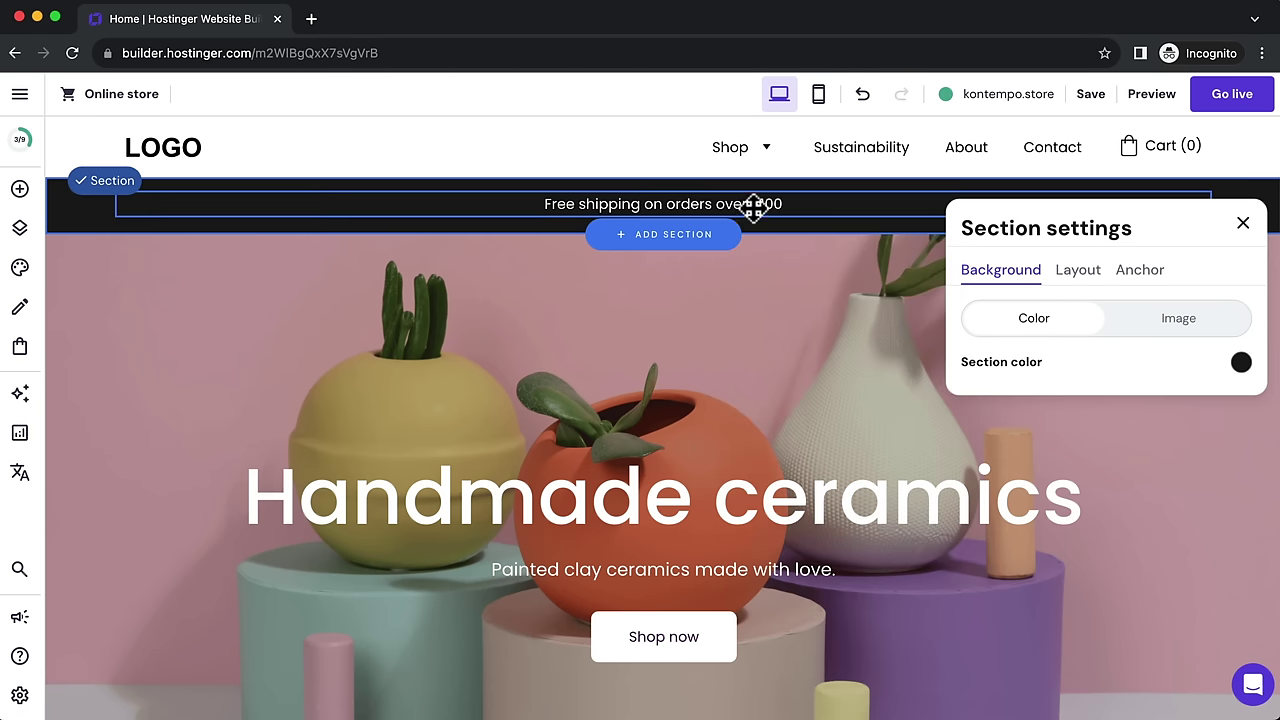
{"action": "left_click", "coordinate": [1242, 224]}
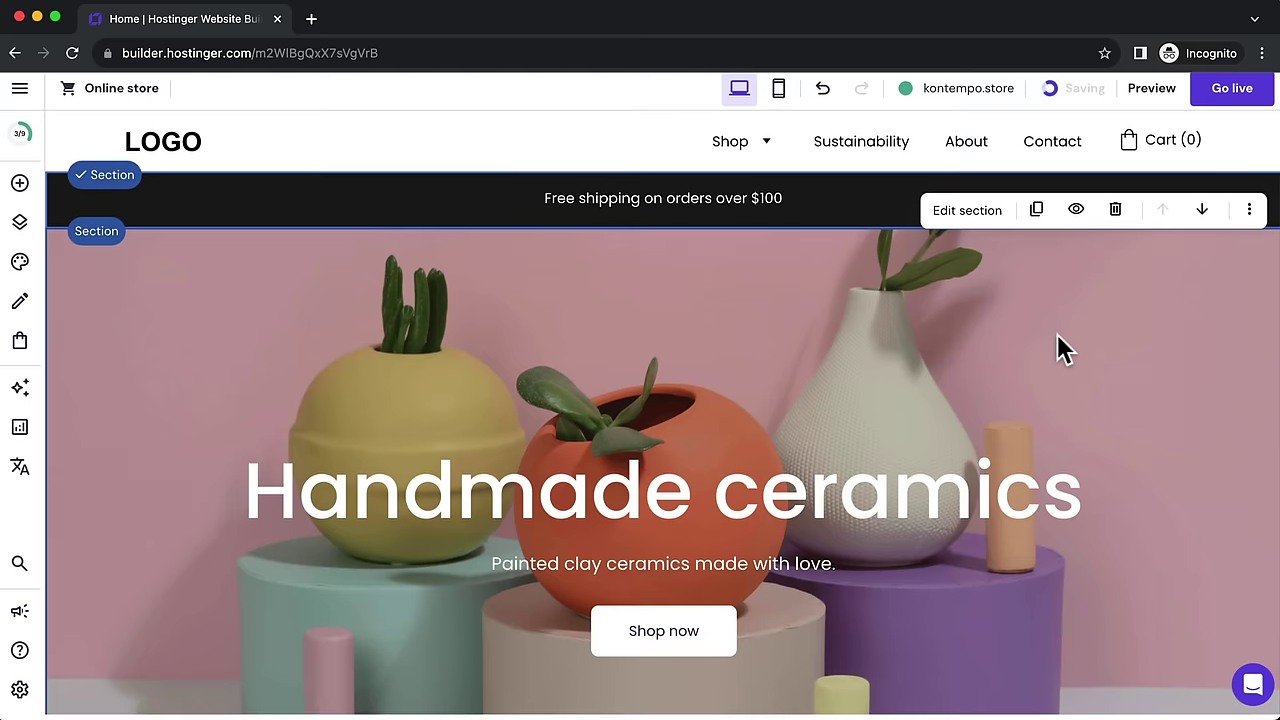
{"action": "left_click", "coordinate": [888, 333]}
{"action": "scroll", "coordinate": [760, 330], "scroll_direction": "down", "scroll_amount": 1}
{"action": "scroll", "coordinate": [694, 317], "scroll_direction": "down", "scroll_amount": 3}
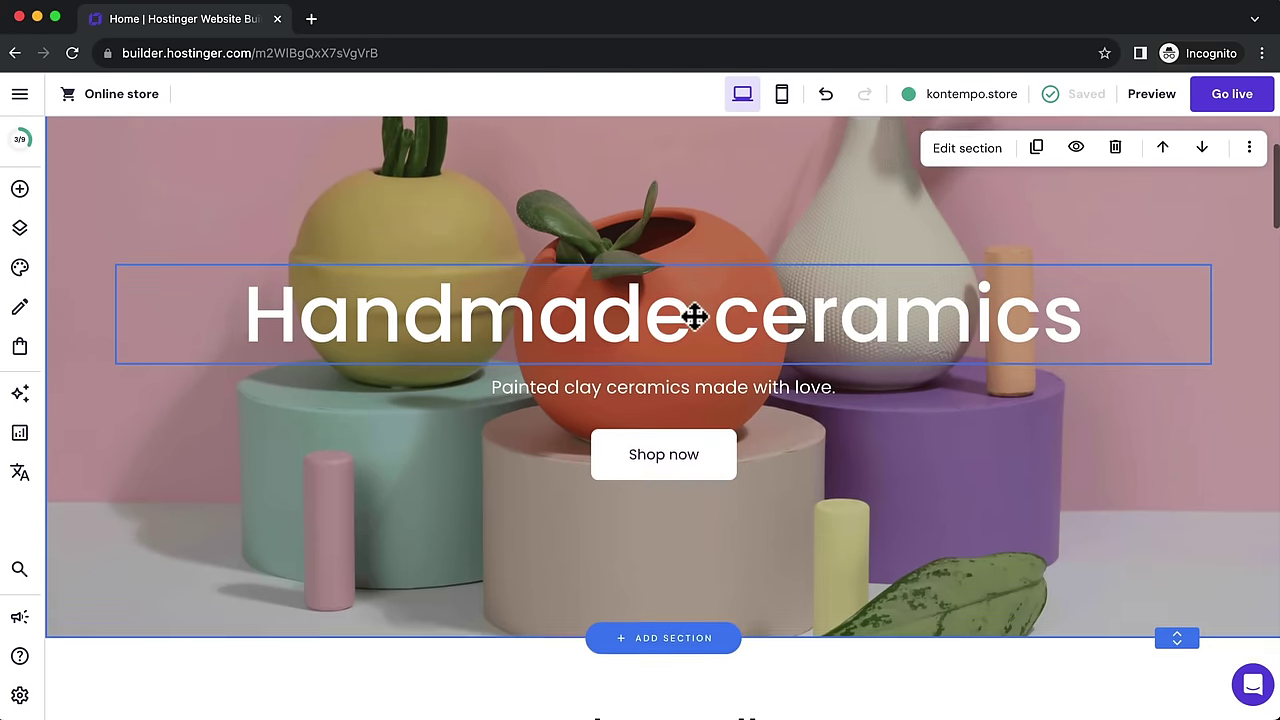
{"action": "scroll", "coordinate": [686, 343], "scroll_direction": "up", "scroll_amount": 3}
{"action": "scroll", "coordinate": [666, 354], "scroll_direction": "down", "scroll_amount": 2}
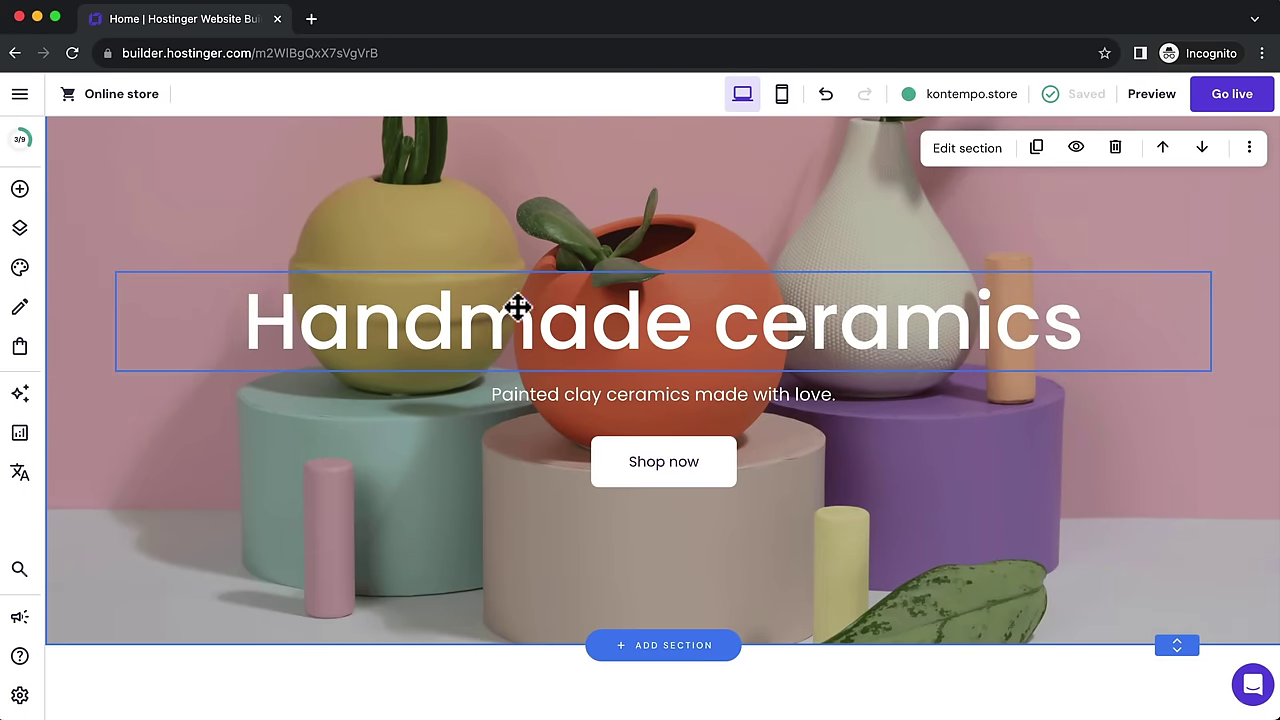
{"action": "scroll", "coordinate": [649, 371], "scroll_direction": "up", "scroll_amount": 3}
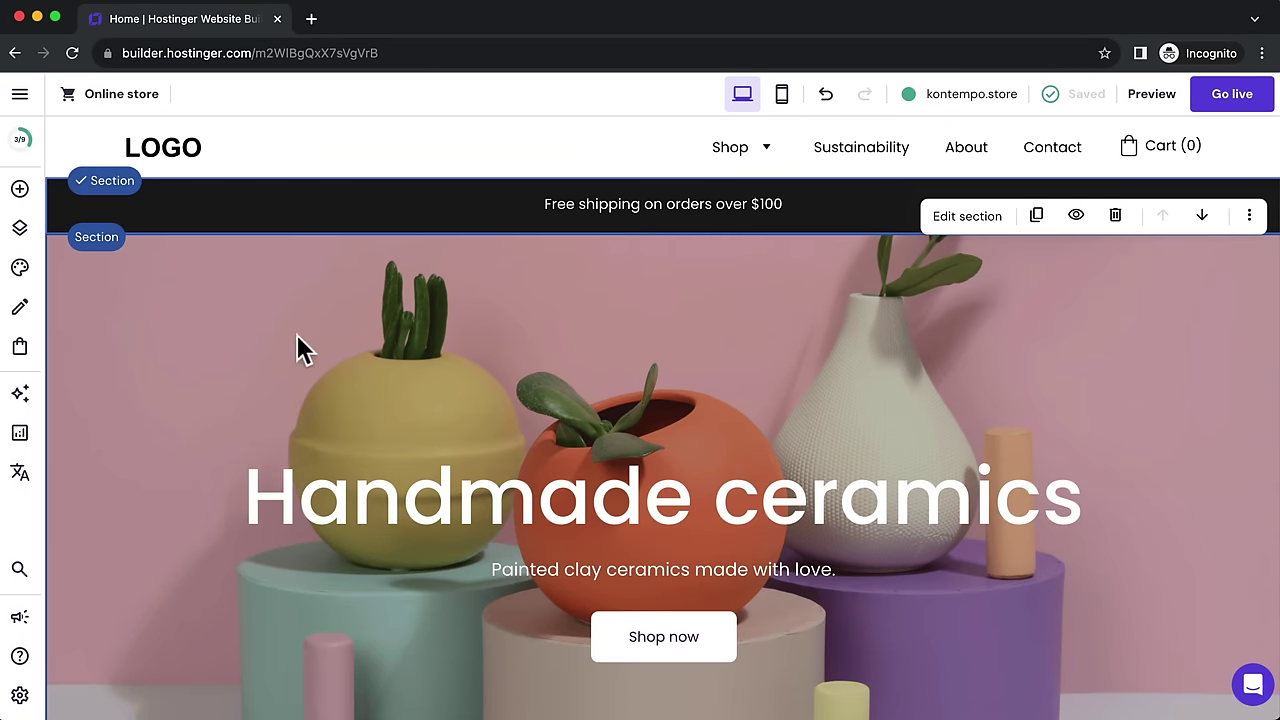
Step: Open the media library to replace the background image of the hero section
{"action": "scroll", "coordinate": [680, 338], "scroll_direction": "down", "scroll_amount": 1}
{"action": "left_click", "coordinate": [1005, 335]}
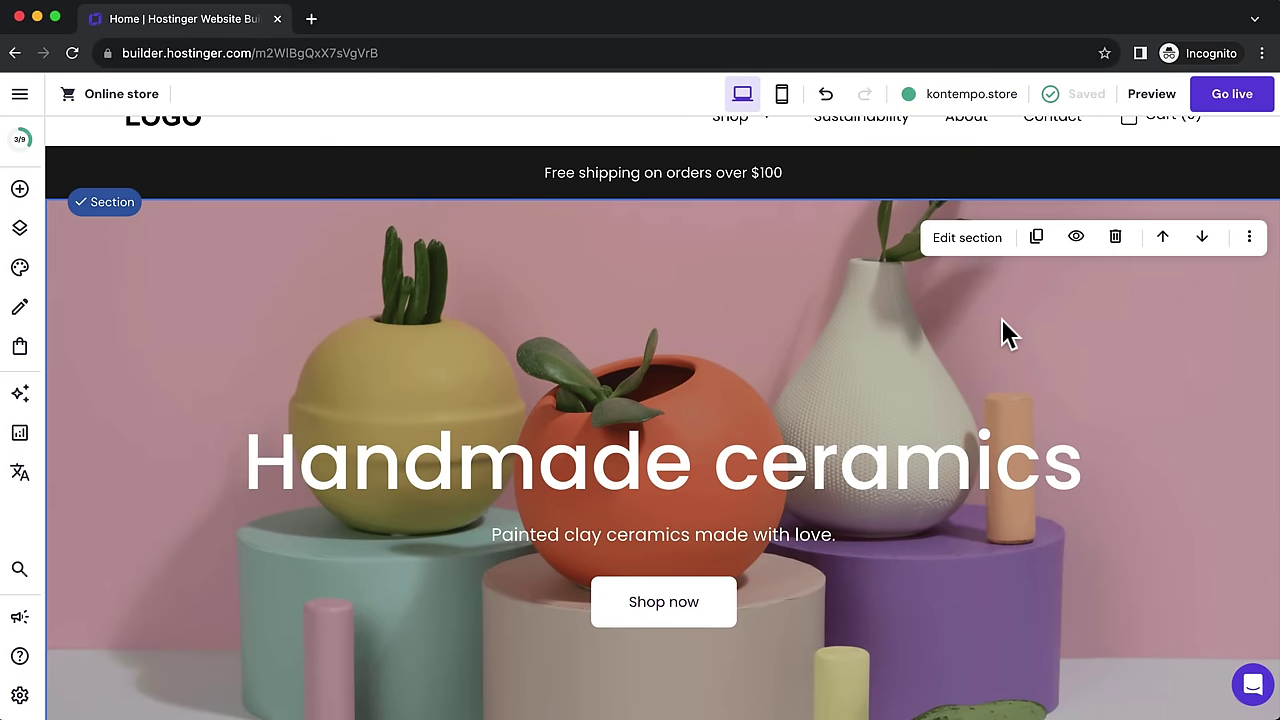
{"action": "left_click", "coordinate": [977, 243]}
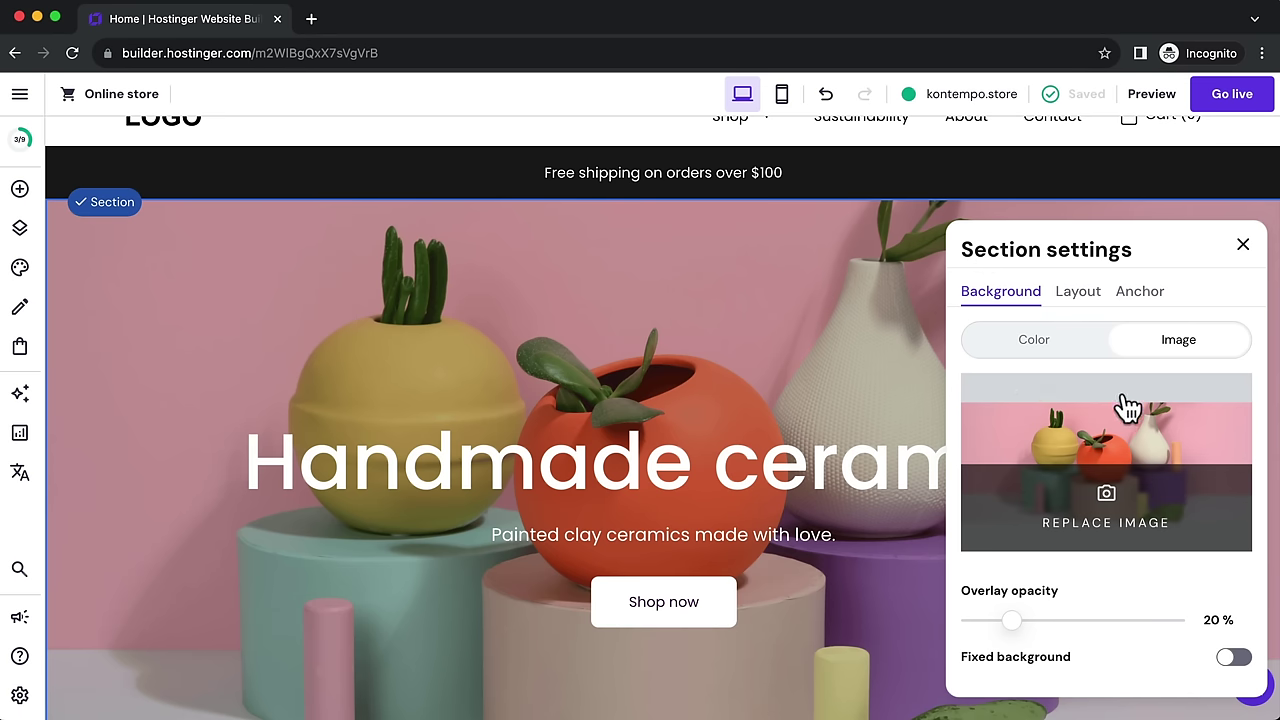
{"action": "left_click", "coordinate": [1105, 505]}
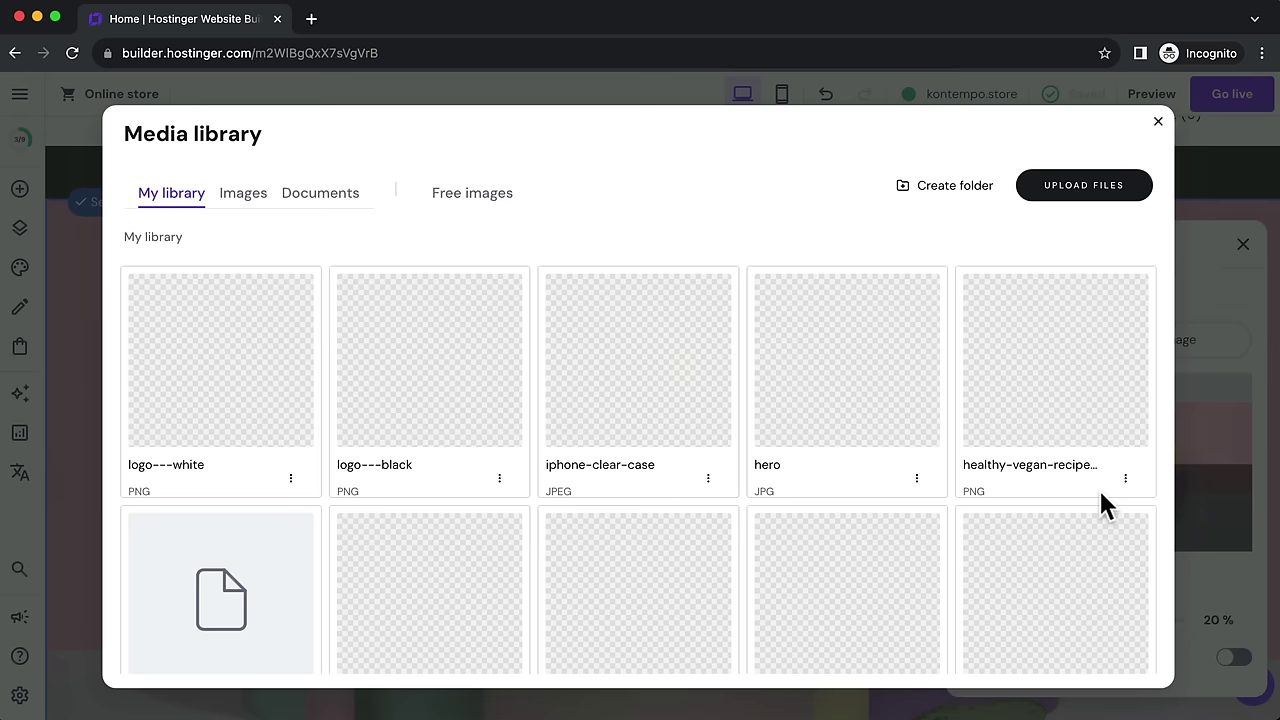
{"action": "mouse_move", "coordinate": [873, 403]}
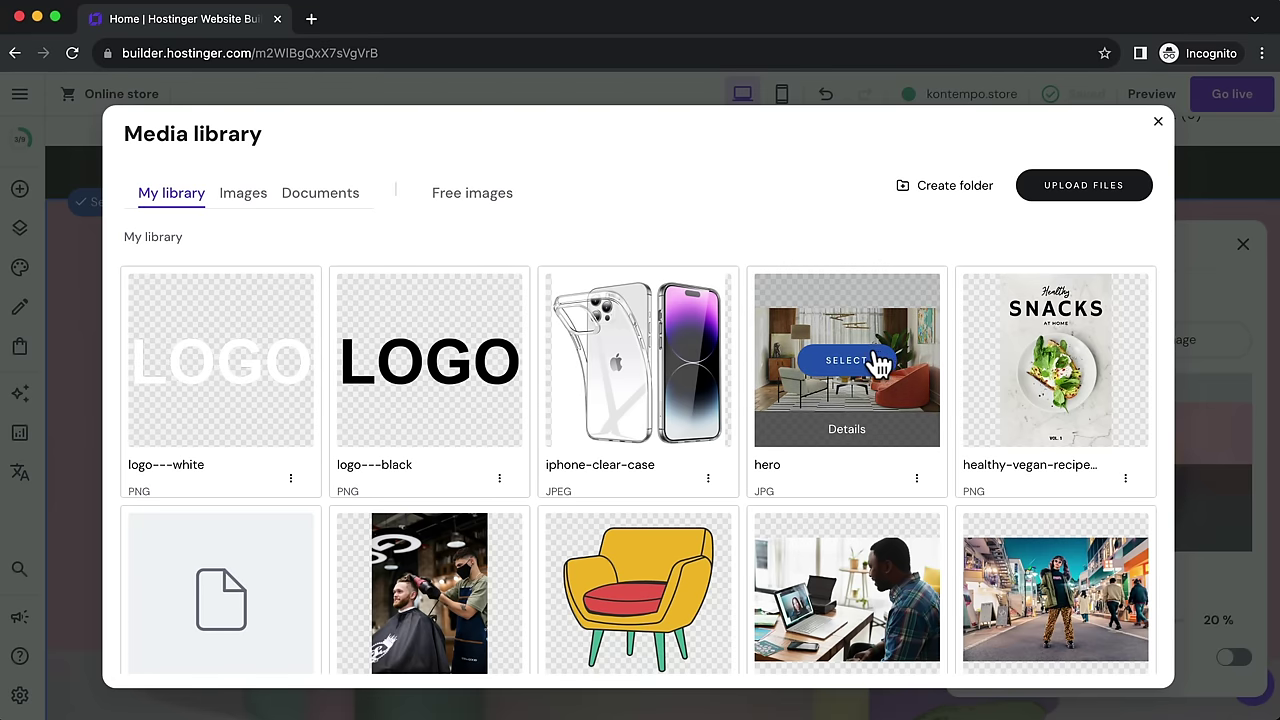
Step: Browse the free stock images offered in the media library
{"action": "left_click", "coordinate": [455, 200]}
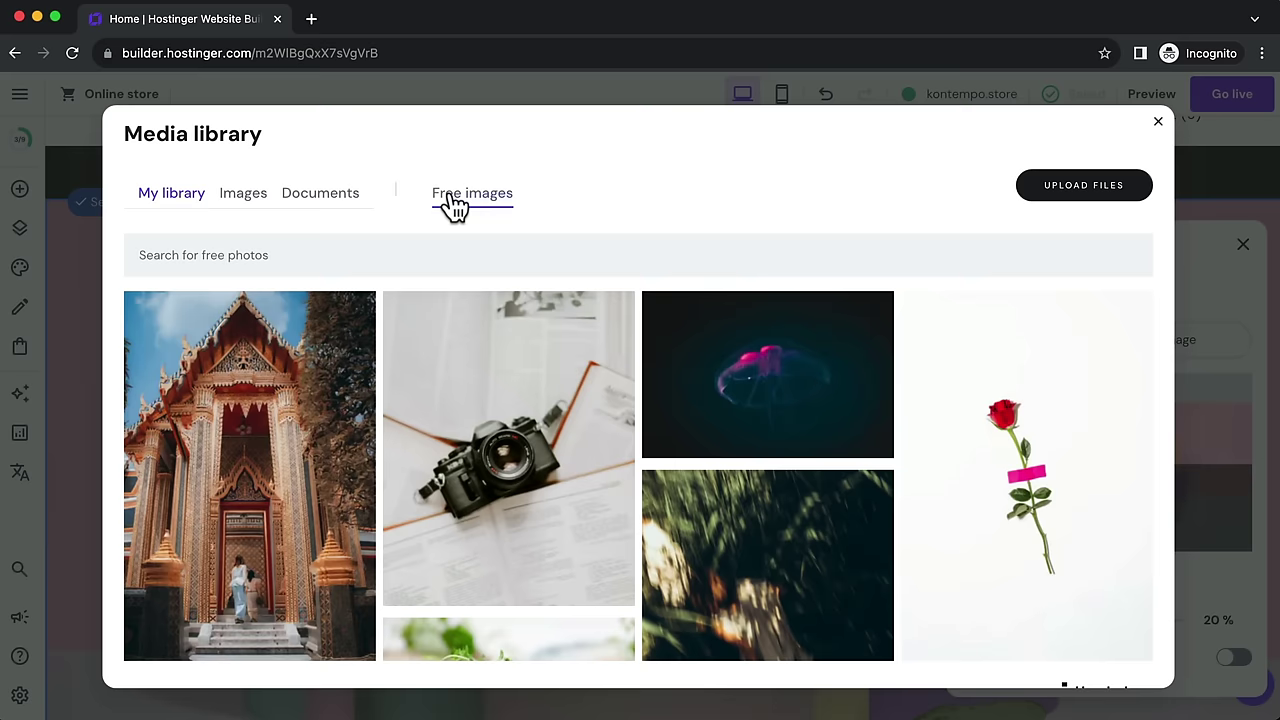
{"action": "scroll", "coordinate": [855, 428], "scroll_direction": "down", "scroll_amount": 5}
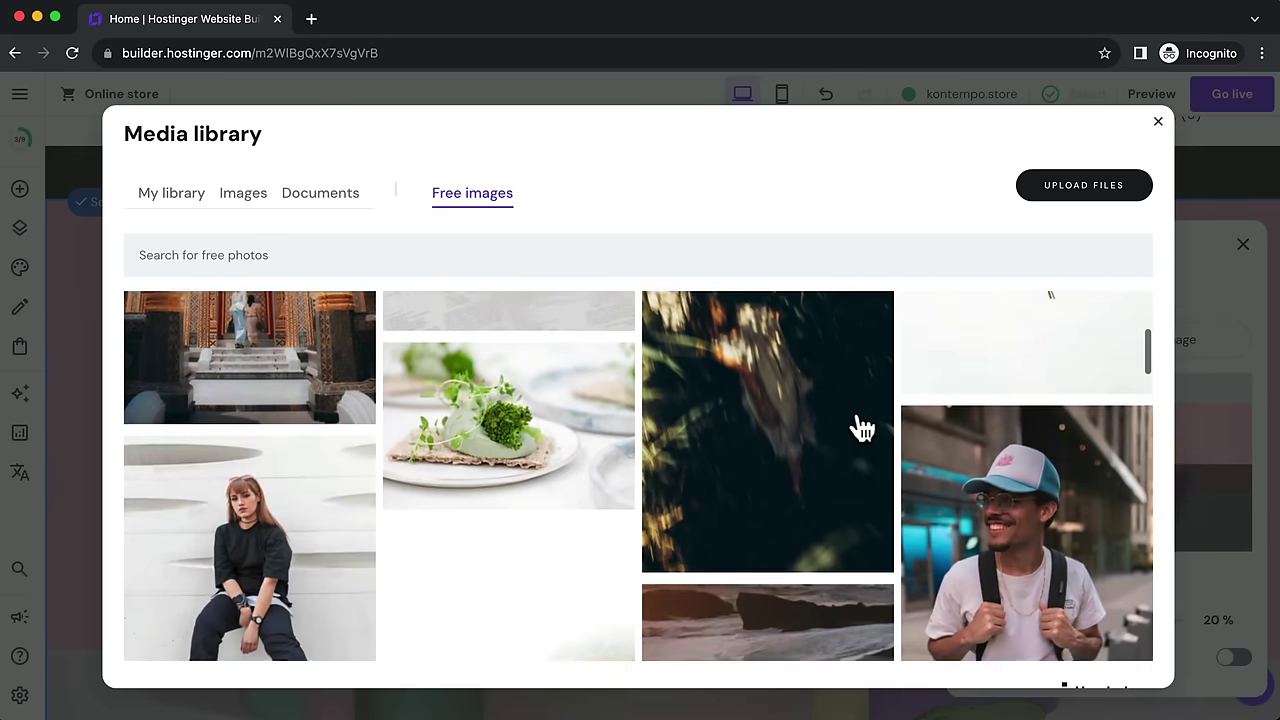
{"action": "scroll", "coordinate": [860, 425], "scroll_direction": "down", "scroll_amount": 10}
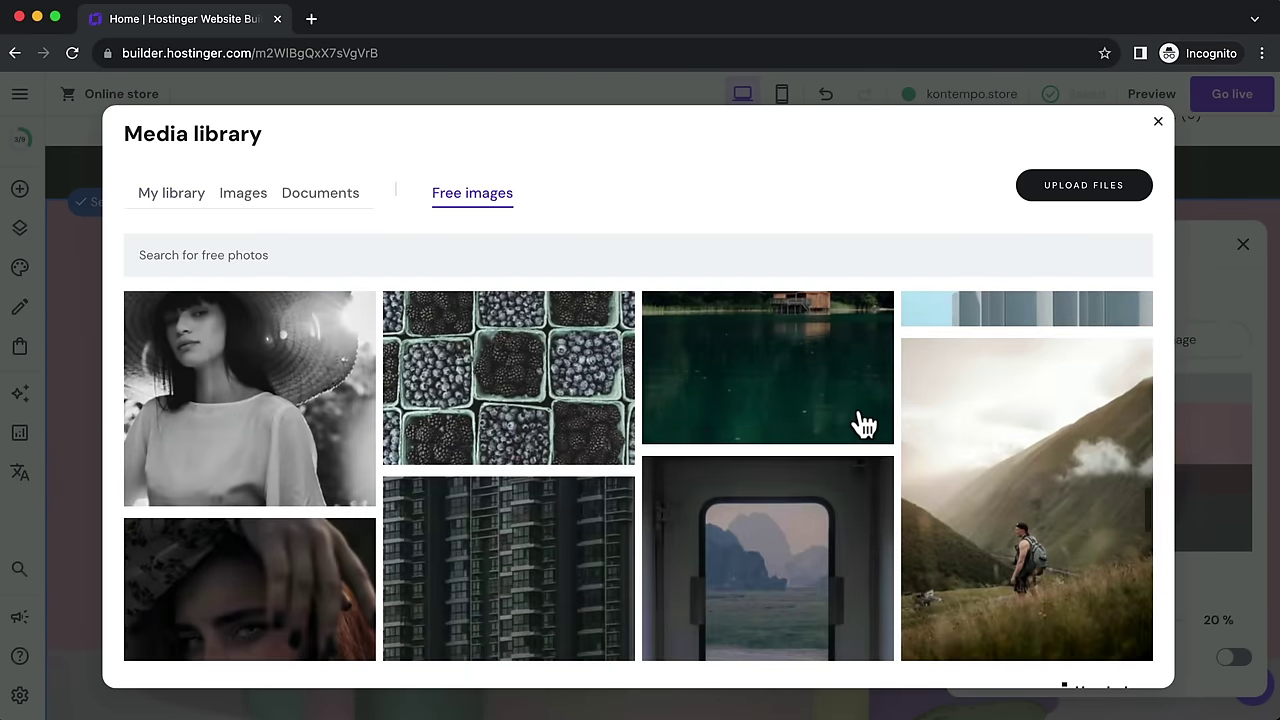
{"action": "scroll", "coordinate": [858, 424], "scroll_direction": "up", "scroll_amount": 6}
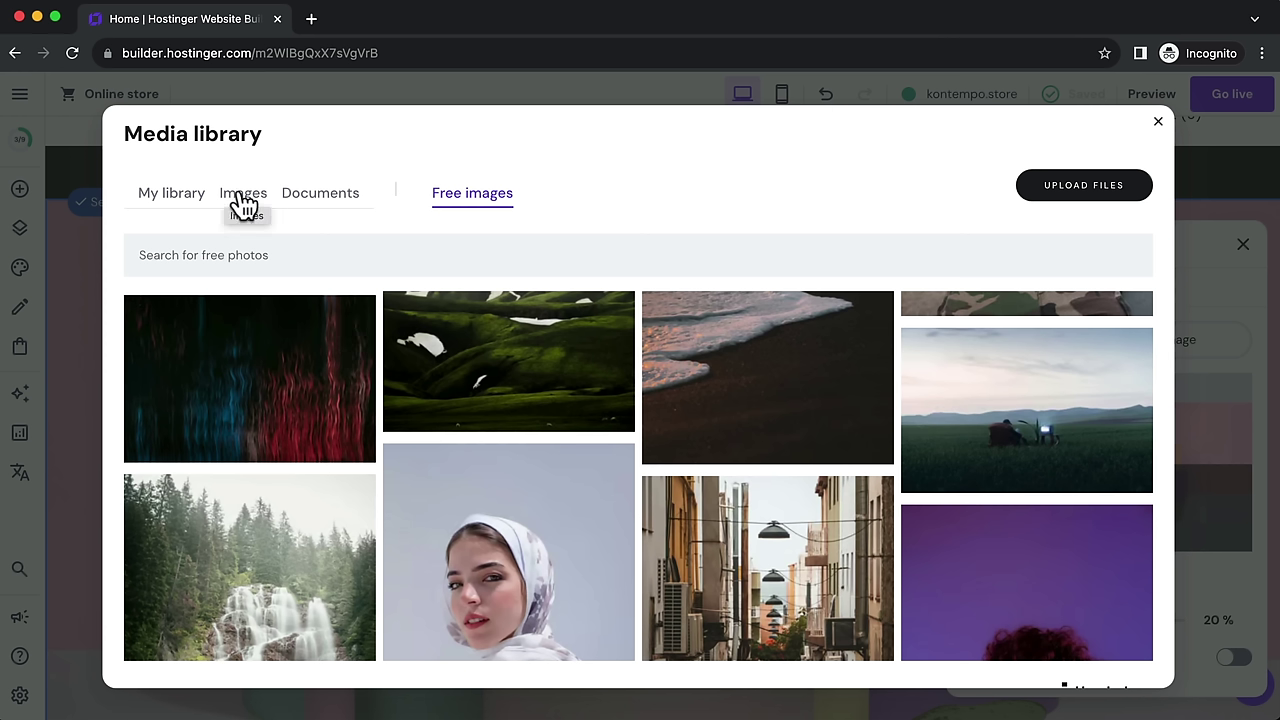
Step: Replace the hero section's background with the "hero" JPG from My library
{"action": "left_click", "coordinate": [172, 195]}
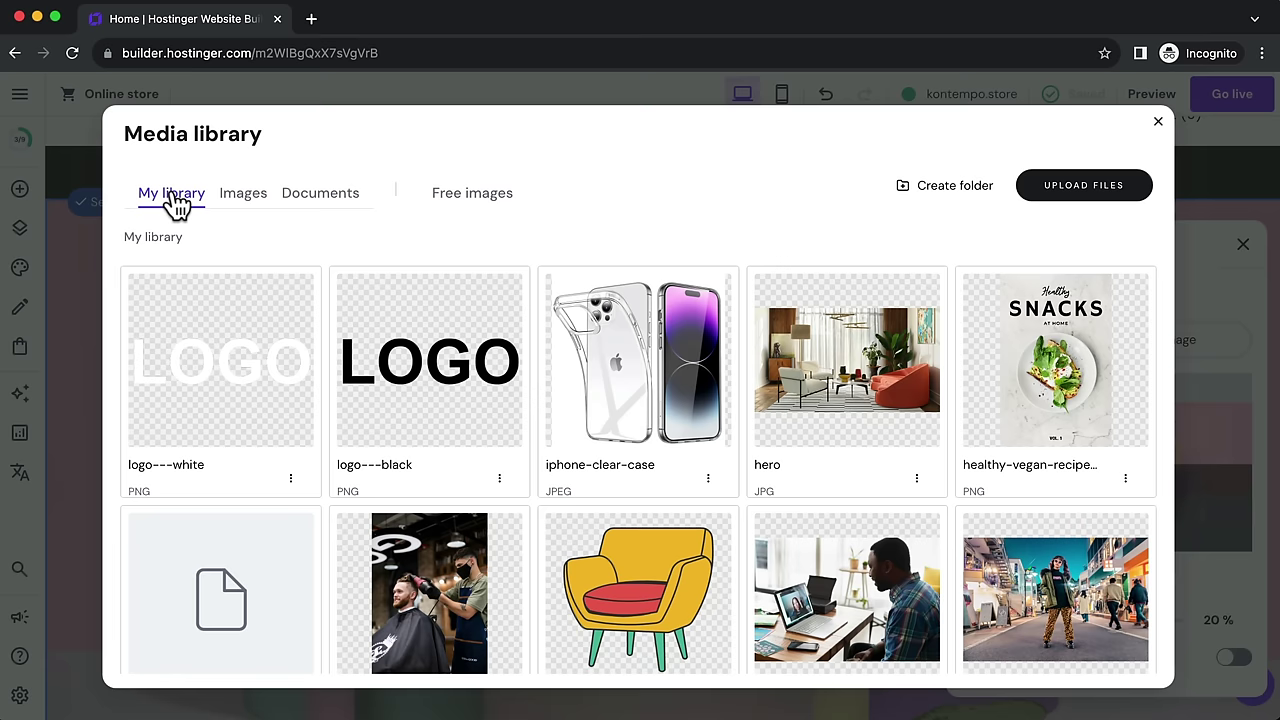
{"action": "mouse_move", "coordinate": [868, 383]}
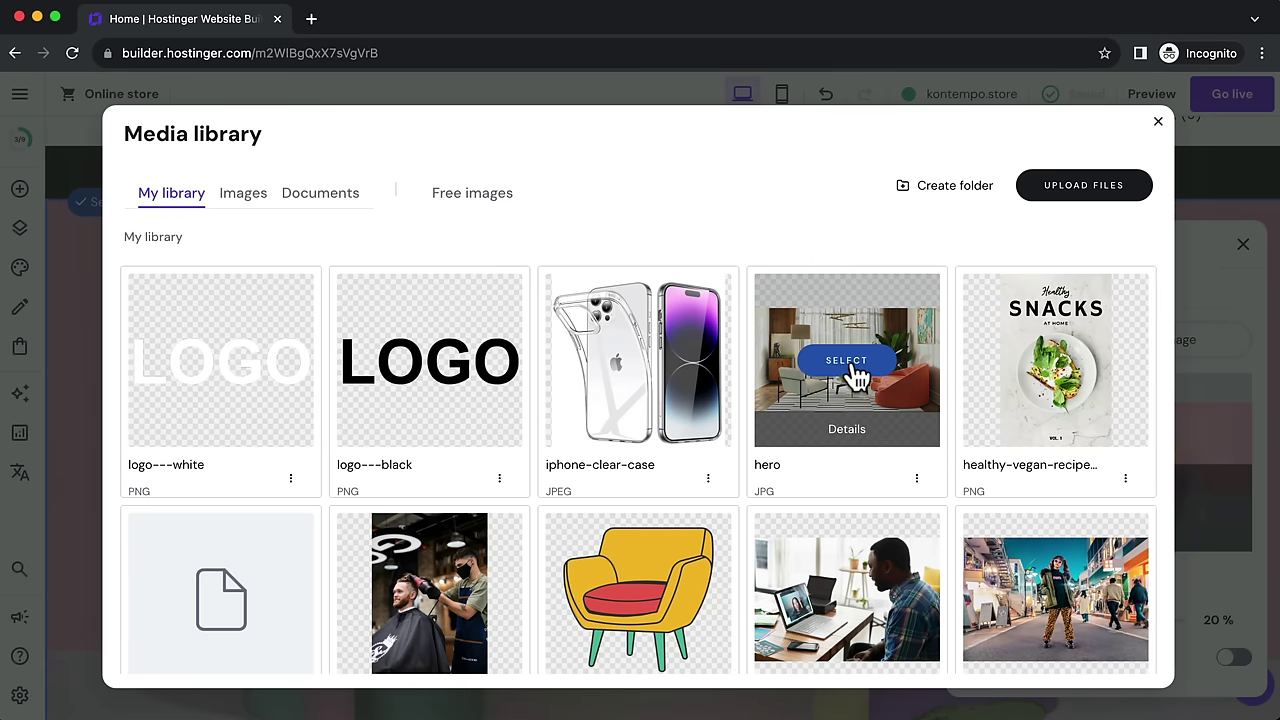
{"action": "left_click", "coordinate": [848, 362]}
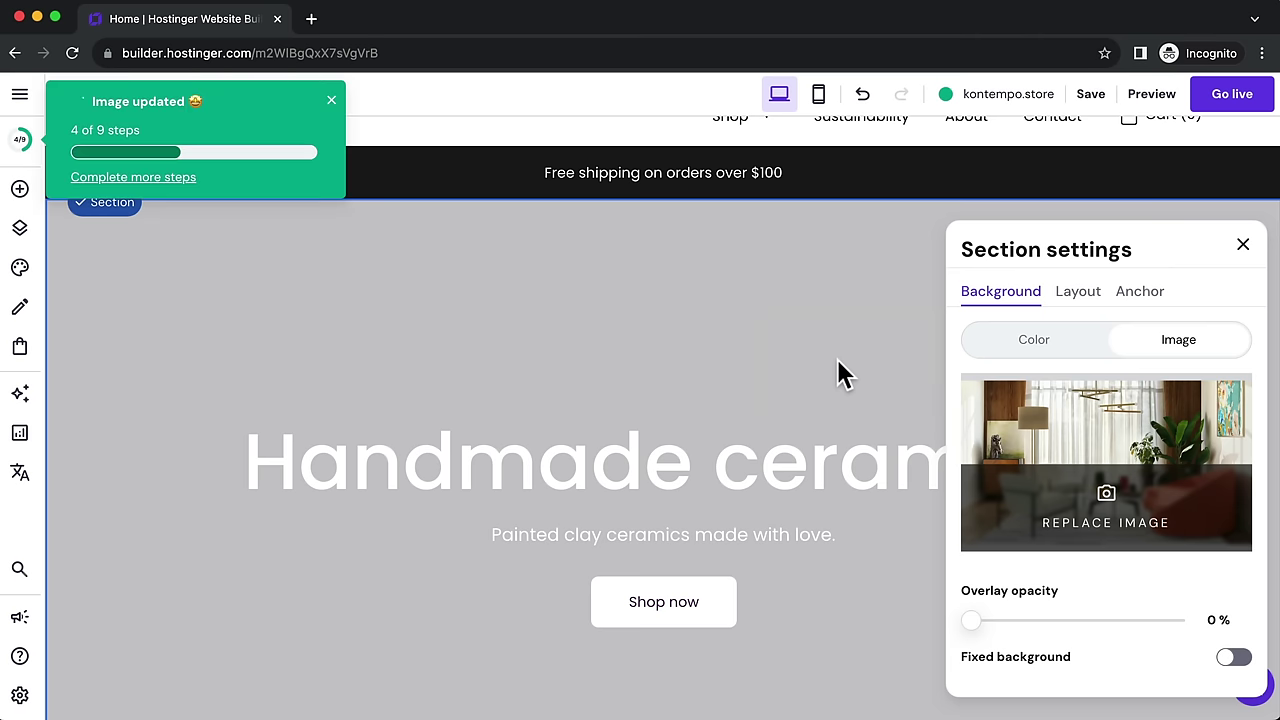
{"action": "scroll", "coordinate": [582, 375], "scroll_direction": "down", "scroll_amount": 3}
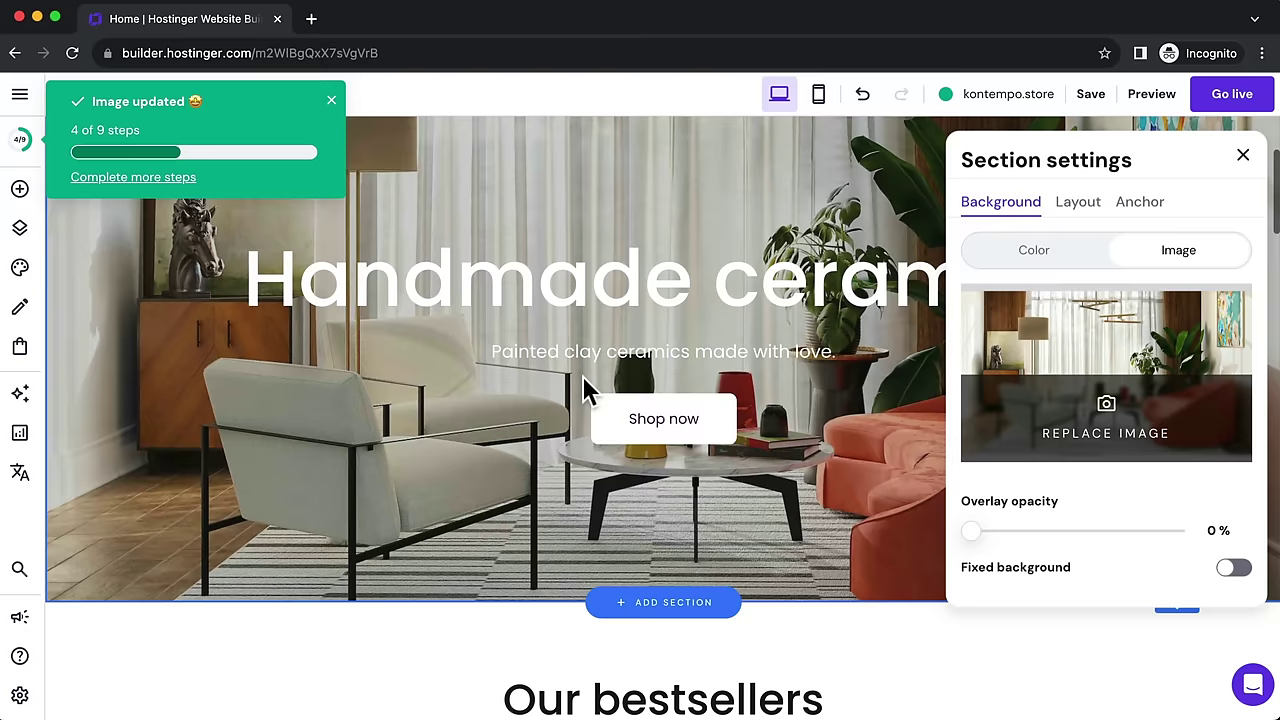
{"action": "scroll", "coordinate": [582, 375], "scroll_direction": "up", "scroll_amount": 3}
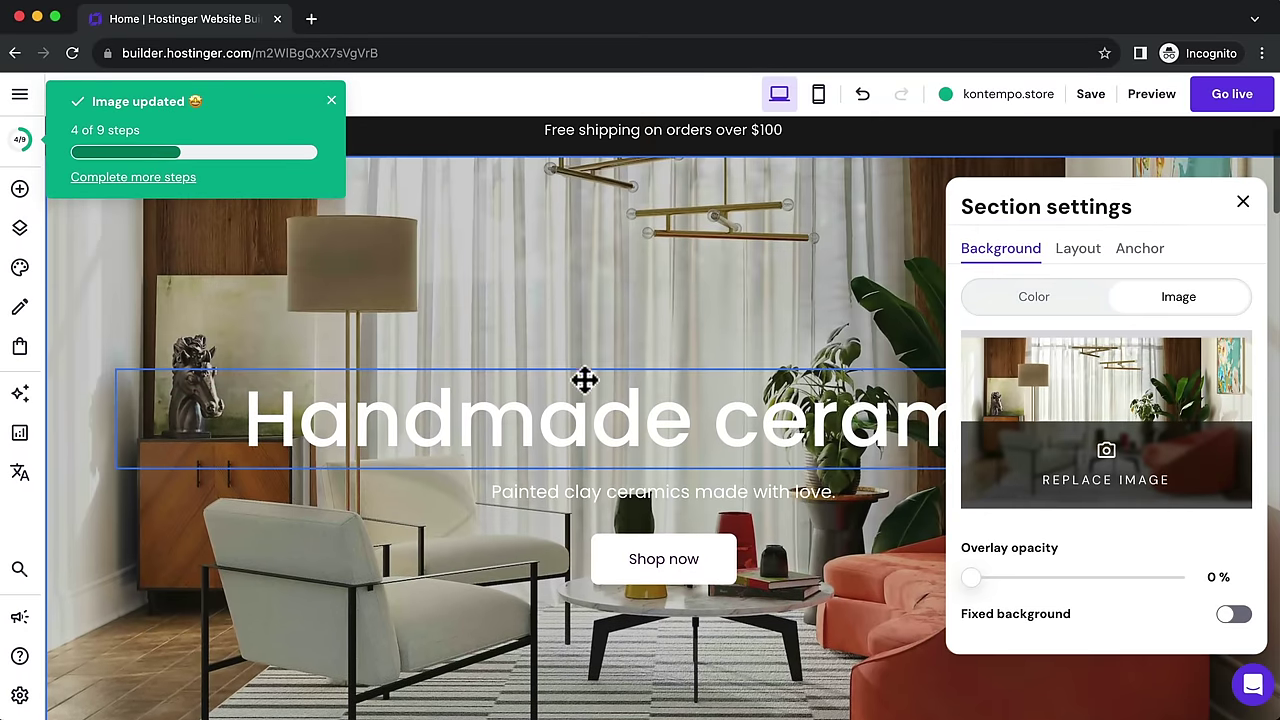
Step: Set the overlay opacity of the hero section's background image to 30%
{"action": "scroll", "coordinate": [697, 398], "scroll_direction": "down", "scroll_amount": 1}
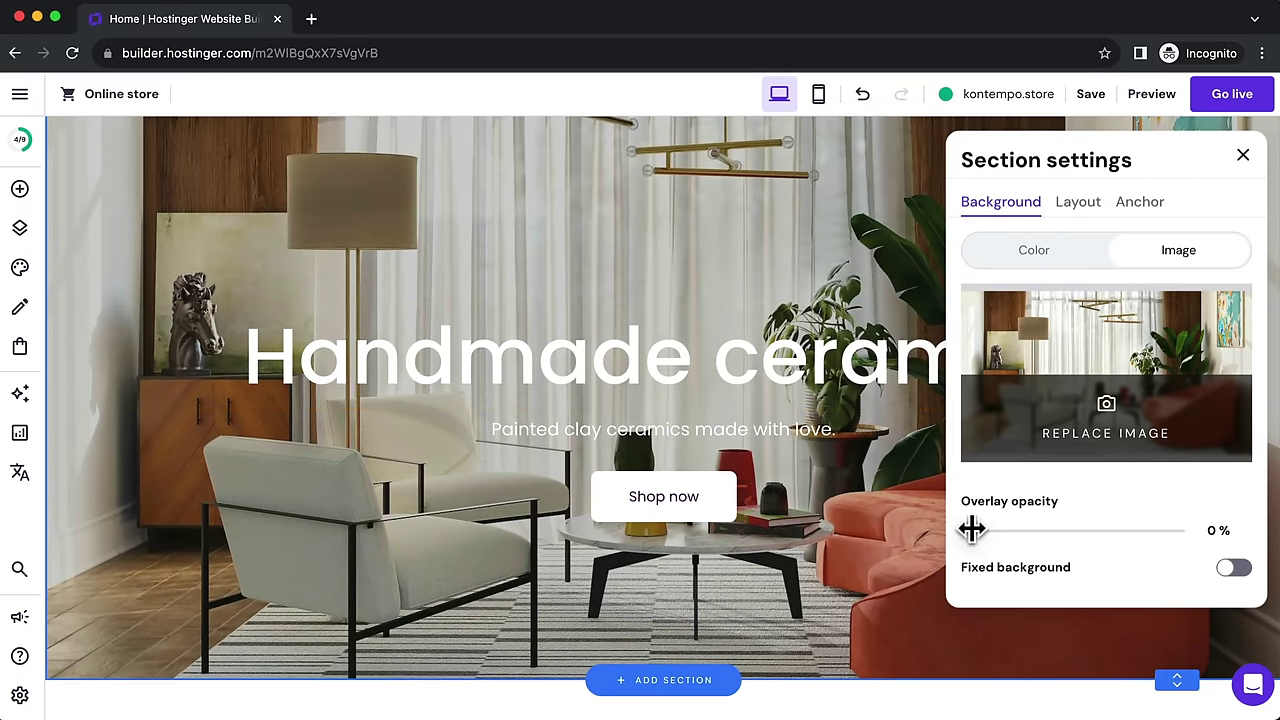
{"action": "left_click_drag", "start_coordinate": [972, 530], "coordinate": [1042, 530]}
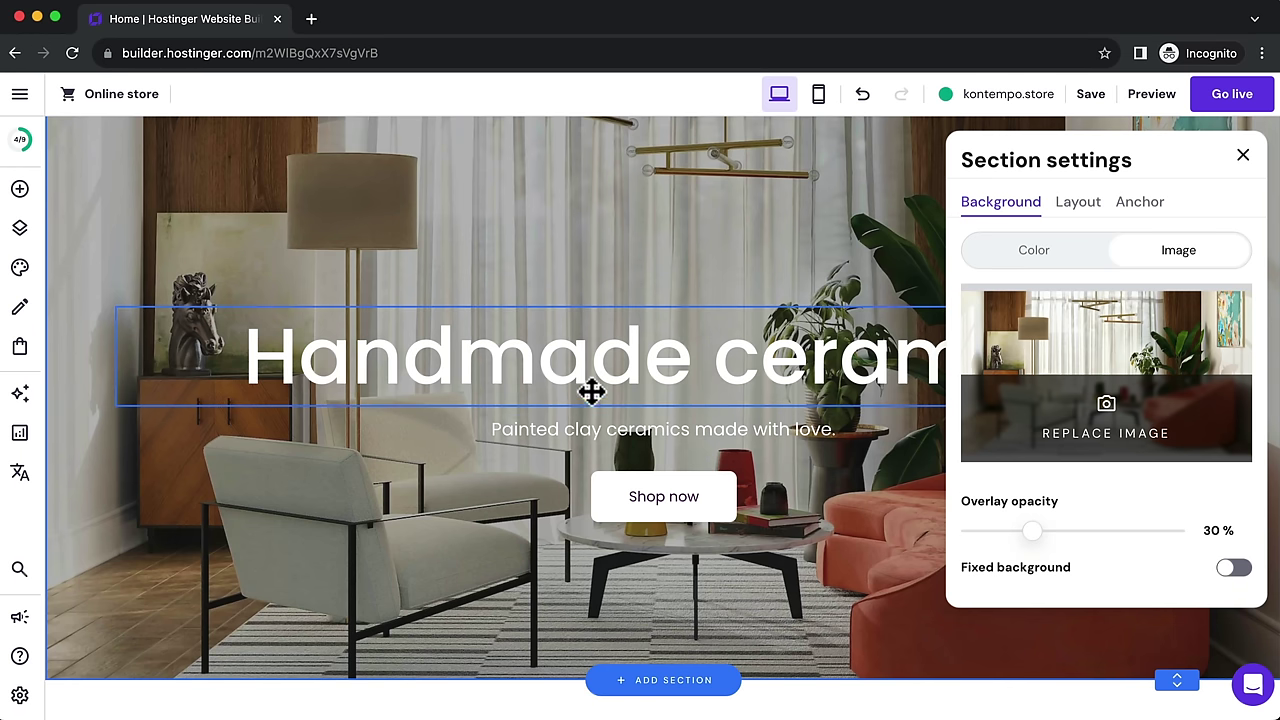
{"action": "scroll", "coordinate": [591, 391], "scroll_direction": "up", "scroll_amount": 2}
{"action": "scroll", "coordinate": [586, 400], "scroll_direction": "down", "scroll_amount": 4}
{"action": "scroll", "coordinate": [580, 400], "scroll_direction": "down", "scroll_amount": 1}
{"action": "scroll", "coordinate": [580, 405], "scroll_direction": "up", "scroll_amount": 4}
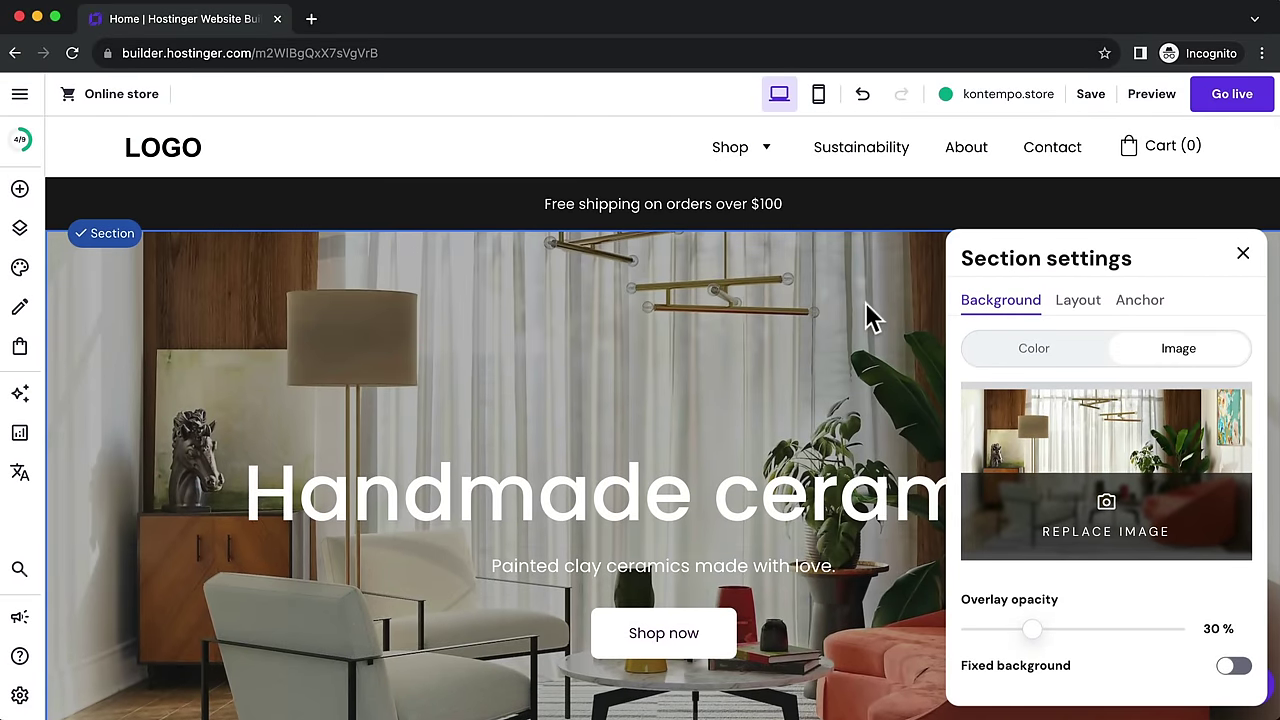
Step: Turn on the fixed background for the hero section, check its scrolling effect and close the section settings
{"action": "scroll", "coordinate": [1037, 600], "scroll_direction": "down", "scroll_amount": 2}
{"action": "left_click", "coordinate": [1233, 610]}
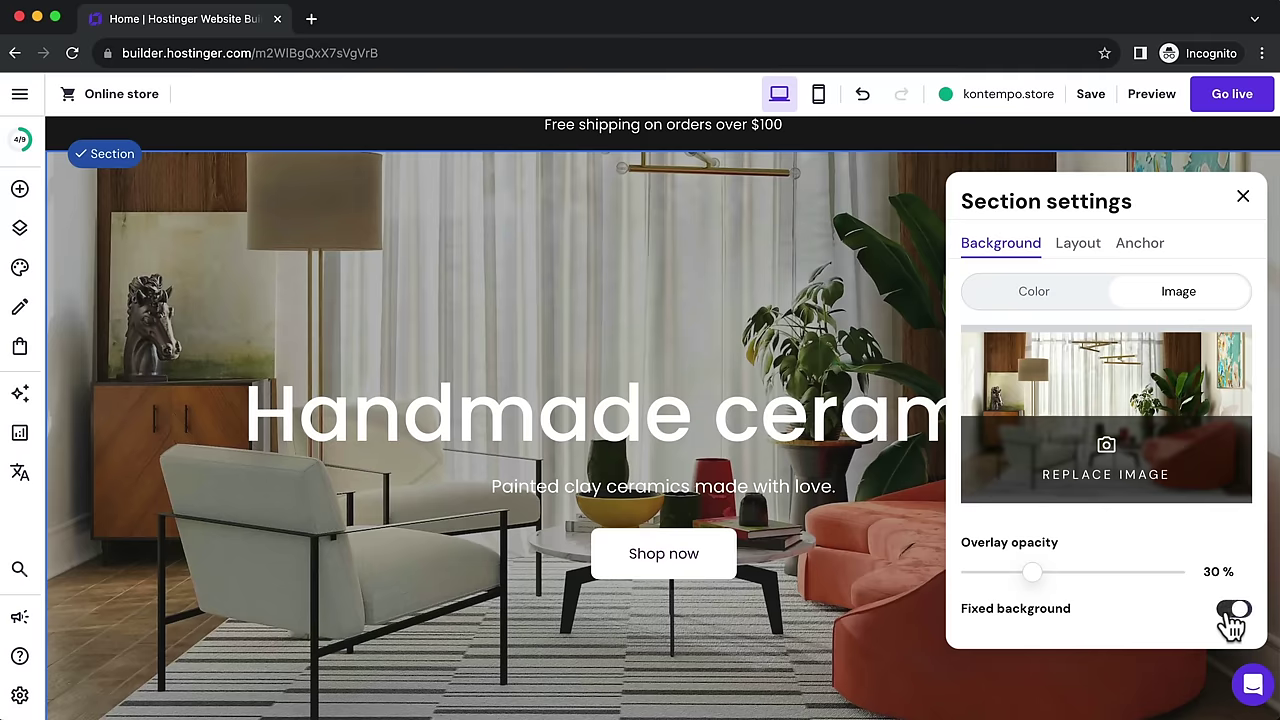
{"action": "scroll", "coordinate": [765, 540], "scroll_direction": "down", "scroll_amount": 4}
{"action": "scroll", "coordinate": [762, 537], "scroll_direction": "up", "scroll_amount": 5}
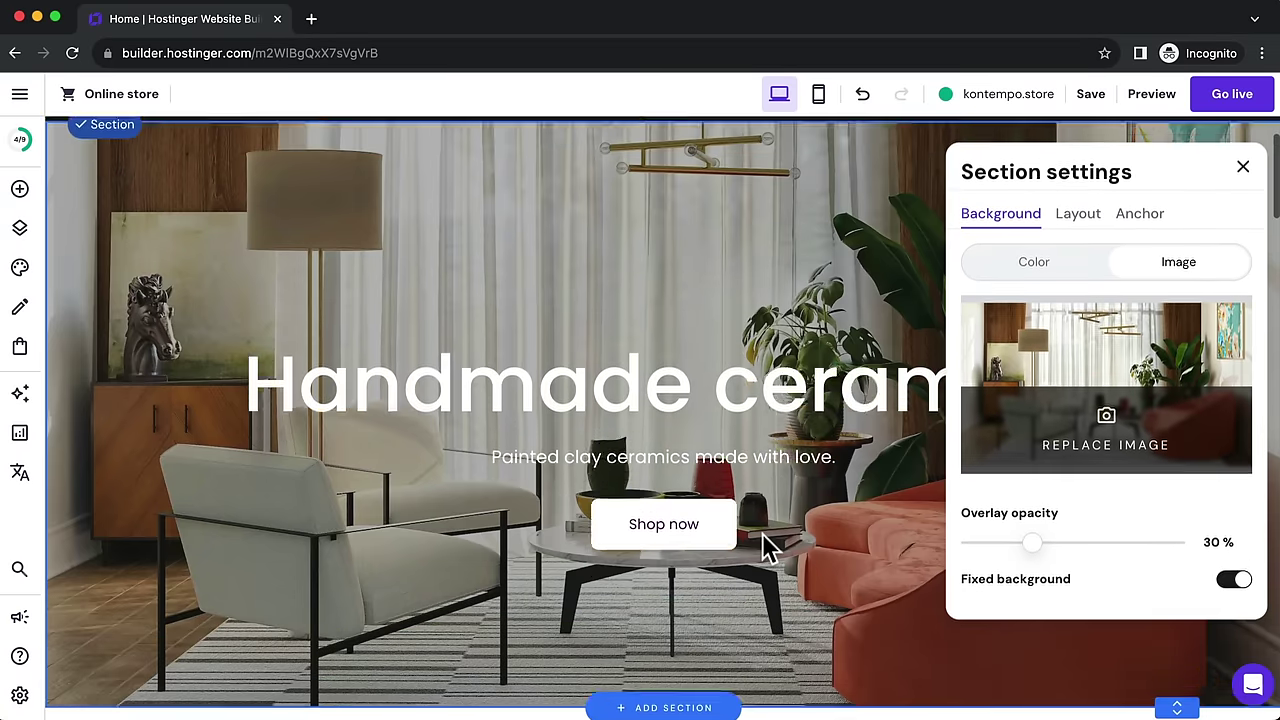
{"action": "scroll", "coordinate": [762, 537], "scroll_direction": "down", "scroll_amount": 7}
{"action": "scroll", "coordinate": [762, 537], "scroll_direction": "up", "scroll_amount": 3}
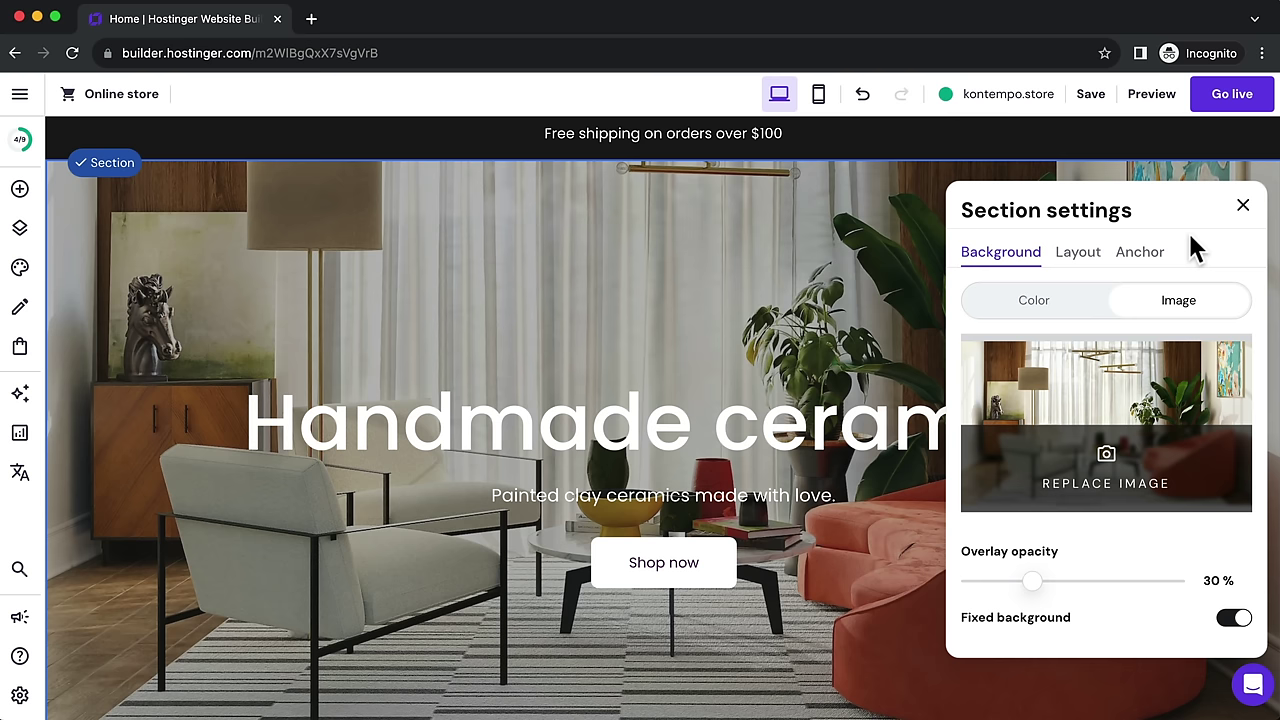
{"action": "left_click", "coordinate": [1243, 208]}
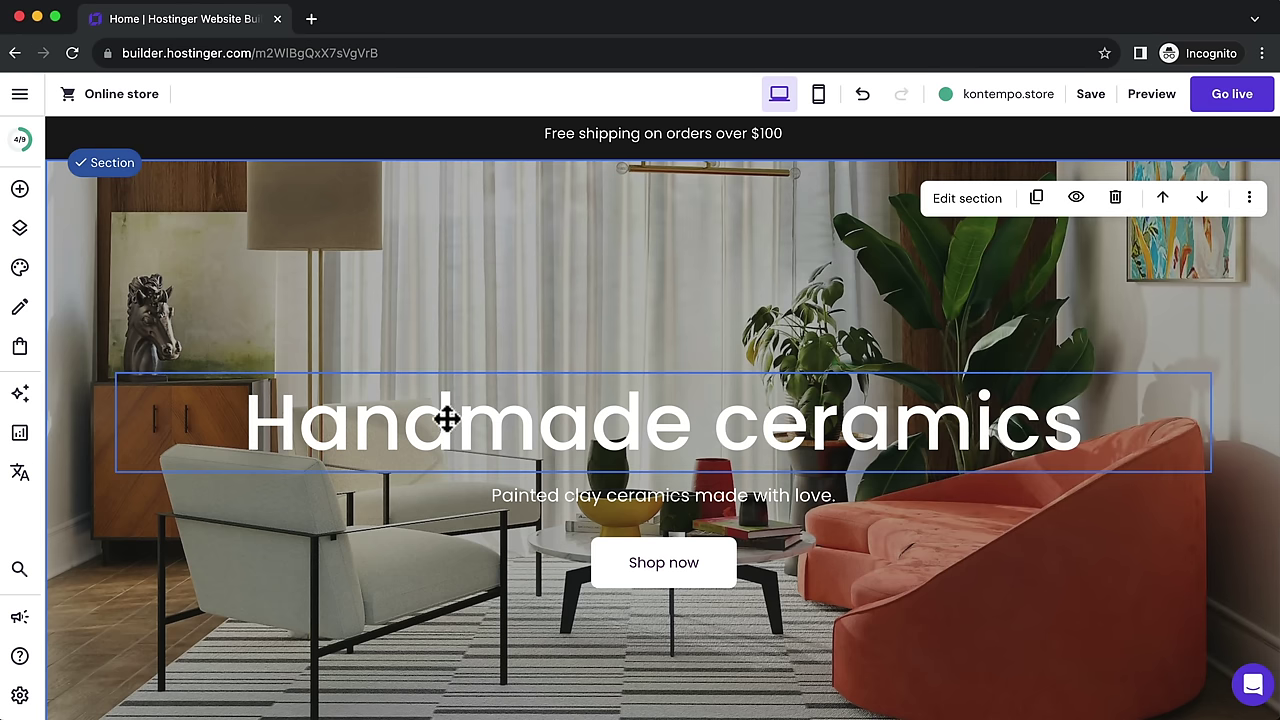
Step: Replace the hero heading "Handmade ceramics" with "Create an Online Store"
{"action": "left_click", "coordinate": [645, 415]}
{"action": "left_click", "coordinate": [160, 340]}
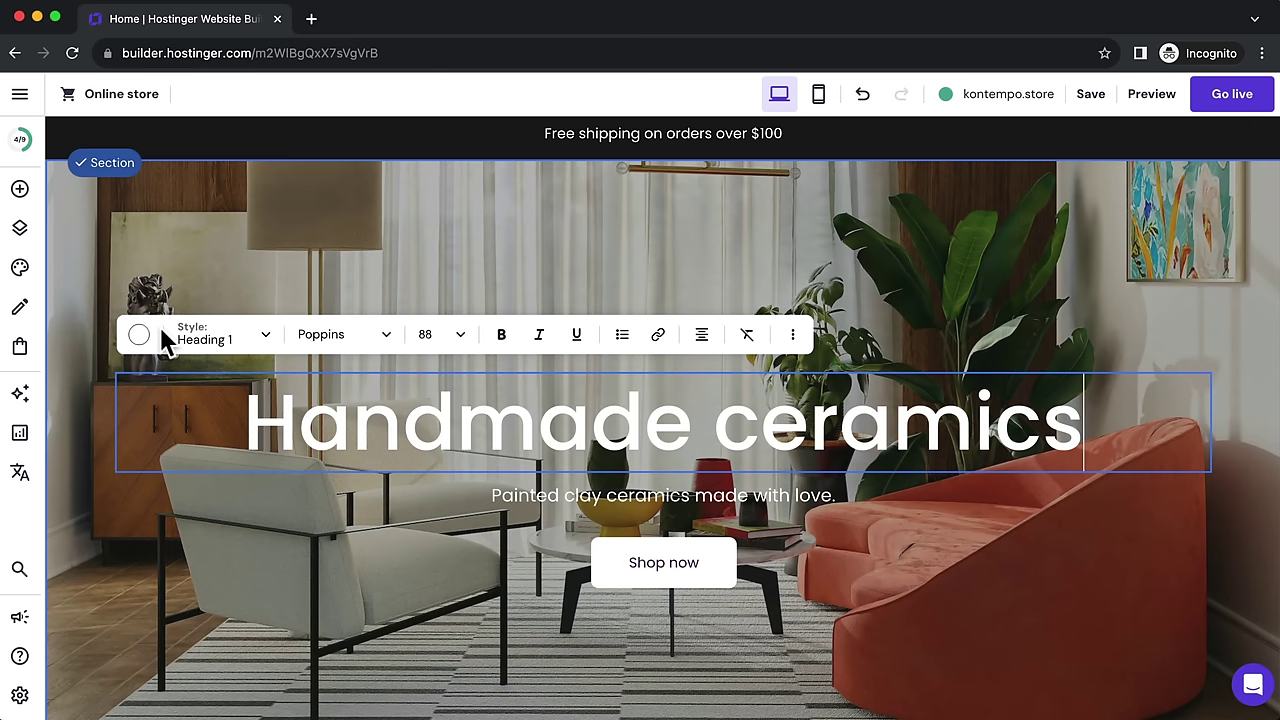
{"action": "left_click_drag", "start_coordinate": [1084, 425], "coordinate": [694, 425]}
{"action": "left_click_drag", "start_coordinate": [612, 425], "coordinate": [258, 418]}
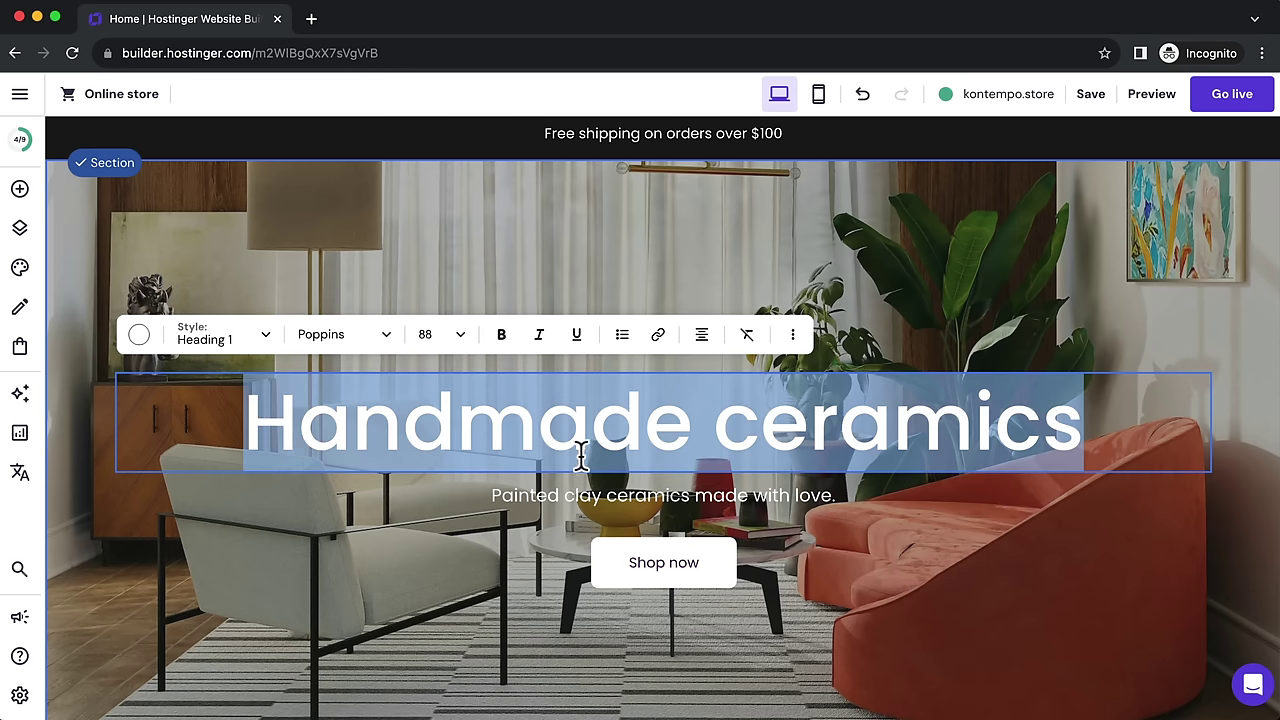
{"action": "type", "text": "Online "}
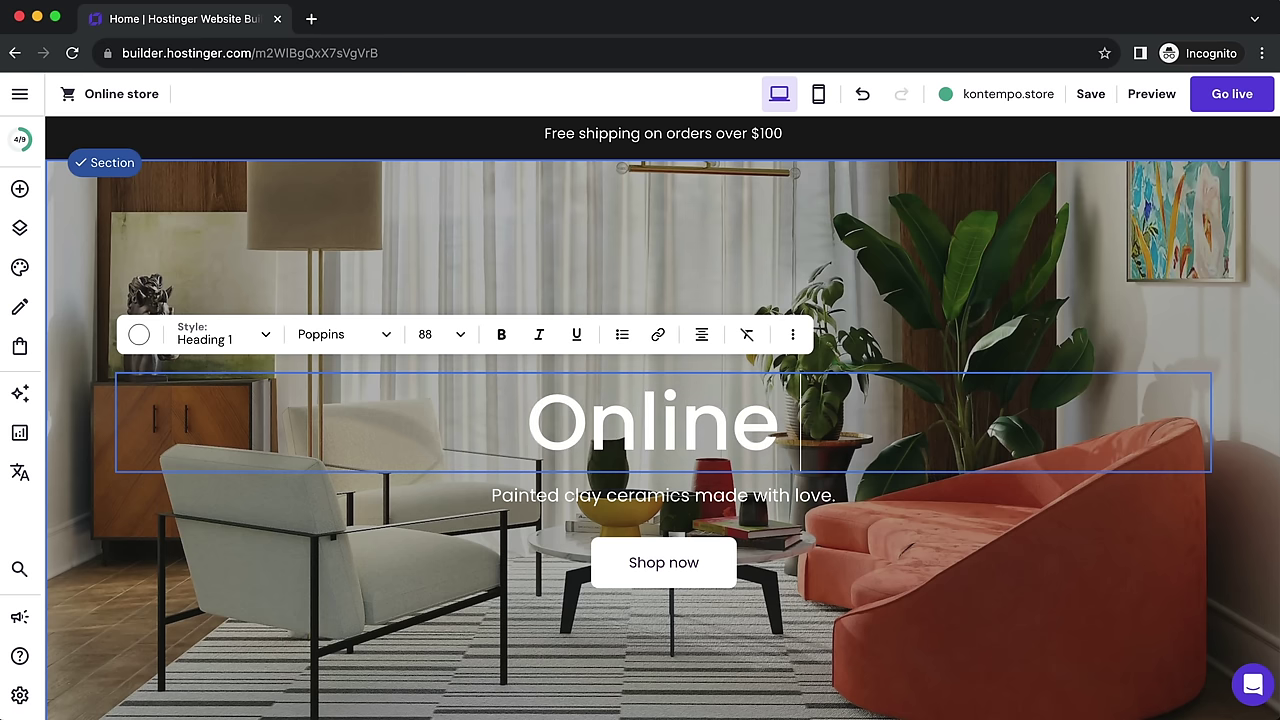
{"action": "type", "text": "Store"}
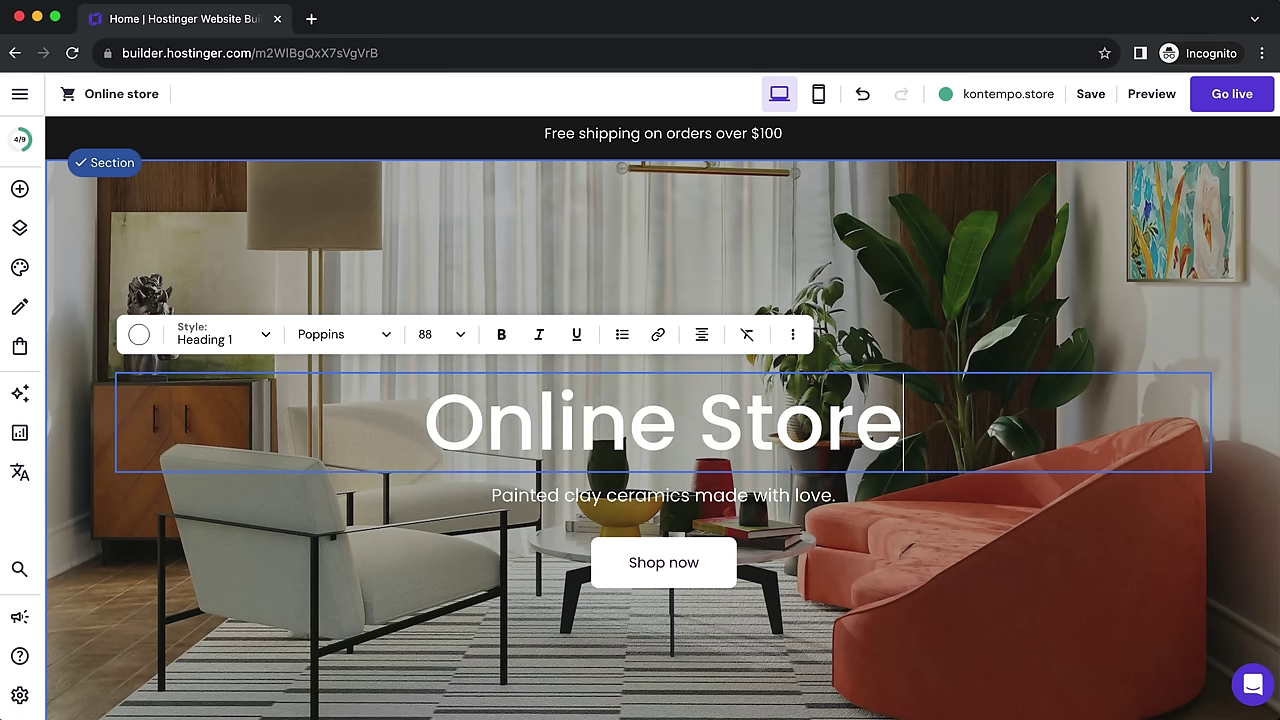
{"action": "left_click", "coordinate": [430, 423]}
{"action": "type", "text": "Creat"}
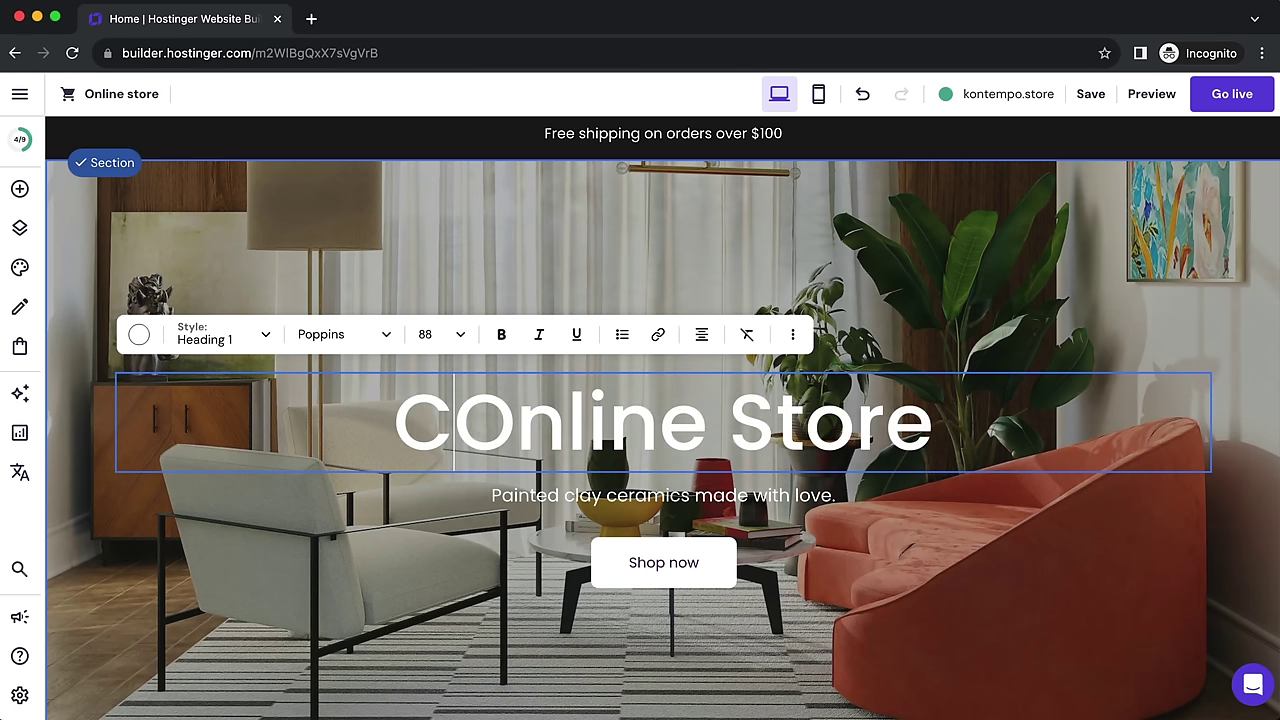
{"action": "type", "text": "e an"}
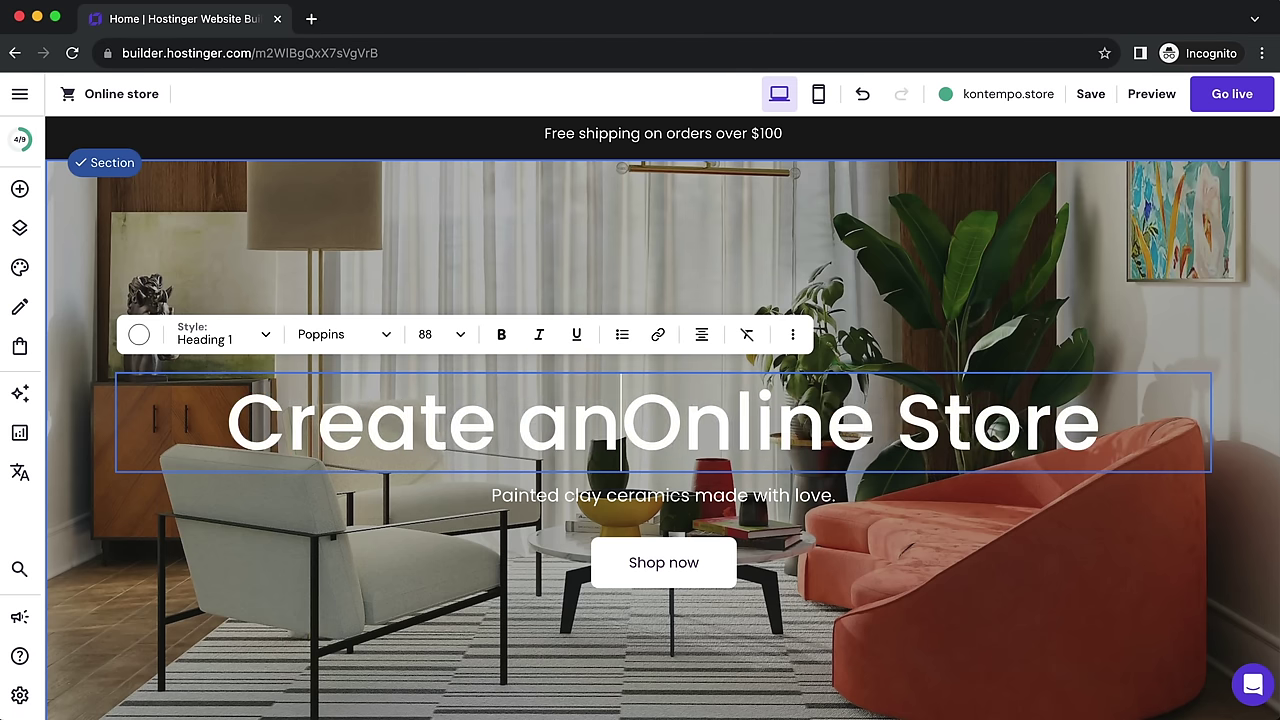
Step: Move the hero subtitle to just above the heading and the "Shop now" button up to just below it
{"action": "left_click", "coordinate": [758, 495]}
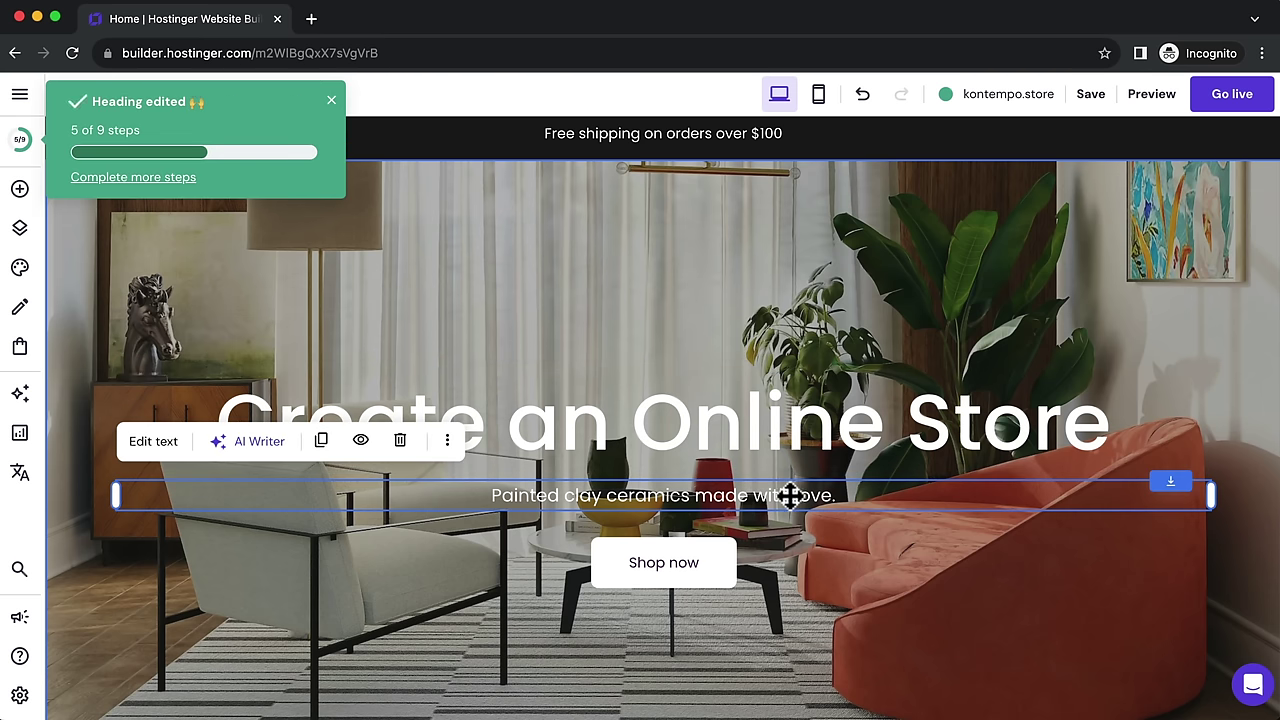
{"action": "left_click_drag", "start_coordinate": [786, 495], "coordinate": [475, 357]}
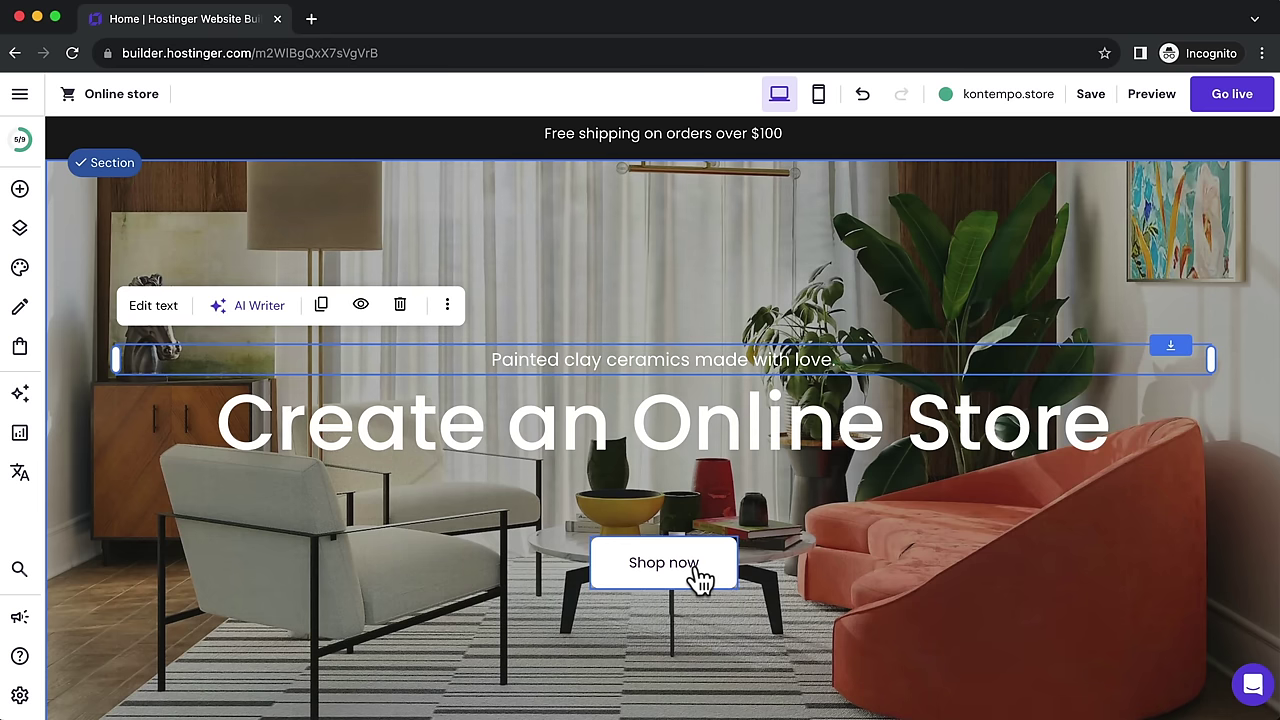
{"action": "left_click_drag", "start_coordinate": [700, 585], "coordinate": [691, 528]}
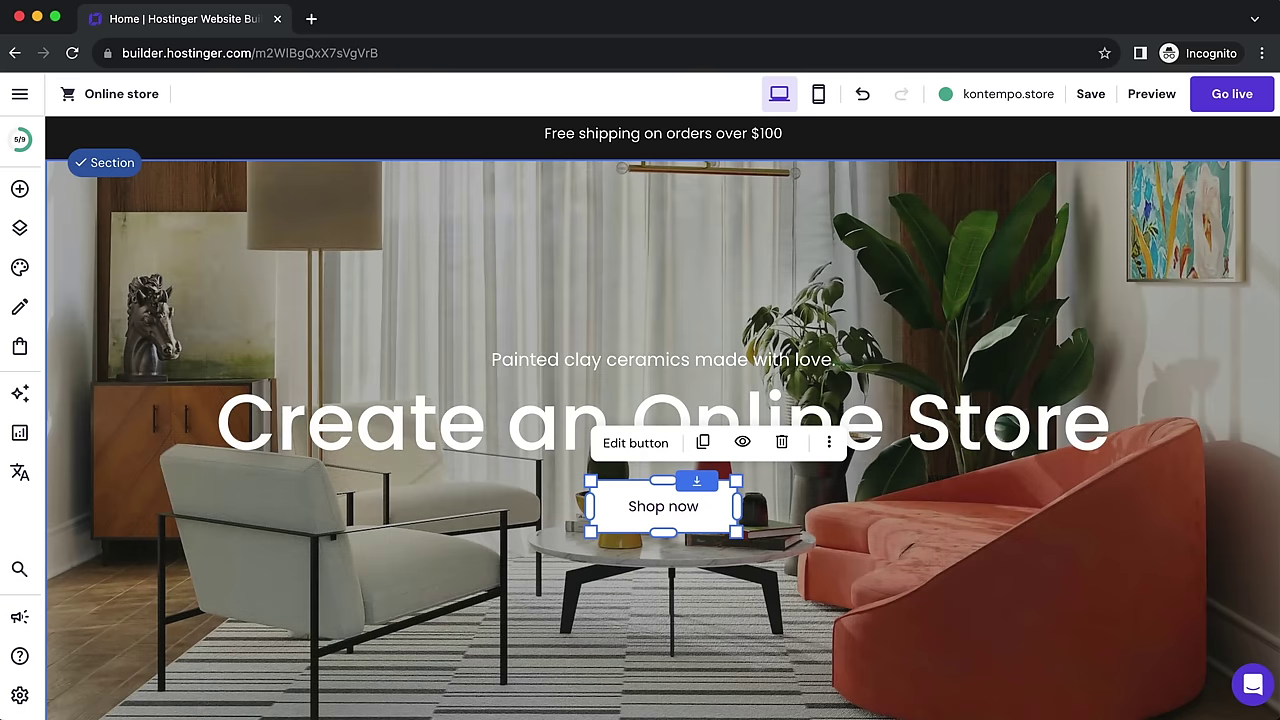
Step: Change the hero button's text to "SHOP NOW" and open the choices for its link destination
{"action": "left_click", "coordinate": [621, 445]}
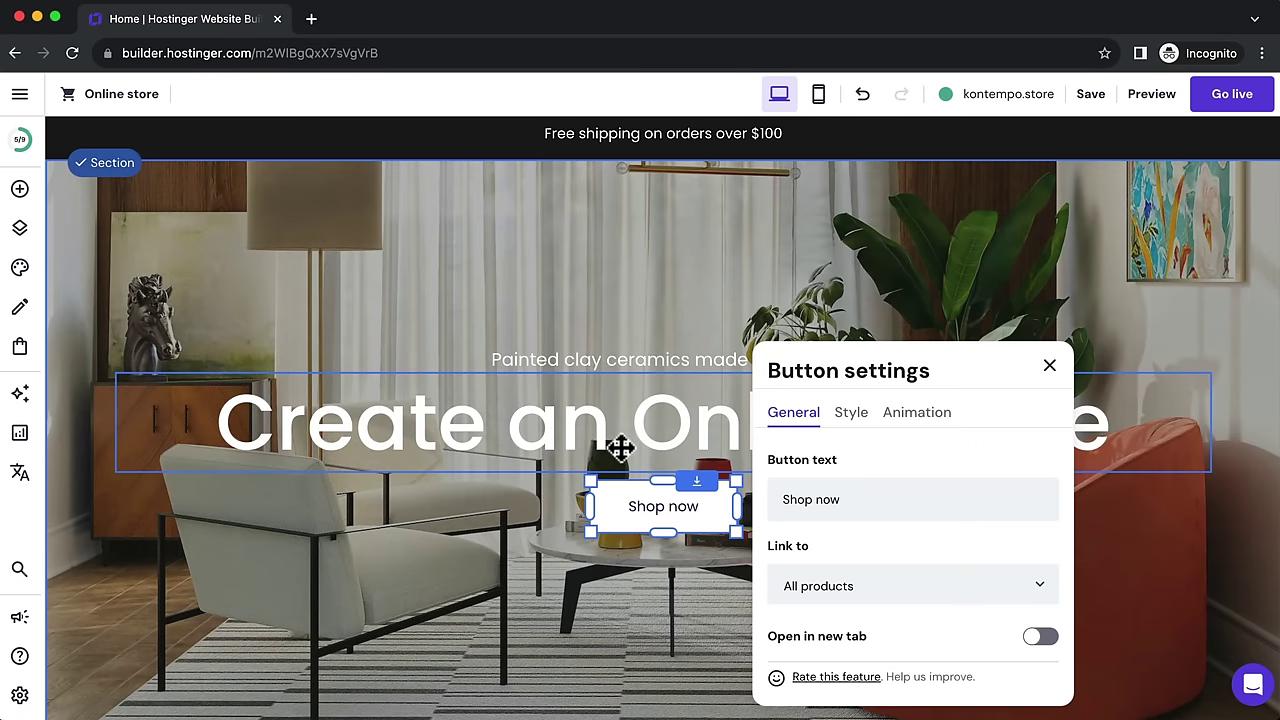
{"action": "left_click_drag", "start_coordinate": [841, 499], "coordinate": [771, 497]}
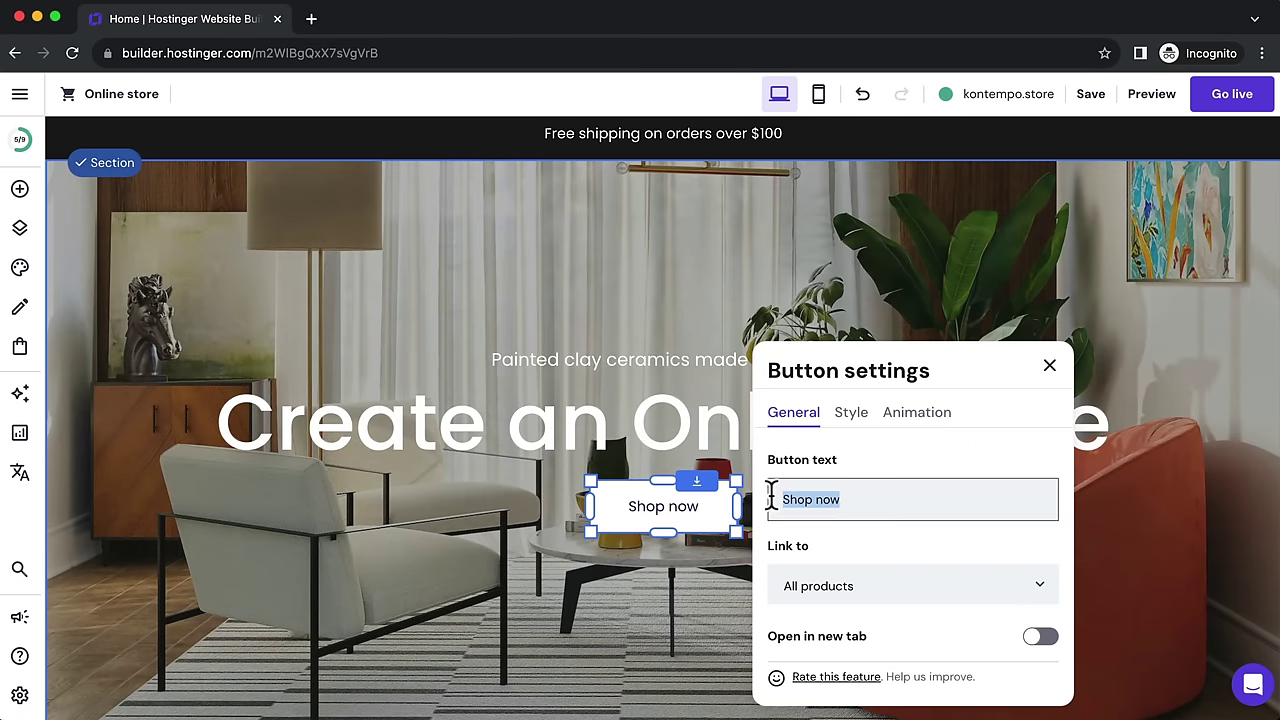
{"action": "type", "text": "SHOP NO"}
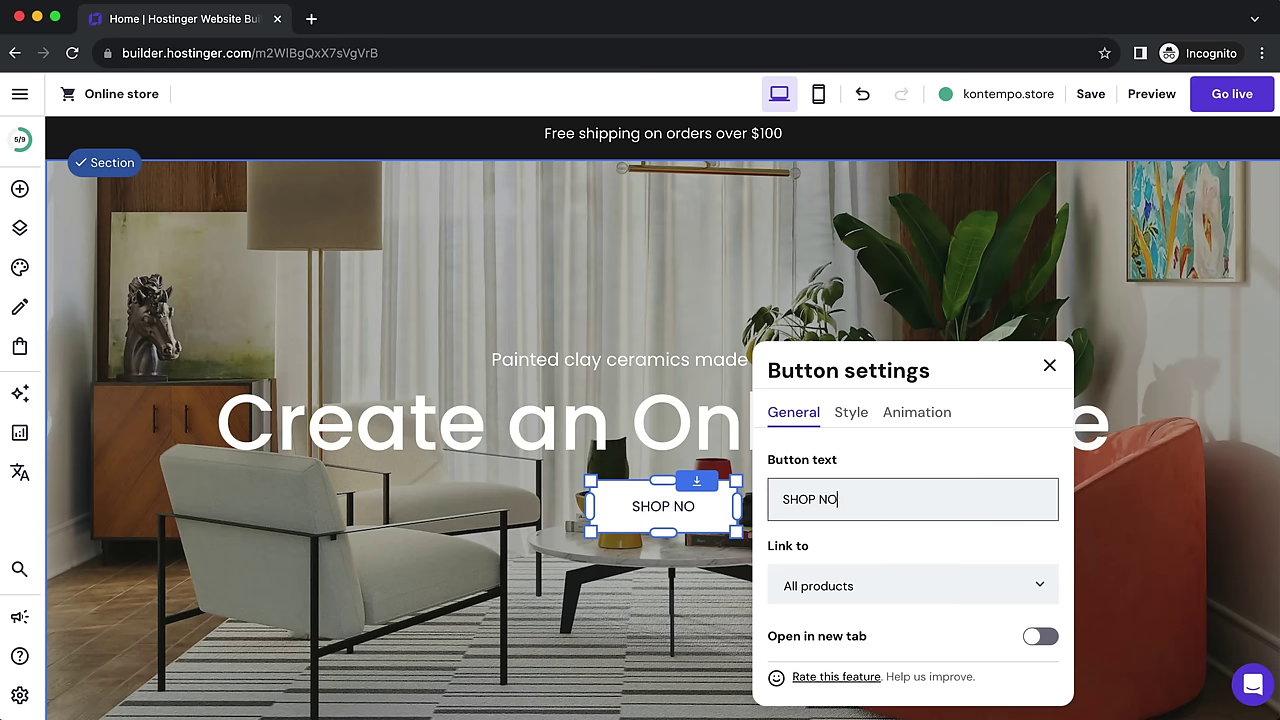
{"action": "type", "text": "W"}
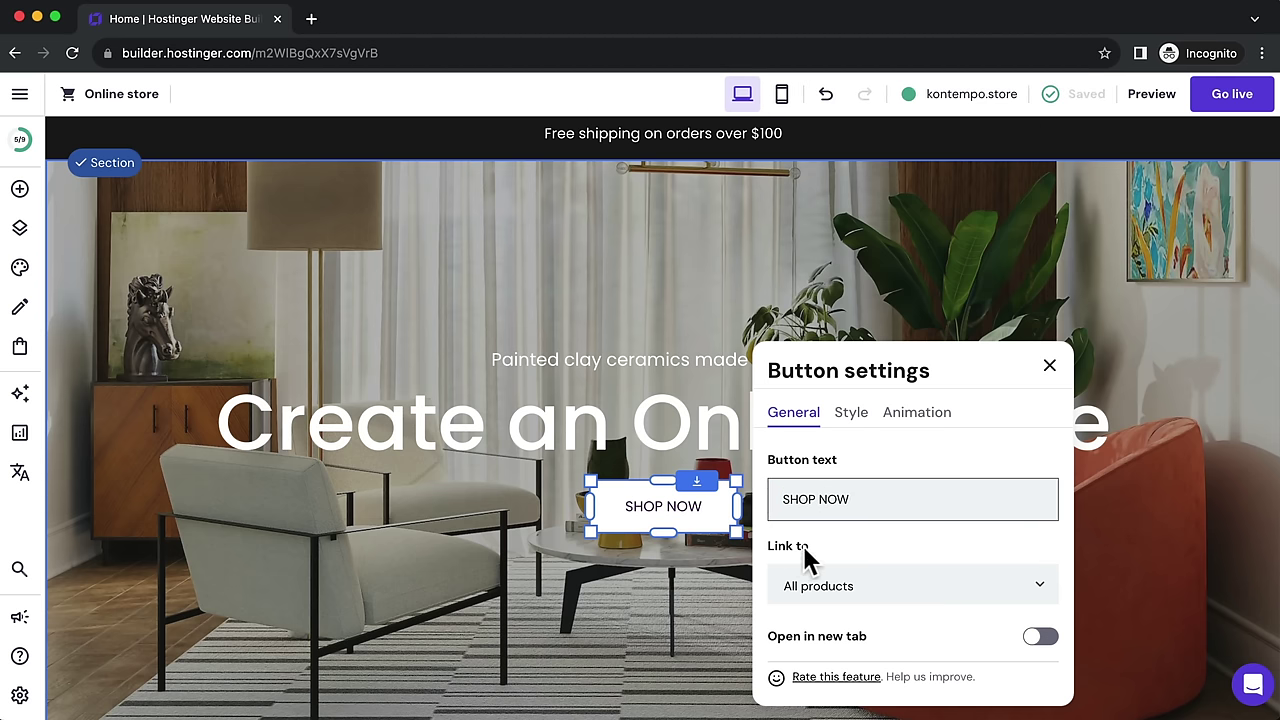
{"action": "scroll", "coordinate": [812, 540], "scroll_direction": "down", "scroll_amount": 1}
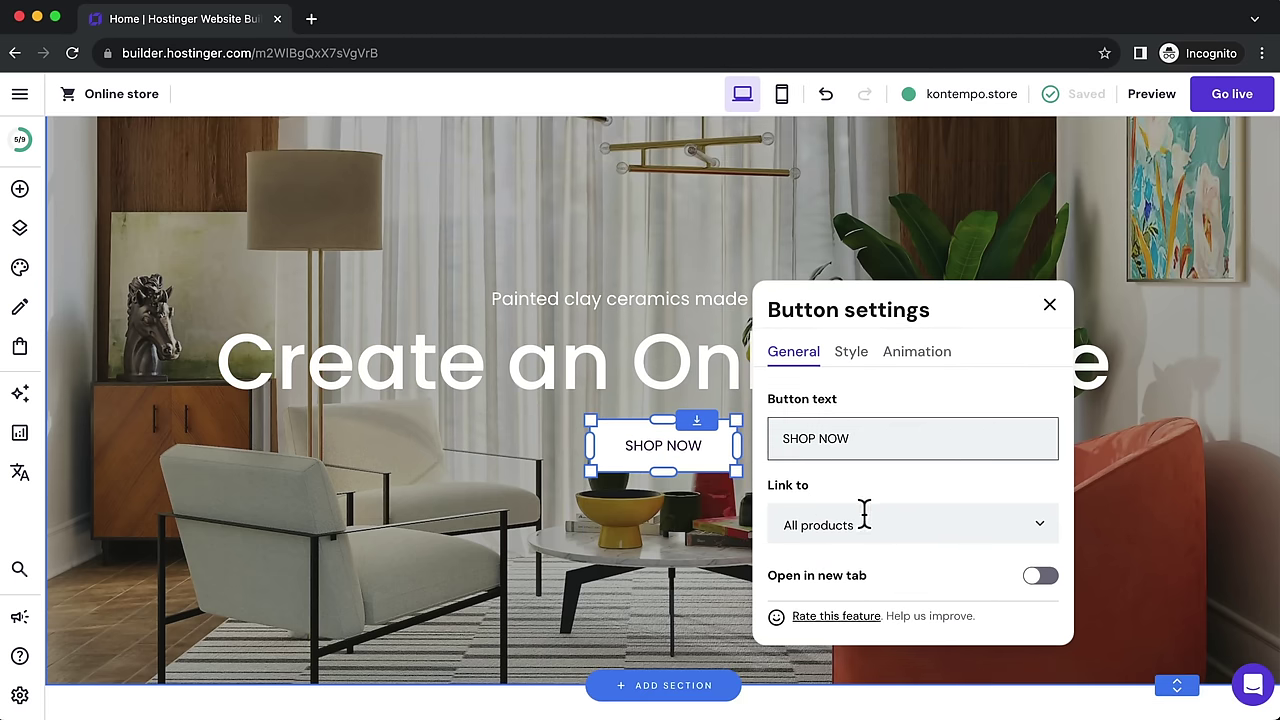
{"action": "left_click", "coordinate": [1042, 523]}
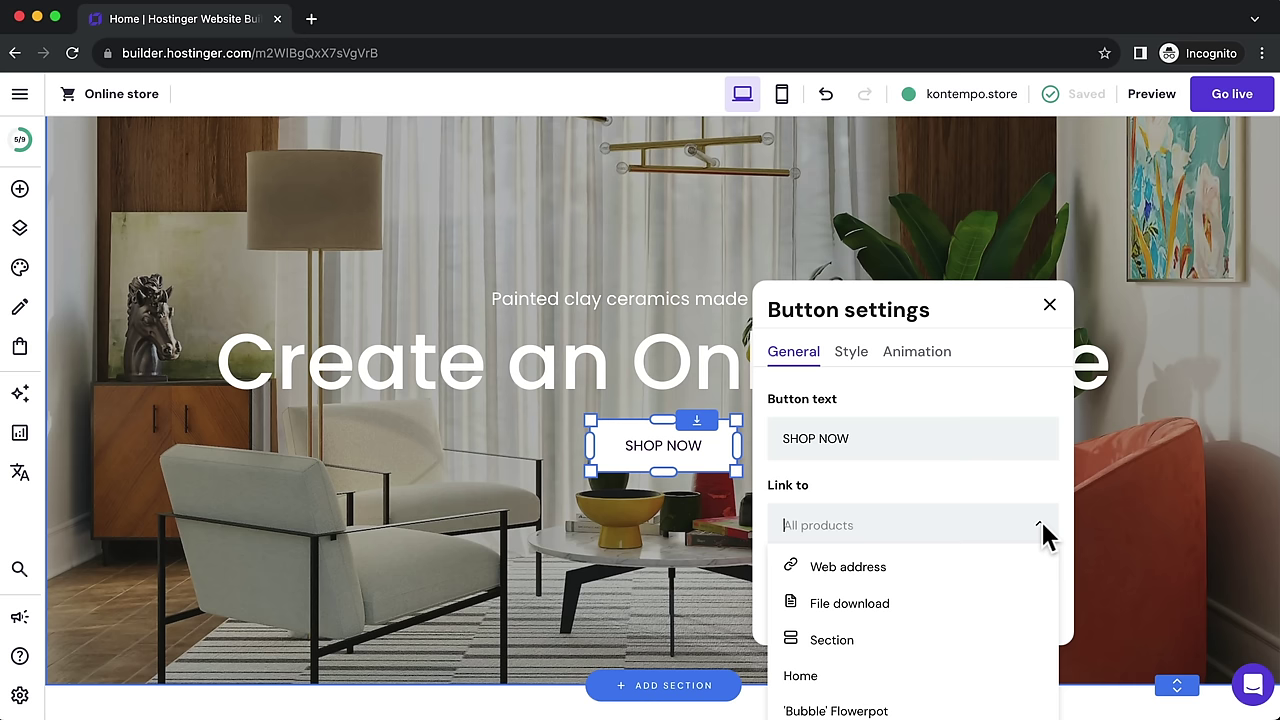
Step: Switch the hero button's link destination to a web address and then to a page section
{"action": "left_click", "coordinate": [843, 572]}
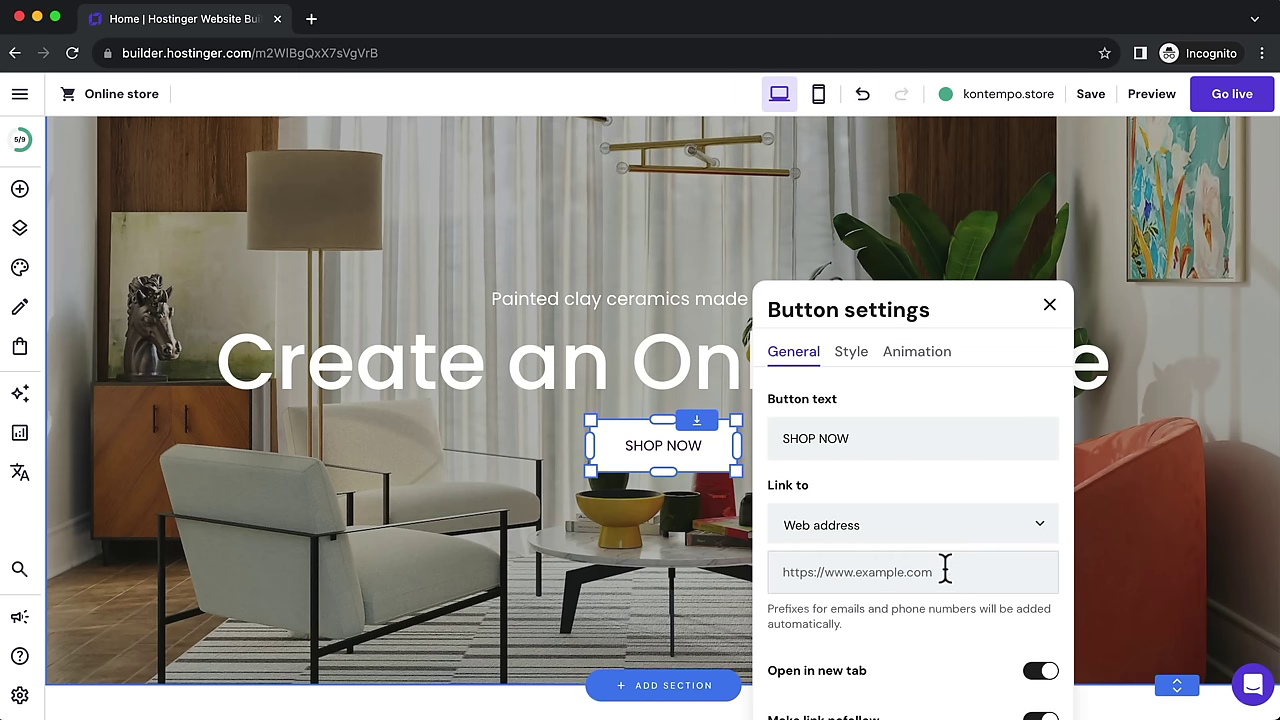
{"action": "left_click", "coordinate": [808, 571]}
{"action": "left_click", "coordinate": [851, 531]}
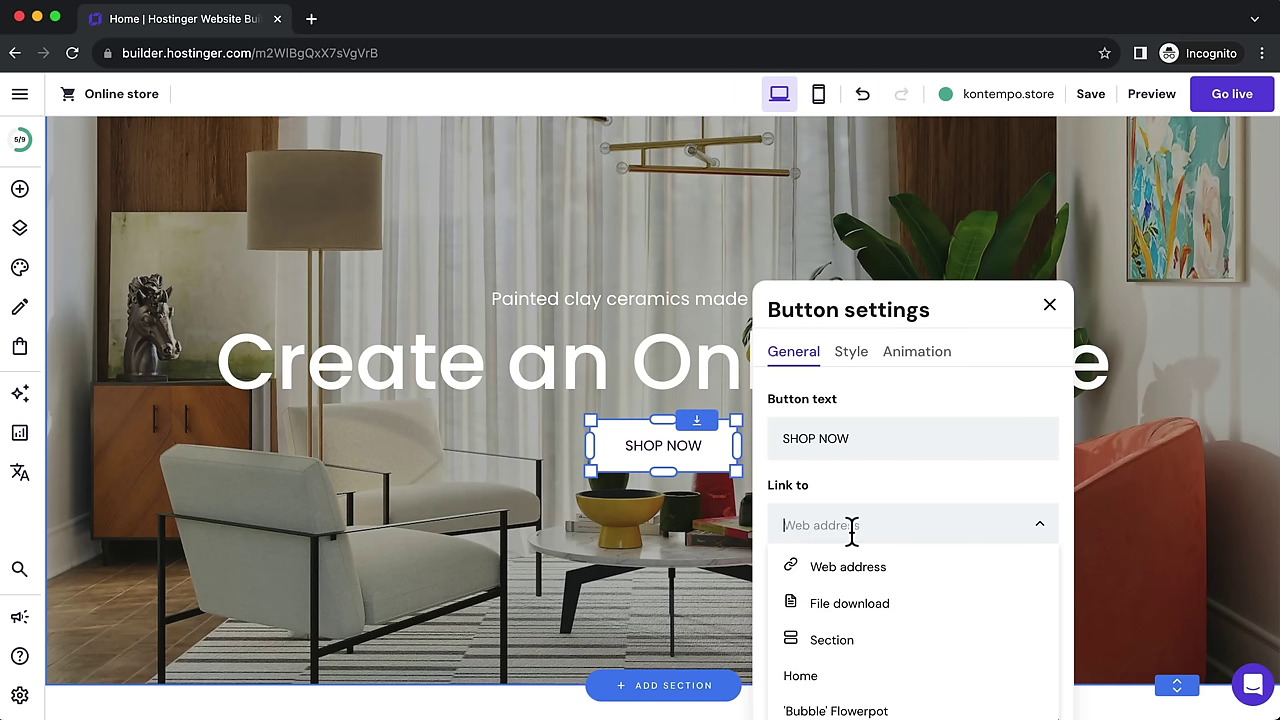
{"action": "scroll", "coordinate": [840, 610], "scroll_direction": "down", "scroll_amount": 1}
{"action": "left_click", "coordinate": [818, 585]}
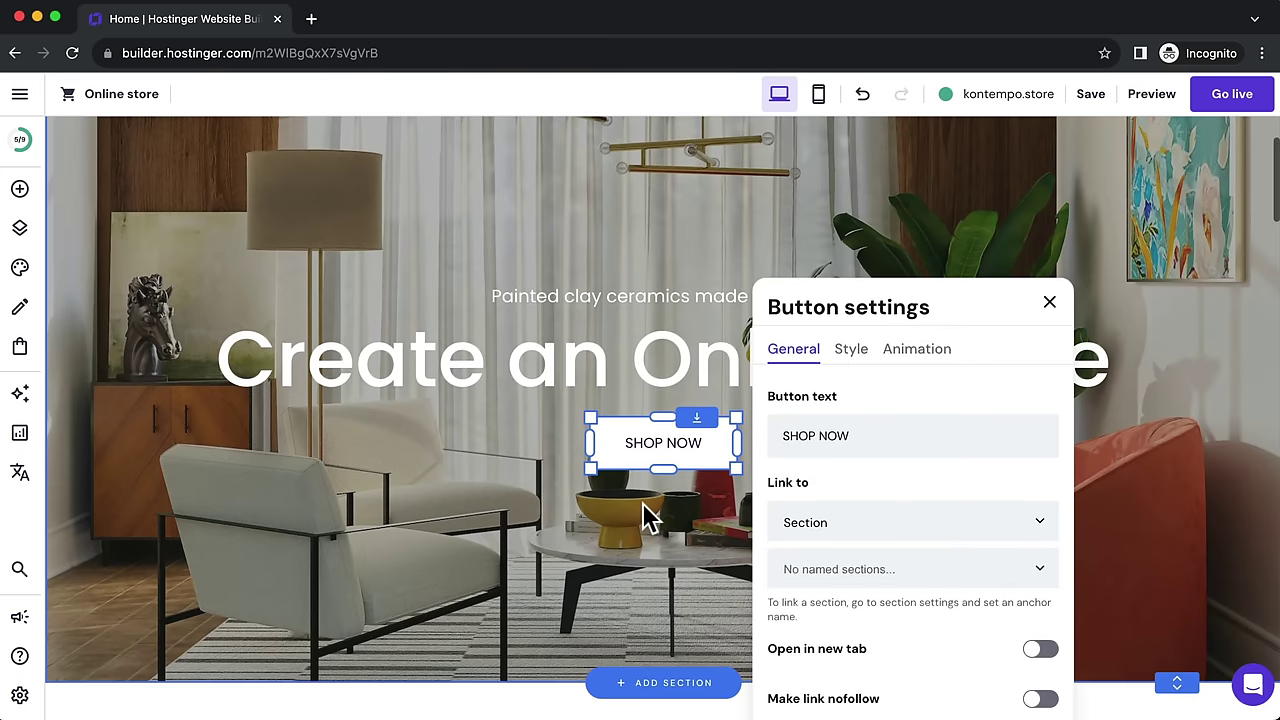
Step: Give the newsletter sign-up section near the page end the anchor name "newsletter" and close its settings
{"action": "scroll", "coordinate": [640, 520], "scroll_direction": "down", "scroll_amount": 20}
{"action": "scroll", "coordinate": [643, 520], "scroll_direction": "up", "scroll_amount": 3}
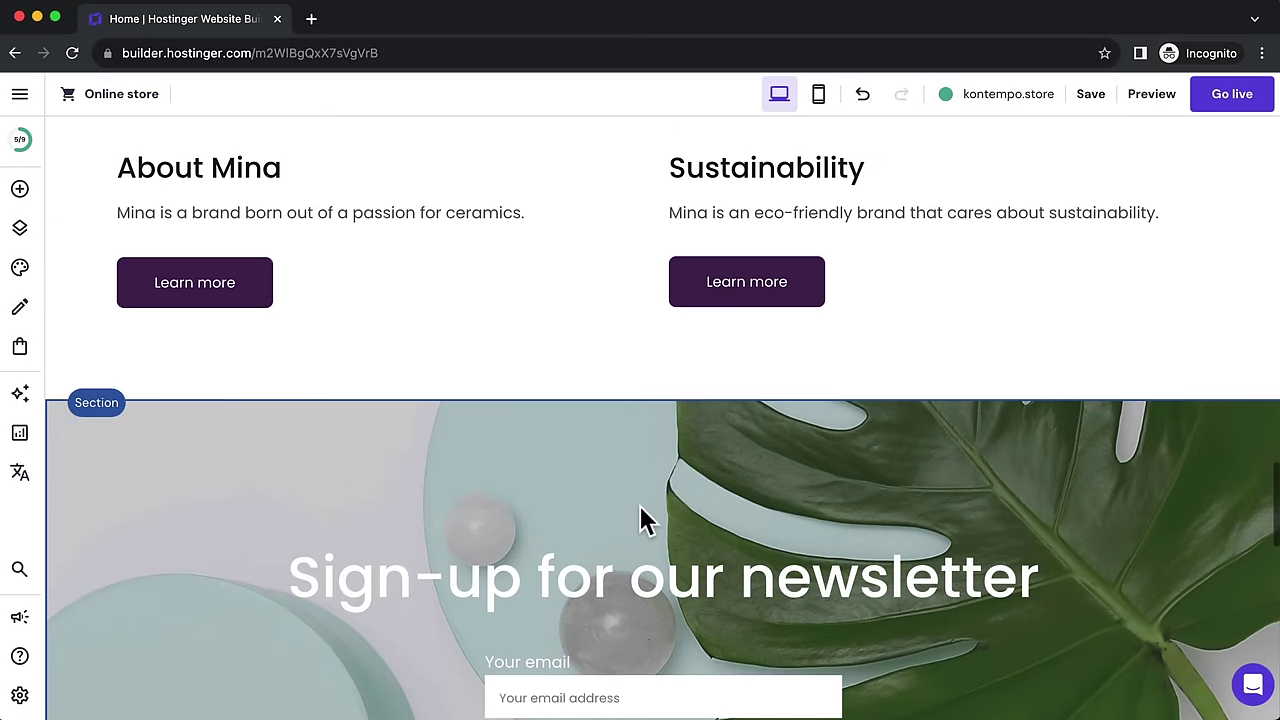
{"action": "scroll", "coordinate": [643, 516], "scroll_direction": "down", "scroll_amount": 1}
{"action": "left_click", "coordinate": [397, 410]}
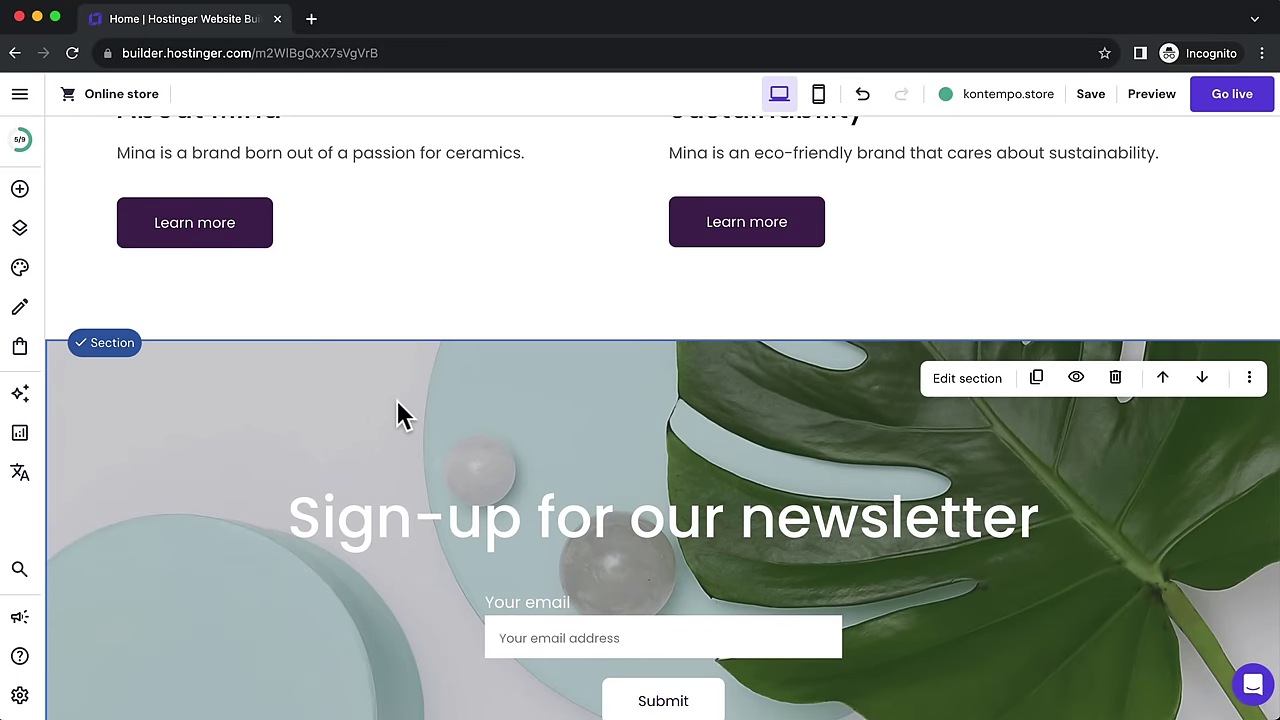
{"action": "left_click", "coordinate": [943, 385]}
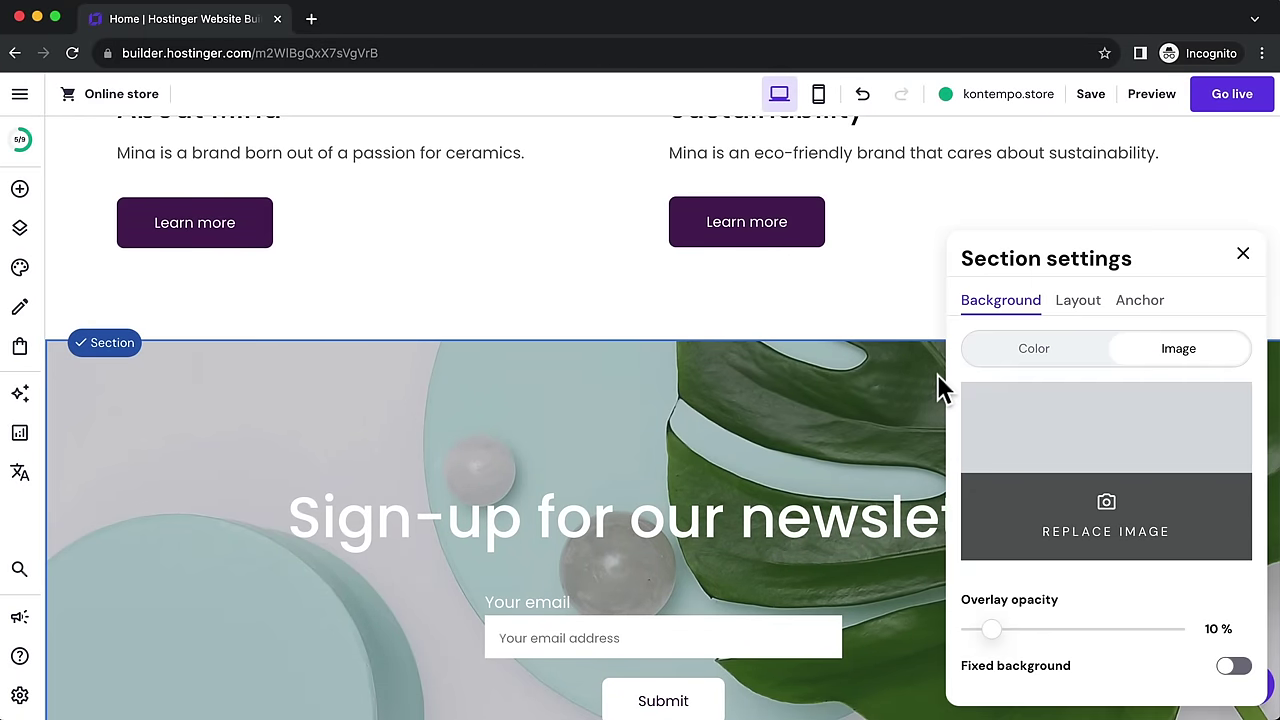
{"action": "left_click", "coordinate": [1145, 303]}
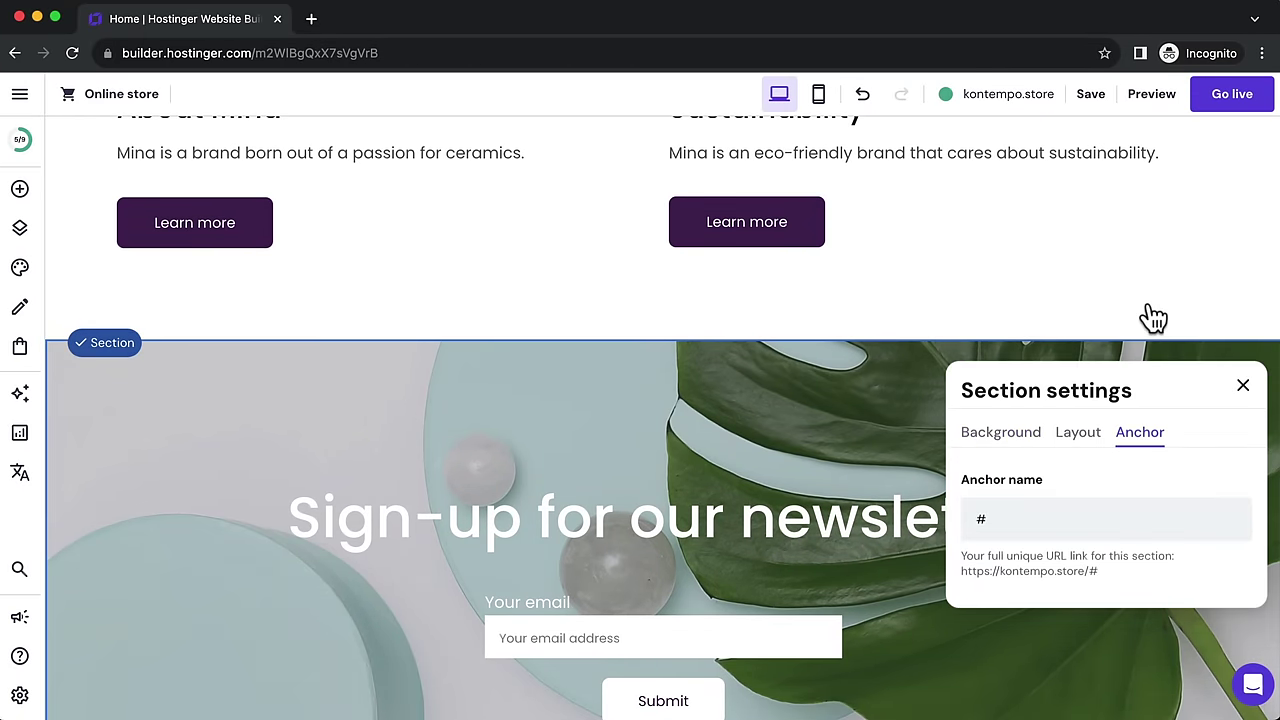
{"action": "left_click", "coordinate": [1030, 516]}
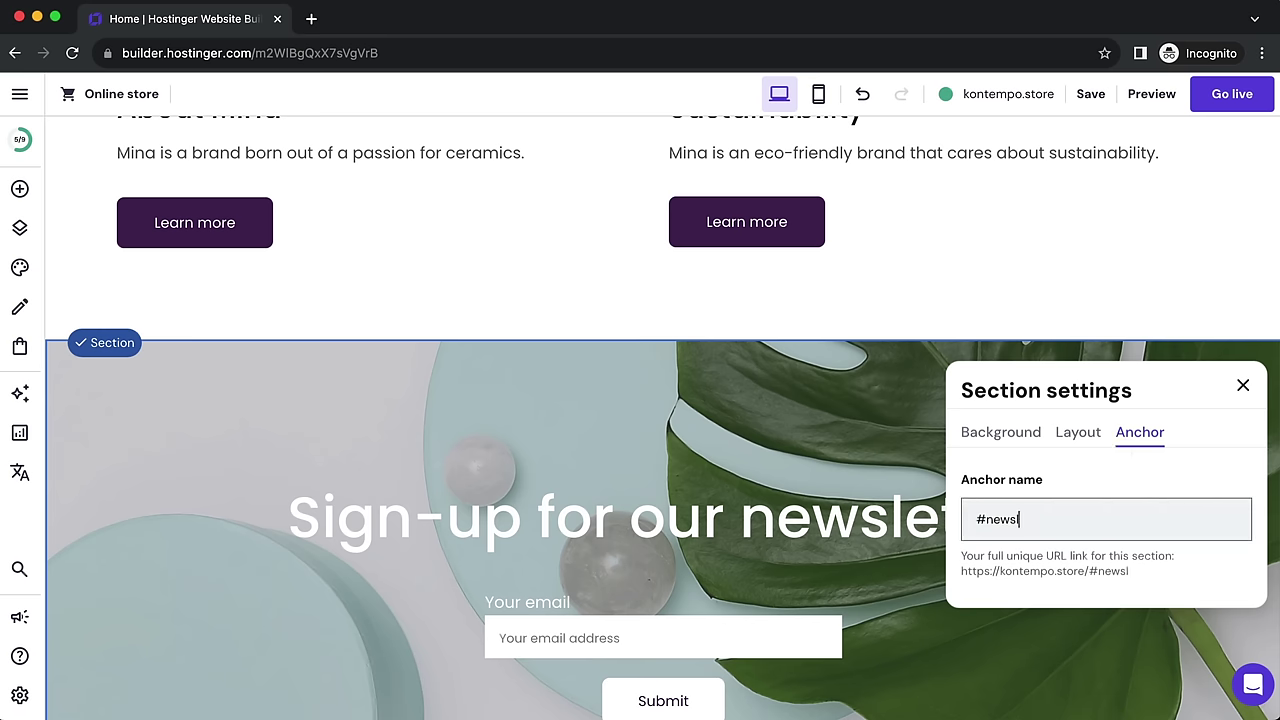
{"action": "triple_click", "coordinate": [1030, 519]}
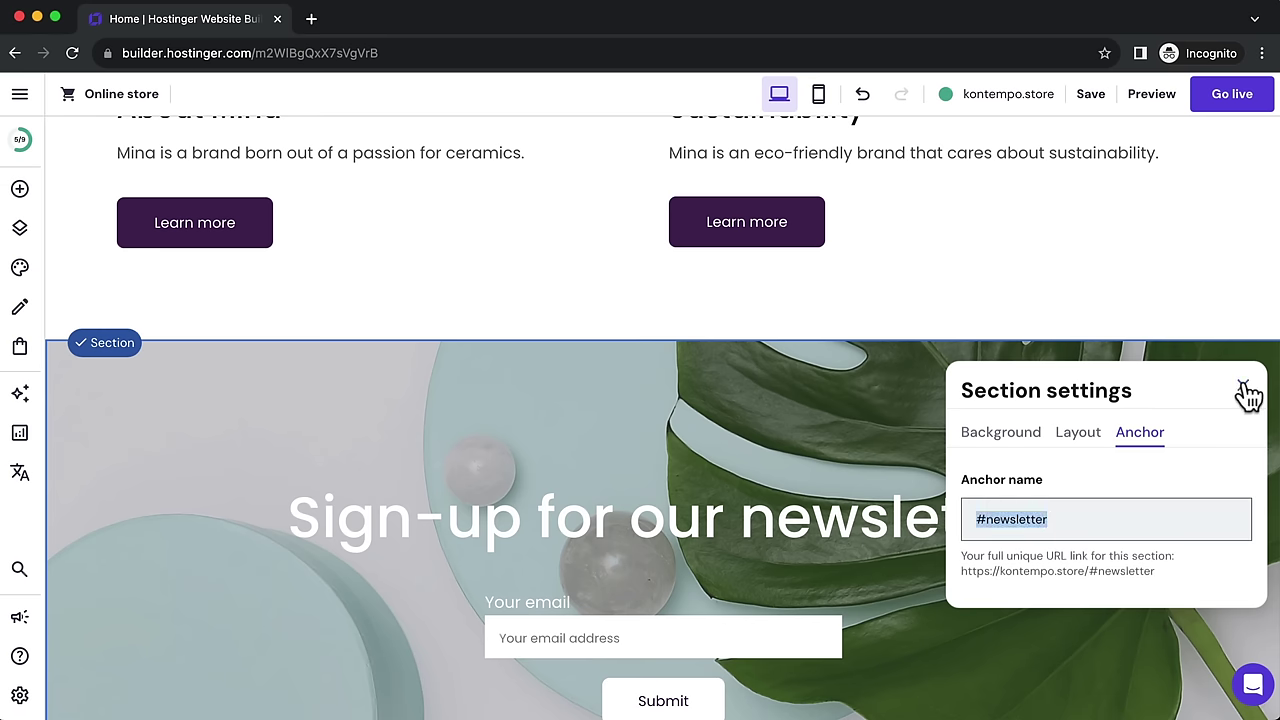
{"action": "left_click", "coordinate": [1243, 387]}
Step: Link the hero "SHOP NOW" button to the newsletter section of the Home page
{"action": "scroll", "coordinate": [1168, 406], "scroll_direction": "up", "scroll_amount": 5}
{"action": "scroll", "coordinate": [1171, 410], "scroll_direction": "up", "scroll_amount": 10}
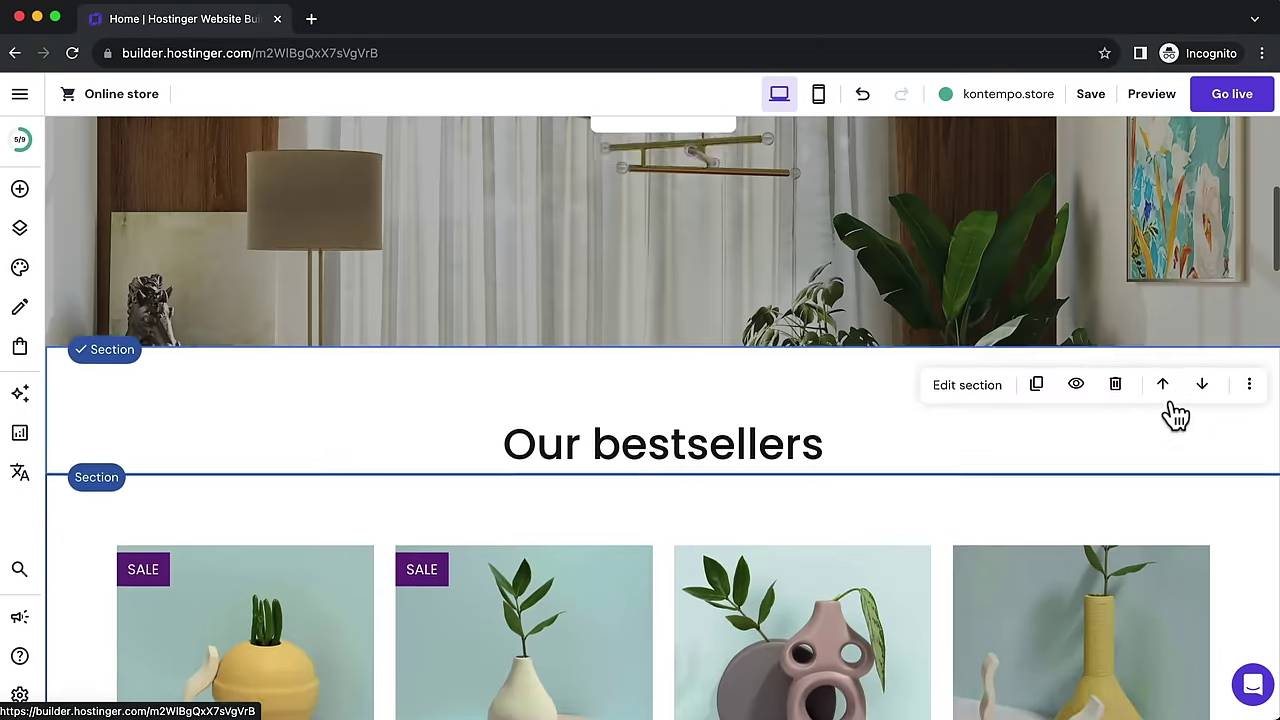
{"action": "left_click", "coordinate": [720, 390]}
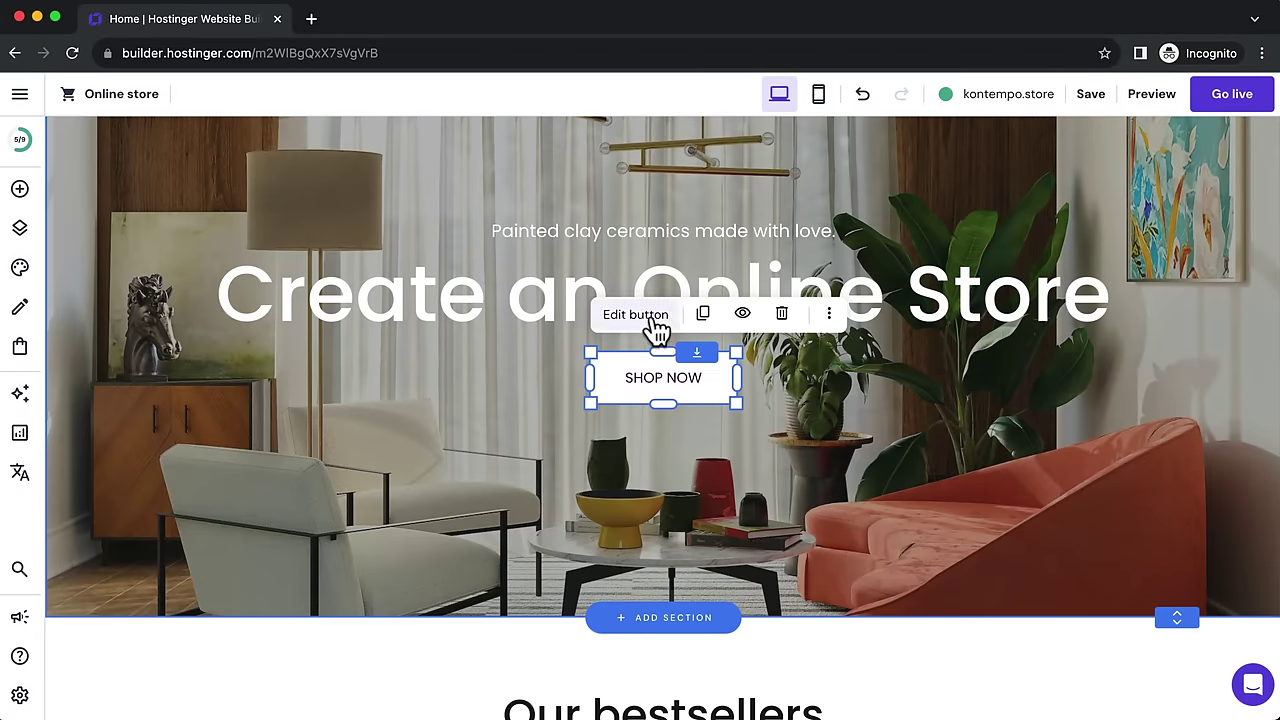
{"action": "left_click", "coordinate": [653, 318]}
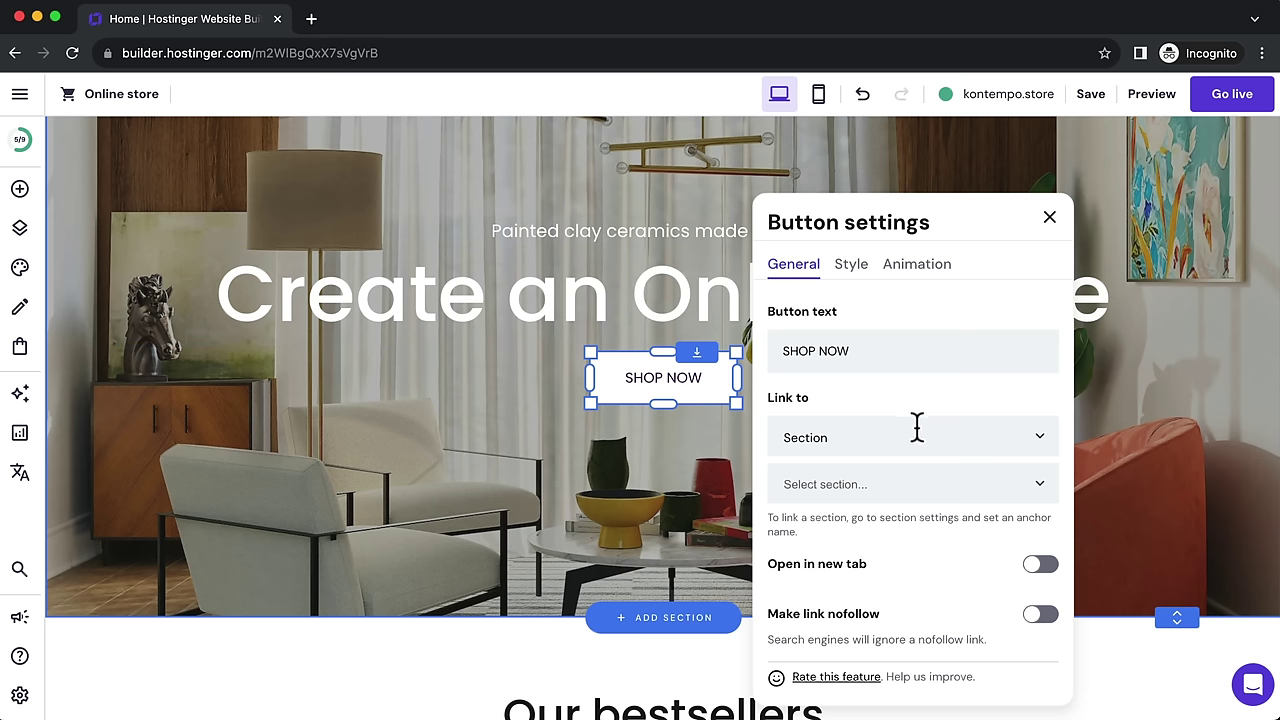
{"action": "left_click", "coordinate": [1044, 481]}
{"action": "left_click", "coordinate": [936, 533]}
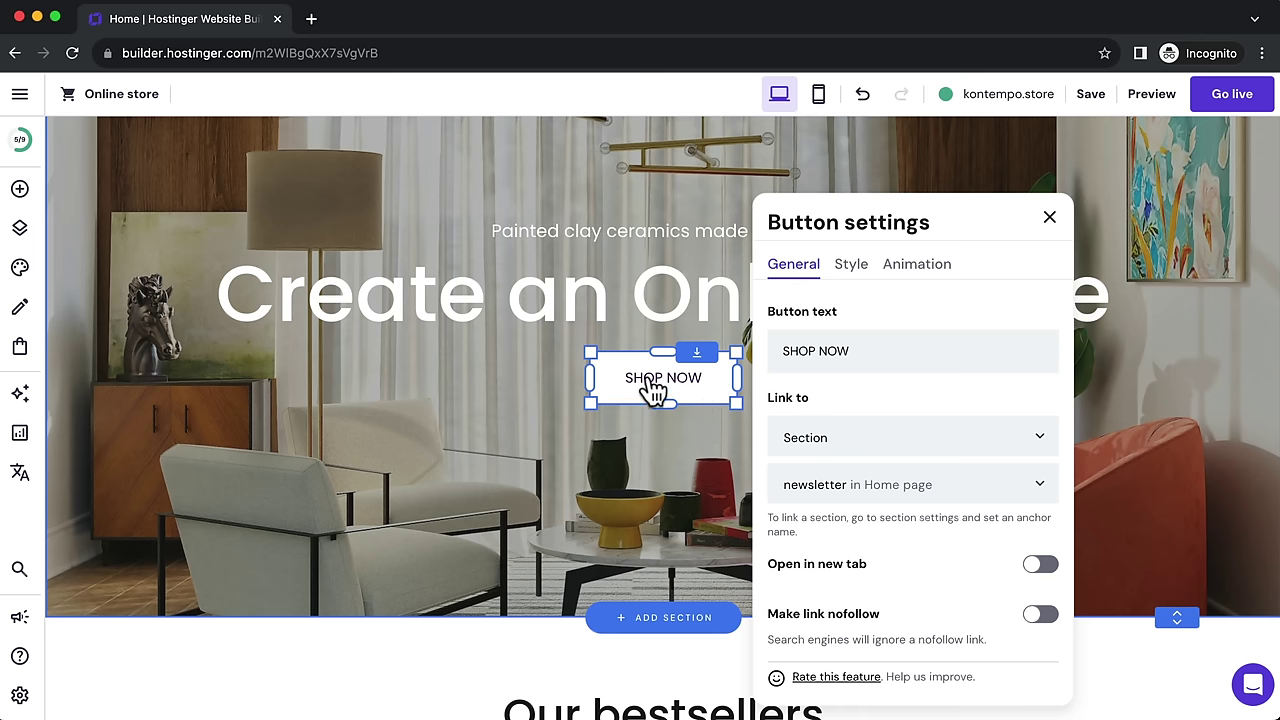
Step: Set the "SHOP NOW" button's link destination to the All products page
{"action": "left_click", "coordinate": [1014, 438]}
{"action": "scroll", "coordinate": [916, 556], "scroll_direction": "down", "scroll_amount": 5}
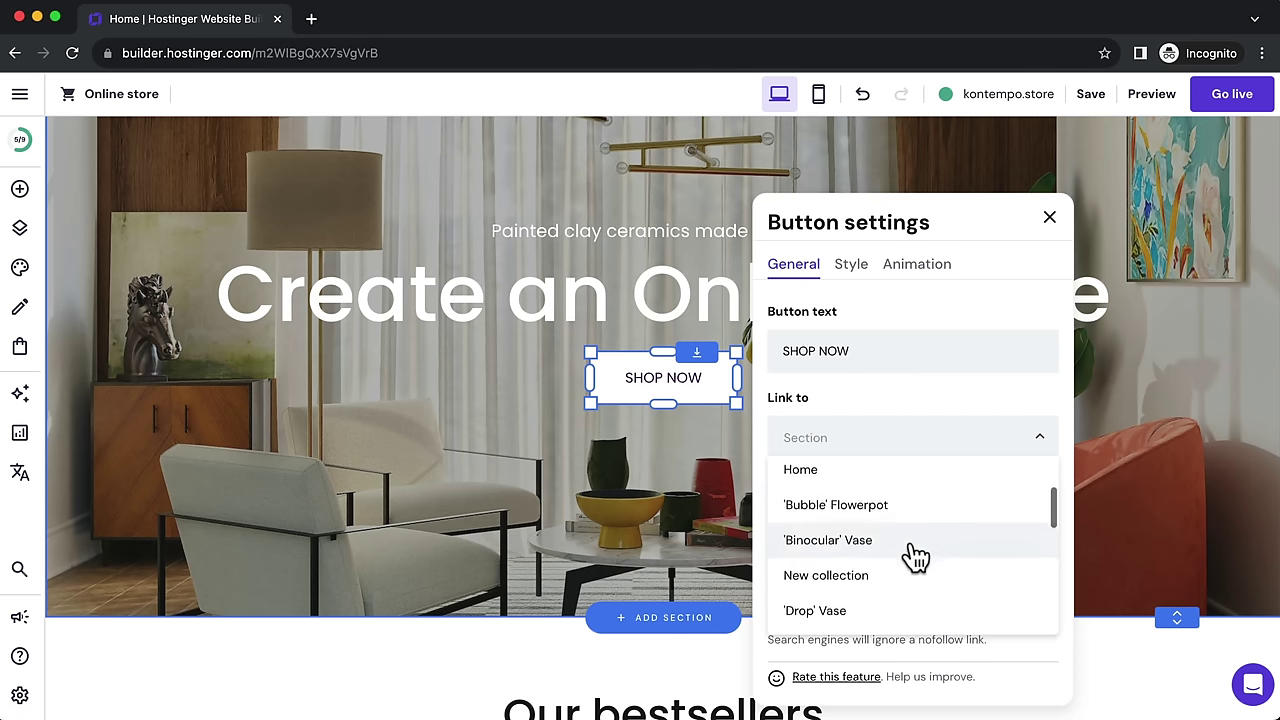
{"action": "scroll", "coordinate": [916, 556], "scroll_direction": "down", "scroll_amount": 5}
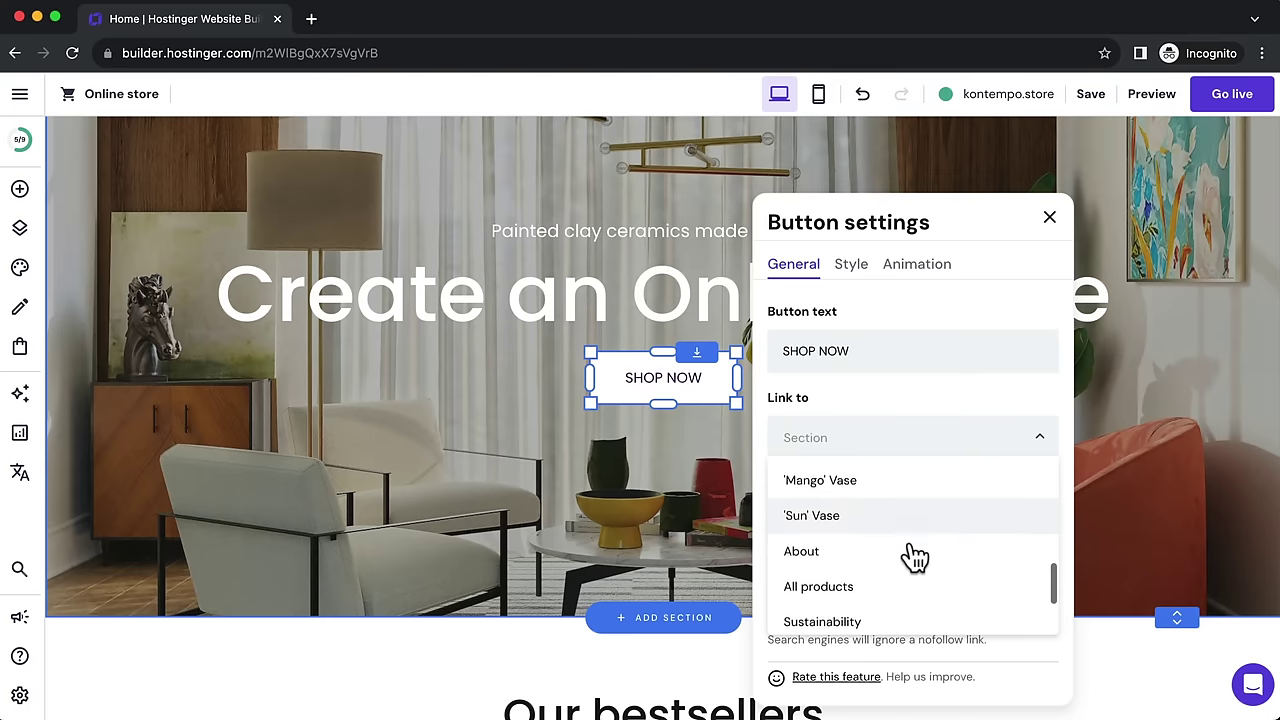
{"action": "left_click", "coordinate": [834, 548]}
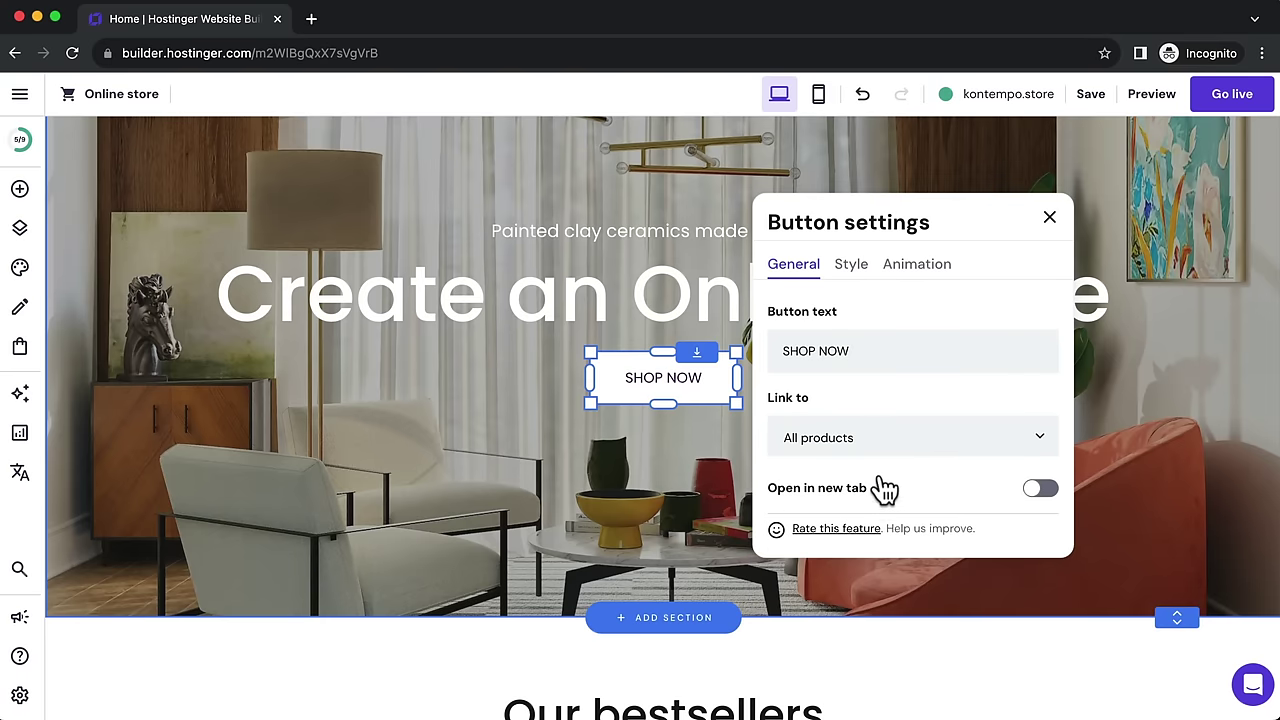
Step: Style the hero button's normal state with the dark purple fill #4d2c57 and white #ffffff text
{"action": "left_click", "coordinate": [851, 266]}
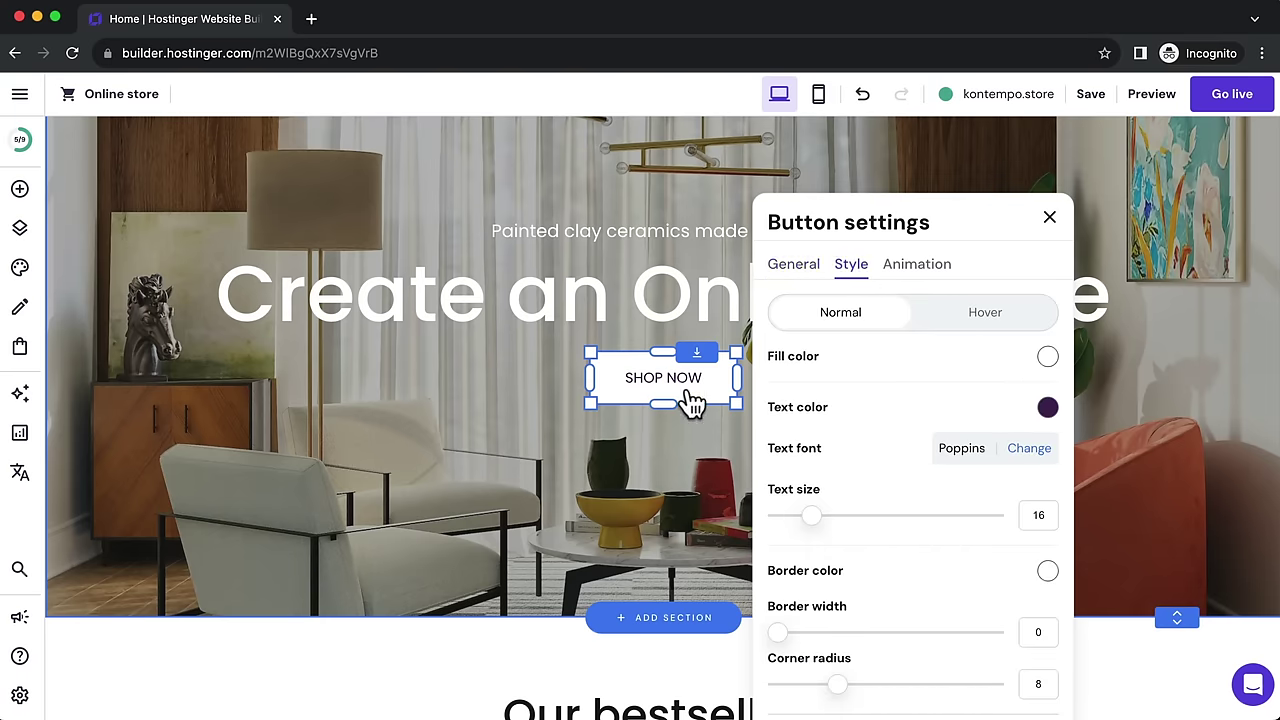
{"action": "left_click", "coordinate": [1047, 359]}
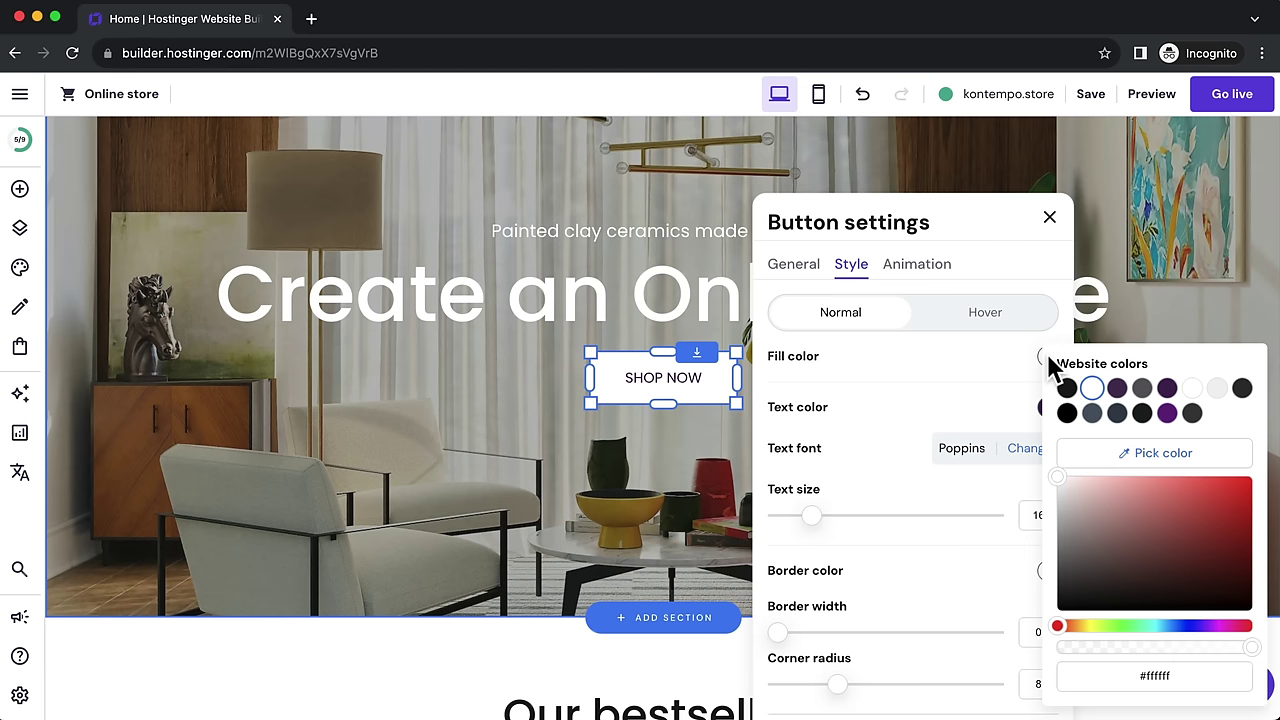
{"action": "left_click", "coordinate": [1117, 393]}
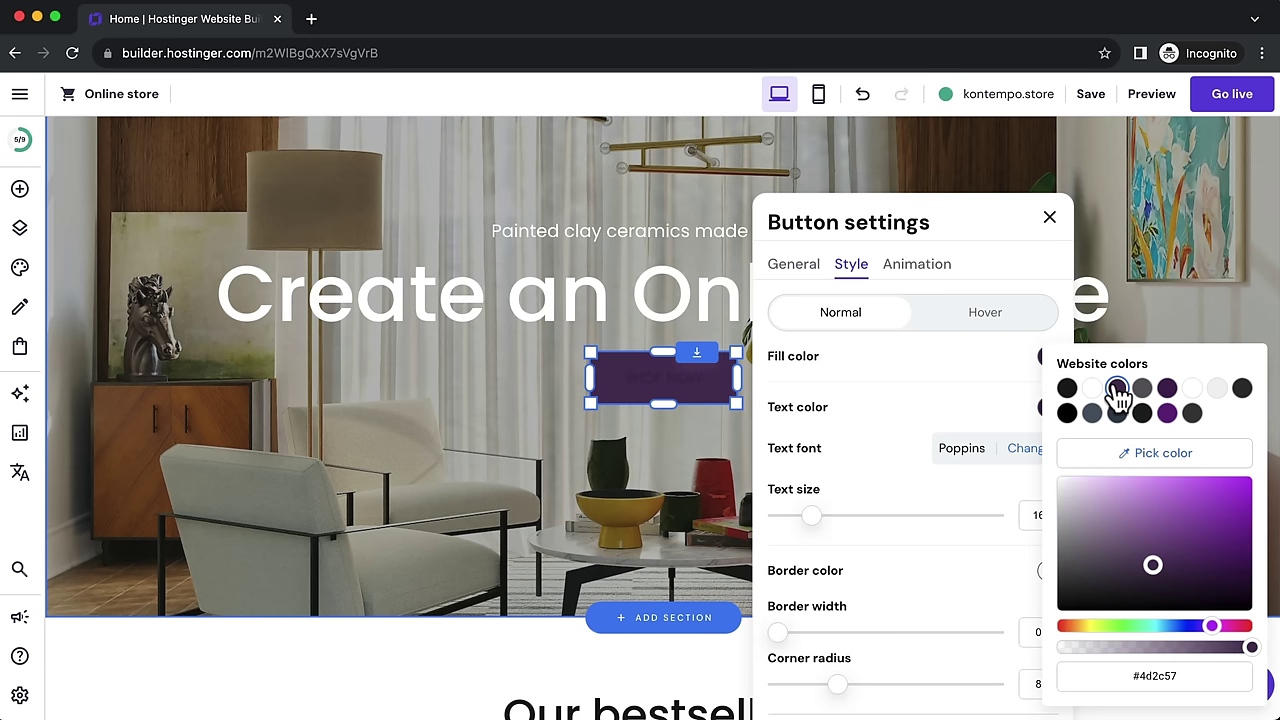
{"action": "left_click", "coordinate": [931, 386]}
{"action": "left_click", "coordinate": [1047, 410]}
{"action": "left_click", "coordinate": [1092, 389]}
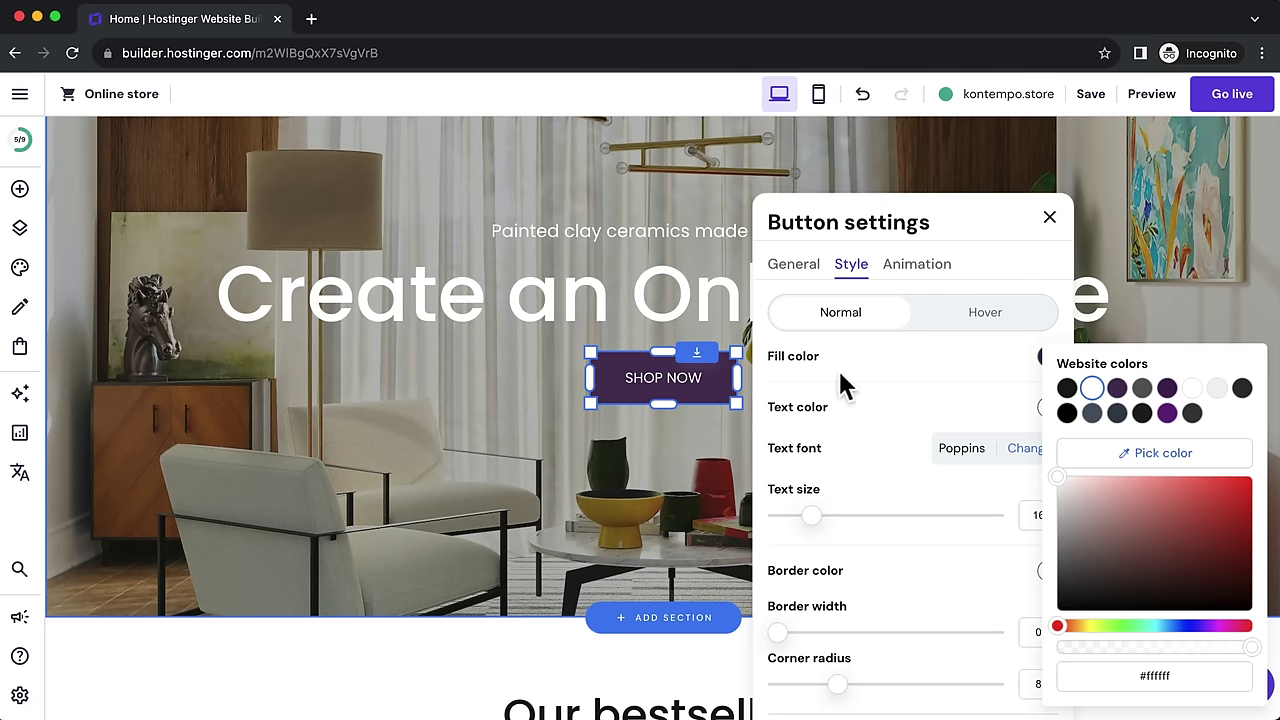
Step: Review the hero button's hover colors, set its animation to Fade and close the button settings
{"action": "left_click", "coordinate": [975, 318]}
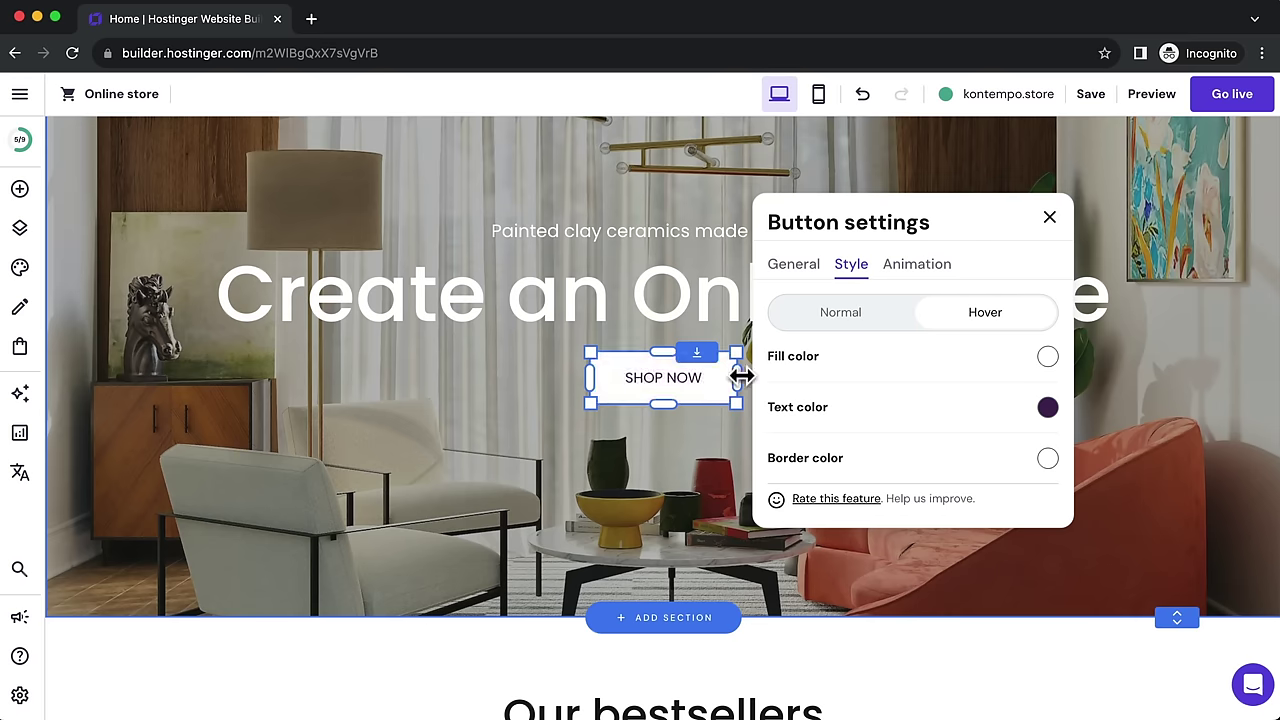
{"action": "left_click", "coordinate": [885, 272]}
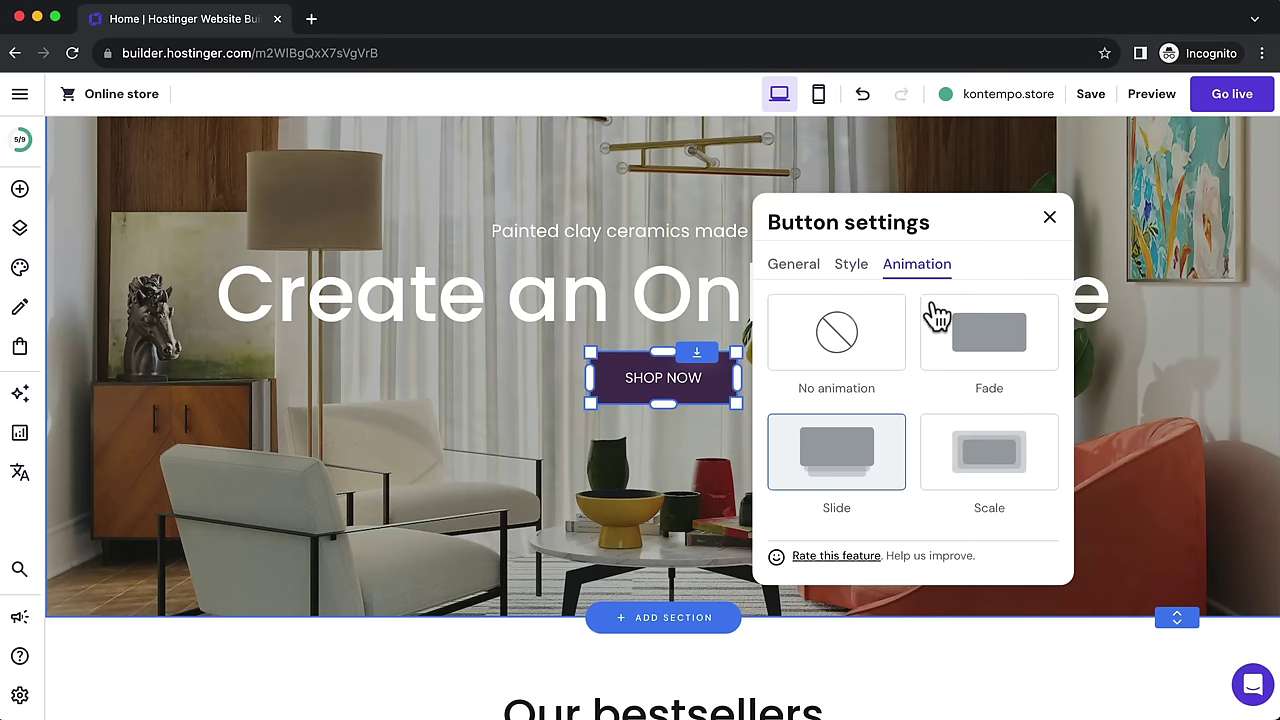
{"action": "left_click", "coordinate": [966, 352]}
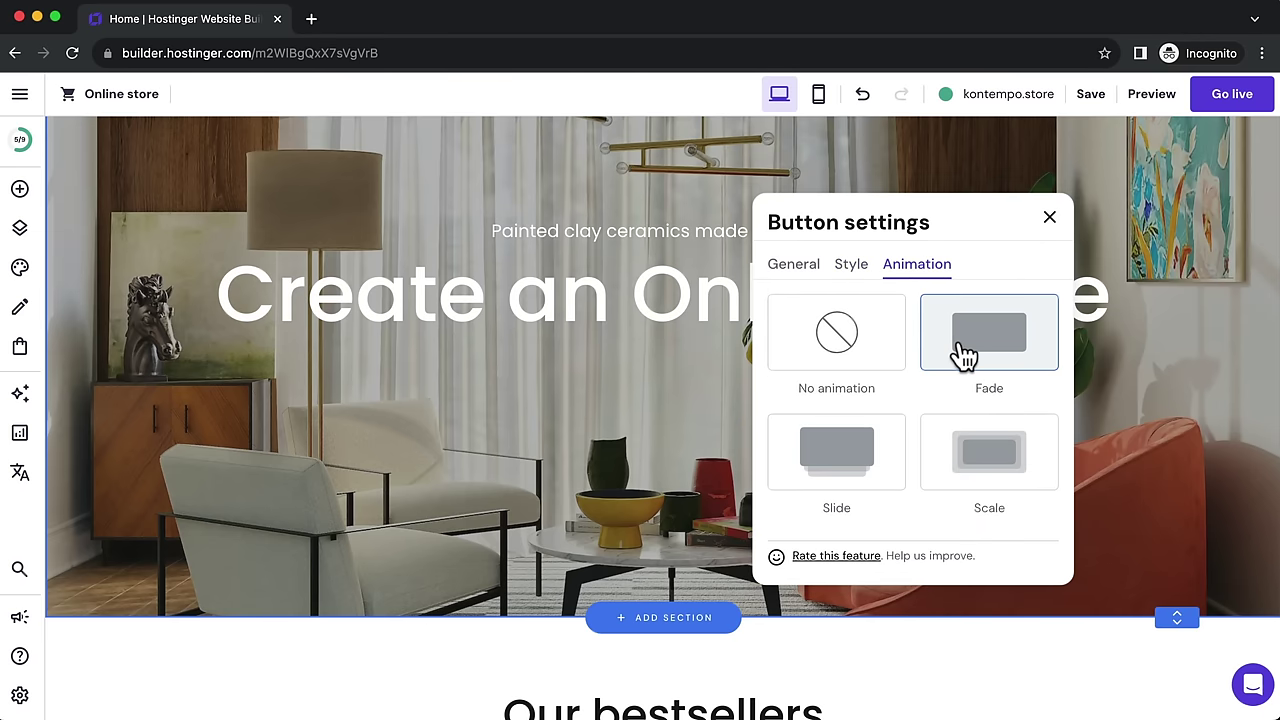
{"action": "left_click", "coordinate": [1050, 226]}
Step: Try out a different height for the hero section and return it to its original size
{"action": "scroll", "coordinate": [995, 380], "scroll_direction": "up", "scroll_amount": 3}
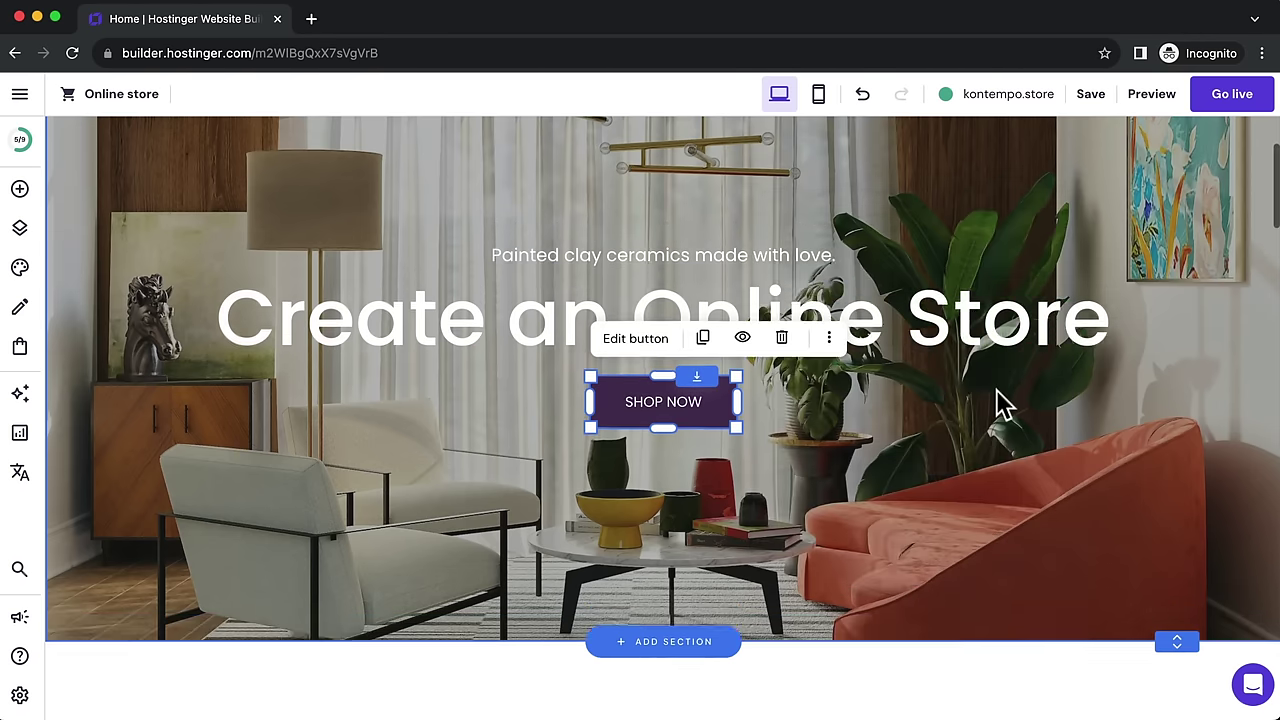
{"action": "scroll", "coordinate": [995, 390], "scroll_direction": "up", "scroll_amount": 2}
{"action": "scroll", "coordinate": [995, 390], "scroll_direction": "down", "scroll_amount": 5}
{"action": "scroll", "coordinate": [995, 390], "scroll_direction": "up", "scroll_amount": 4}
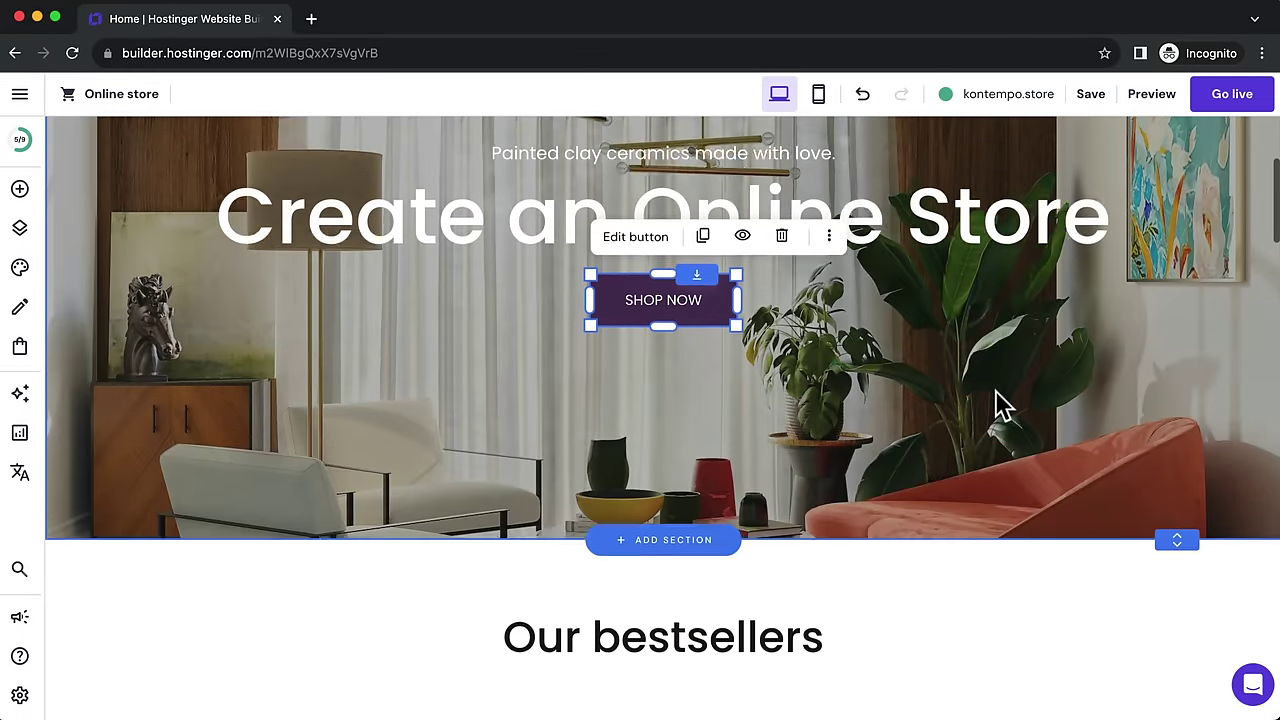
{"action": "scroll", "coordinate": [995, 405], "scroll_direction": "down", "scroll_amount": 1}
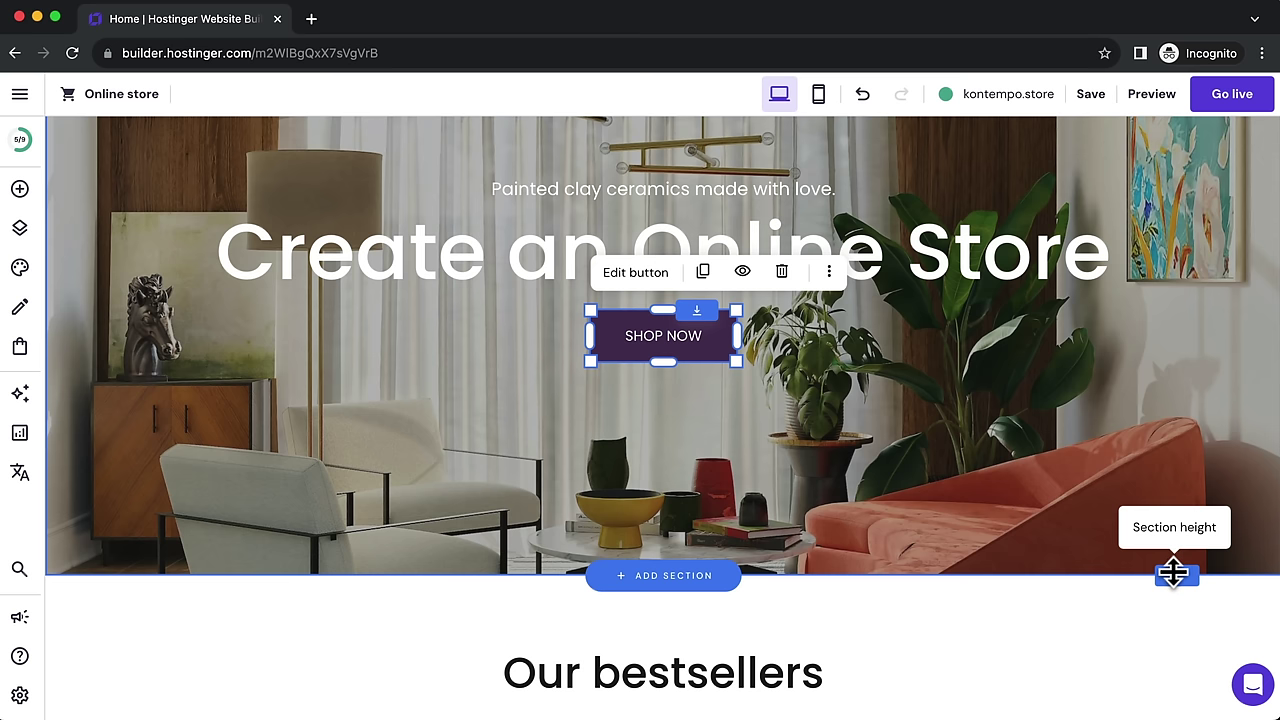
{"action": "left_click_drag", "start_coordinate": [1174, 575], "coordinate": [1129, 440]}
{"action": "mouse_move", "coordinate": [1131, 575]}
{"action": "left_mouse_down"}
{"action": "mouse_move", "coordinate": [1109, 466]}
{"action": "mouse_move", "coordinate": [1107, 583]}
{"action": "mouse_move", "coordinate": [1113, 563]}
{"action": "left_mouse_up"}
Step: Move the "Our bestsellers" heading section below the product section and back up above it
{"action": "scroll", "coordinate": [1020, 460], "scroll_direction": "up", "scroll_amount": 2}
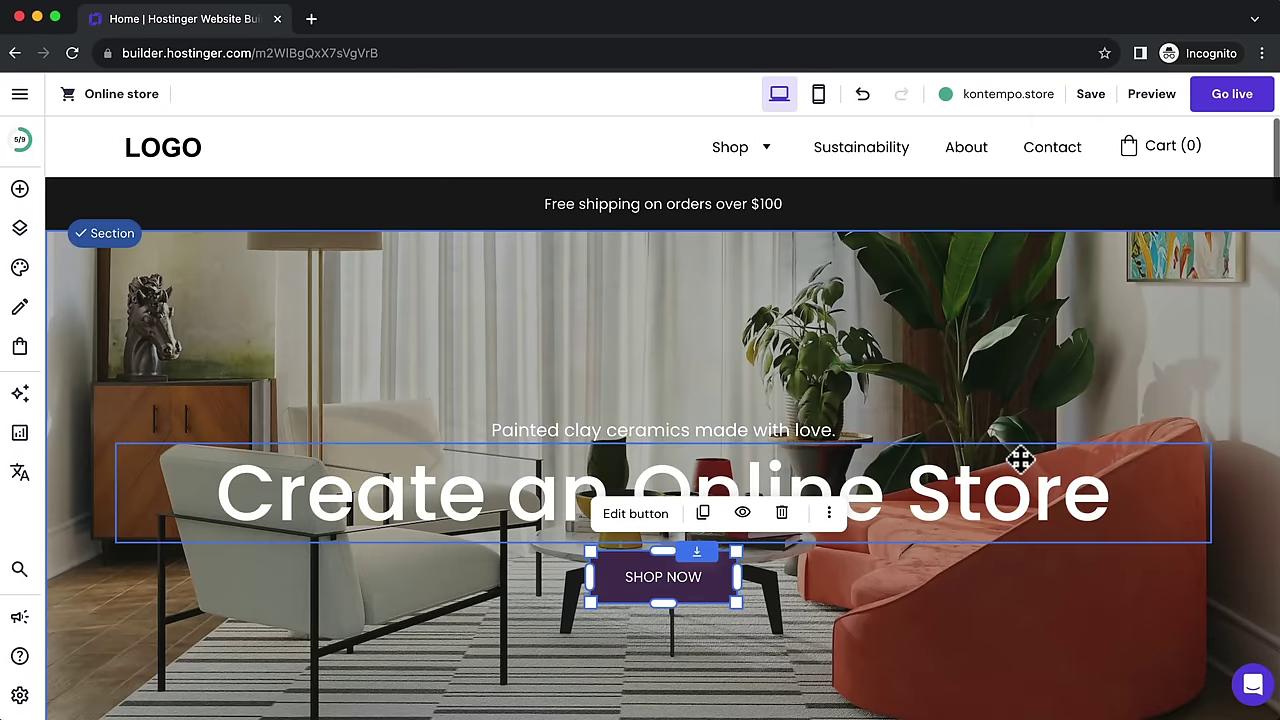
{"action": "scroll", "coordinate": [1020, 470], "scroll_direction": "down", "scroll_amount": 6}
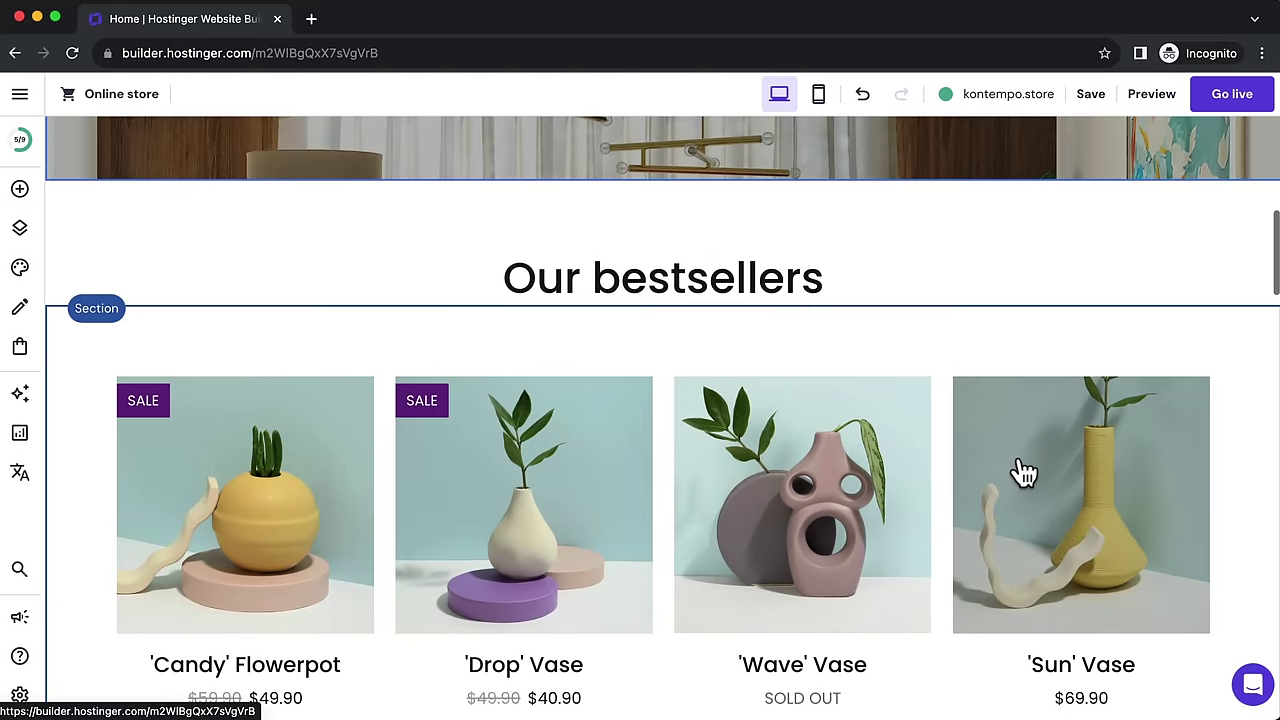
{"action": "scroll", "coordinate": [1020, 471], "scroll_direction": "down", "scroll_amount": 1}
{"action": "scroll", "coordinate": [1020, 471], "scroll_direction": "up", "scroll_amount": 2}
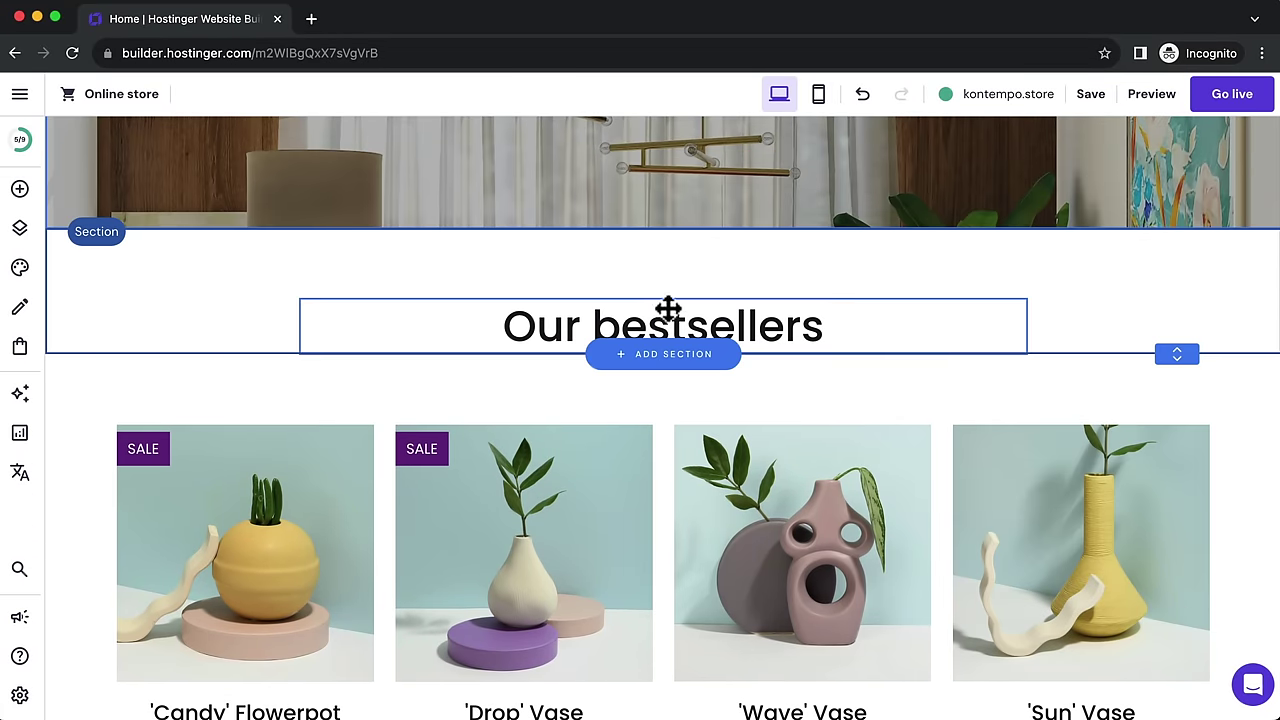
{"action": "scroll", "coordinate": [834, 317], "scroll_direction": "up", "scroll_amount": 2}
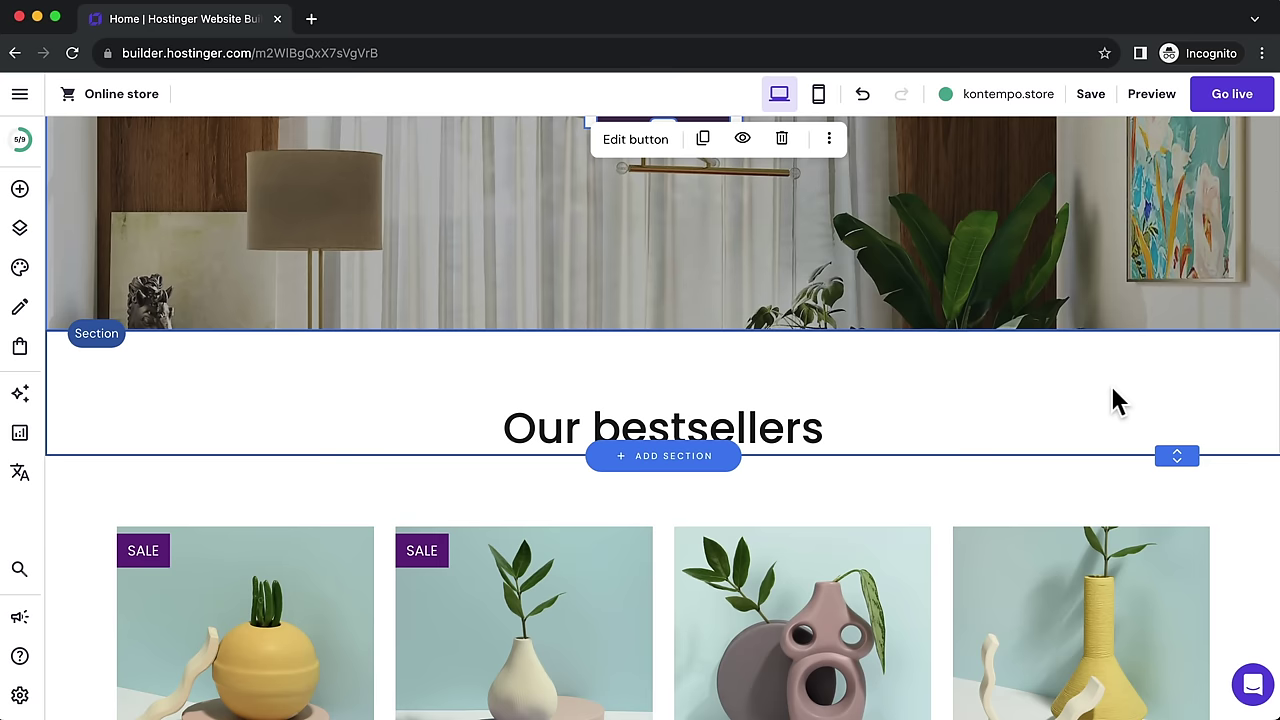
{"action": "left_click", "coordinate": [1058, 399]}
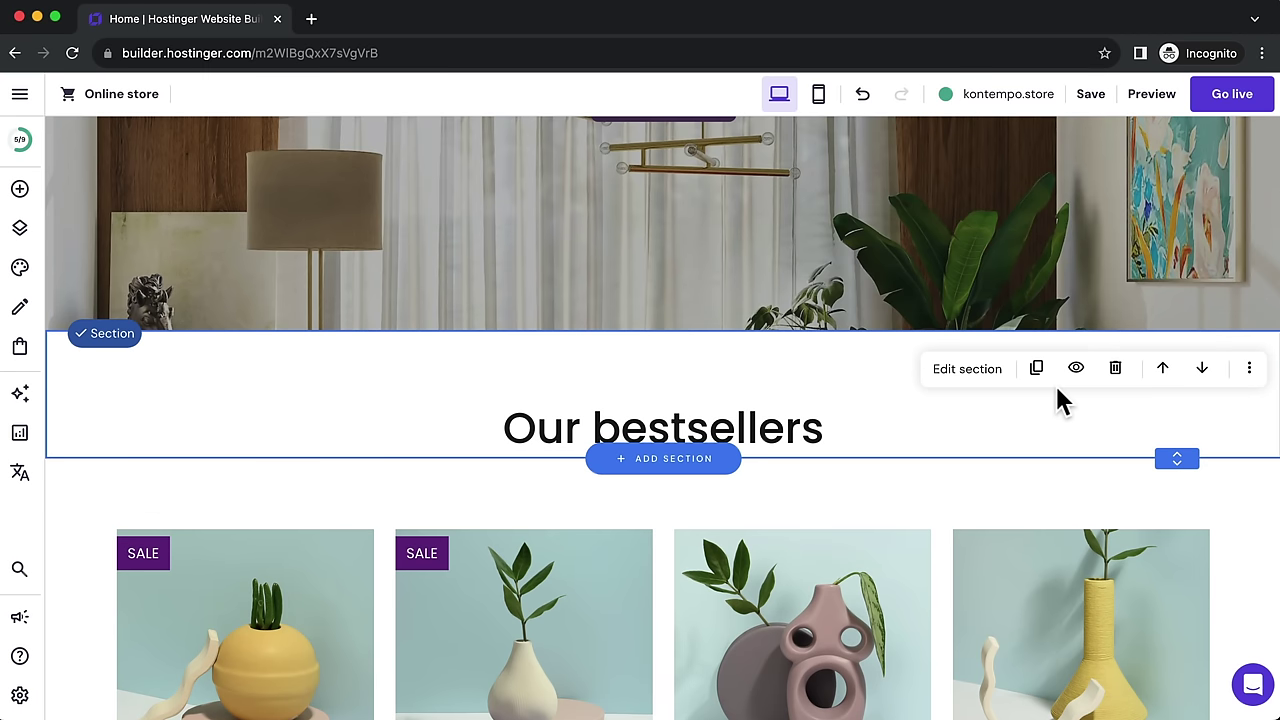
{"action": "left_click", "coordinate": [1201, 370]}
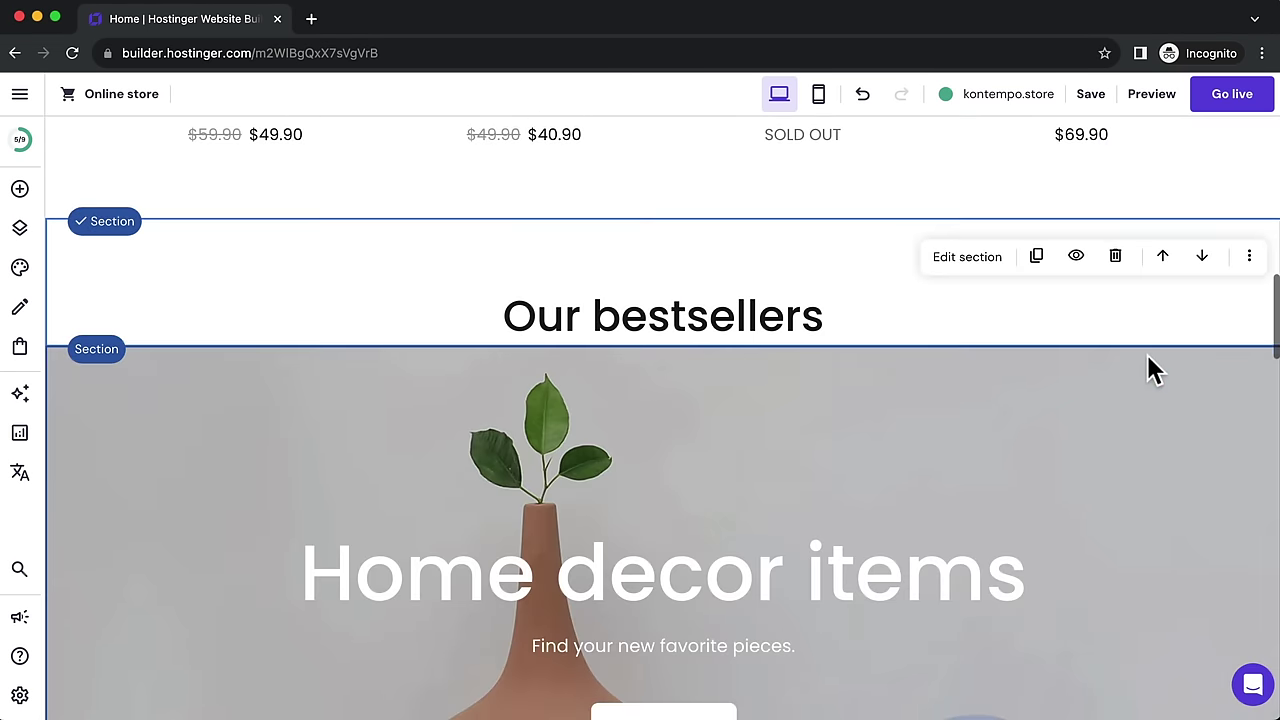
{"action": "left_click", "coordinate": [1162, 256]}
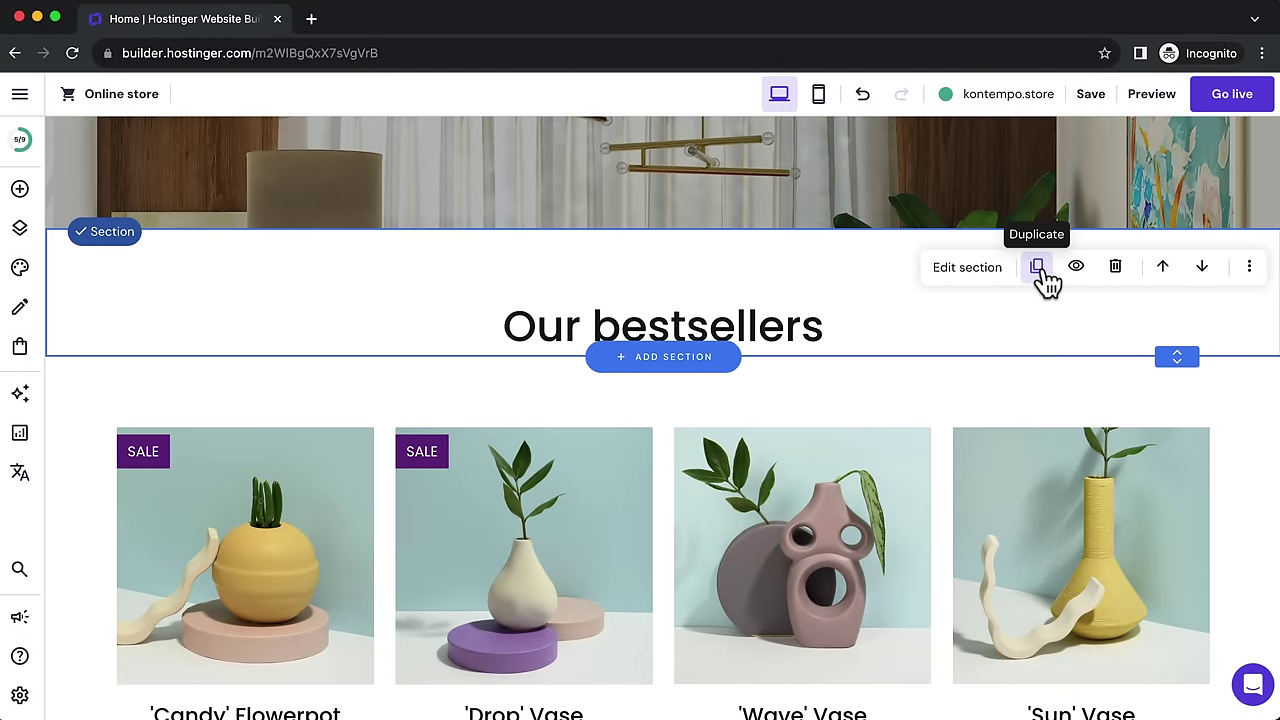
Step: Set the product section beneath the "Our bestsellers" heading to show the Bestsellers category
{"action": "scroll", "coordinate": [928, 428], "scroll_direction": "down", "scroll_amount": 2}
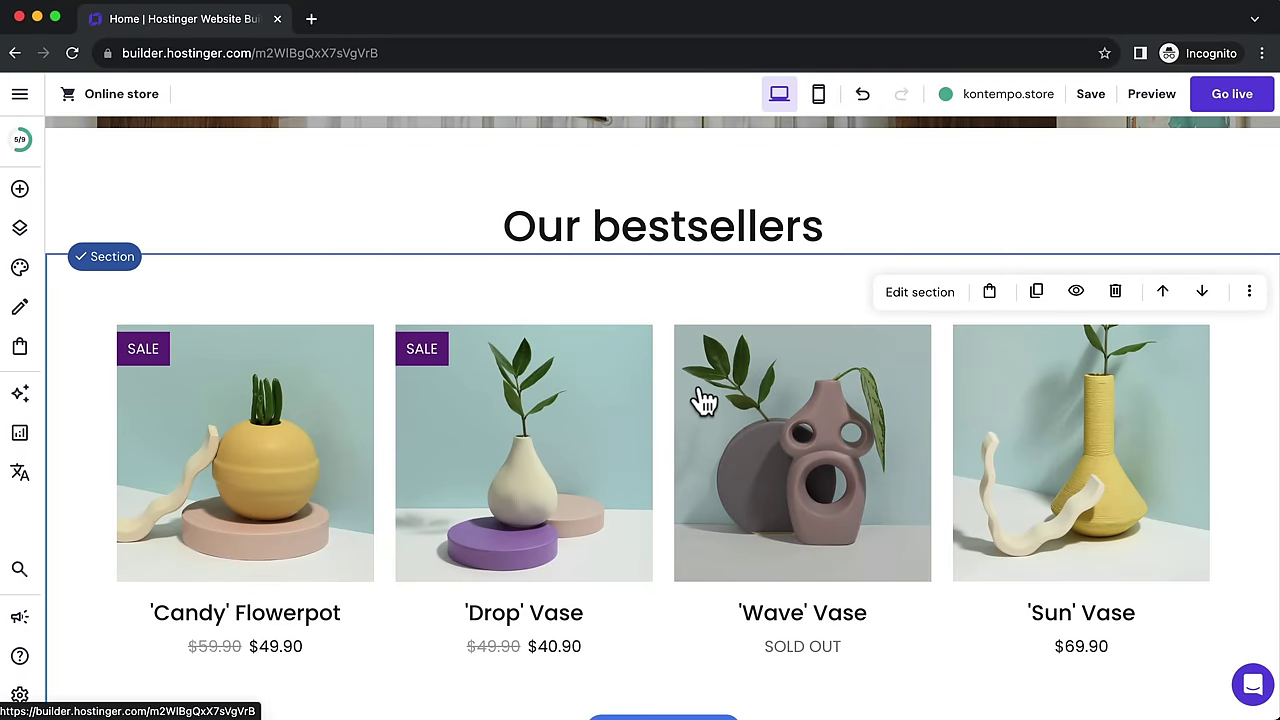
{"action": "scroll", "coordinate": [703, 400], "scroll_direction": "down", "scroll_amount": 2}
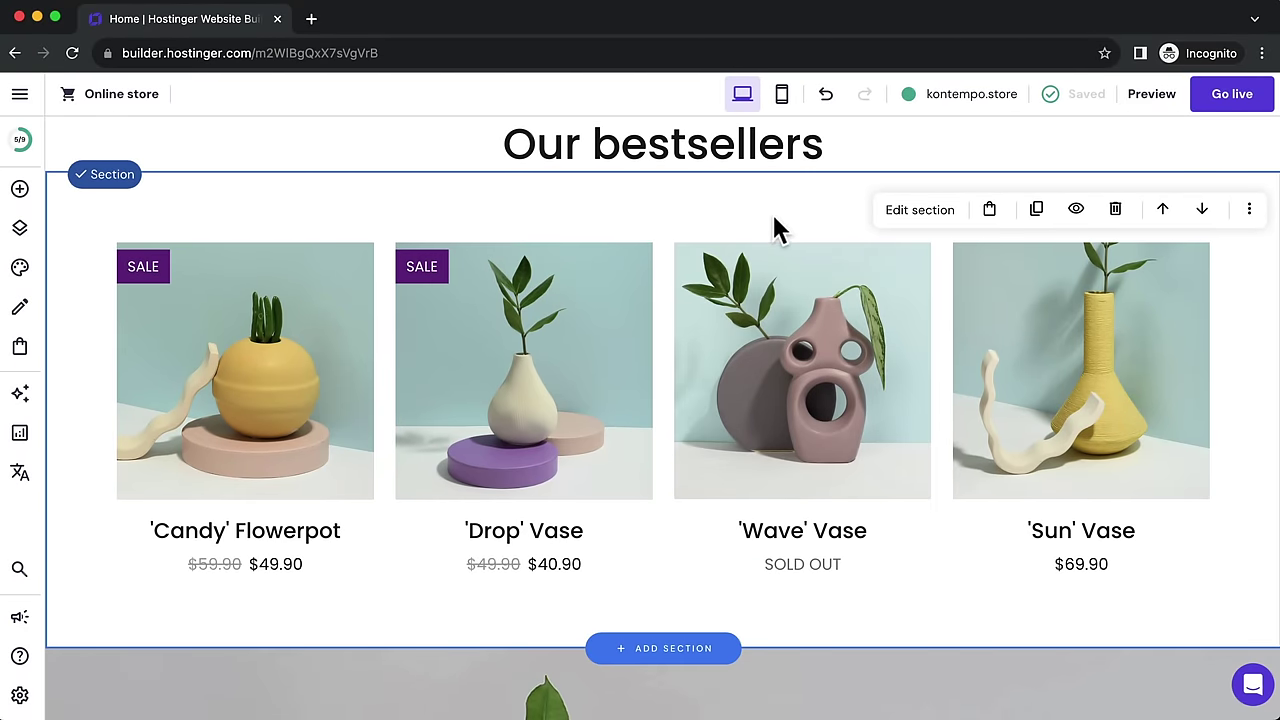
{"action": "left_click", "coordinate": [913, 218]}
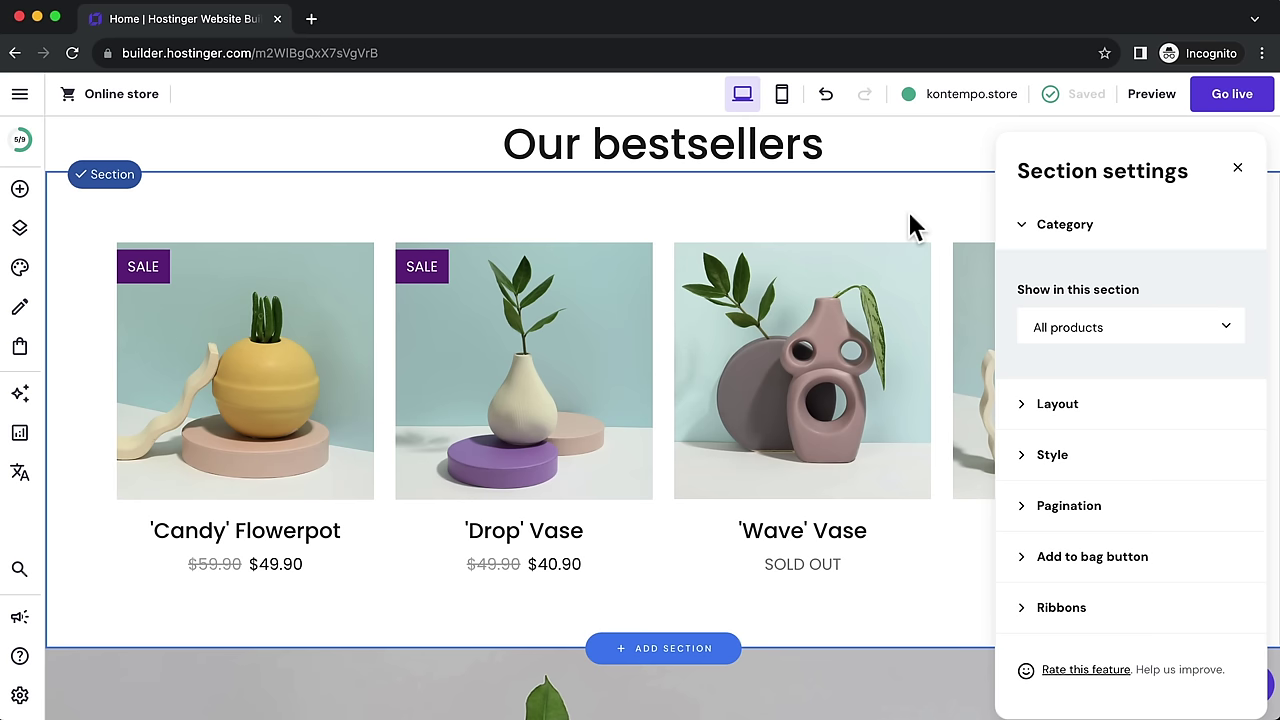
{"action": "left_click", "coordinate": [1219, 322]}
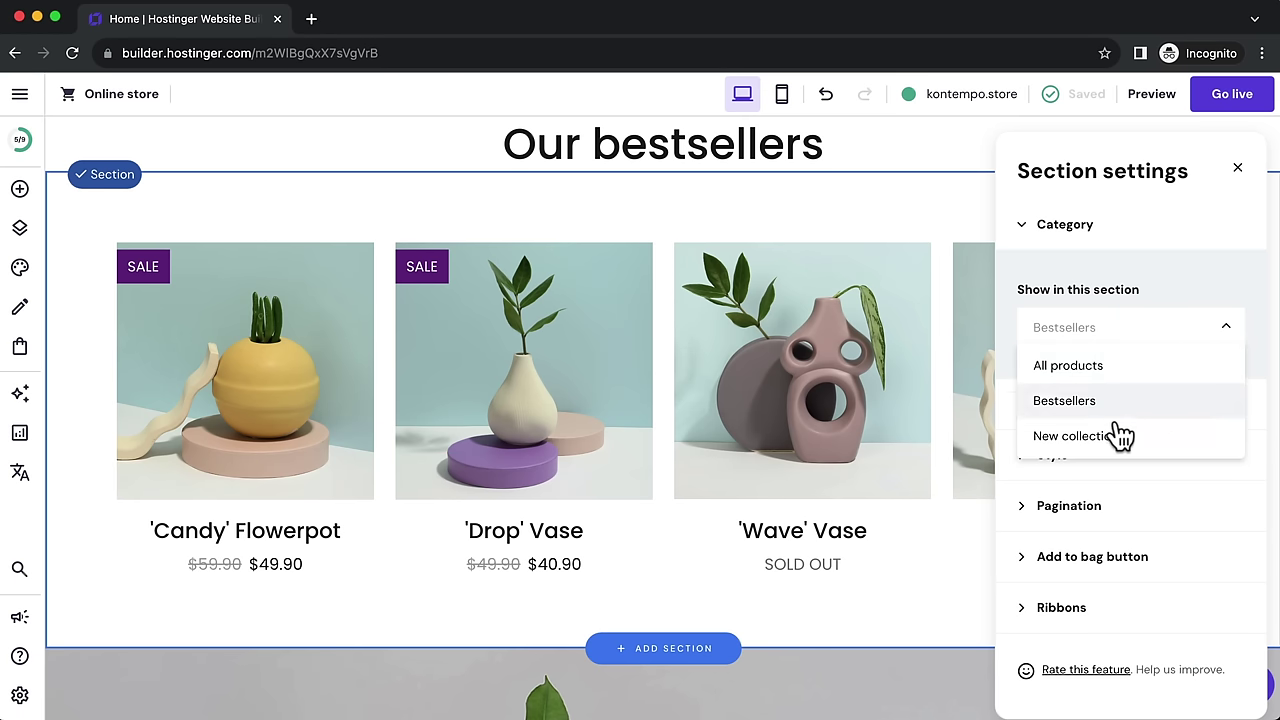
{"action": "left_click", "coordinate": [1066, 401]}
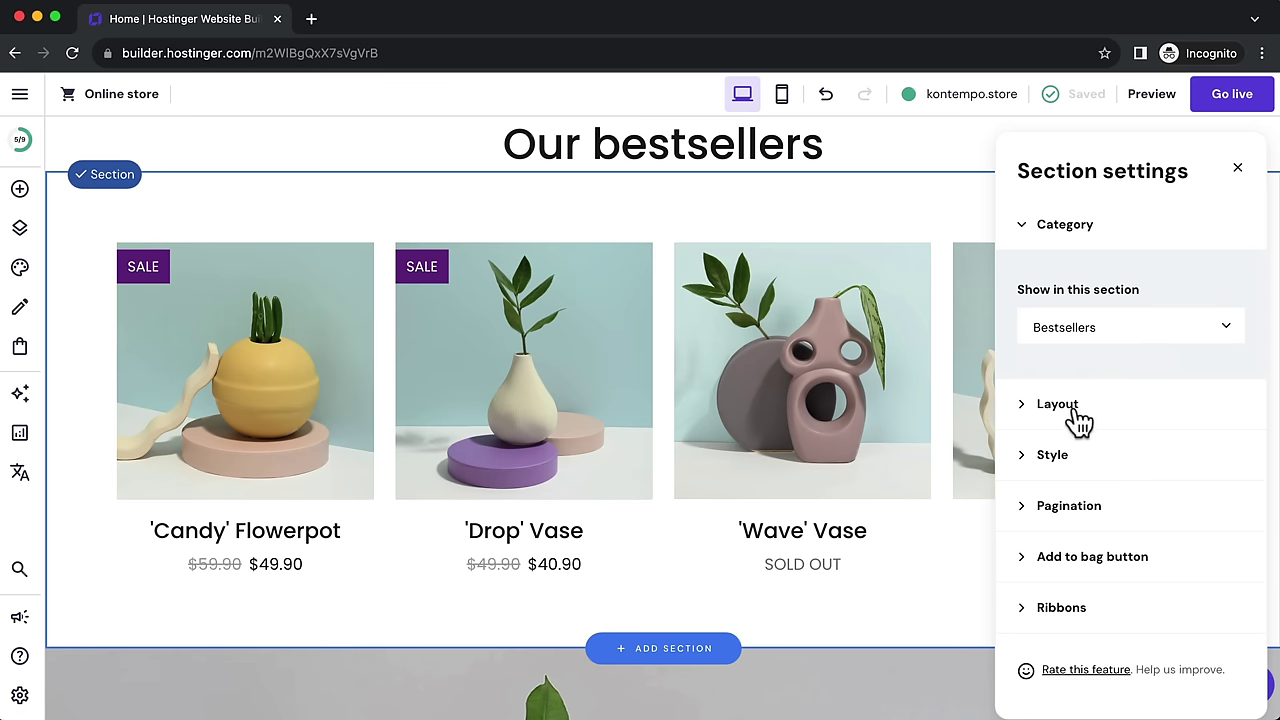
Step: Review the product section's layout options, such as display style, image ratio, columns and padding, and close the section settings
{"action": "left_click", "coordinate": [1078, 412]}
{"action": "scroll", "coordinate": [1092, 458], "scroll_direction": "down", "scroll_amount": 5}
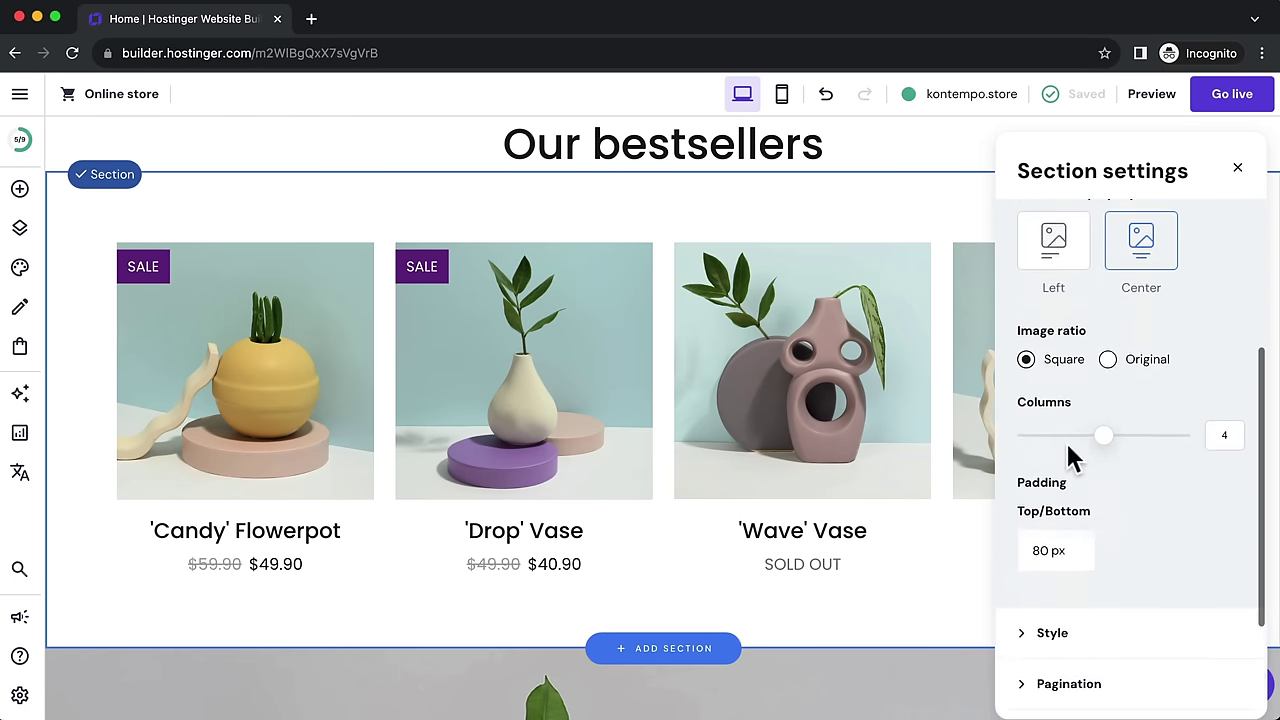
{"action": "scroll", "coordinate": [1066, 443], "scroll_direction": "down", "scroll_amount": 3}
{"action": "scroll", "coordinate": [1066, 443], "scroll_direction": "up", "scroll_amount": 8}
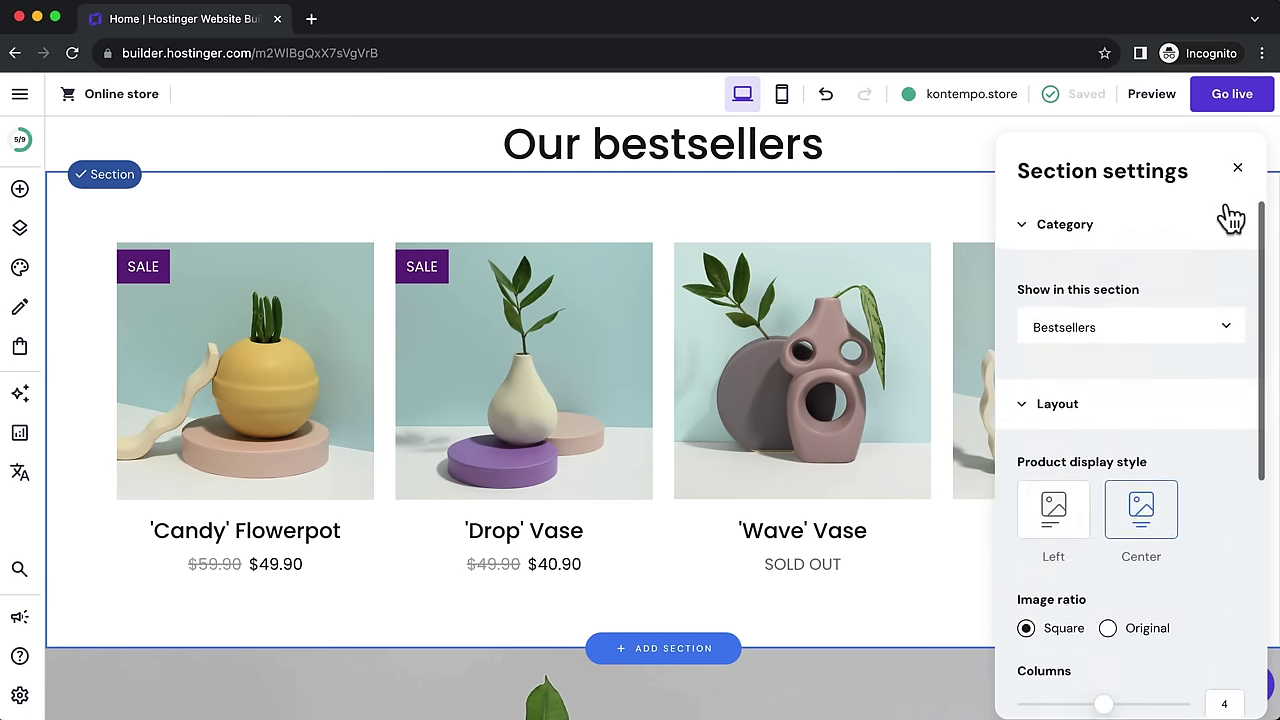
{"action": "left_click", "coordinate": [1241, 177]}
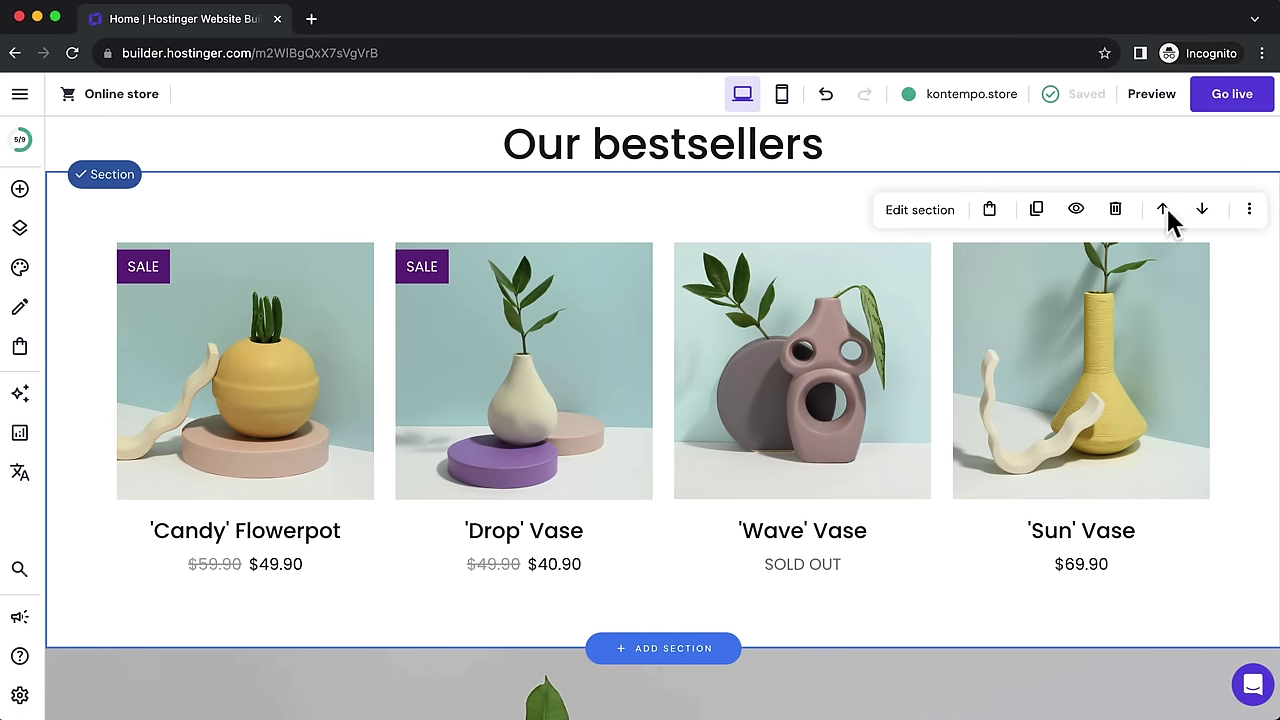
Step: Browse the ready-made section templates and add the "Quality, not quantity" About section with text beside an image below the products
{"action": "scroll", "coordinate": [811, 484], "scroll_direction": "down", "scroll_amount": 1}
{"action": "scroll", "coordinate": [811, 484], "scroll_direction": "down", "scroll_amount": 1}
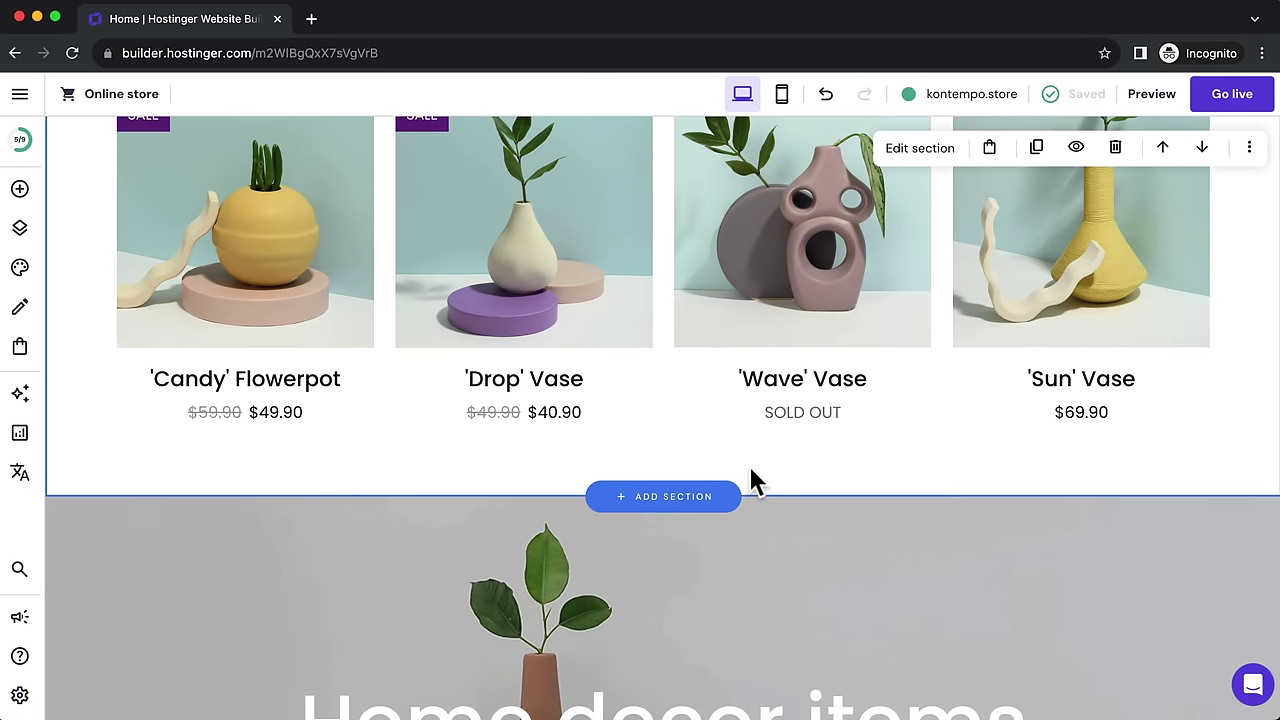
{"action": "scroll", "coordinate": [754, 480], "scroll_direction": "down", "scroll_amount": 1}
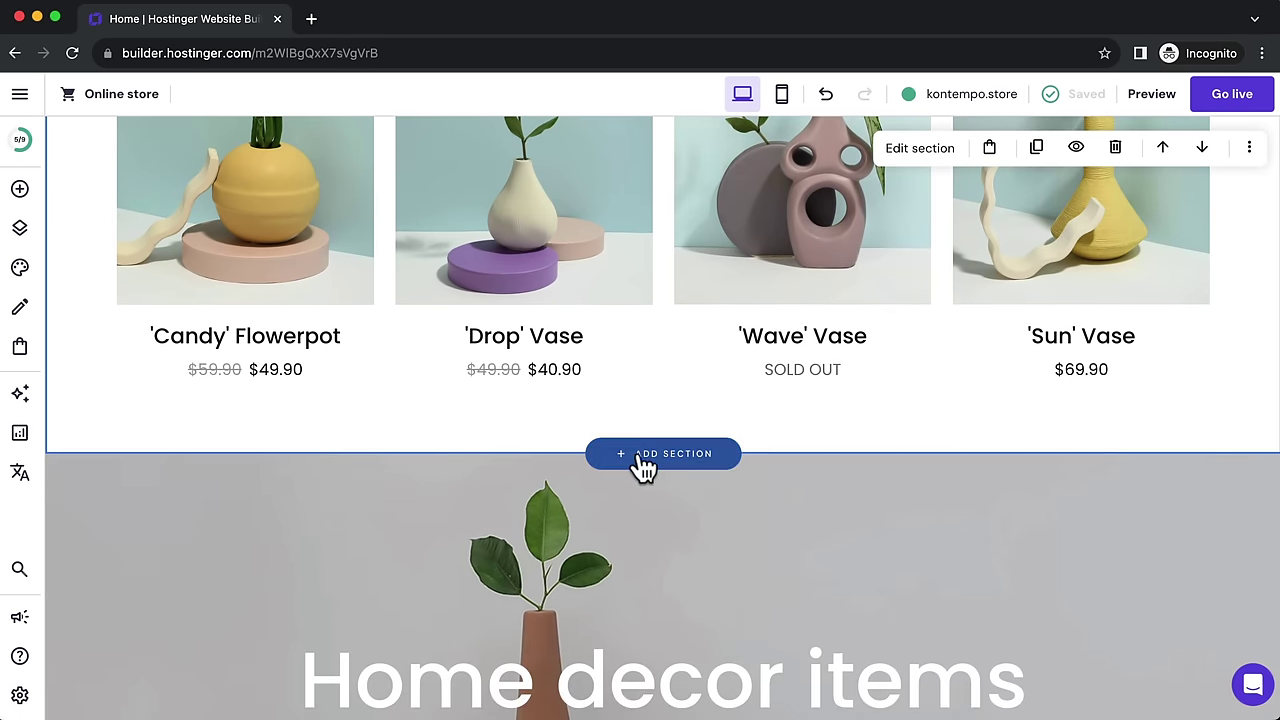
{"action": "left_click", "coordinate": [652, 460]}
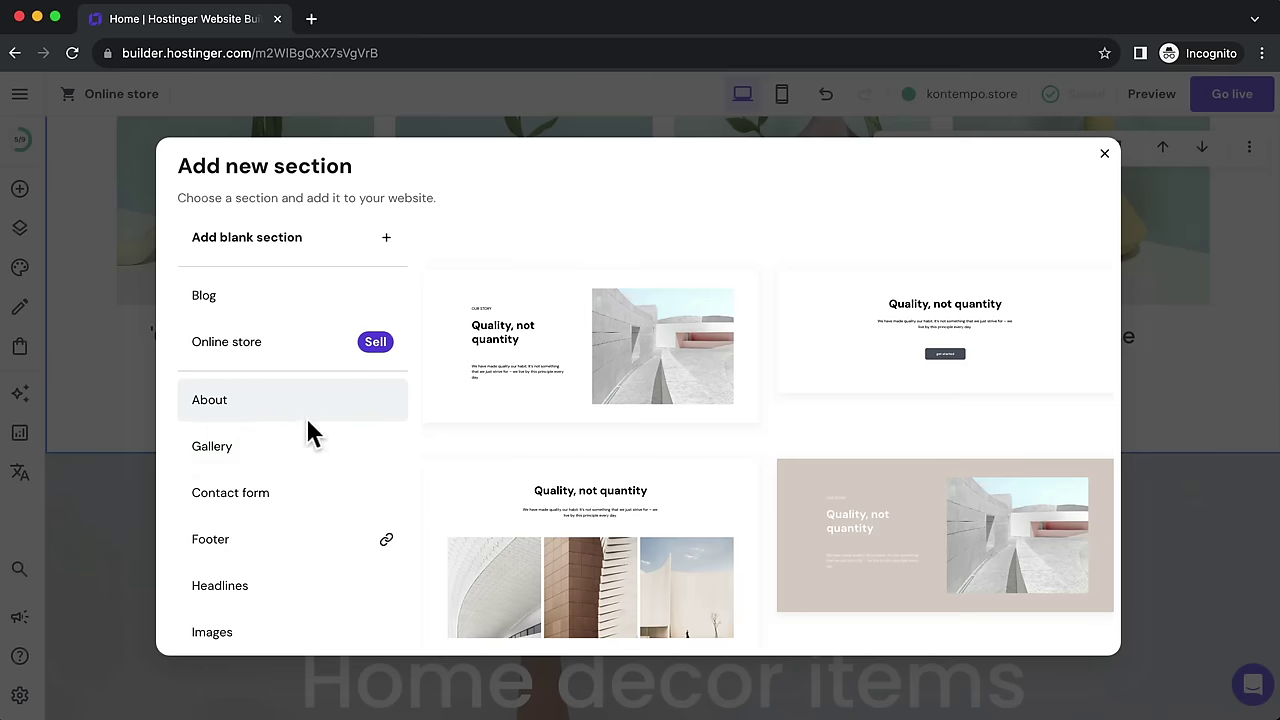
{"action": "scroll", "coordinate": [258, 468], "scroll_direction": "down", "scroll_amount": 1}
{"action": "left_click", "coordinate": [247, 415]}
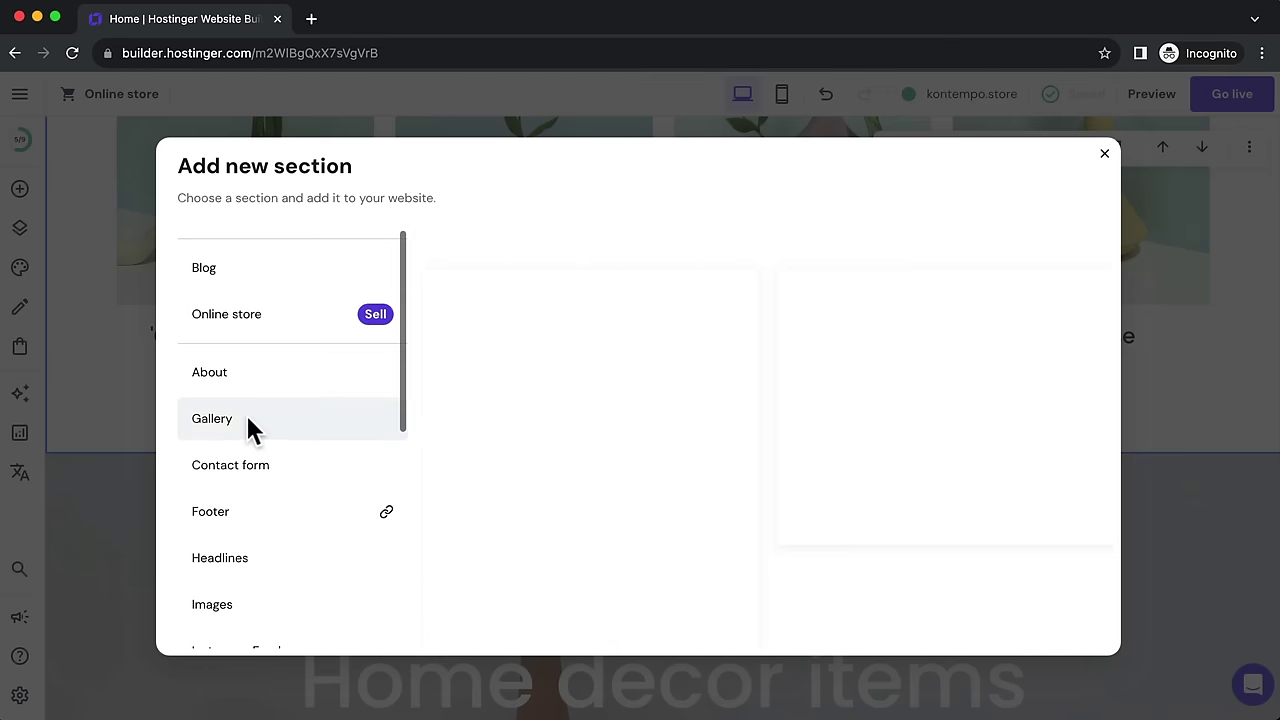
{"action": "left_click", "coordinate": [229, 466]}
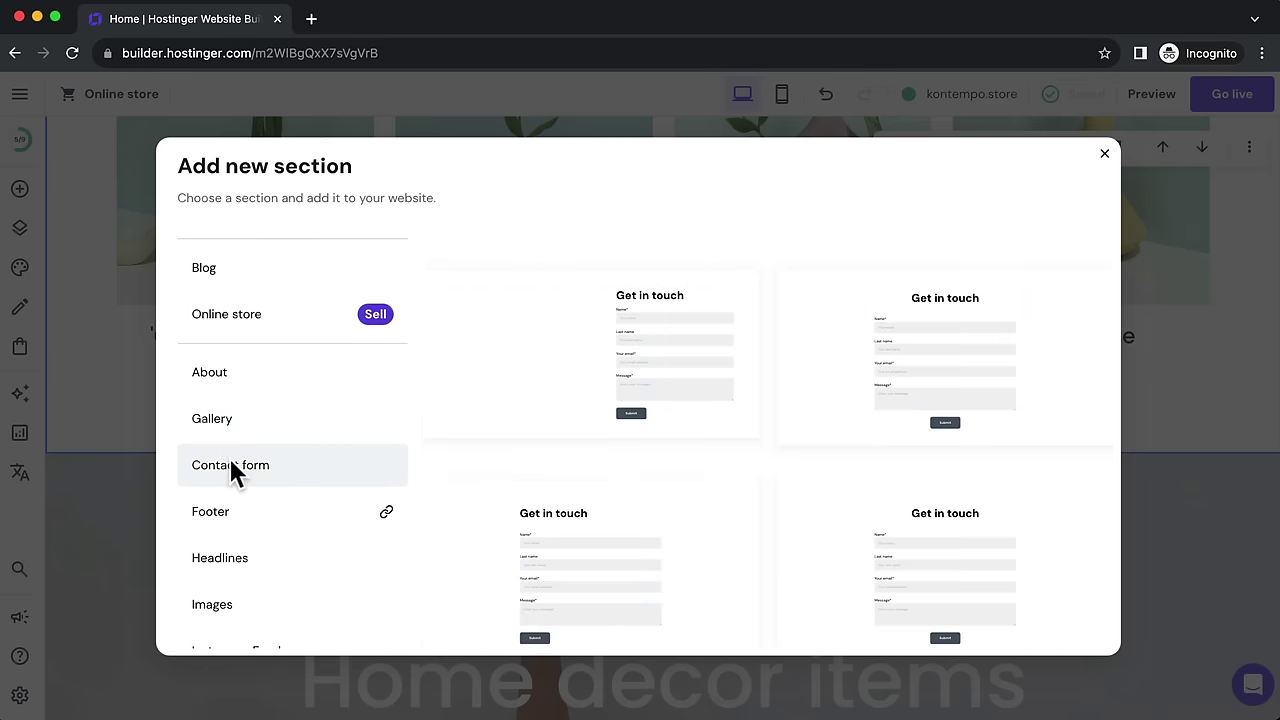
{"action": "scroll", "coordinate": [232, 470], "scroll_direction": "down", "scroll_amount": 2}
{"action": "left_click", "coordinate": [238, 405]}
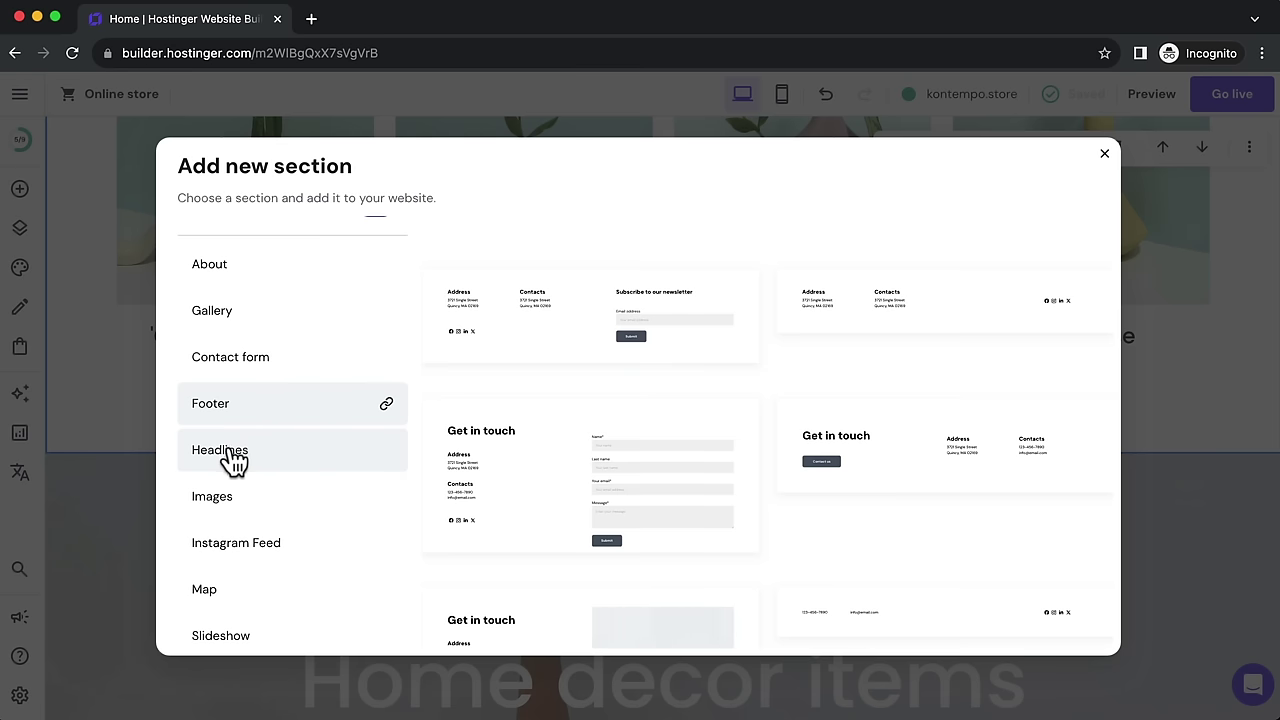
{"action": "left_click", "coordinate": [230, 455]}
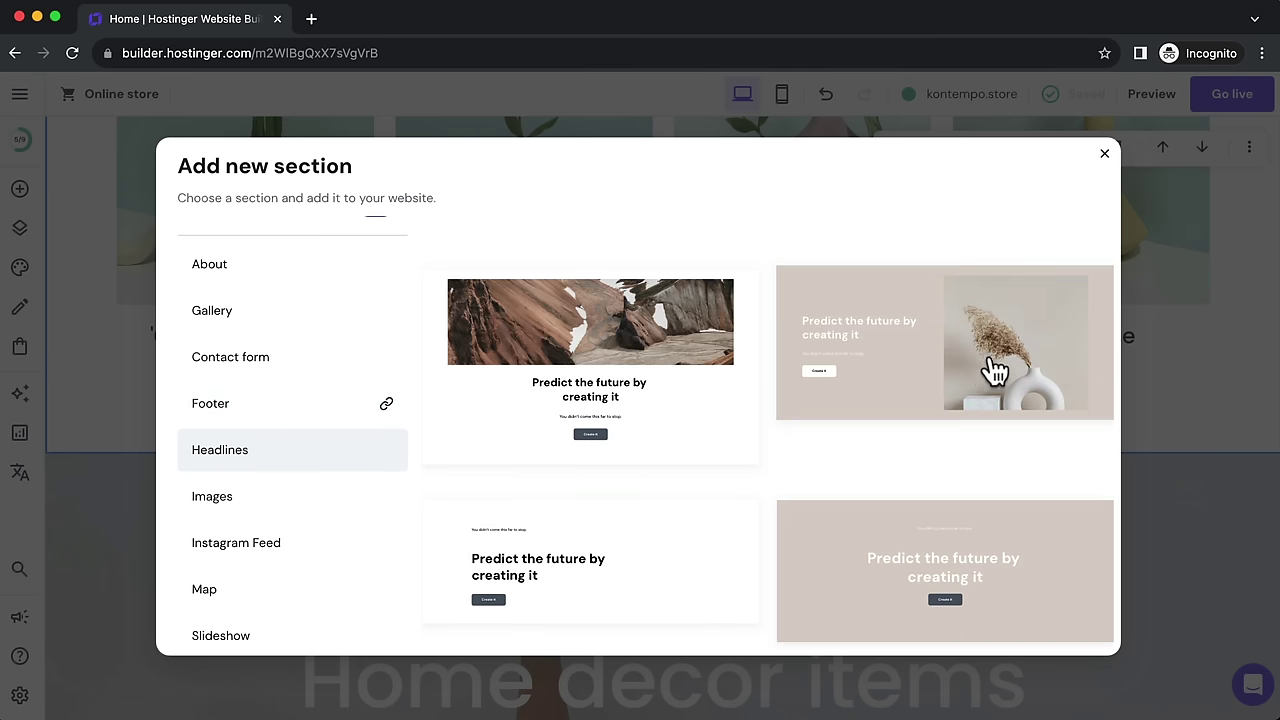
{"action": "left_click", "coordinate": [258, 276]}
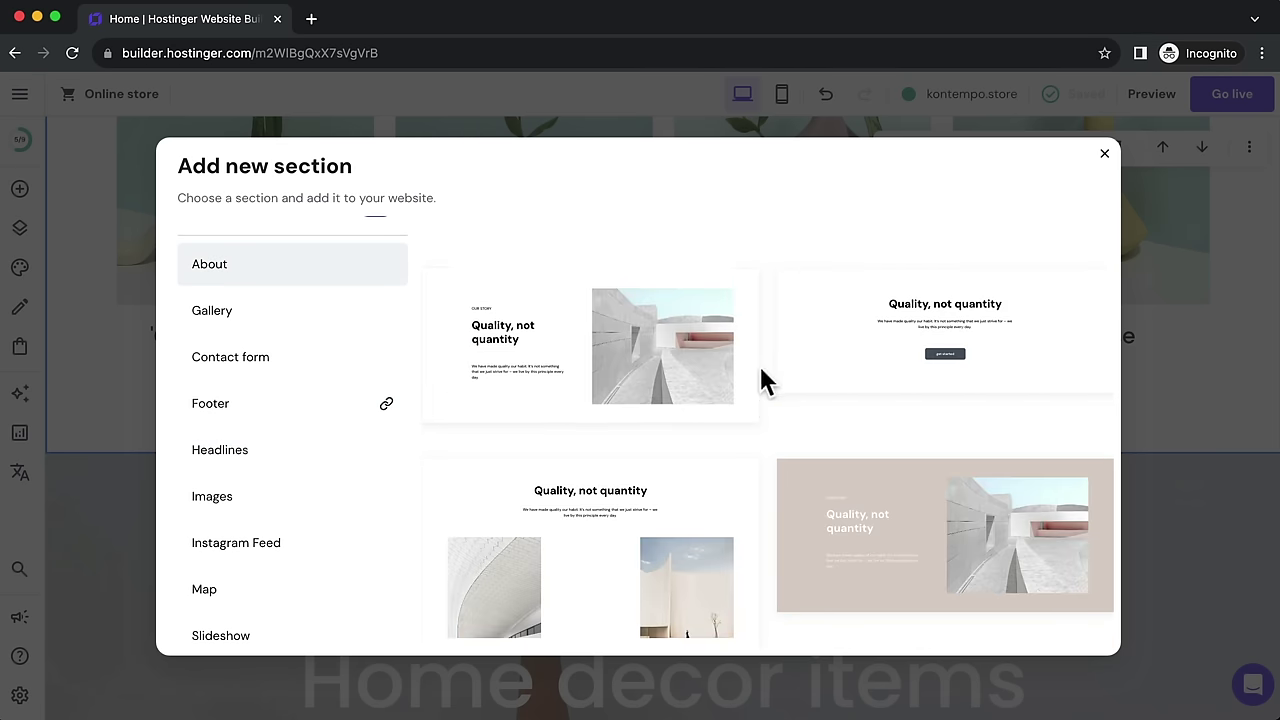
{"action": "left_click", "coordinate": [565, 335]}
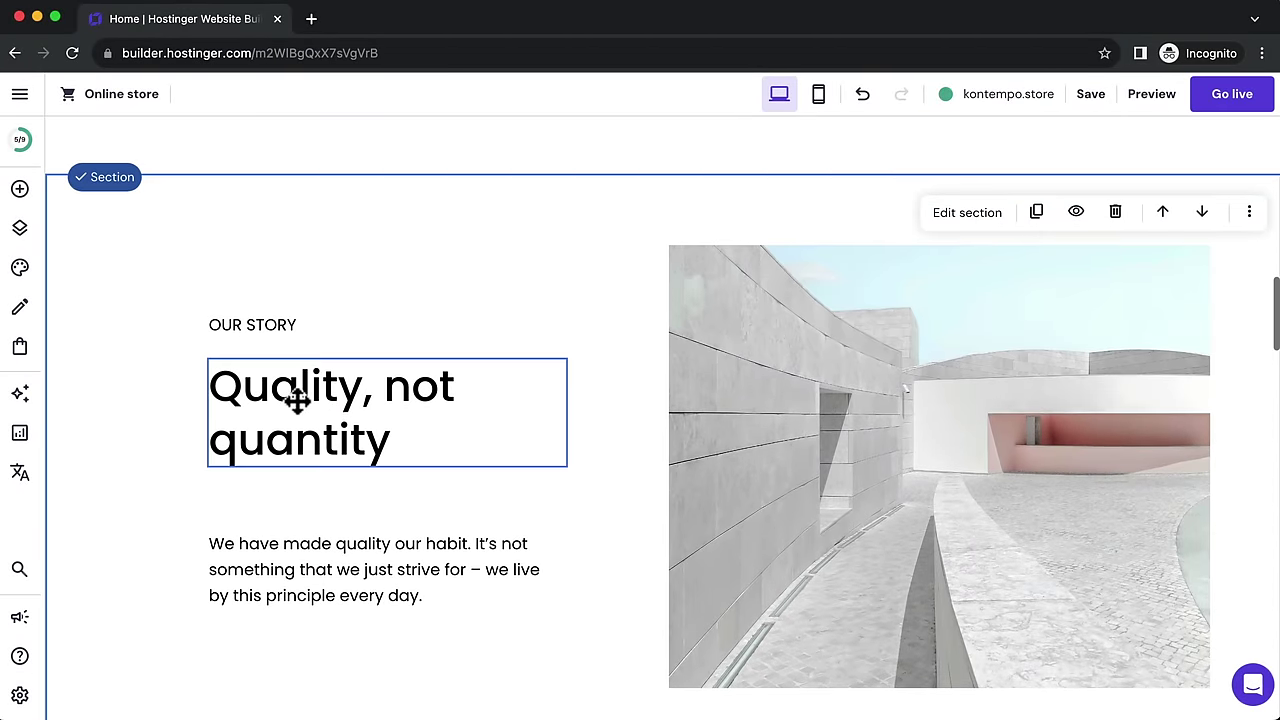
Step: Replace the new section's heading with "ABOUT US" and move the paragraph up directly beneath it
{"action": "left_click", "coordinate": [345, 433]}
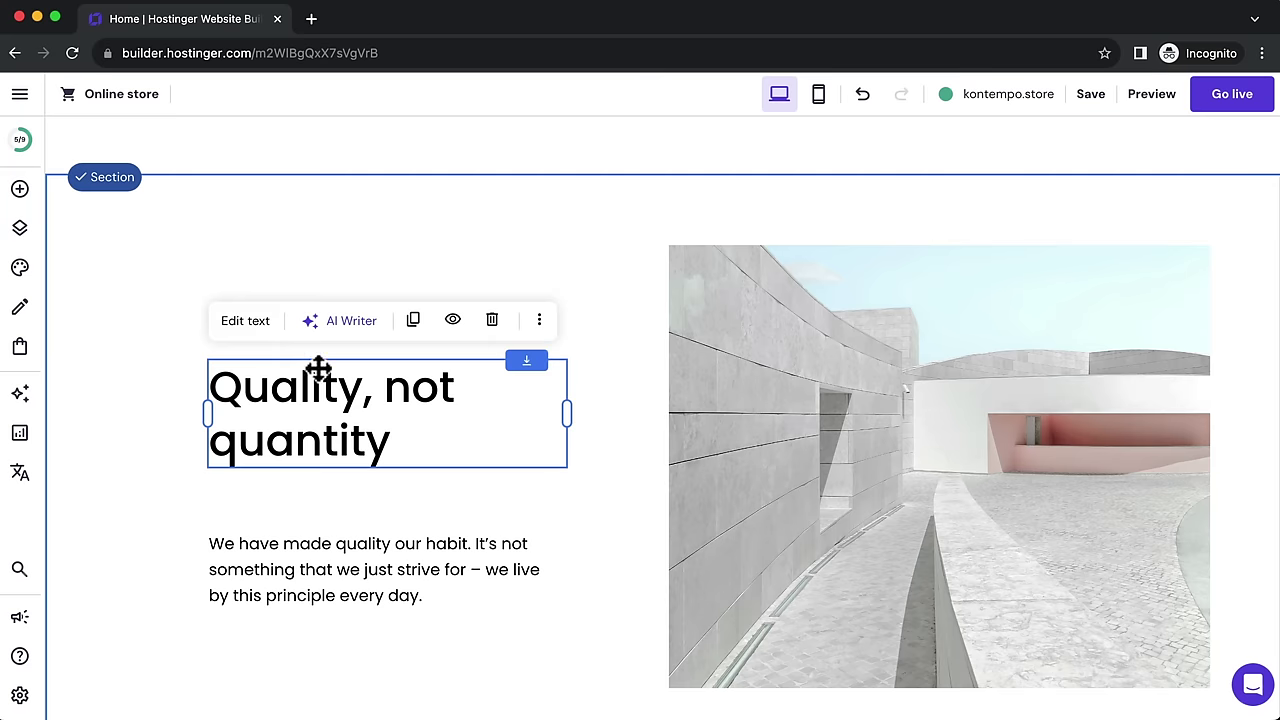
{"action": "left_click", "coordinate": [262, 328]}
{"action": "left_click_drag", "start_coordinate": [403, 440], "coordinate": [222, 385]}
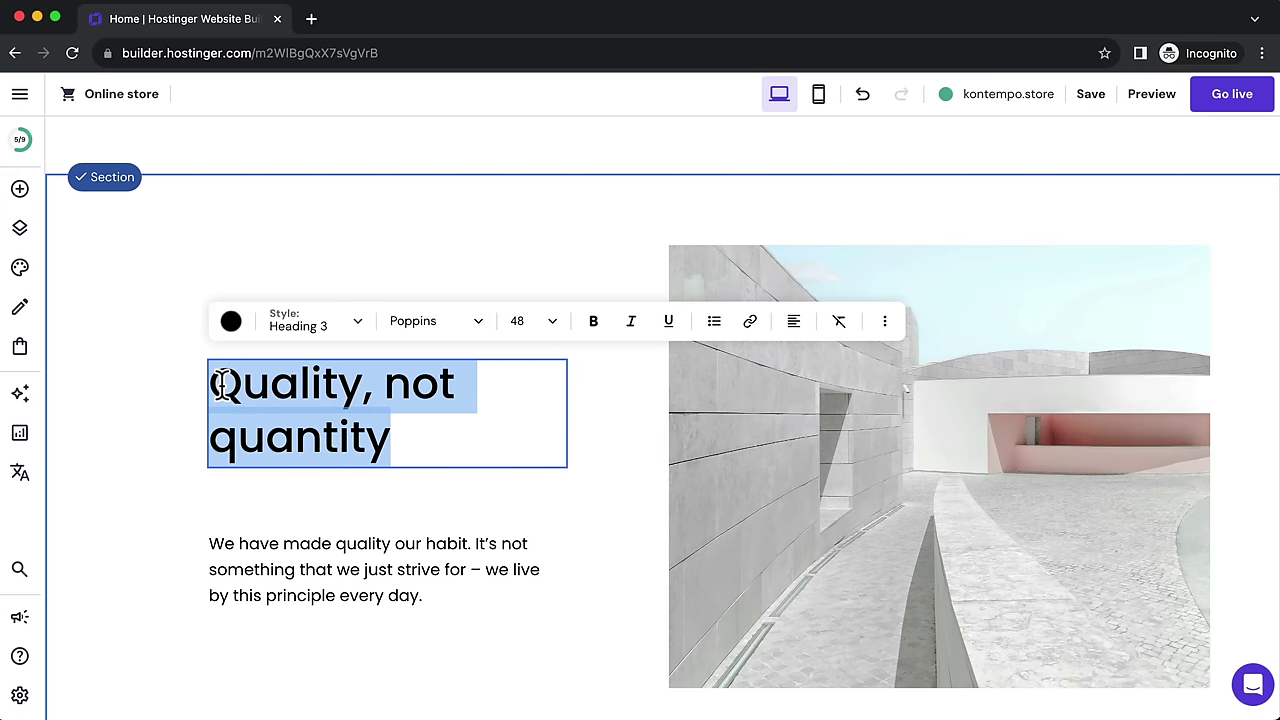
{"action": "type", "text": "ABOUT US"}
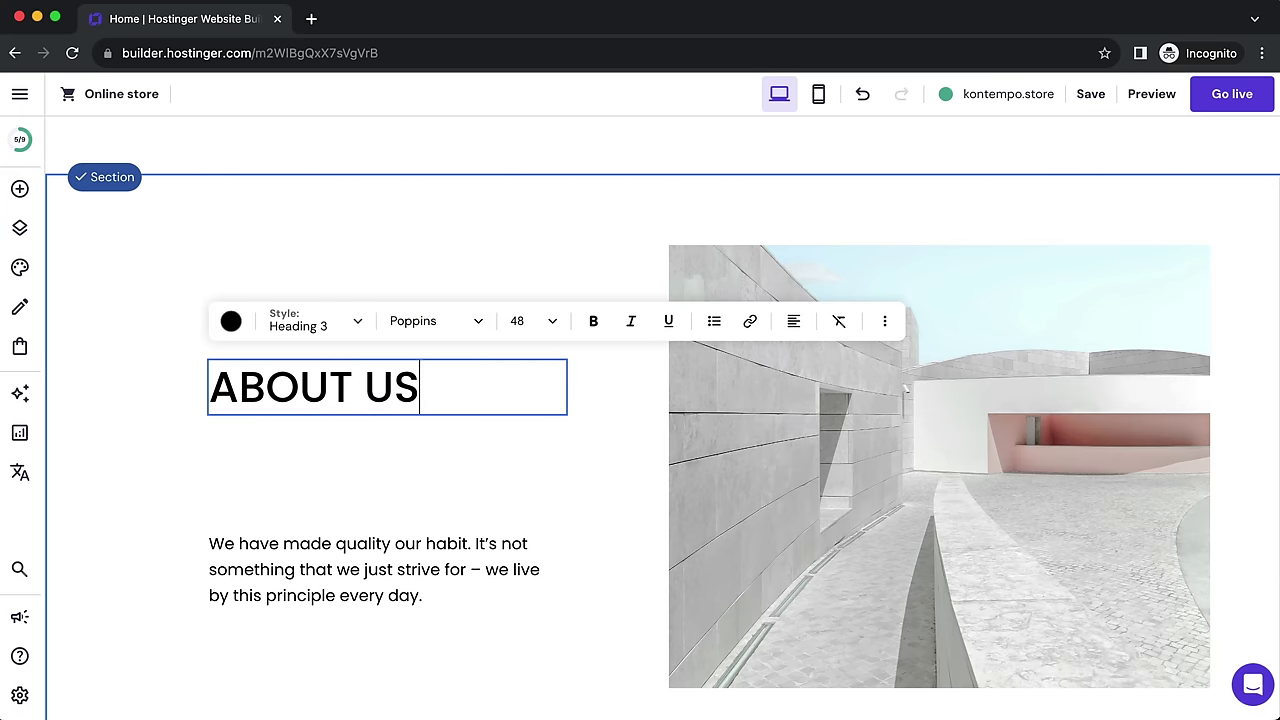
{"action": "left_click_drag", "start_coordinate": [346, 540], "coordinate": [351, 449]}
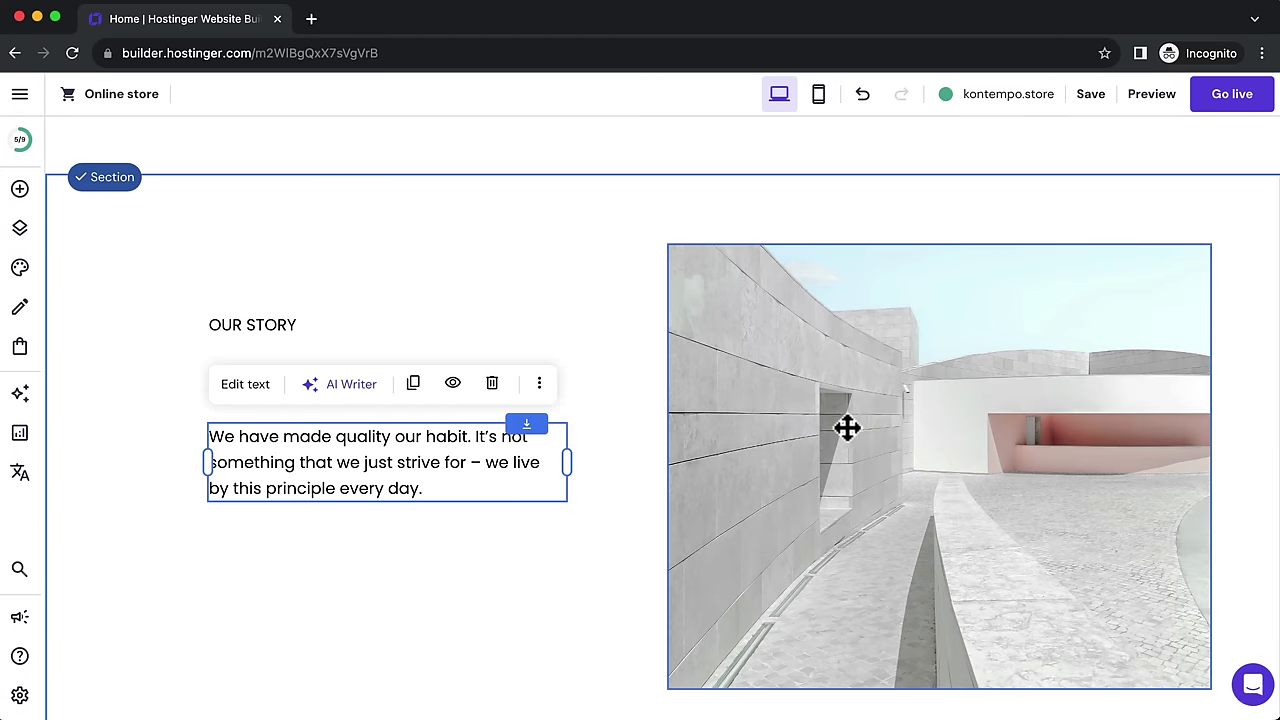
{"action": "scroll", "coordinate": [846, 431], "scroll_direction": "down", "scroll_amount": 2}
{"action": "scroll", "coordinate": [846, 431], "scroll_direction": "up", "scroll_amount": 4}
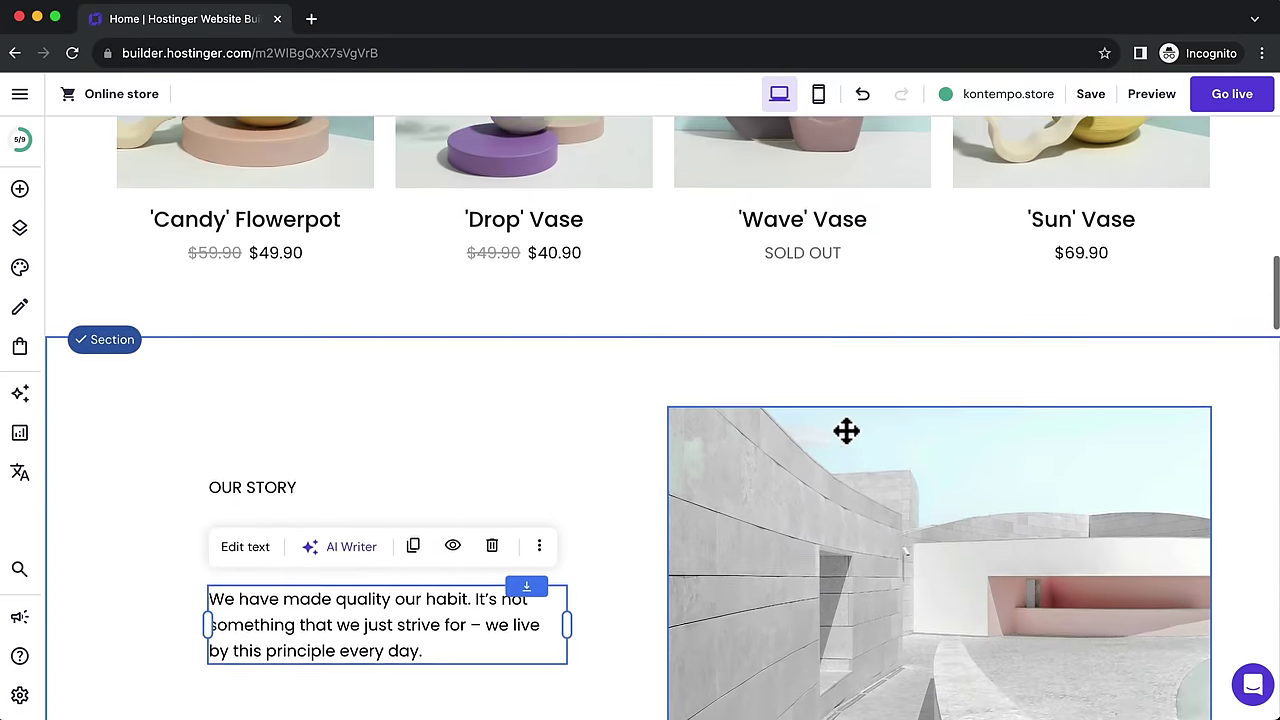
Step: Delete the added About section and look over the home page sections below the products
{"action": "left_click", "coordinate": [448, 450]}
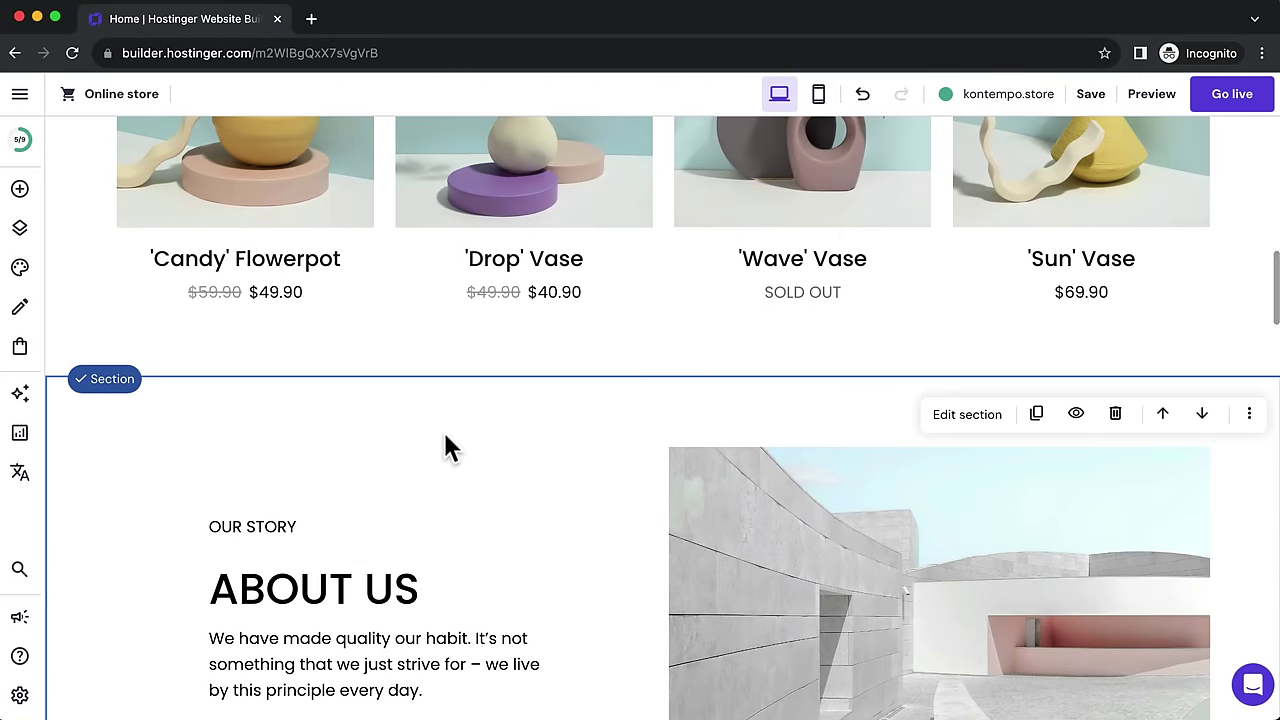
{"action": "left_click", "coordinate": [1116, 418]}
{"action": "scroll", "coordinate": [1080, 425], "scroll_direction": "down", "scroll_amount": 4}
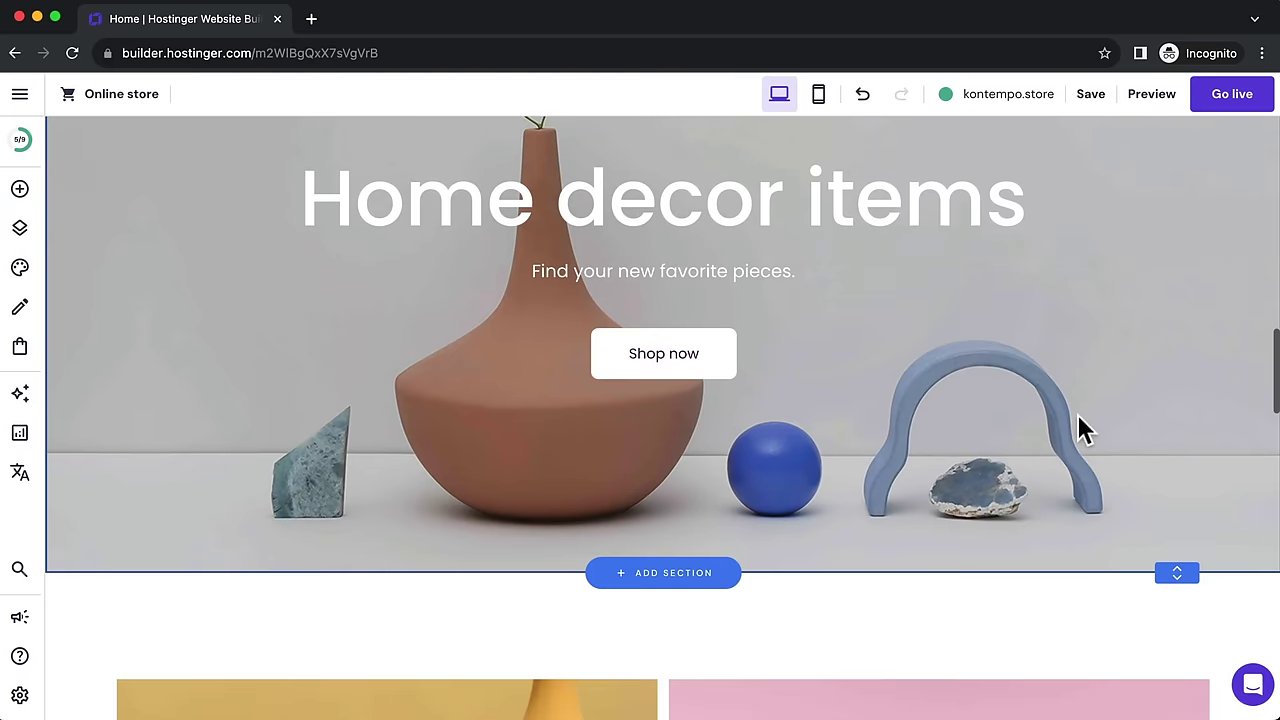
{"action": "scroll", "coordinate": [1080, 428], "scroll_direction": "down", "scroll_amount": 1}
{"action": "scroll", "coordinate": [1080, 428], "scroll_direction": "up", "scroll_amount": 2}
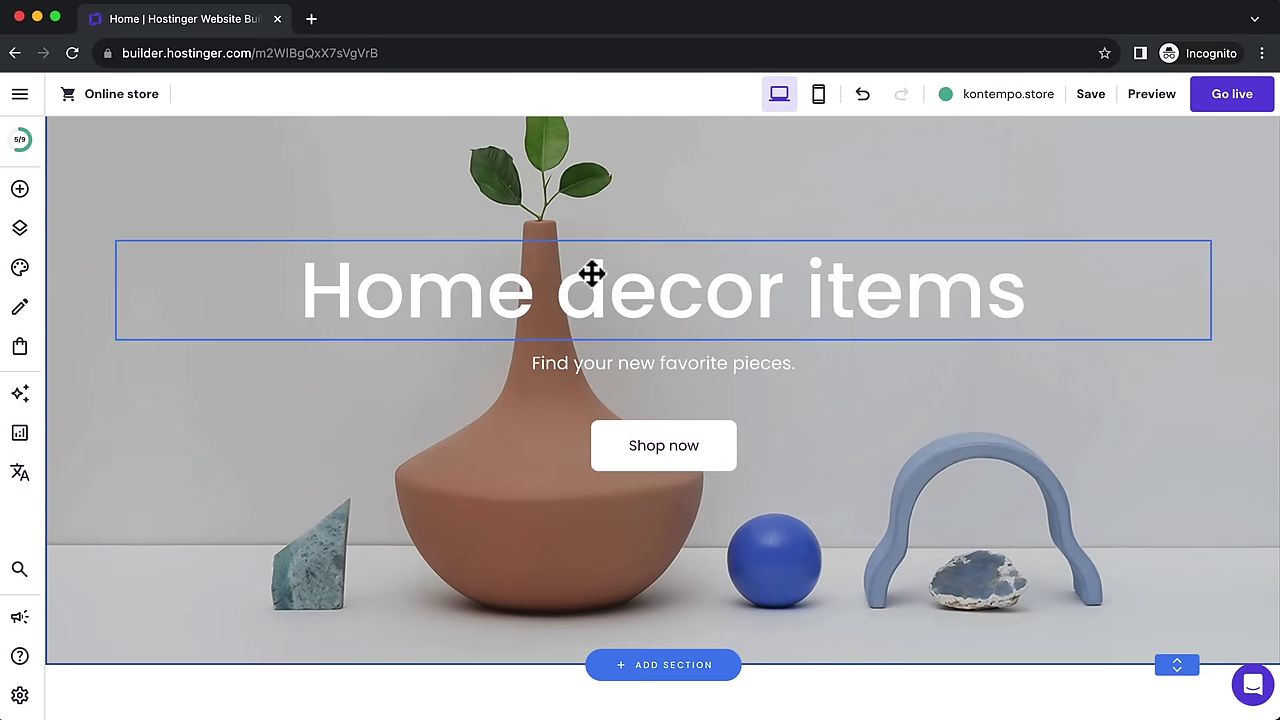
{"action": "scroll", "coordinate": [677, 451], "scroll_direction": "down", "scroll_amount": 6}
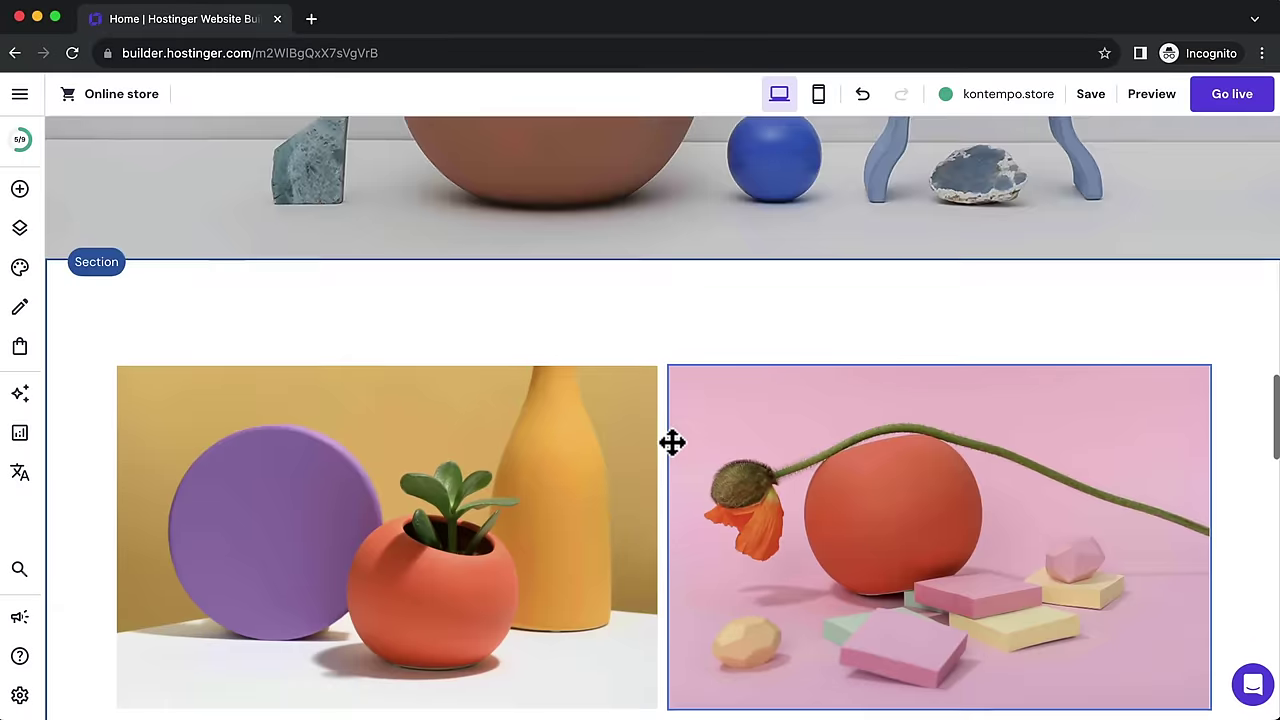
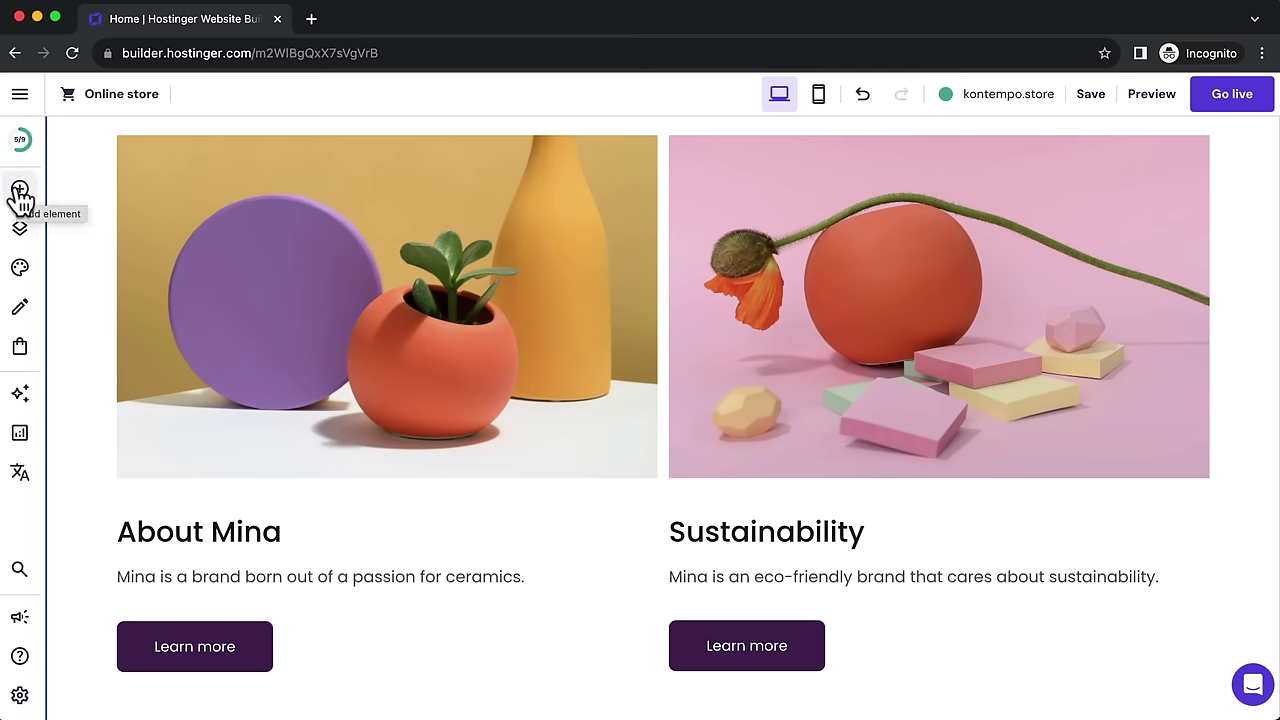
Step: Review the range of elements that can be added to the page
{"action": "left_click", "coordinate": [20, 192]}
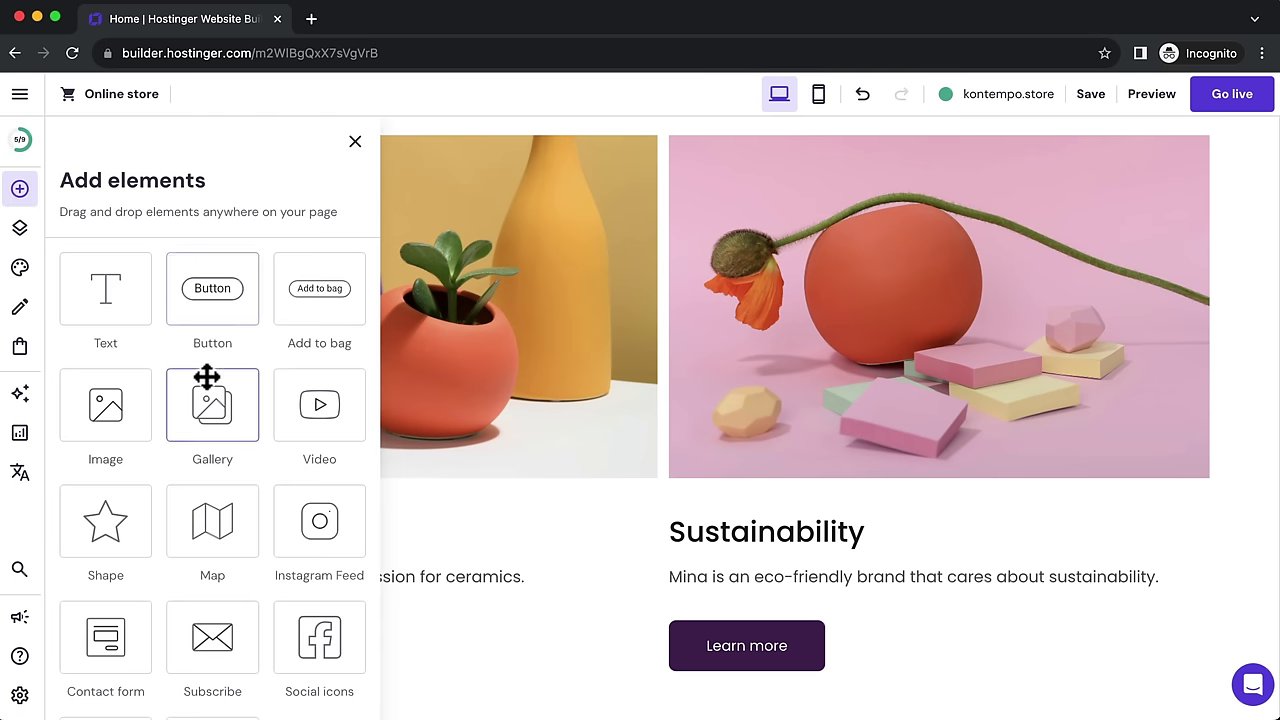
{"action": "scroll", "coordinate": [200, 377], "scroll_direction": "down", "scroll_amount": 2}
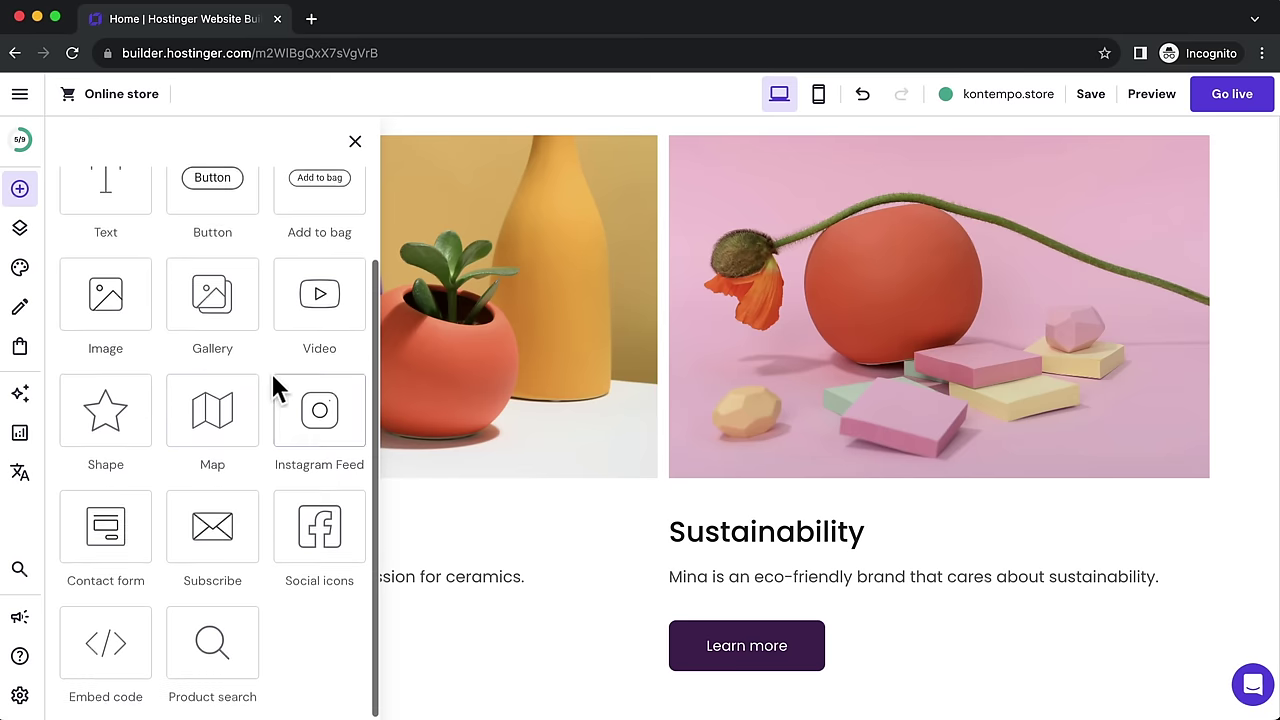
{"action": "scroll", "coordinate": [270, 390], "scroll_direction": "up", "scroll_amount": 2}
{"action": "scroll", "coordinate": [187, 402], "scroll_direction": "down", "scroll_amount": 2}
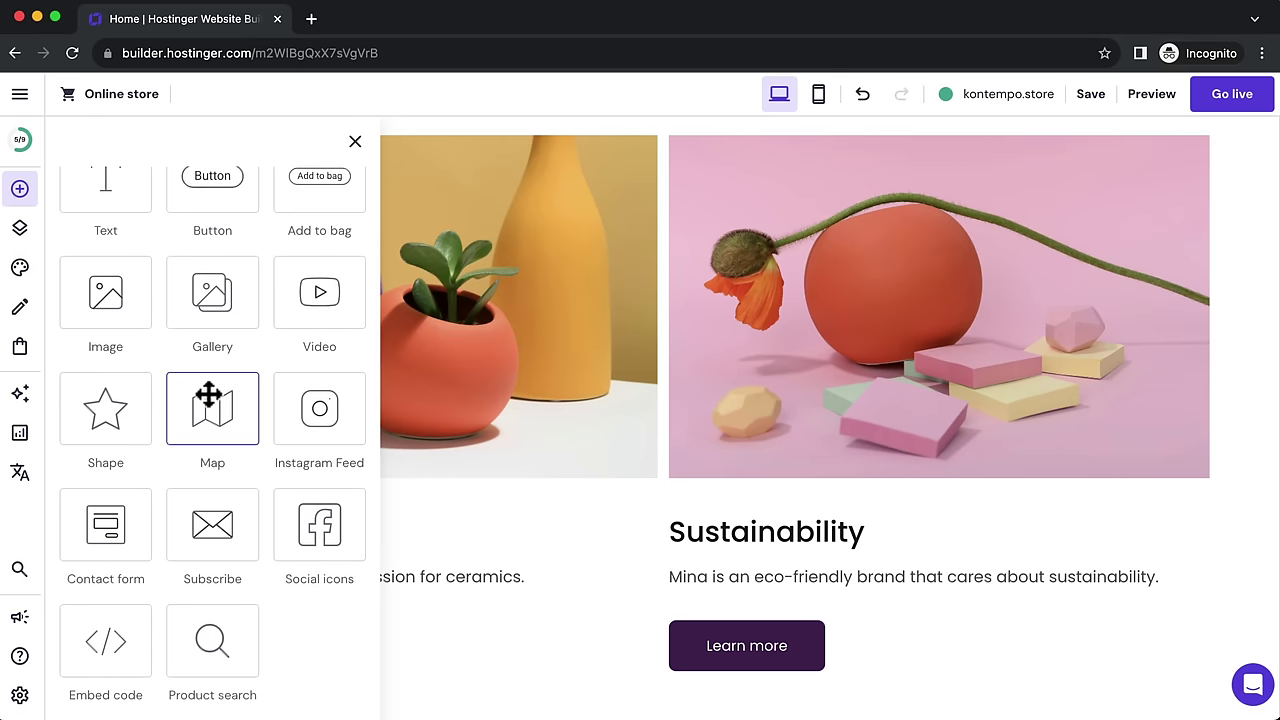
{"action": "scroll", "coordinate": [606, 478], "scroll_direction": "down", "scroll_amount": 3}
{"action": "scroll", "coordinate": [604, 476], "scroll_direction": "up", "scroll_amount": 3}
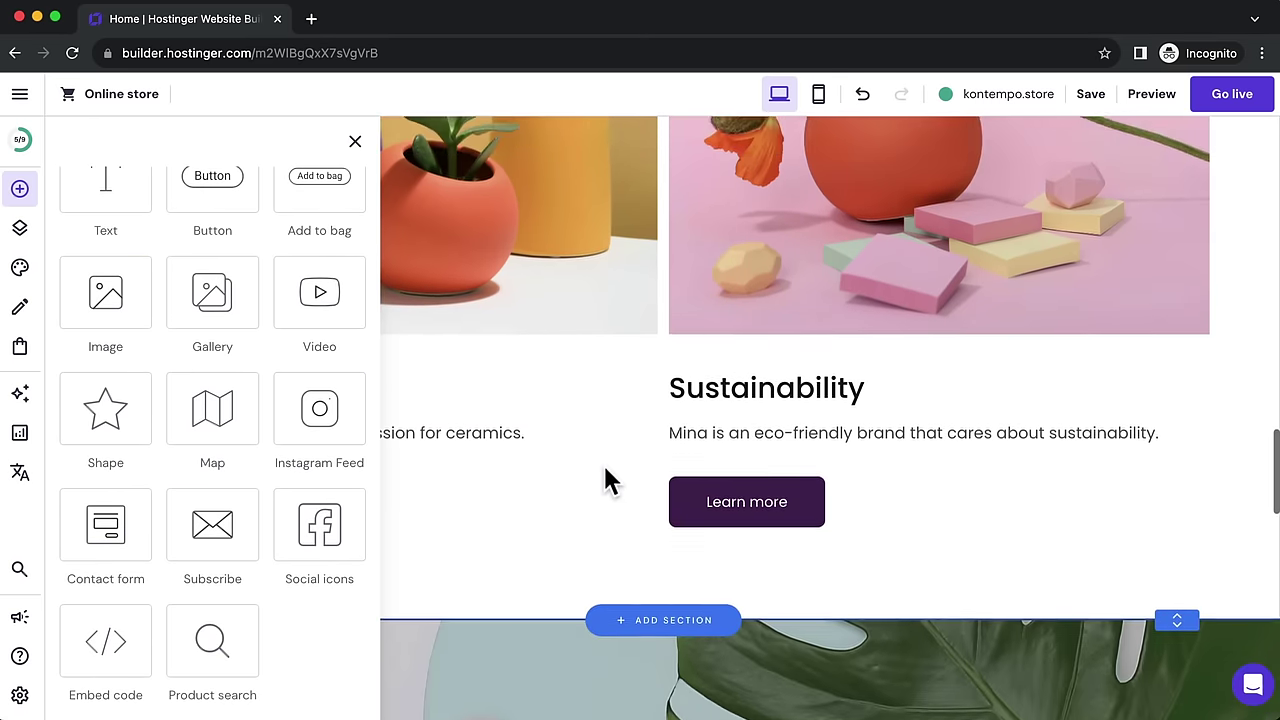
Step: Delete the pink still-life image above the "Sustainability" heading
{"action": "scroll", "coordinate": [602, 478], "scroll_direction": "up", "scroll_amount": 1}
{"action": "left_click", "coordinate": [920, 394]}
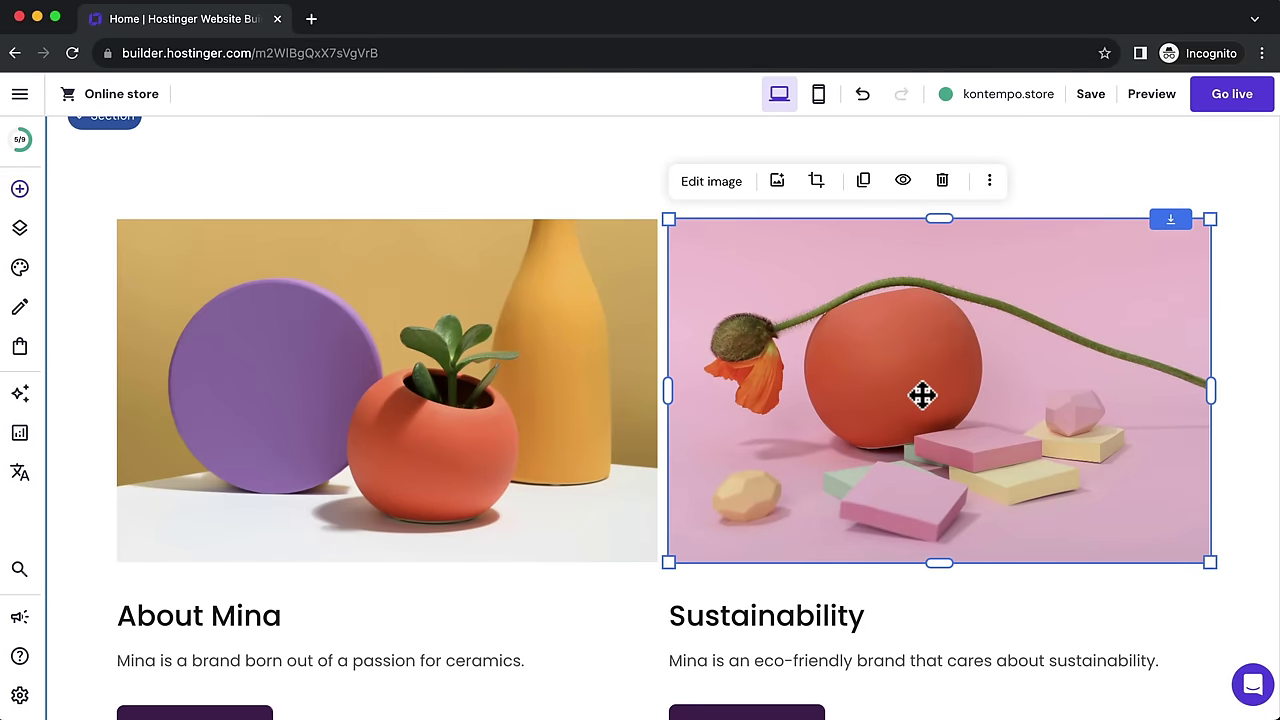
{"action": "left_click", "coordinate": [943, 180]}
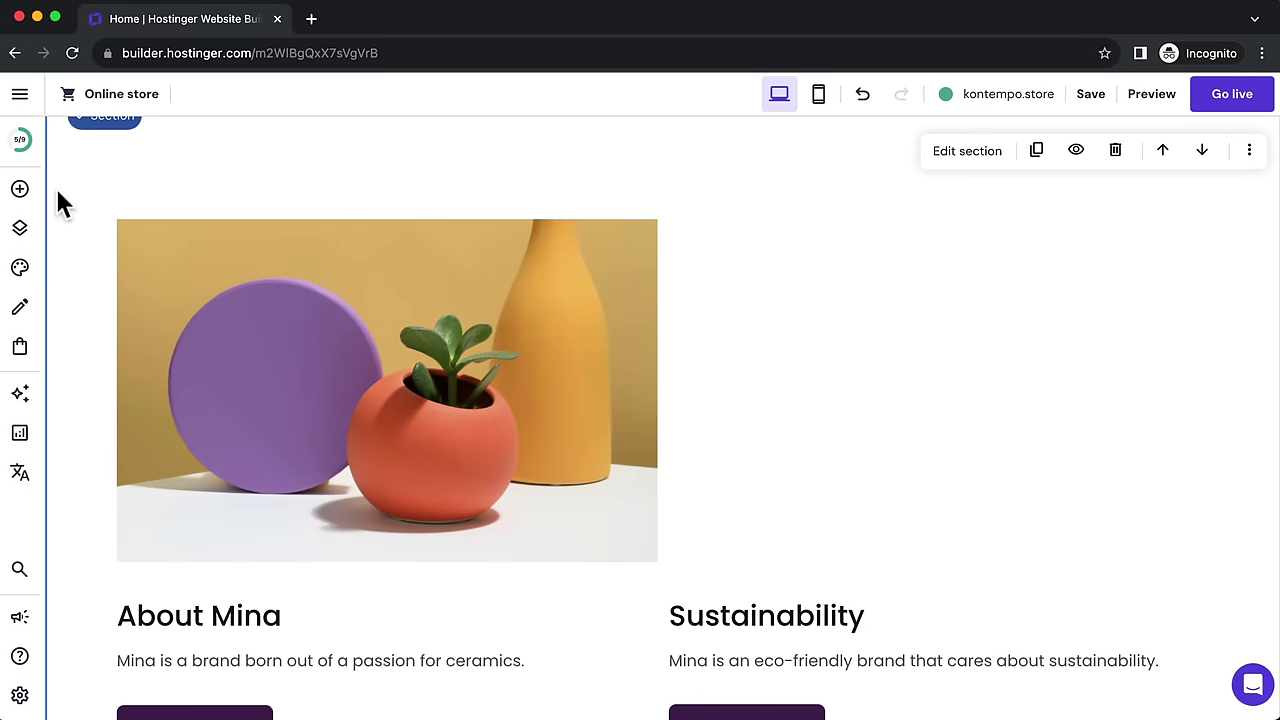
Step: Add a video element in the empty space above "Sustainability" and enlarge it to the column's width
{"action": "left_click", "coordinate": [20, 190]}
{"action": "left_click_drag", "start_coordinate": [329, 411], "coordinate": [880, 389]}
{"action": "left_click_drag", "start_coordinate": [973, 455], "coordinate": [901, 281]}
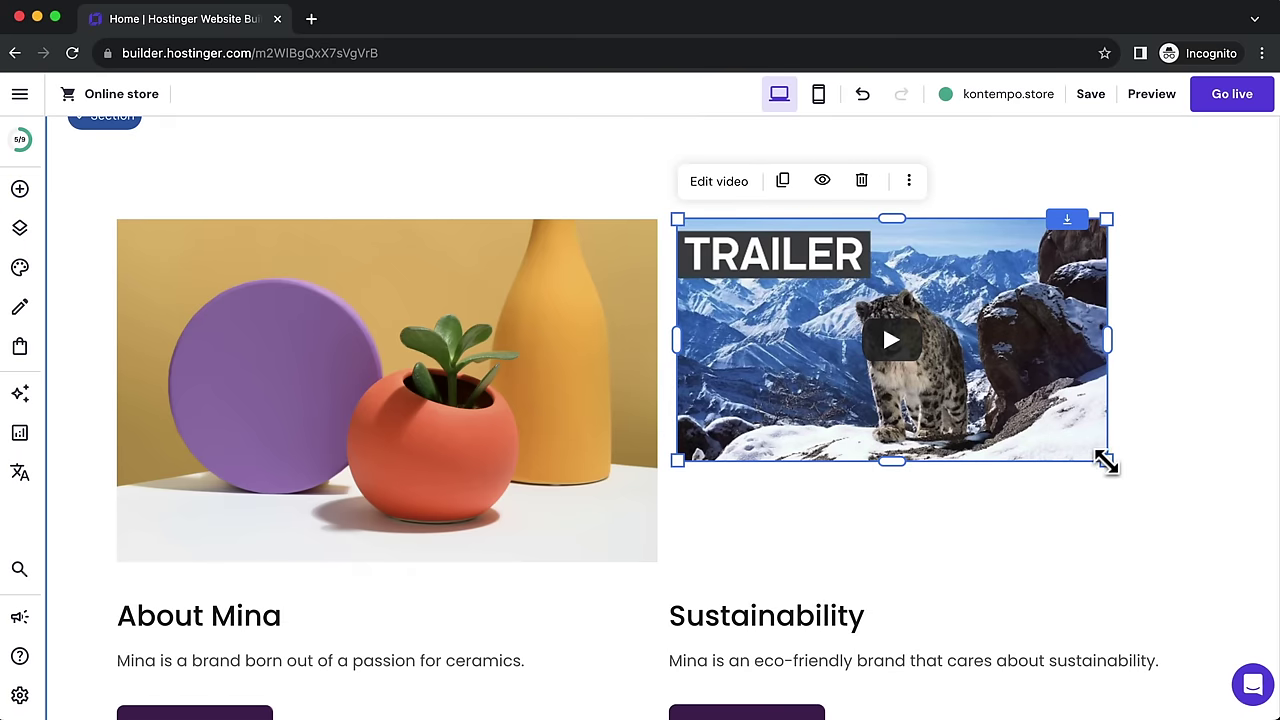
{"action": "left_click_drag", "start_coordinate": [1105, 461], "coordinate": [1214, 563]}
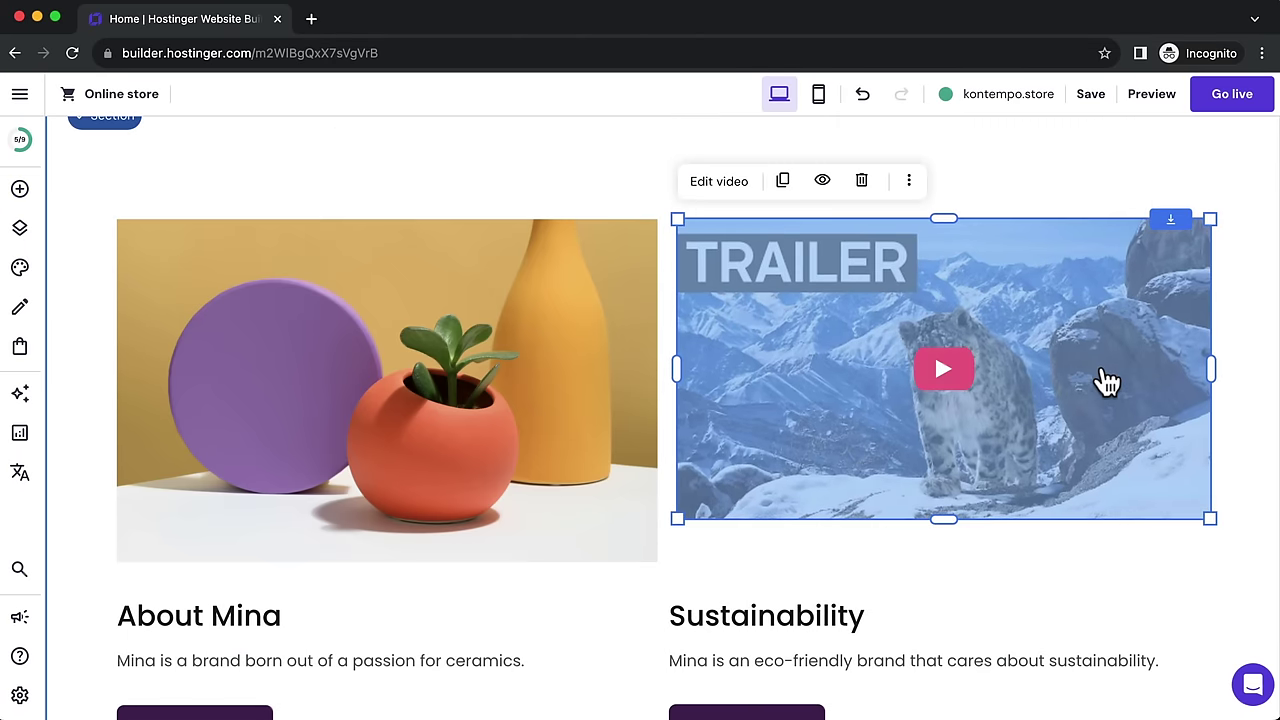
Step: Move the trailer video slightly lower above the "Sustainability" heading and deselect it
{"action": "left_click_drag", "start_coordinate": [1107, 380], "coordinate": [1105, 400]}
{"action": "left_click", "coordinate": [1249, 323]}
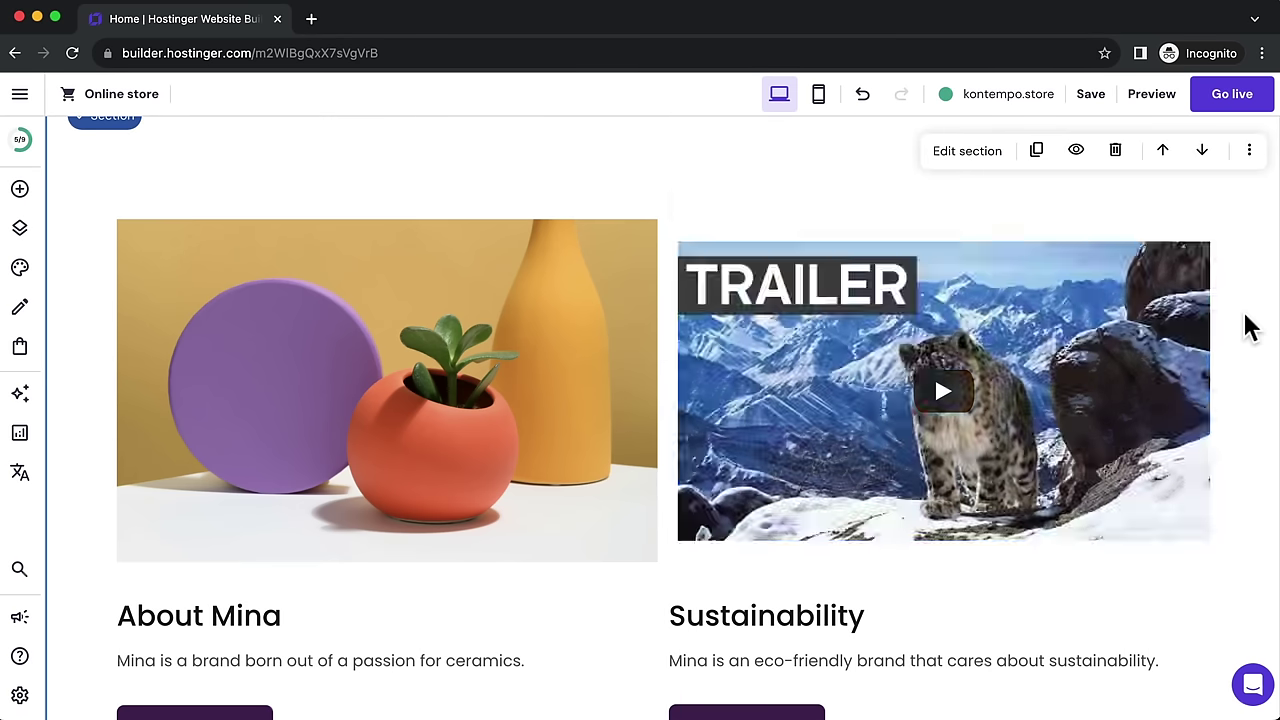
Step: Look over the newsletter sign-up section and the Subscribe element among the elements available for the page
{"action": "scroll", "coordinate": [1130, 320], "scroll_direction": "down", "scroll_amount": 7}
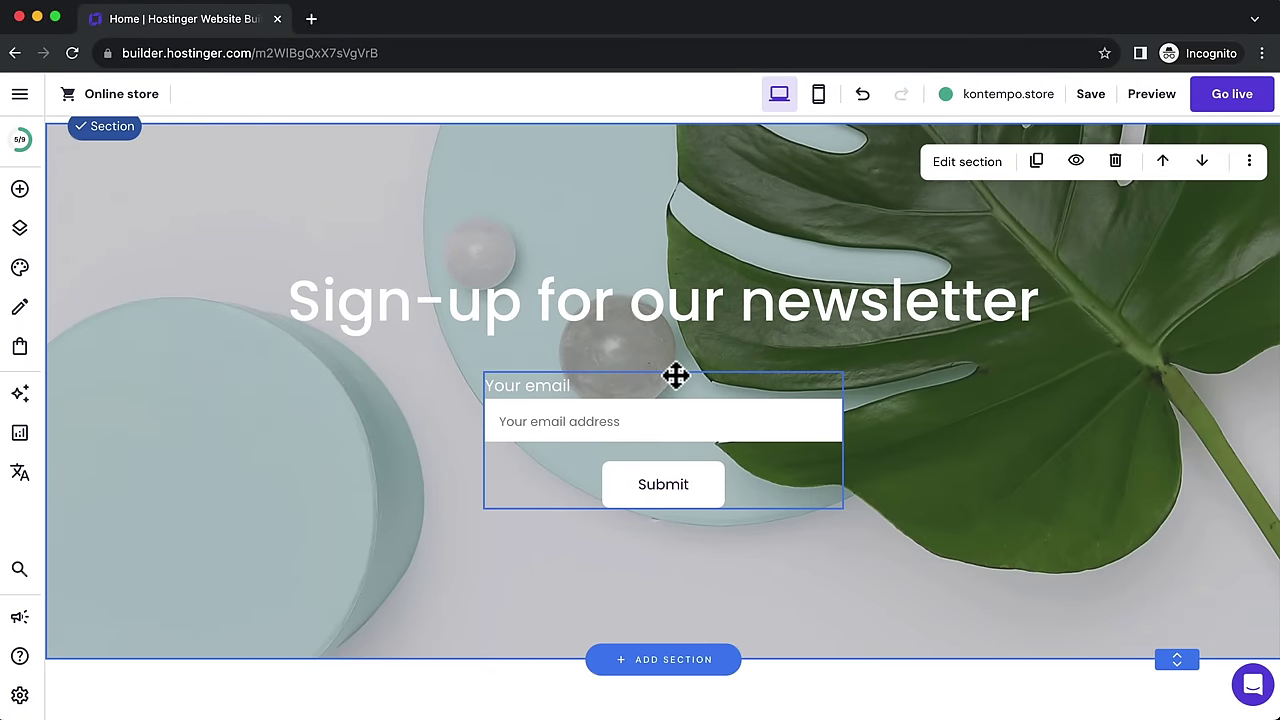
{"action": "left_click", "coordinate": [22, 192]}
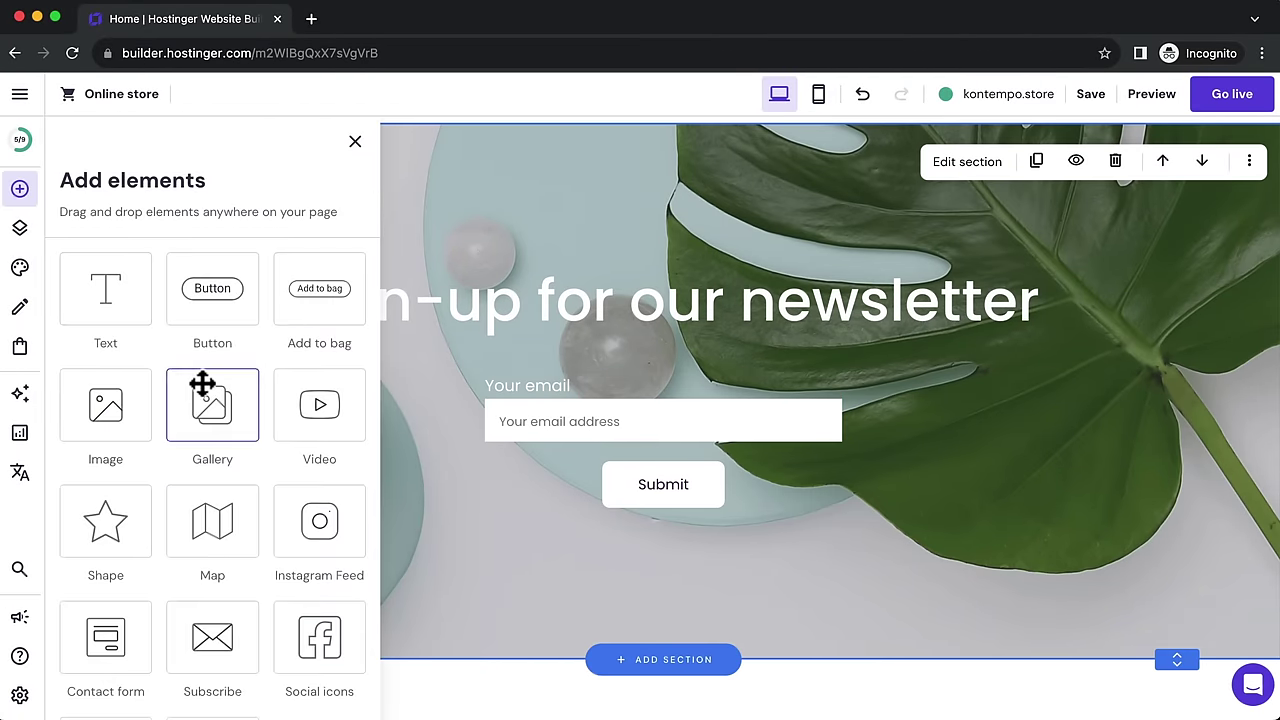
{"action": "scroll", "coordinate": [203, 385], "scroll_direction": "down", "scroll_amount": 1}
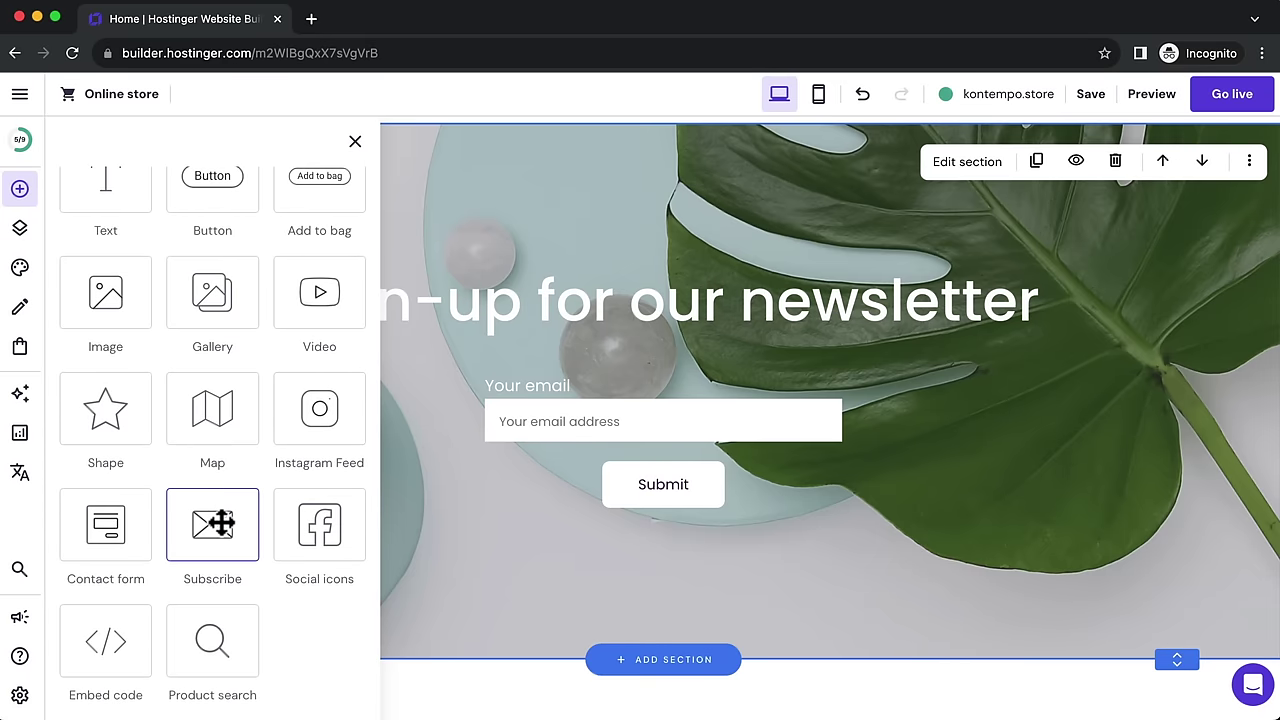
{"action": "left_click_drag", "start_coordinate": [235, 502], "coordinate": [937, 703]}
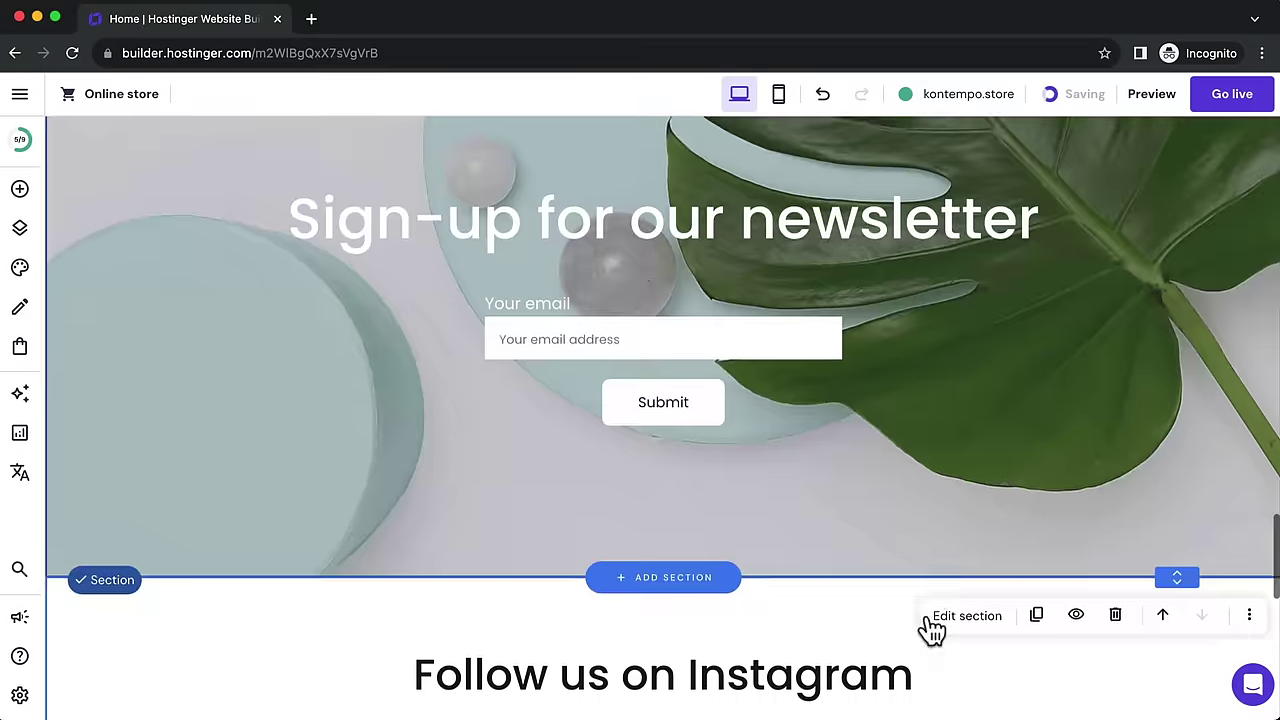
Step: Review the "Follow us on Instagram" section and the image settings of its watering can picture
{"action": "scroll", "coordinate": [906, 600], "scroll_direction": "down", "scroll_amount": 4}
{"action": "scroll", "coordinate": [905, 591], "scroll_direction": "up", "scroll_amount": 2}
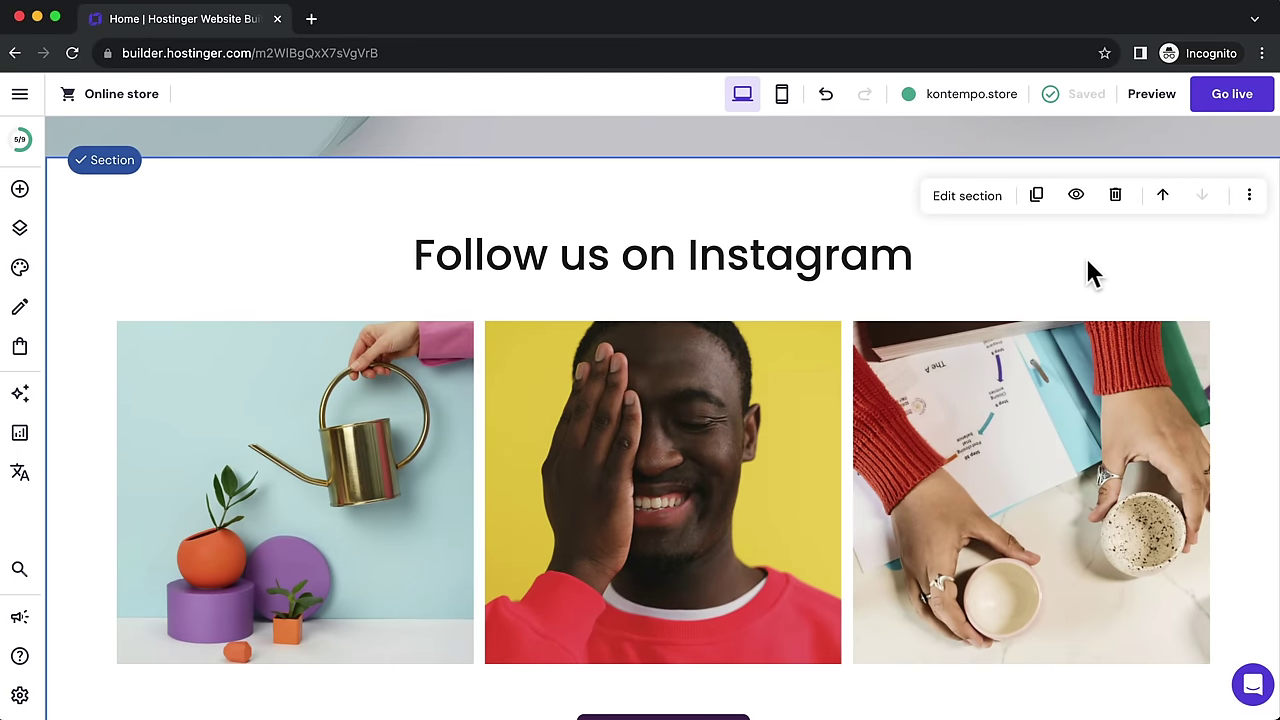
{"action": "left_click", "coordinate": [221, 425]}
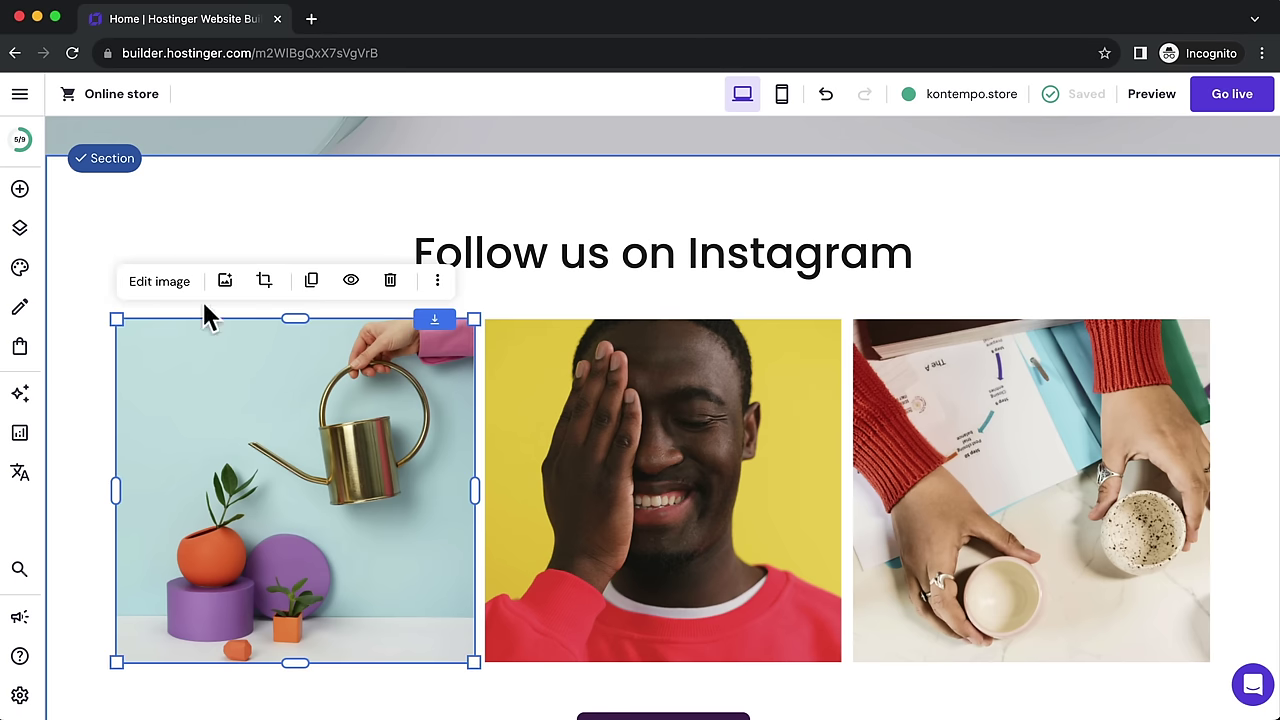
{"action": "left_click", "coordinate": [172, 290]}
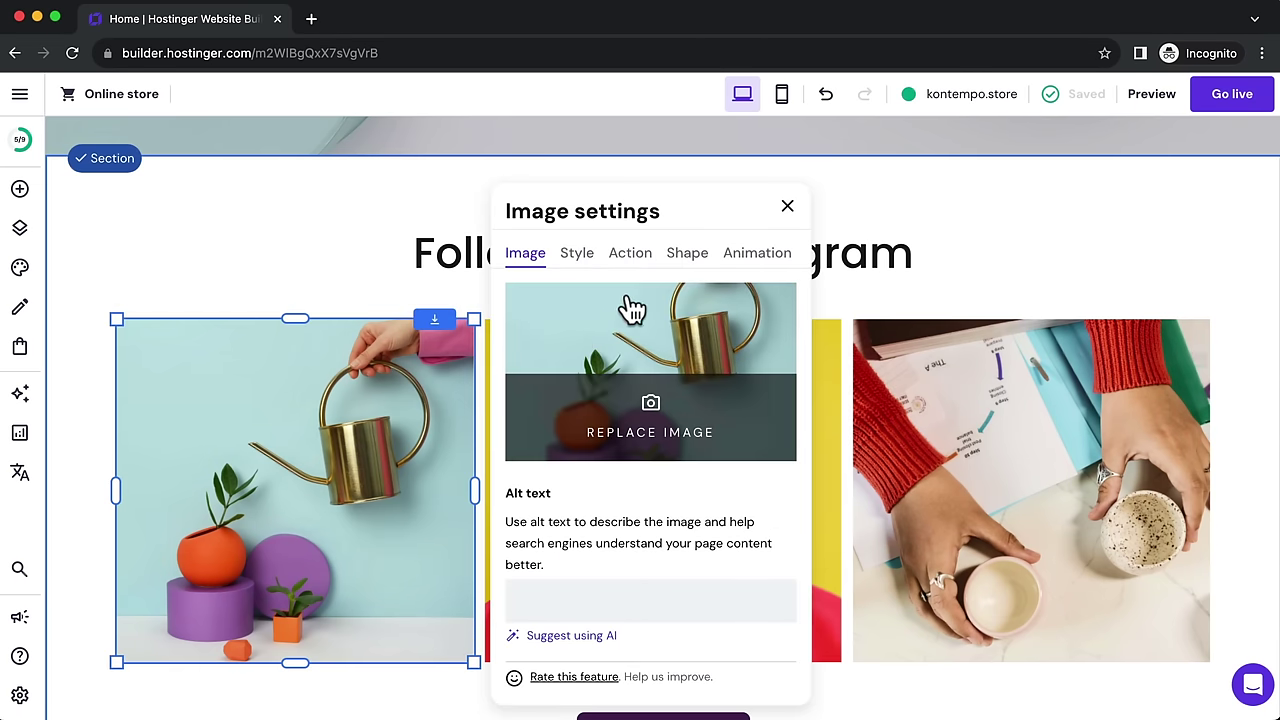
{"action": "left_click", "coordinate": [787, 206]}
{"action": "scroll", "coordinate": [746, 360], "scroll_direction": "down", "scroll_amount": 1}
{"action": "scroll", "coordinate": [746, 360], "scroll_direction": "down", "scroll_amount": 3}
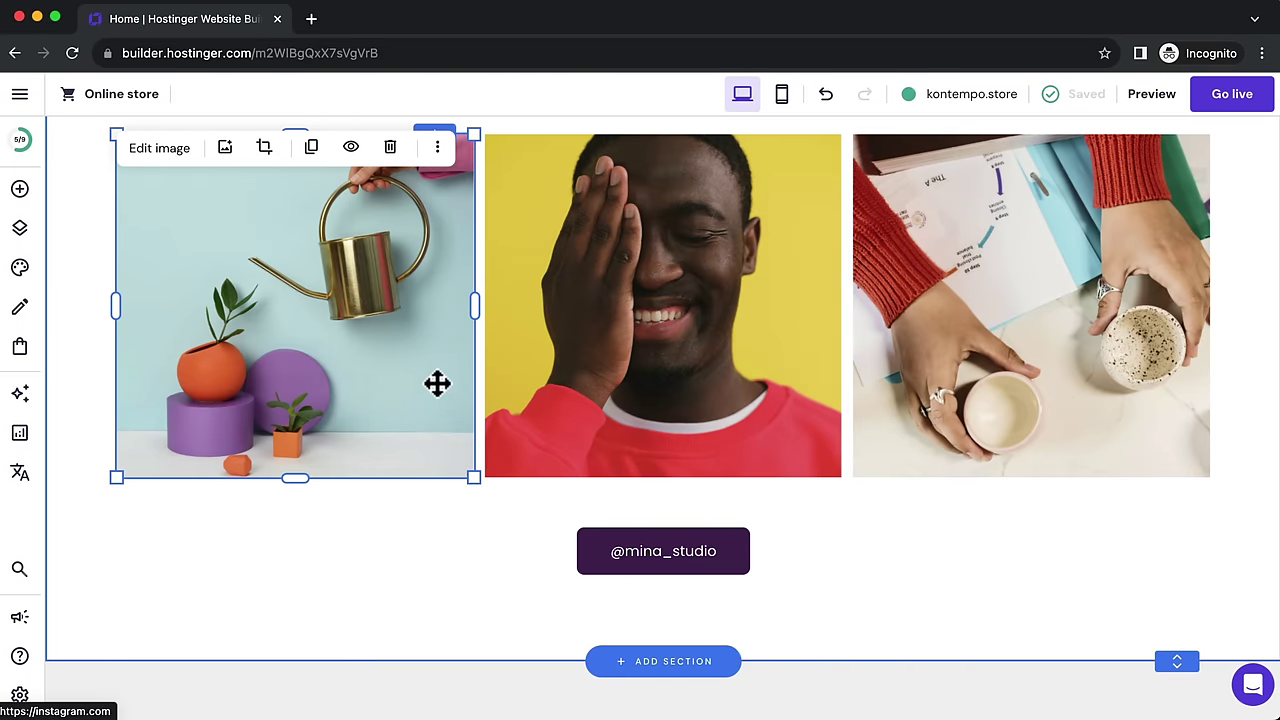
{"action": "scroll", "coordinate": [400, 380], "scroll_direction": "up", "scroll_amount": 1}
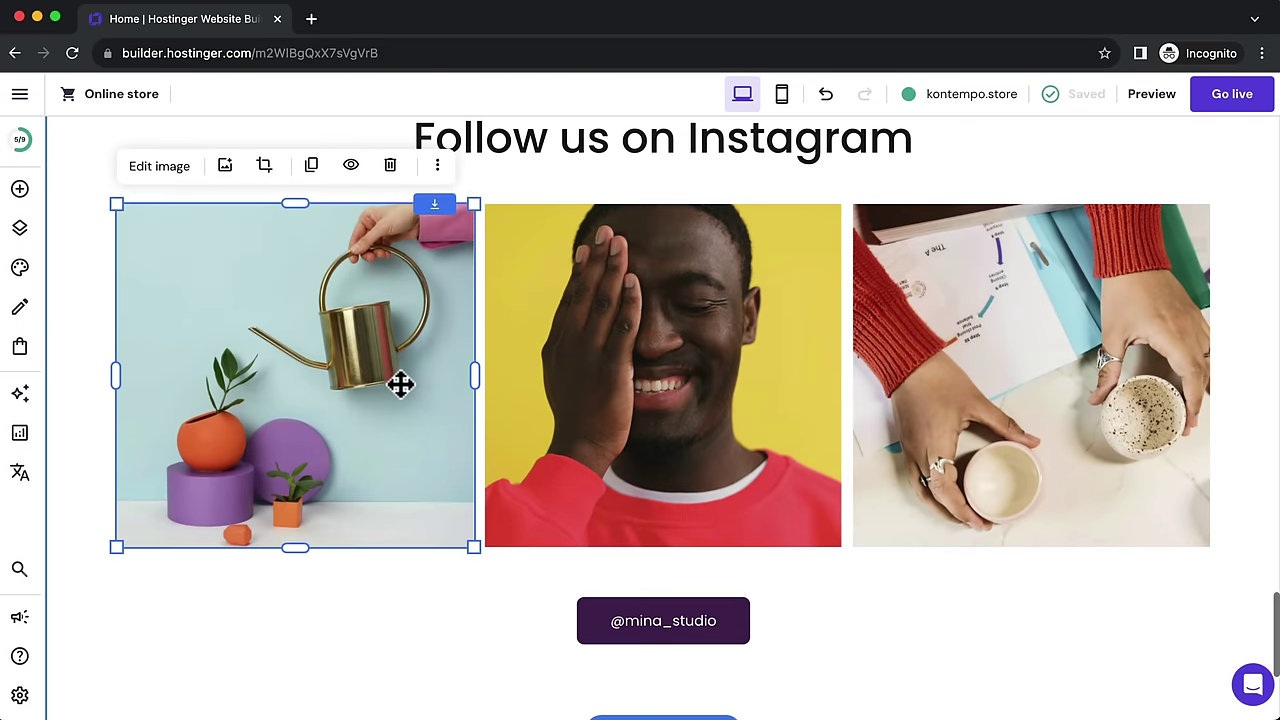
Step: Add an Instagram Feed element to the "Follow us on Instagram" section and check its general settings
{"action": "left_click", "coordinate": [20, 192]}
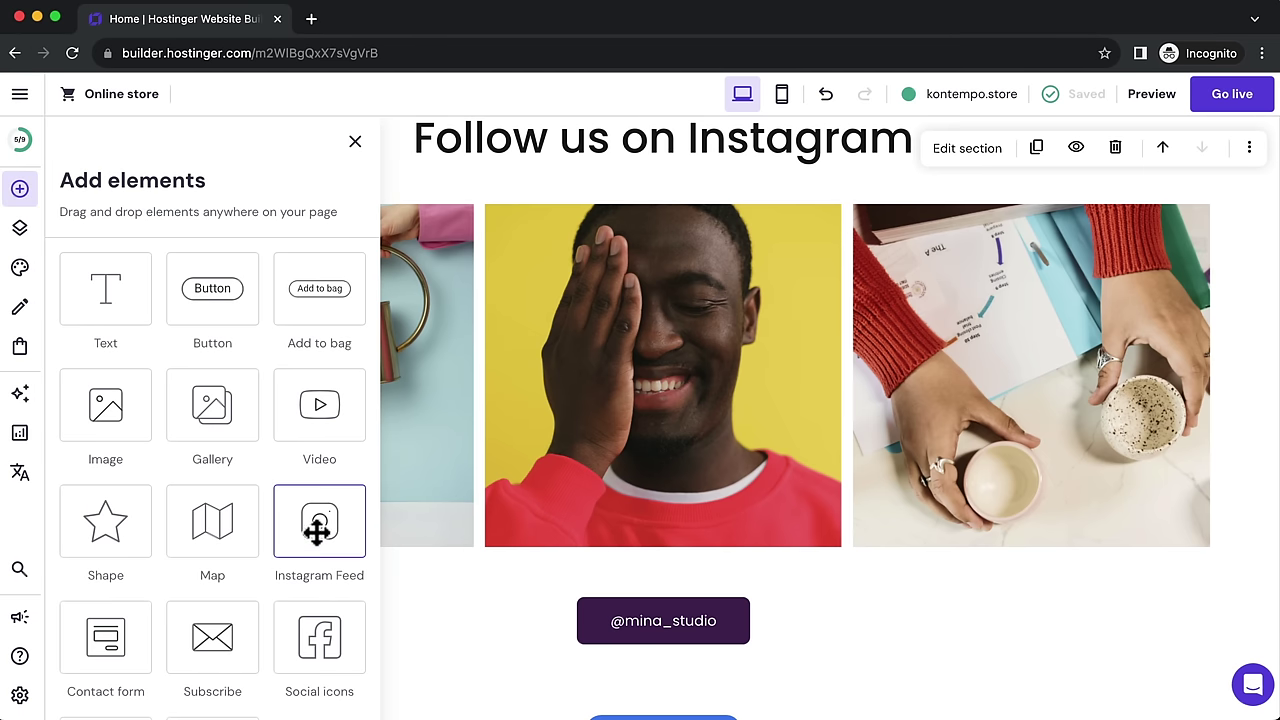
{"action": "left_click_drag", "start_coordinate": [313, 531], "coordinate": [751, 457]}
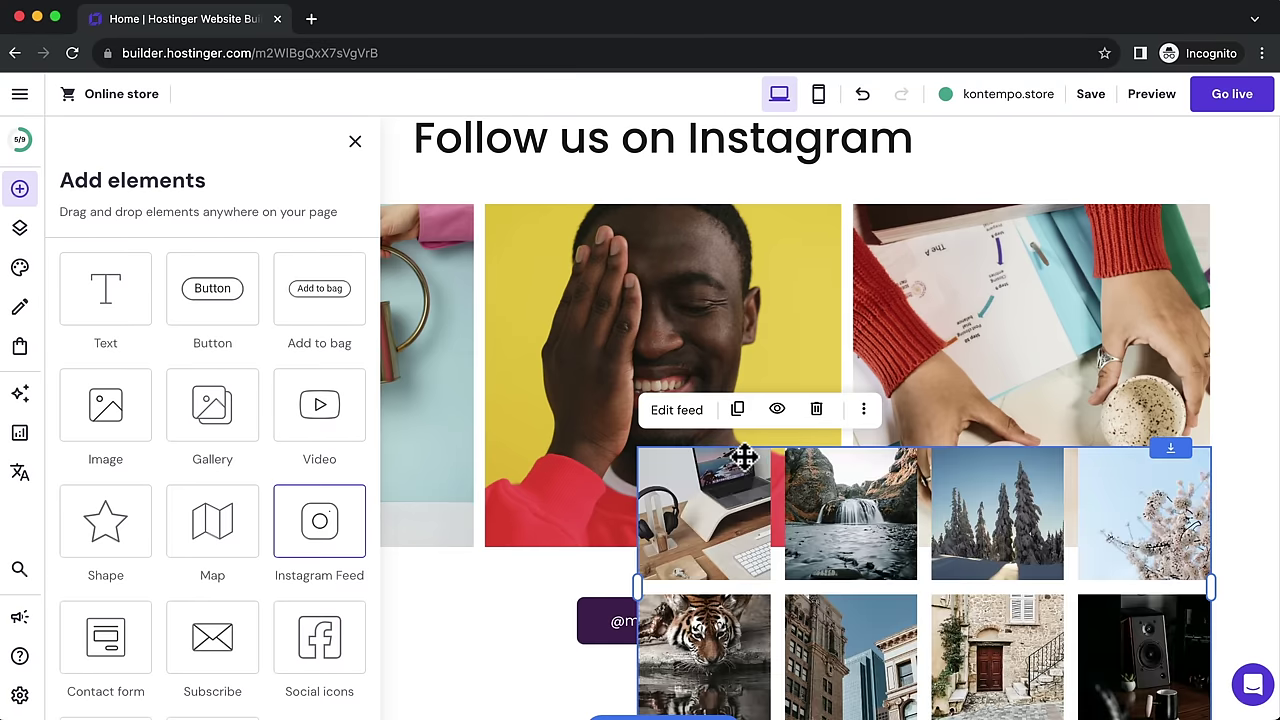
{"action": "scroll", "coordinate": [803, 515], "scroll_direction": "down", "scroll_amount": 2}
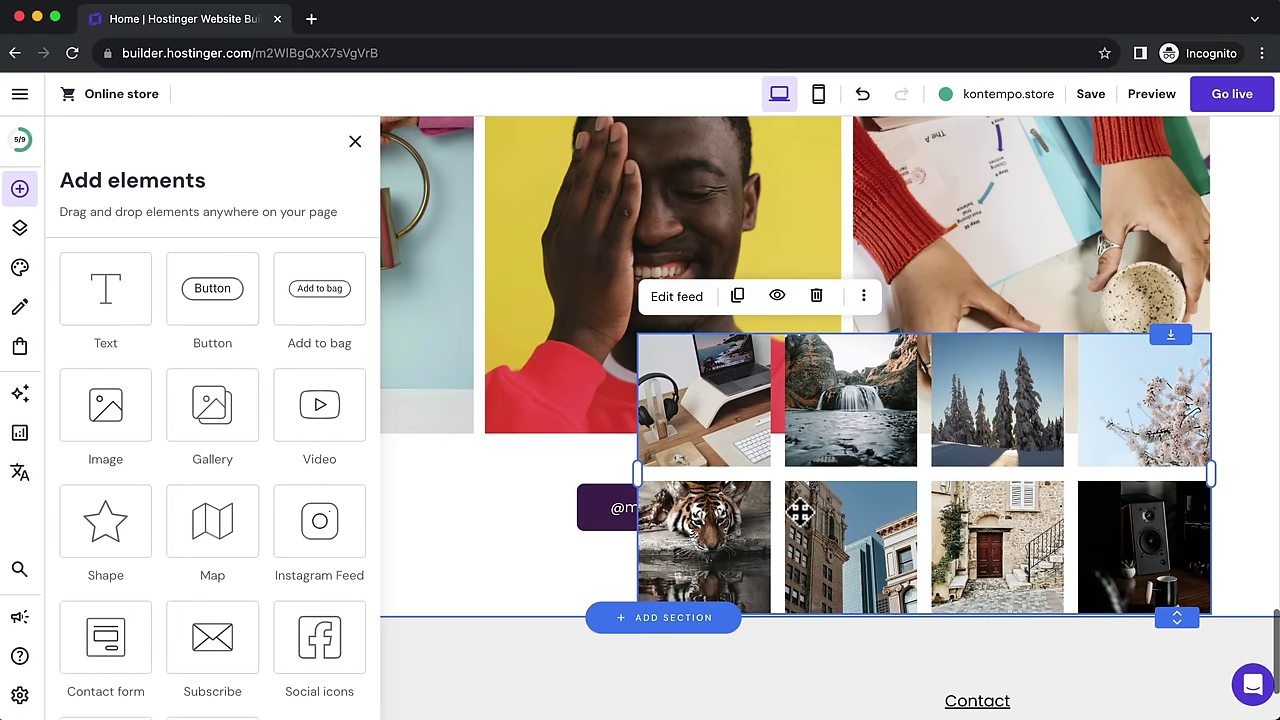
{"action": "left_click", "coordinate": [684, 298]}
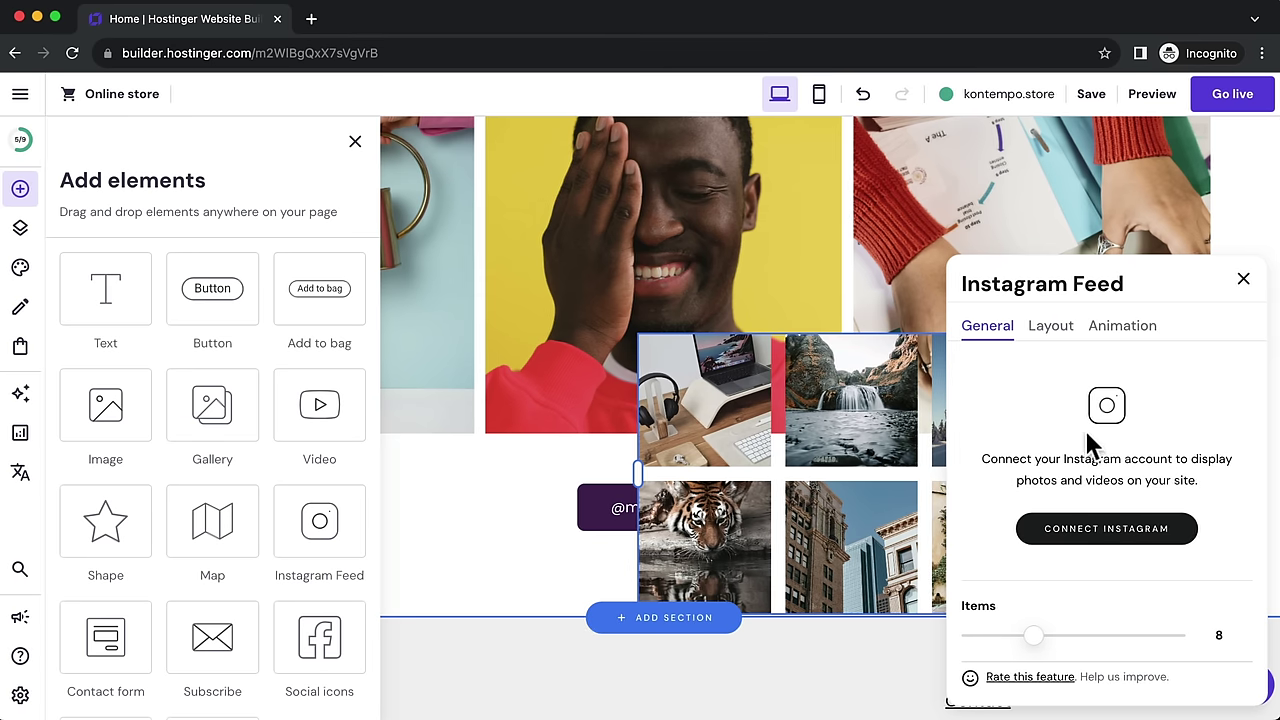
{"action": "left_click", "coordinate": [1243, 282]}
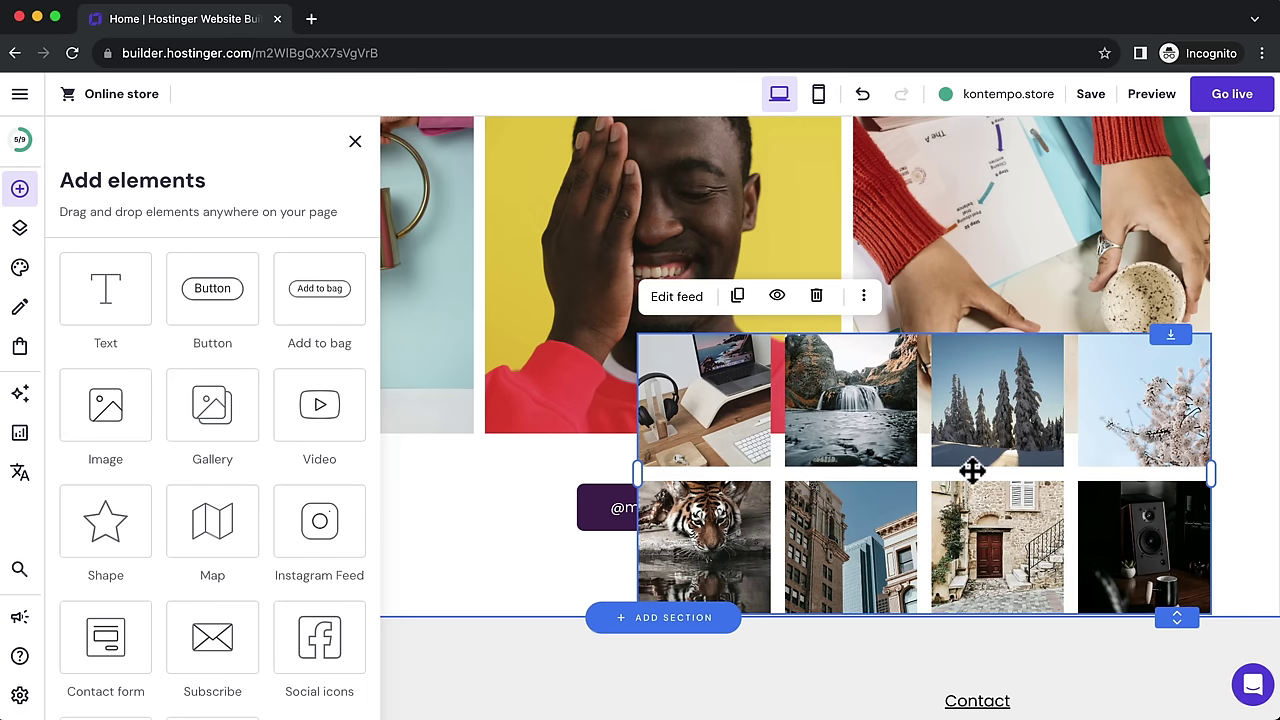
Step: Reposition the Instagram feed over the row of images beneath the heading and delete it
{"action": "left_click_drag", "start_coordinate": [971, 471], "coordinate": [729, 334]}
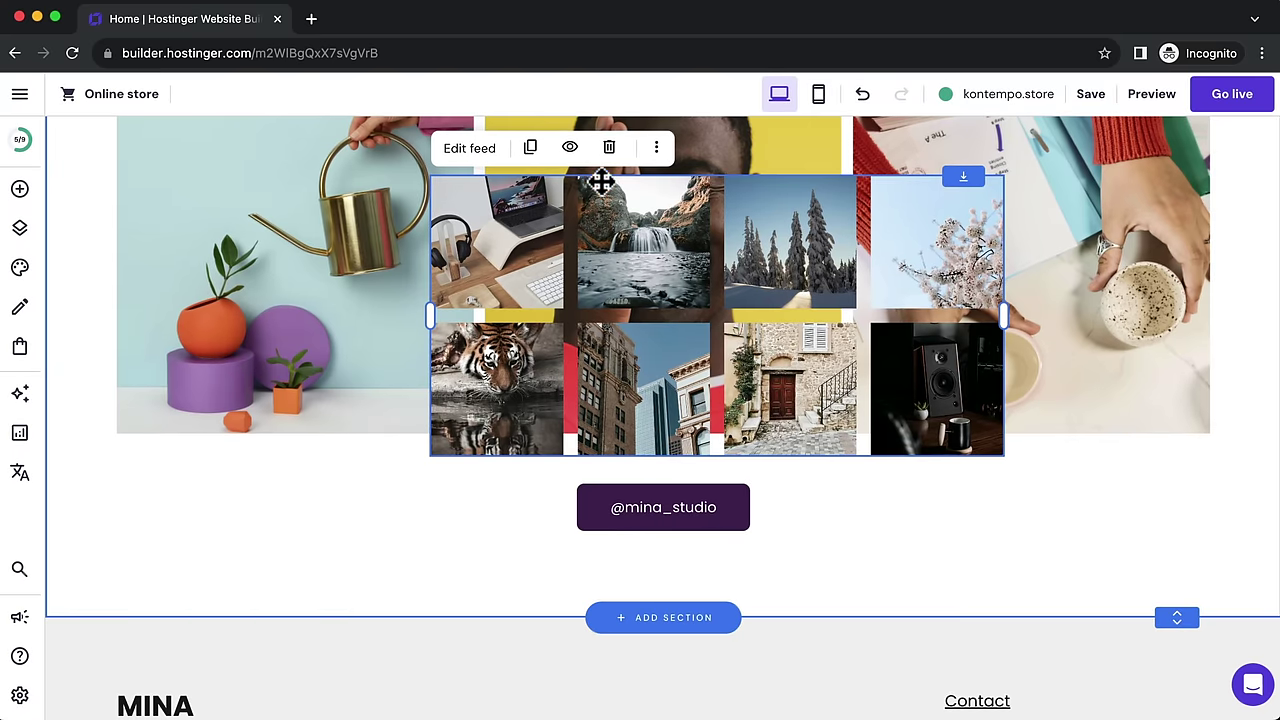
{"action": "left_click_drag", "start_coordinate": [610, 185], "coordinate": [445, 382]}
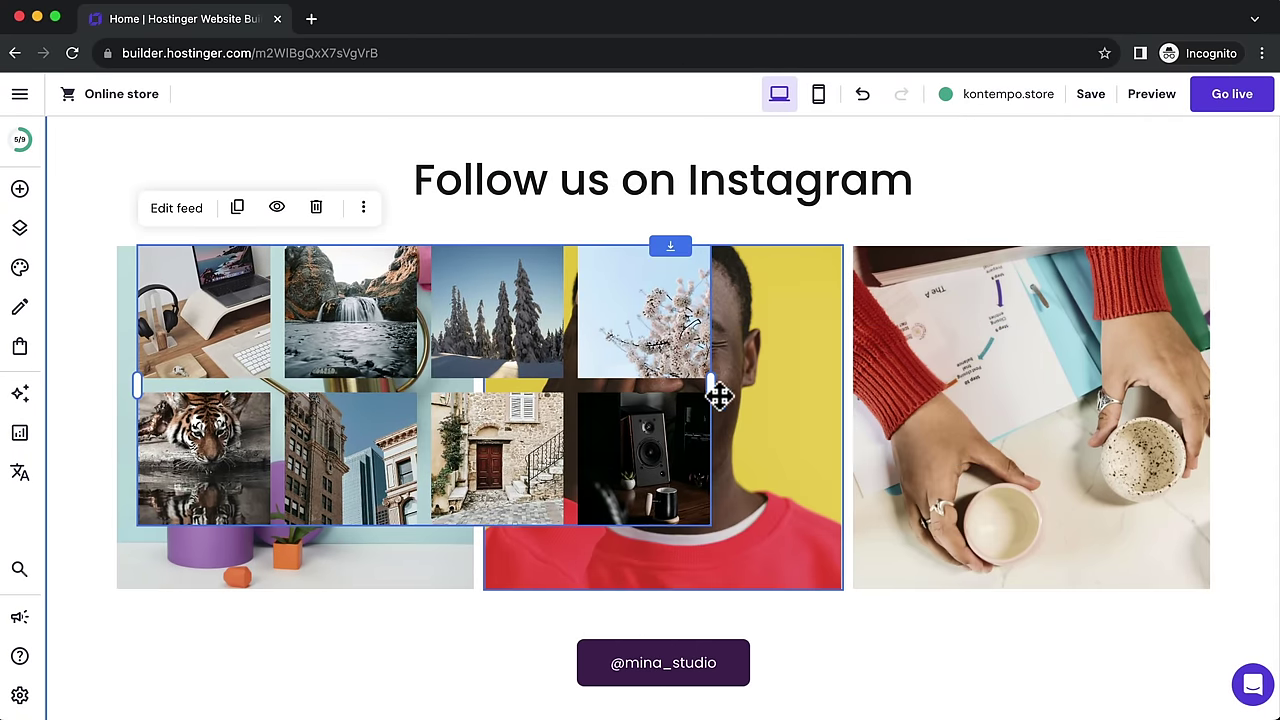
{"action": "left_click_drag", "start_coordinate": [711, 390], "coordinate": [667, 392]}
{"action": "left_click", "coordinate": [316, 207]}
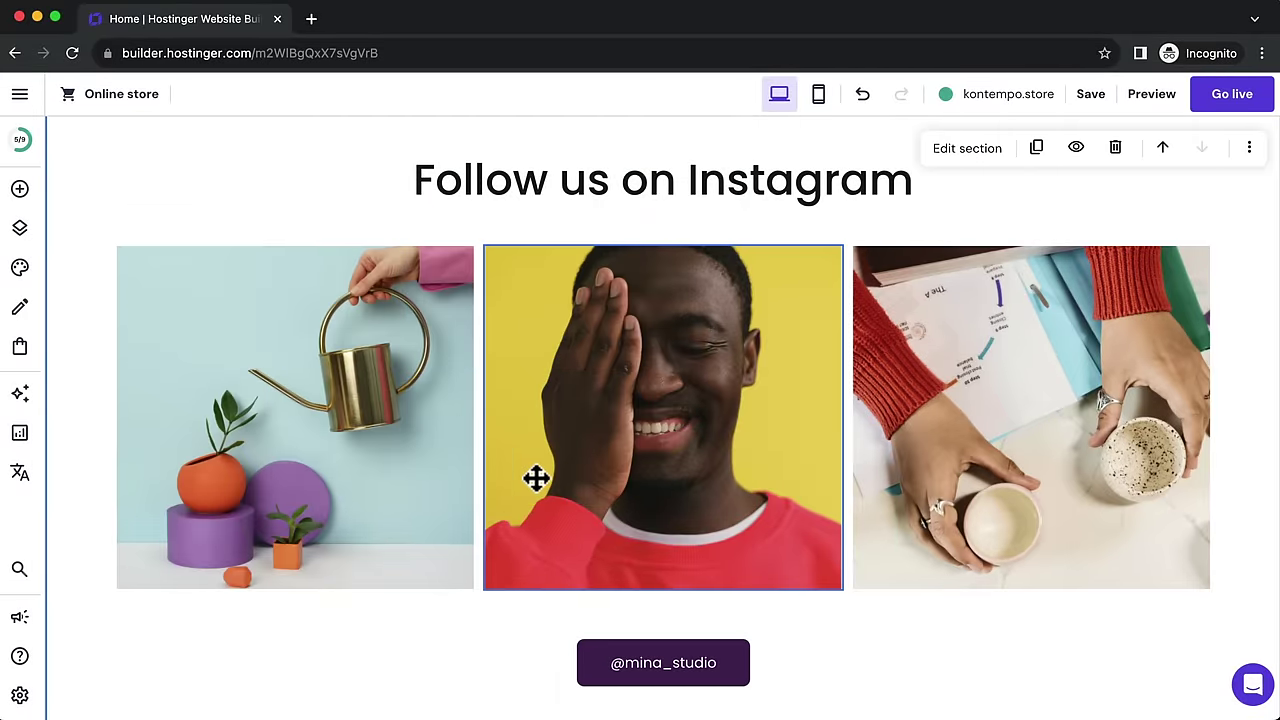
Step: Try grey and dark purple backgrounds for the footer and settle on the light grey website color #f1f1f1
{"action": "scroll", "coordinate": [562, 483], "scroll_direction": "down", "scroll_amount": 5}
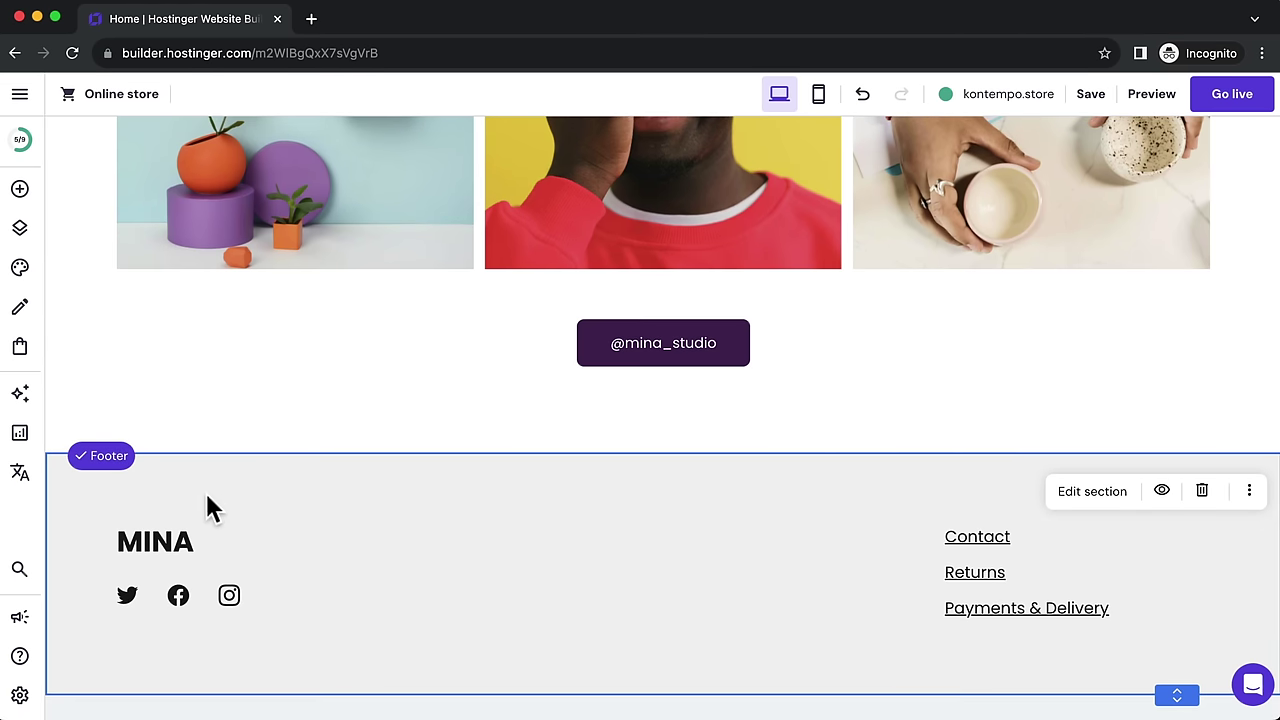
{"action": "left_click", "coordinate": [1095, 495]}
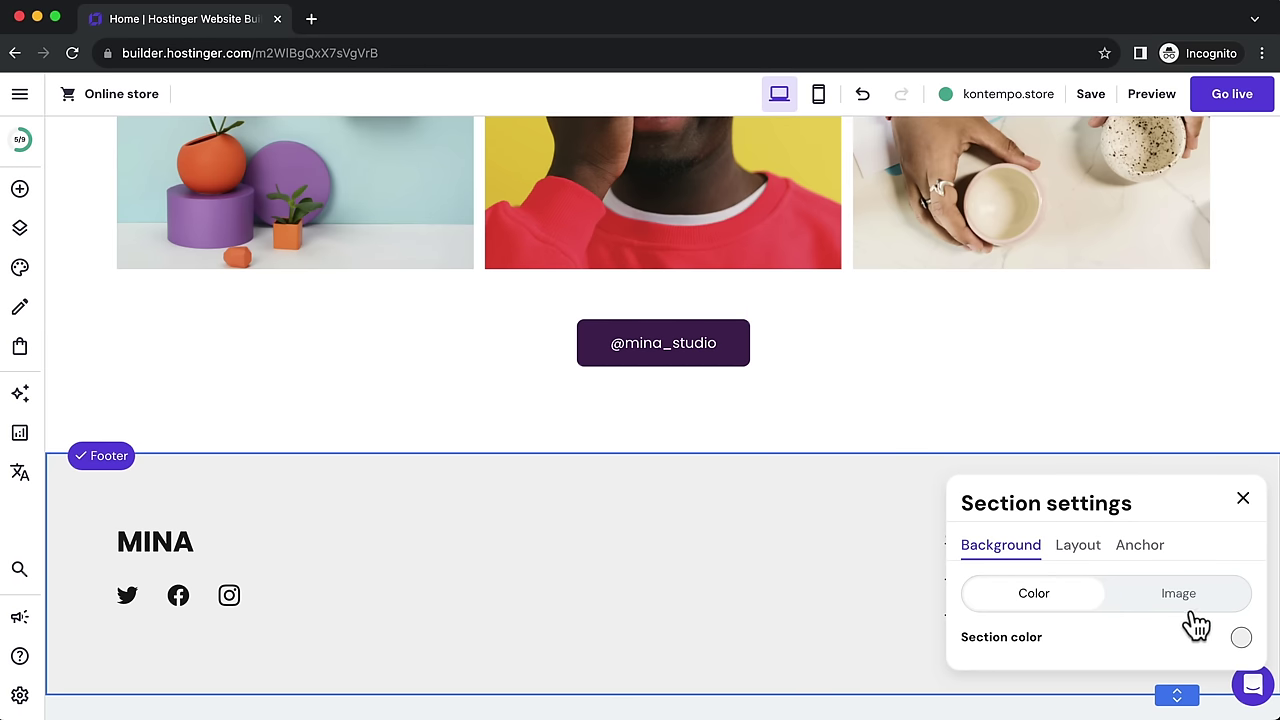
{"action": "scroll", "coordinate": [405, 345], "scroll_direction": "up", "scroll_amount": 4}
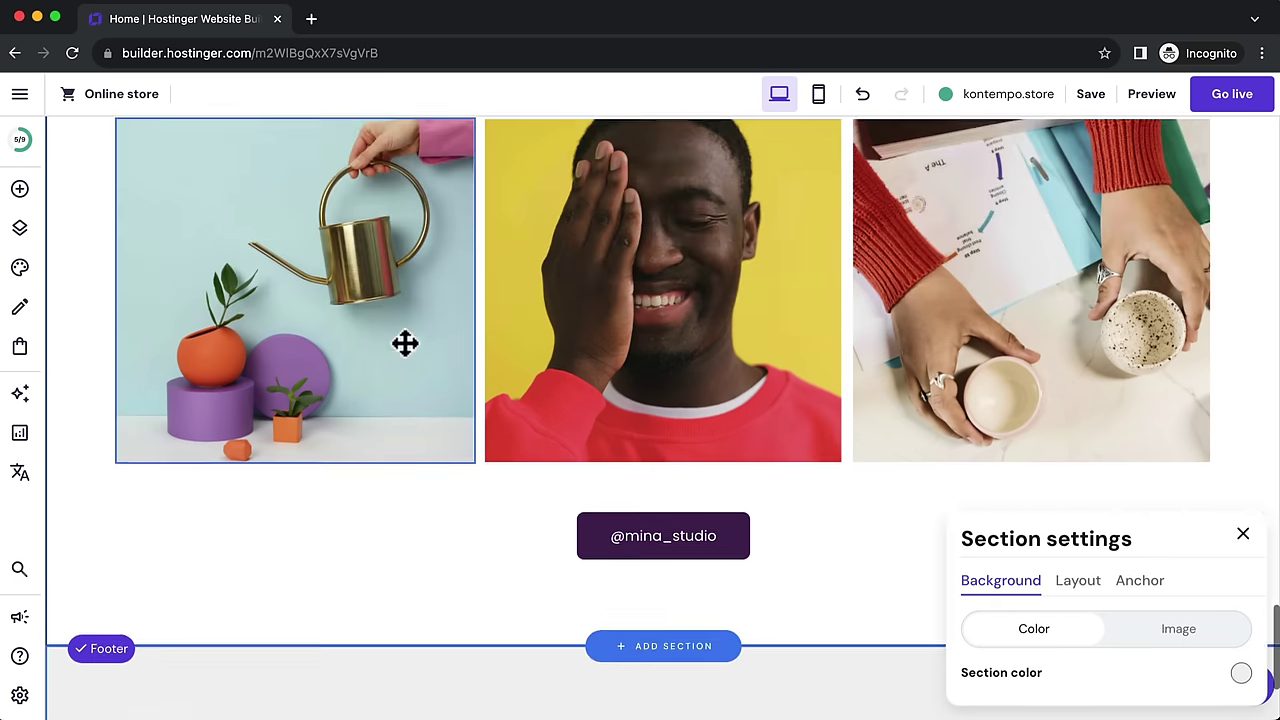
{"action": "scroll", "coordinate": [373, 373], "scroll_direction": "down", "scroll_amount": 4}
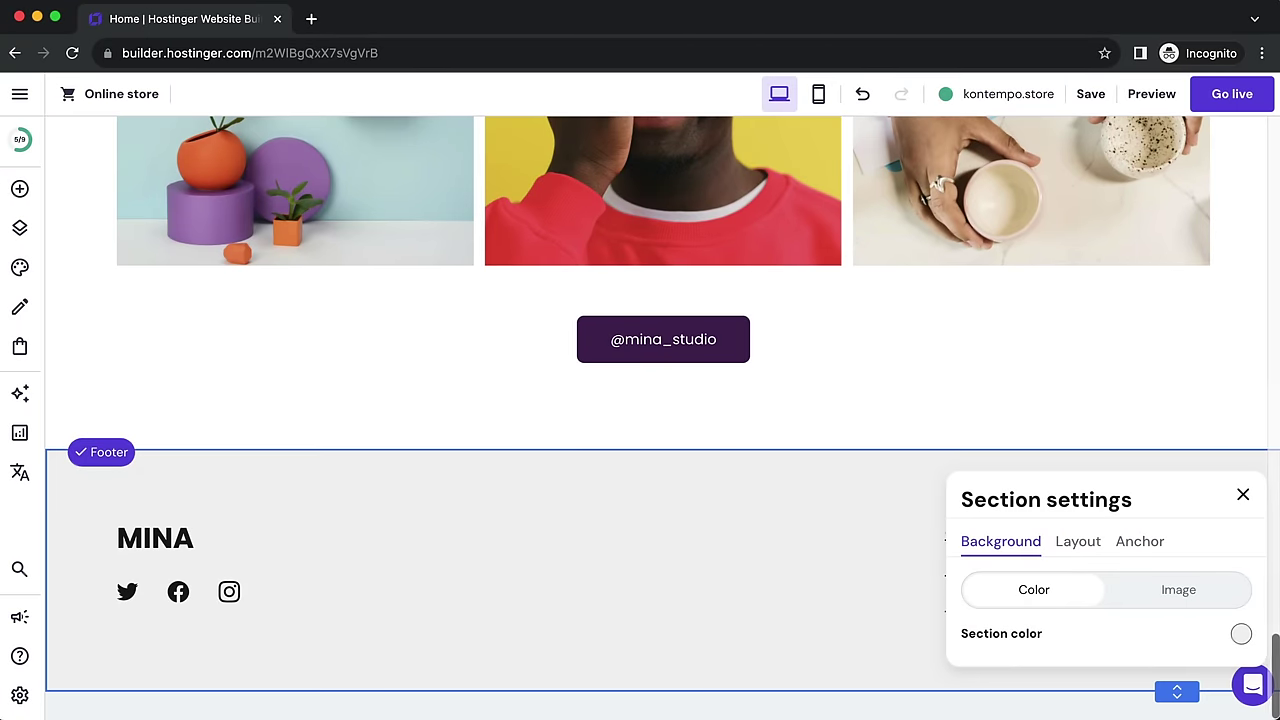
{"action": "left_click", "coordinate": [1240, 637]}
{"action": "left_click_drag", "start_coordinate": [786, 474], "coordinate": [717, 508]}
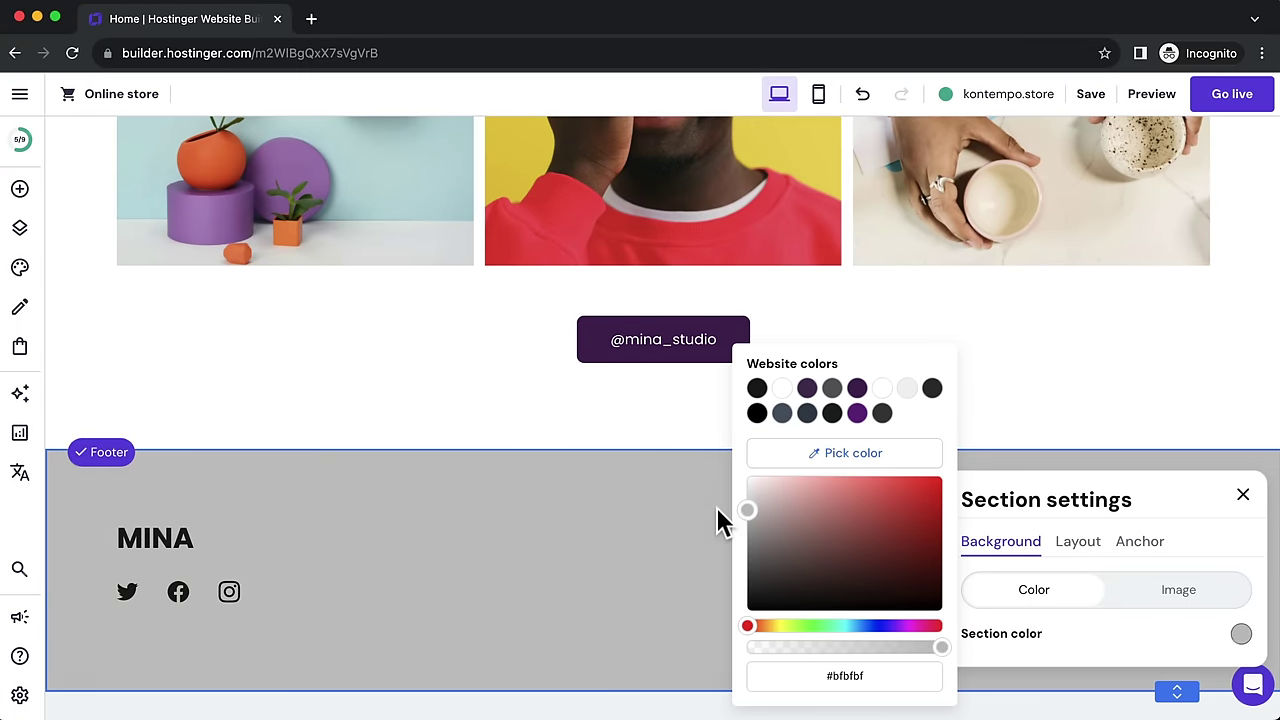
{"action": "left_click", "coordinate": [807, 389]}
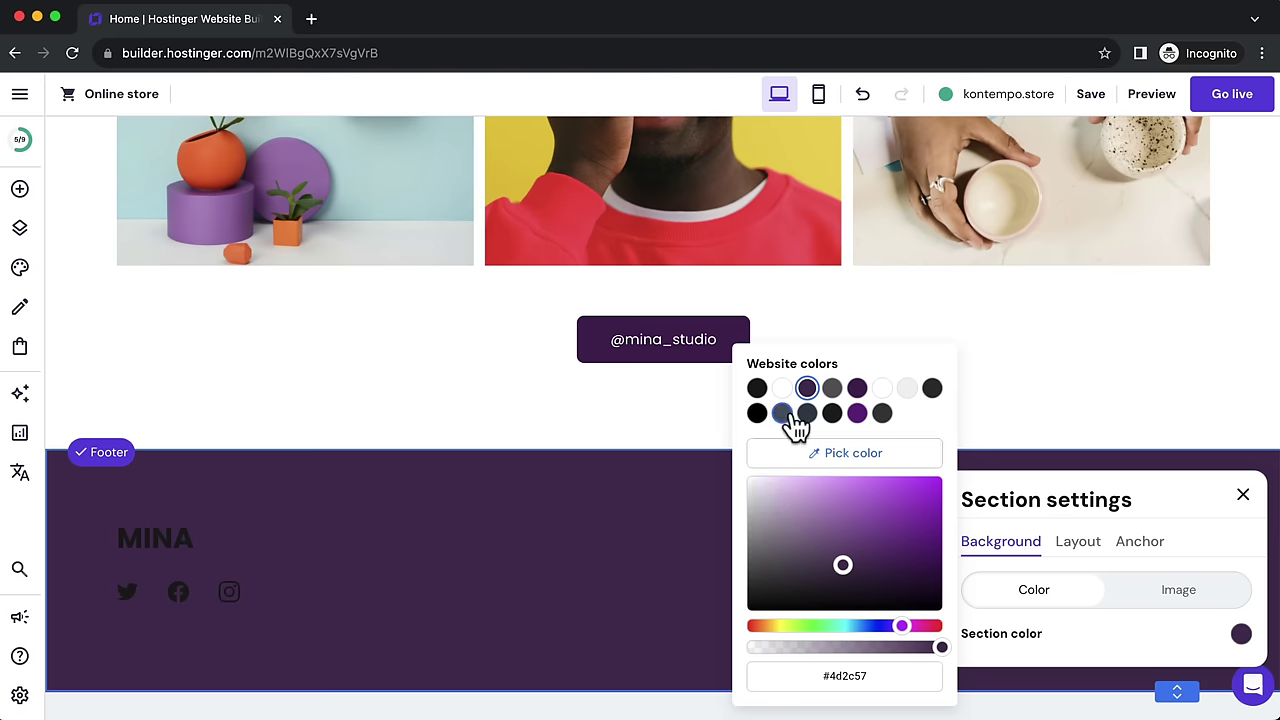
{"action": "left_click", "coordinate": [906, 389]}
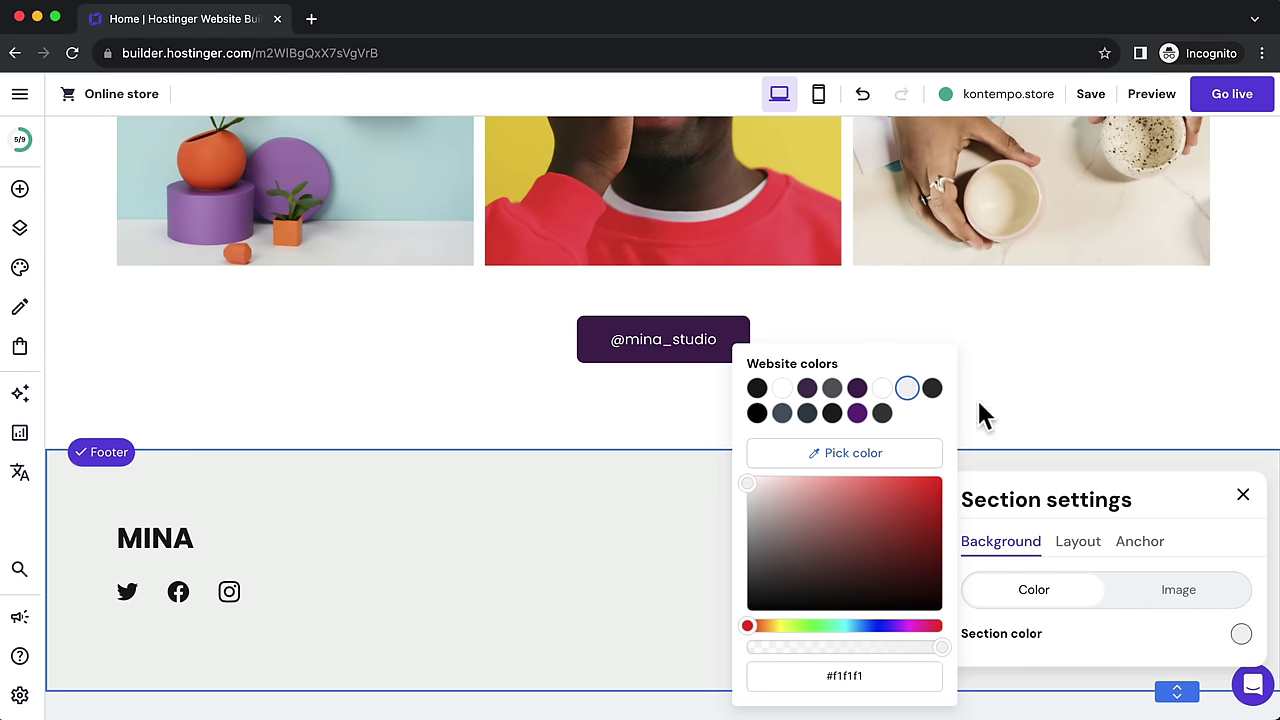
{"action": "left_click", "coordinate": [1243, 495]}
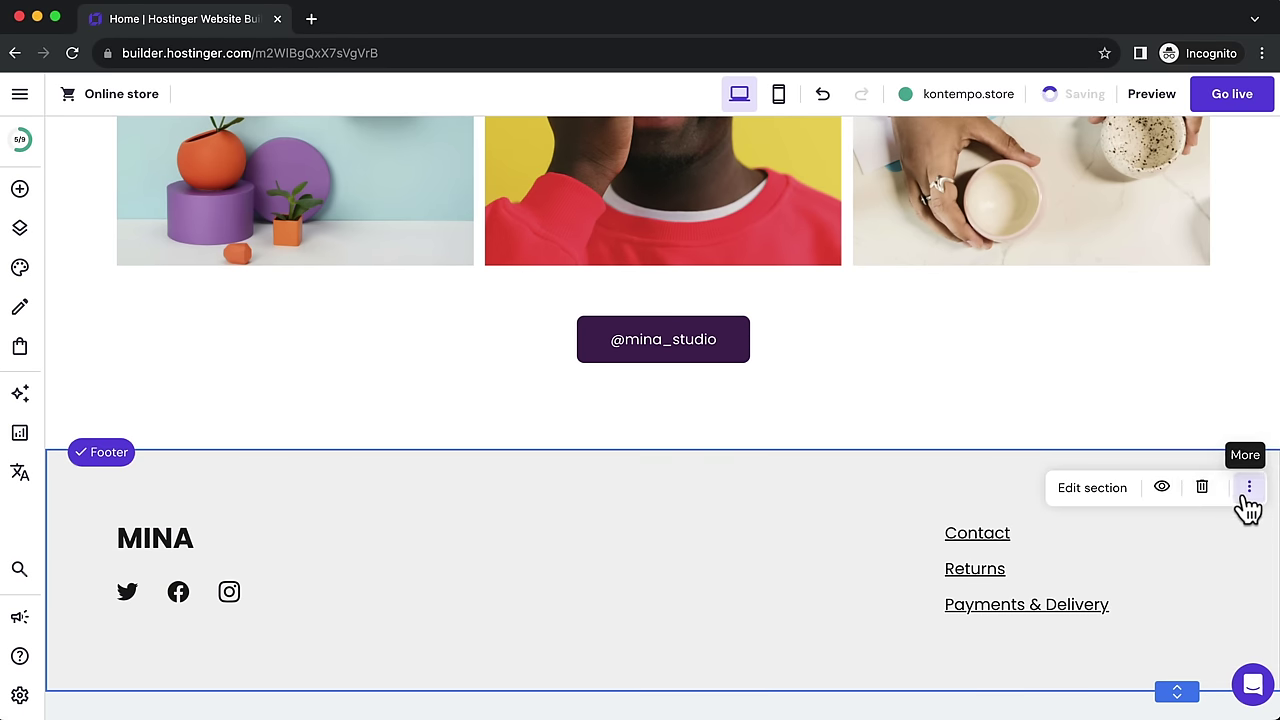
Step: Replace the footer's "MINA" heading text with "LOGO"
{"action": "left_click", "coordinate": [162, 542]}
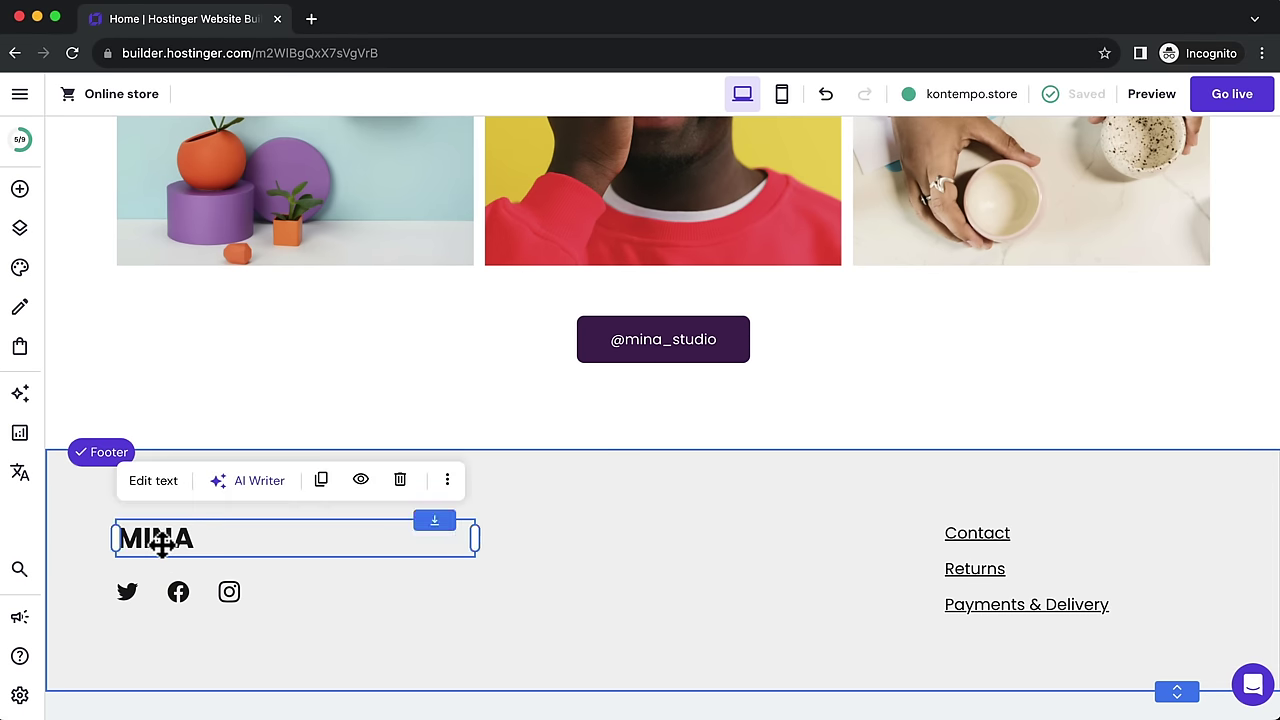
{"action": "left_click", "coordinate": [155, 482]}
{"action": "left_click_drag", "start_coordinate": [200, 545], "coordinate": [119, 538]}
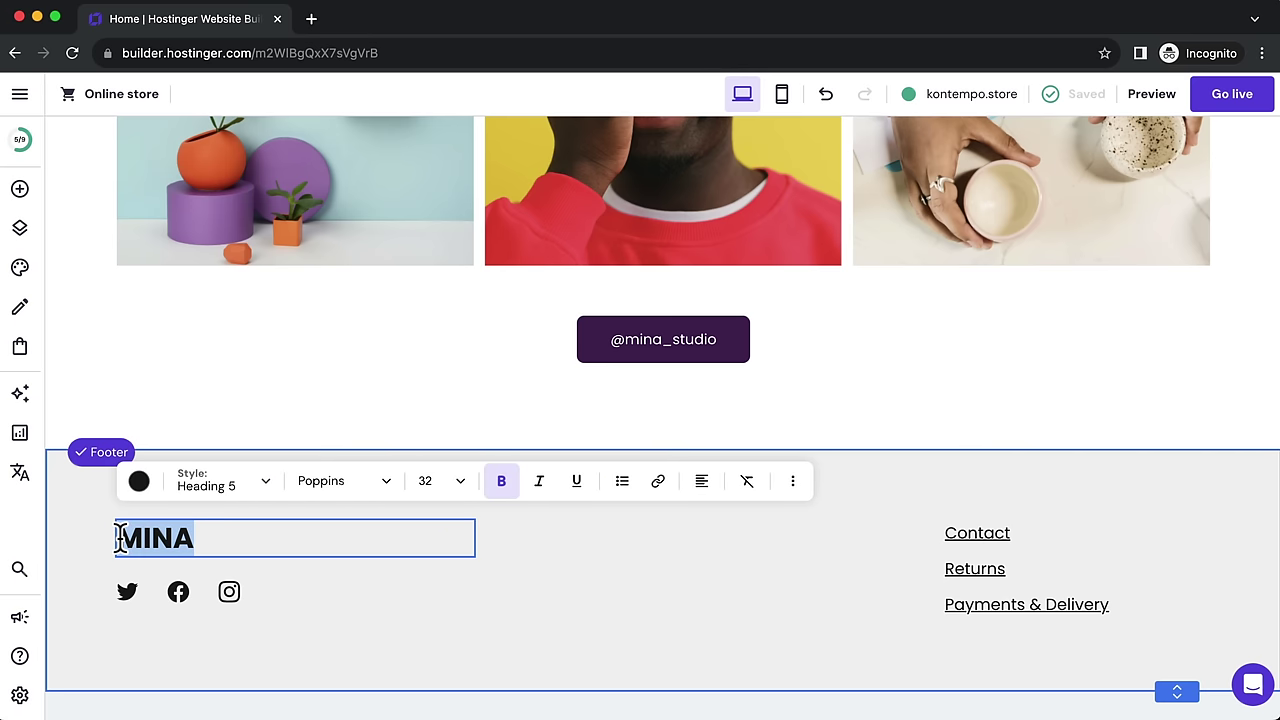
{"action": "type", "text": "LOGO"}
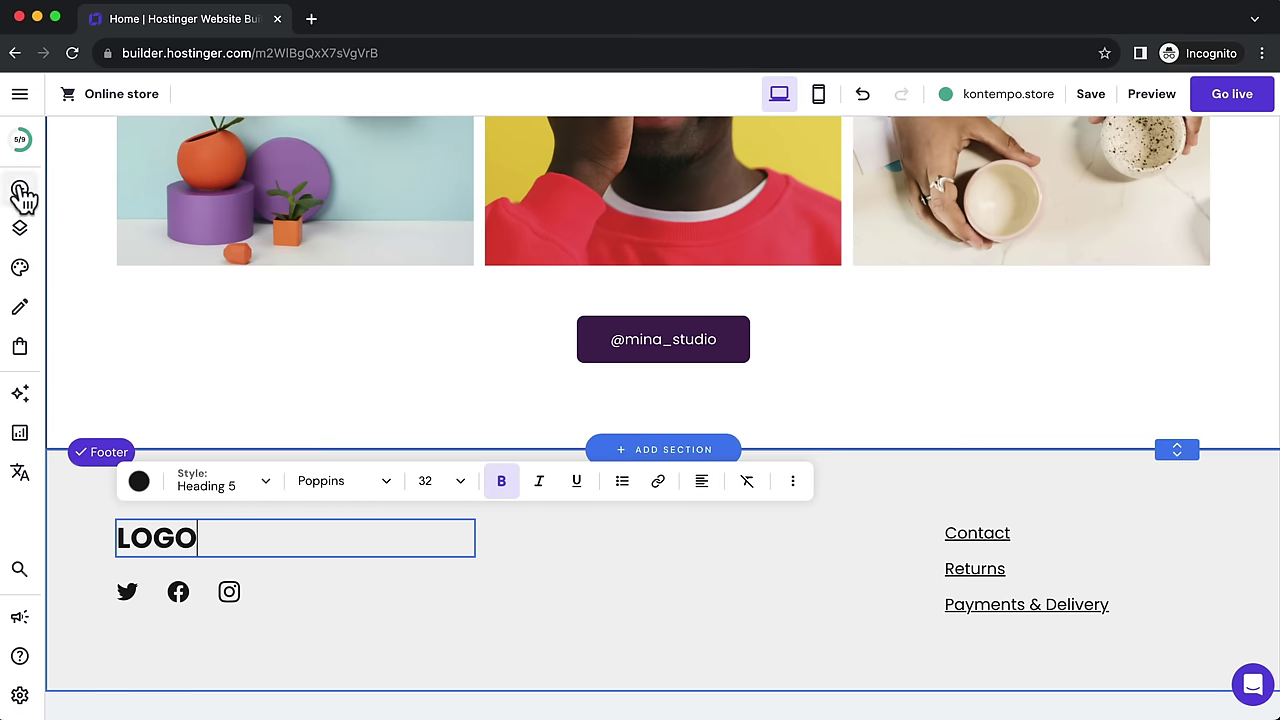
{"action": "left_click", "coordinate": [145, 596]}
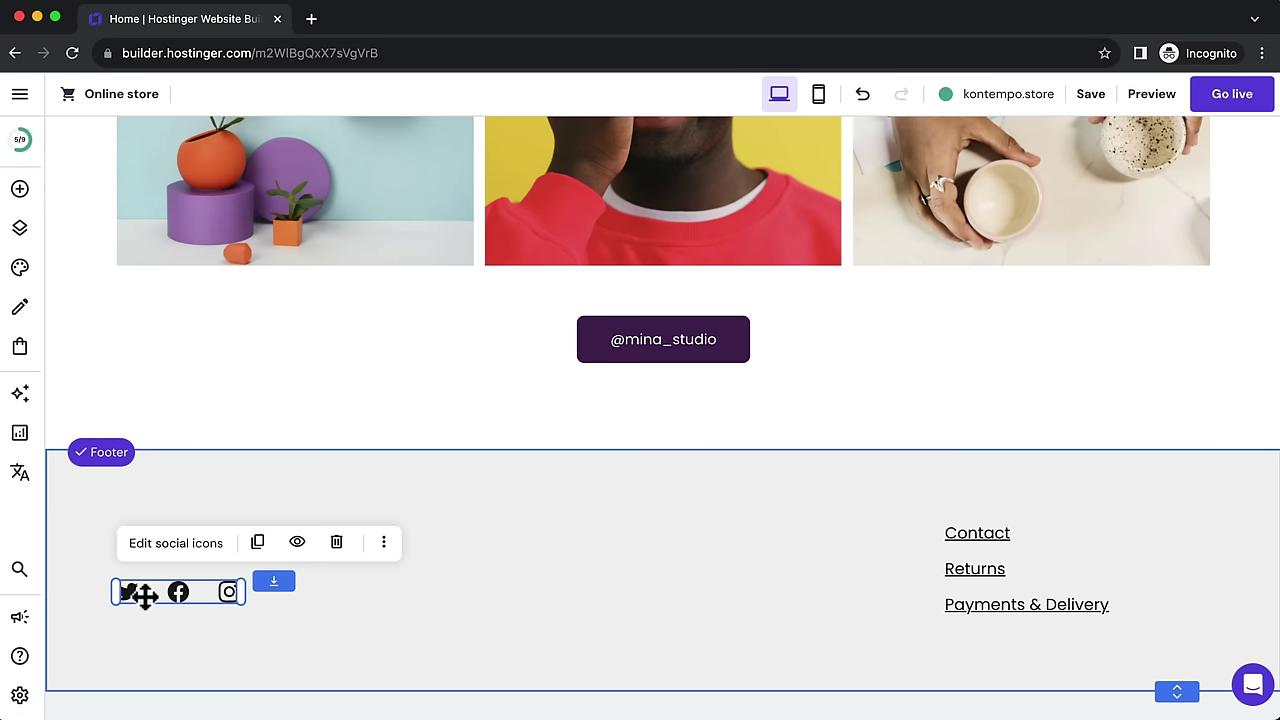
{"action": "left_click", "coordinate": [176, 543]}
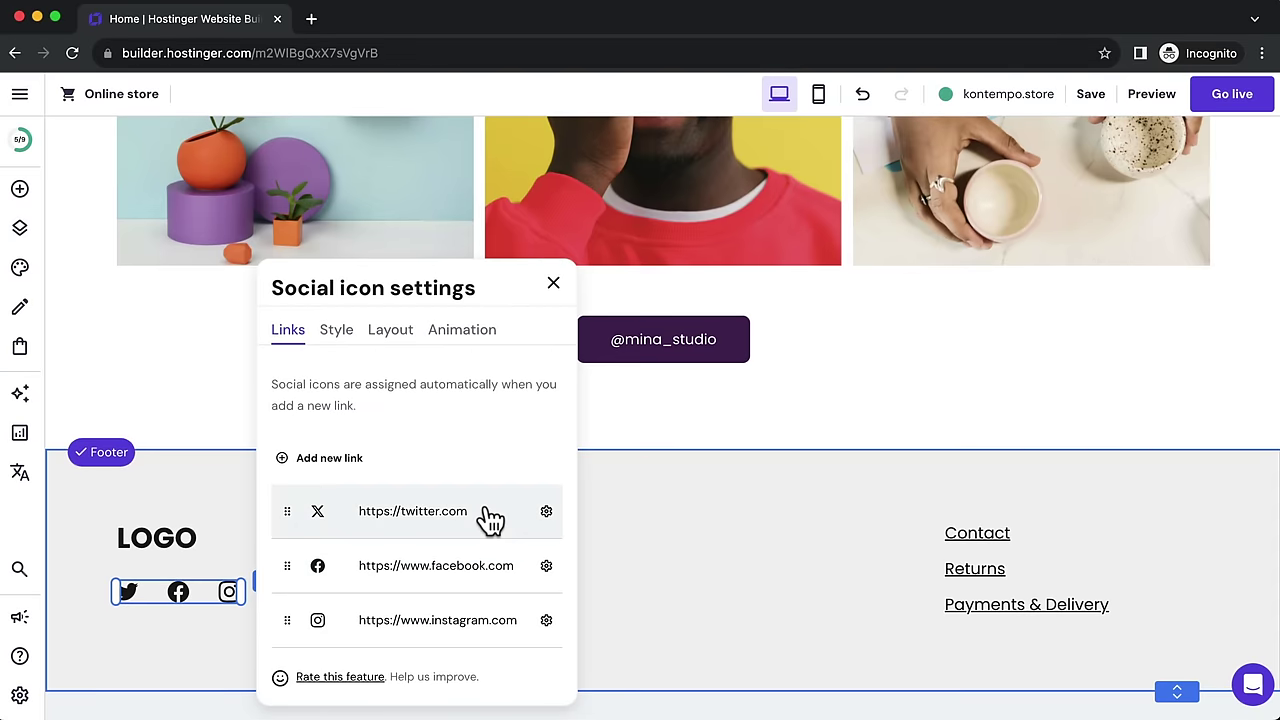
{"action": "left_click", "coordinate": [546, 512]}
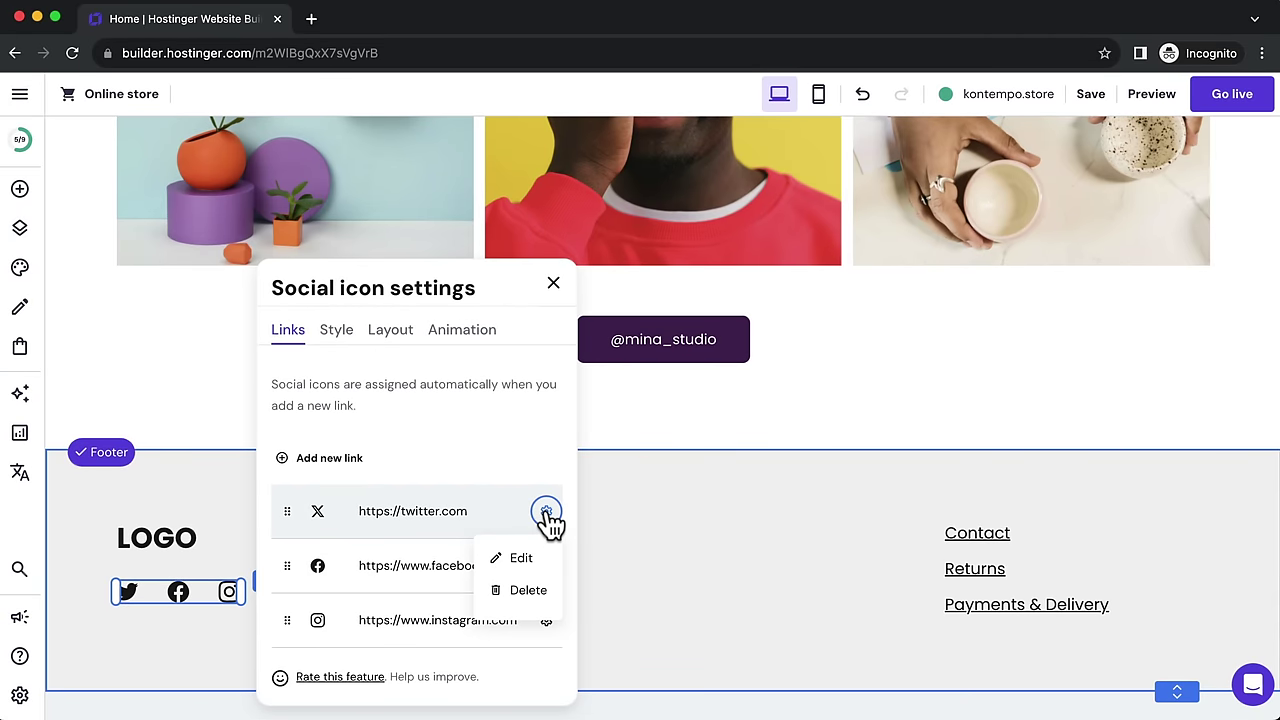
{"action": "left_click", "coordinate": [528, 560]}
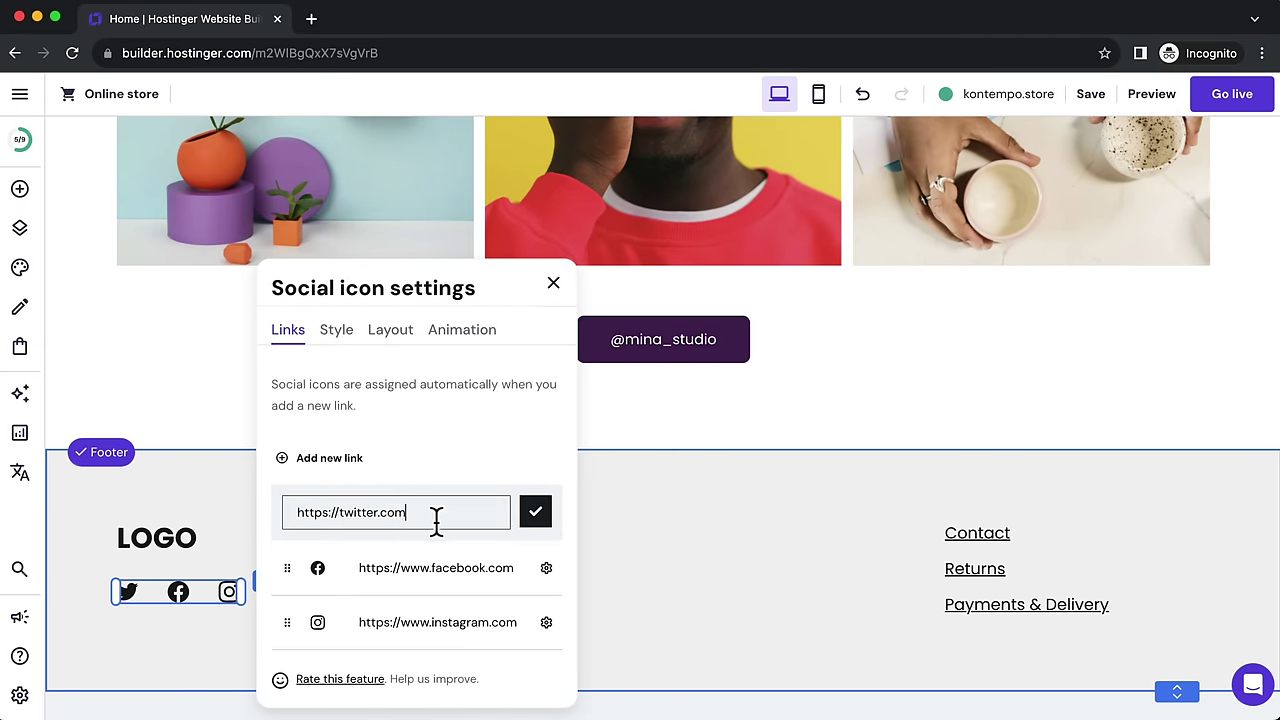
{"action": "left_click_drag", "start_coordinate": [436, 516], "coordinate": [283, 514]}
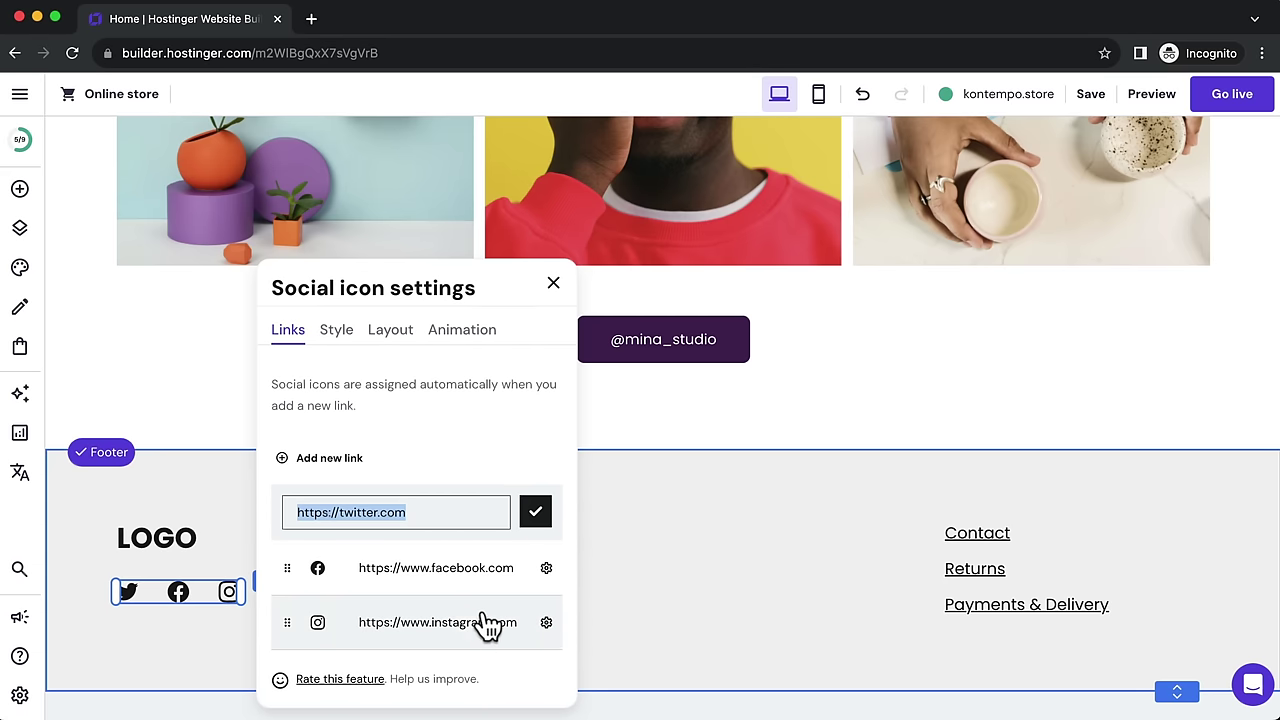
{"action": "left_click", "coordinate": [531, 520]}
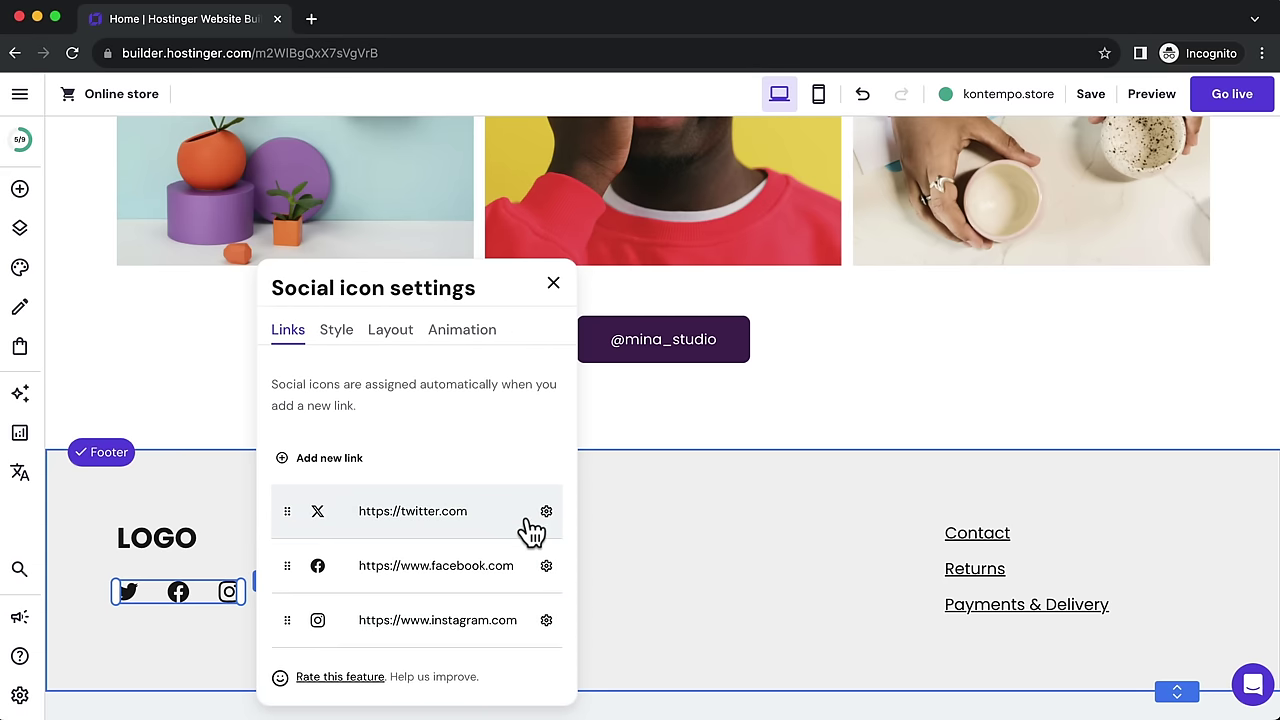
Step: Close the social icon settings and view the elements available to add to the page
{"action": "left_click", "coordinate": [553, 284]}
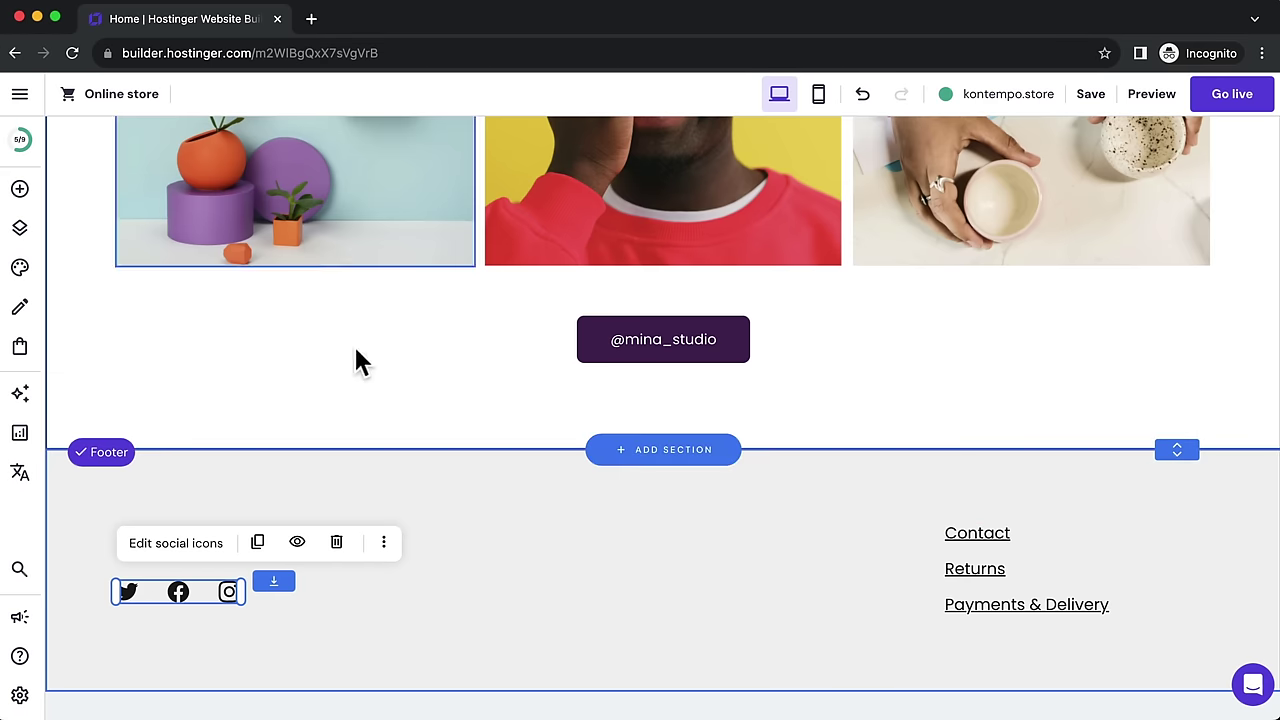
{"action": "scroll", "coordinate": [447, 490], "scroll_direction": "up", "scroll_amount": 5}
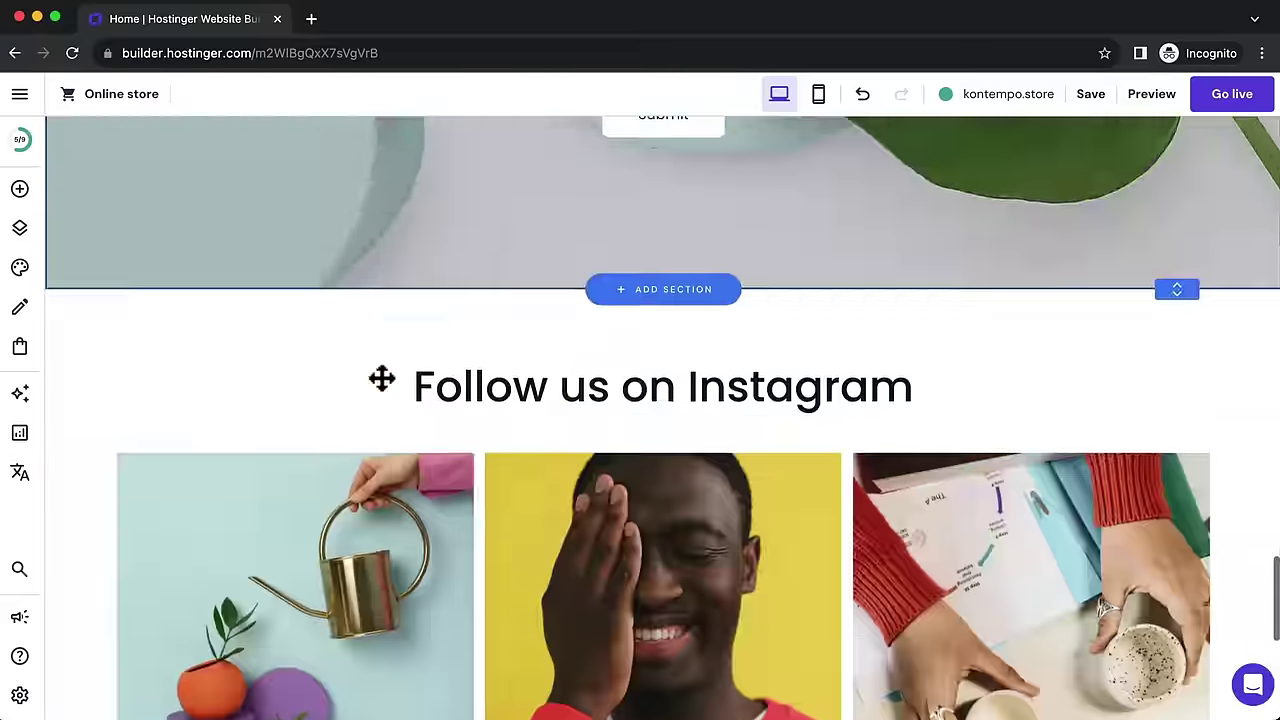
{"action": "scroll", "coordinate": [382, 378], "scroll_direction": "down", "scroll_amount": 5}
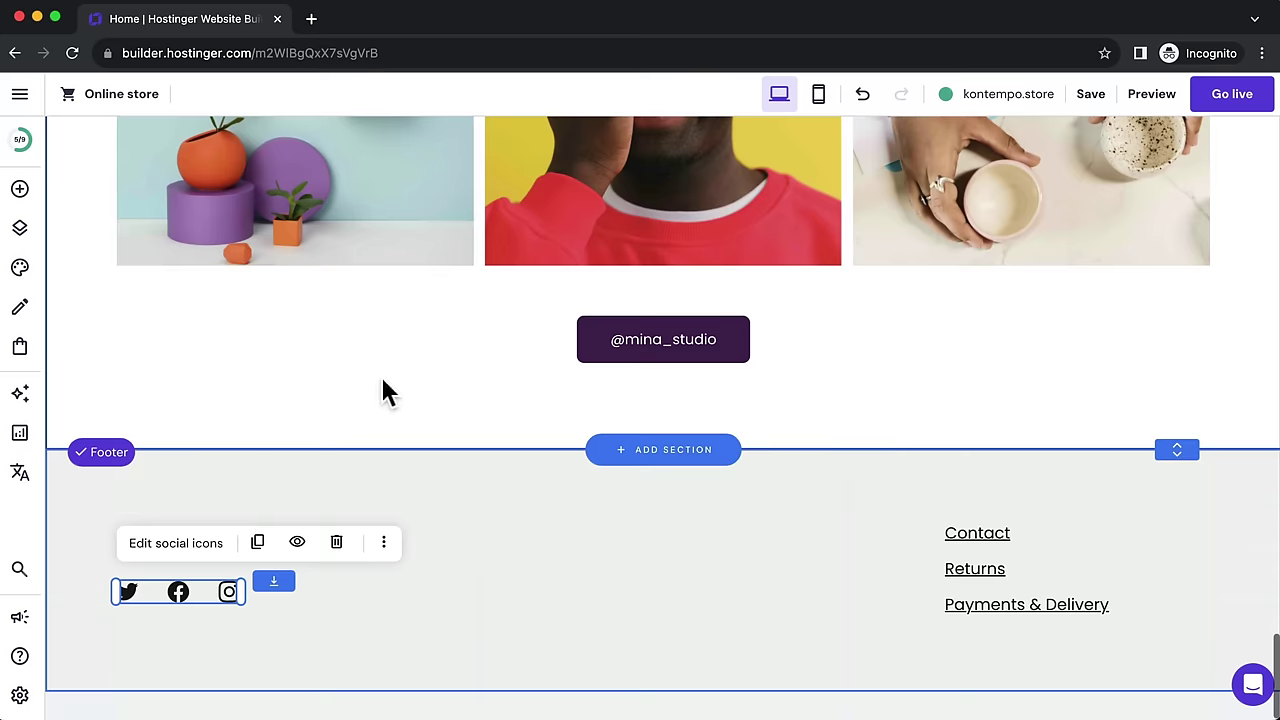
{"action": "left_click", "coordinate": [20, 192]}
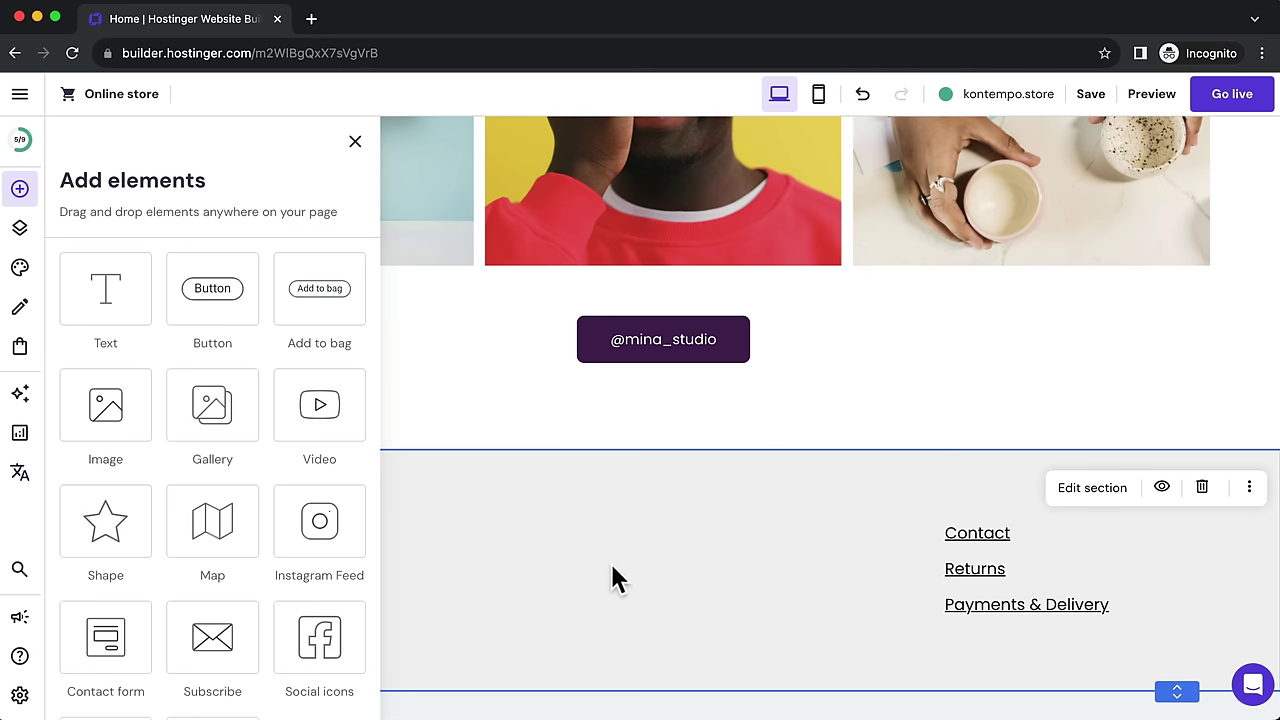
Step: Duplicate the footer's Contact link to form a new column of three copies between the logo and the existing links
{"action": "left_click", "coordinate": [1045, 537]}
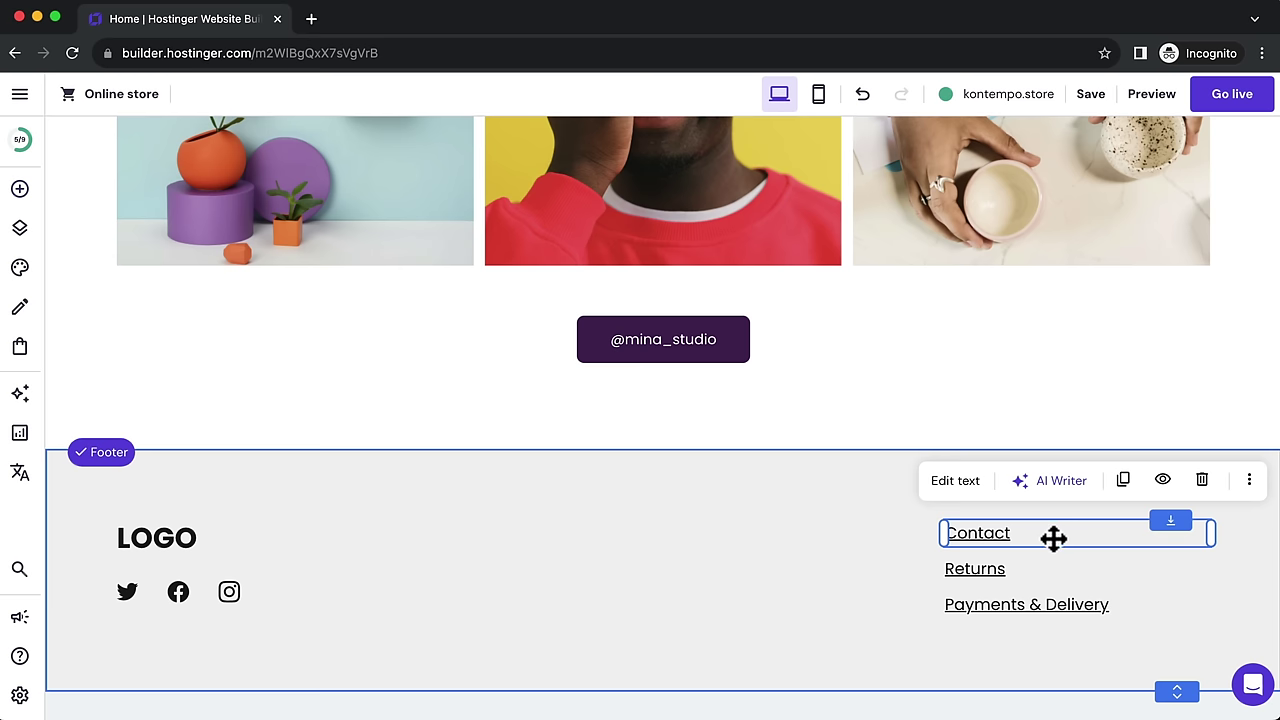
{"action": "left_click", "coordinate": [1123, 481]}
{"action": "left_click_drag", "start_coordinate": [1035, 551], "coordinate": [756, 550]}
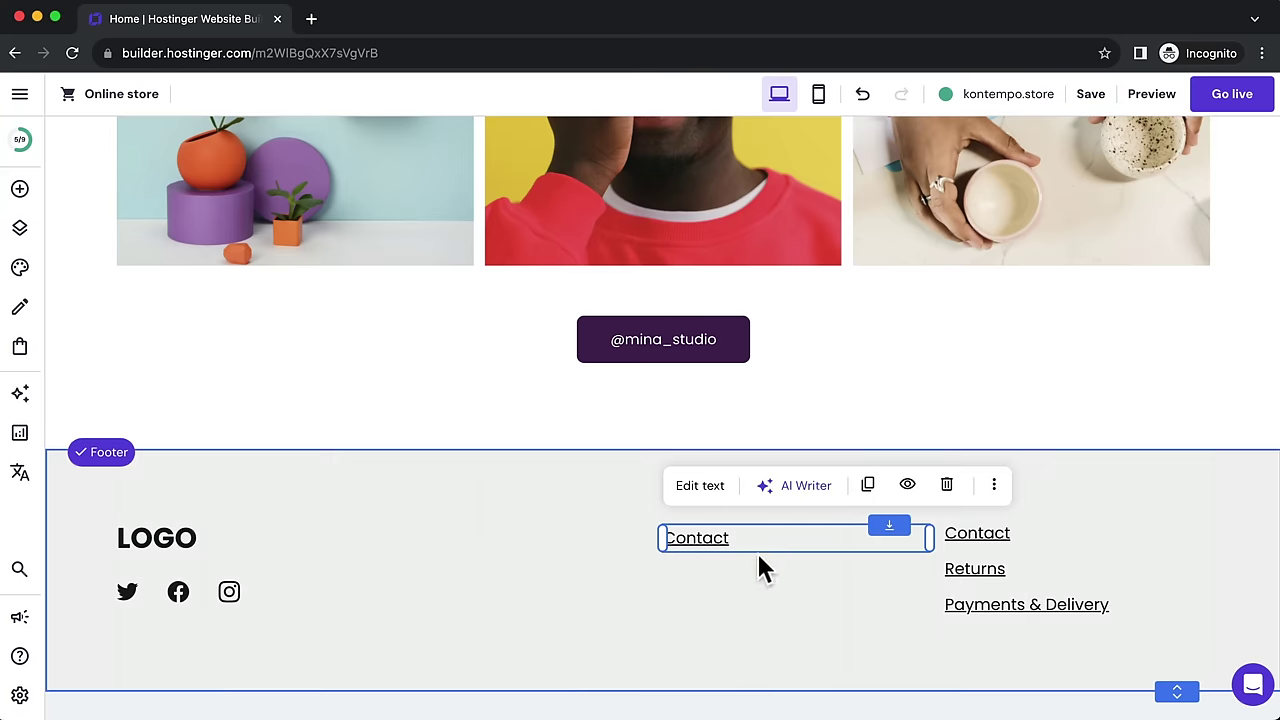
{"action": "left_click", "coordinate": [868, 486]}
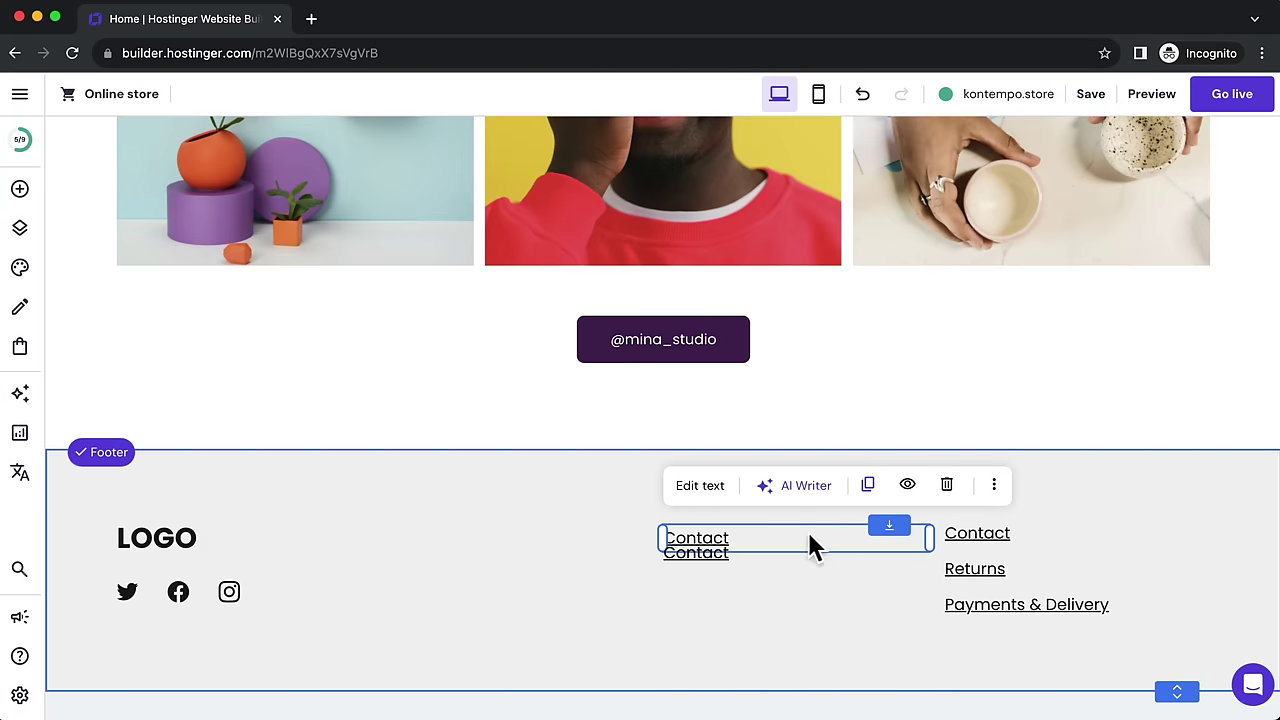
{"action": "mouse_move", "coordinate": [760, 553]}
{"action": "left_mouse_down"}
{"action": "mouse_move", "coordinate": [756, 584]}
{"action": "mouse_move", "coordinate": [737, 594]}
{"action": "mouse_move", "coordinate": [740, 622]}
{"action": "mouse_move", "coordinate": [748, 575]}
{"action": "left_mouse_up"}
Step: Replace the text of the first copied Contact link in the footer's new column with "Terms & Conditions"
{"action": "left_click", "coordinate": [736, 540]}
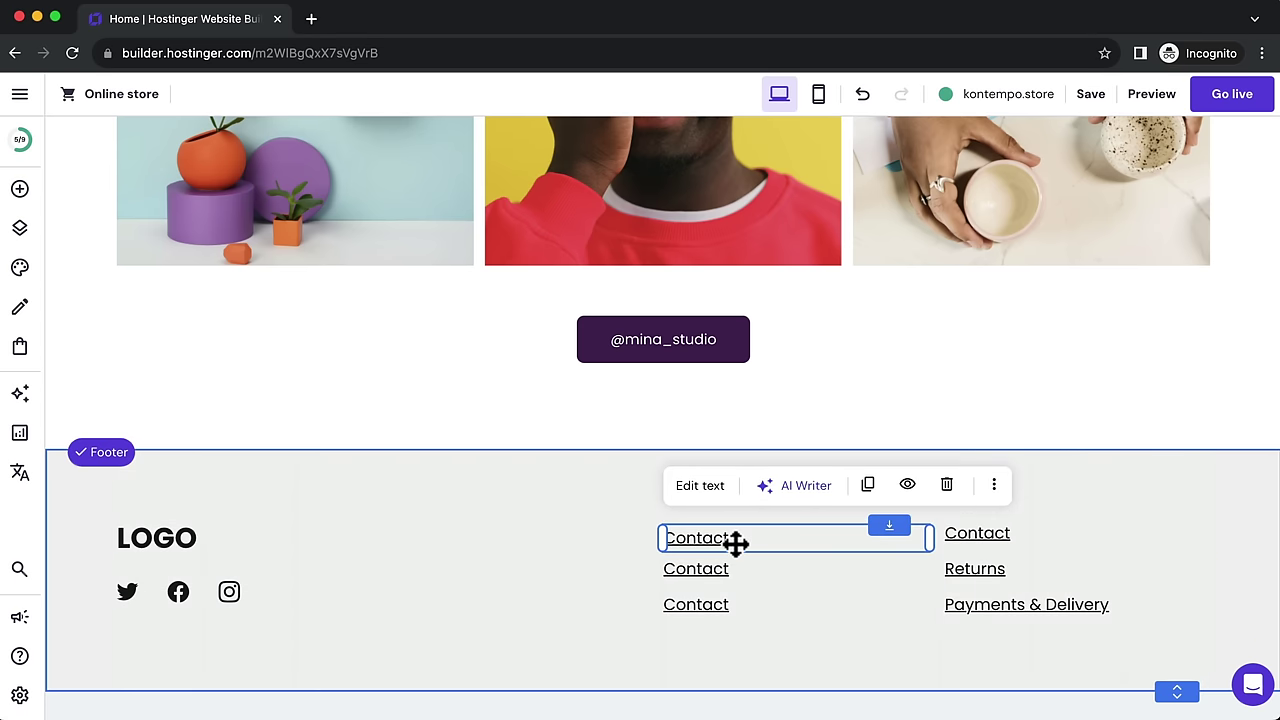
{"action": "left_click", "coordinate": [704, 488]}
{"action": "left_click_drag", "start_coordinate": [741, 537], "coordinate": [668, 535]}
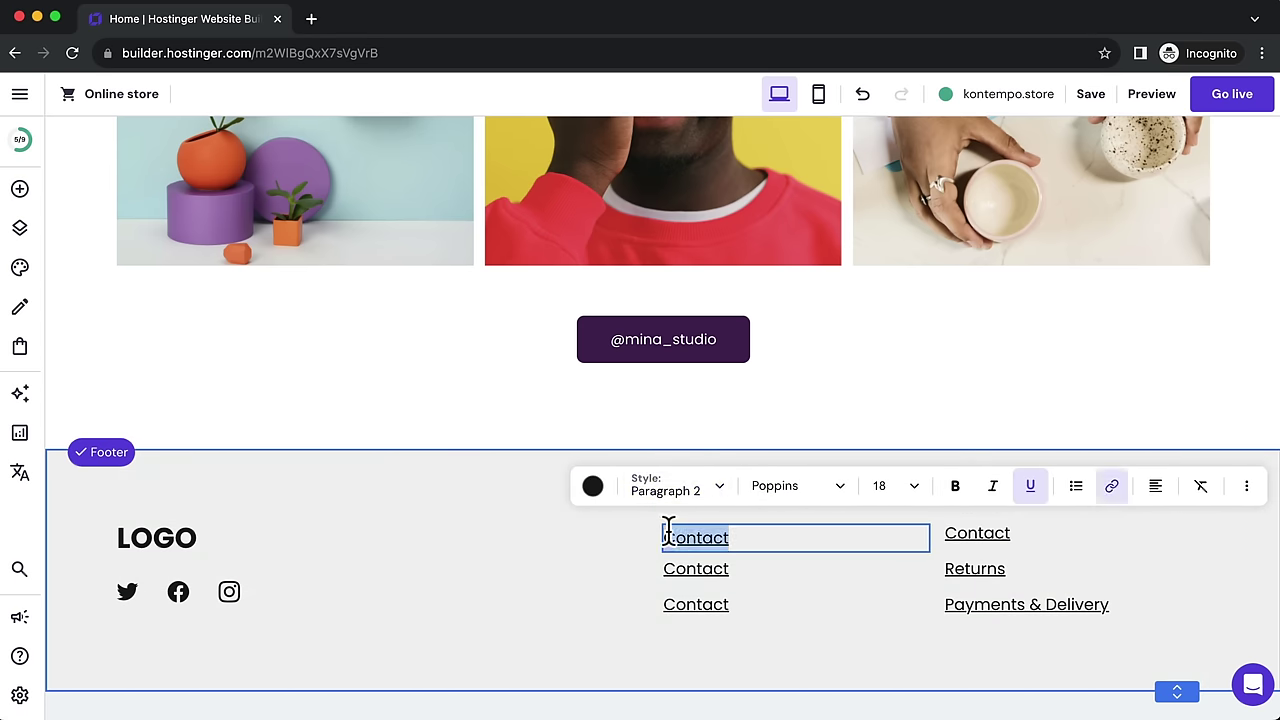
{"action": "type", "text": "Terms &"}
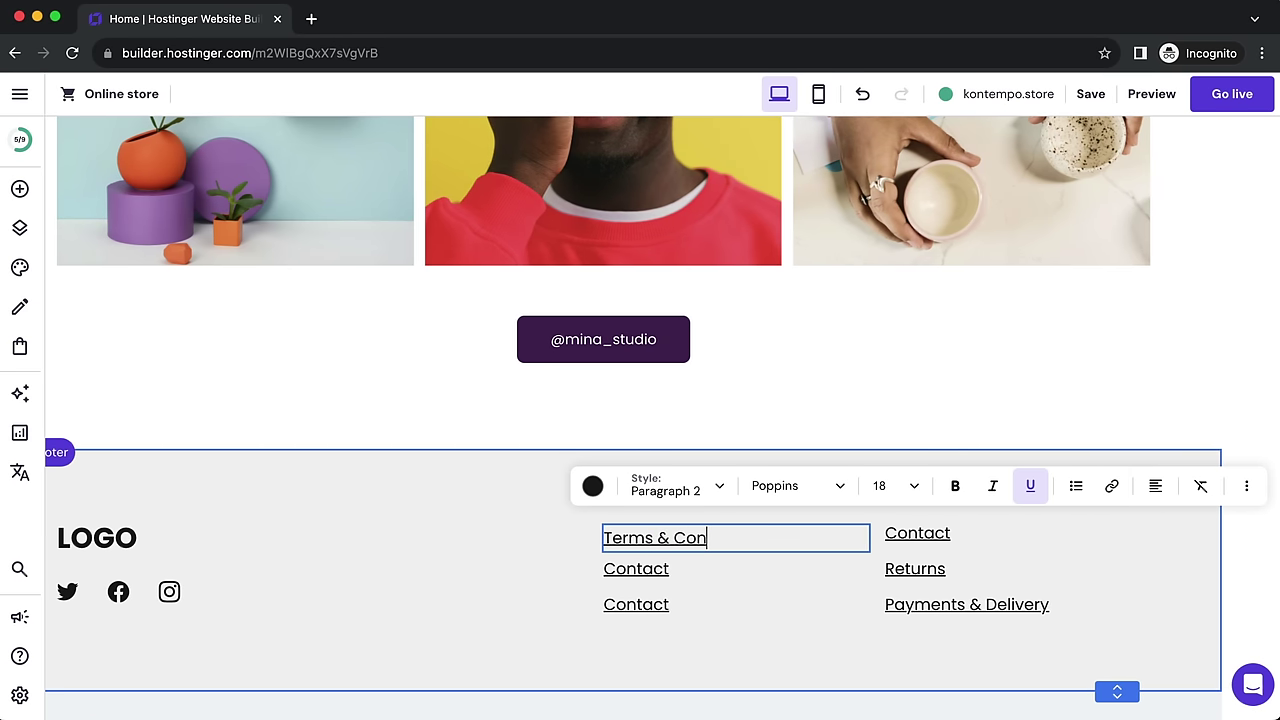
Step: Replace the text of the second link in the footer's new column with "Privacy"
{"action": "left_click", "coordinate": [726, 574]}
{"action": "left_click", "coordinate": [730, 558]}
{"action": "left_click_drag", "start_coordinate": [730, 558], "coordinate": [663, 568]}
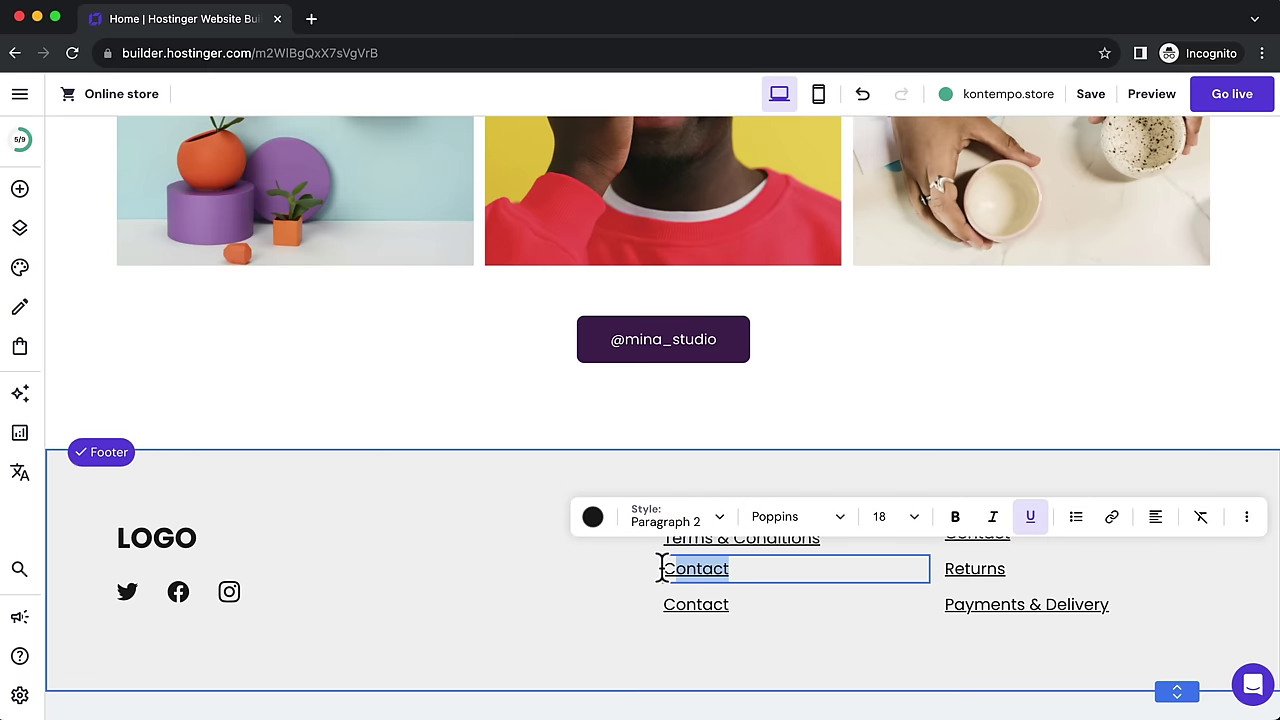
{"action": "key", "text": "Escape"}
{"action": "double_click", "coordinate": [663, 568]}
{"action": "type", "text": "Privacy"}
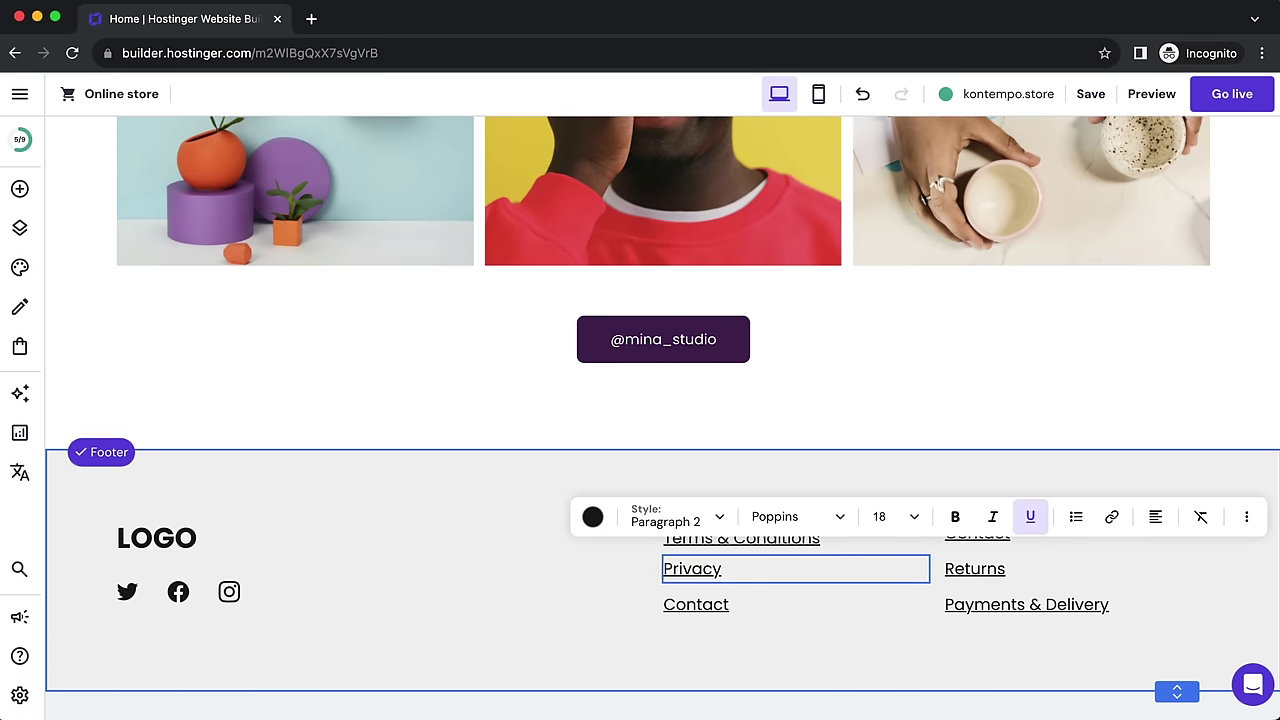
Step: Replace the text of the third link in the footer's new column with "FAQ"
{"action": "left_click", "coordinate": [766, 608]}
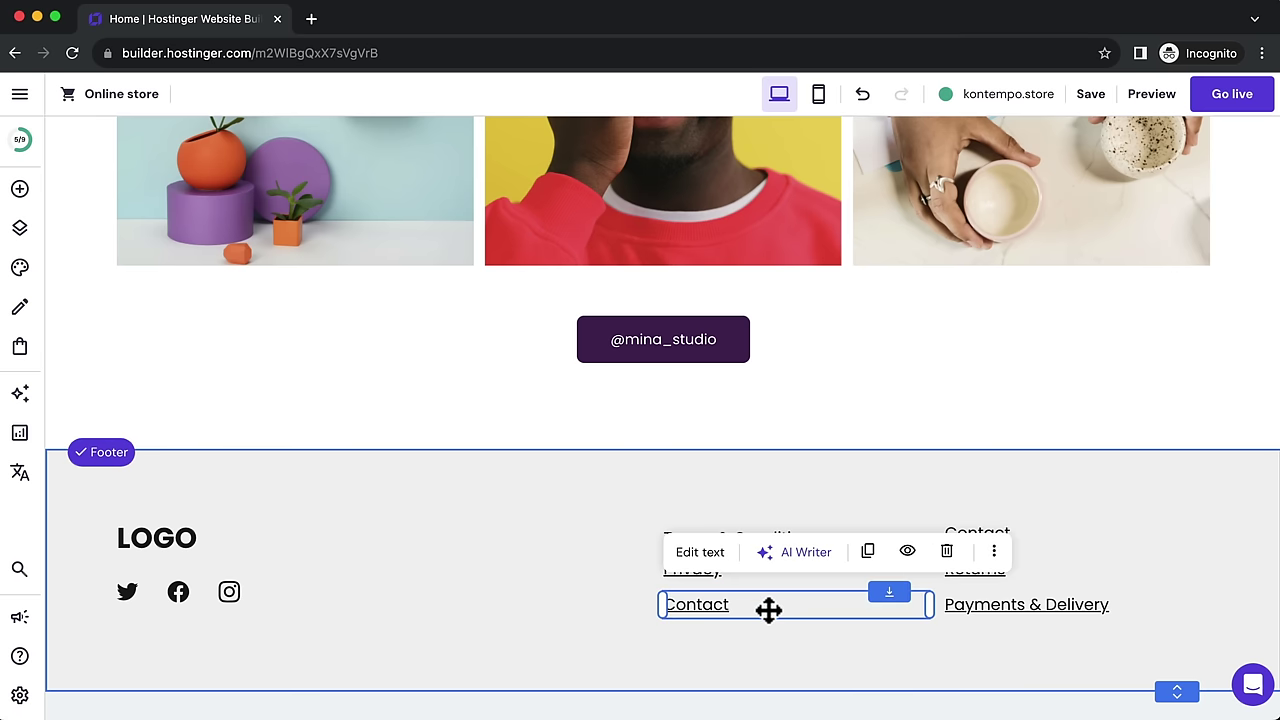
{"action": "left_click", "coordinate": [700, 556]}
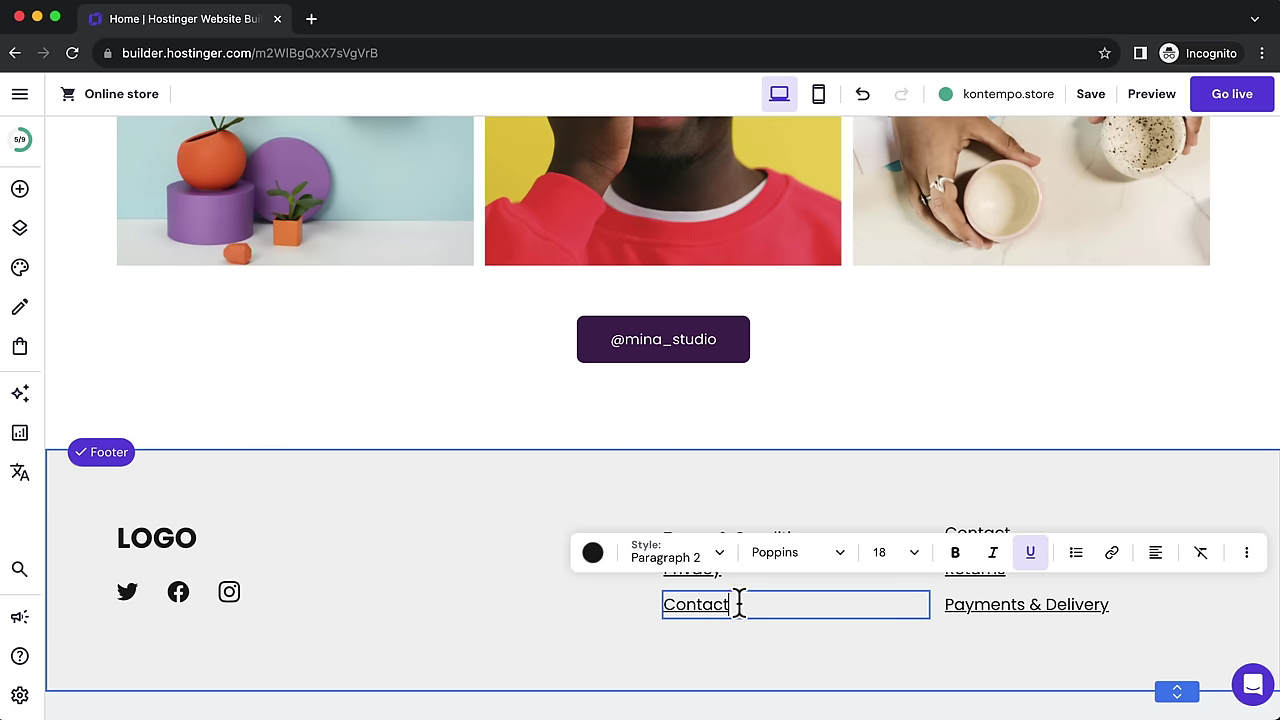
{"action": "left_click_drag", "start_coordinate": [690, 612], "coordinate": [666, 608]}
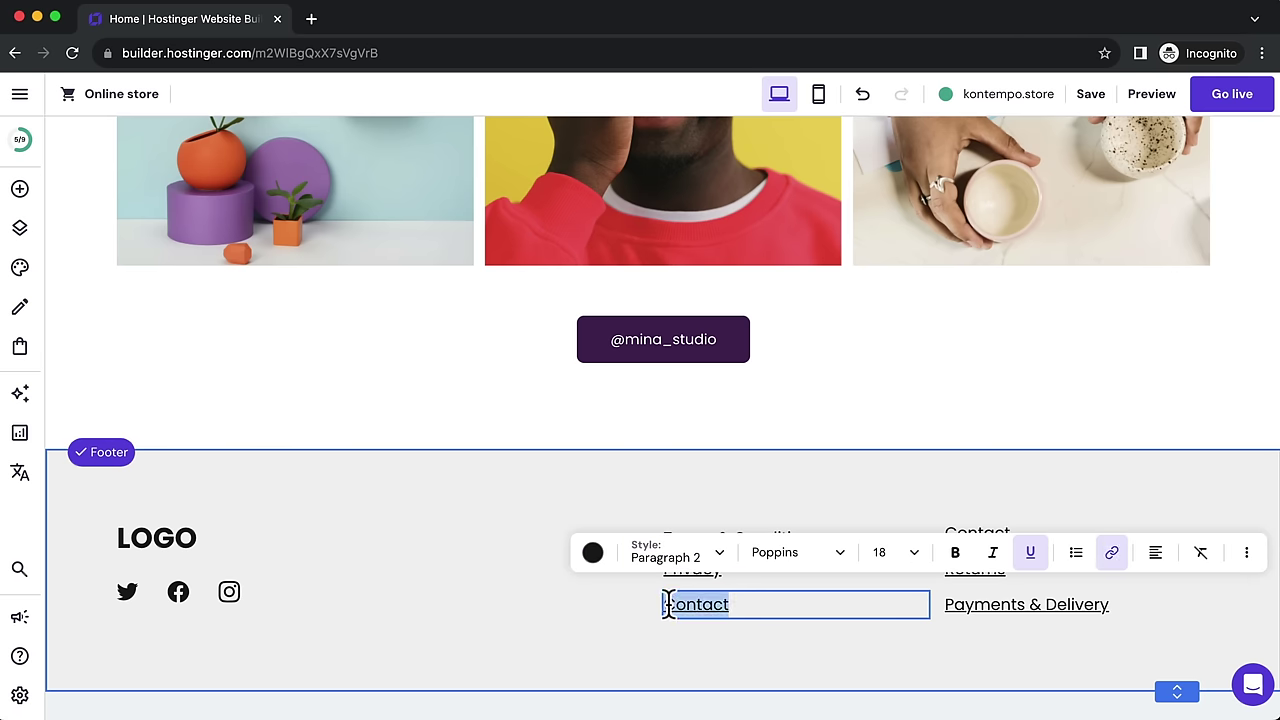
{"action": "type", "text": "FAQ"}
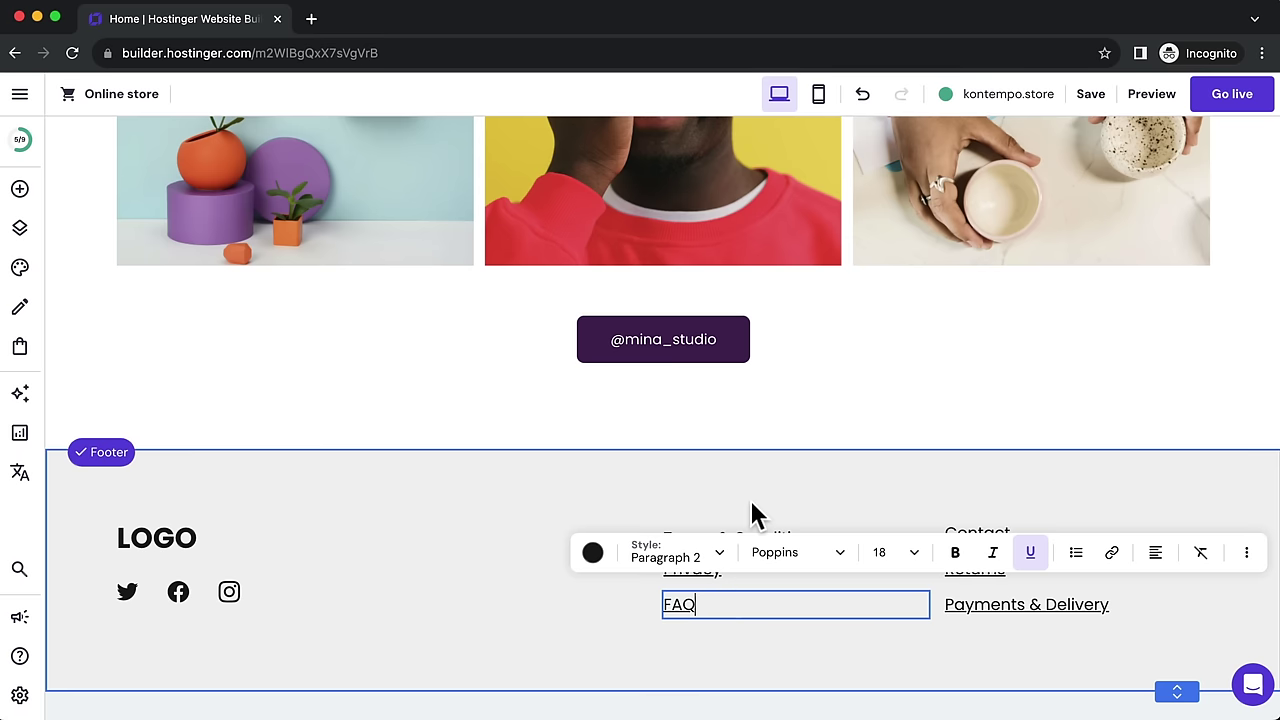
{"action": "key", "text": "Escape"}
{"action": "left_click", "coordinate": [593, 560]}
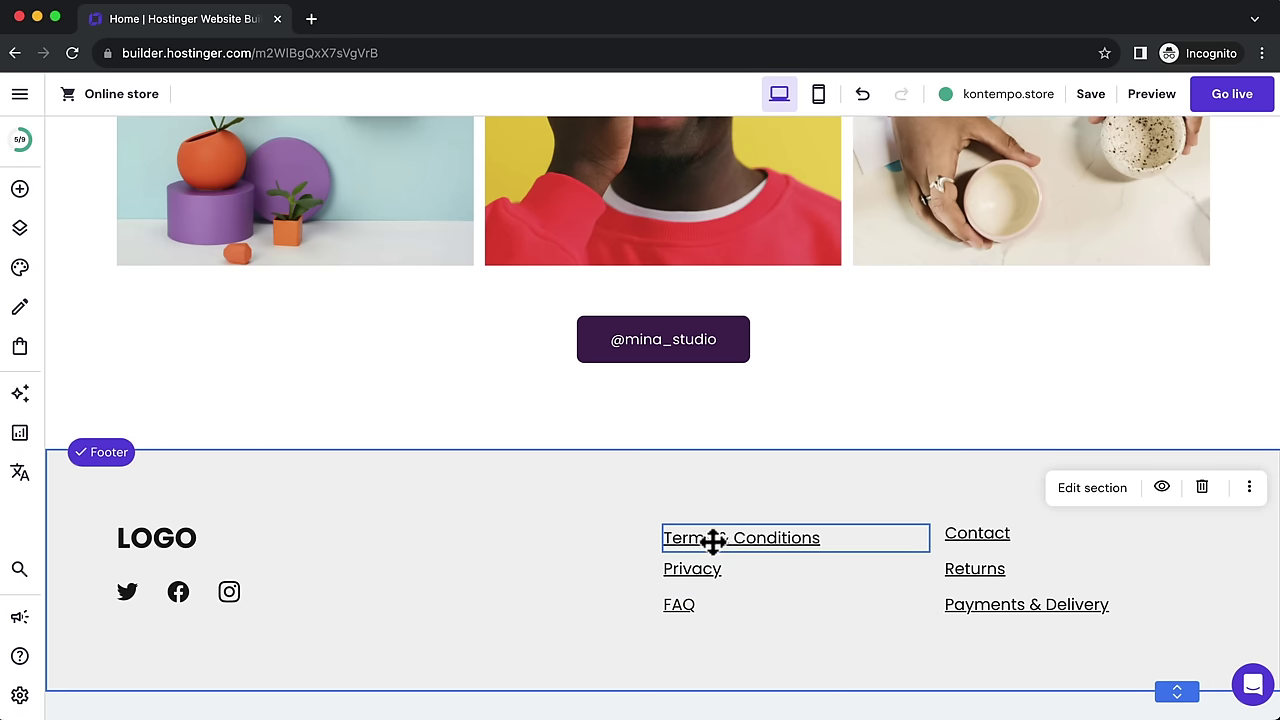
Step: Browse the link targets for the footer's Terms & Conditions text and save it as a Web address link
{"action": "left_click", "coordinate": [749, 537]}
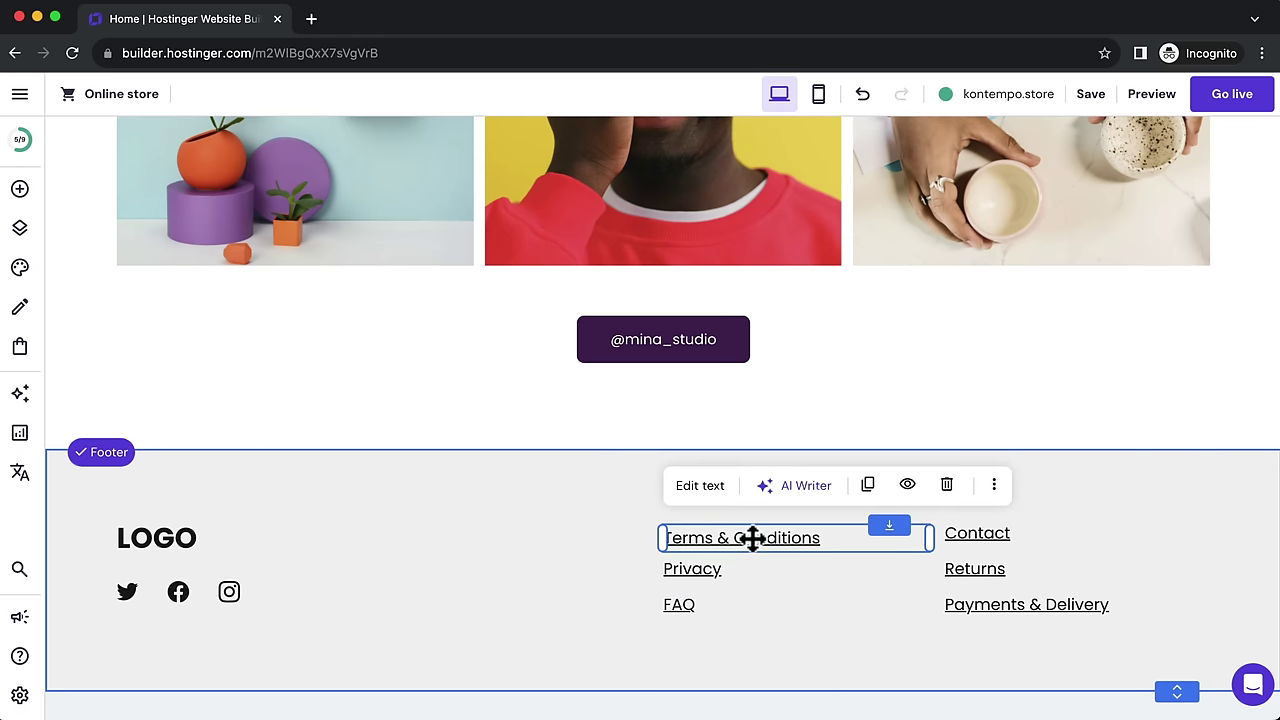
{"action": "left_click", "coordinate": [697, 488]}
{"action": "left_click_drag", "start_coordinate": [849, 537], "coordinate": [662, 538]}
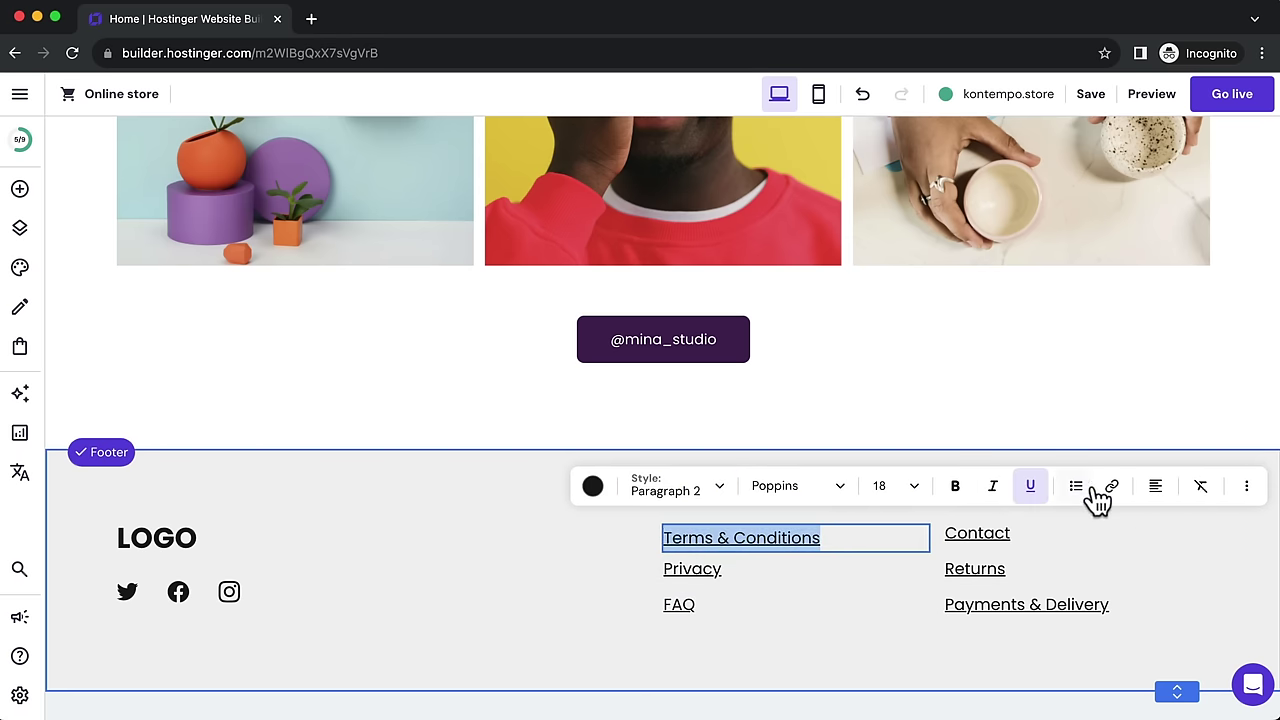
{"action": "left_click", "coordinate": [1111, 486]}
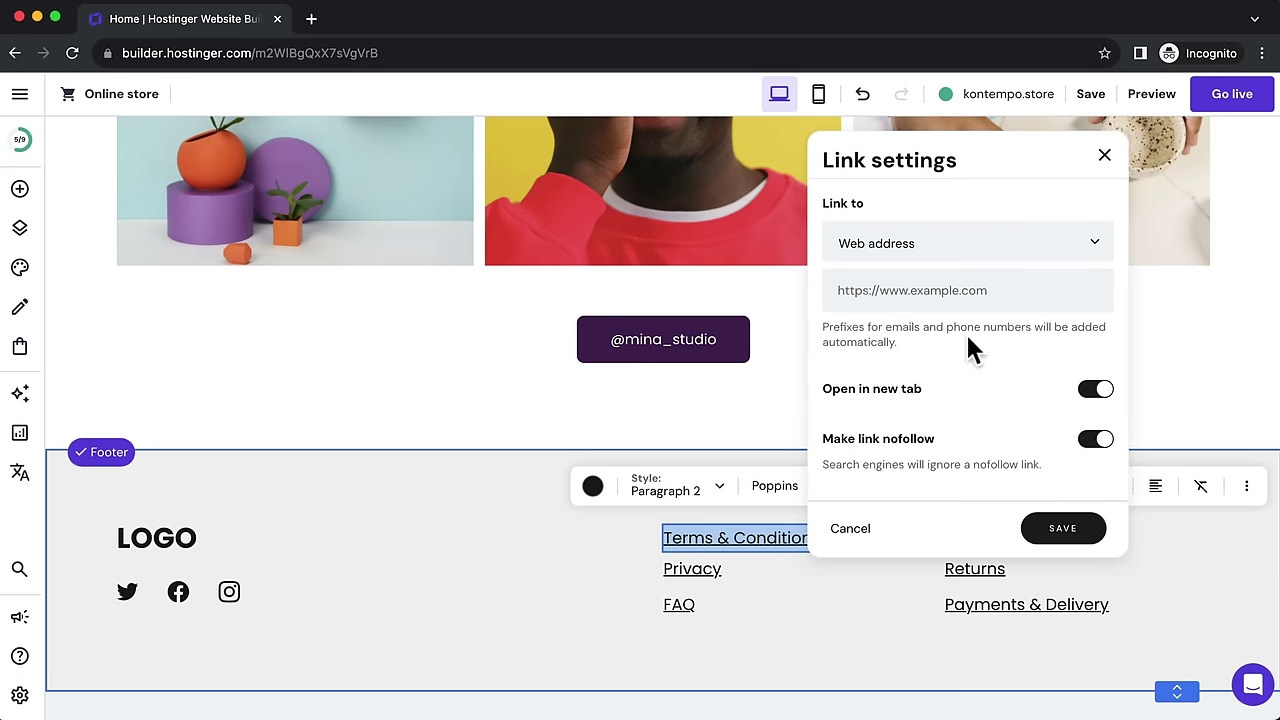
{"action": "left_click", "coordinate": [1097, 244]}
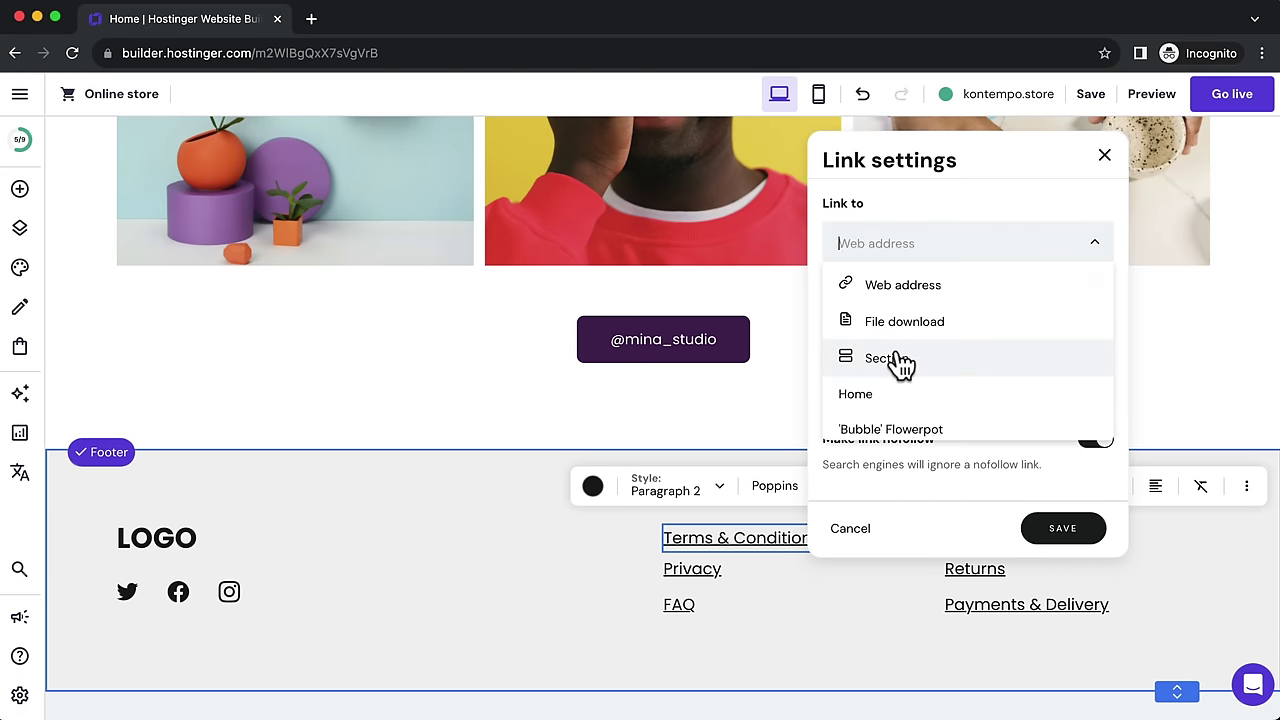
{"action": "scroll", "coordinate": [903, 370], "scroll_direction": "down", "scroll_amount": 3}
{"action": "scroll", "coordinate": [905, 383], "scroll_direction": "down", "scroll_amount": 5}
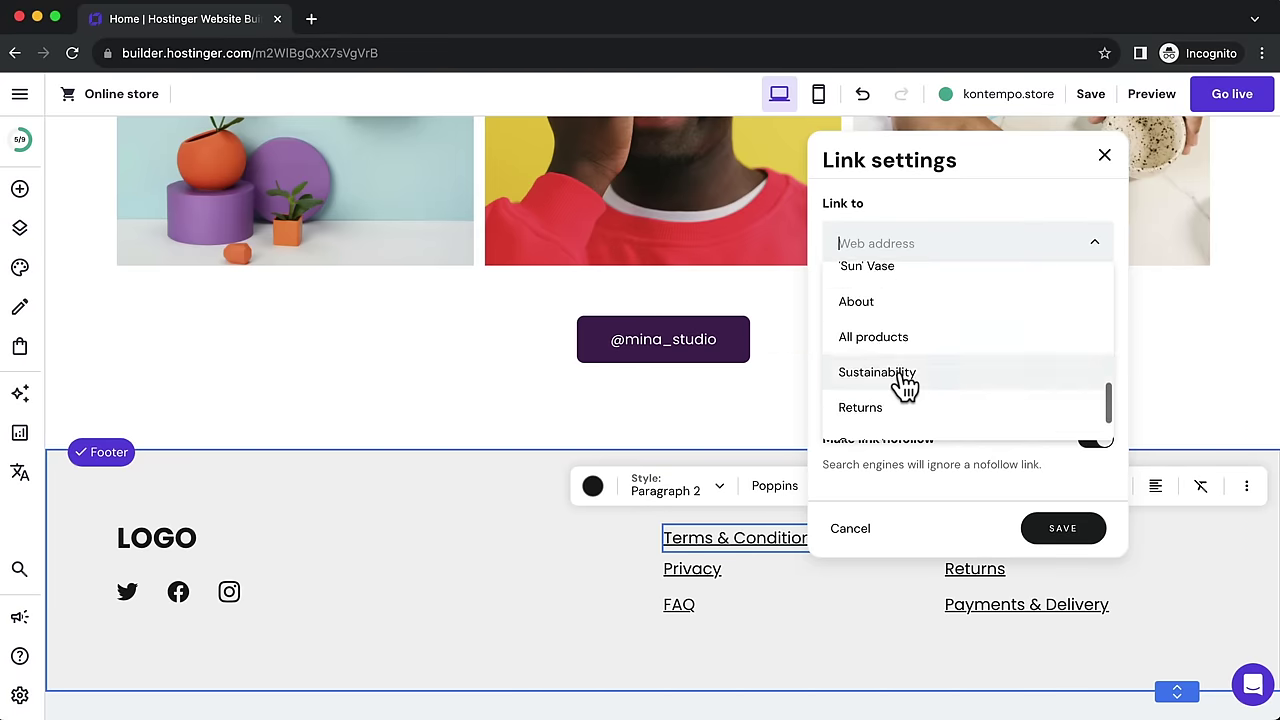
{"action": "scroll", "coordinate": [877, 357], "scroll_direction": "up", "scroll_amount": 10}
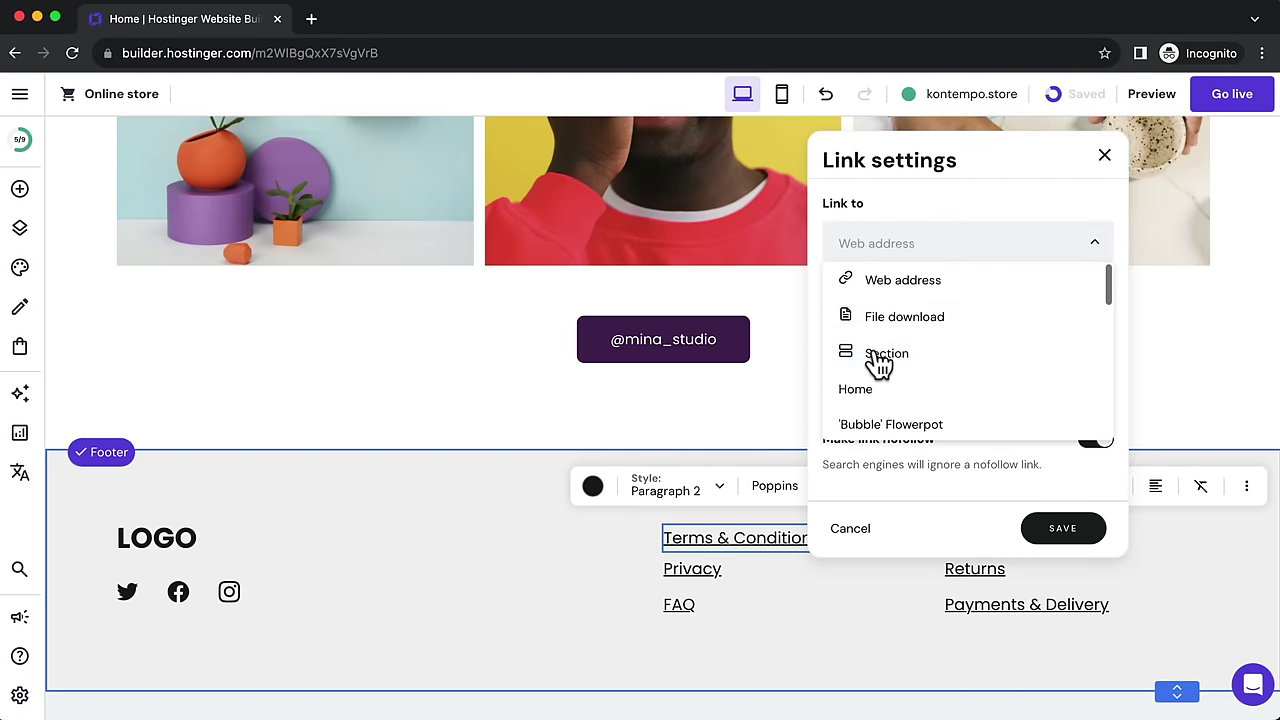
{"action": "left_click", "coordinate": [910, 287]}
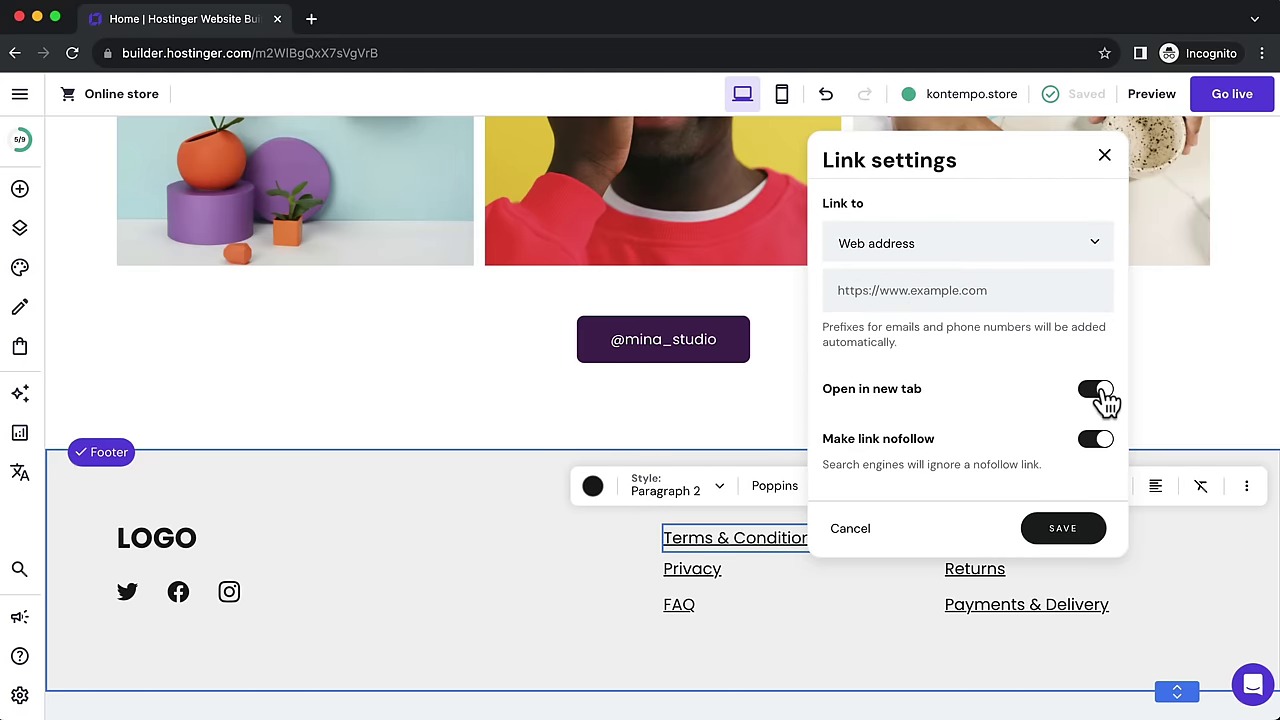
{"action": "left_click", "coordinate": [1050, 535]}
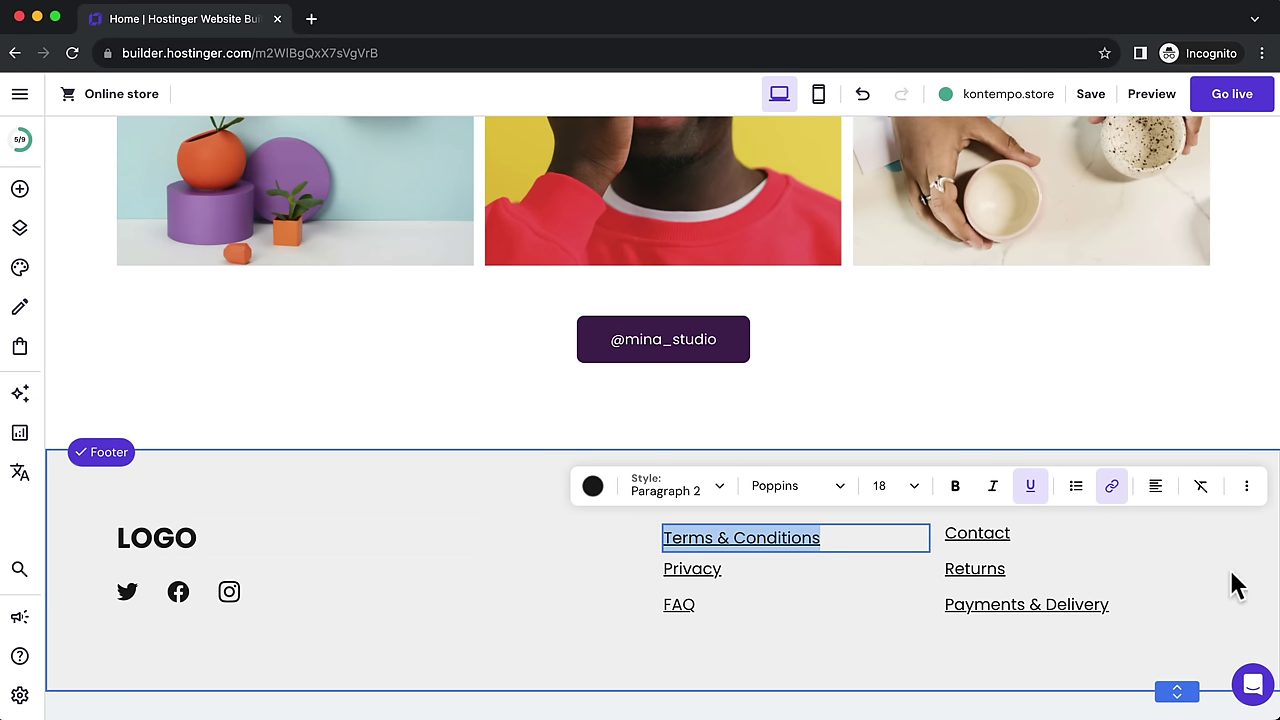
{"action": "key", "text": "Escape"}
Step: Check the footer section's options for hiding or showing it on this page or all pages
{"action": "left_click", "coordinate": [1238, 493]}
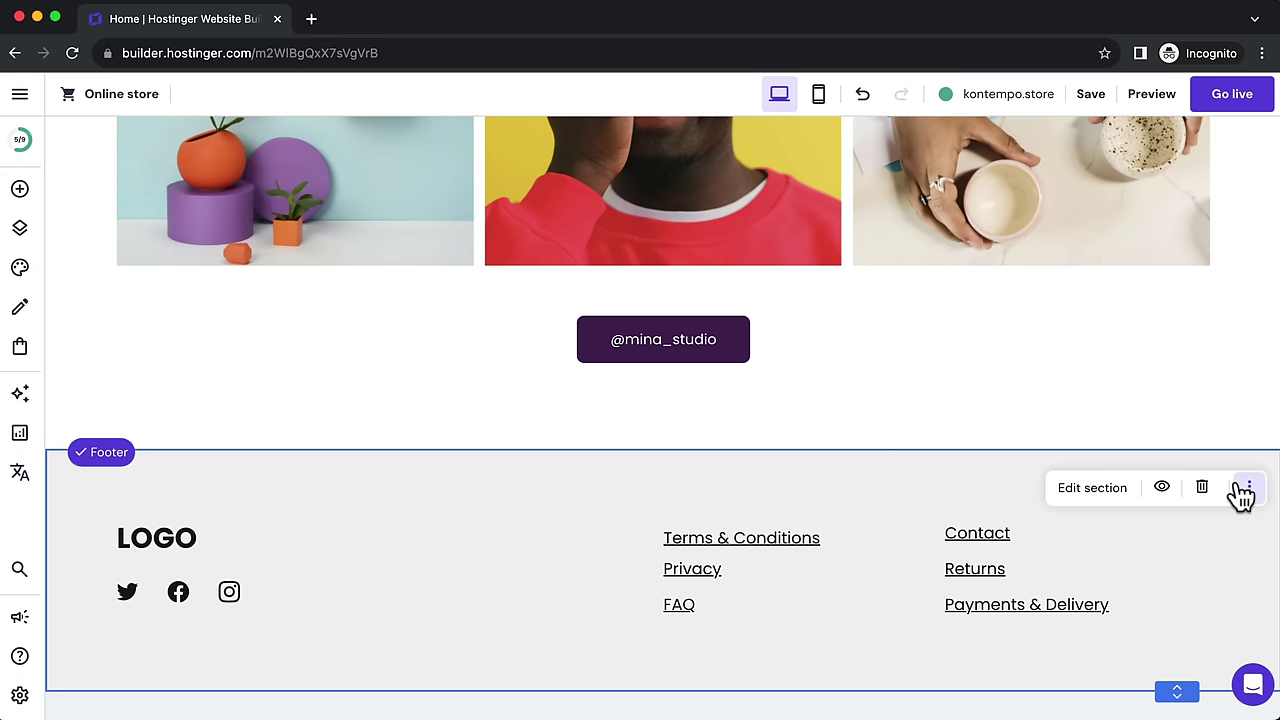
{"action": "left_click", "coordinate": [1162, 491]}
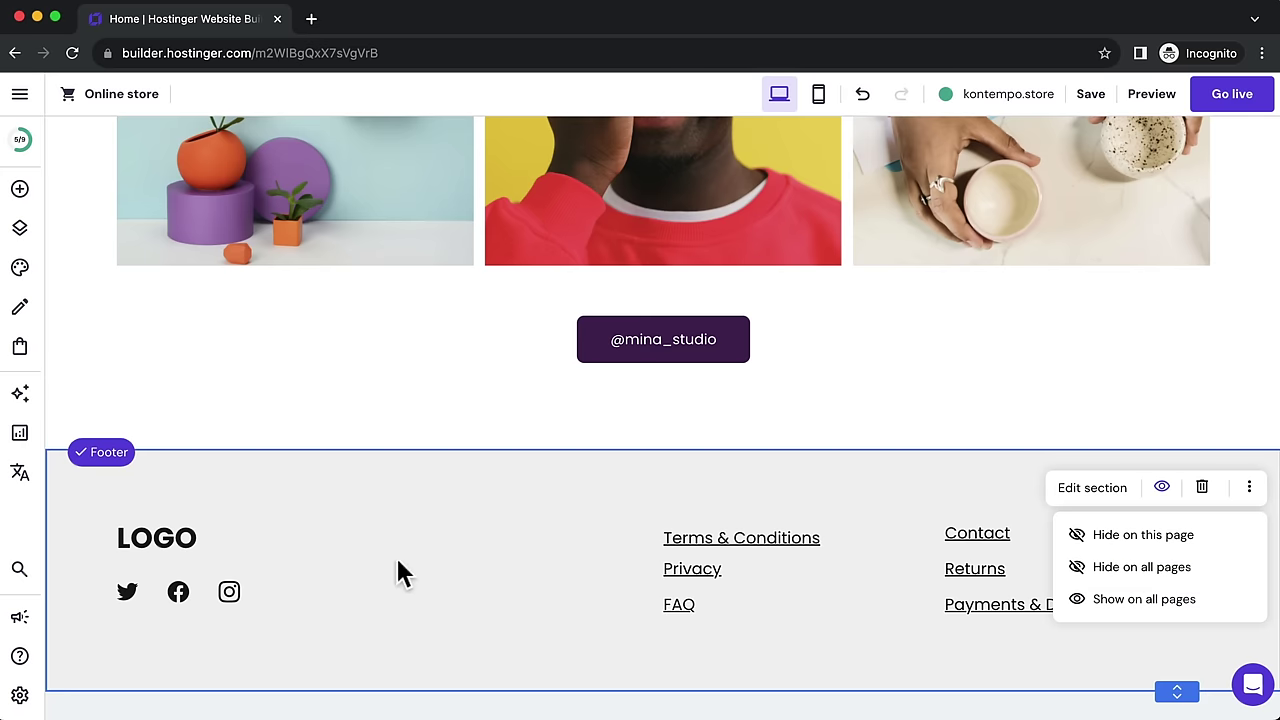
{"action": "left_click", "coordinate": [328, 558]}
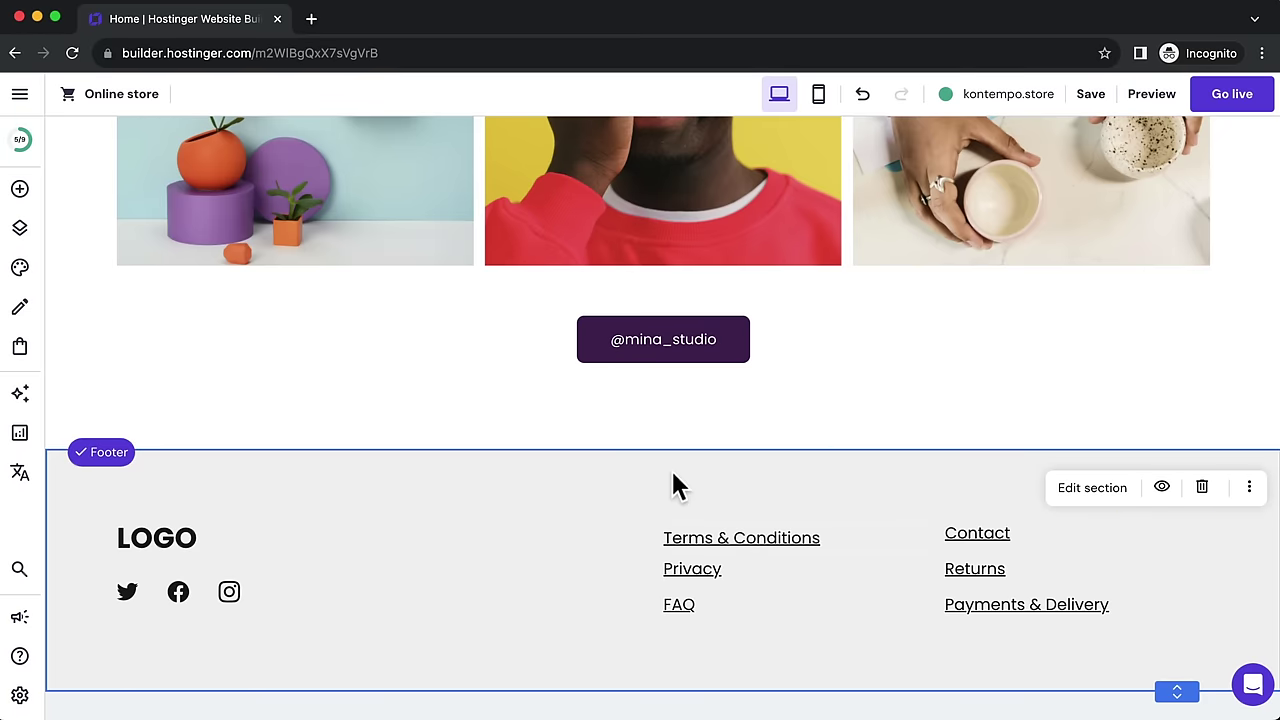
Step: Return to the header of the home page and save the website changes
{"action": "scroll", "coordinate": [843, 390], "scroll_direction": "up", "scroll_amount": 15}
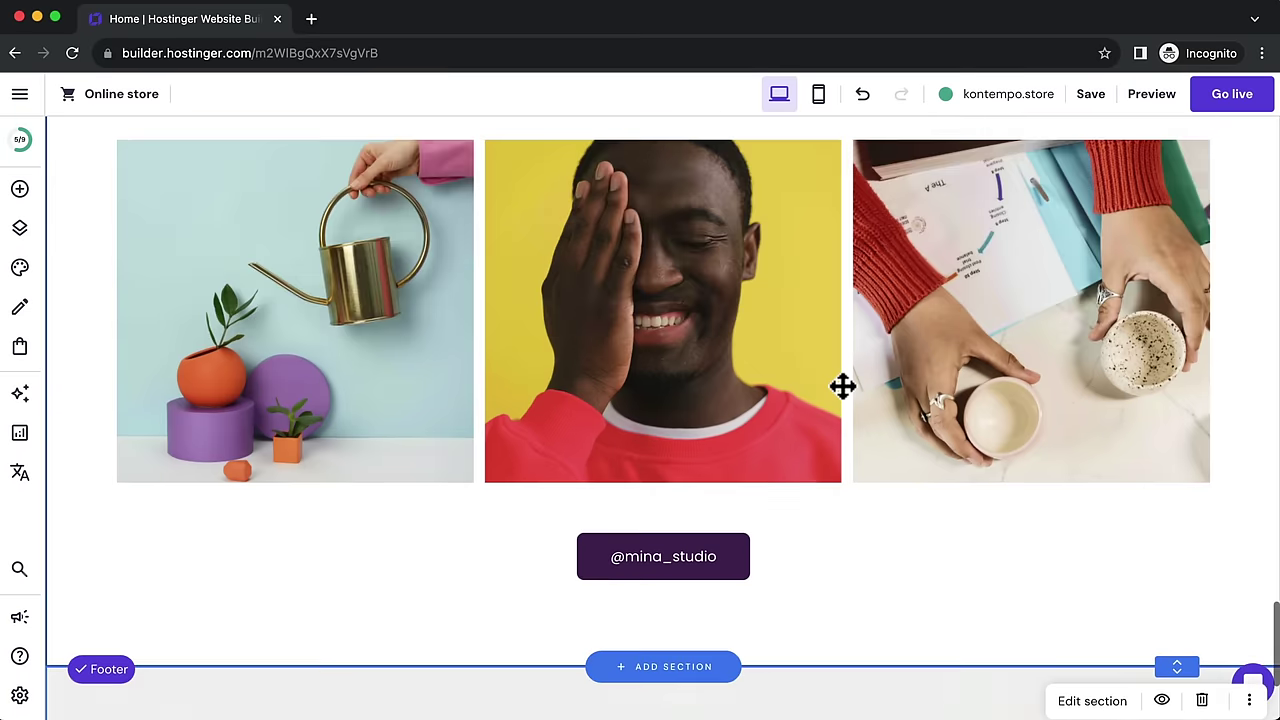
{"action": "scroll", "coordinate": [843, 398], "scroll_direction": "up", "scroll_amount": 5}
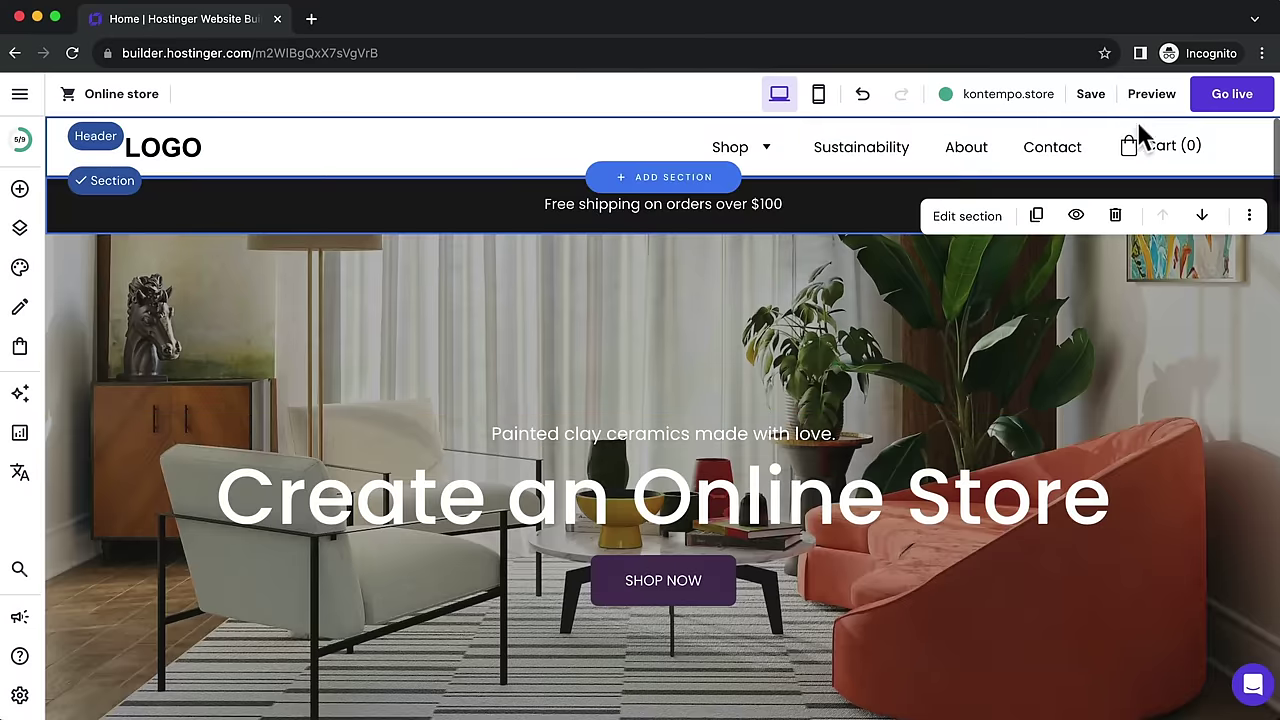
{"action": "left_click", "coordinate": [1088, 95]}
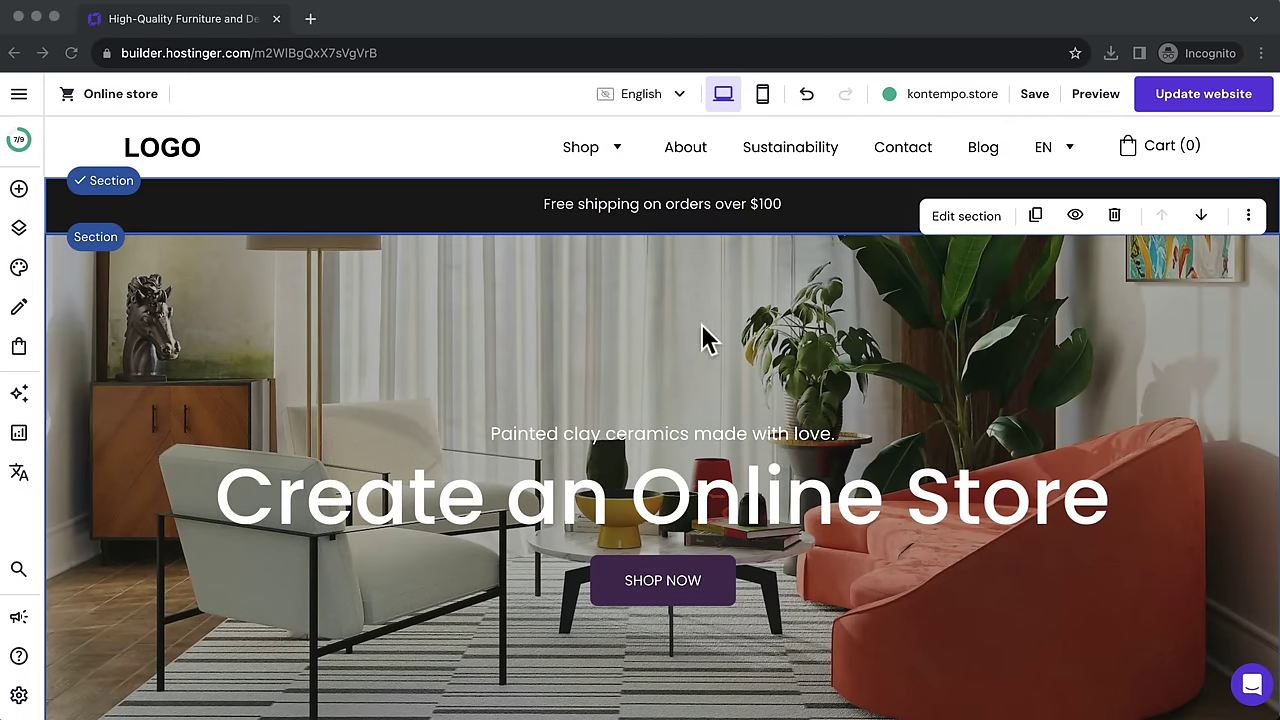
Step: Switch to the mobile view and extend the hero section downward to leave more space below its SHOP NOW button
{"action": "left_click", "coordinate": [762, 100]}
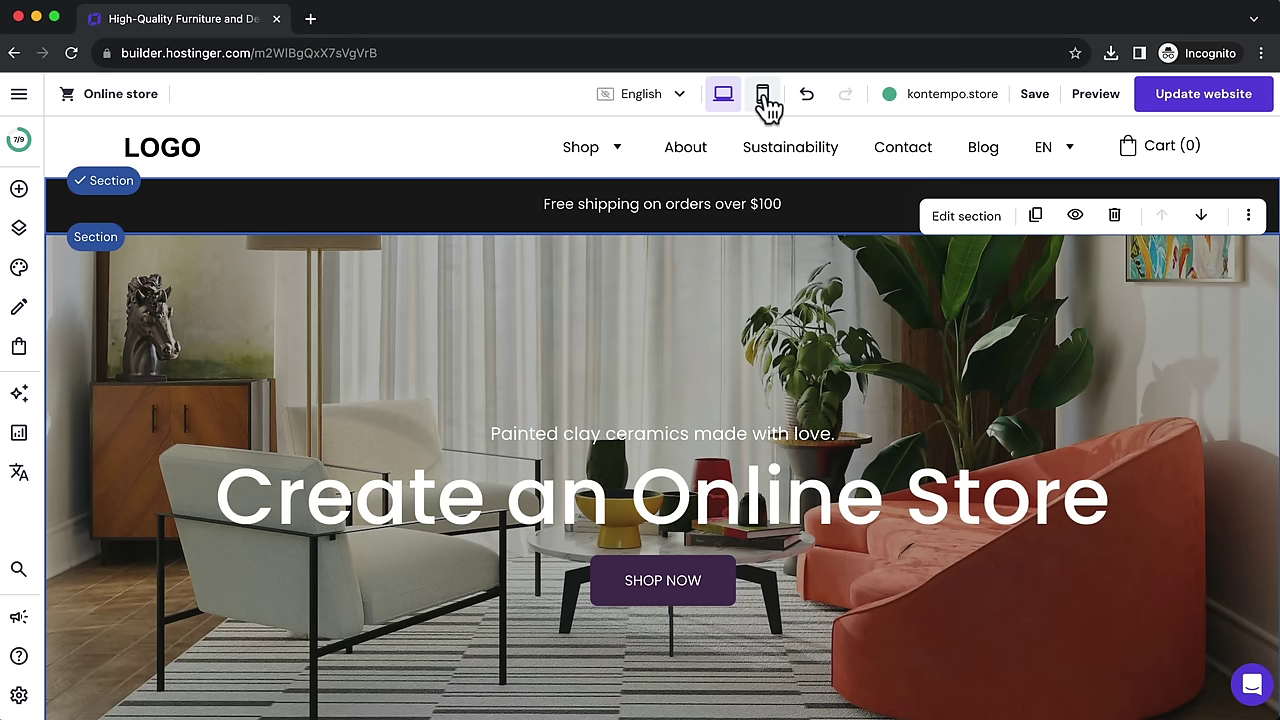
{"action": "left_click", "coordinate": [763, 97]}
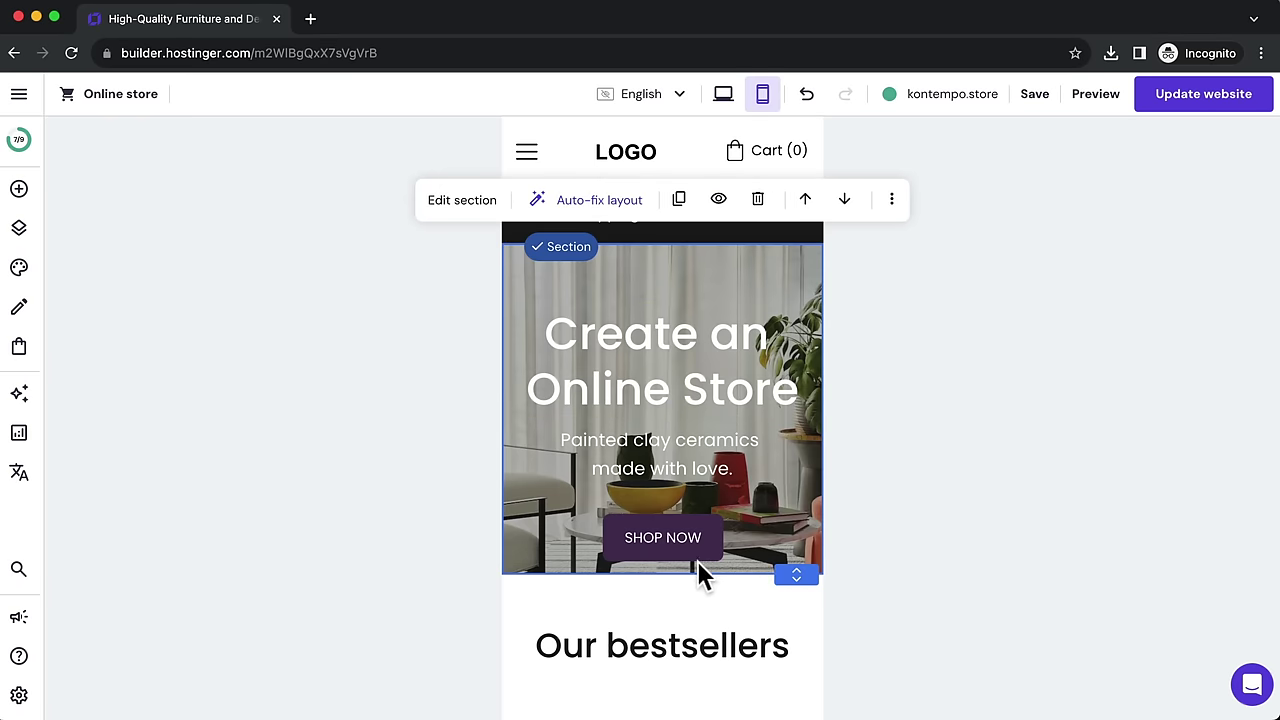
{"action": "left_click_drag", "start_coordinate": [788, 575], "coordinate": [786, 623]}
{"action": "scroll", "coordinate": [786, 640], "scroll_direction": "down", "scroll_amount": 3}
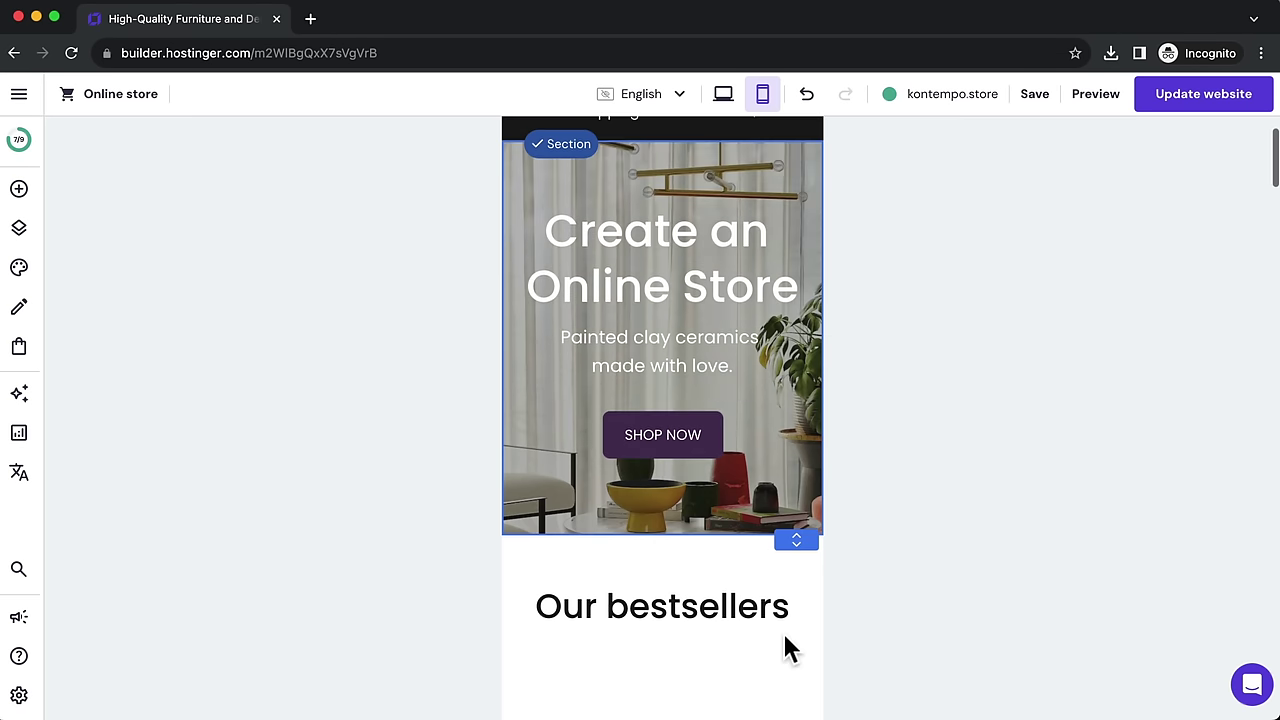
{"action": "left_click_drag", "start_coordinate": [779, 515], "coordinate": [779, 571]}
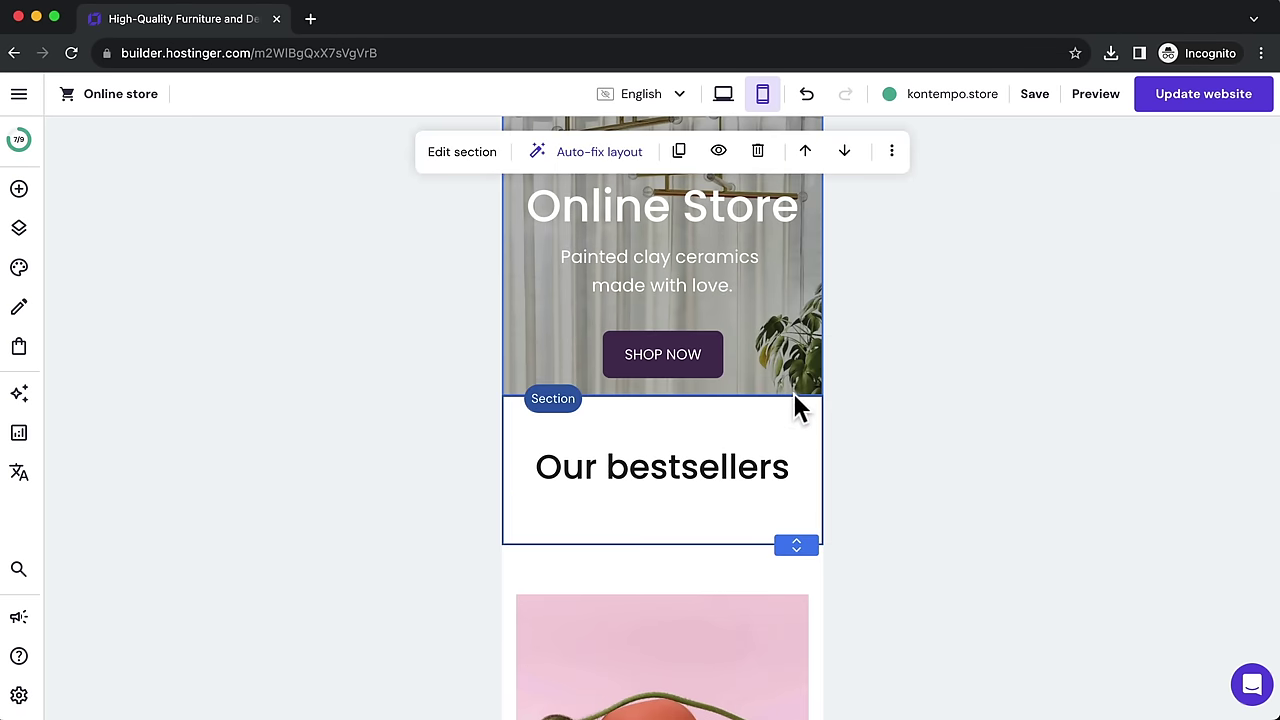
Step: Lengthen the mobile hero section and shorten the "Our bestsellers" section so it ends just below its heading
{"action": "left_click_drag", "start_coordinate": [796, 393], "coordinate": [792, 513]}
{"action": "scroll", "coordinate": [757, 389], "scroll_direction": "up", "scroll_amount": 3}
{"action": "scroll", "coordinate": [757, 389], "scroll_direction": "down", "scroll_amount": 5}
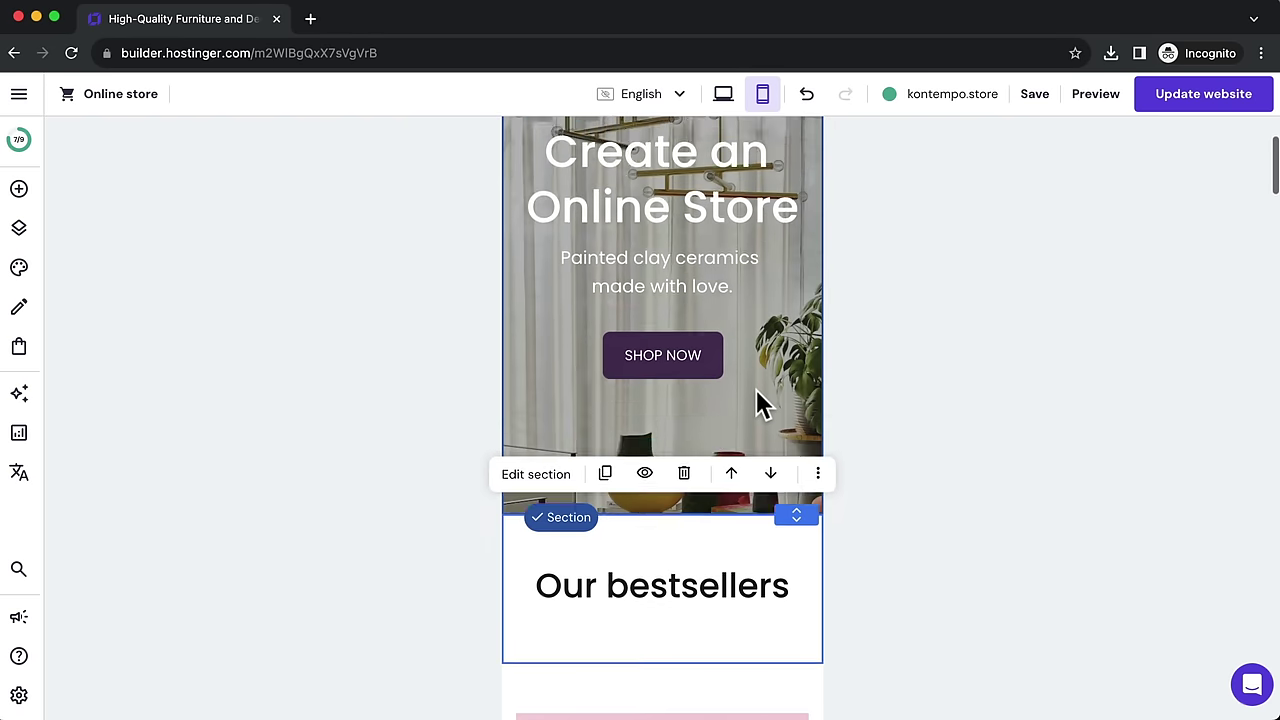
{"action": "left_click_drag", "start_coordinate": [796, 514], "coordinate": [796, 458]}
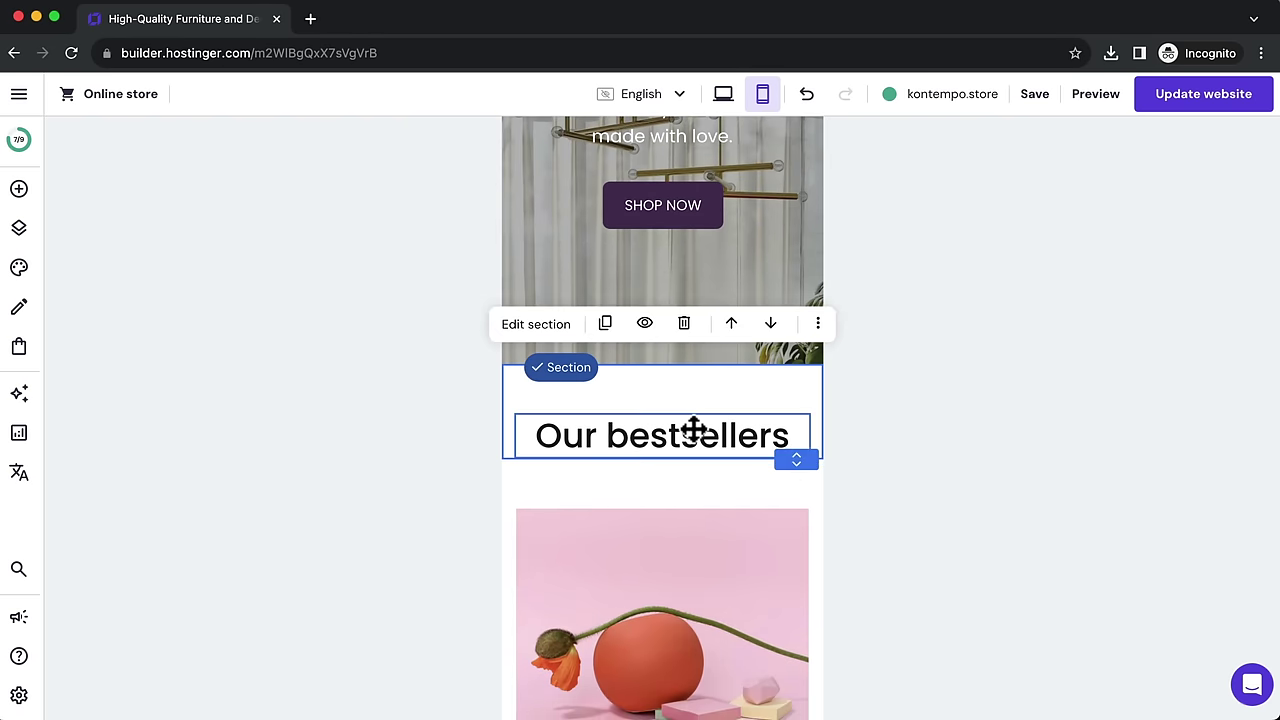
Step: Open the mobile and desktop visibility options of the "Our bestsellers" heading
{"action": "left_click", "coordinate": [694, 428]}
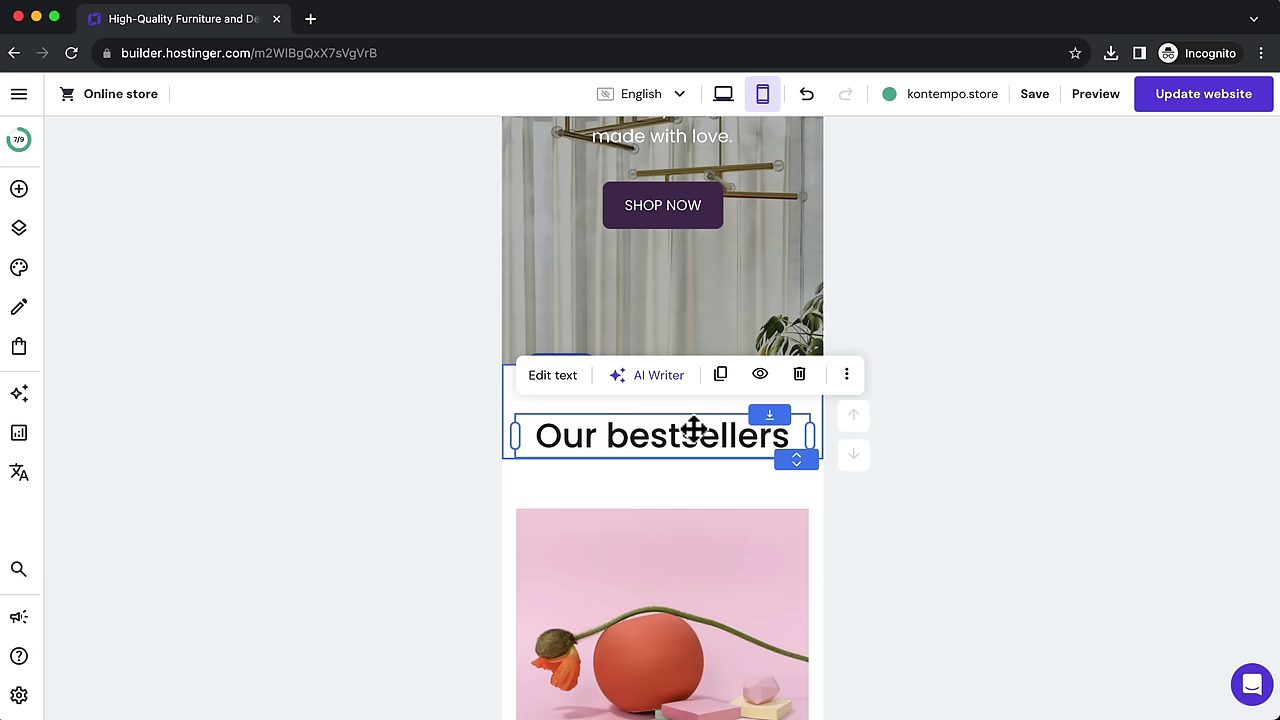
{"action": "left_click", "coordinate": [760, 376]}
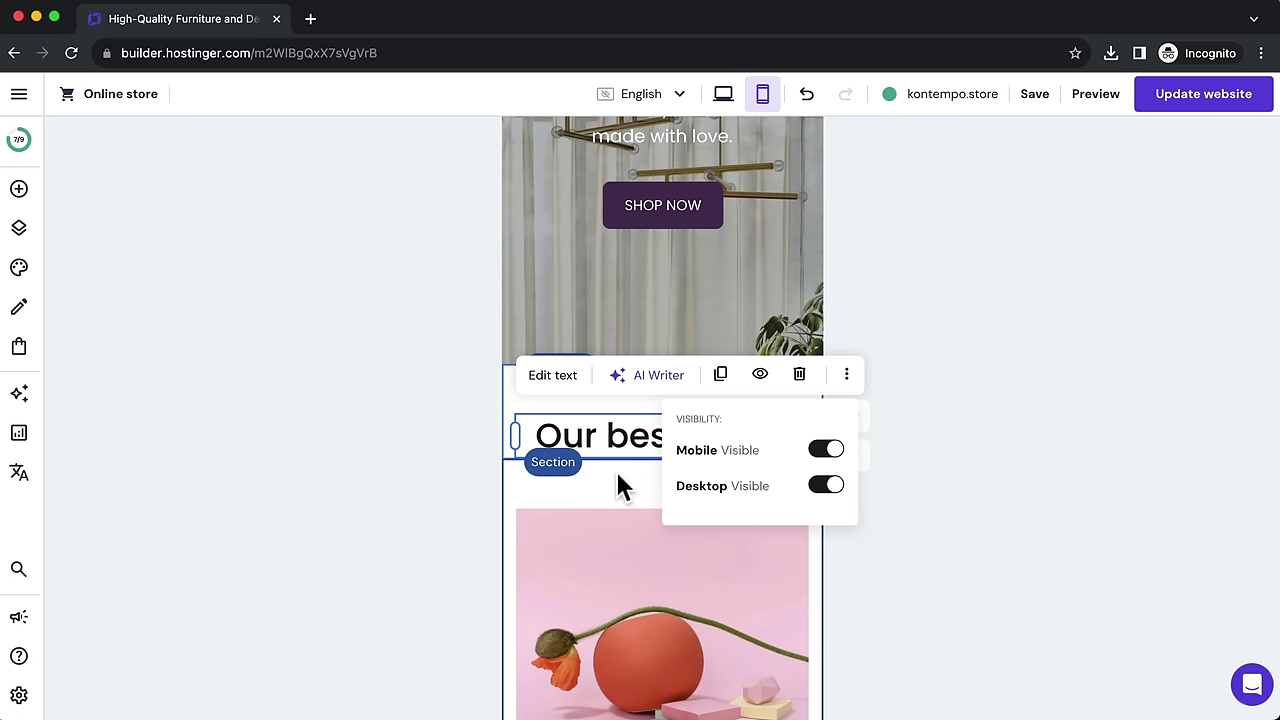
Step: Save the website changes and switch the editor to the desktop layout
{"action": "scroll", "coordinate": [775, 310], "scroll_direction": "up", "scroll_amount": 5}
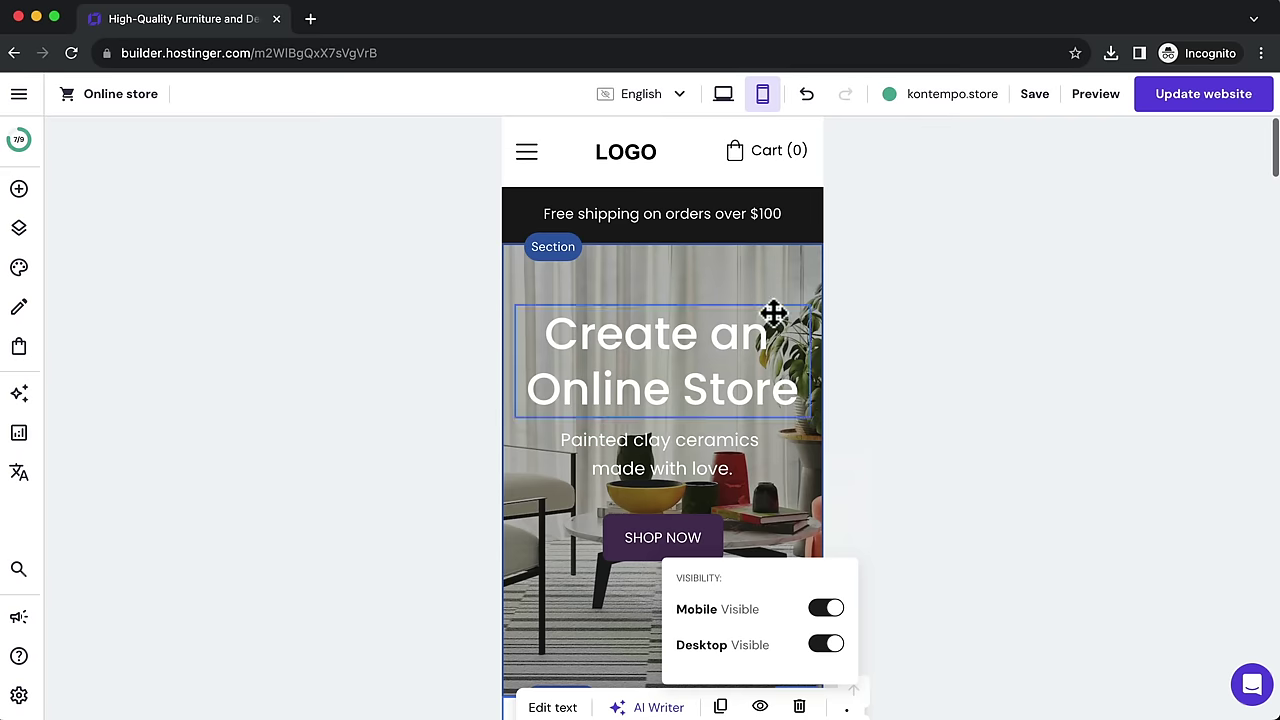
{"action": "left_click", "coordinate": [1026, 94]}
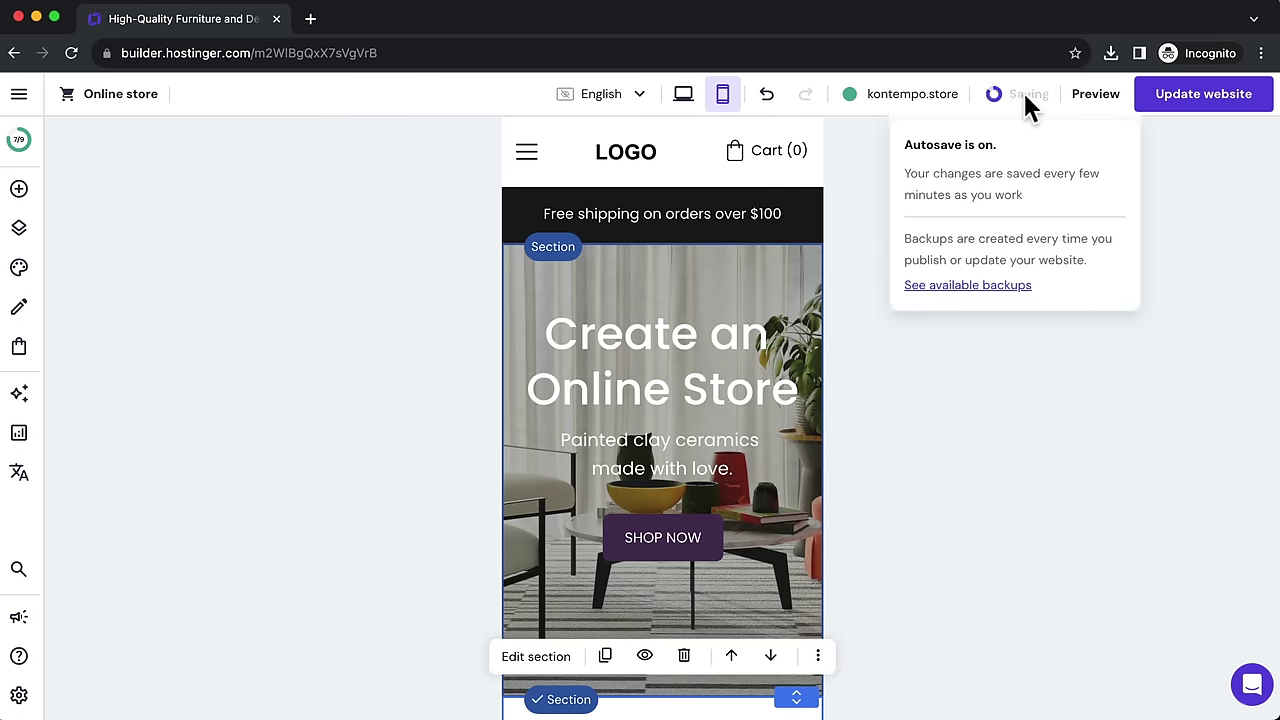
{"action": "left_click", "coordinate": [683, 94]}
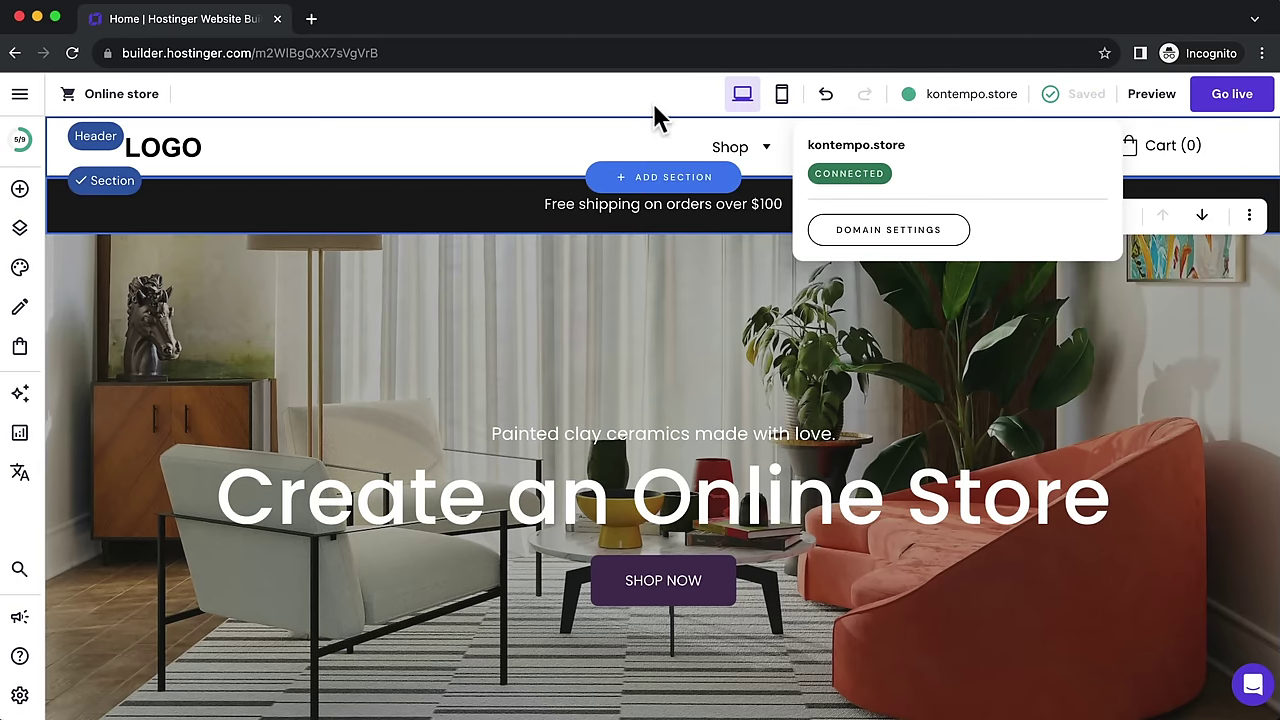
Step: Start adding a page to the website from the Terms and conditions template
{"action": "left_click", "coordinate": [21, 230]}
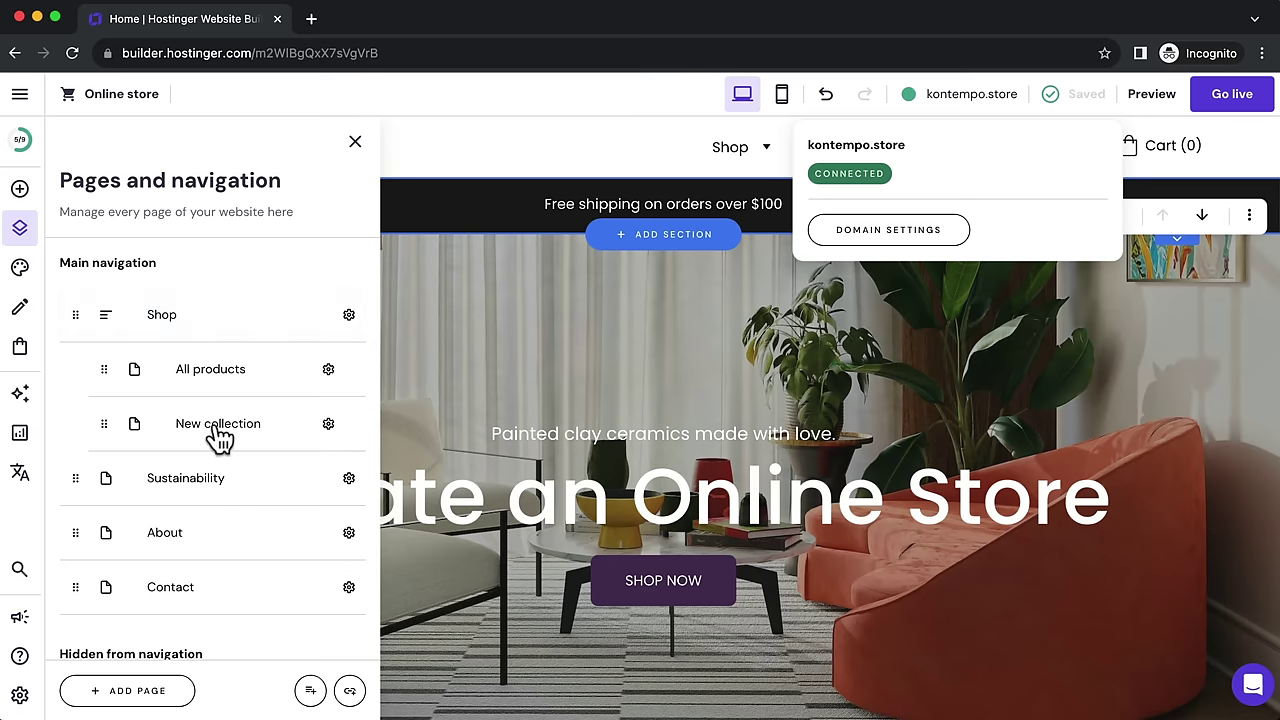
{"action": "scroll", "coordinate": [166, 405], "scroll_direction": "down", "scroll_amount": 3}
{"action": "scroll", "coordinate": [163, 405], "scroll_direction": "down", "scroll_amount": 2}
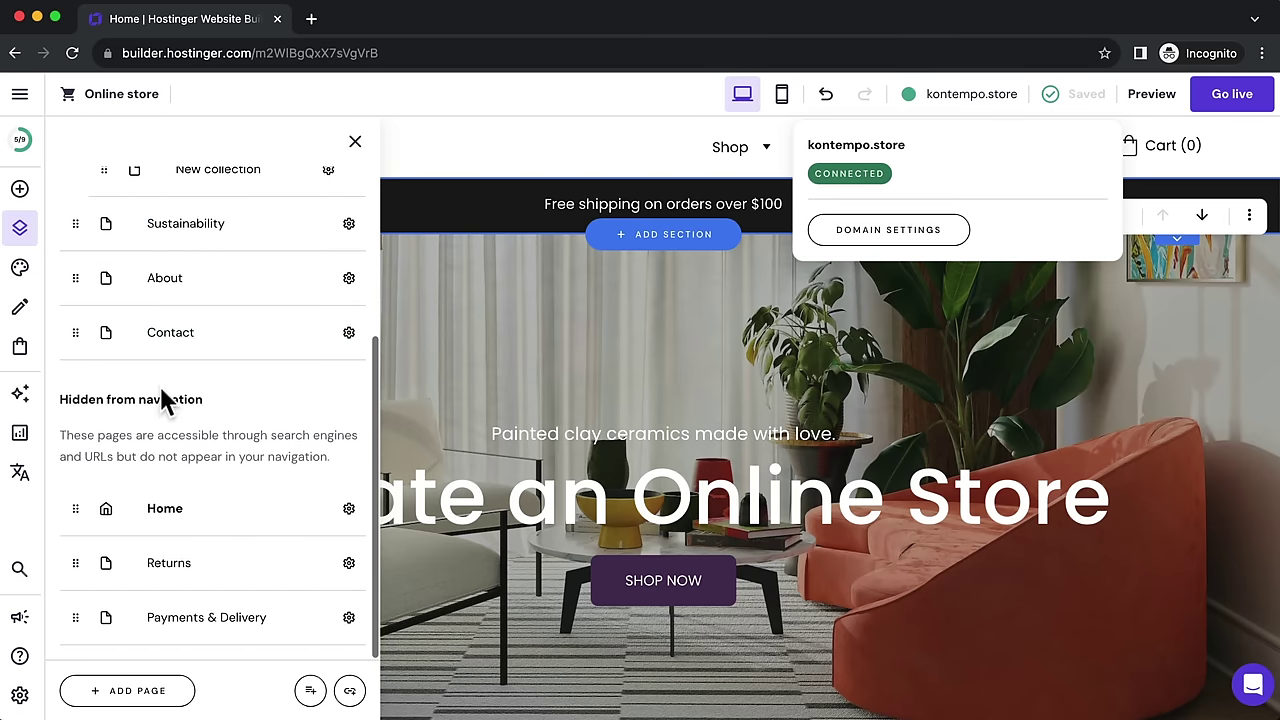
{"action": "scroll", "coordinate": [158, 408], "scroll_direction": "up", "scroll_amount": 5}
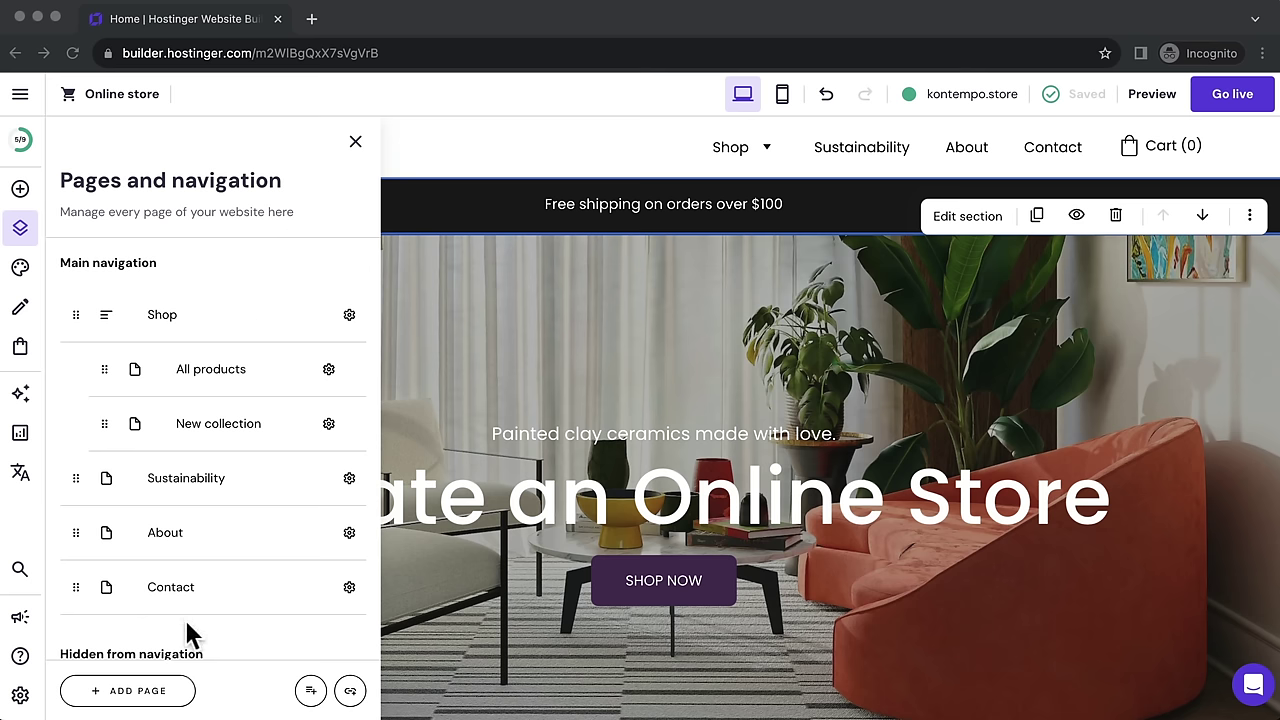
{"action": "left_click", "coordinate": [82, 695]}
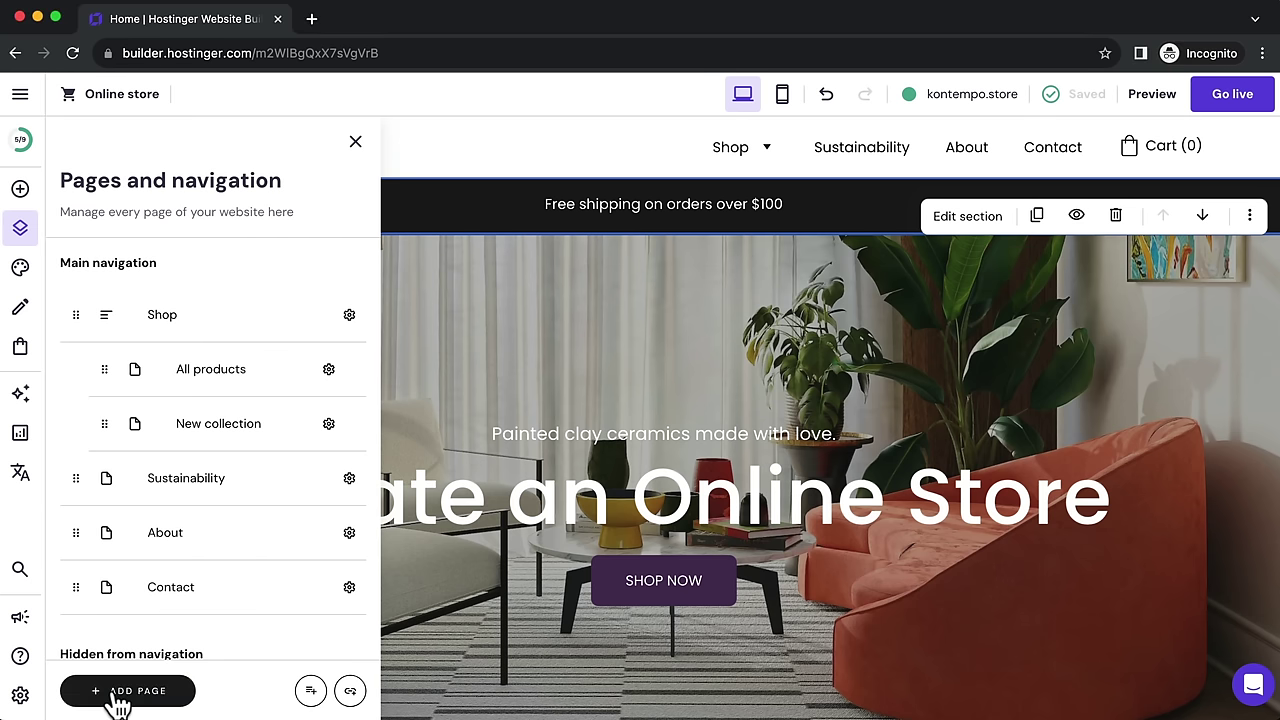
{"action": "left_click", "coordinate": [117, 700]}
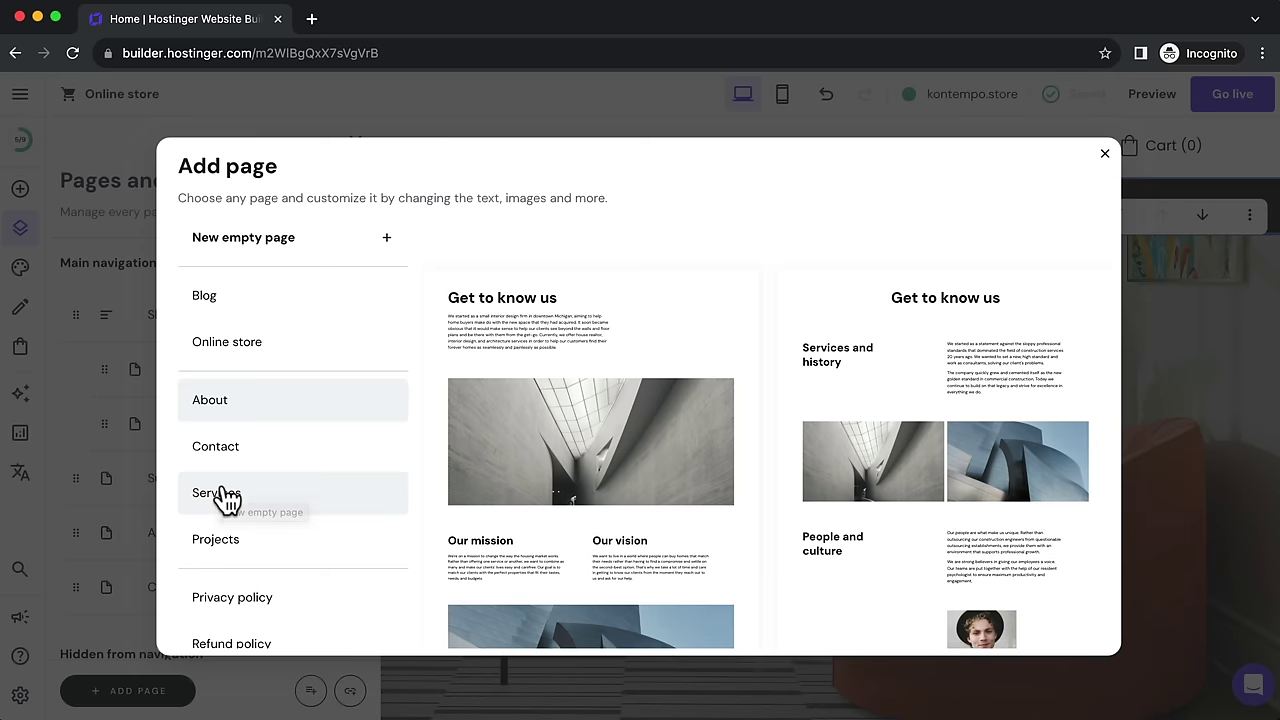
{"action": "scroll", "coordinate": [218, 497], "scroll_direction": "down", "scroll_amount": 2}
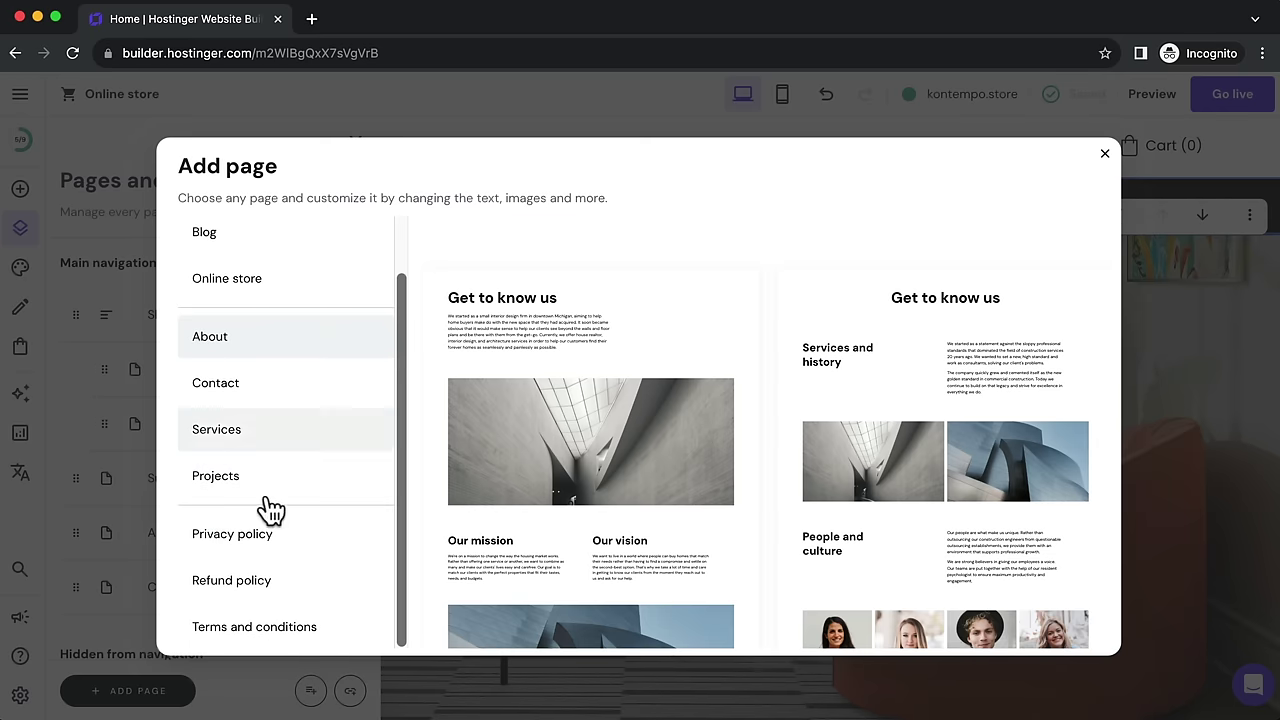
{"action": "left_click", "coordinate": [222, 636]}
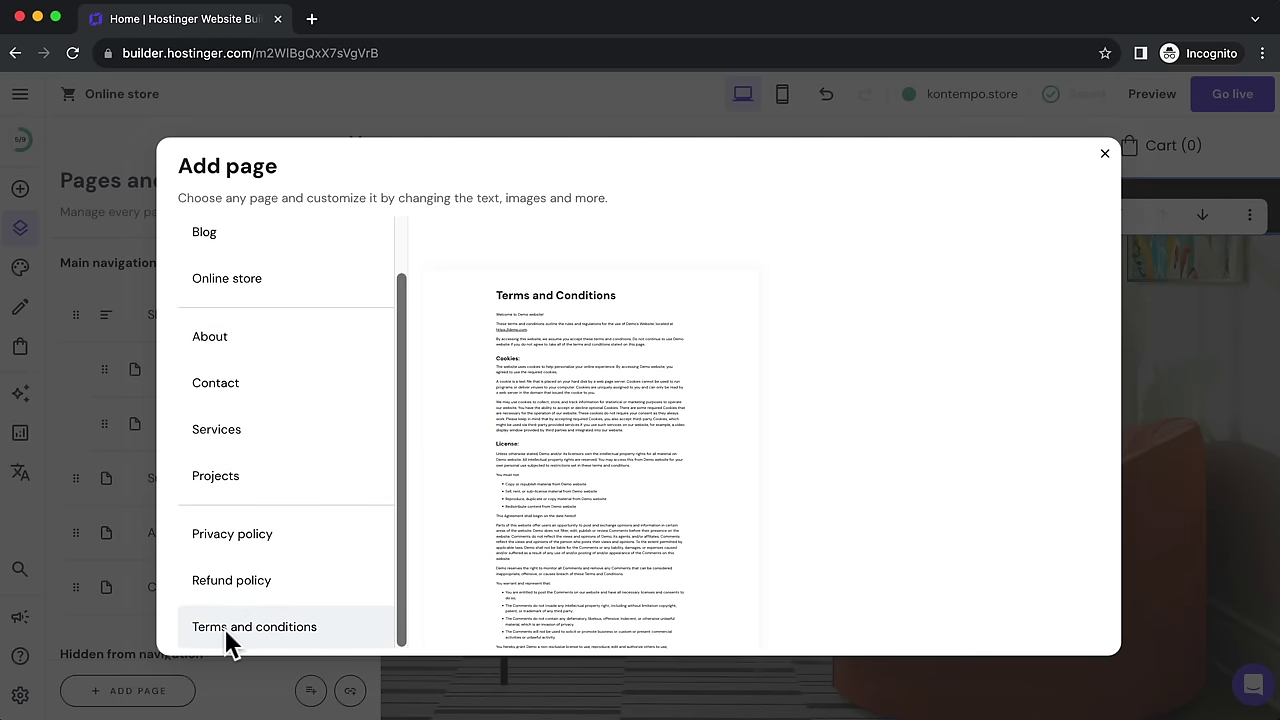
{"action": "left_click", "coordinate": [570, 388]}
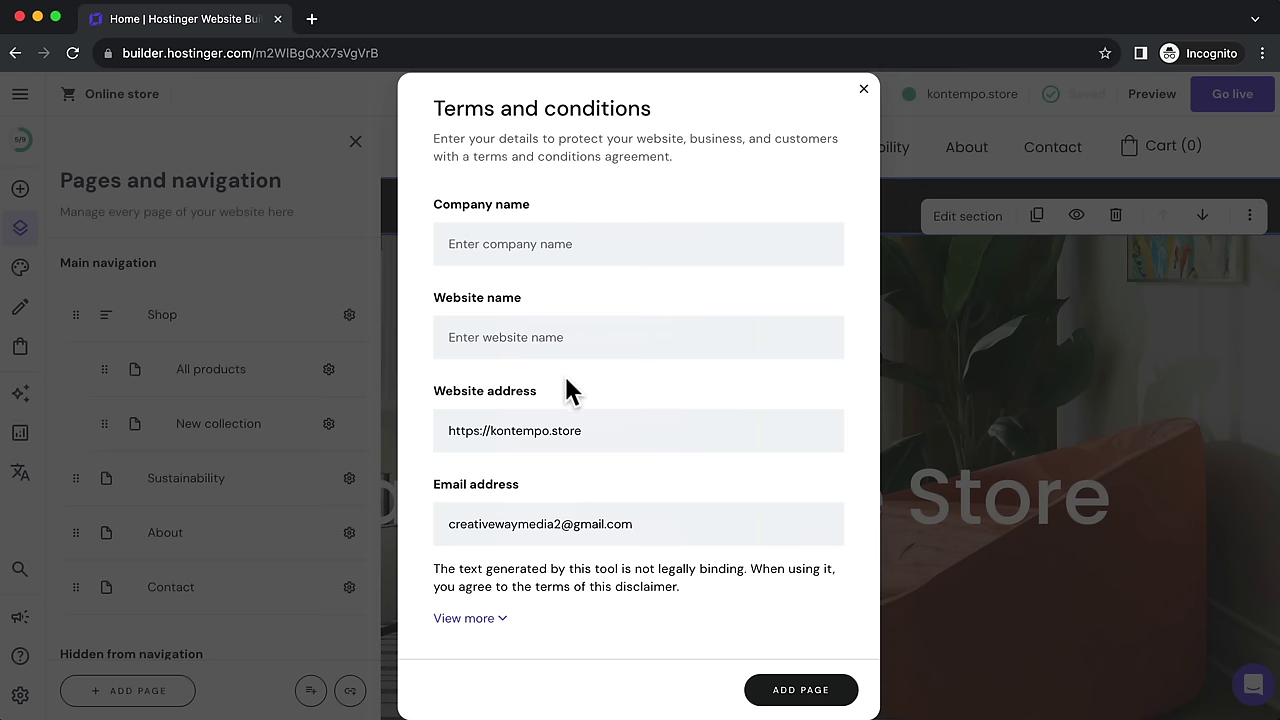
Step: Enter "Brand Name" as the company name and "Kontempo" as the website name, and add the terms page
{"action": "left_click", "coordinate": [548, 250]}
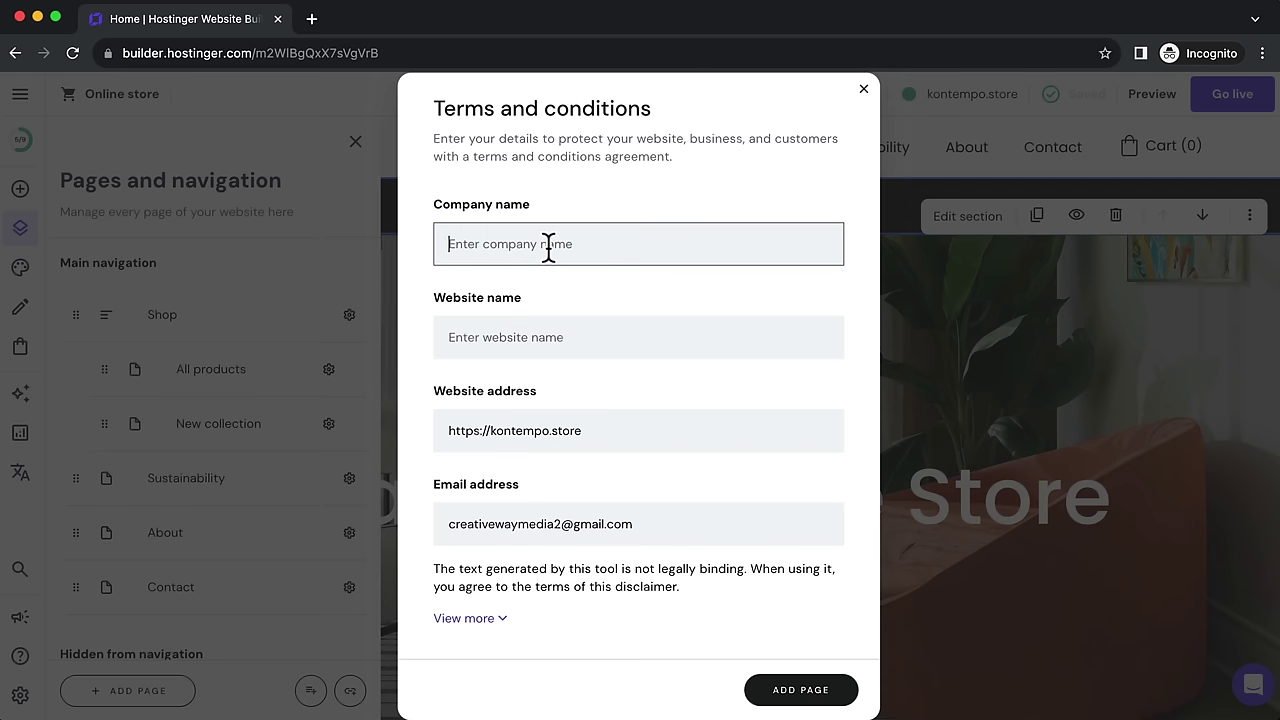
{"action": "type", "text": "Brna"}
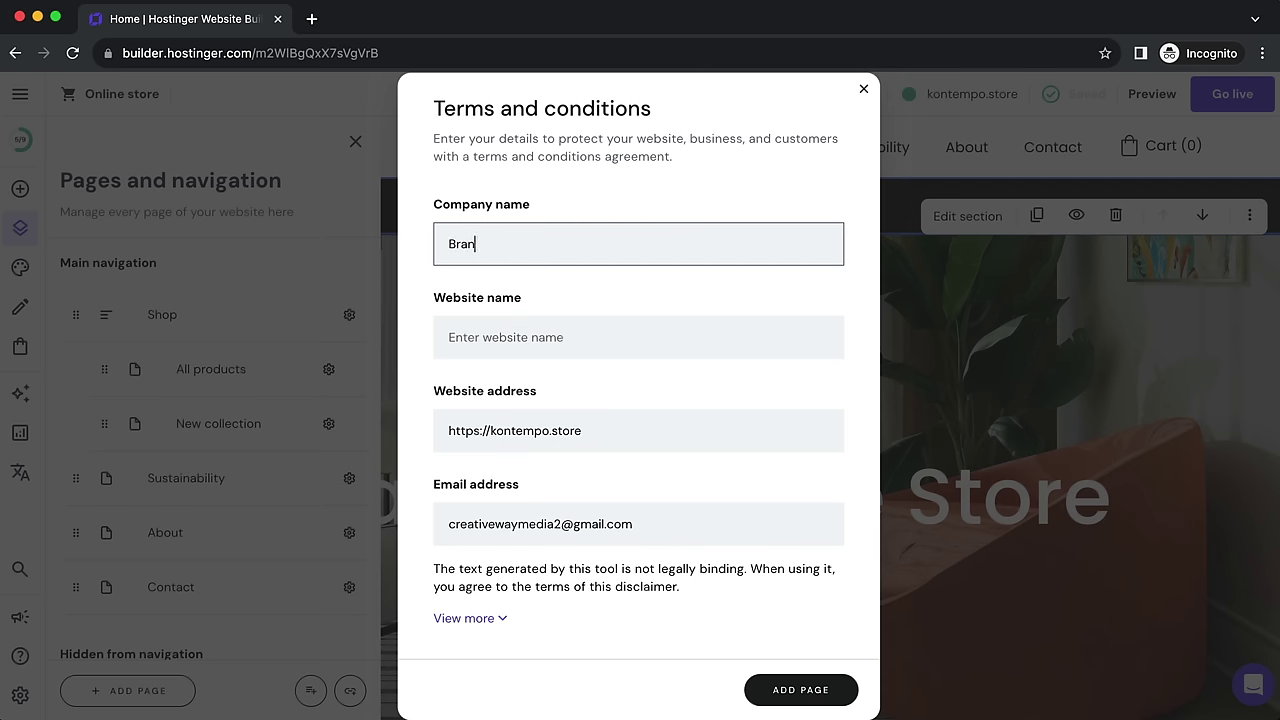
{"action": "left_click", "coordinate": [540, 336]}
{"action": "left_click", "coordinate": [436, 426]}
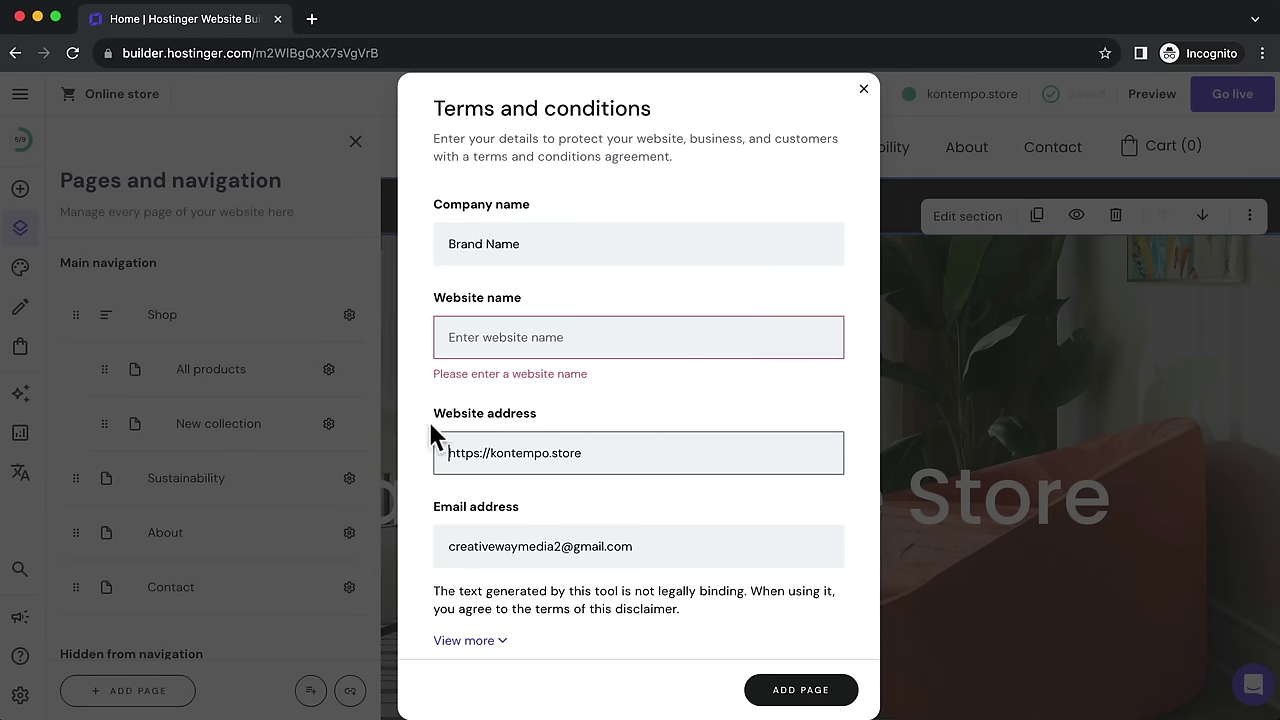
{"action": "left_click", "coordinate": [554, 337]}
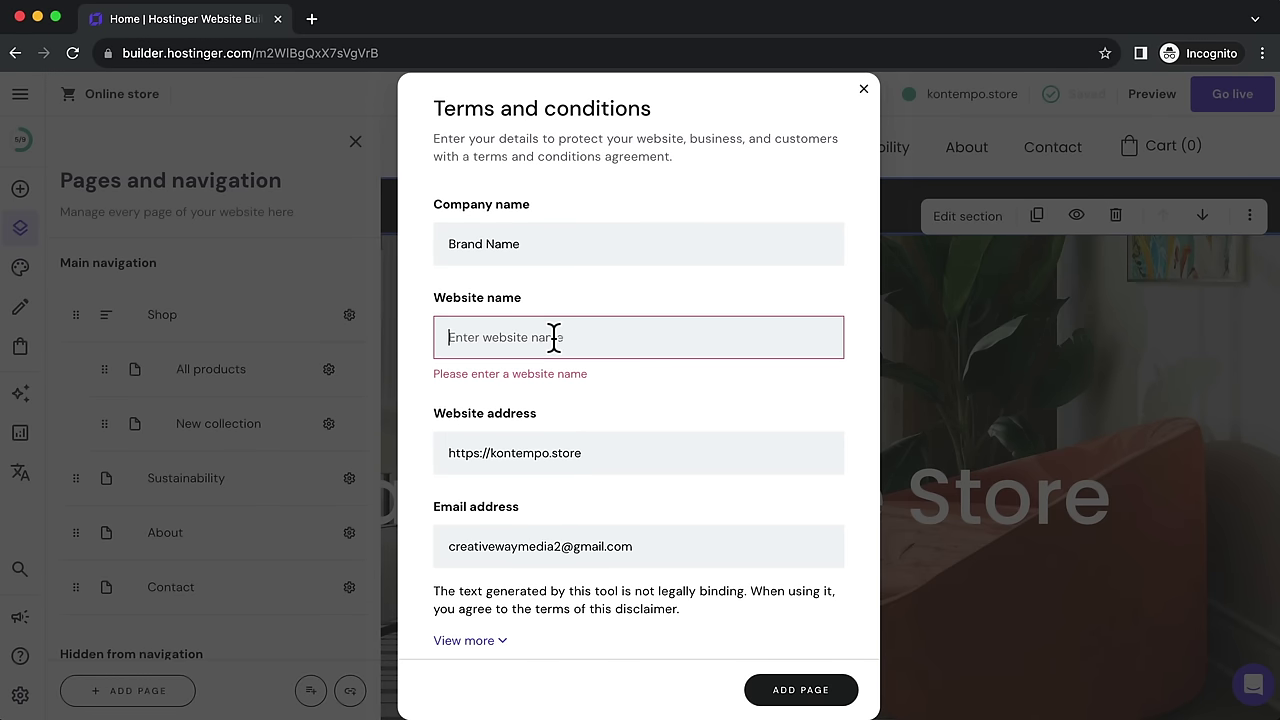
{"action": "type", "text": "Kontempo"}
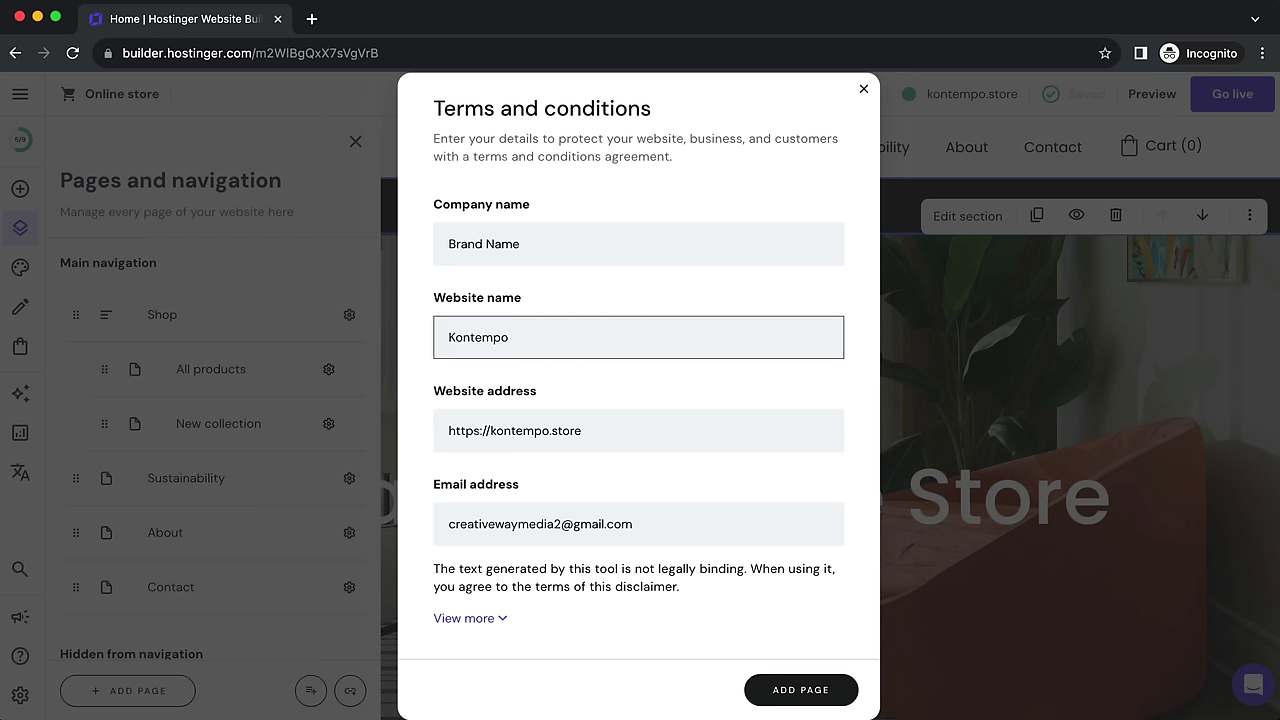
{"action": "left_click", "coordinate": [829, 692]}
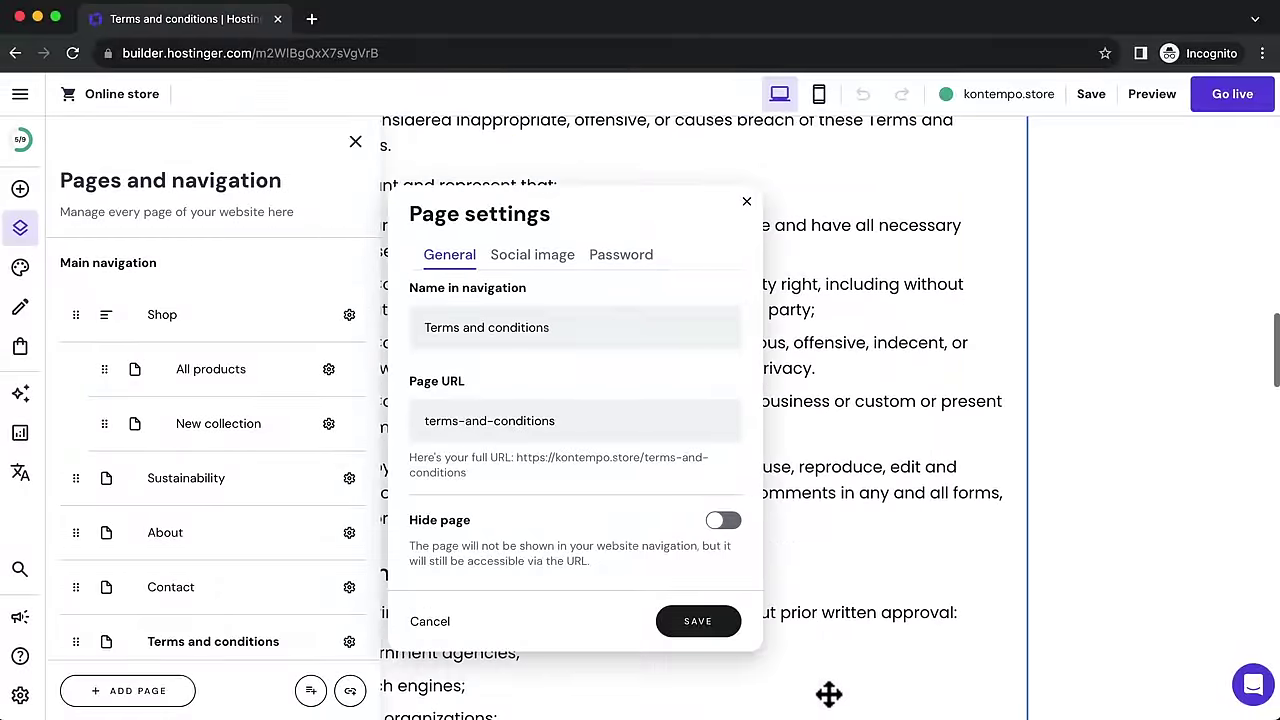
Step: Dismiss the page settings of the new Terms and conditions page and review the page from its beginning
{"action": "scroll", "coordinate": [840, 255], "scroll_direction": "up", "scroll_amount": 3}
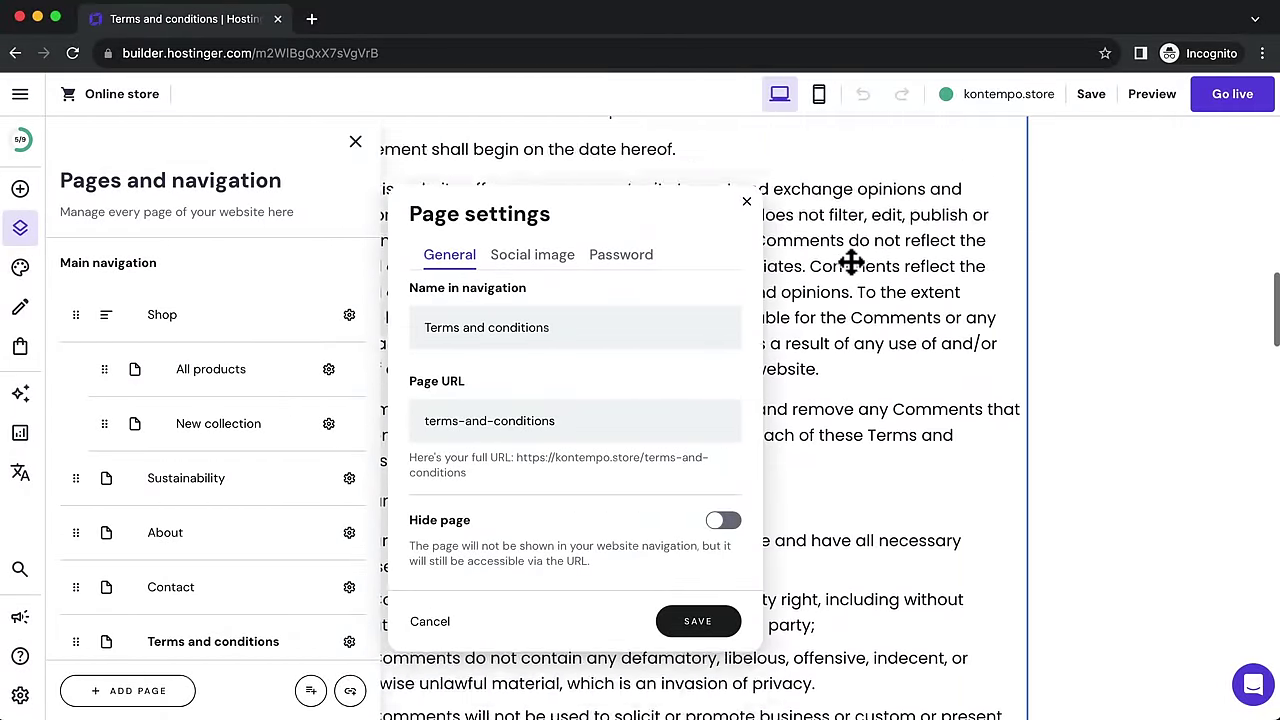
{"action": "scroll", "coordinate": [851, 262], "scroll_direction": "up", "scroll_amount": 10}
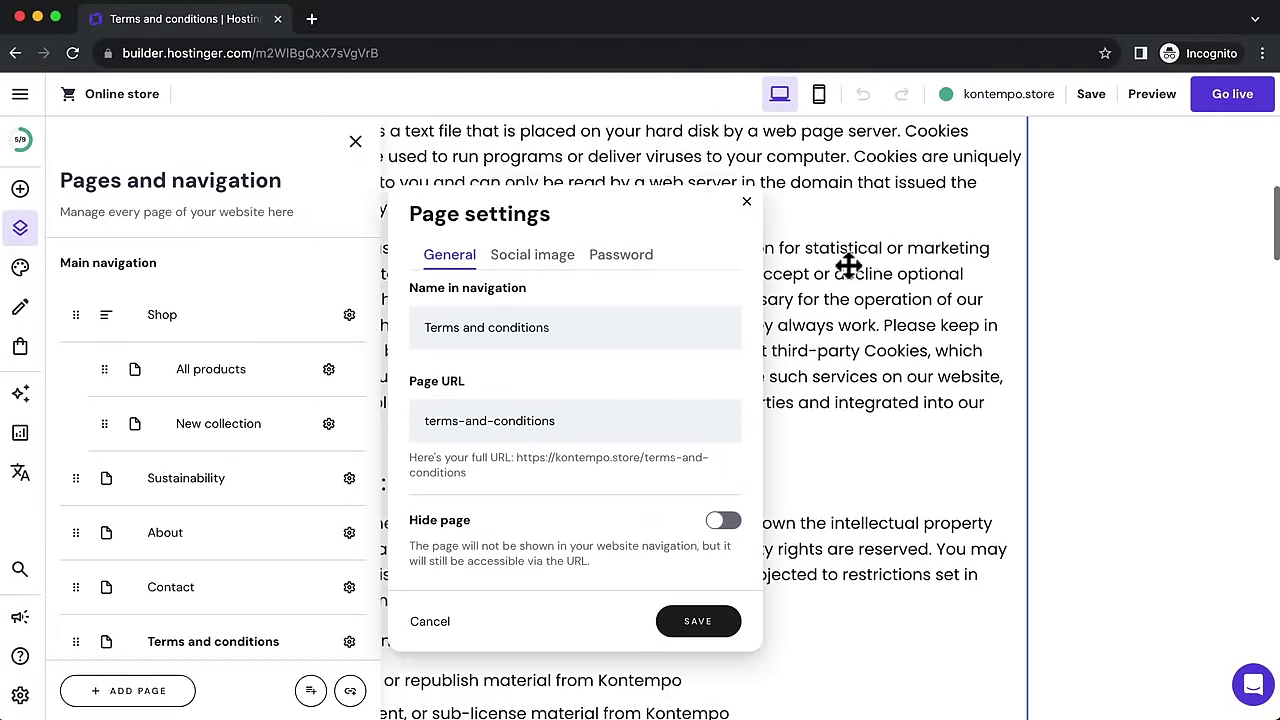
{"action": "scroll", "coordinate": [848, 264], "scroll_direction": "up", "scroll_amount": 5}
{"action": "left_click", "coordinate": [747, 202]}
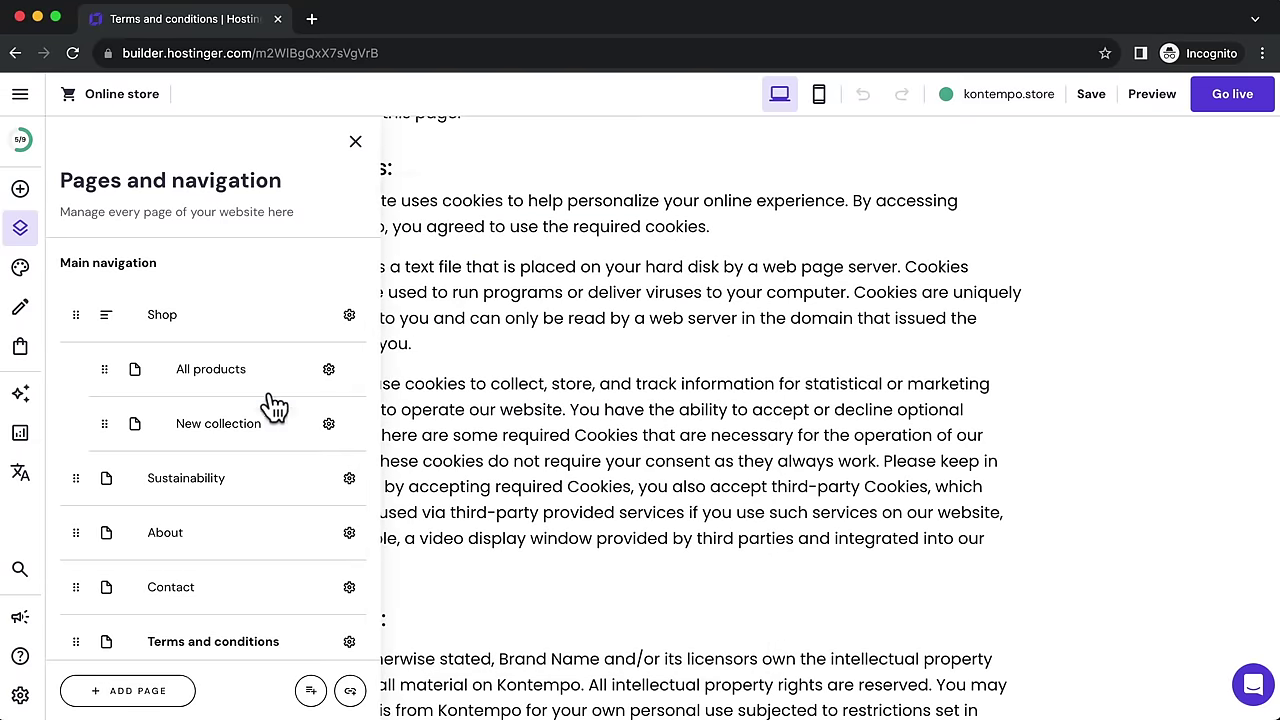
{"action": "scroll", "coordinate": [717, 254], "scroll_direction": "up", "scroll_amount": 4}
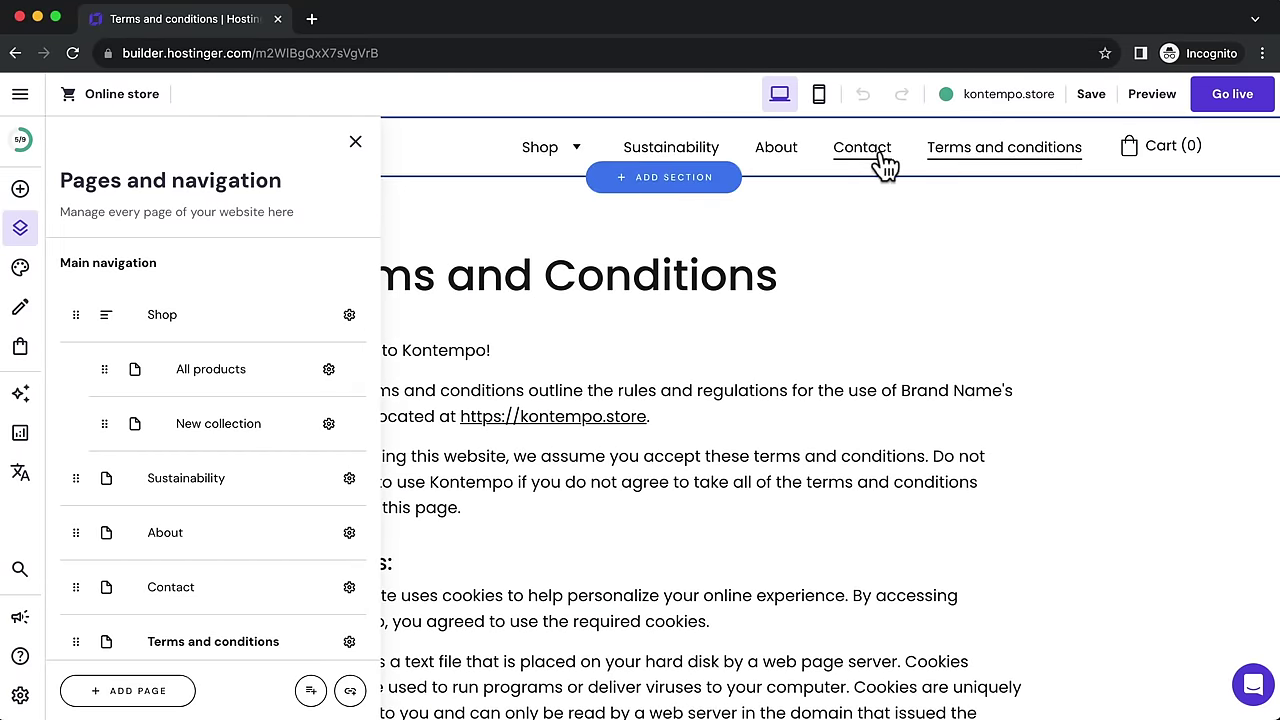
Step: Hide the Terms and conditions page from the website navigation
{"action": "scroll", "coordinate": [340, 550], "scroll_direction": "down", "scroll_amount": 2}
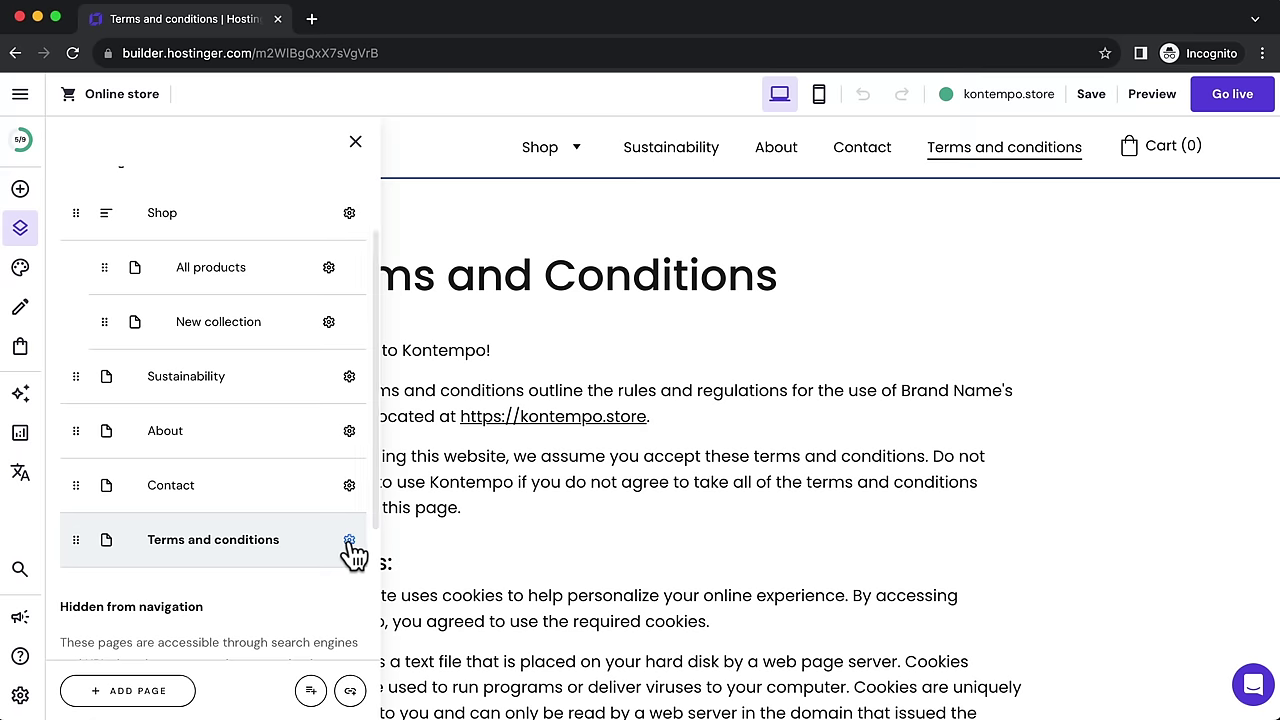
{"action": "left_click", "coordinate": [350, 546]}
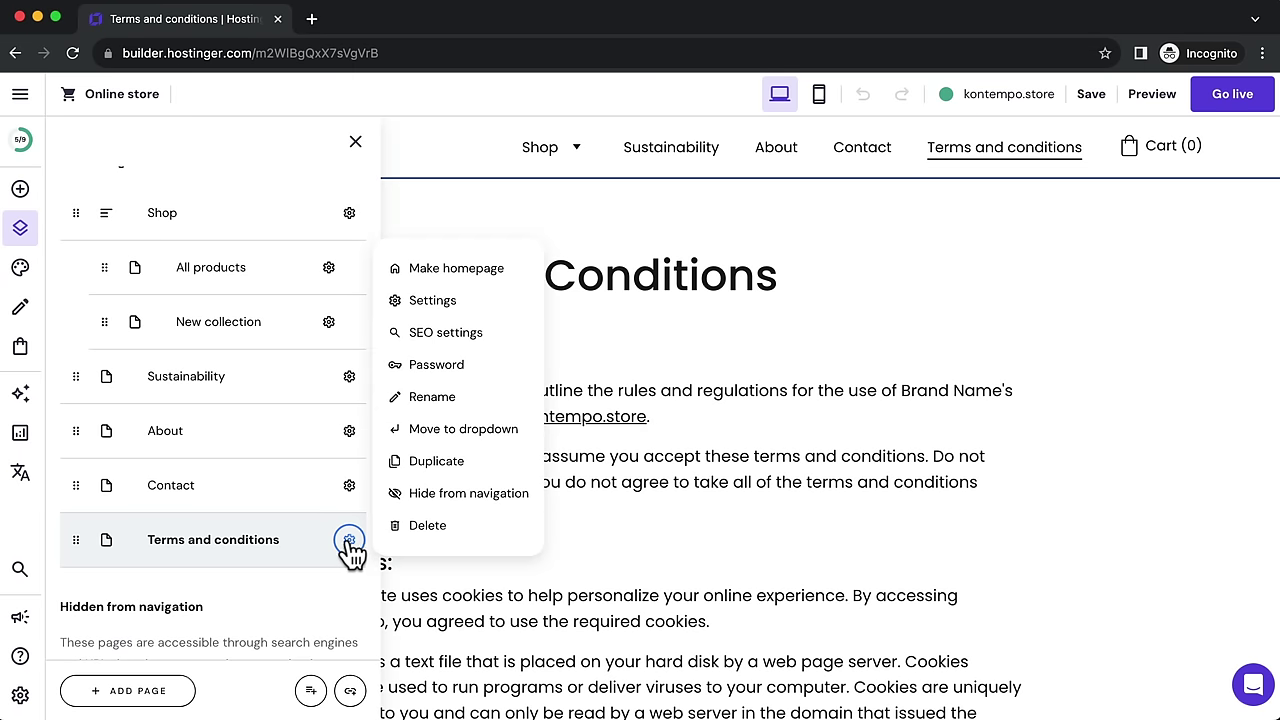
{"action": "left_click", "coordinate": [465, 508]}
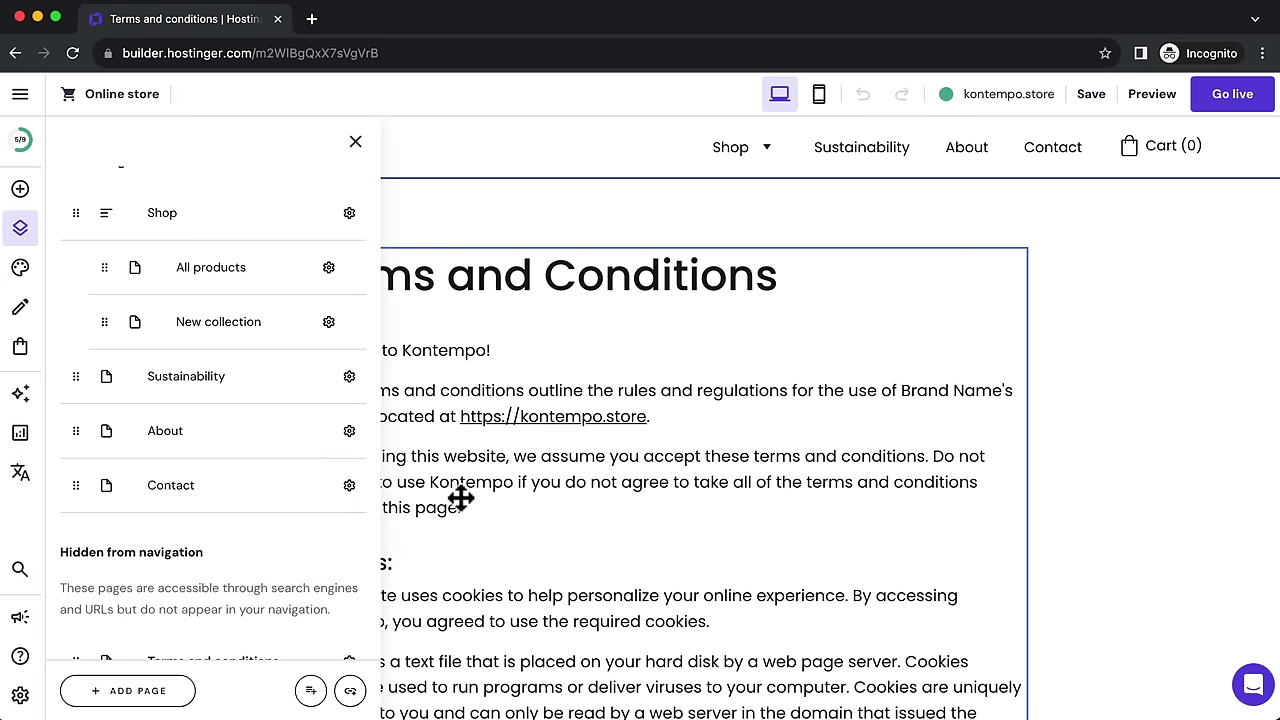
{"action": "scroll", "coordinate": [343, 514], "scroll_direction": "down", "scroll_amount": 5}
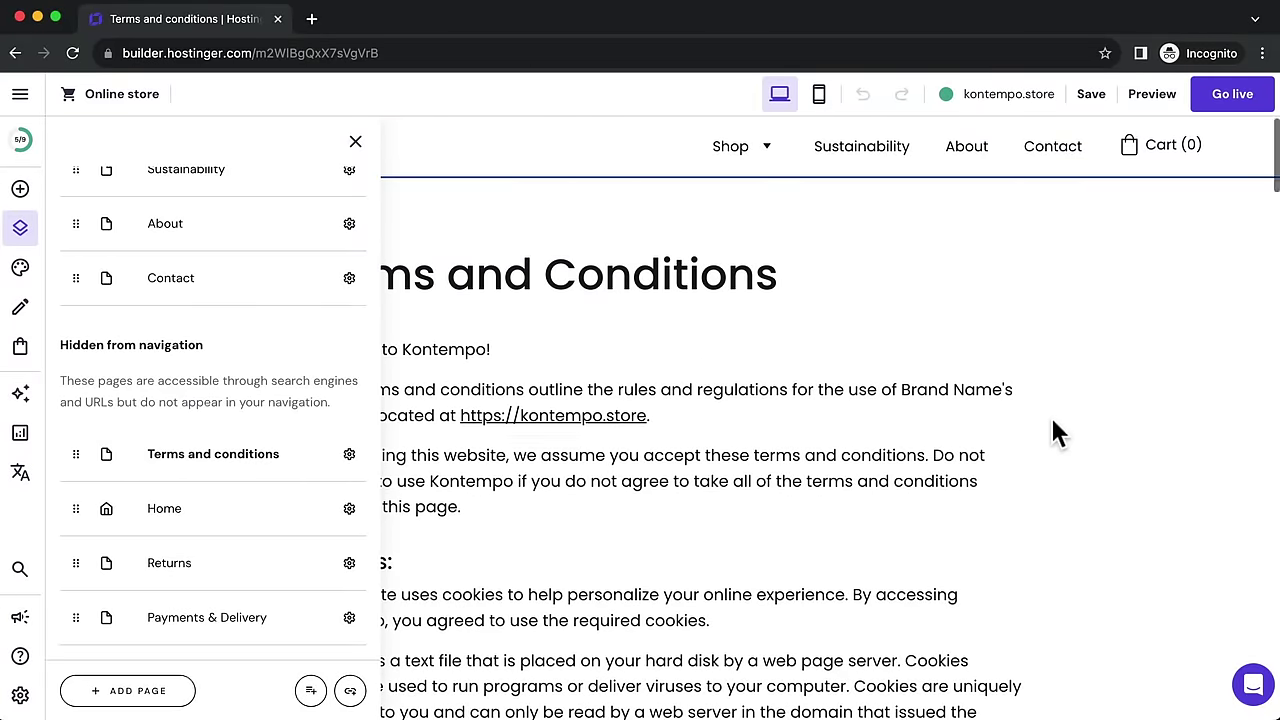
Step: Link the footer's "Terms & Conditions" text to the Terms and conditions page and save the link settings
{"action": "scroll", "coordinate": [1046, 429], "scroll_direction": "down", "scroll_amount": 20}
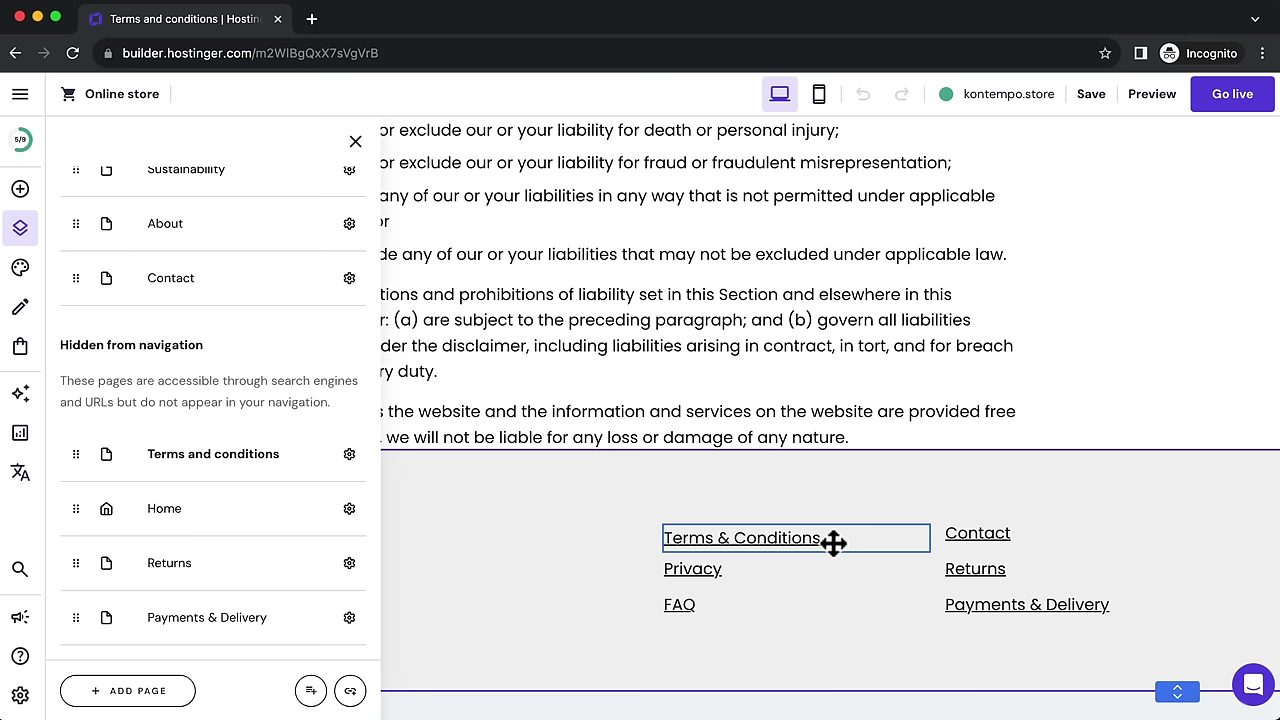
{"action": "left_click", "coordinate": [838, 540]}
{"action": "left_click", "coordinate": [699, 486]}
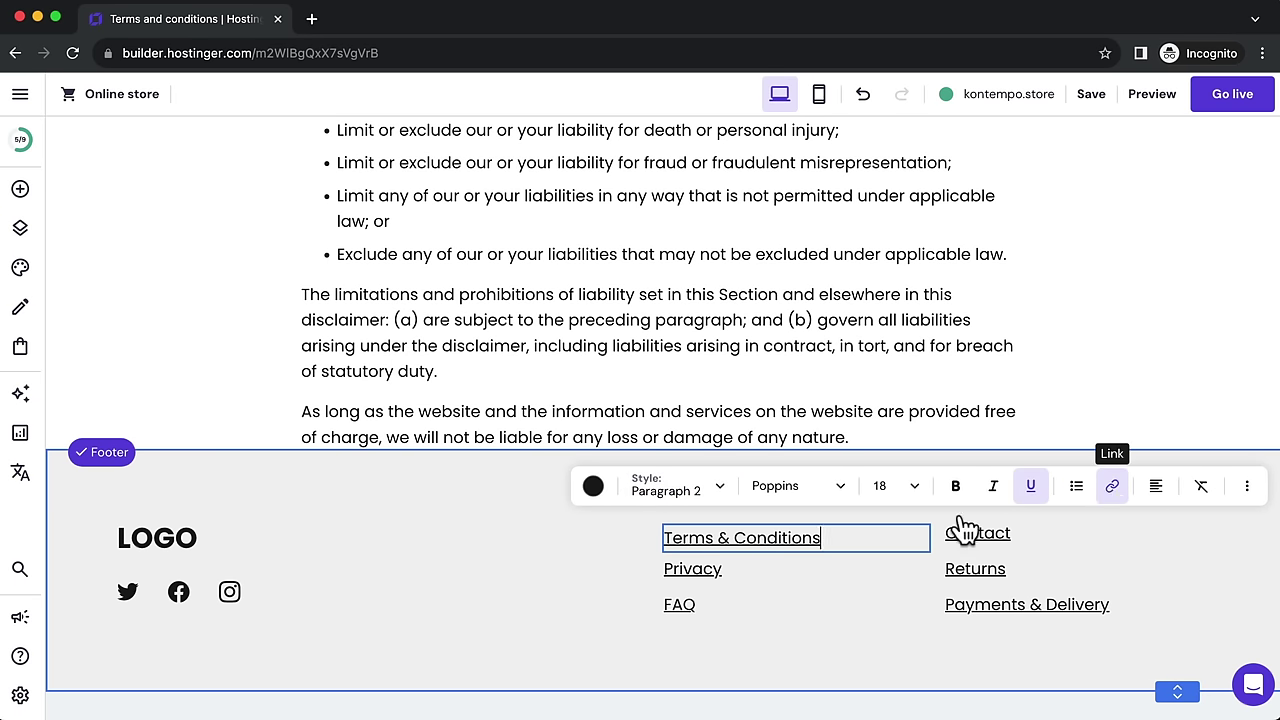
{"action": "left_click_drag", "start_coordinate": [860, 537], "coordinate": [664, 535]}
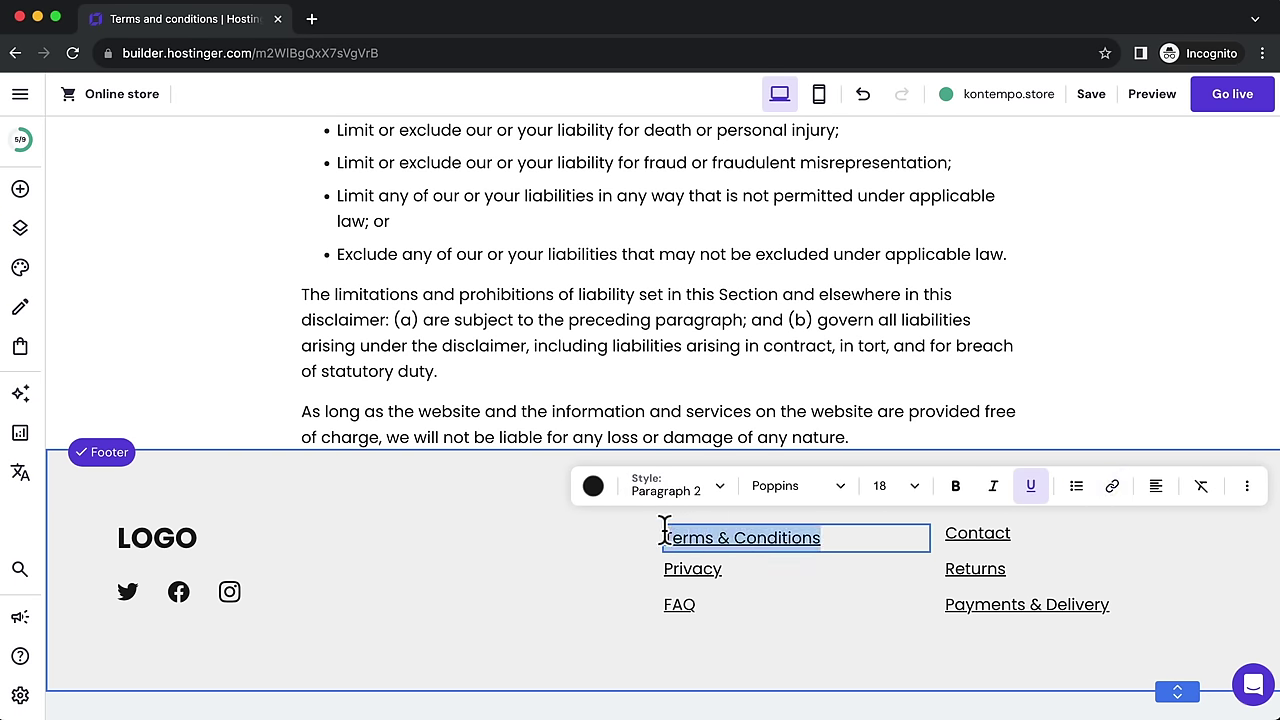
{"action": "left_click", "coordinate": [1111, 492]}
{"action": "left_click", "coordinate": [1088, 243]}
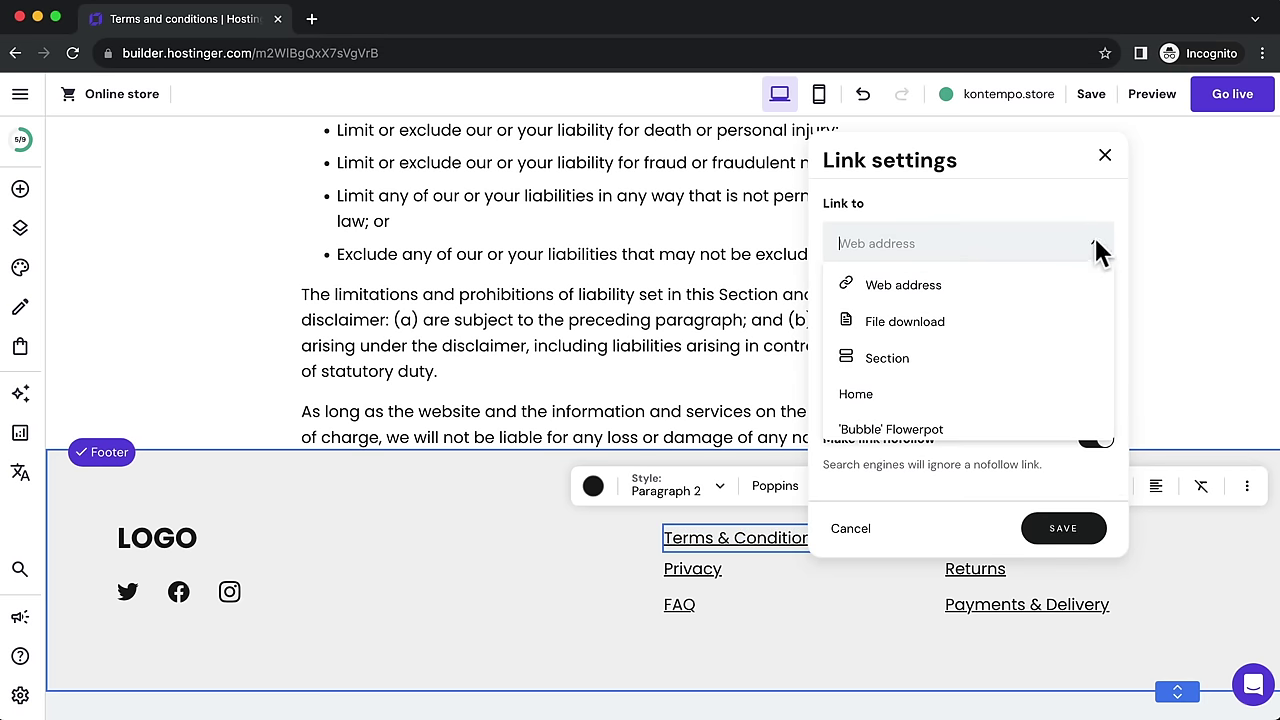
{"action": "scroll", "coordinate": [929, 382], "scroll_direction": "down", "scroll_amount": 2}
{"action": "scroll", "coordinate": [929, 382], "scroll_direction": "down", "scroll_amount": 3}
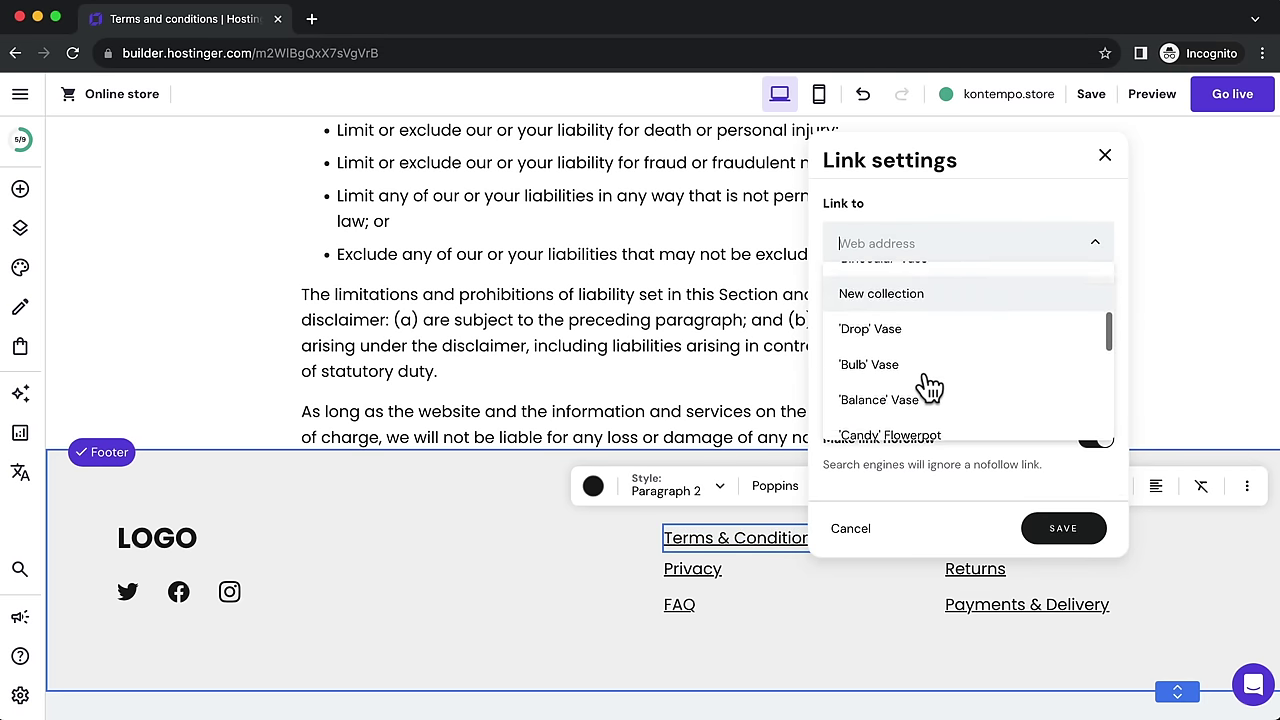
{"action": "type", "text": "ter"}
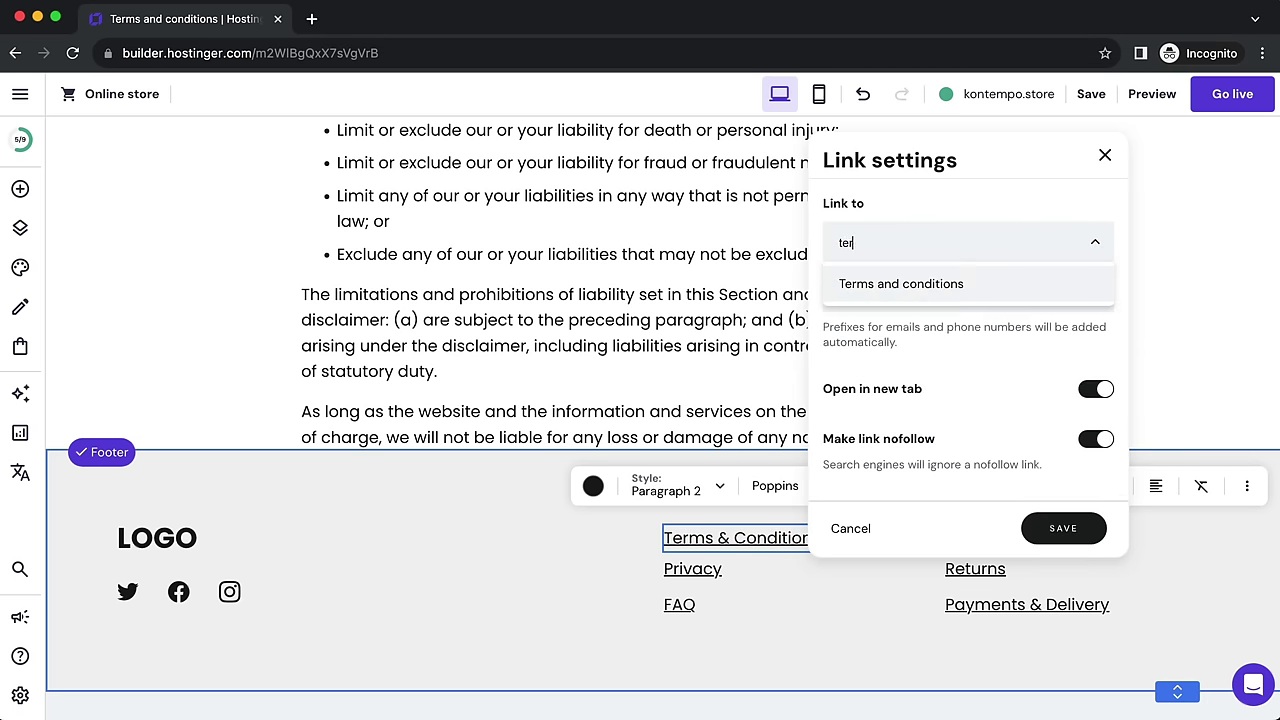
{"action": "left_click", "coordinate": [948, 285]}
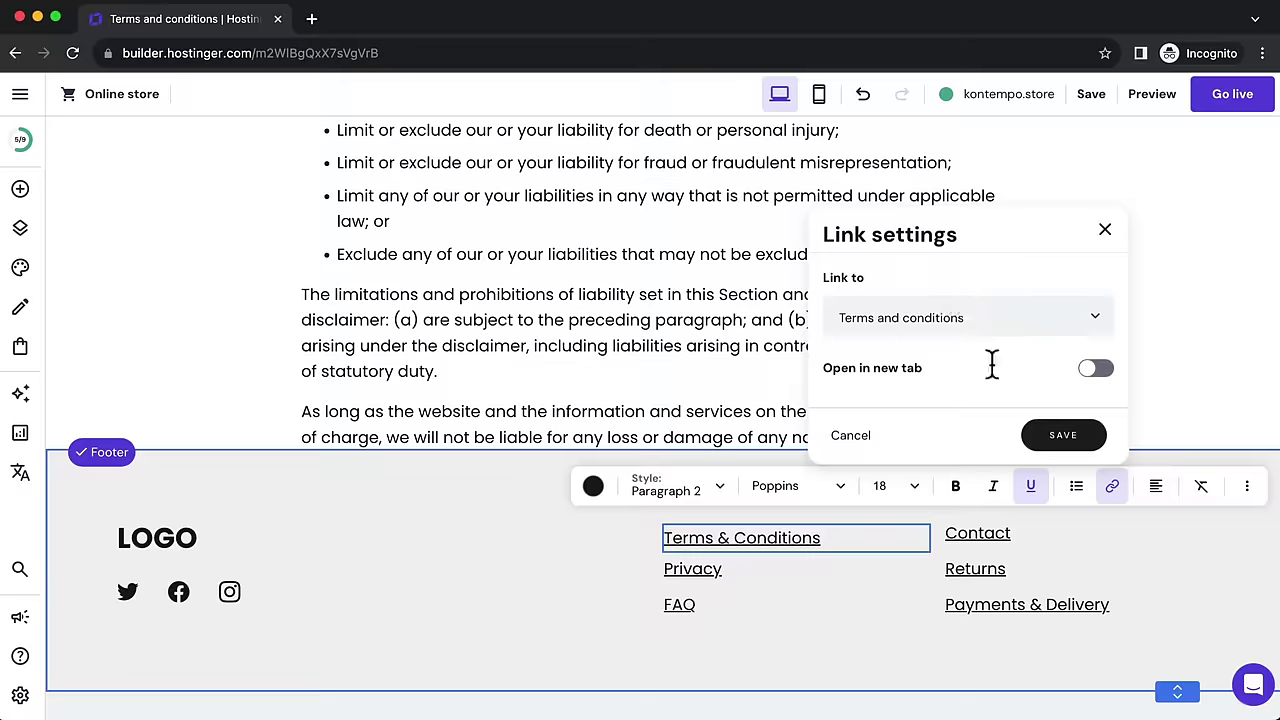
{"action": "left_click", "coordinate": [1062, 438]}
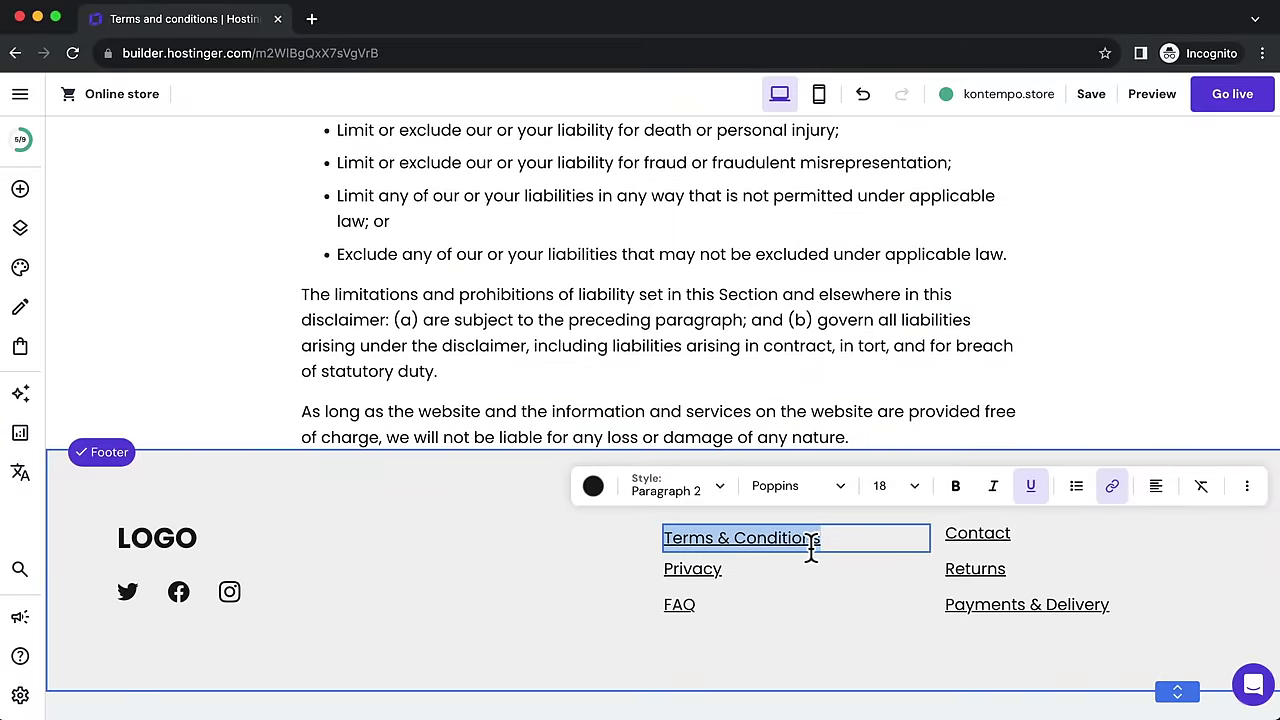
Step: Open the website's page list and move the Sustainability page above Shop in the main navigation
{"action": "scroll", "coordinate": [811, 545], "scroll_direction": "up", "scroll_amount": 20}
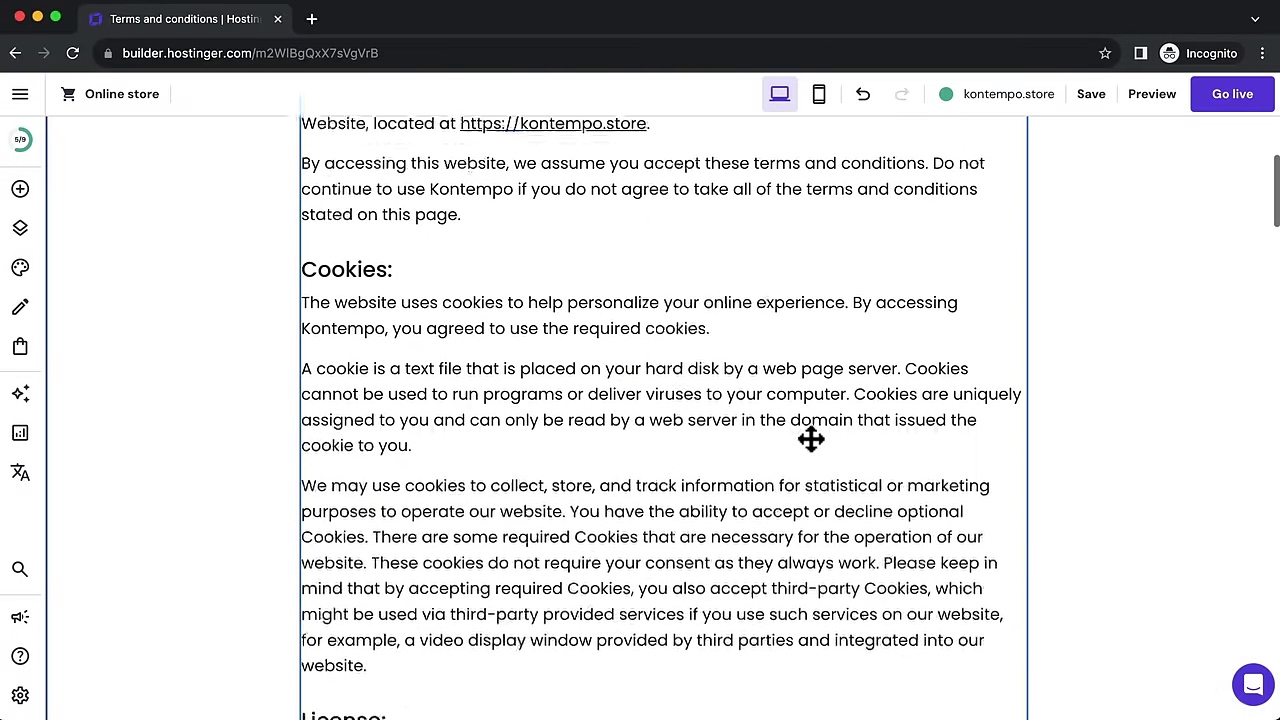
{"action": "left_click", "coordinate": [21, 232]}
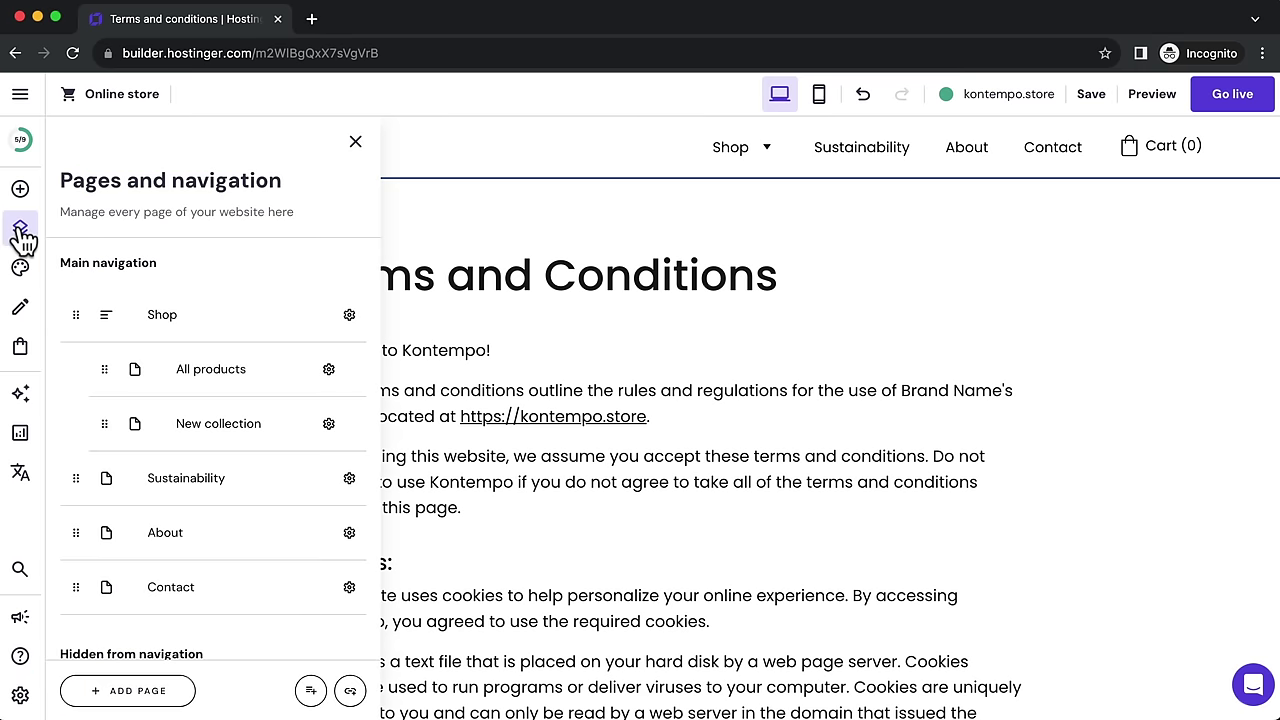
{"action": "left_click_drag", "start_coordinate": [188, 463], "coordinate": [126, 506]}
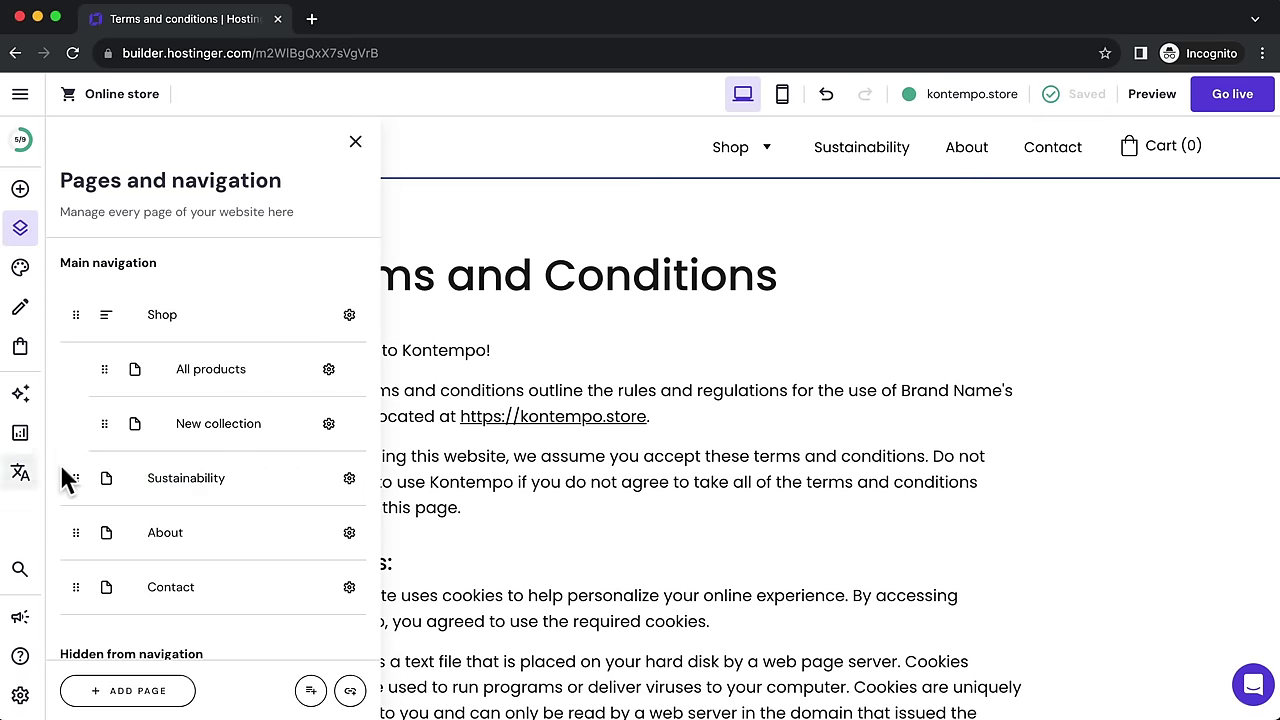
{"action": "left_click_drag", "start_coordinate": [76, 478], "coordinate": [74, 318]}
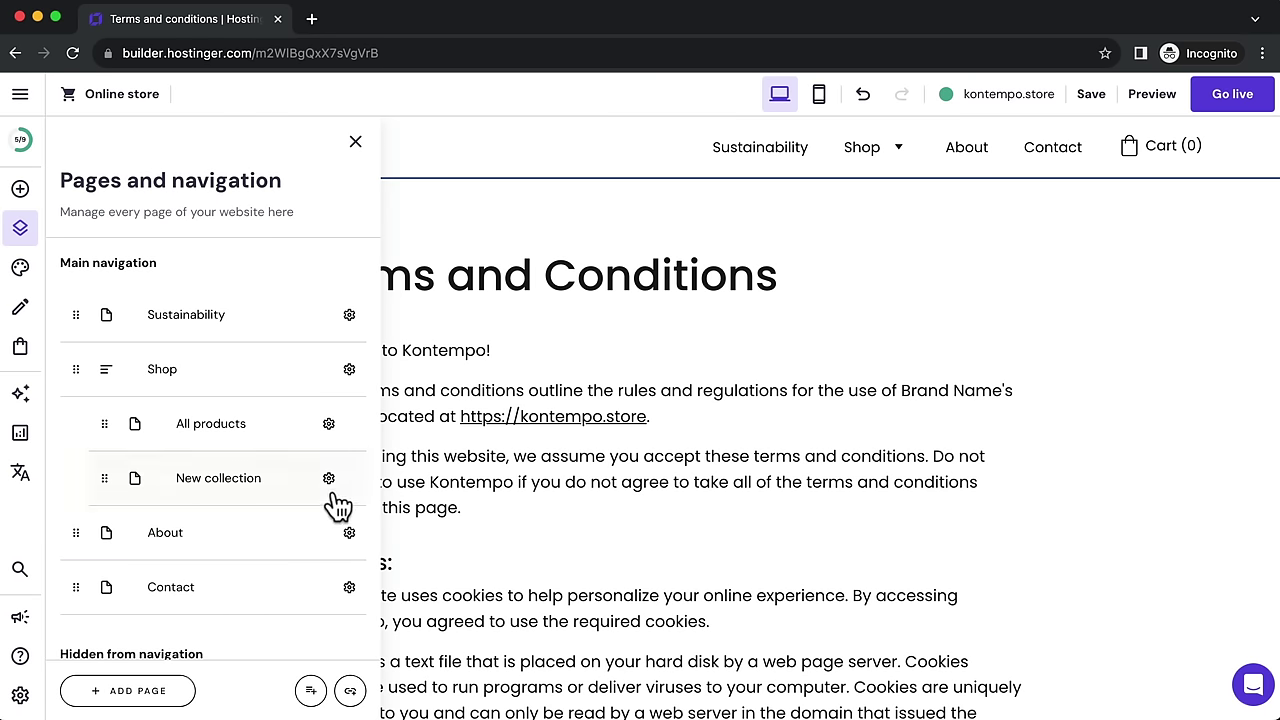
Step: Nest the Contact page under About in the main navigation, and return it to the top level
{"action": "left_click_drag", "start_coordinate": [77, 590], "coordinate": [117, 553]}
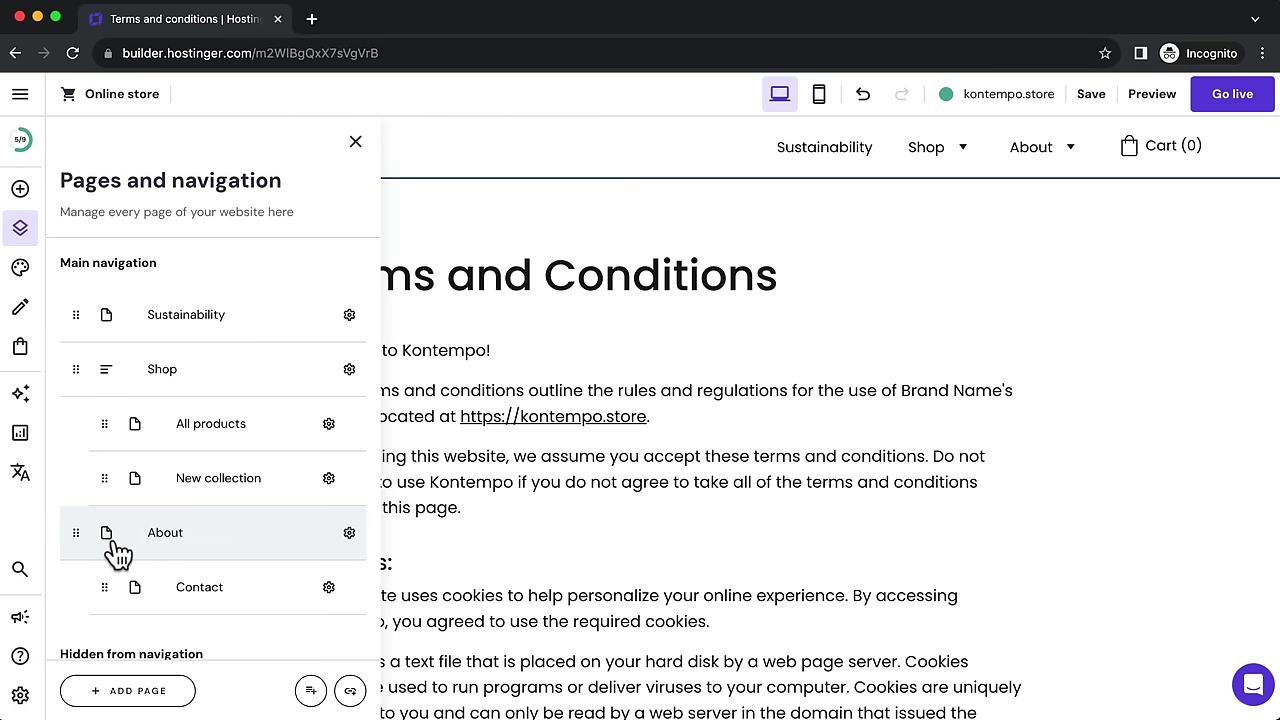
{"action": "mouse_move", "coordinate": [1052, 152]}
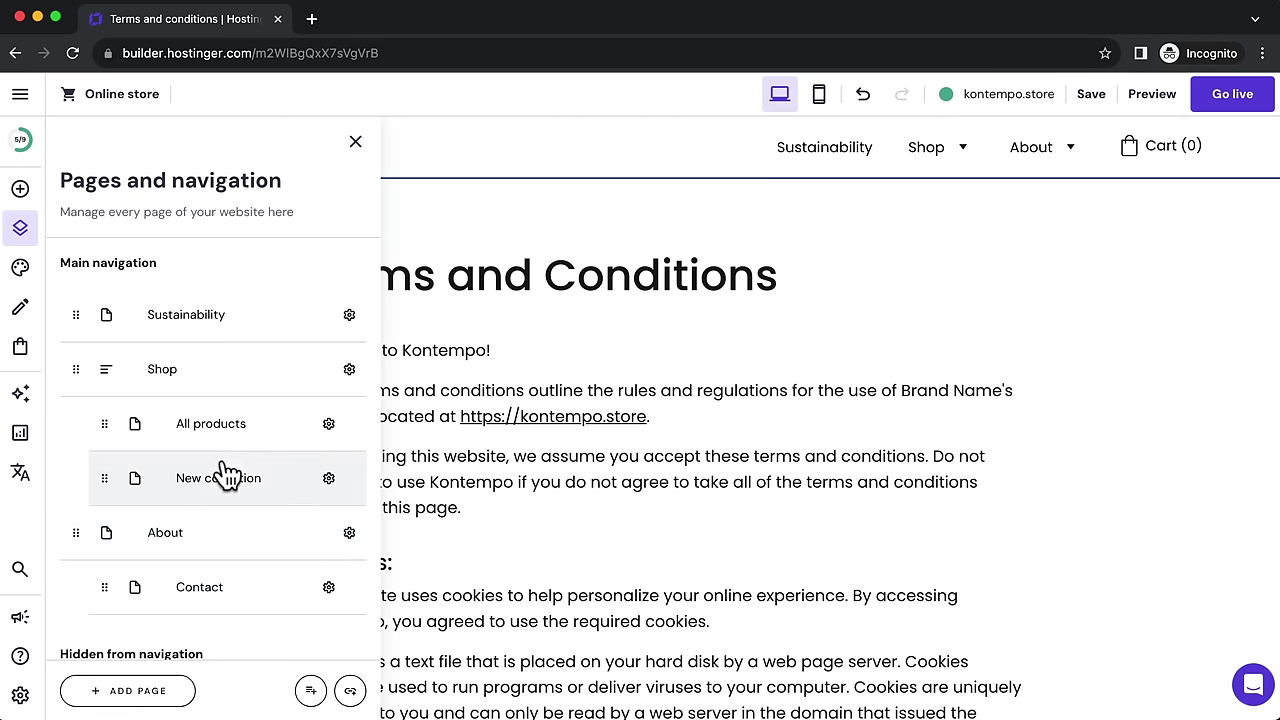
{"action": "scroll", "coordinate": [225, 470], "scroll_direction": "down", "scroll_amount": 5}
{"action": "scroll", "coordinate": [228, 475], "scroll_direction": "up", "scroll_amount": 5}
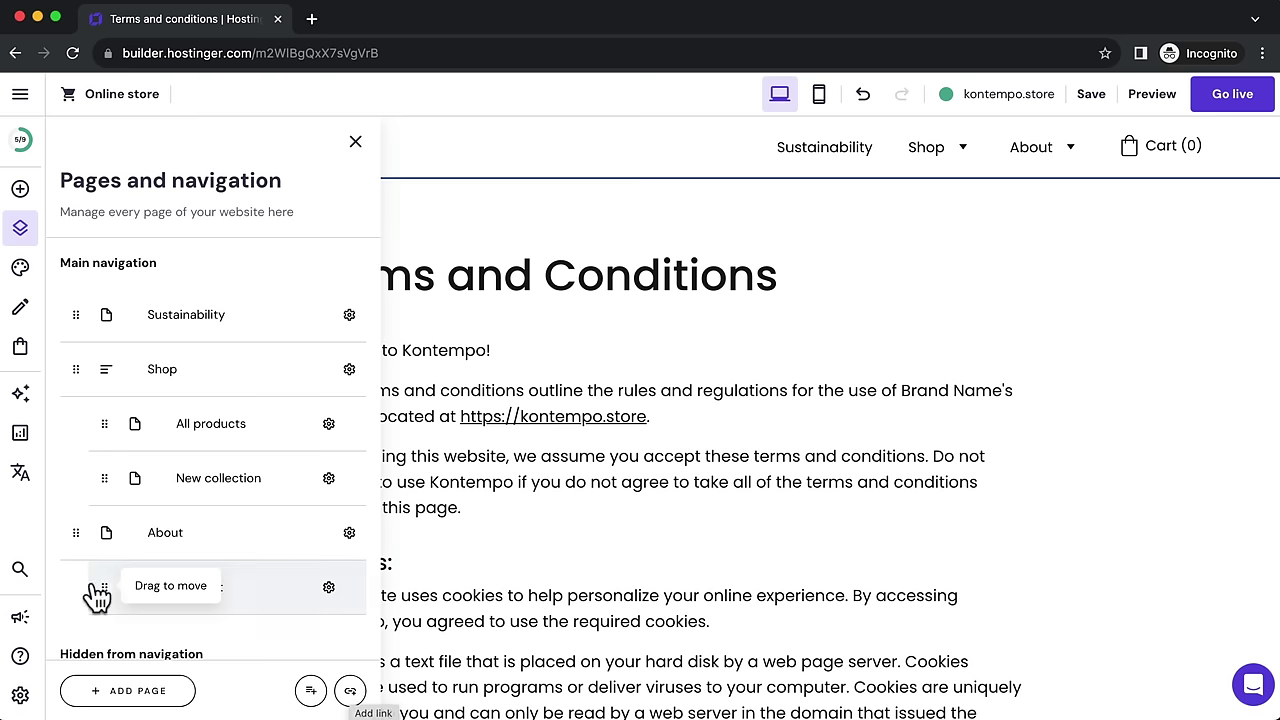
{"action": "left_click_drag", "start_coordinate": [104, 588], "coordinate": [72, 632]}
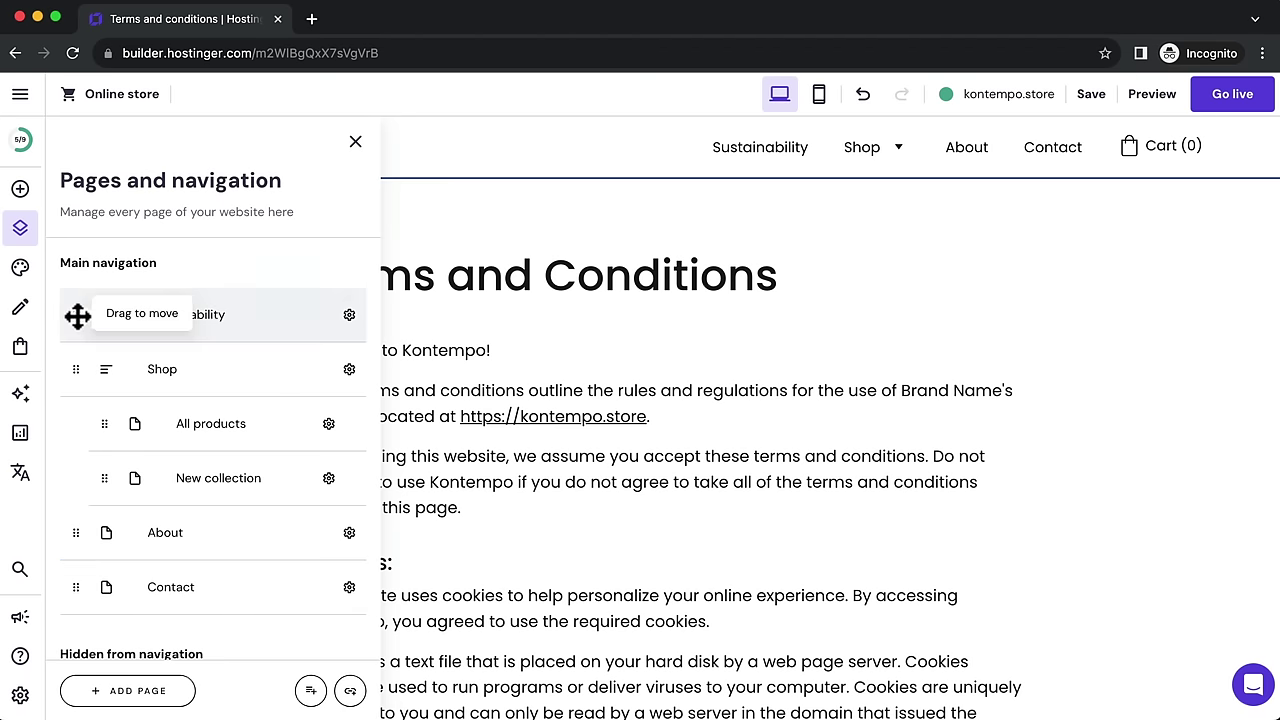
Step: Move the Sustainability page between About and Contact in the main navigation and close the page list
{"action": "left_click_drag", "start_coordinate": [78, 316], "coordinate": [80, 532]}
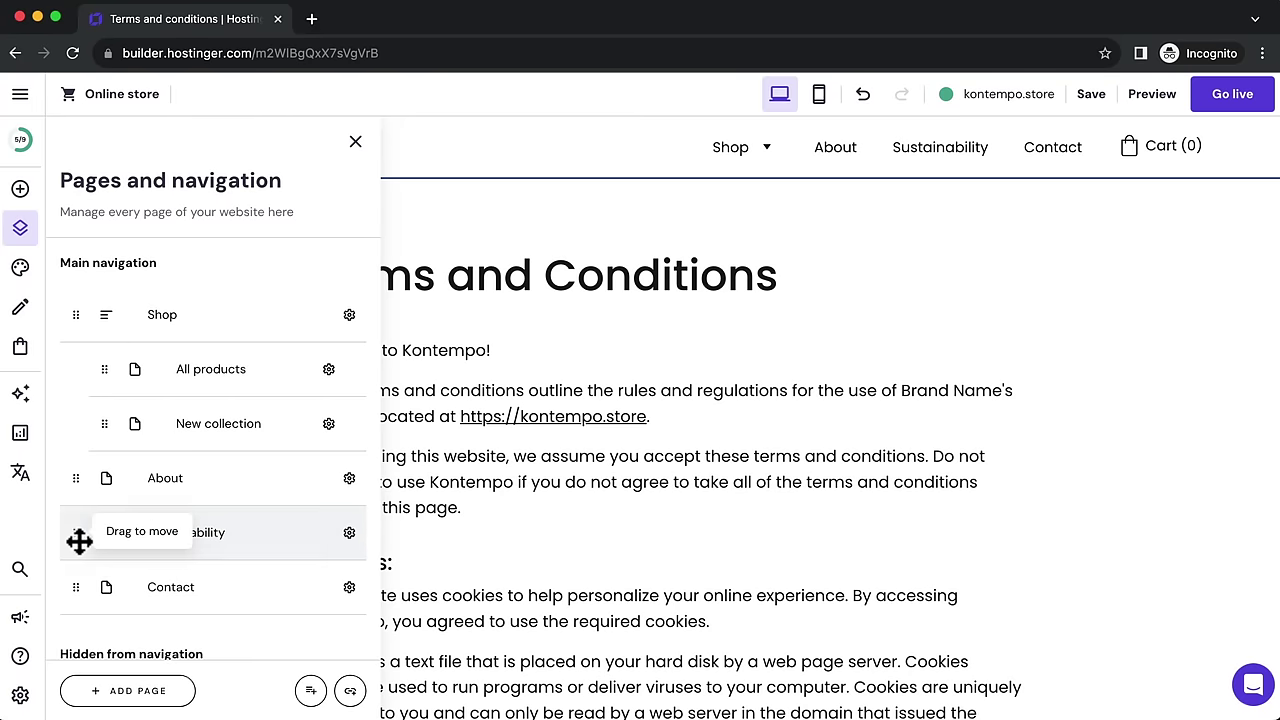
{"action": "left_click", "coordinate": [357, 148]}
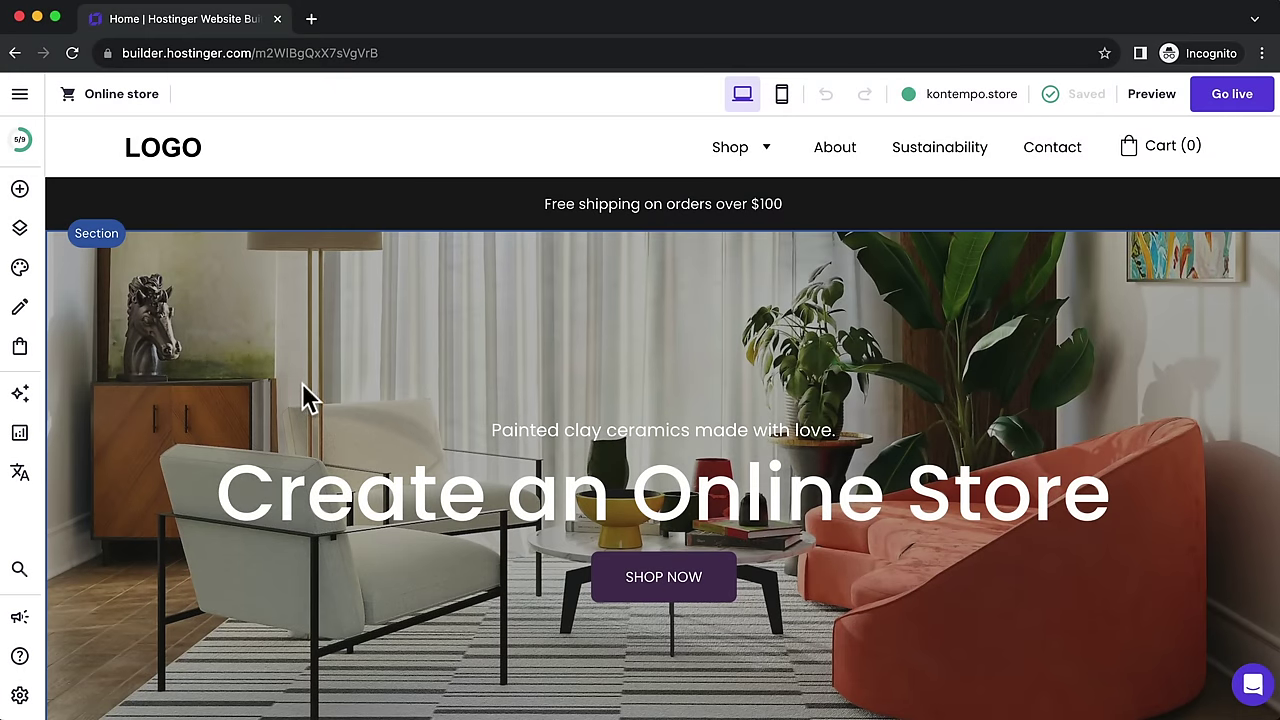
Step: Open the store manager and complete the initial store setup with Australia as the country and AUD (AU$) as the currency
{"action": "left_click", "coordinate": [21, 350]}
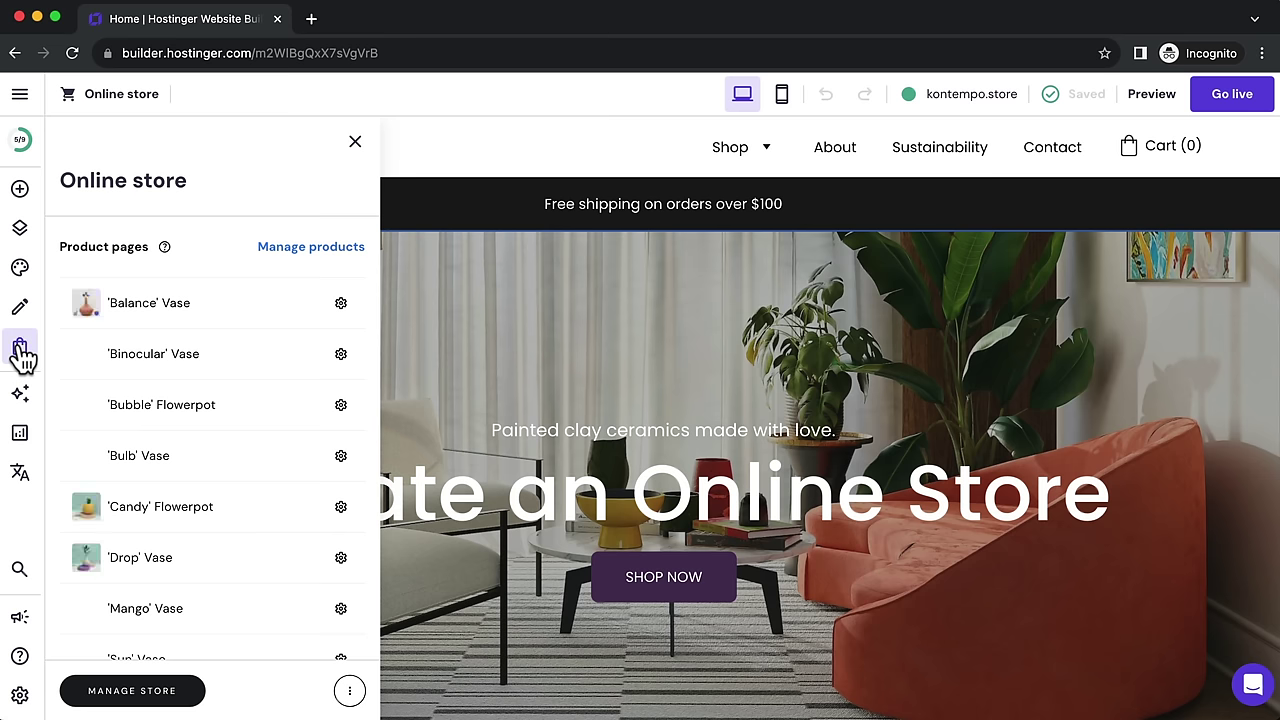
{"action": "left_click", "coordinate": [132, 691]}
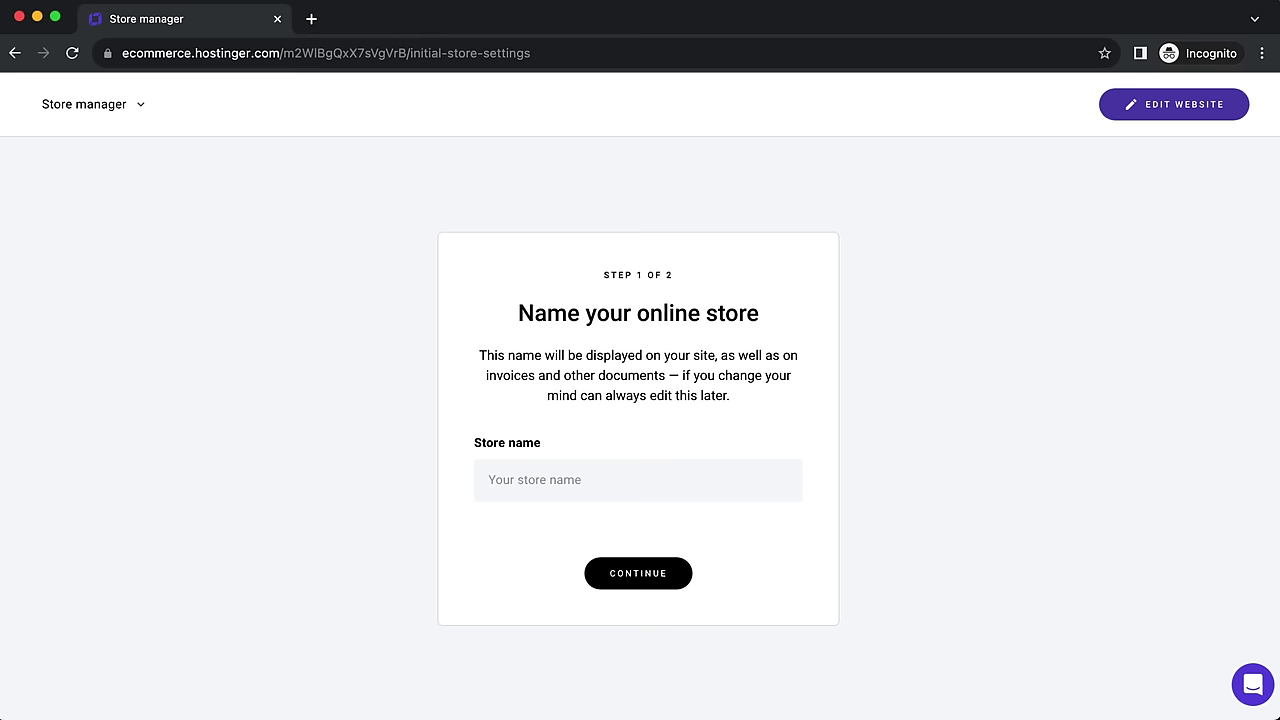
{"action": "left_click", "coordinate": [628, 586]}
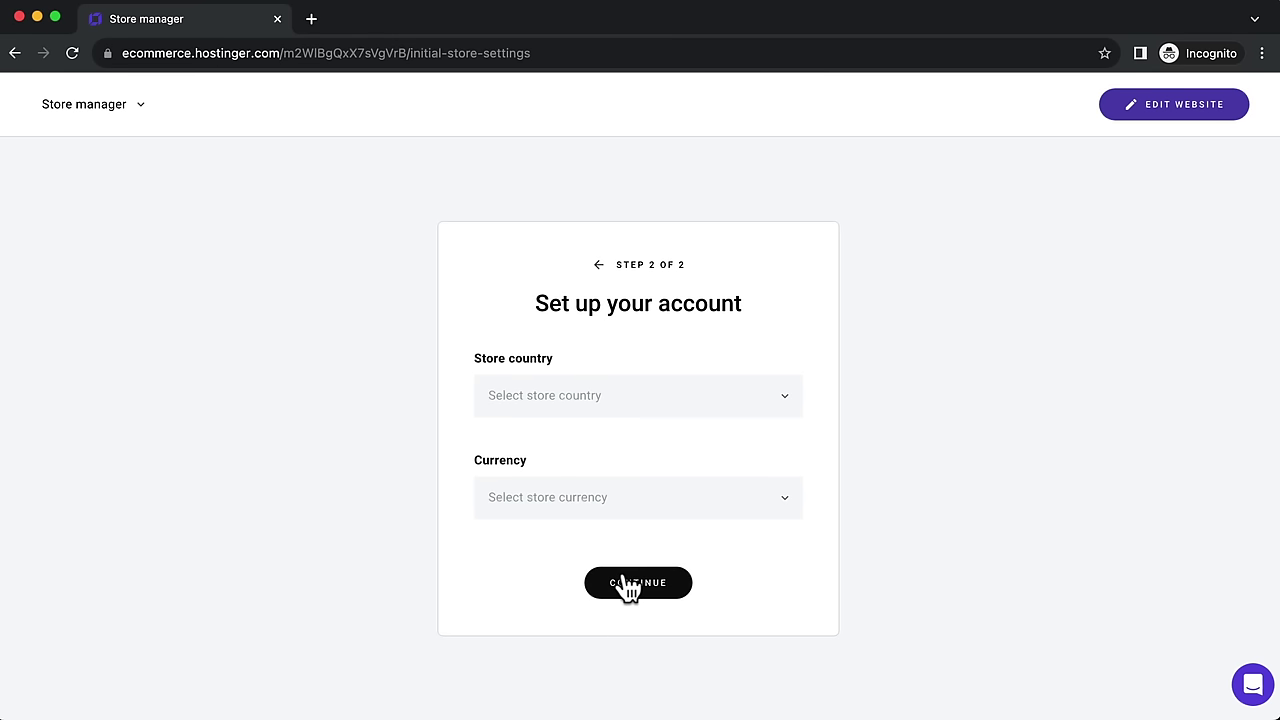
{"action": "left_click", "coordinate": [600, 395]}
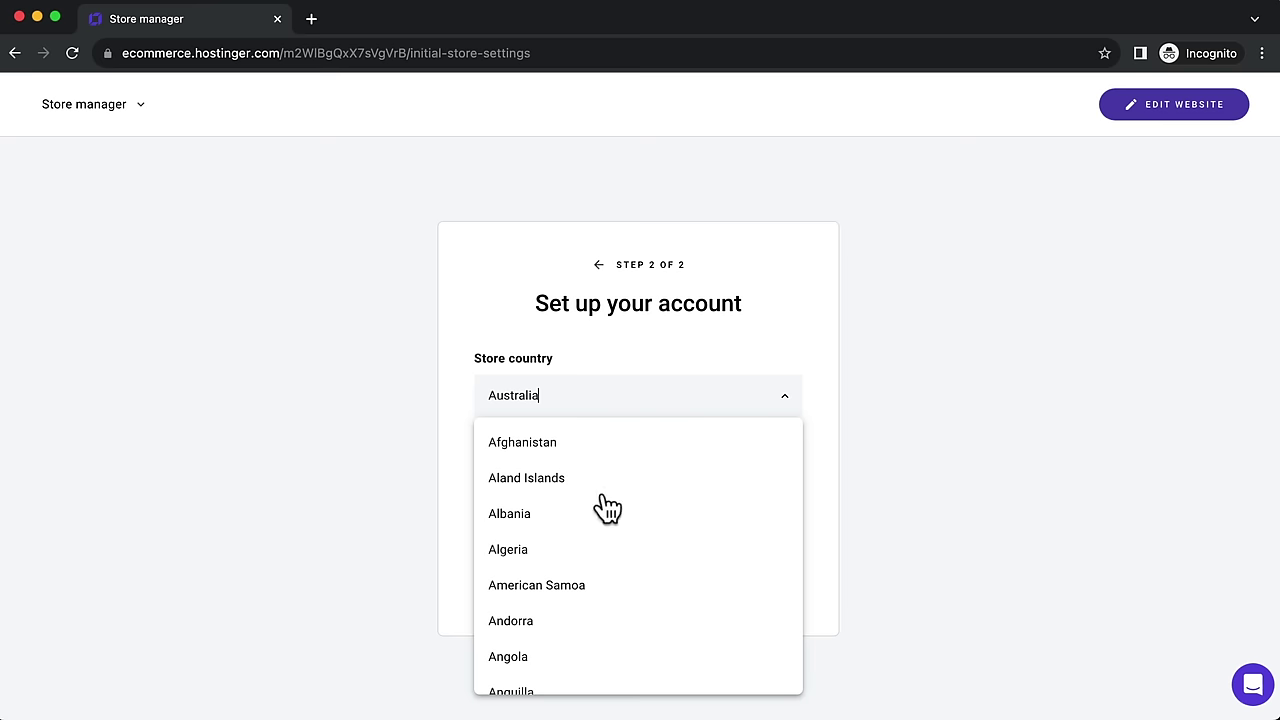
{"action": "left_click", "coordinate": [826, 547]}
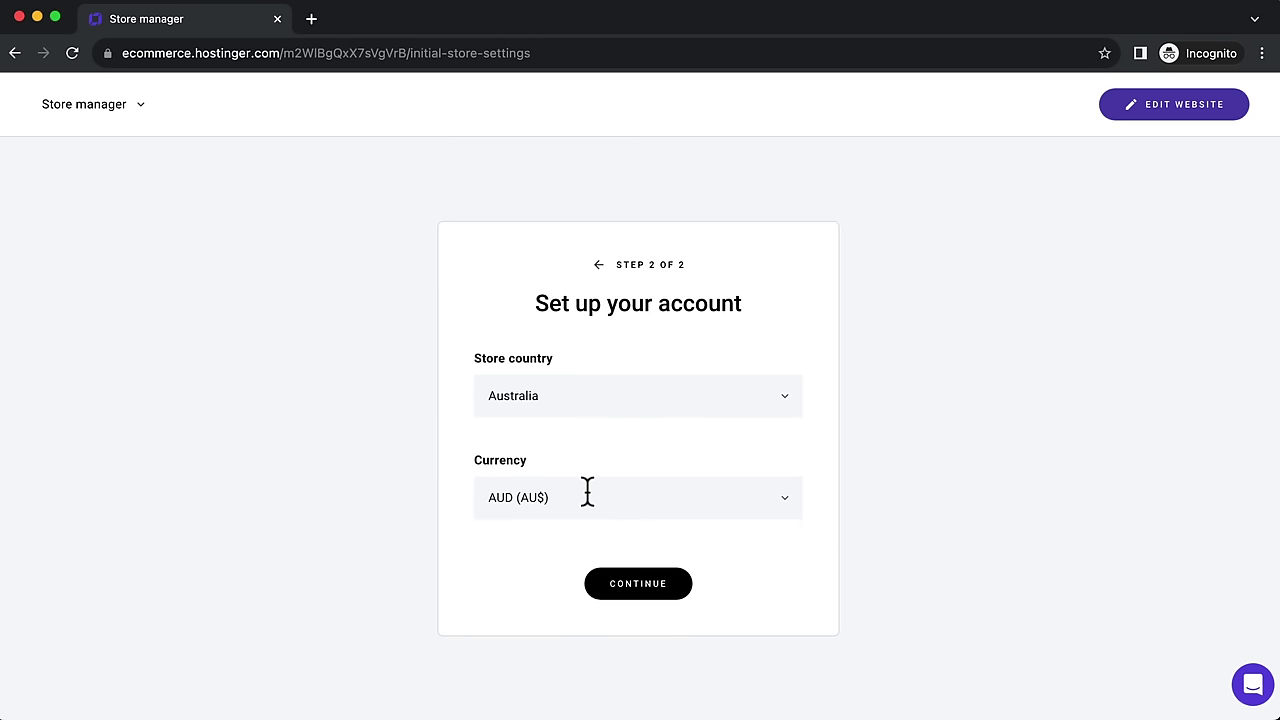
{"action": "left_click", "coordinate": [638, 585]}
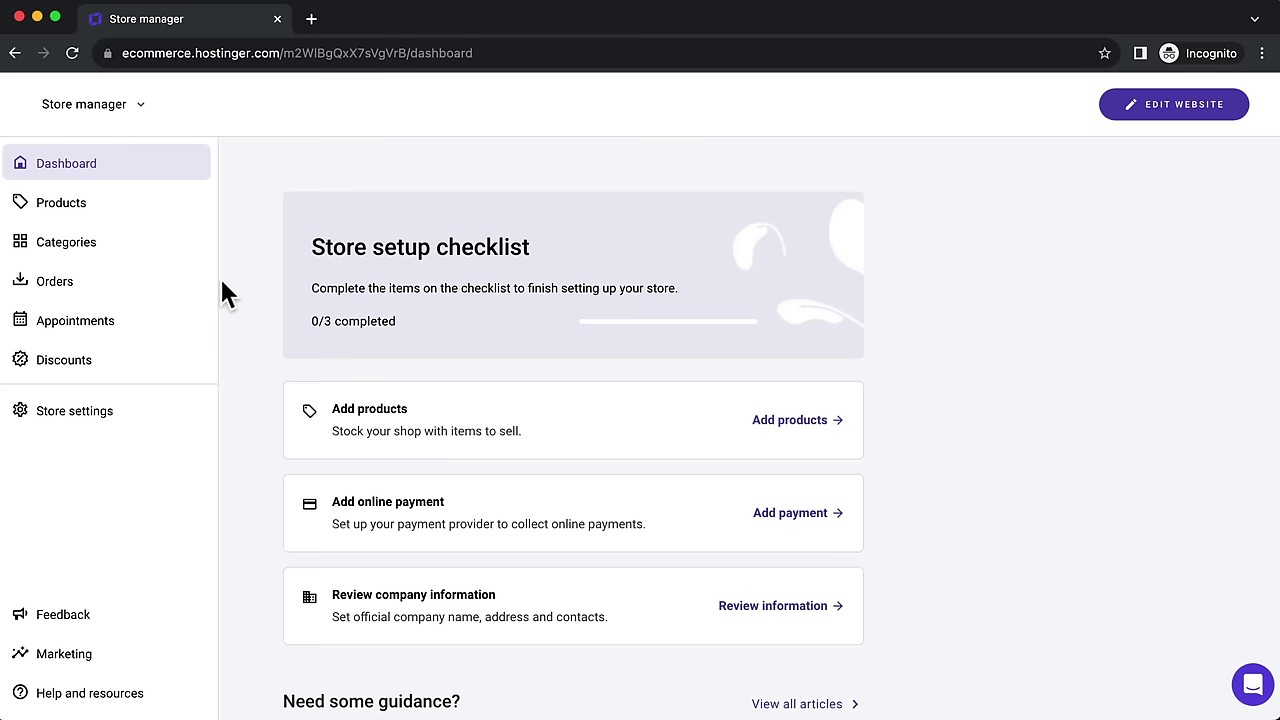
Step: Open the store's product list and review the listed products with their prices, variants and inventory
{"action": "left_click", "coordinate": [62, 207]}
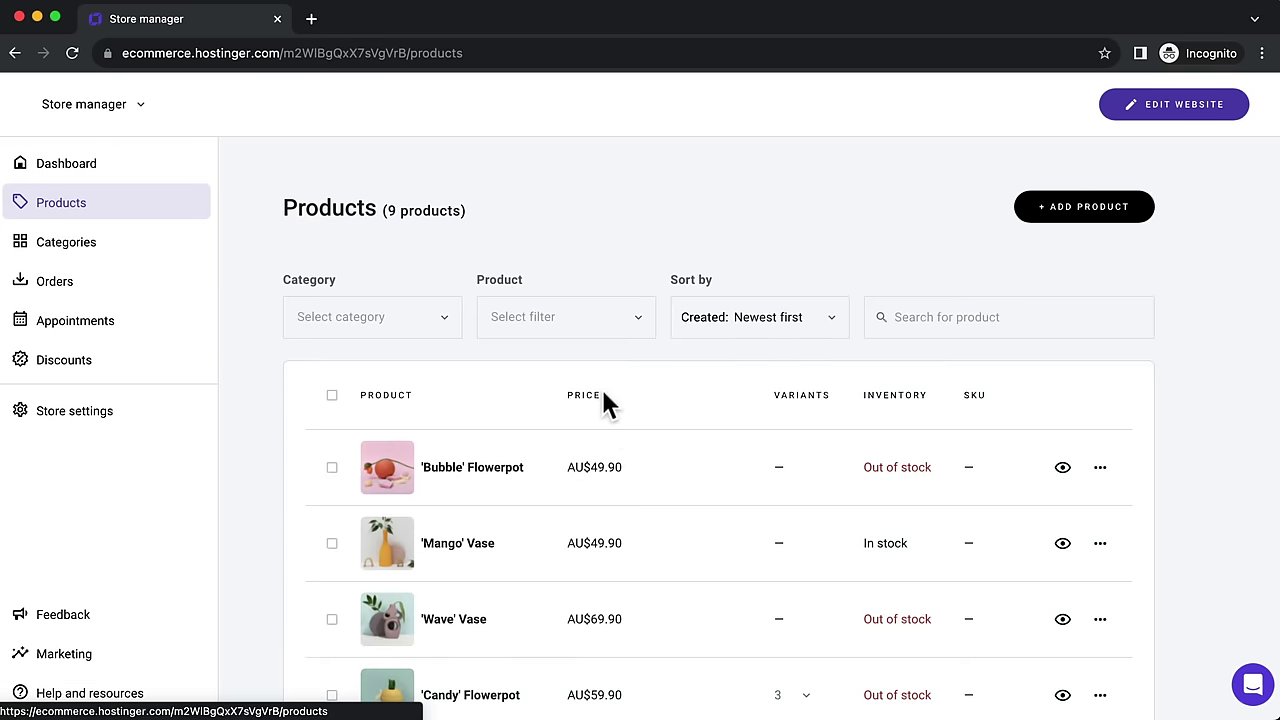
{"action": "scroll", "coordinate": [604, 403], "scroll_direction": "down", "scroll_amount": 5}
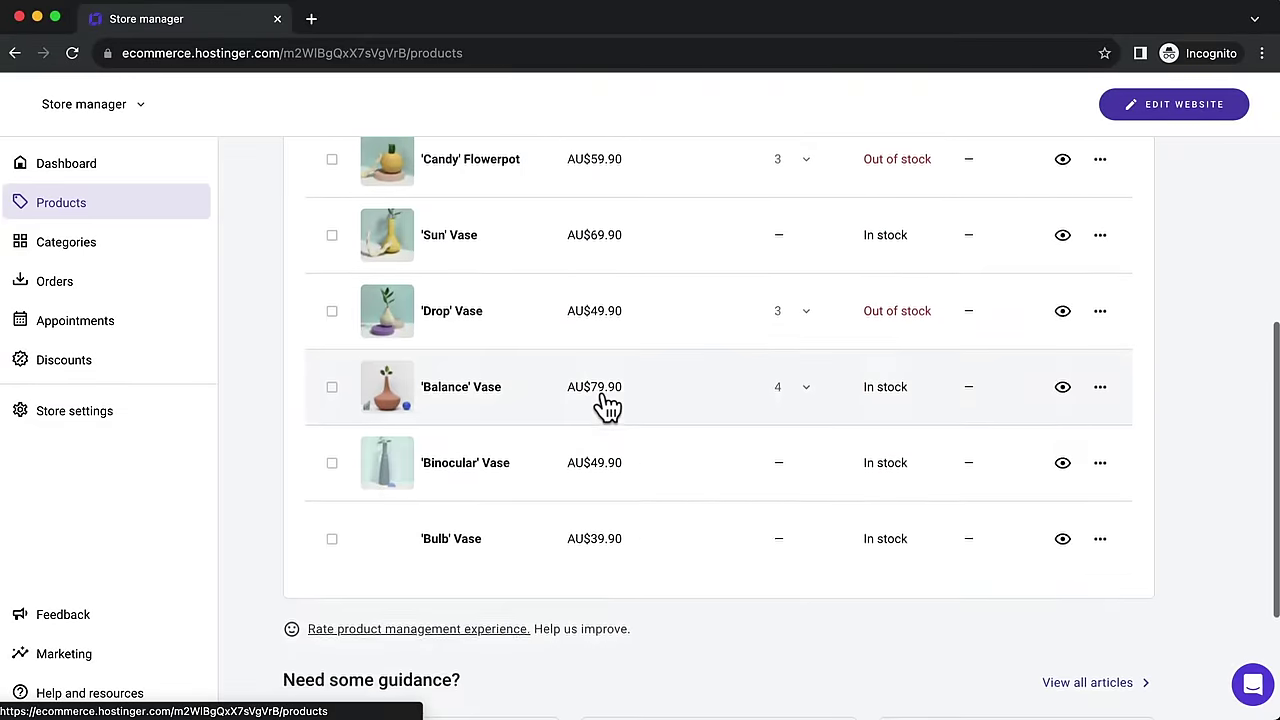
{"action": "scroll", "coordinate": [606, 400], "scroll_direction": "down", "scroll_amount": 3}
{"action": "scroll", "coordinate": [604, 400], "scroll_direction": "up", "scroll_amount": 8}
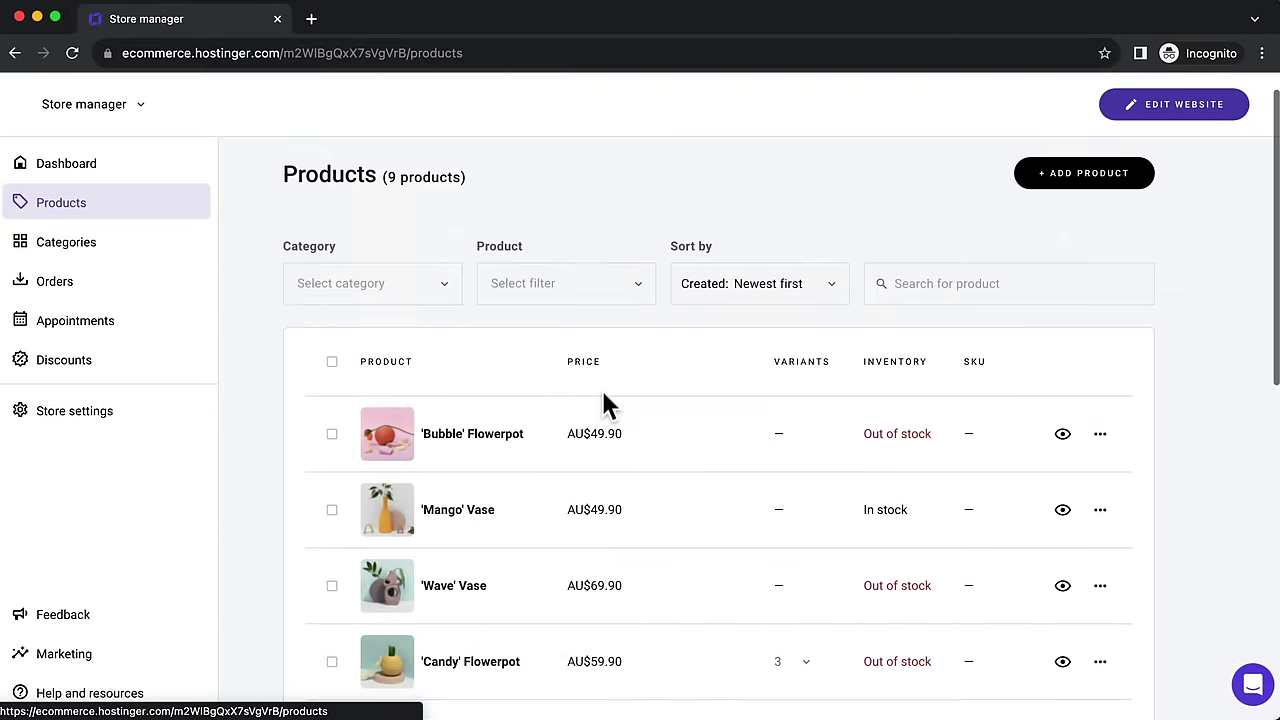
{"action": "scroll", "coordinate": [605, 405], "scroll_direction": "down", "scroll_amount": 2}
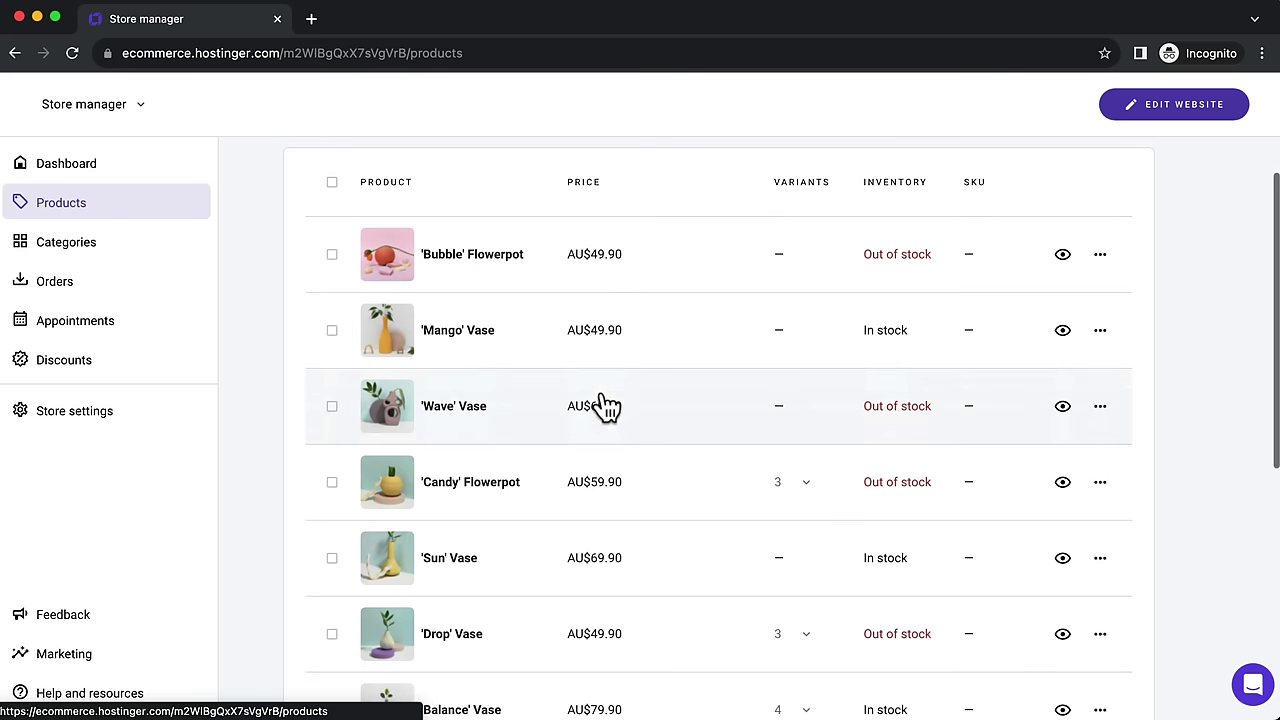
Step: Examine the 'Bubble' Flowerpot's available actions and its visibility options in the product editor, and return to the product list
{"action": "left_click", "coordinate": [1100, 256]}
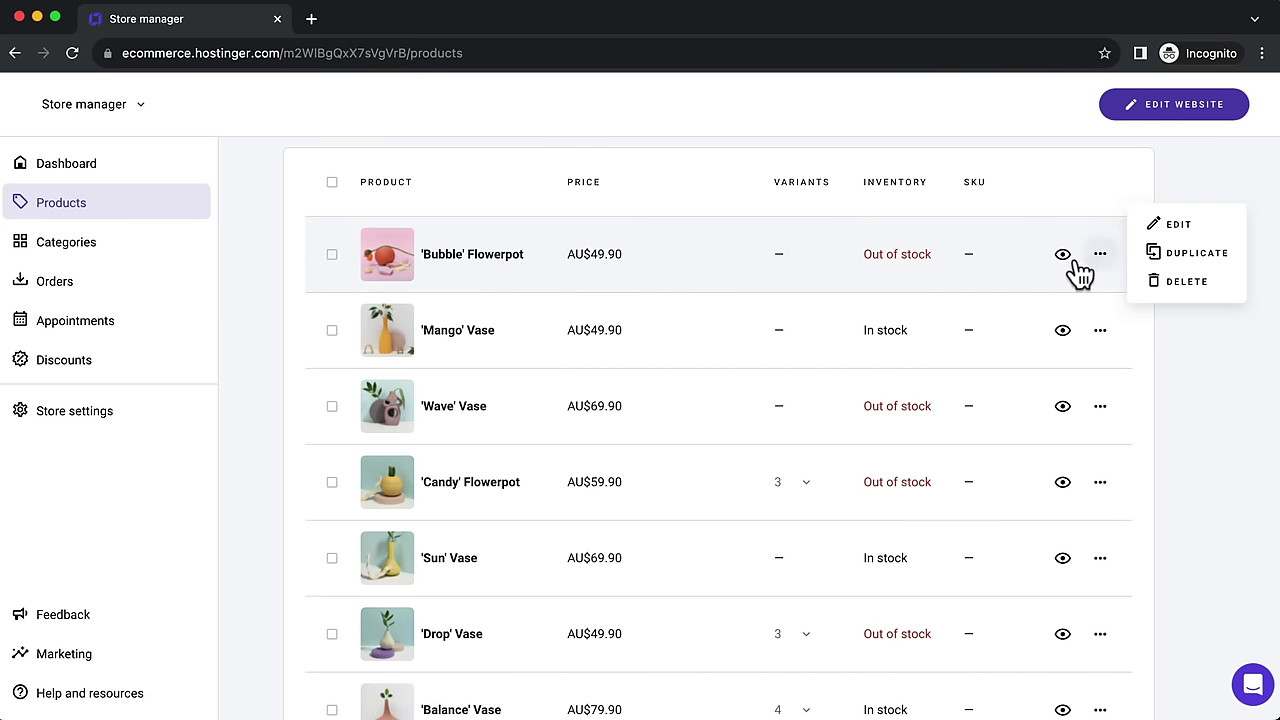
{"action": "mouse_move", "coordinate": [1068, 265]}
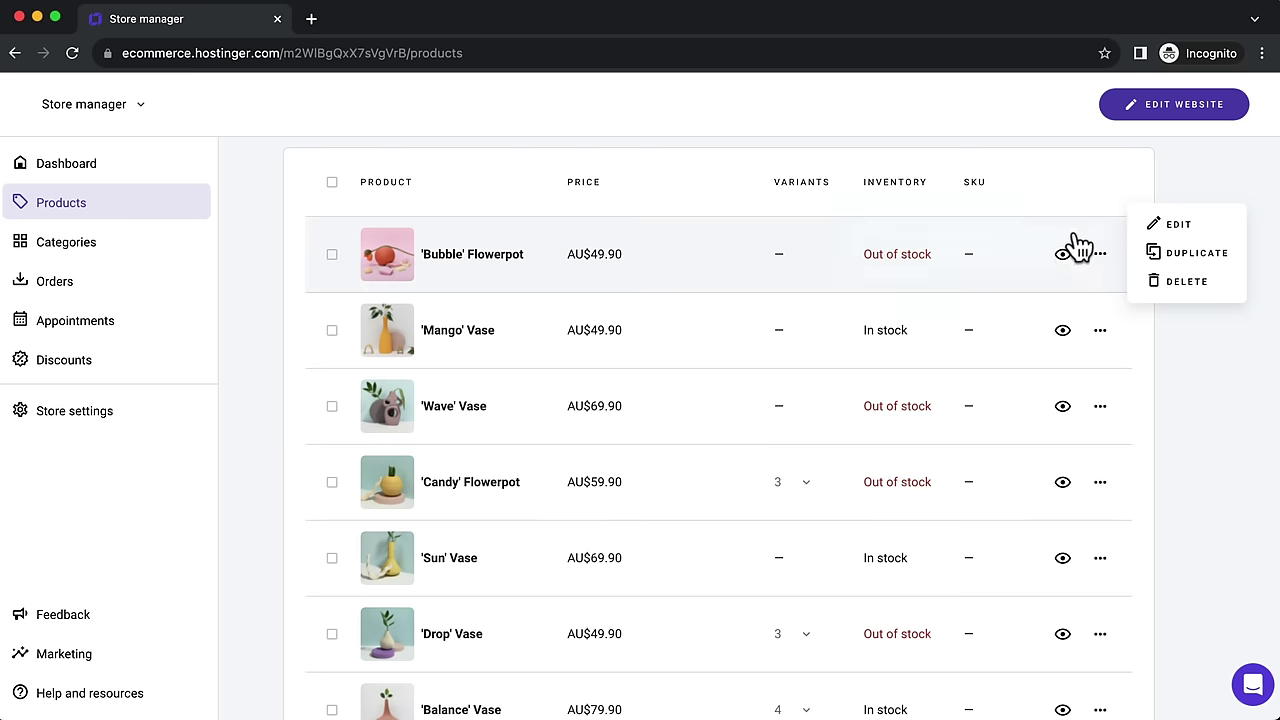
{"action": "left_click", "coordinate": [1064, 256]}
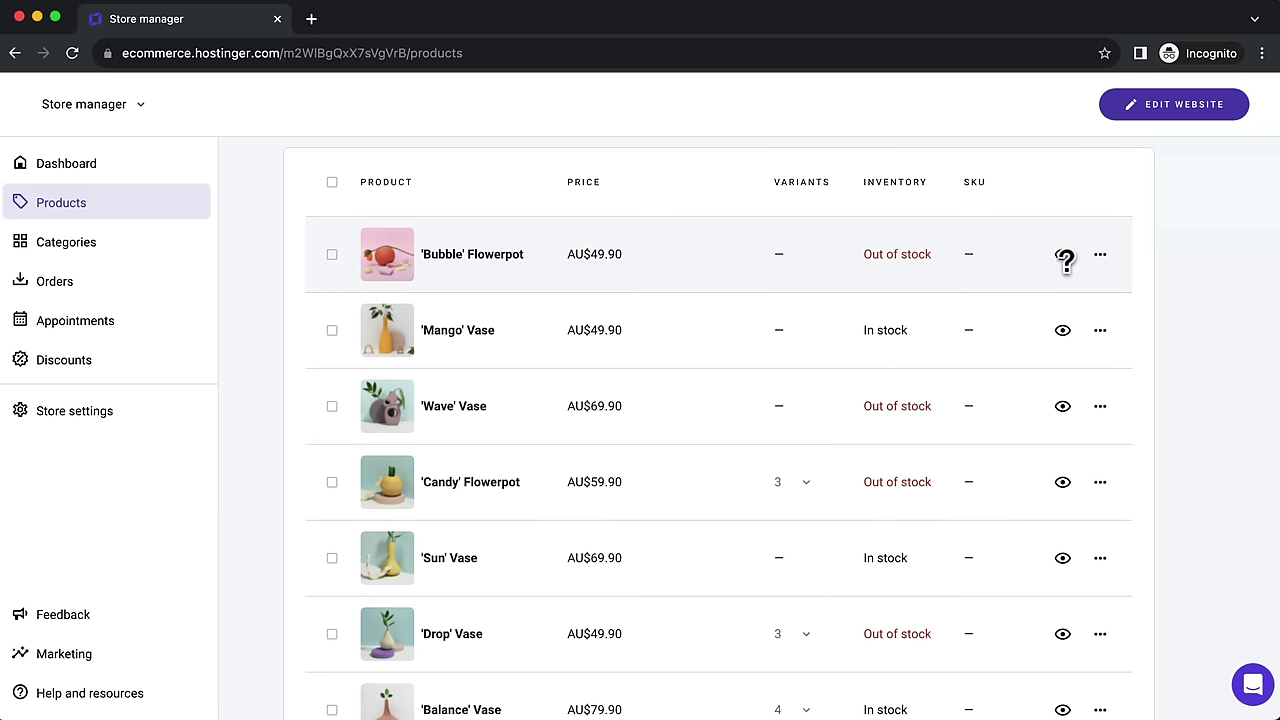
{"action": "left_click", "coordinate": [1064, 258]}
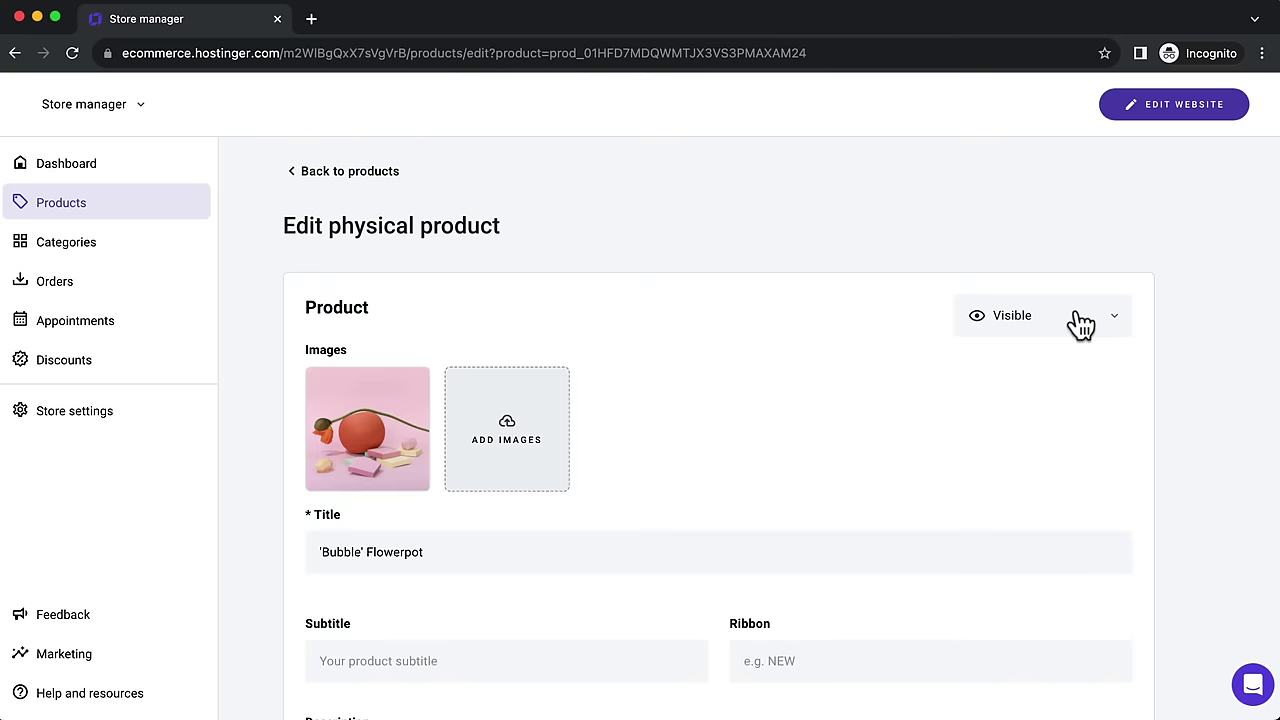
{"action": "left_click", "coordinate": [1071, 323]}
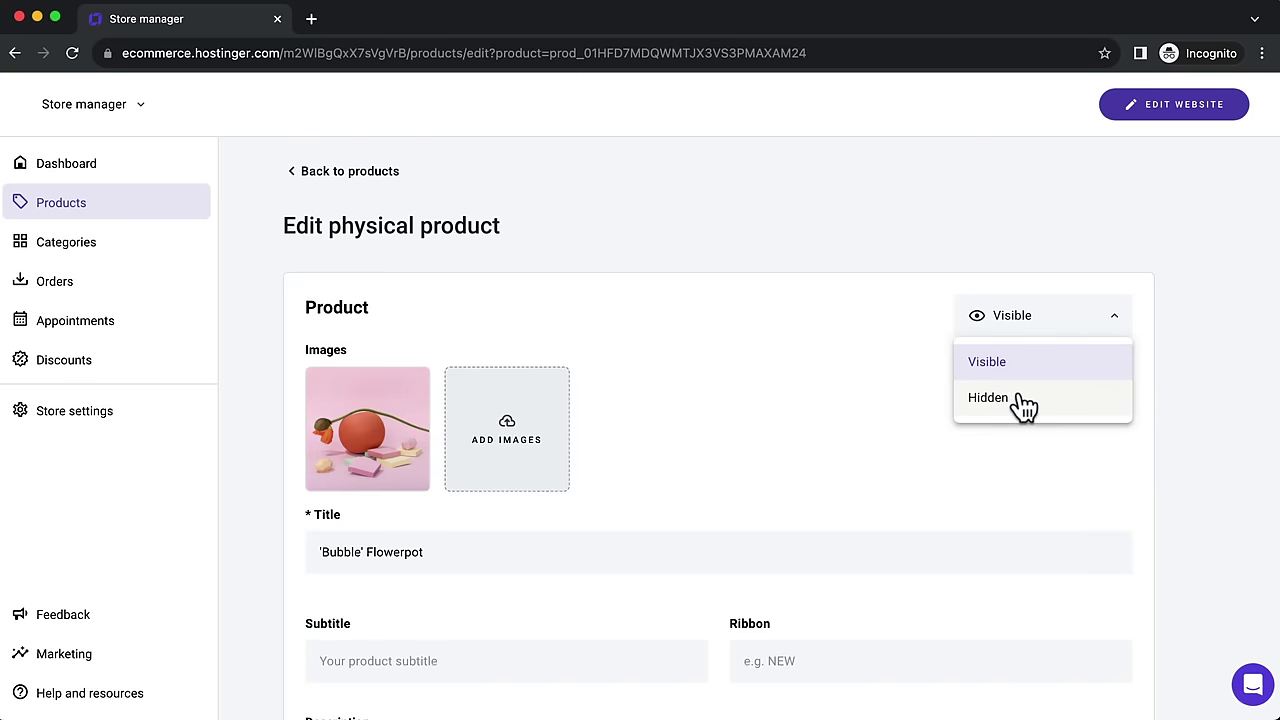
{"action": "left_click", "coordinate": [343, 175]}
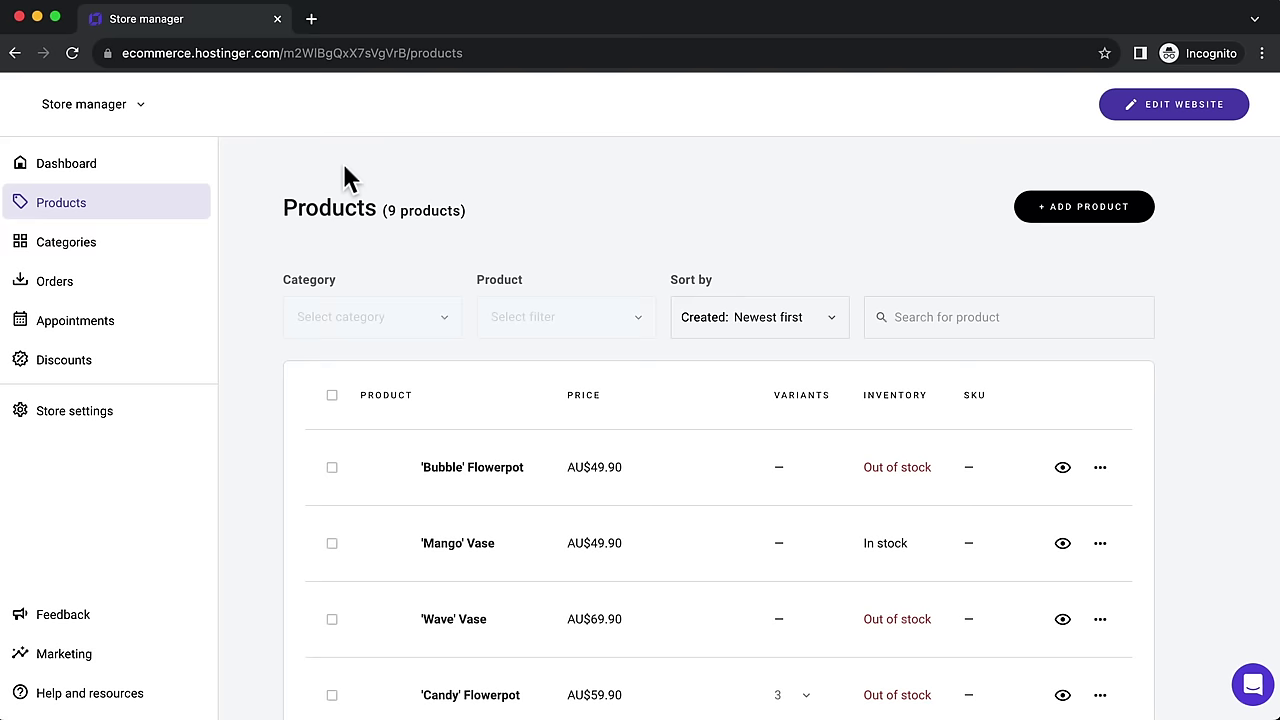
Step: Start a new physical product and upload the image iPhone Clear Case.jpeg for it
{"action": "left_click", "coordinate": [1068, 218]}
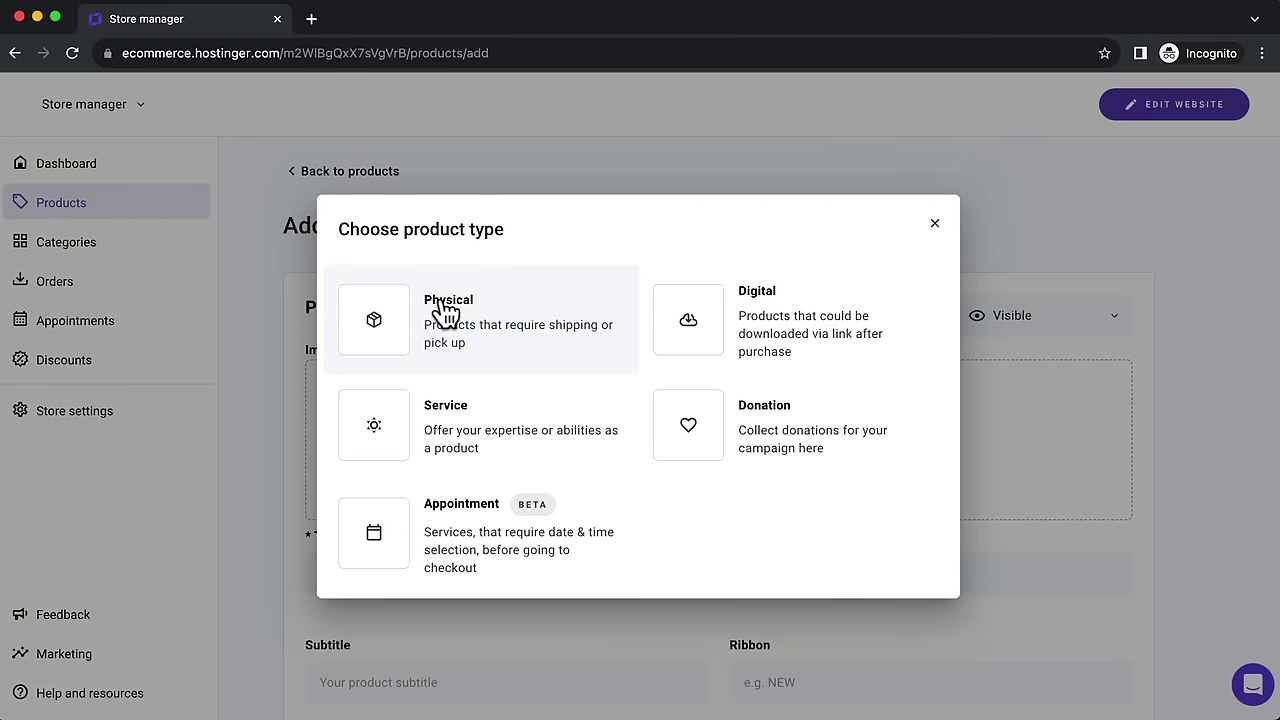
{"action": "left_click", "coordinate": [445, 312]}
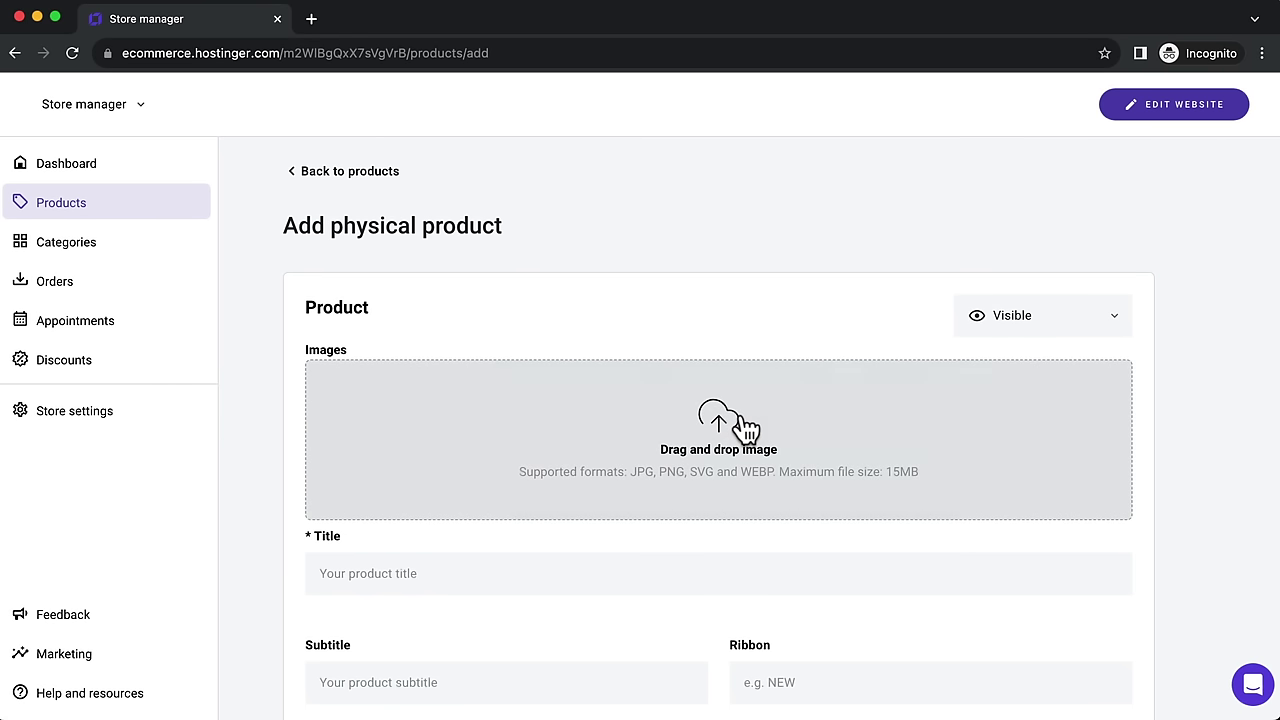
{"action": "left_click", "coordinate": [743, 428]}
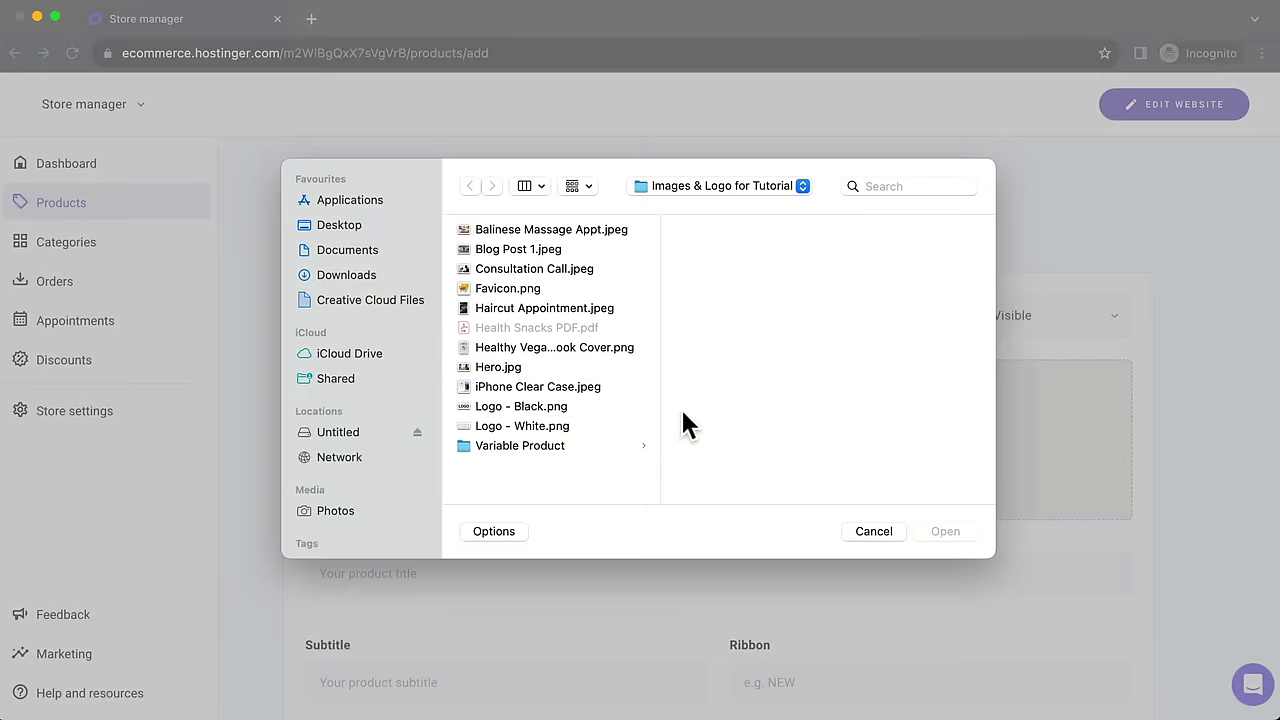
{"action": "left_click", "coordinate": [490, 385]}
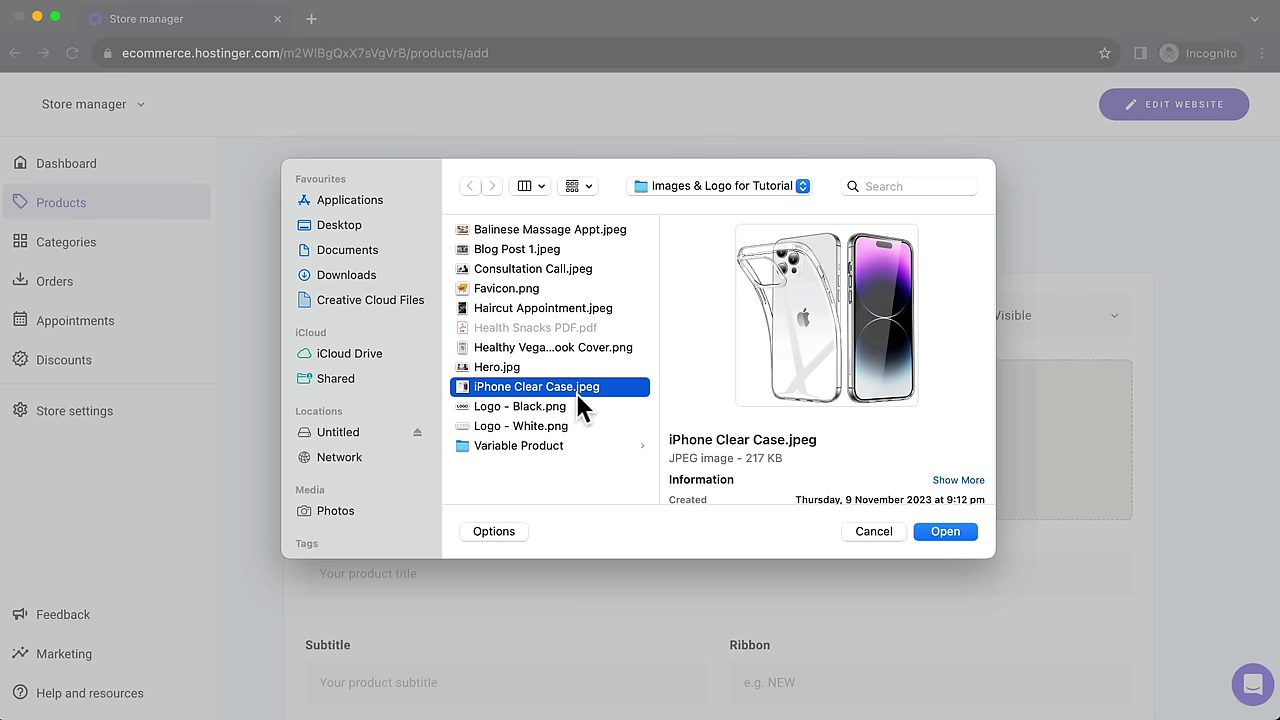
{"action": "left_click", "coordinate": [945, 531]}
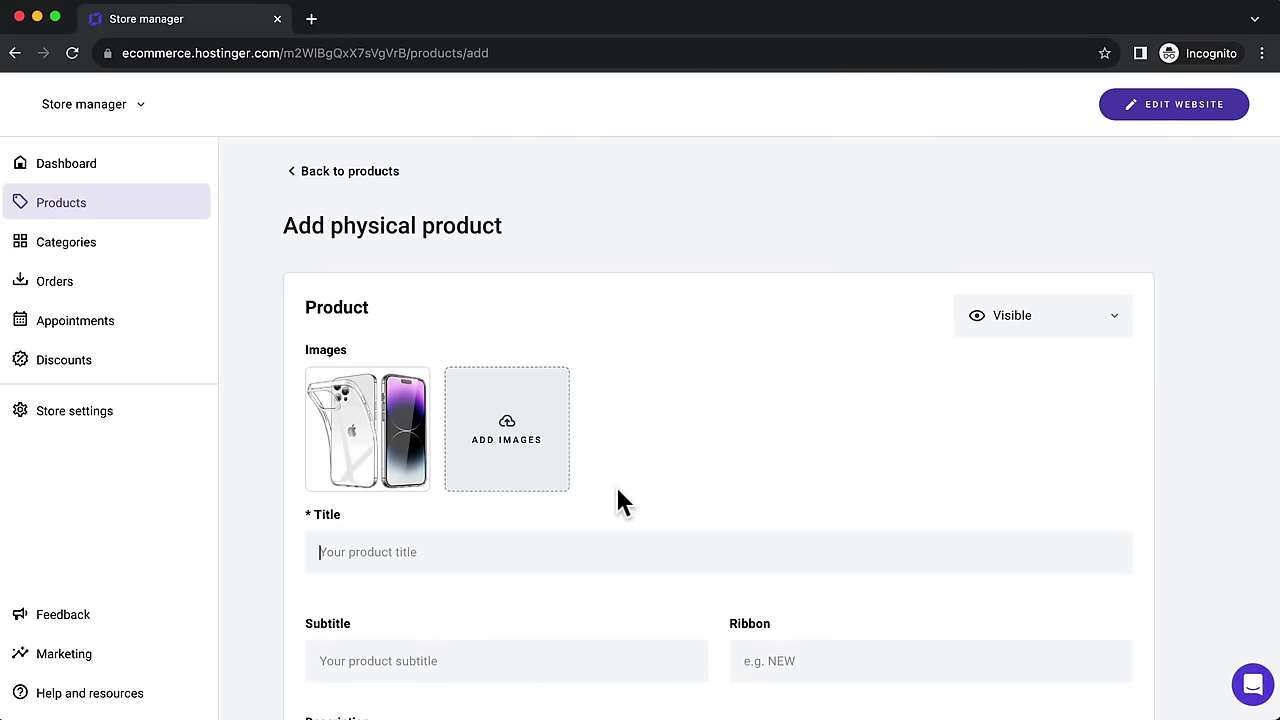
Step: Enter the product title "Ultra Clear iPhone Case", the subtitle "for iPhone Models 13/14/15" and the ribbon "NEW"
{"action": "scroll", "coordinate": [618, 500], "scroll_direction": "down", "scroll_amount": 2}
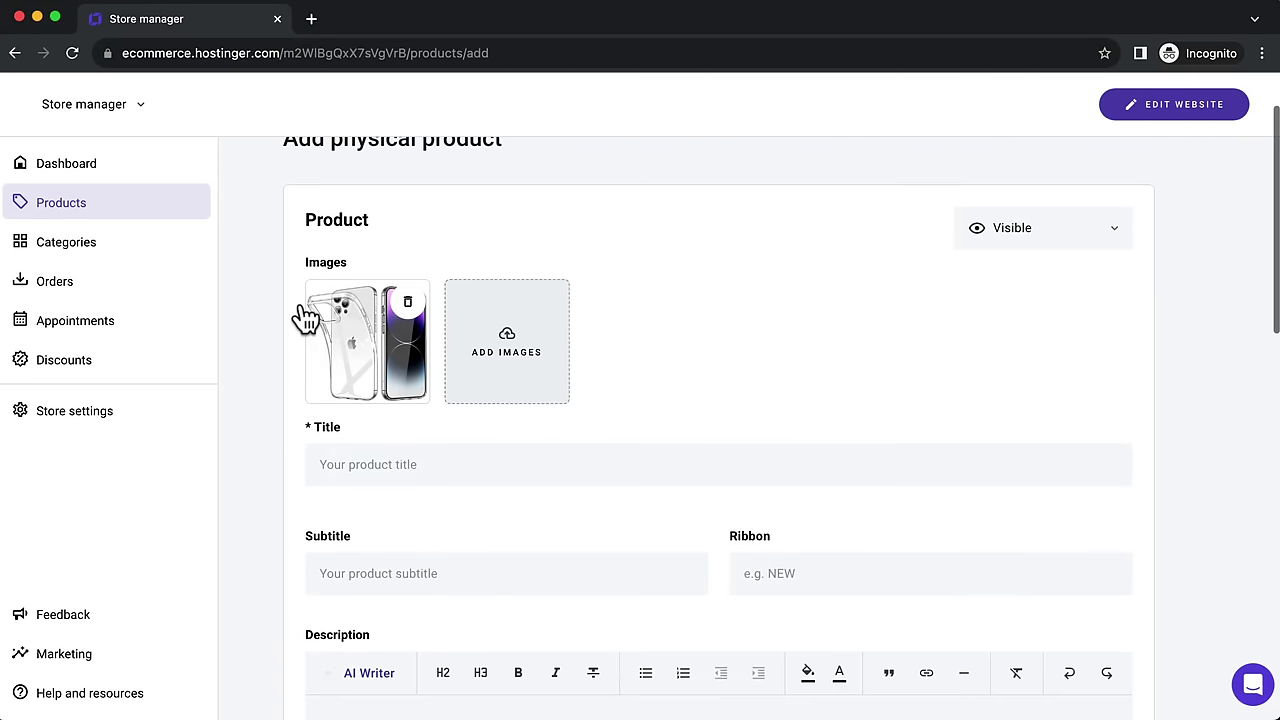
{"action": "left_click", "coordinate": [384, 446]}
{"action": "type", "text": "Ultra Clear iPhone Case"}
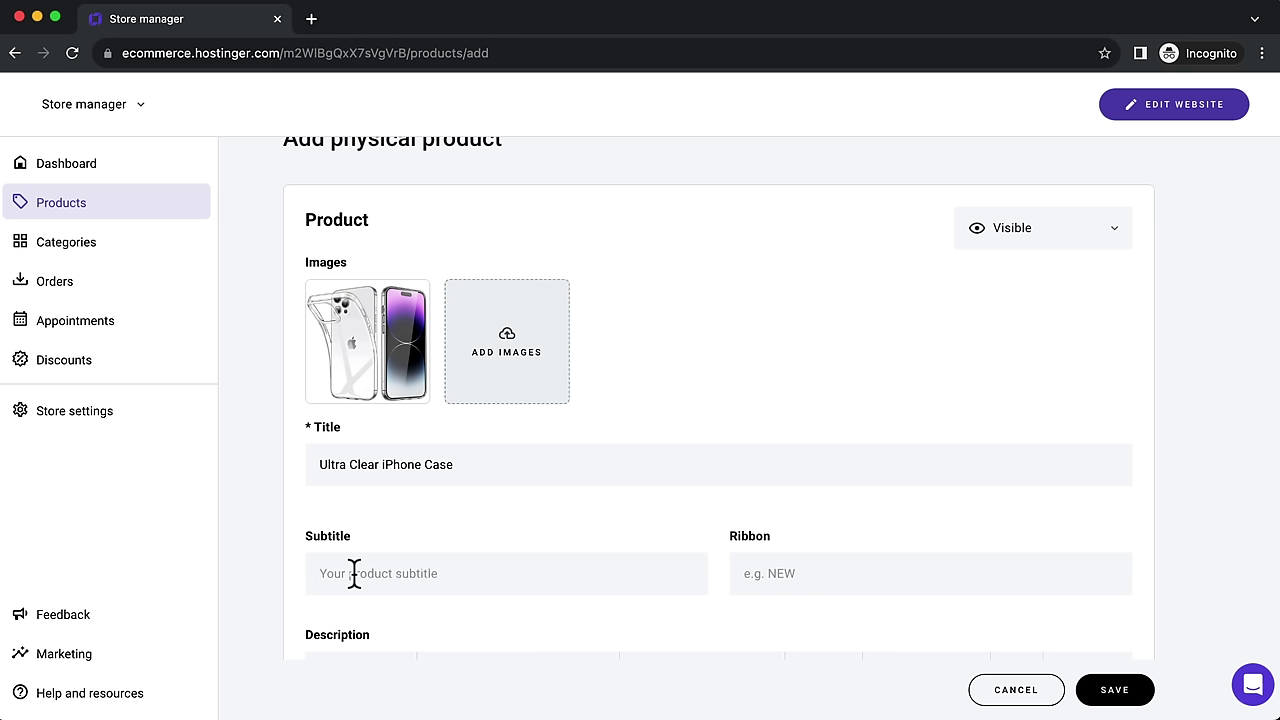
{"action": "type", "text": "for iPhone Models 13/14/15"}
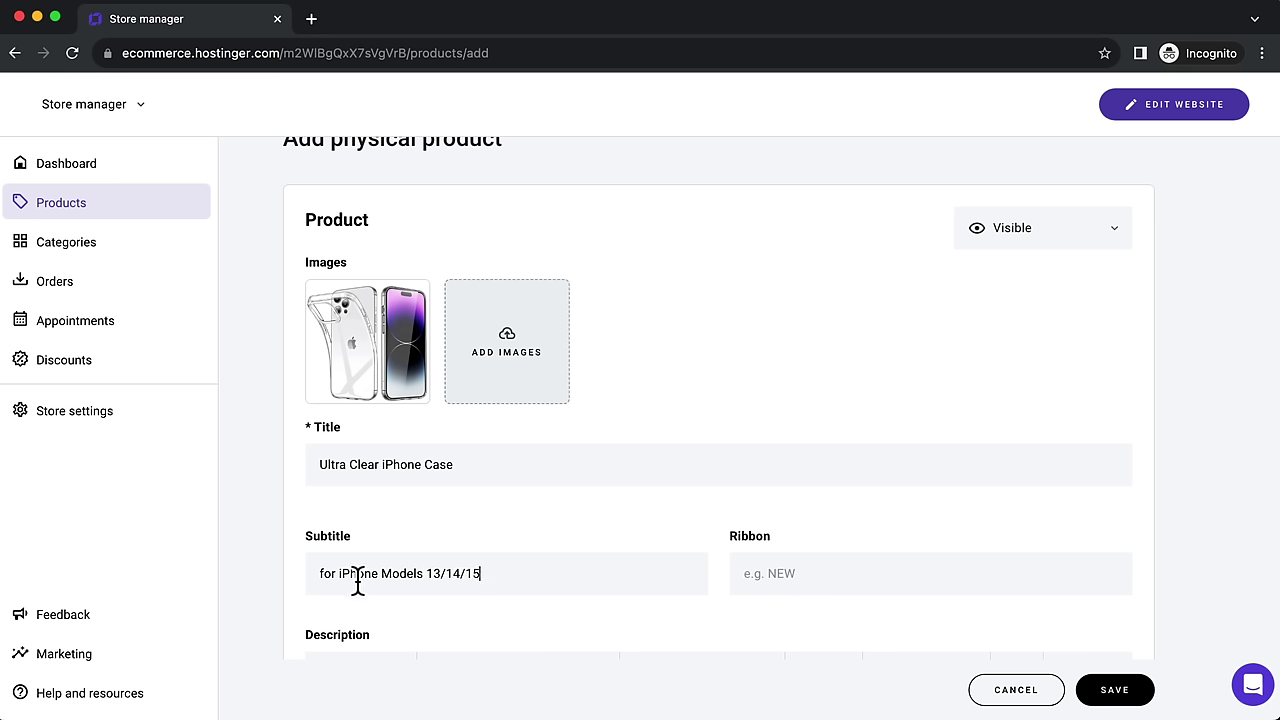
{"action": "left_click_drag", "start_coordinate": [459, 464], "coordinate": [303, 468]}
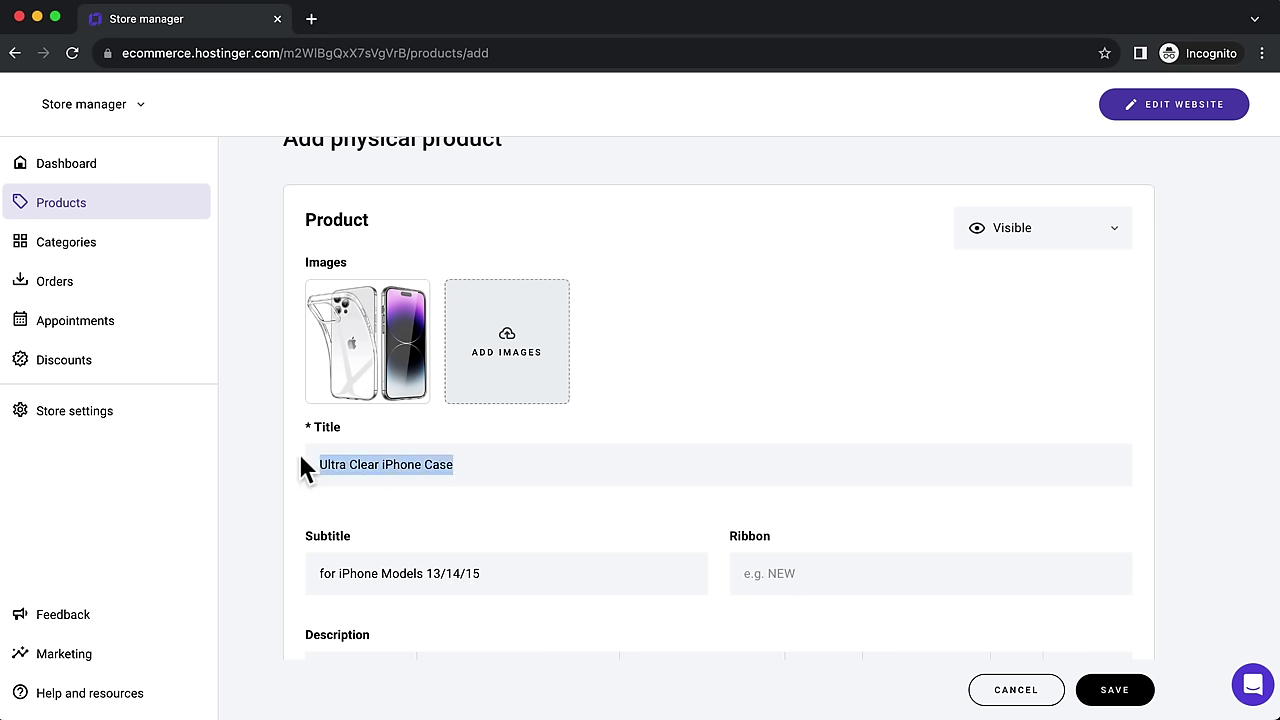
{"action": "left_click", "coordinate": [785, 573]}
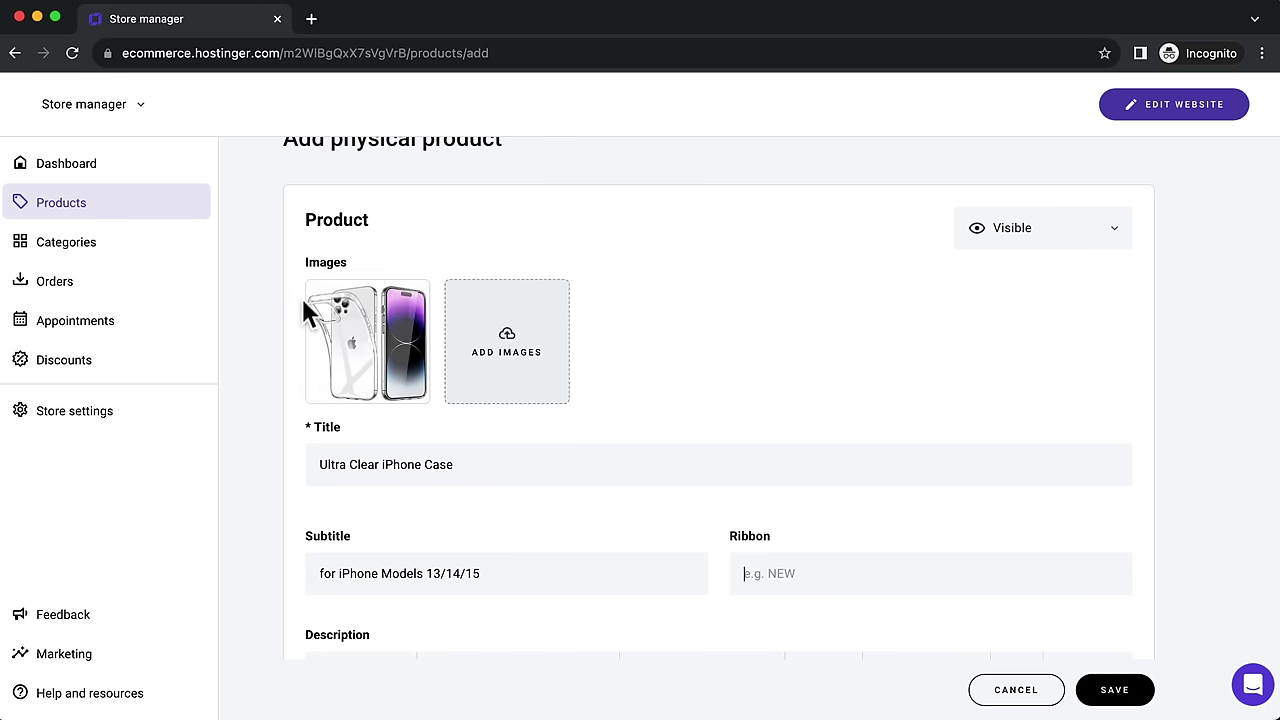
{"action": "mouse_move", "coordinate": [330, 308]}
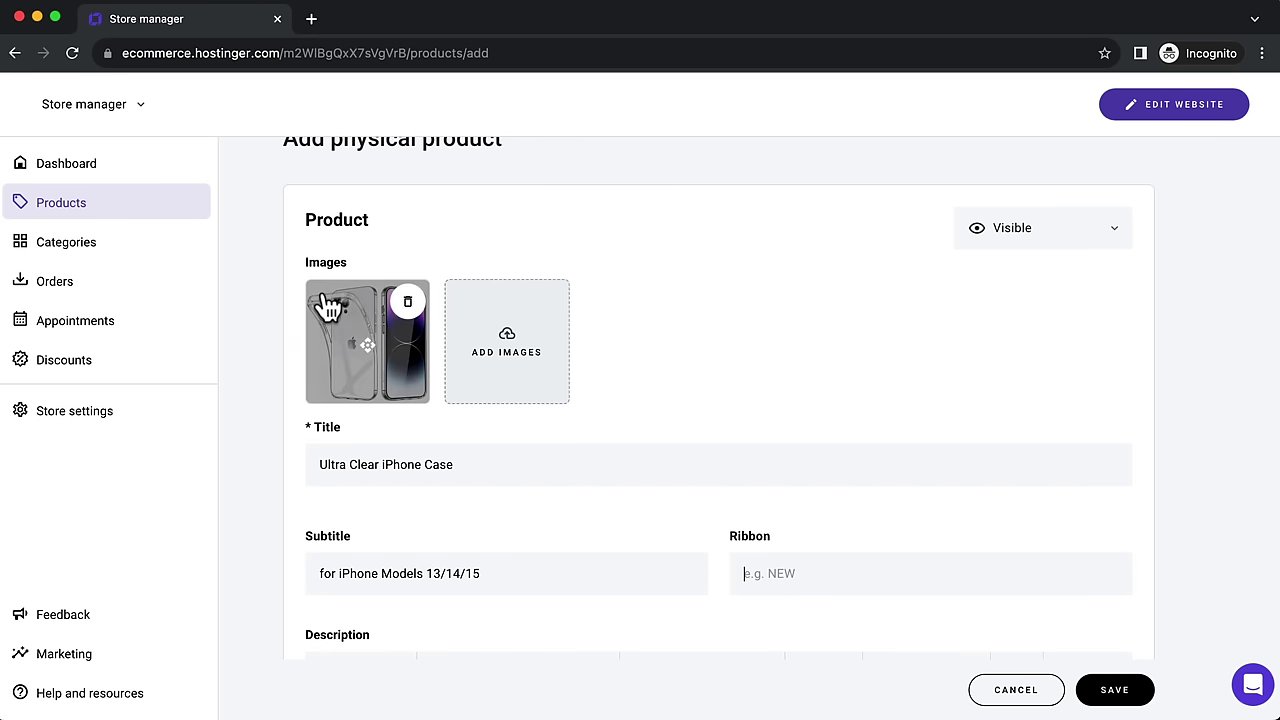
{"action": "left_click", "coordinate": [782, 573]}
{"action": "type", "text": "NEW"}
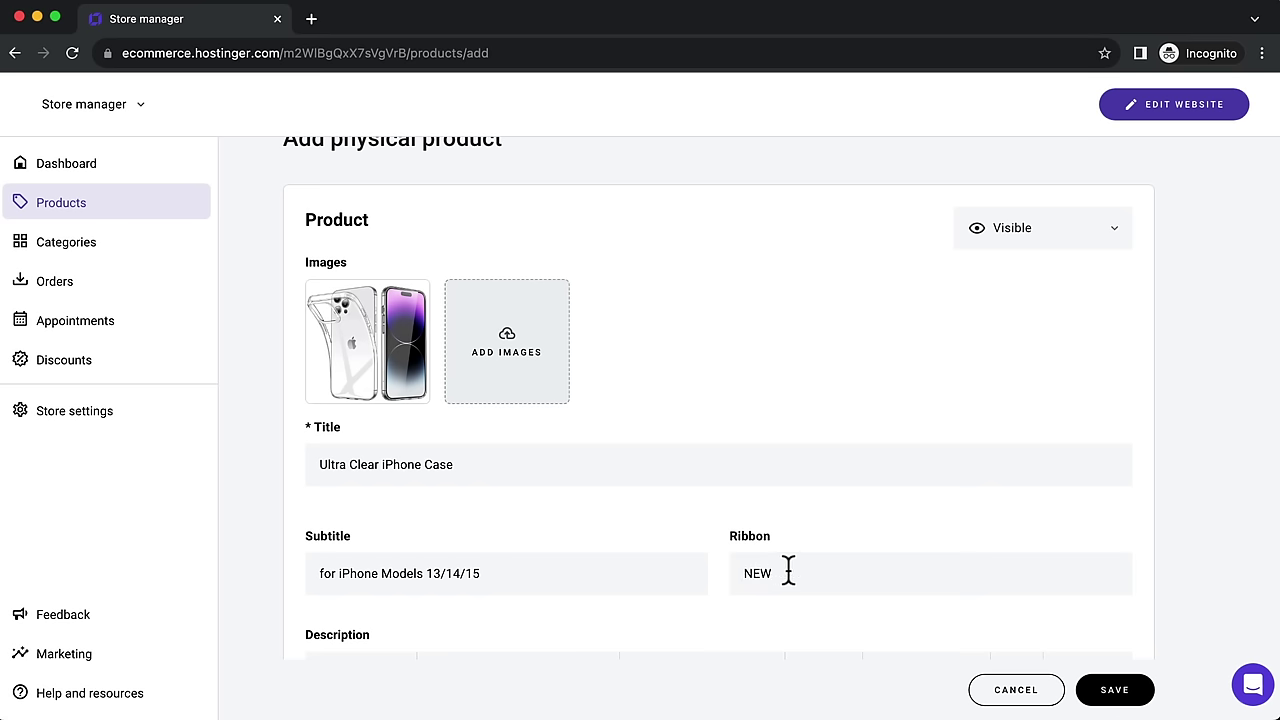
Step: Paste the copied list of case features, from military-grade drop protection to wireless charging, into the product description
{"action": "scroll", "coordinate": [396, 480], "scroll_direction": "down", "scroll_amount": 3}
{"action": "left_click", "coordinate": [380, 489]}
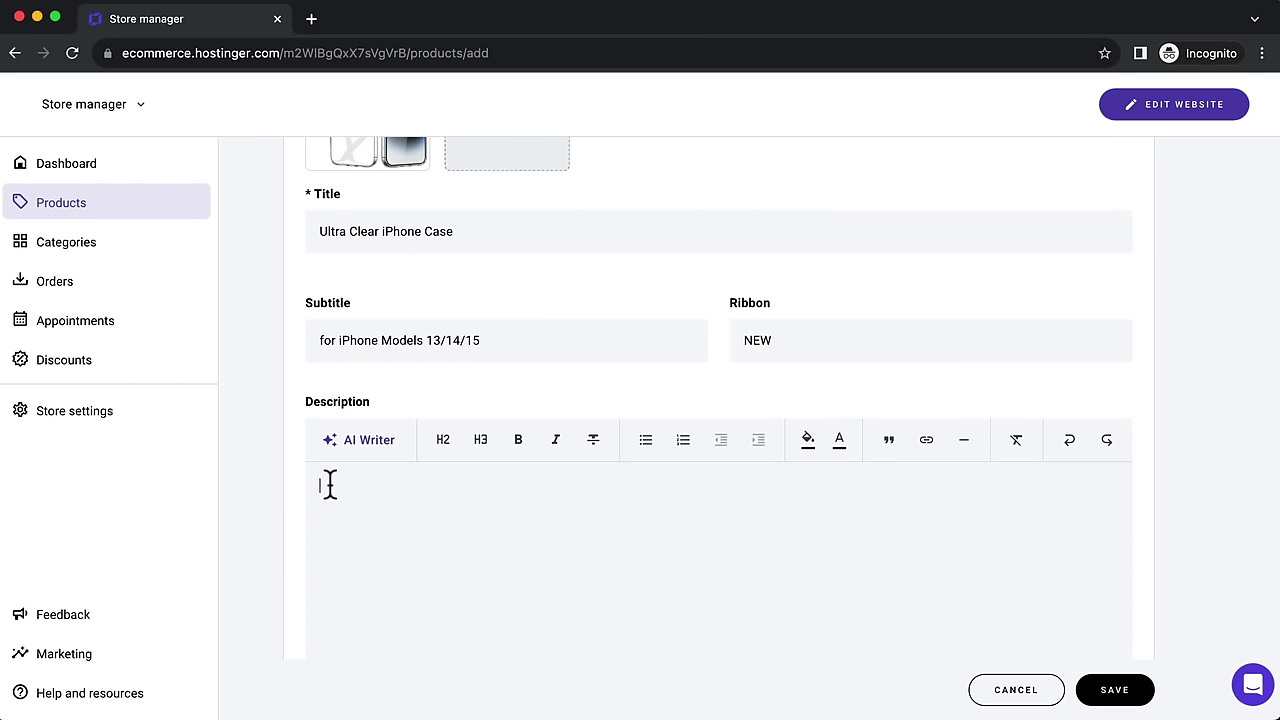
{"action": "right_click", "coordinate": [330, 485]}
{"action": "left_click", "coordinate": [437, 634]}
Step: Set the price to AU$49, discount price to AU$39 and weight to 0.3 kg, and enable quantity tracking with a quantity of 100
{"action": "scroll", "coordinate": [740, 531], "scroll_direction": "down", "scroll_amount": 3}
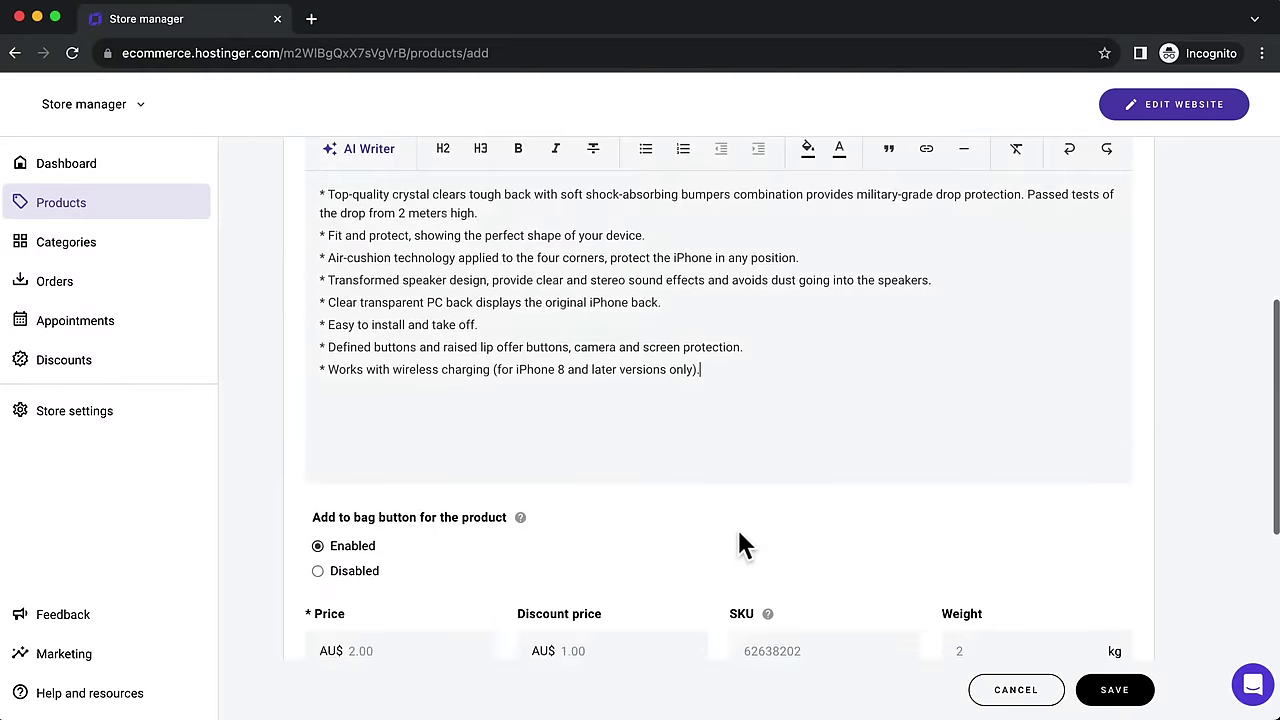
{"action": "scroll", "coordinate": [740, 545], "scroll_direction": "down", "scroll_amount": 3}
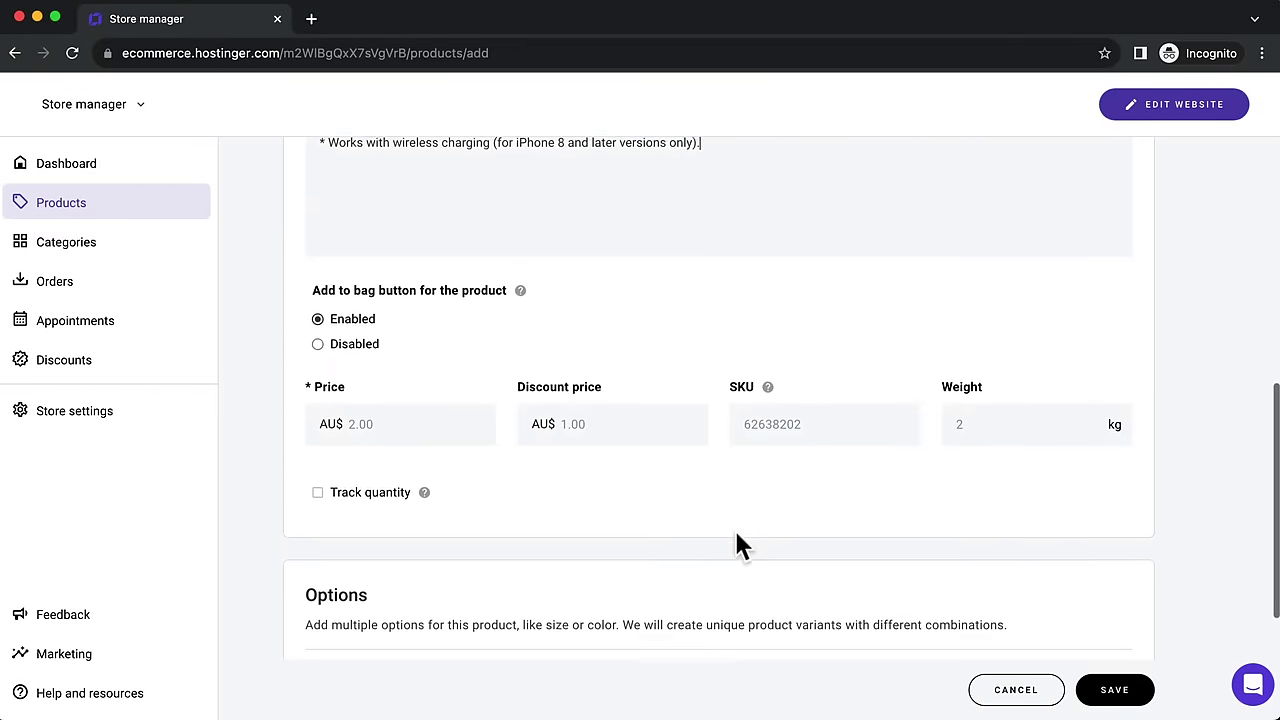
{"action": "left_click", "coordinate": [371, 421]}
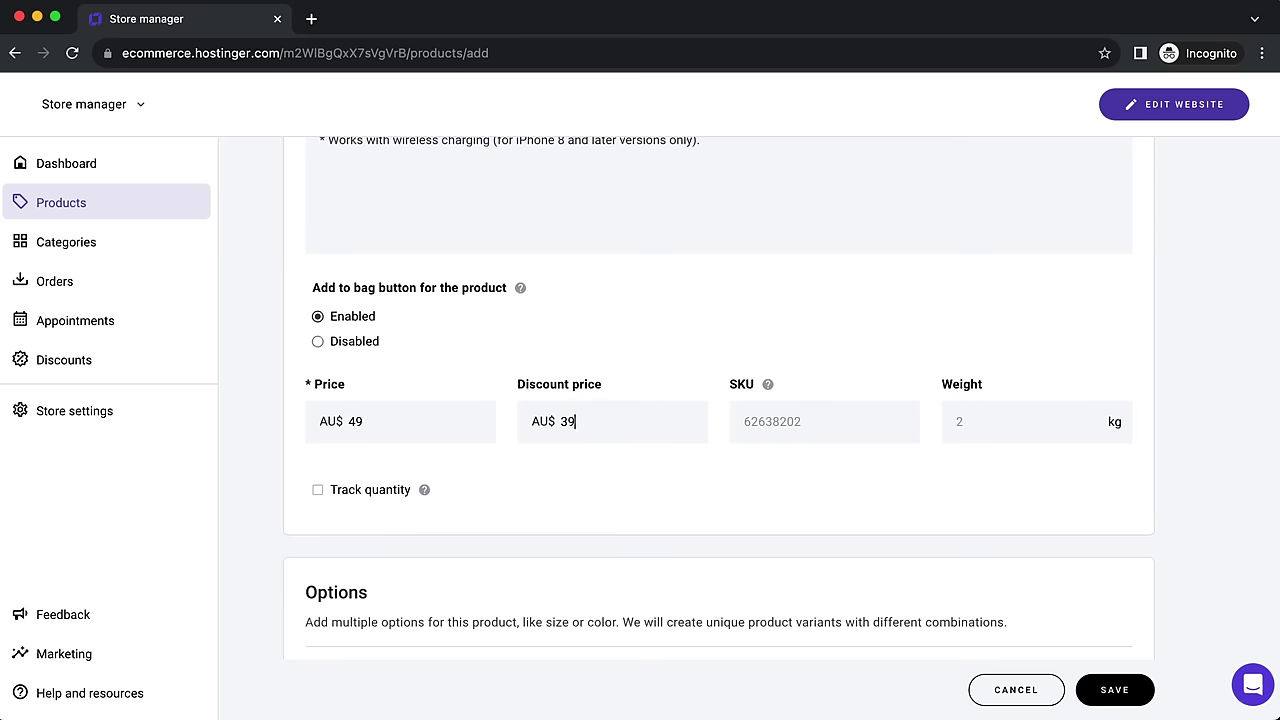
{"action": "scroll", "coordinate": [713, 406], "scroll_direction": "down", "scroll_amount": 1}
{"action": "left_click", "coordinate": [766, 400]}
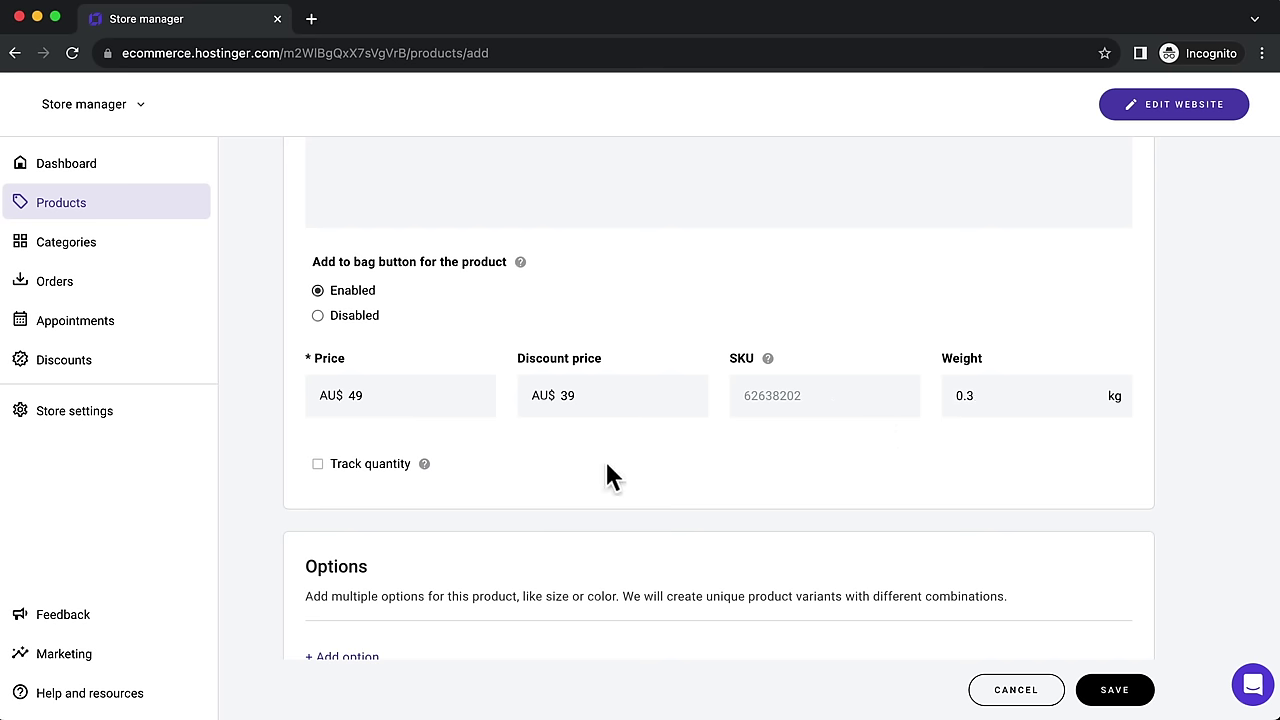
{"action": "left_click", "coordinate": [318, 464]}
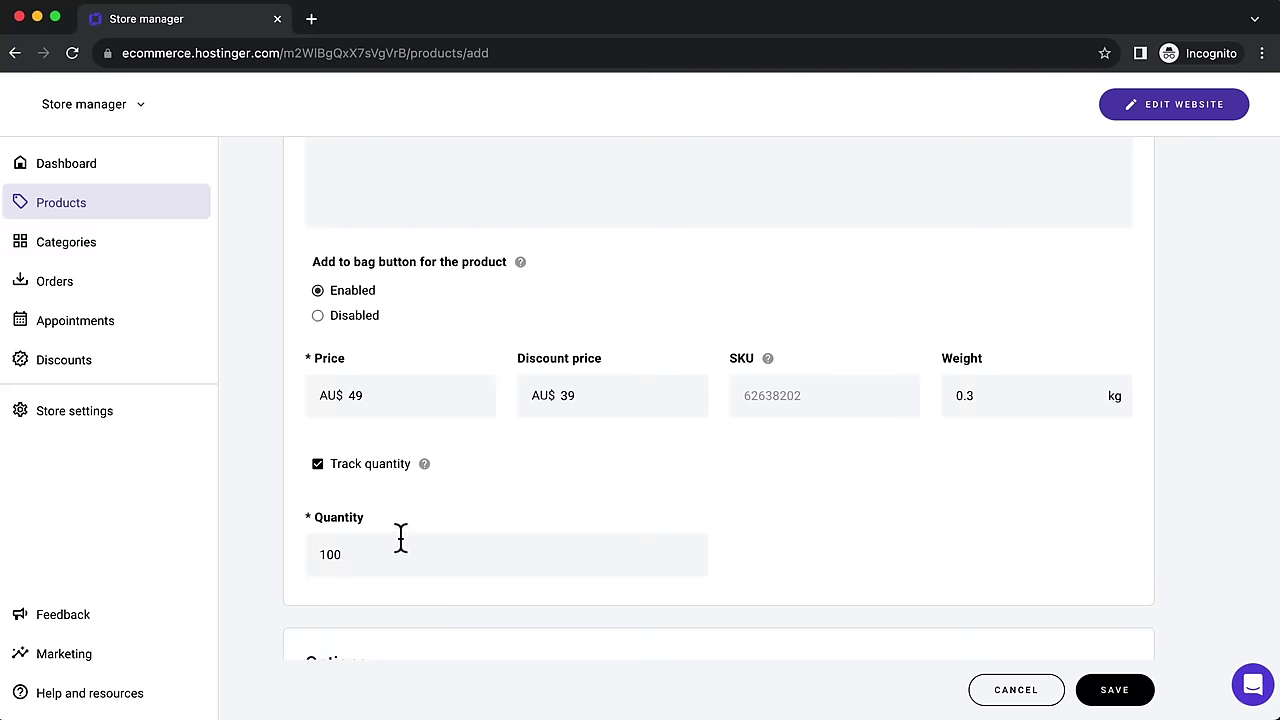
Step: Check the Options and Categories sections without adding anything to them, and save the new product
{"action": "scroll", "coordinate": [432, 537], "scroll_direction": "down", "scroll_amount": 5}
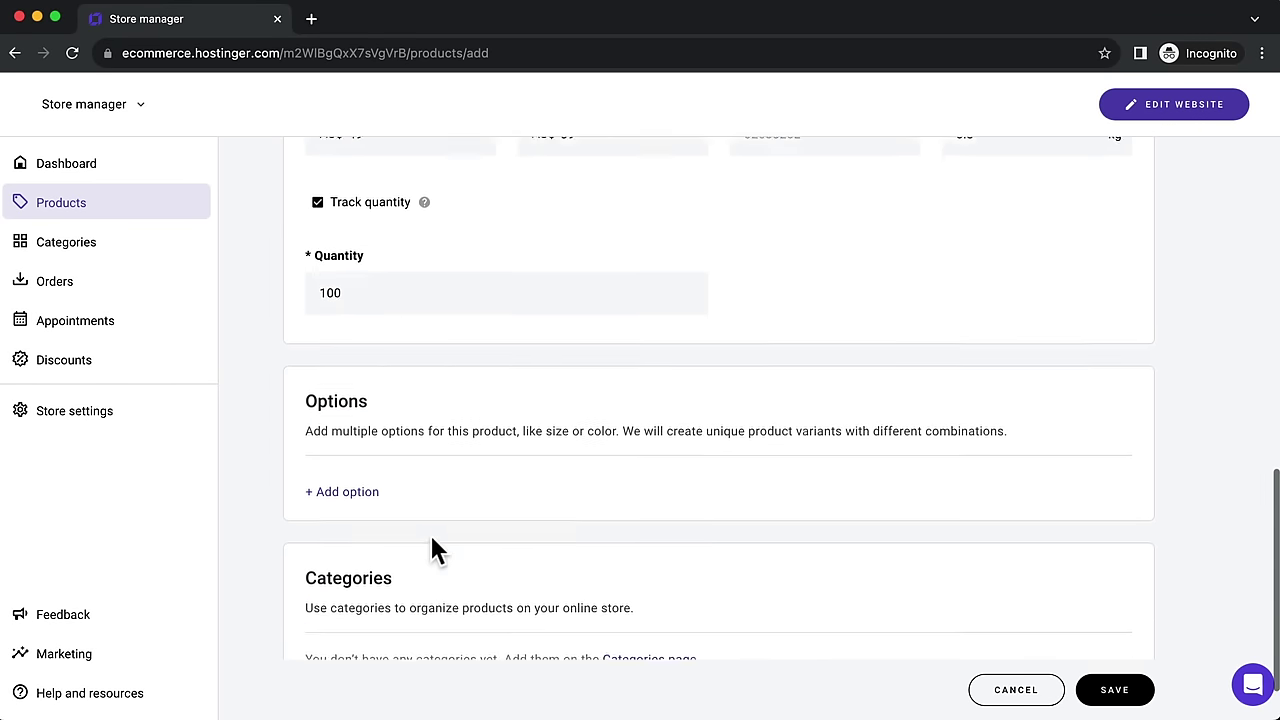
{"action": "left_click_drag", "start_coordinate": [306, 380], "coordinate": [364, 381]}
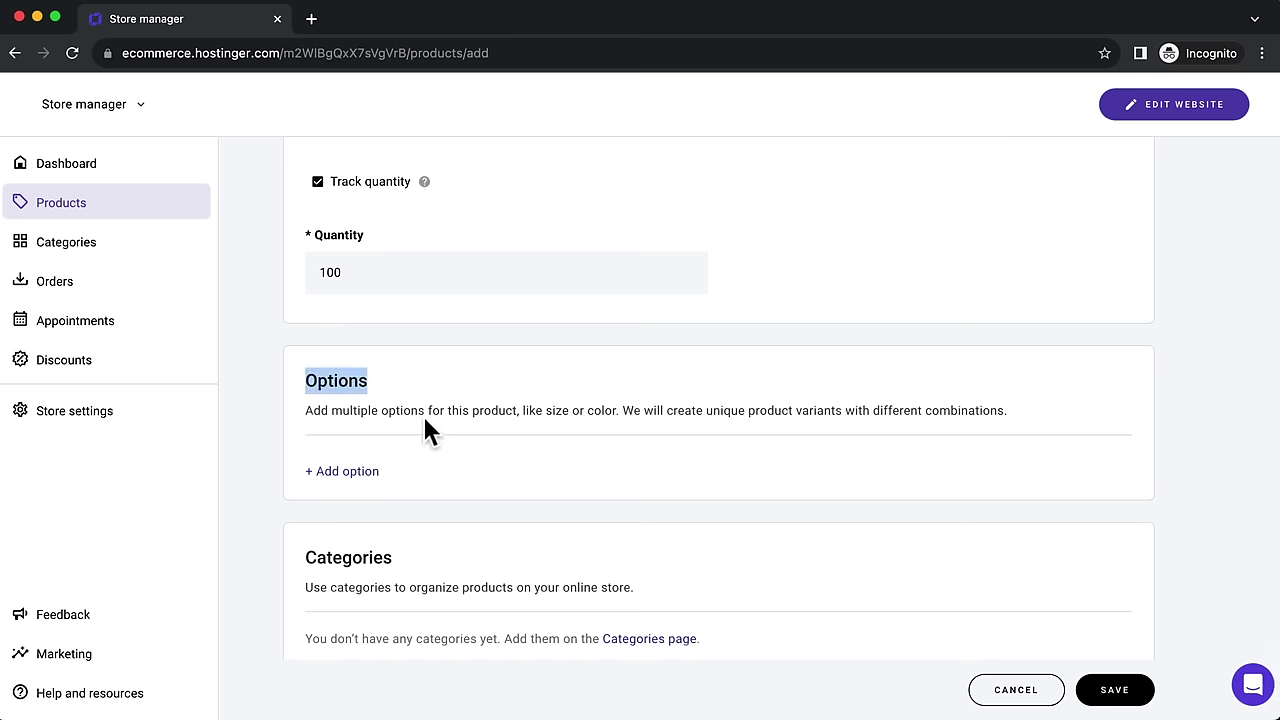
{"action": "scroll", "coordinate": [426, 464], "scroll_direction": "down", "scroll_amount": 1}
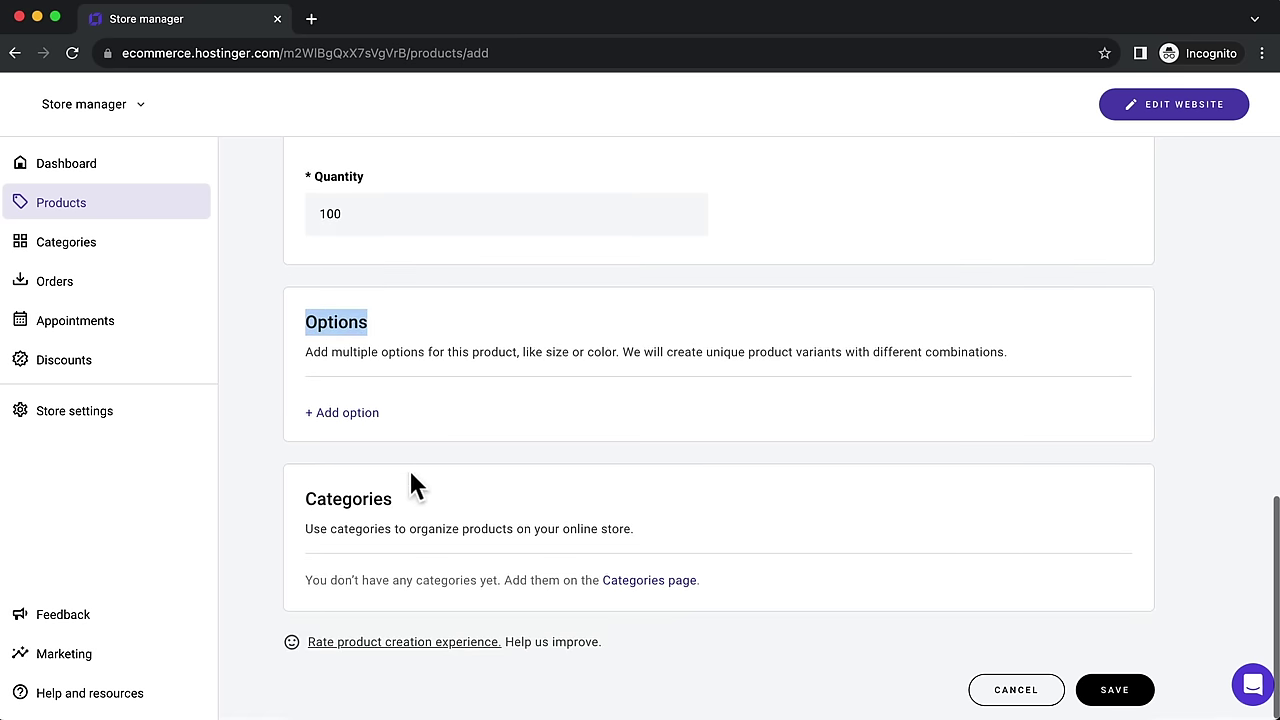
{"action": "left_click_drag", "start_coordinate": [400, 500], "coordinate": [310, 500]}
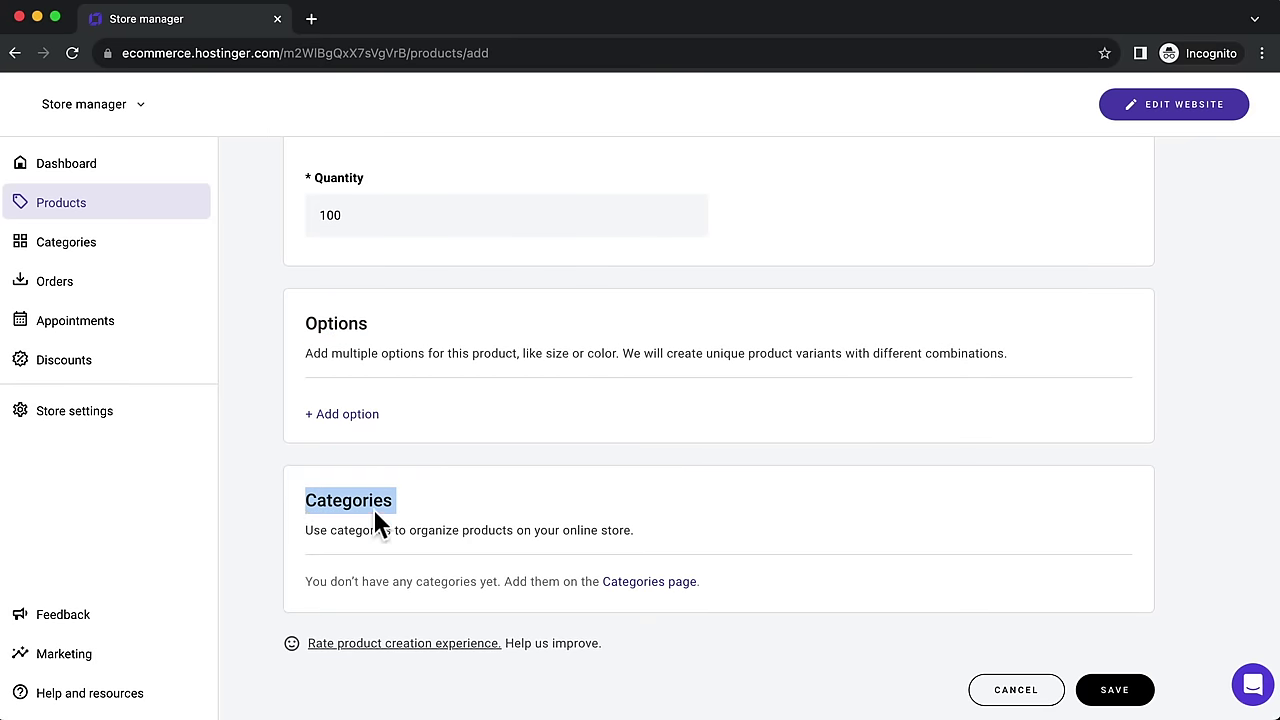
{"action": "left_click", "coordinate": [1122, 694]}
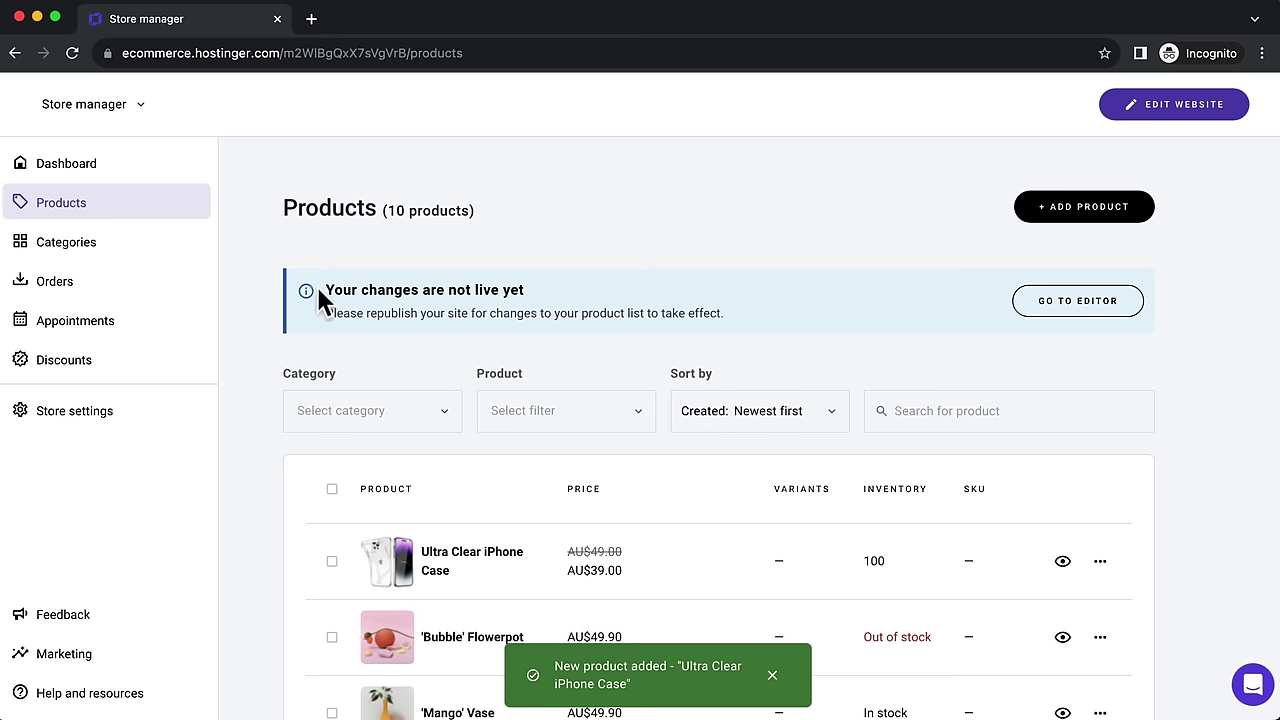
Step: Go from the product list to the website editor and save the site
{"action": "left_click_drag", "start_coordinate": [325, 290], "coordinate": [552, 296]}
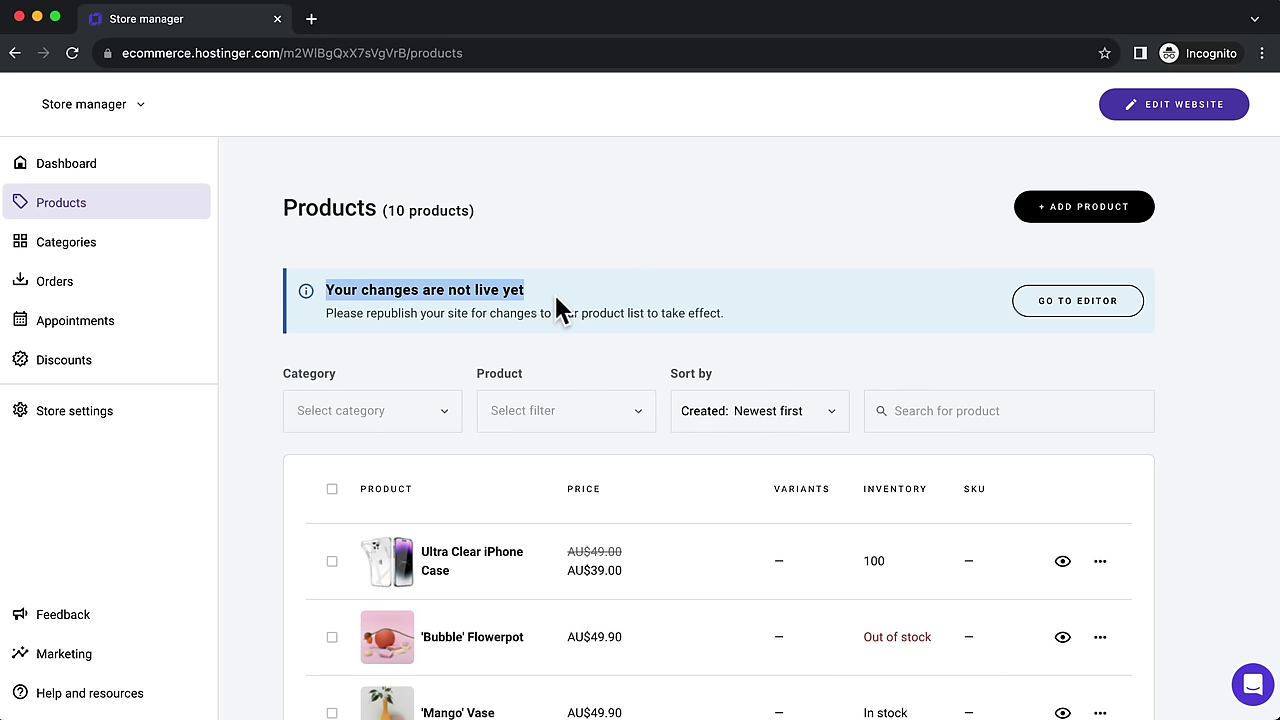
{"action": "left_click", "coordinate": [1070, 301]}
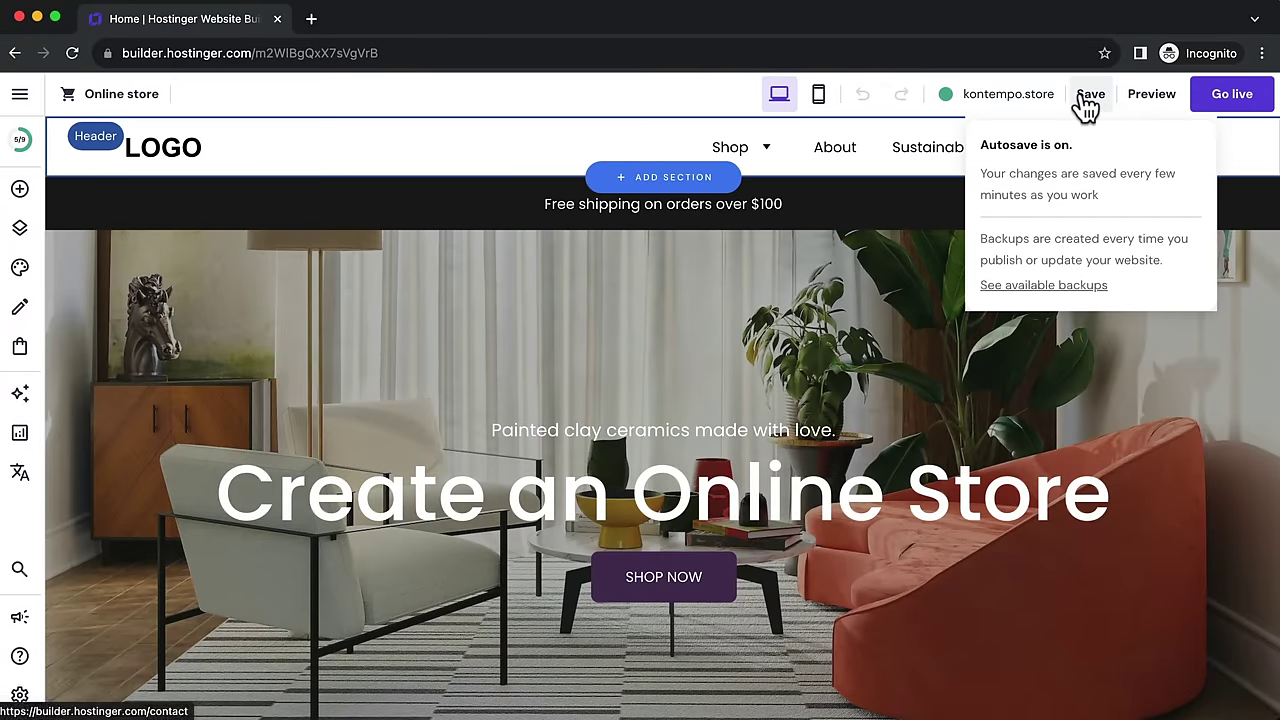
{"action": "left_click", "coordinate": [1082, 94]}
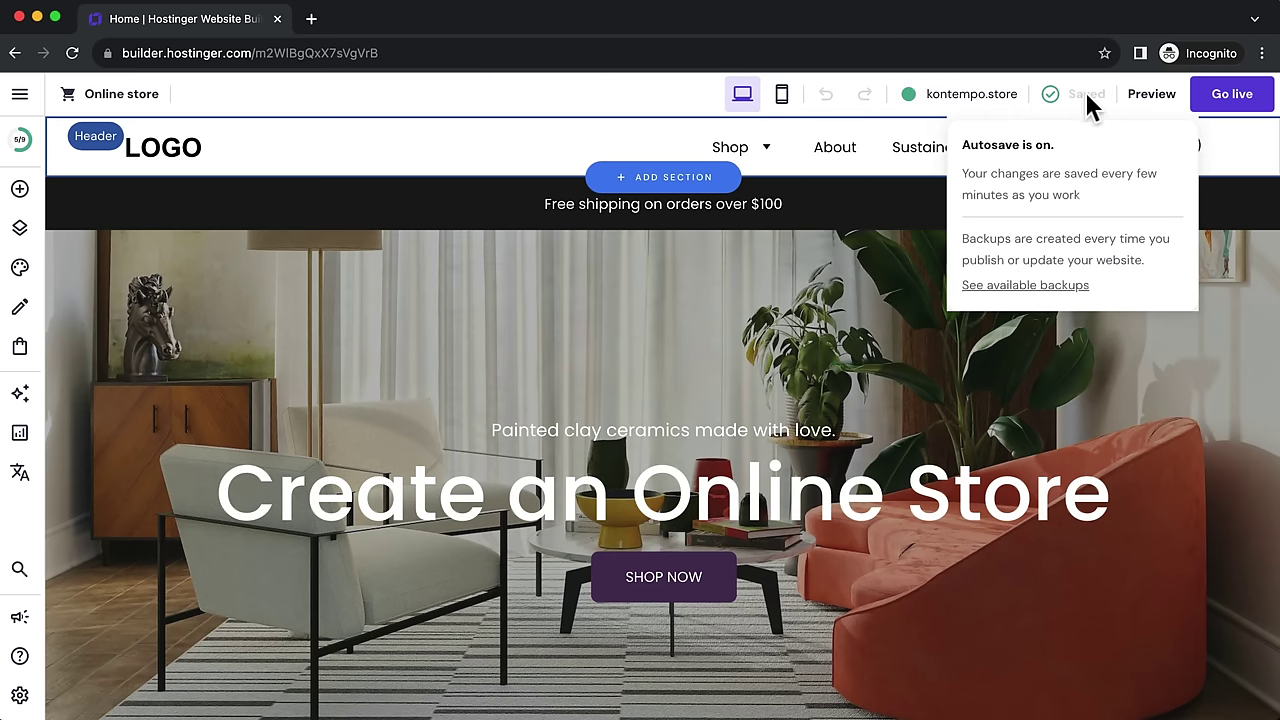
Step: Open the Ultra Clear iPhone Case from the shop's All products page and review its ribbon, subtitle, prices, stock and description
{"action": "mouse_move", "coordinate": [712, 142]}
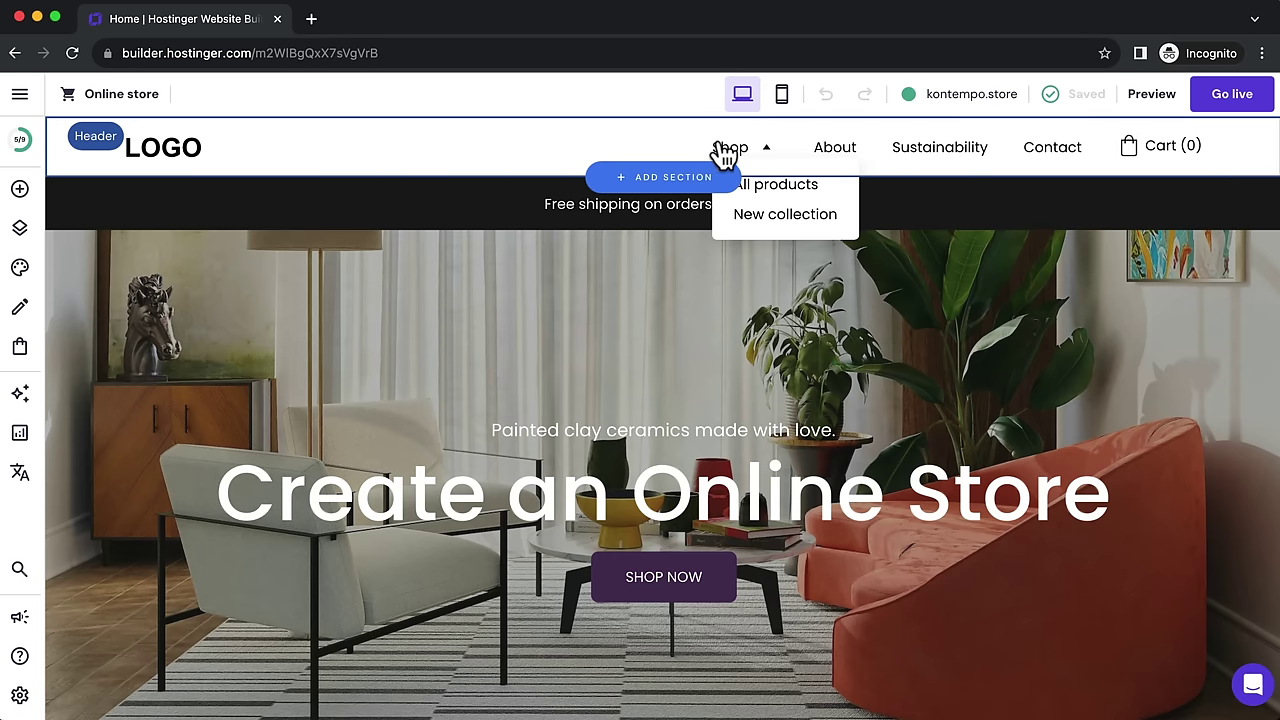
{"action": "left_click", "coordinate": [759, 192]}
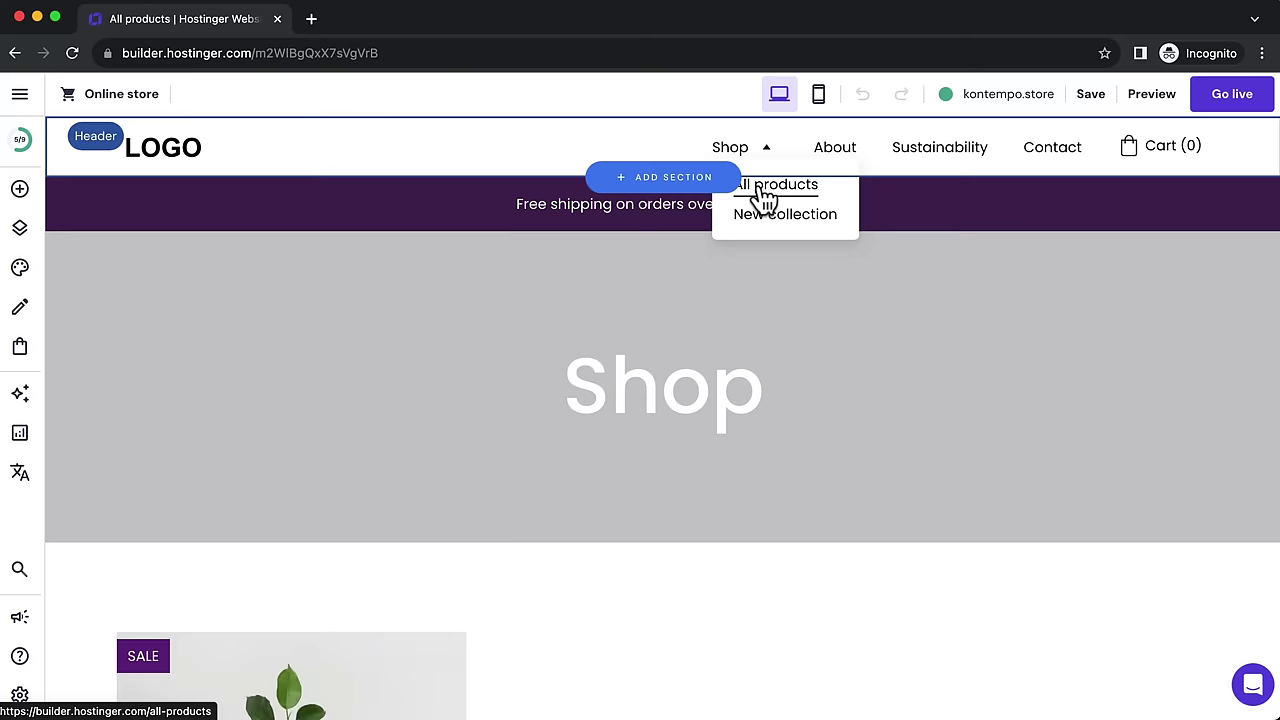
{"action": "scroll", "coordinate": [893, 405], "scroll_direction": "down", "scroll_amount": 15}
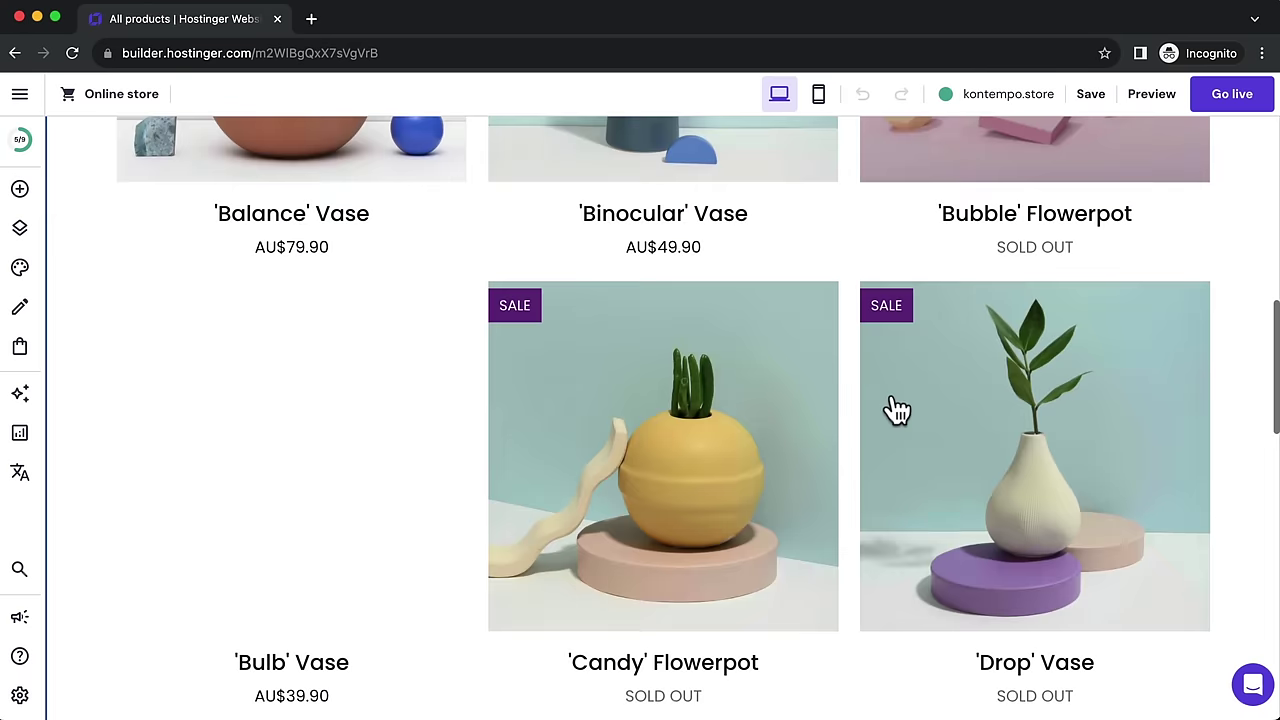
{"action": "scroll", "coordinate": [893, 408], "scroll_direction": "up", "scroll_amount": 2}
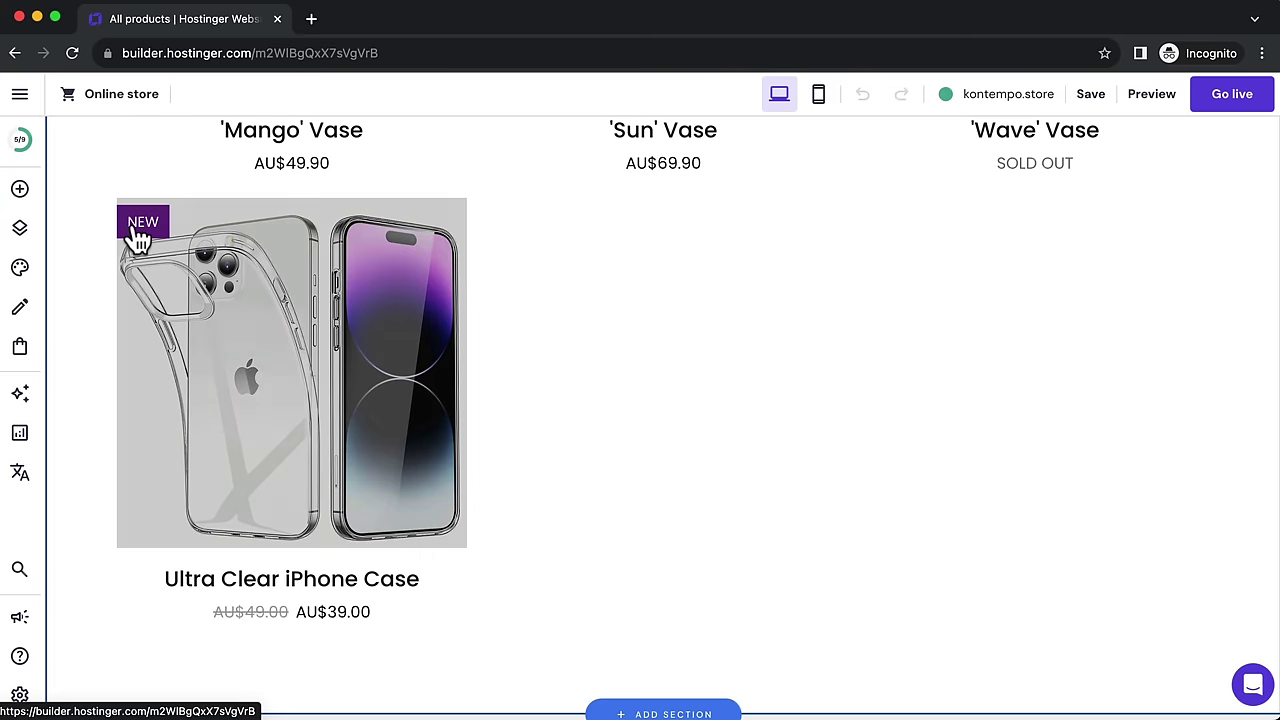
{"action": "left_click", "coordinate": [265, 322]}
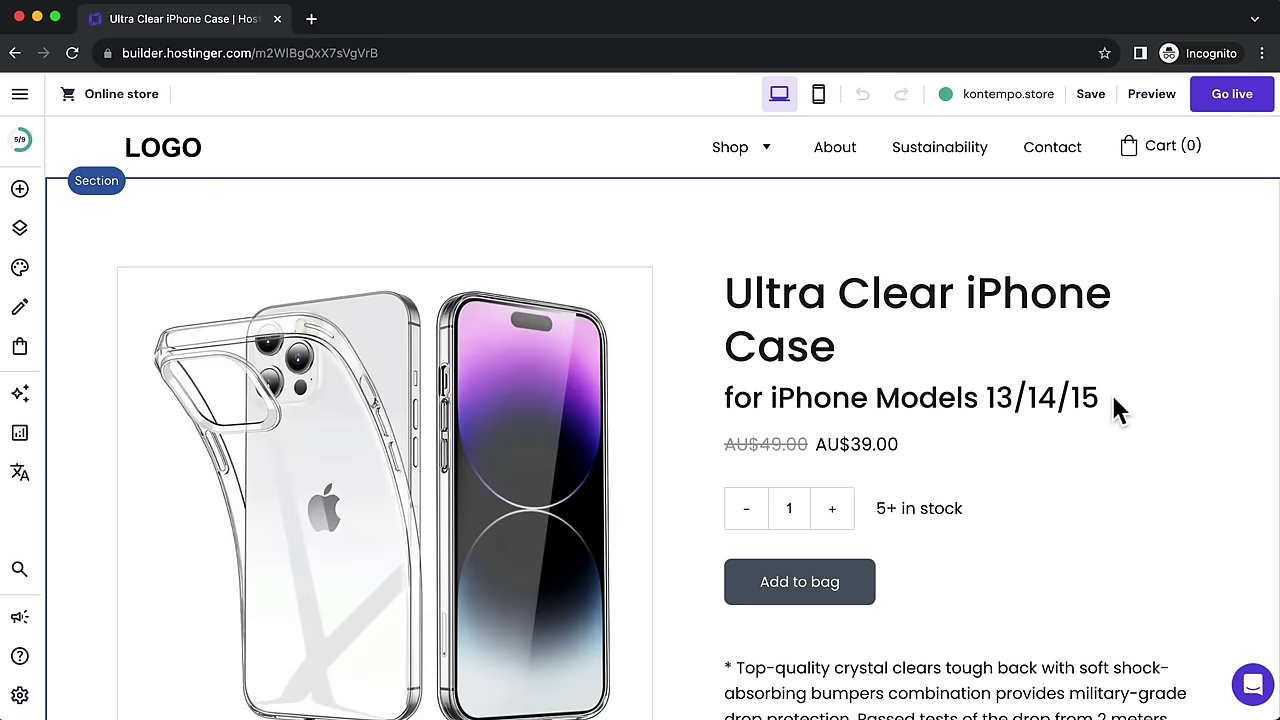
{"action": "left_click", "coordinate": [1063, 406]}
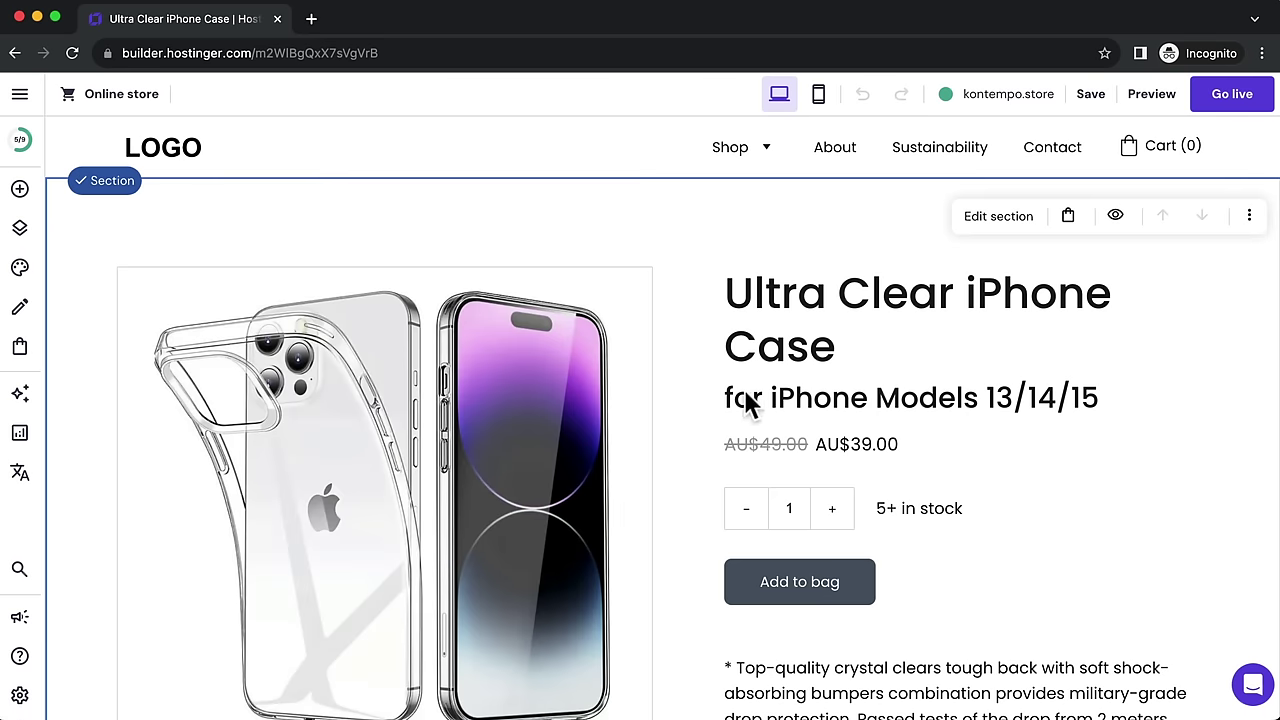
{"action": "scroll", "coordinate": [916, 406], "scroll_direction": "down", "scroll_amount": 1}
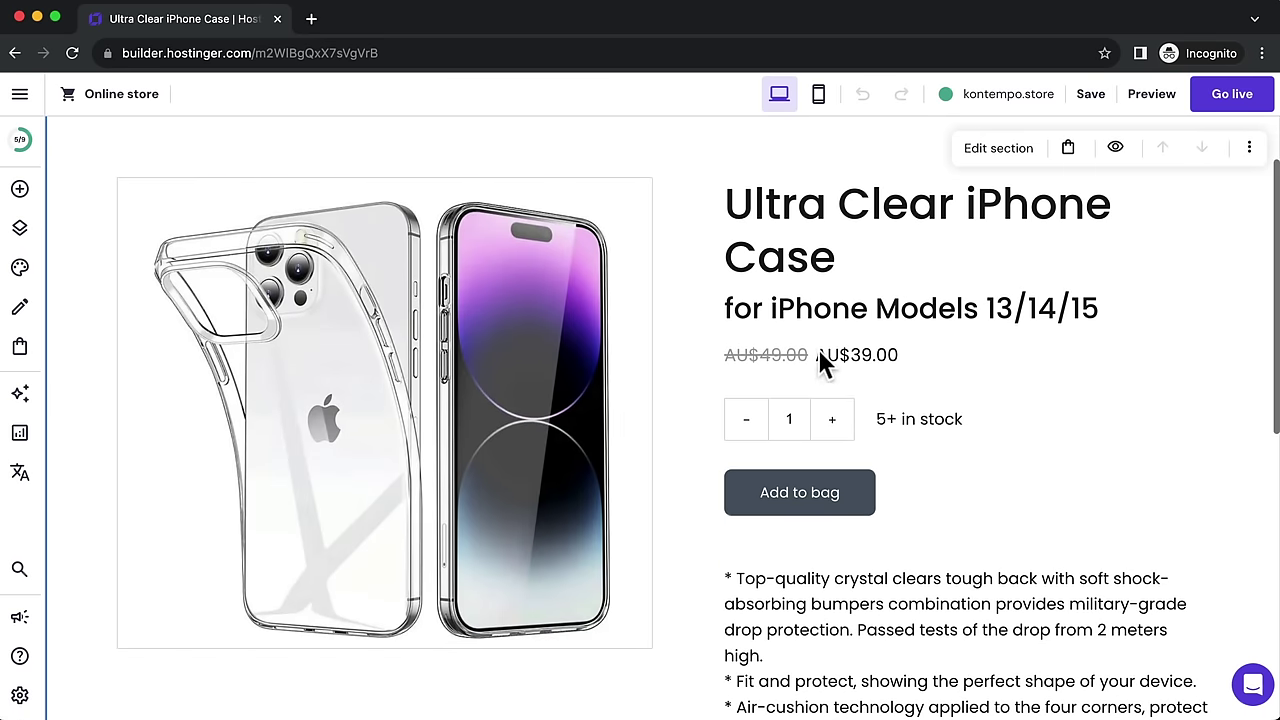
{"action": "scroll", "coordinate": [833, 354], "scroll_direction": "down", "scroll_amount": 2}
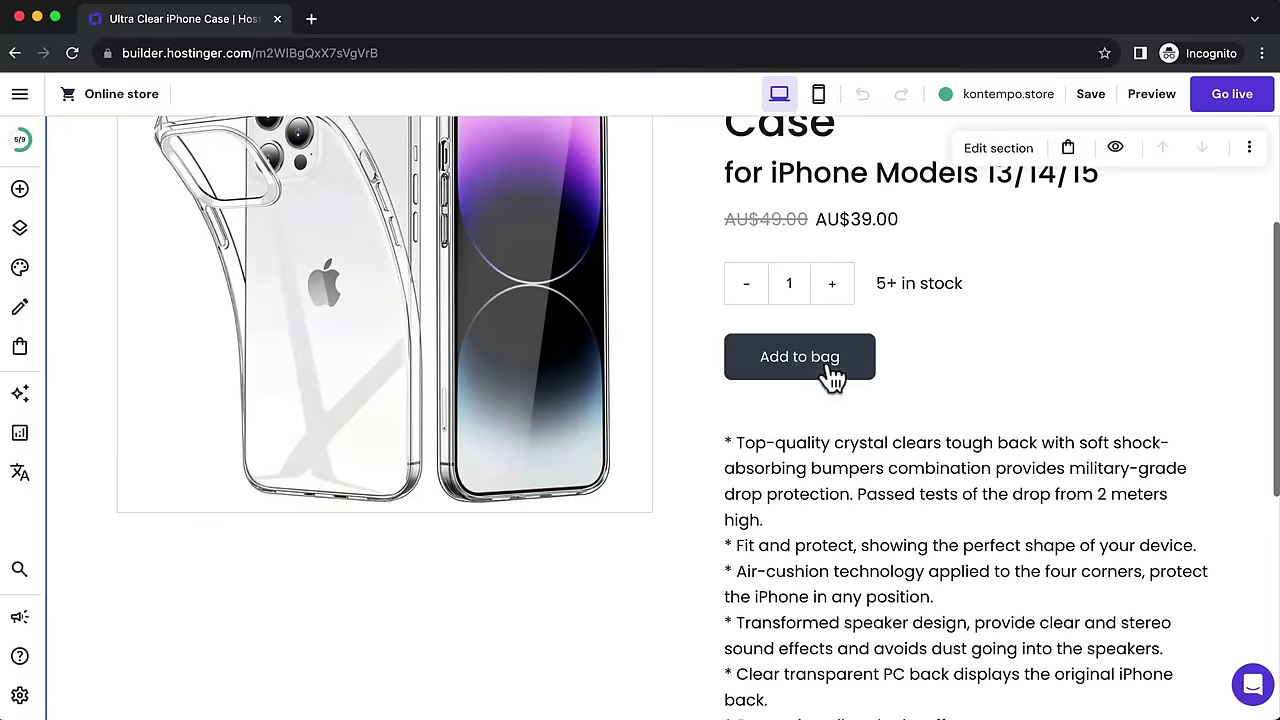
{"action": "scroll", "coordinate": [840, 392], "scroll_direction": "down", "scroll_amount": 3}
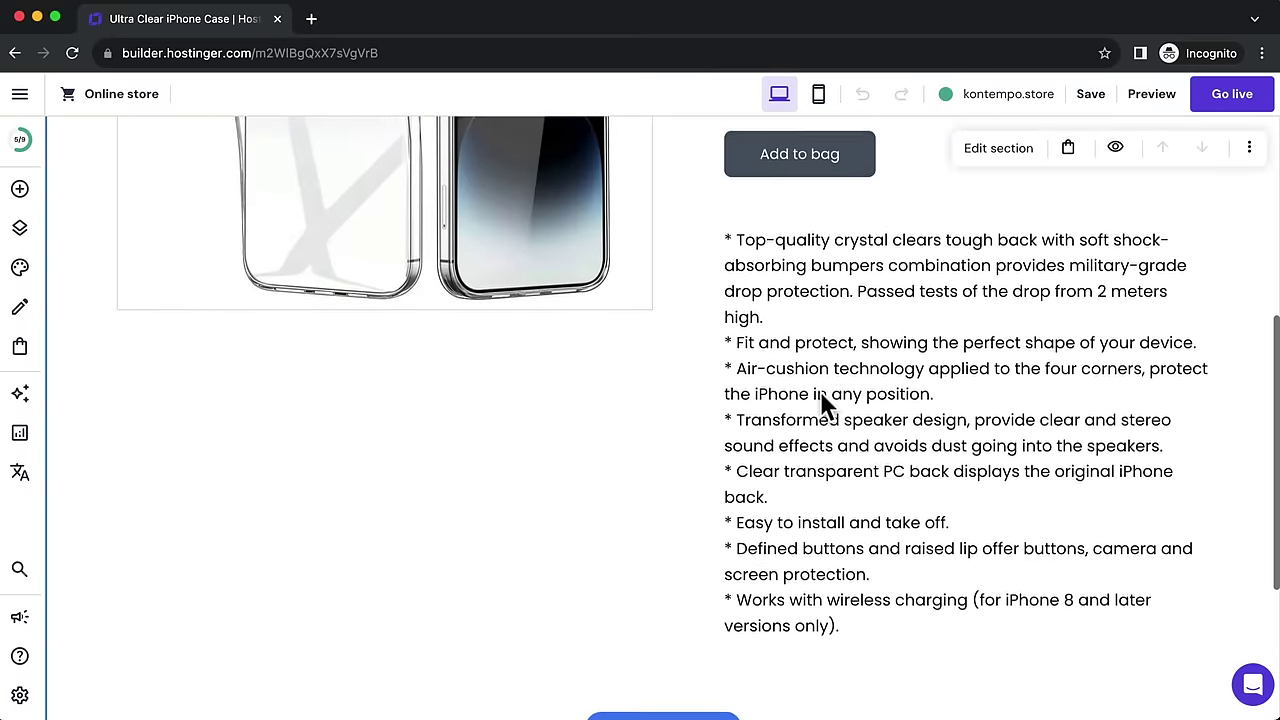
Step: Look over the iPhone case product page down to the footer, and view the available section templates without adding one
{"action": "scroll", "coordinate": [822, 400], "scroll_direction": "down", "scroll_amount": 4}
{"action": "scroll", "coordinate": [822, 400], "scroll_direction": "up", "scroll_amount": 9}
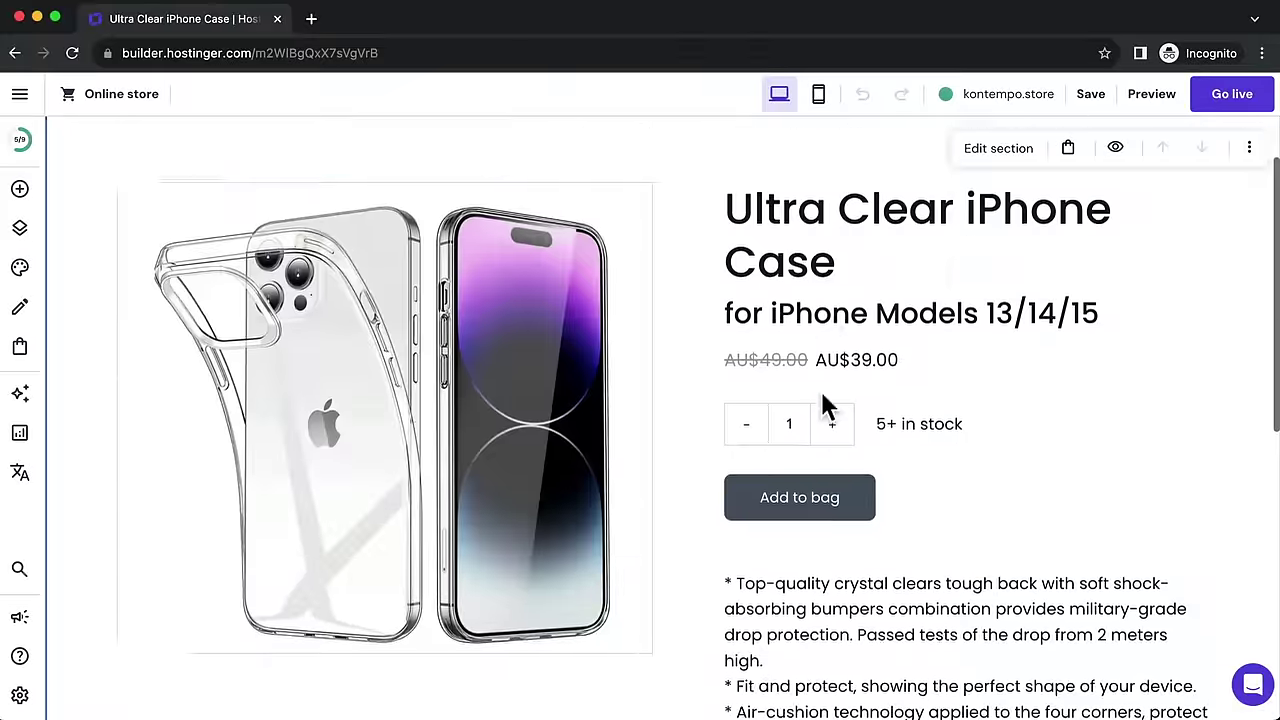
{"action": "scroll", "coordinate": [822, 405], "scroll_direction": "up", "scroll_amount": 2}
{"action": "scroll", "coordinate": [822, 405], "scroll_direction": "down", "scroll_amount": 9}
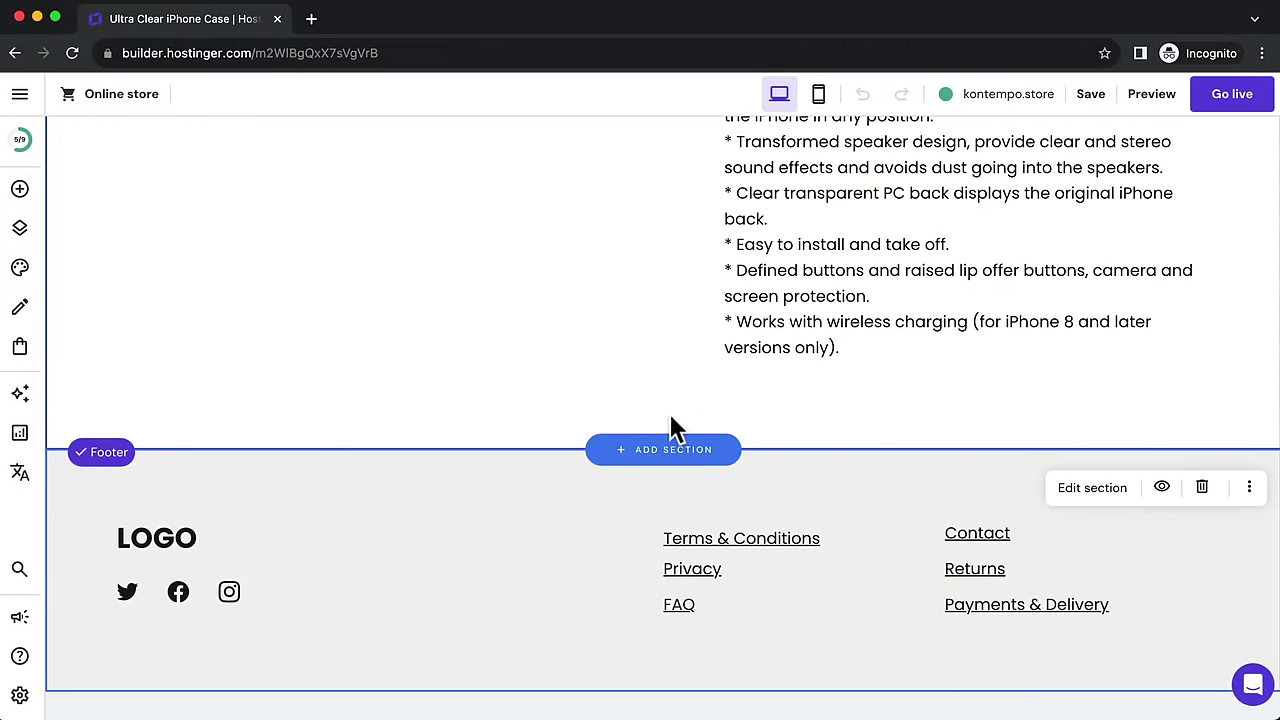
{"action": "scroll", "coordinate": [711, 331], "scroll_direction": "up", "scroll_amount": 4}
{"action": "scroll", "coordinate": [711, 331], "scroll_direction": "down", "scroll_amount": 3}
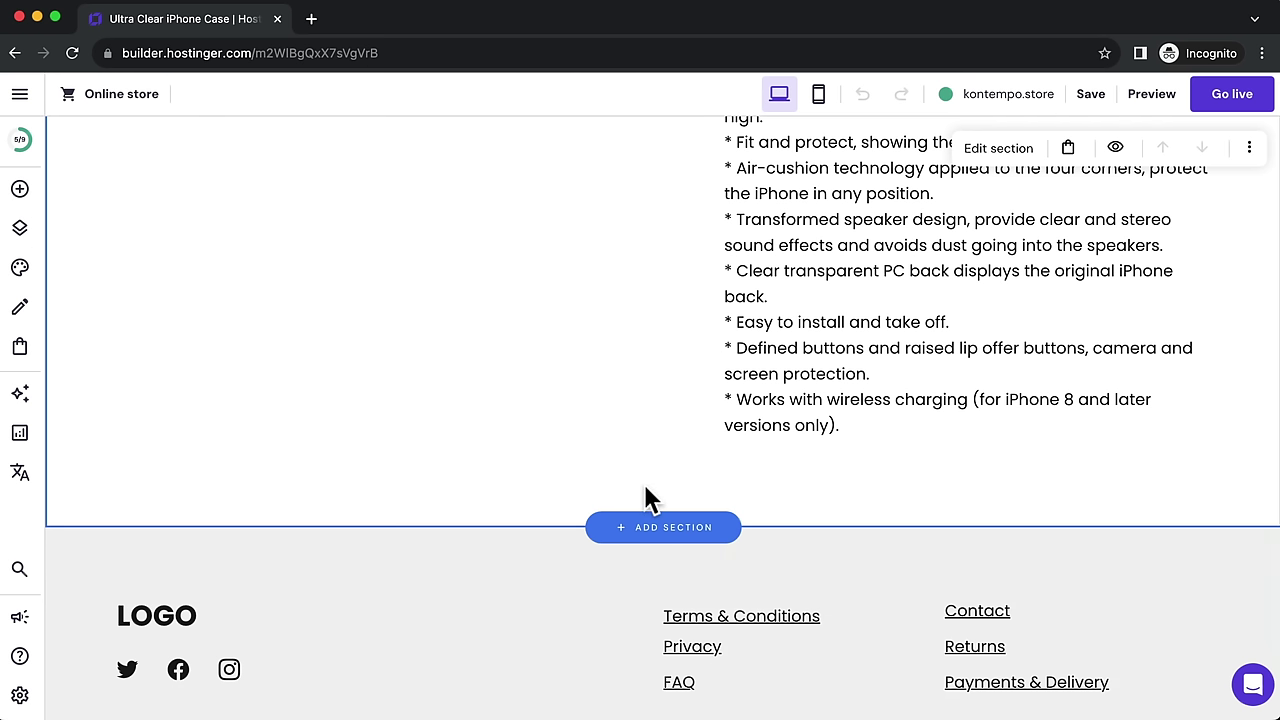
{"action": "left_click", "coordinate": [627, 535]}
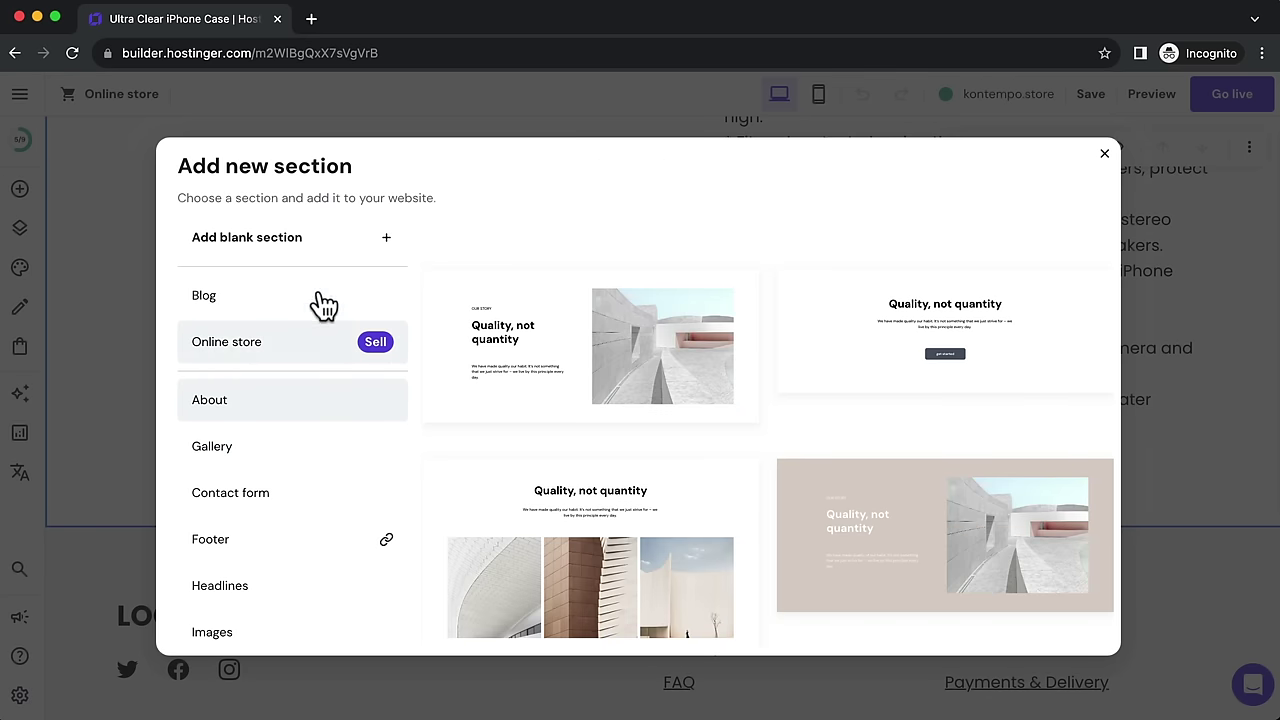
{"action": "left_click", "coordinate": [1108, 160]}
{"action": "scroll", "coordinate": [940, 420], "scroll_direction": "up", "scroll_amount": 10}
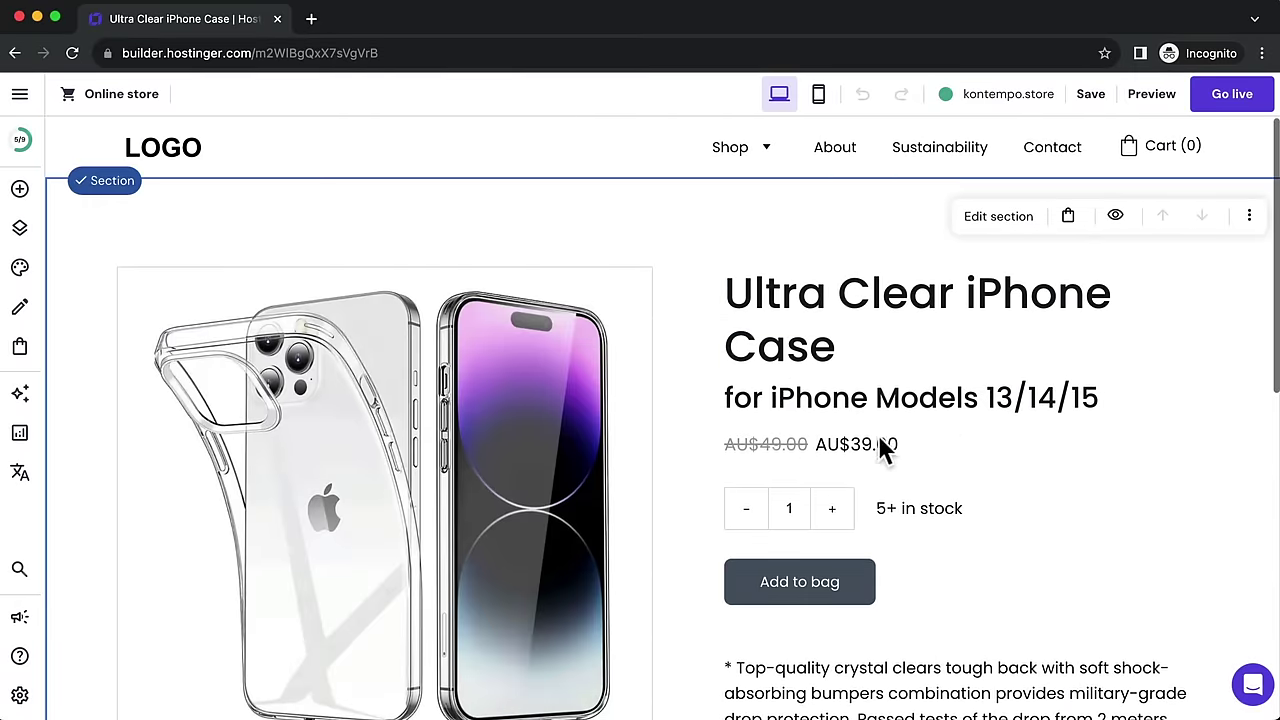
Step: Save the site, go to the store manager dashboard, and dismiss the PayPal announcement
{"action": "left_click", "coordinate": [1091, 96]}
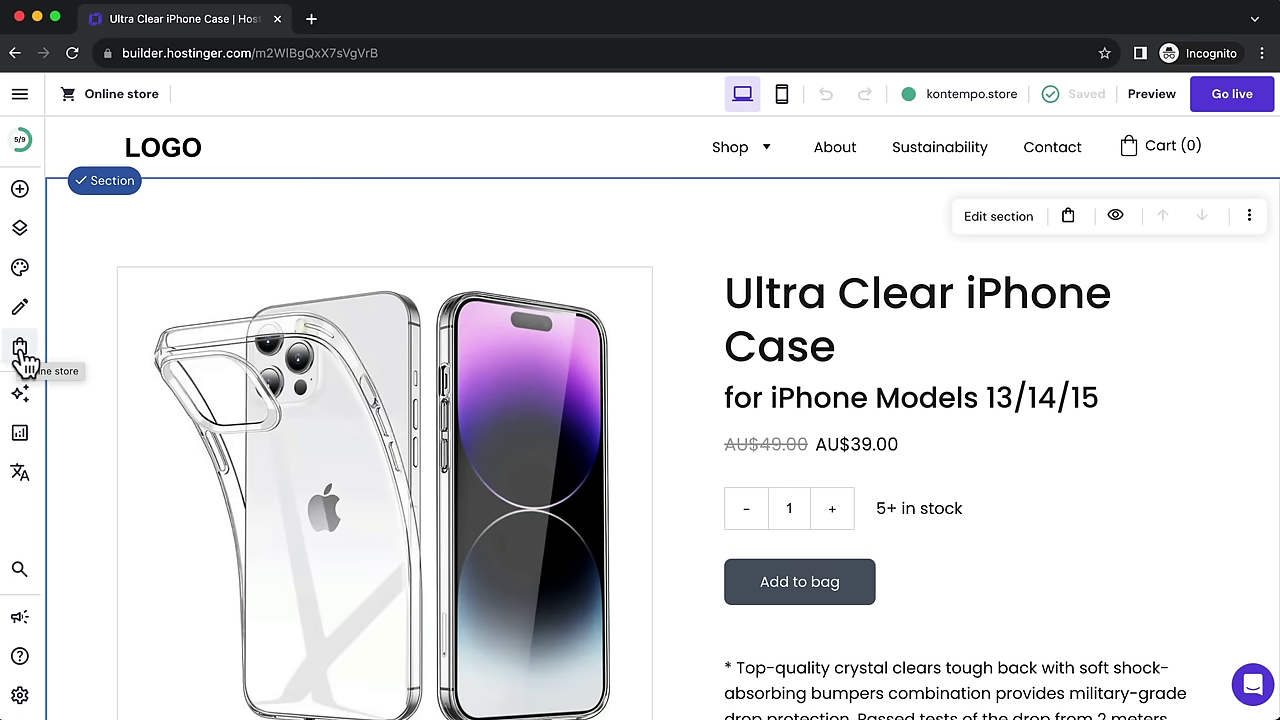
{"action": "left_click", "coordinate": [22, 352]}
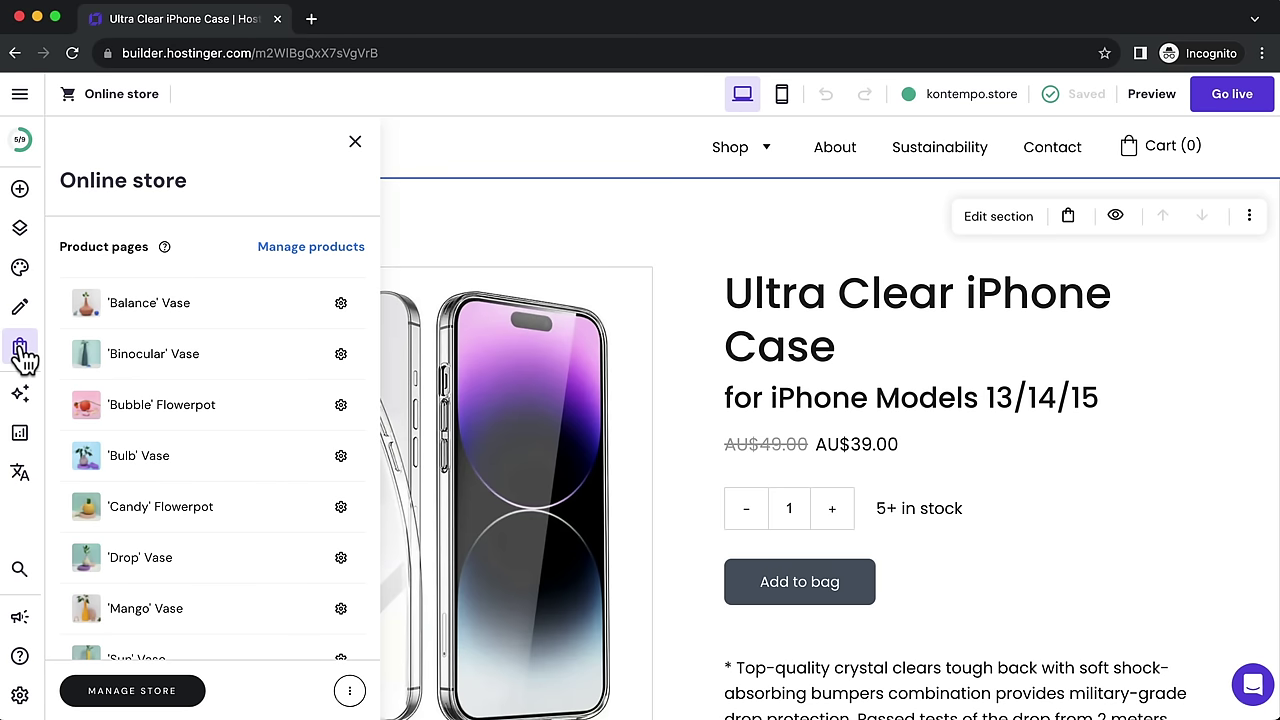
{"action": "left_click", "coordinate": [134, 692]}
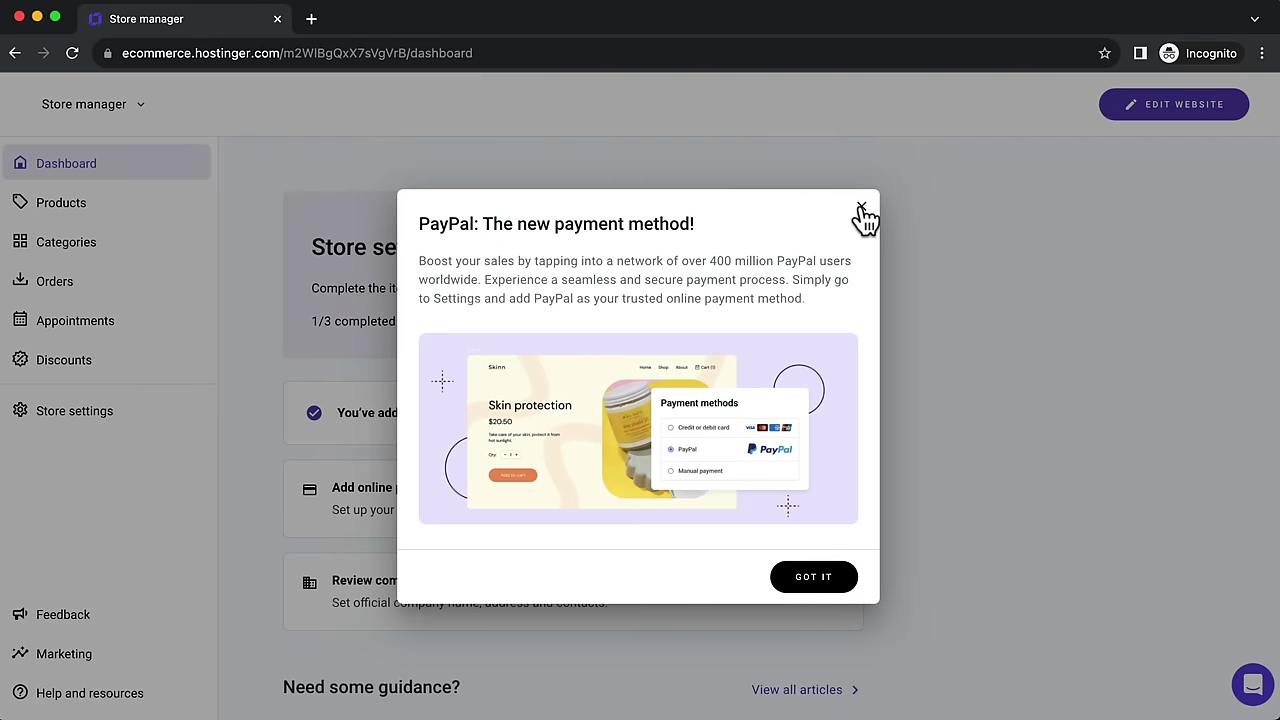
{"action": "left_click", "coordinate": [861, 208]}
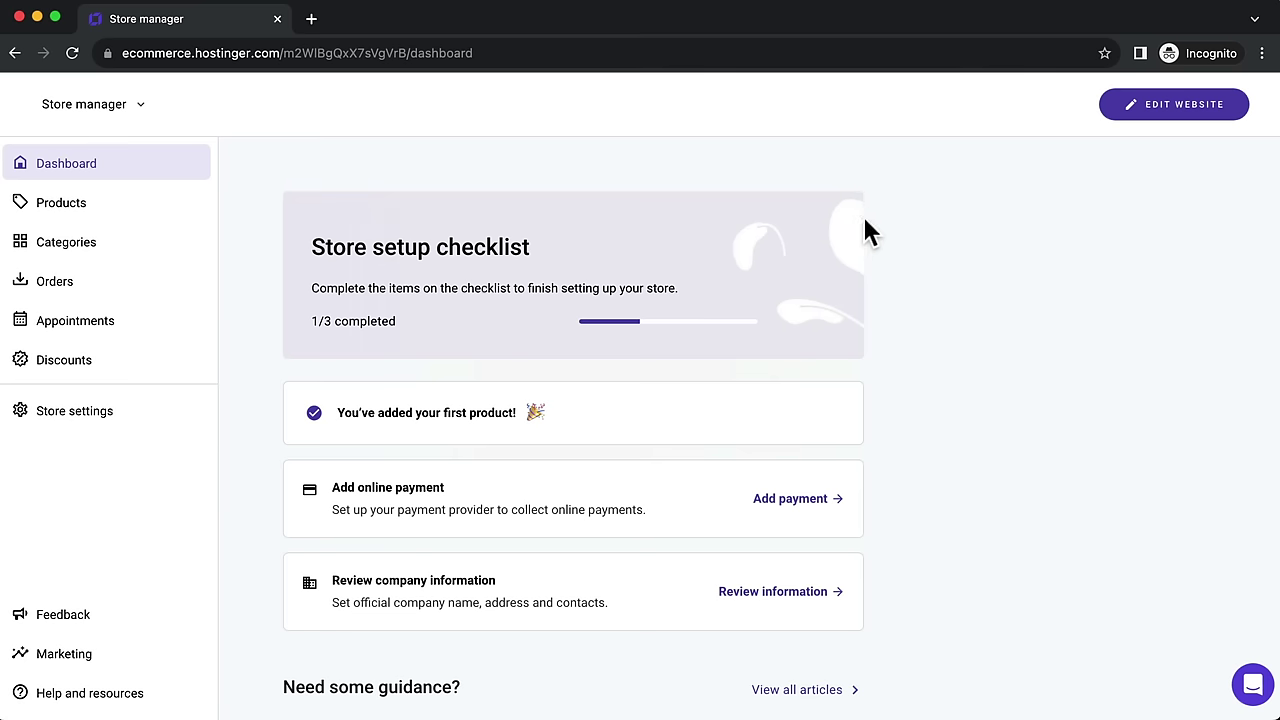
{"action": "scroll", "coordinate": [430, 495], "scroll_direction": "down", "scroll_amount": 1}
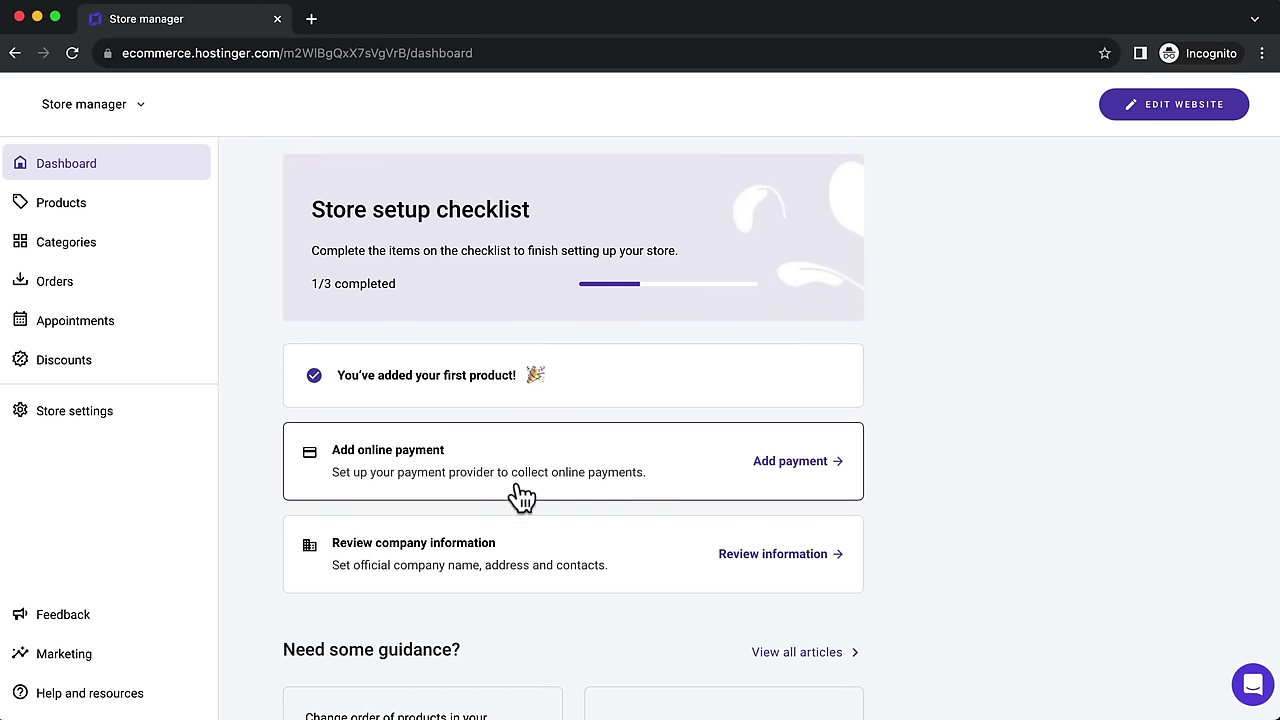
Step: Start adding a new product of the Physical type from the product list
{"action": "left_click", "coordinate": [64, 212]}
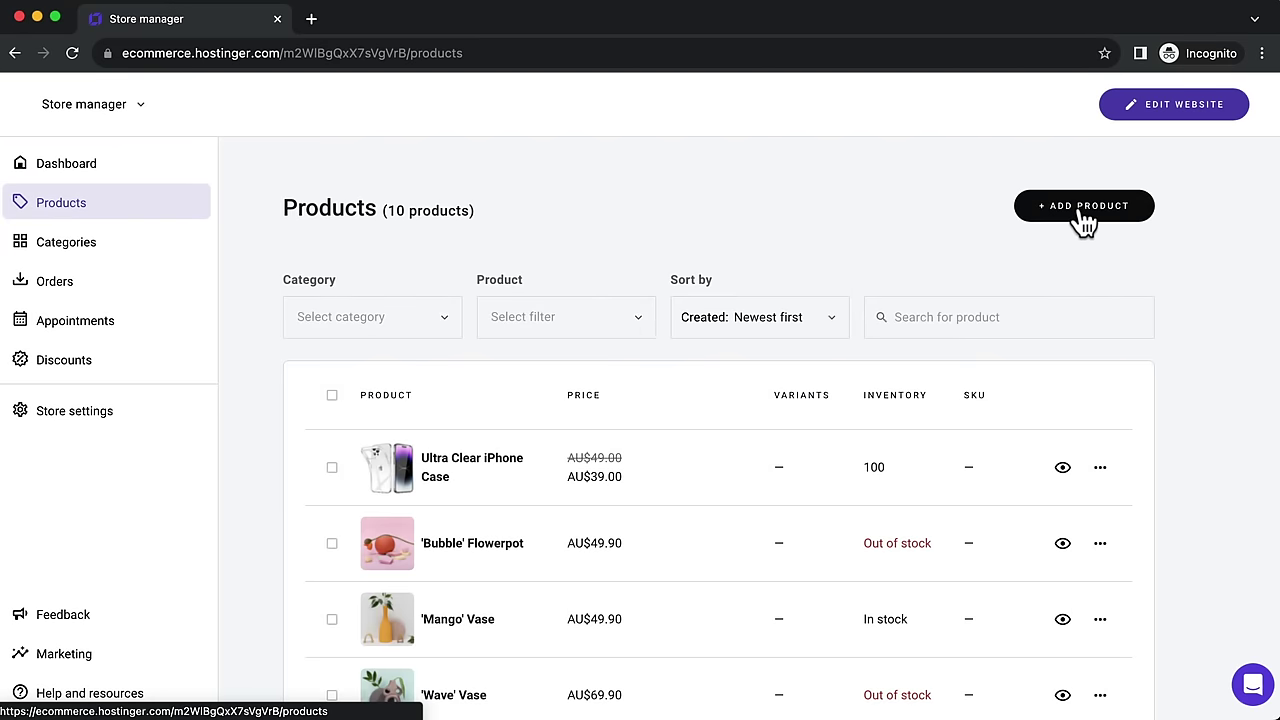
{"action": "left_click", "coordinate": [1082, 212]}
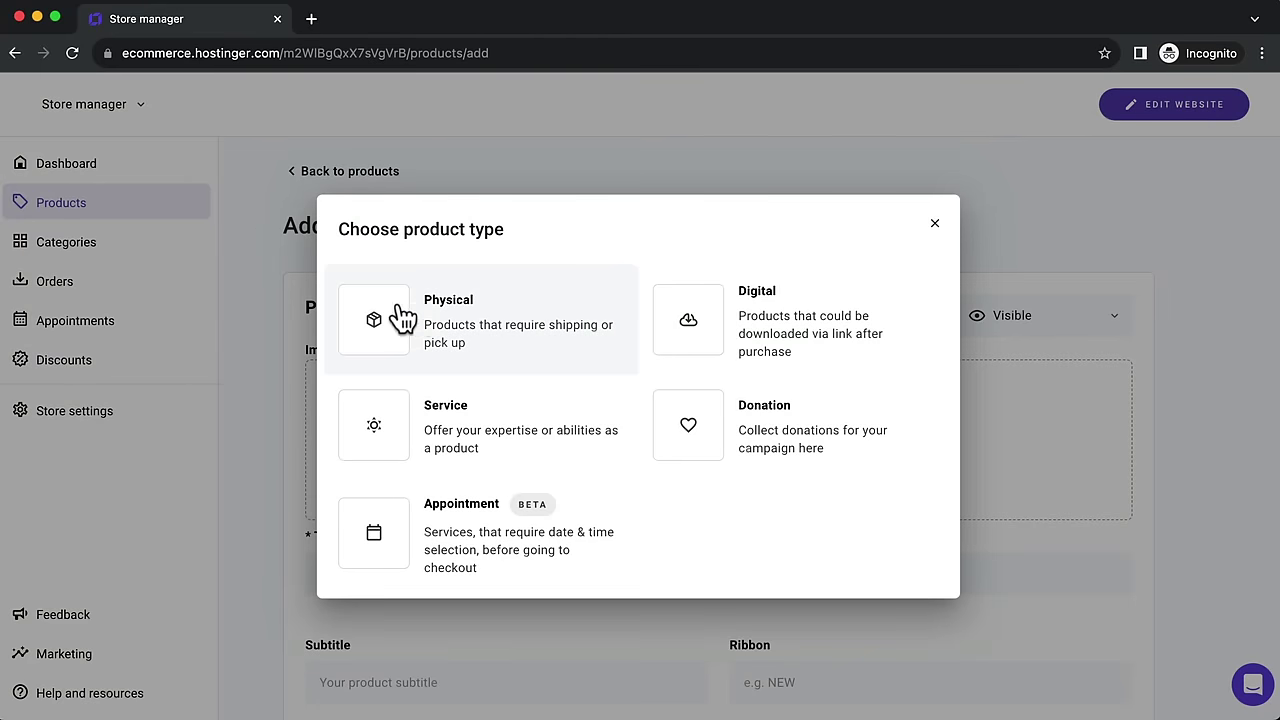
{"action": "left_click", "coordinate": [452, 310]}
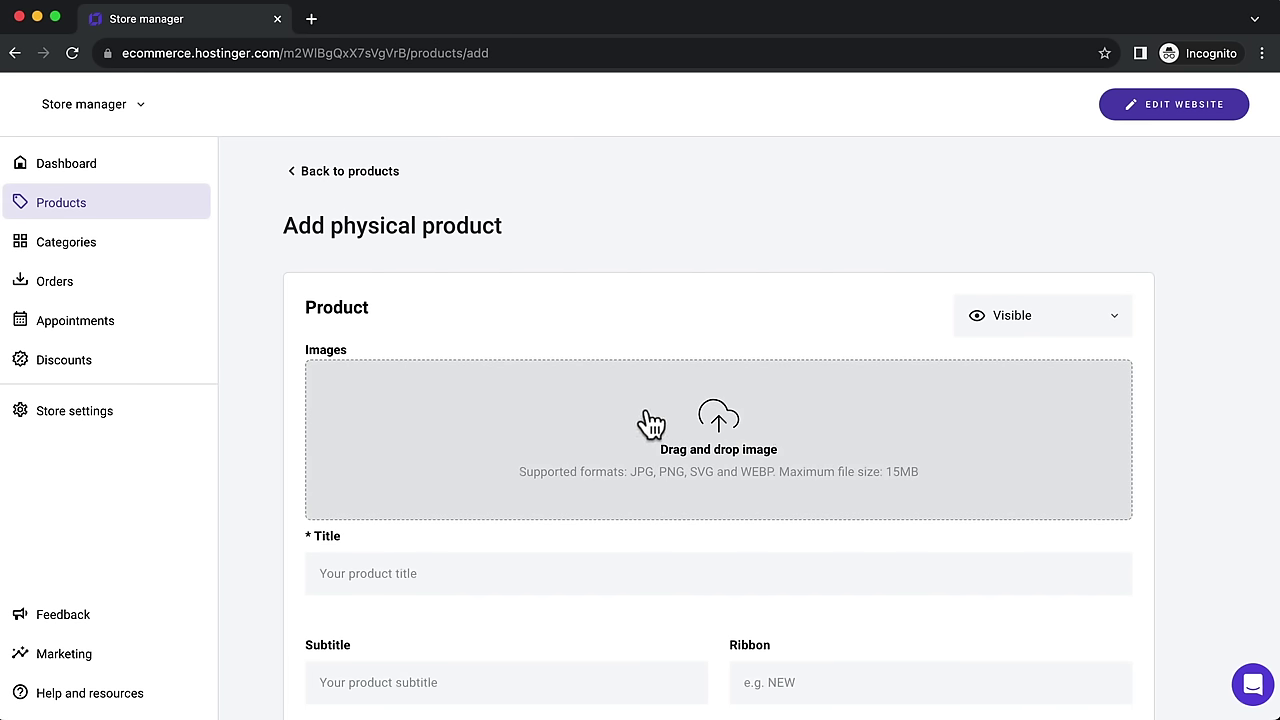
Step: Upload the five product images 1.jpeg to 5.jpeg from the Variable Product folder
{"action": "left_click", "coordinate": [650, 424]}
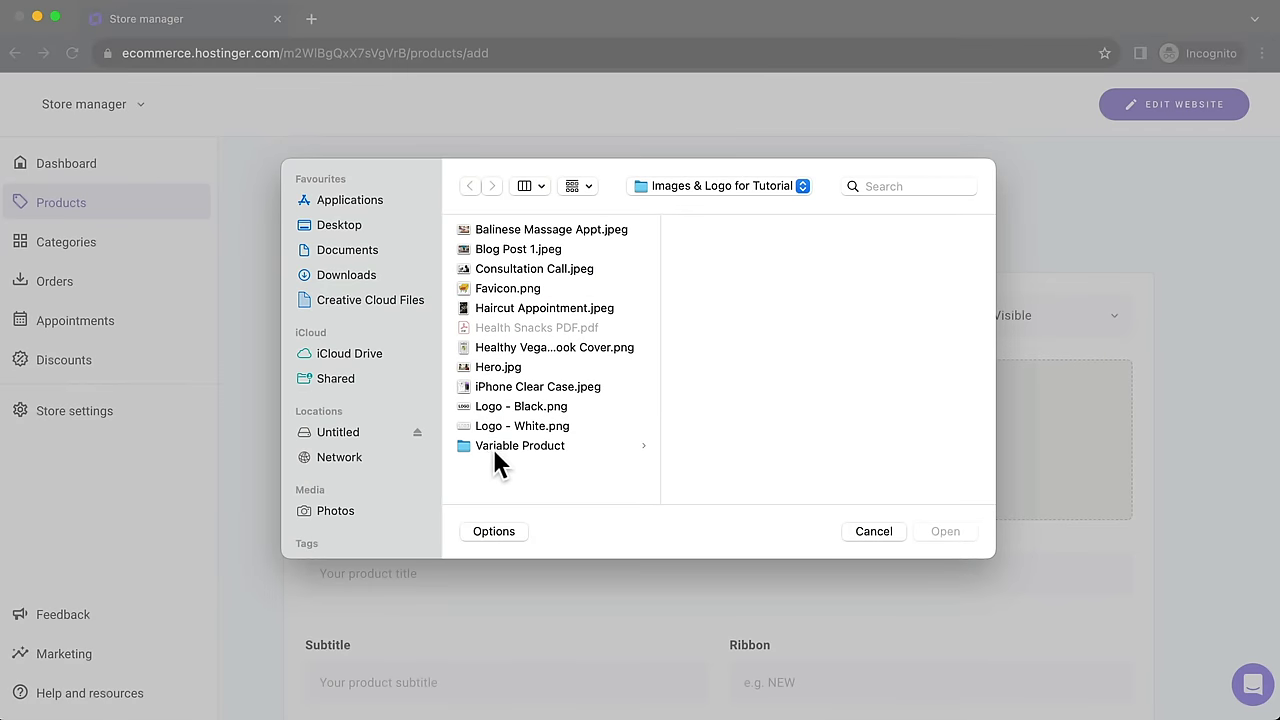
{"action": "left_click", "coordinate": [492, 445]}
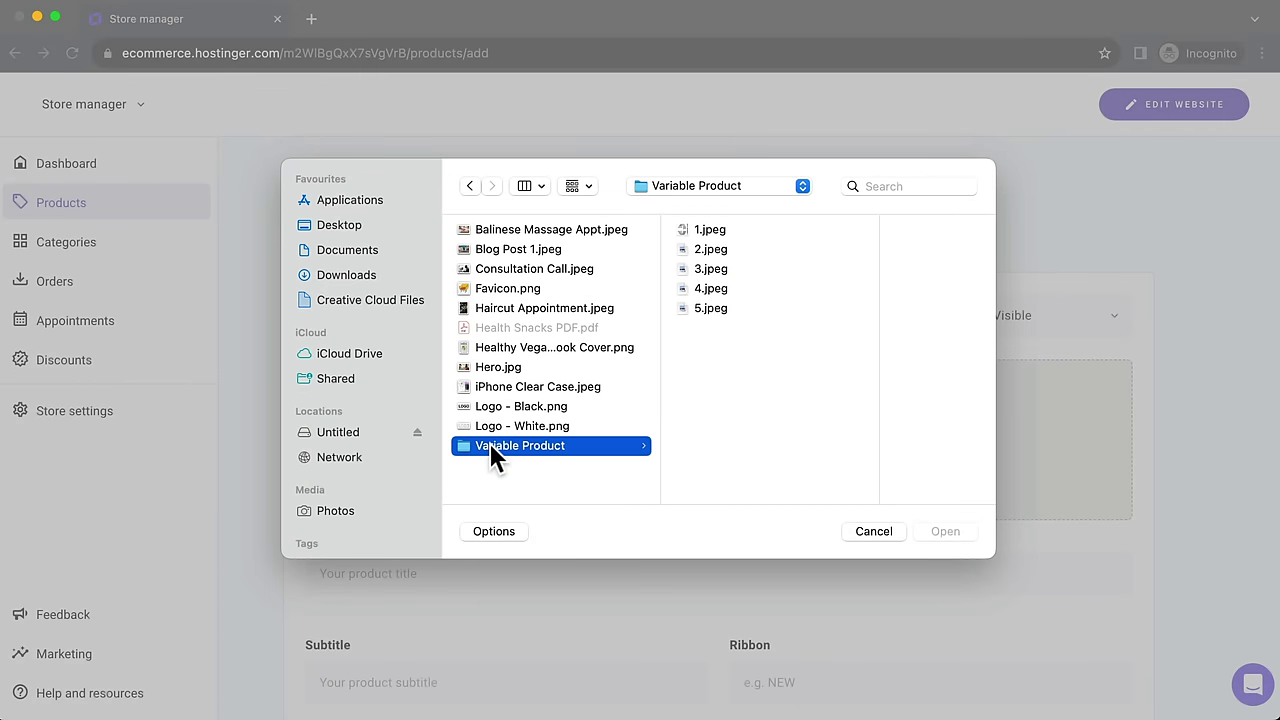
{"action": "left_click_drag", "start_coordinate": [759, 345], "coordinate": [700, 229]}
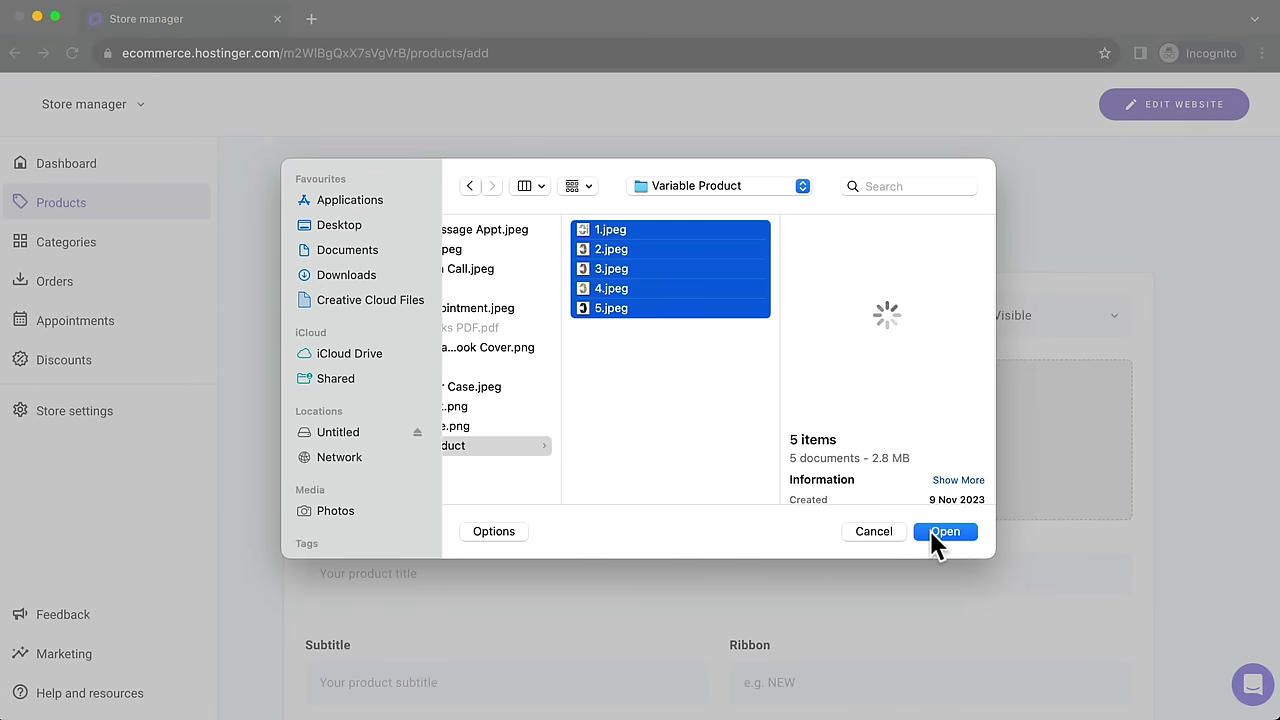
{"action": "left_click", "coordinate": [941, 531]}
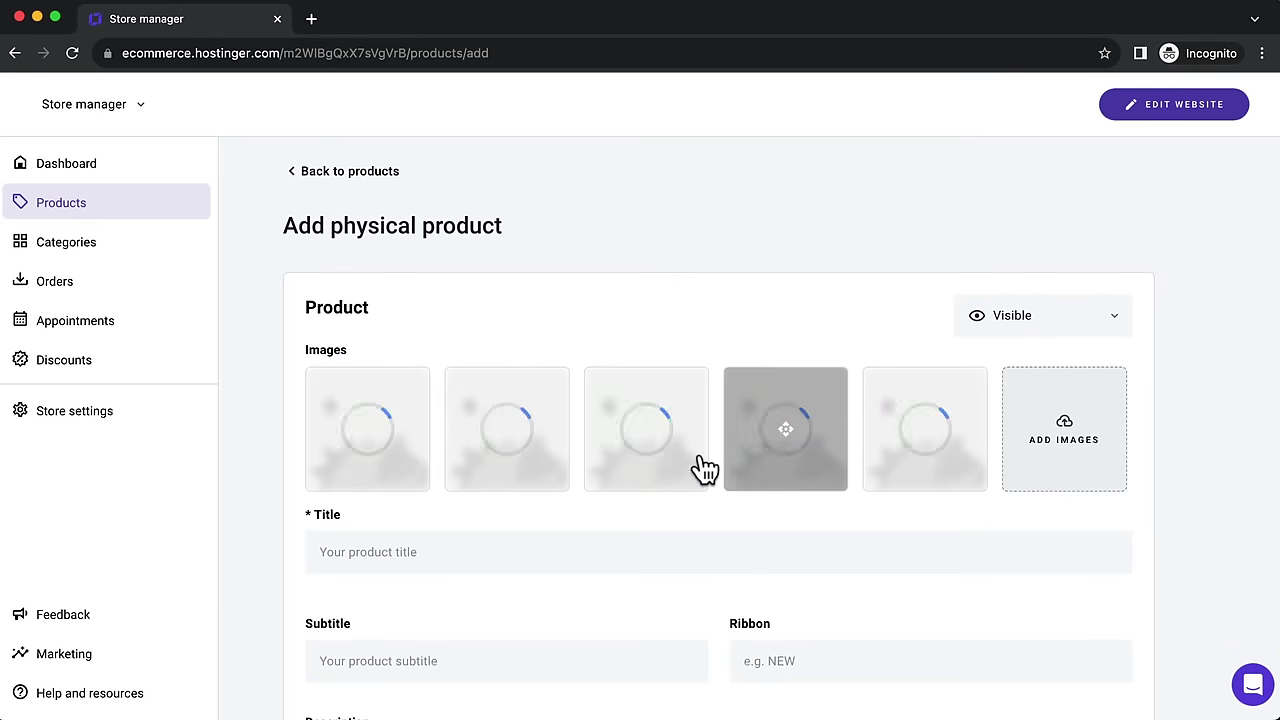
Step: Title the product "Aluminium iWatch Straps" and set its ribbon to SALE
{"action": "scroll", "coordinate": [610, 425], "scroll_direction": "down", "scroll_amount": 2}
{"action": "left_click", "coordinate": [395, 421]}
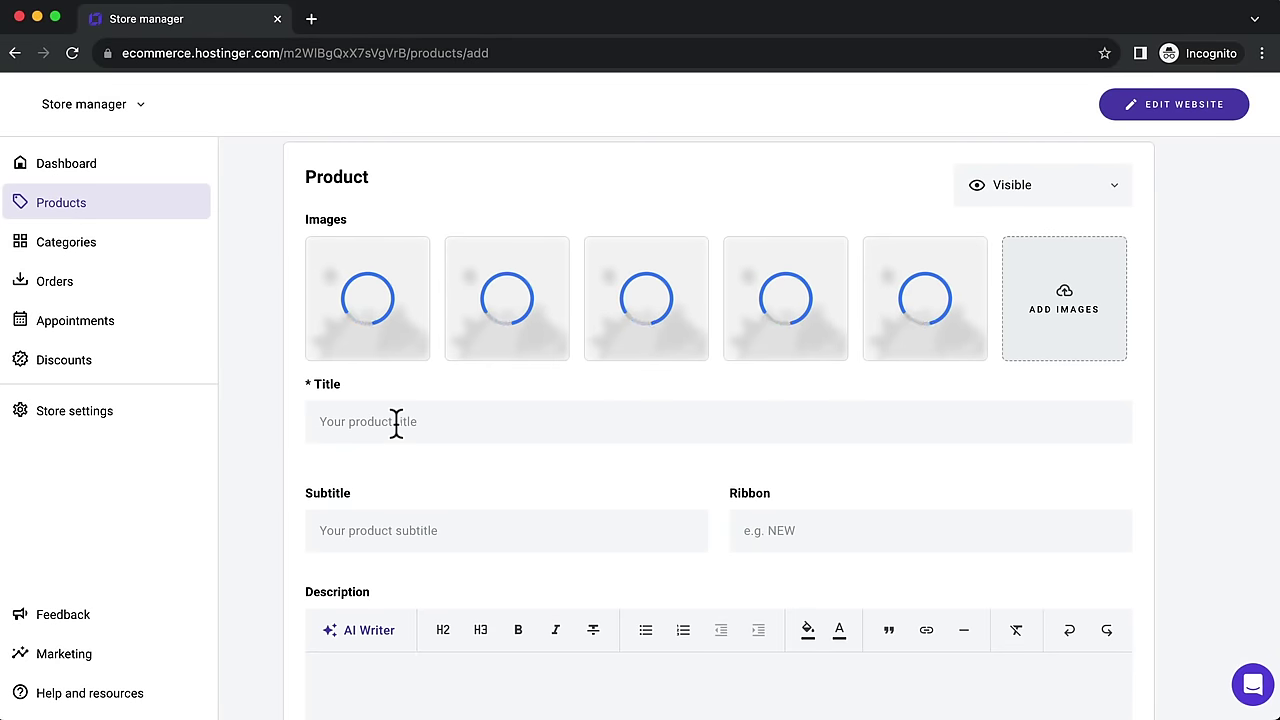
{"action": "type", "text": "Alumin"}
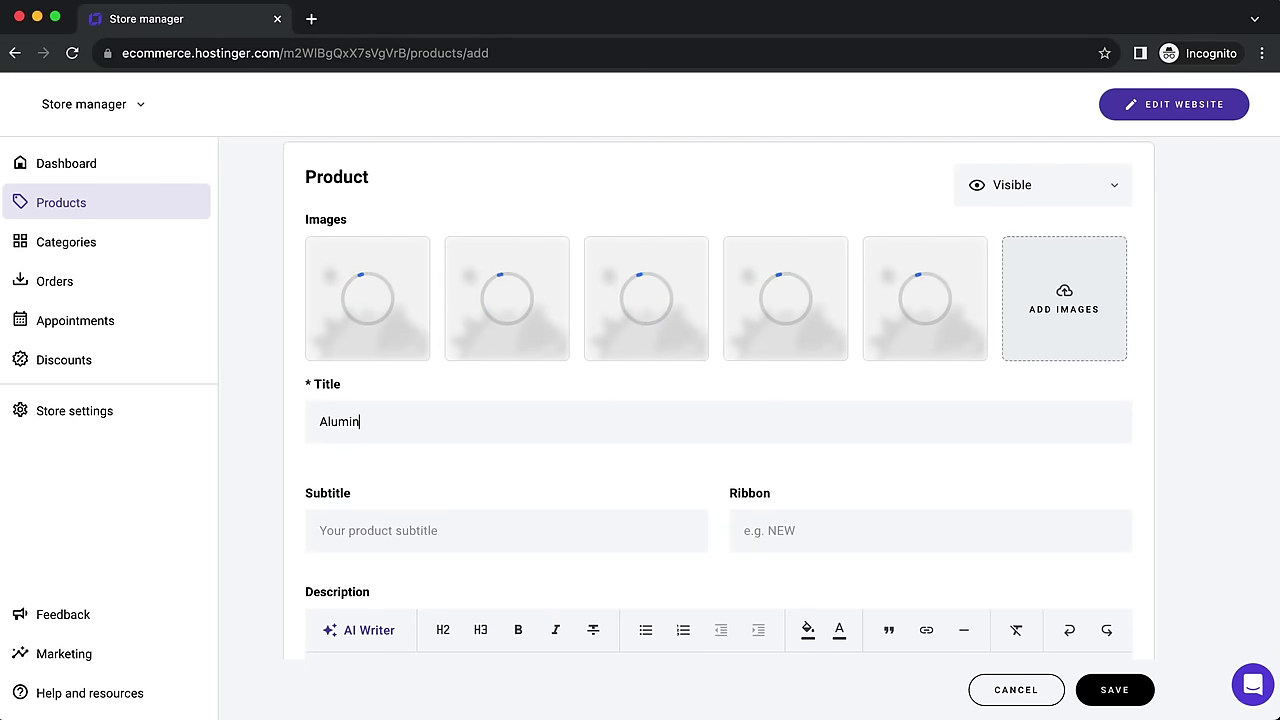
{"action": "type", "text": "ium iWatch Straps"}
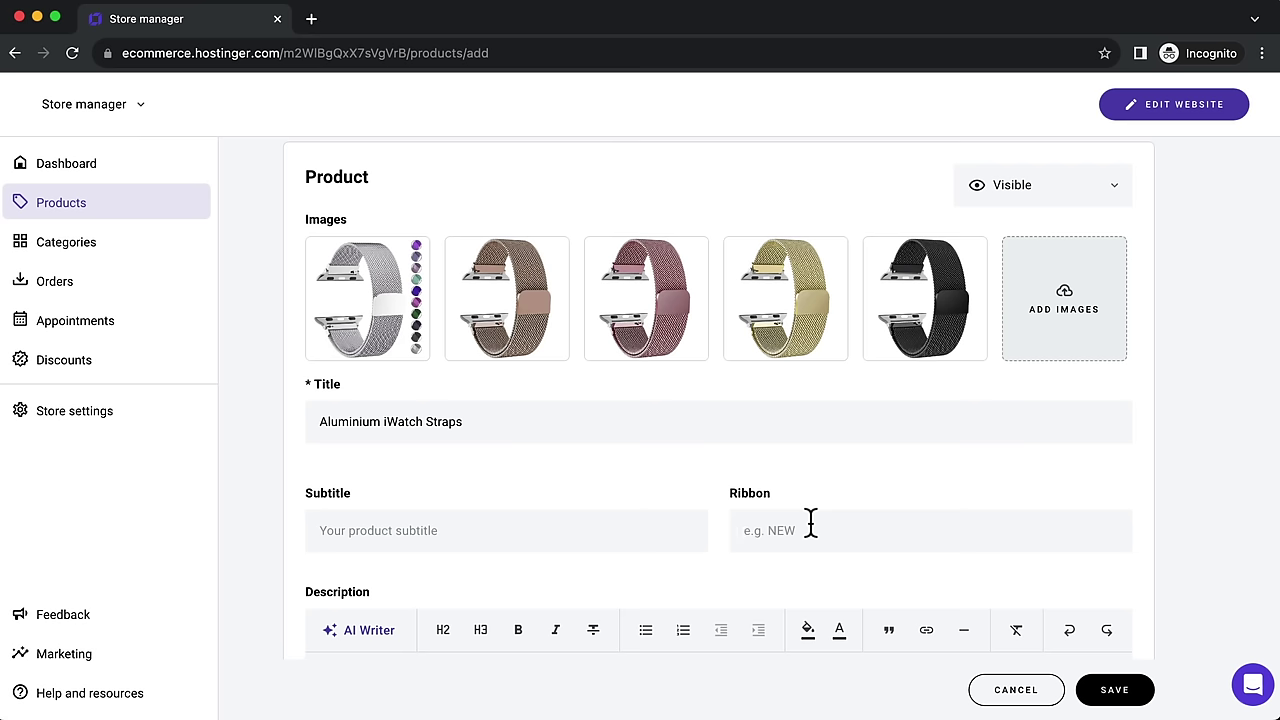
{"action": "type", "text": "SALE"}
Step: Leave the description and pricing empty, and start a new product option named Color
{"action": "scroll", "coordinate": [806, 521], "scroll_direction": "down", "scroll_amount": 3}
{"action": "left_click", "coordinate": [520, 526]}
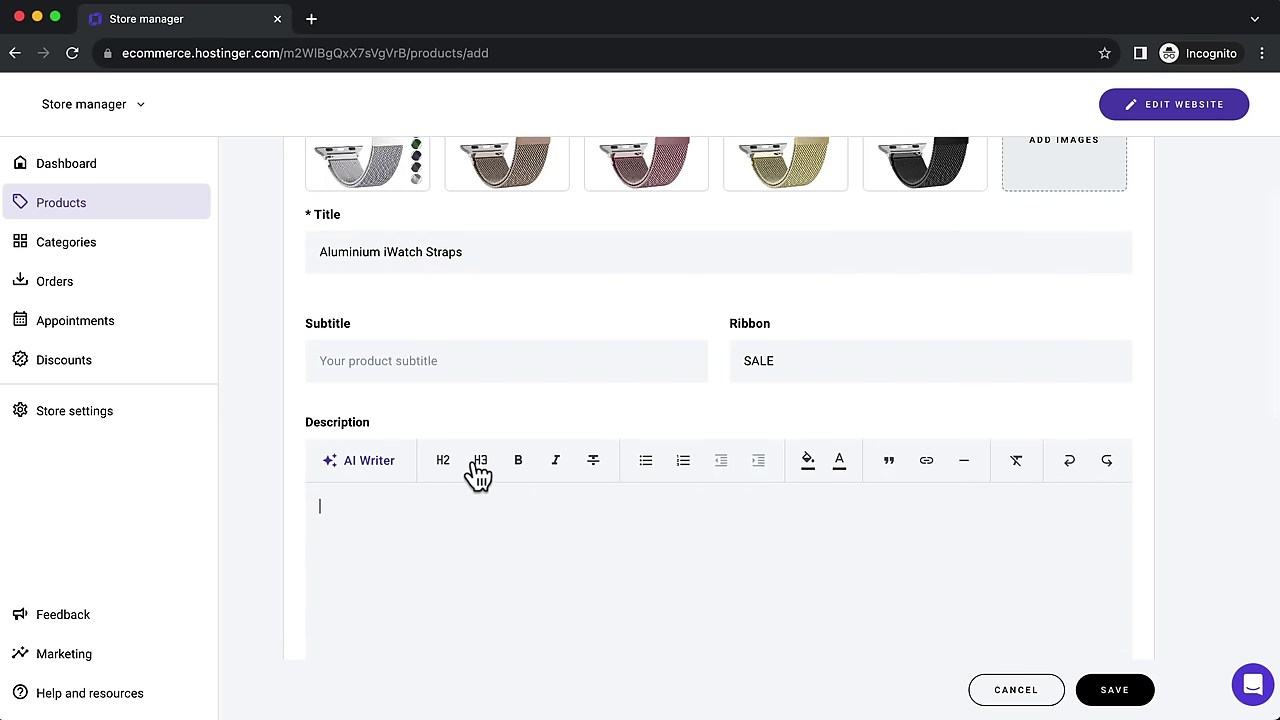
{"action": "scroll", "coordinate": [546, 471], "scroll_direction": "down", "scroll_amount": 4}
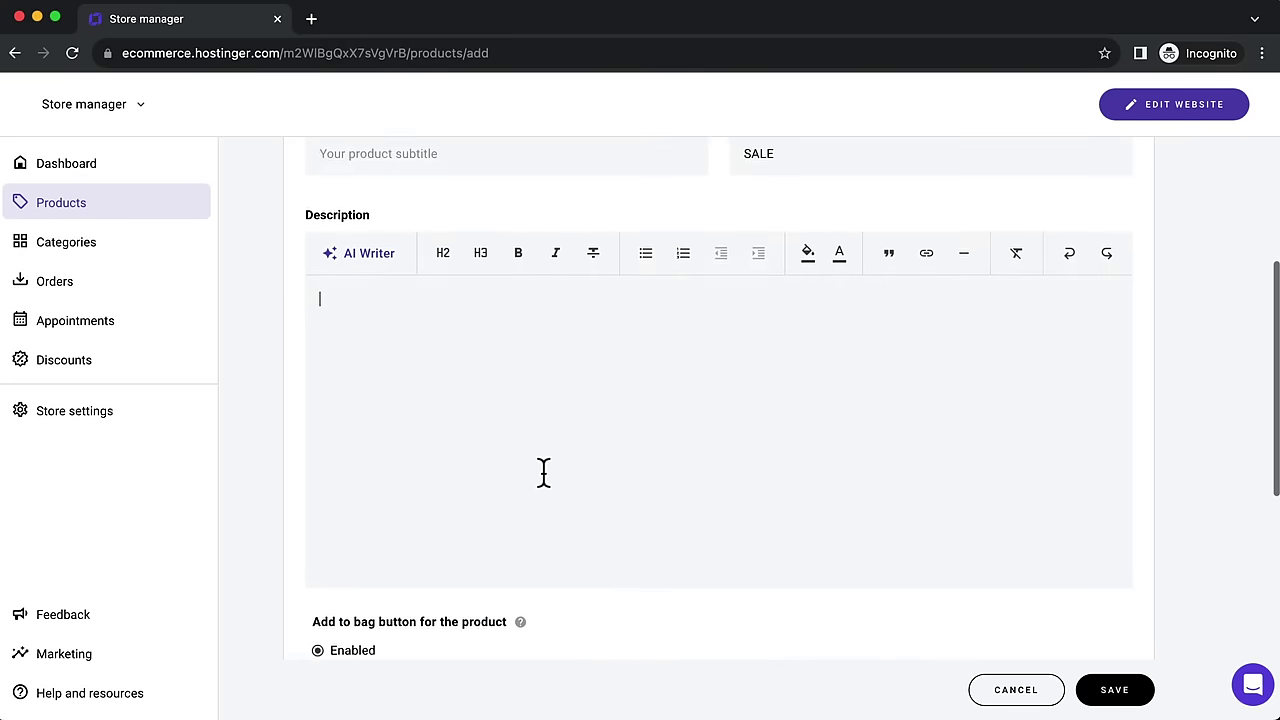
{"action": "scroll", "coordinate": [543, 472], "scroll_direction": "down", "scroll_amount": 5}
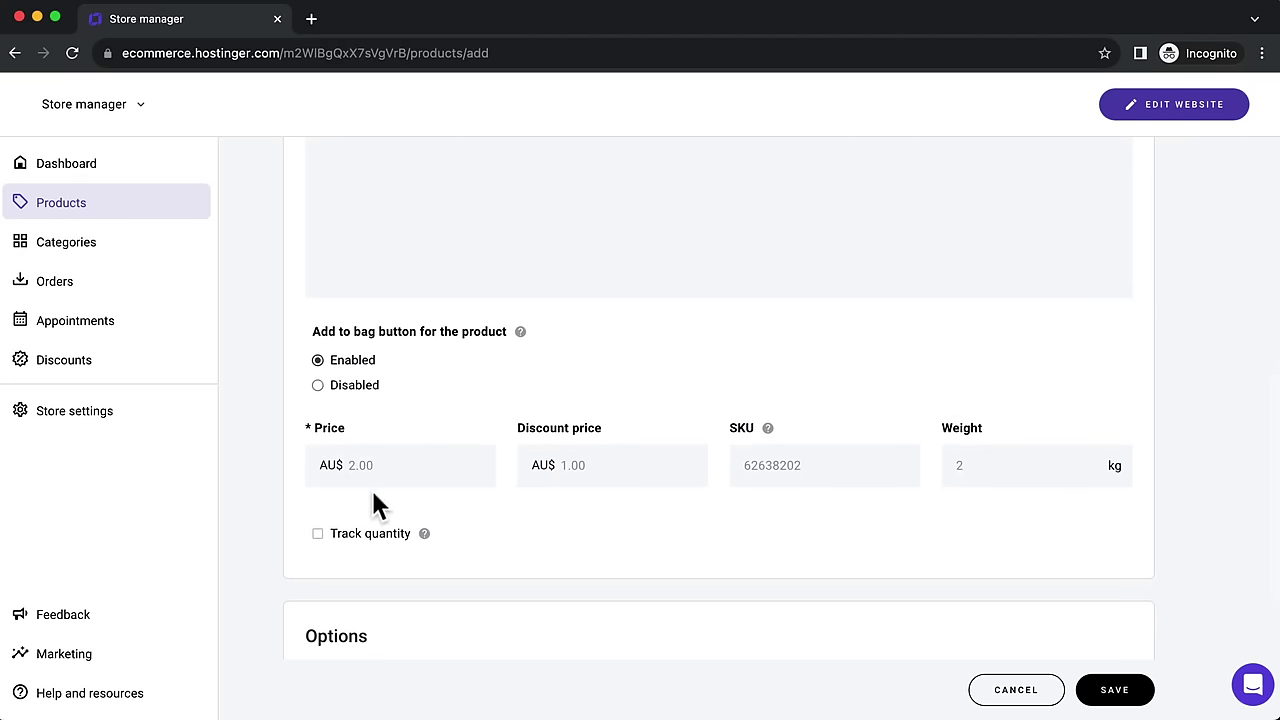
{"action": "scroll", "coordinate": [380, 490], "scroll_direction": "down", "scroll_amount": 3}
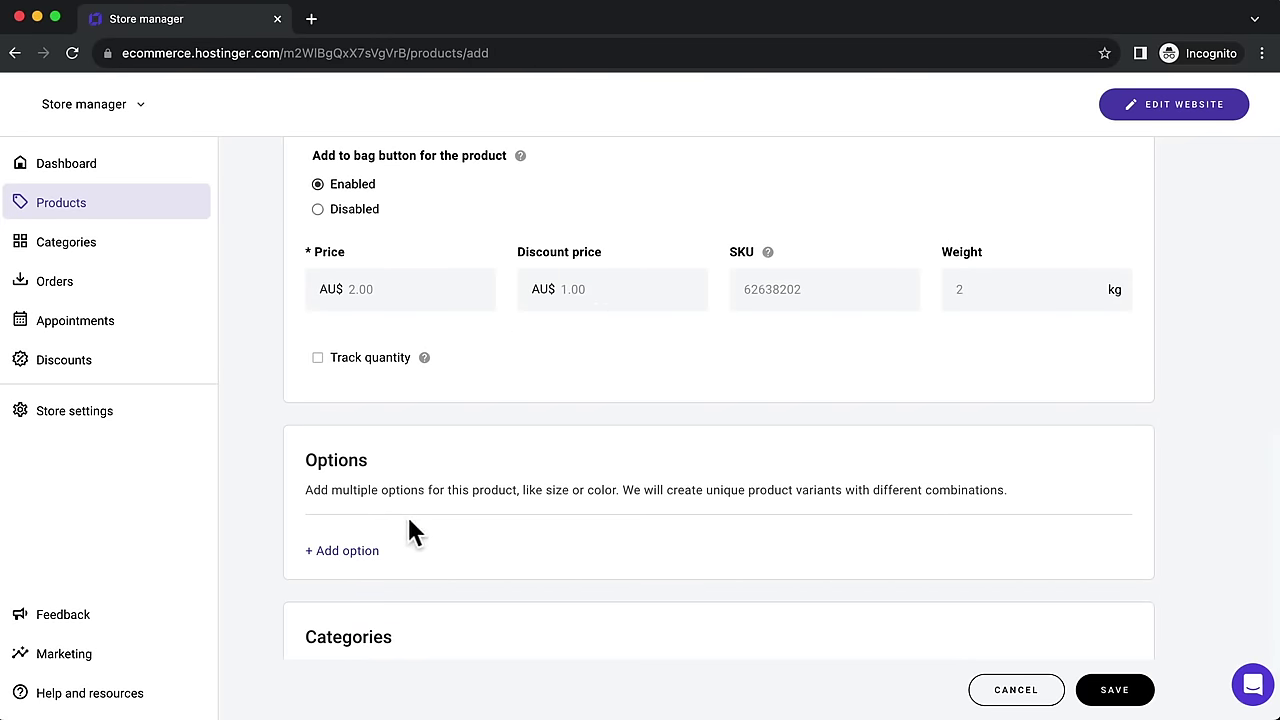
{"action": "left_click_drag", "start_coordinate": [306, 489], "coordinate": [523, 477]}
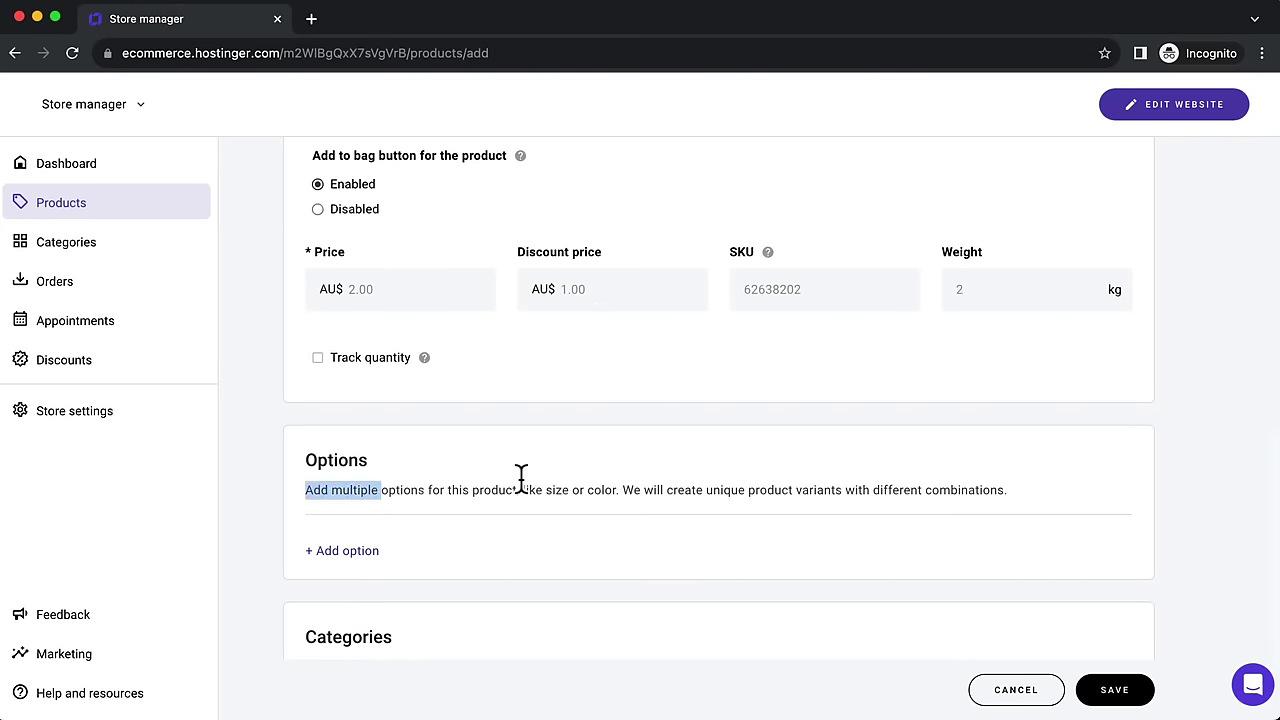
{"action": "triple_click", "coordinate": [1044, 490]}
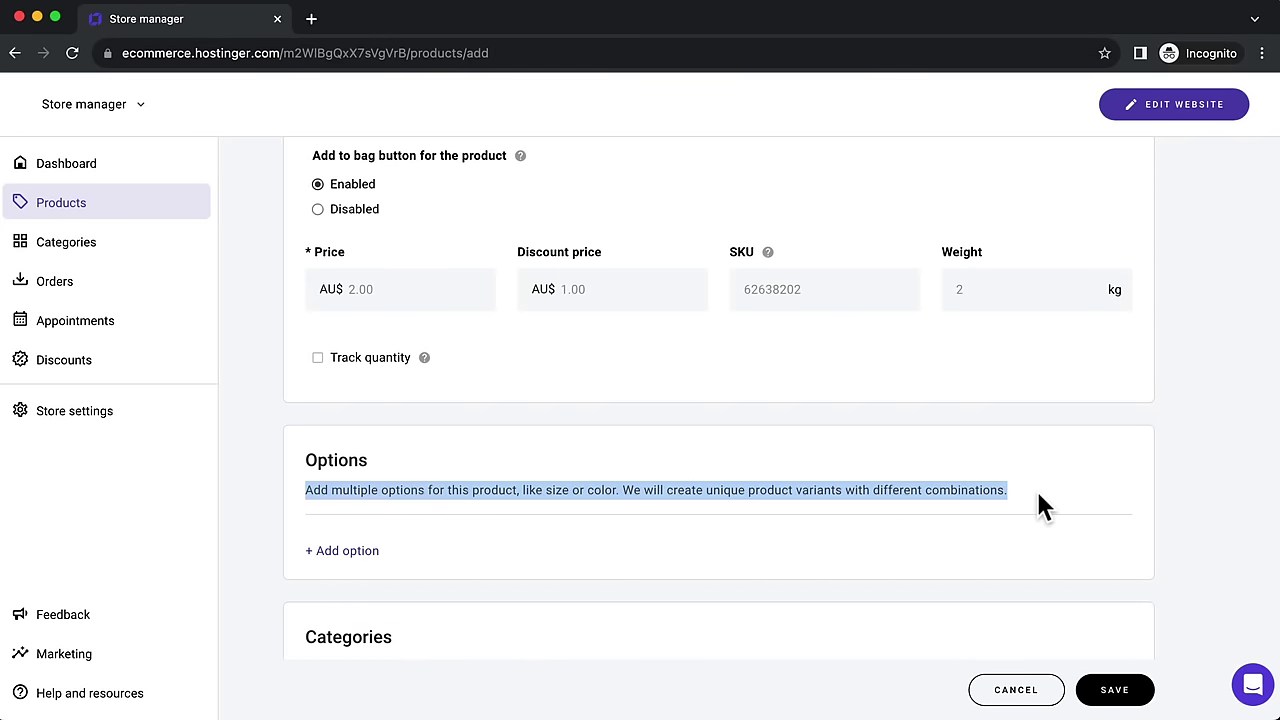
{"action": "left_click", "coordinate": [360, 553]}
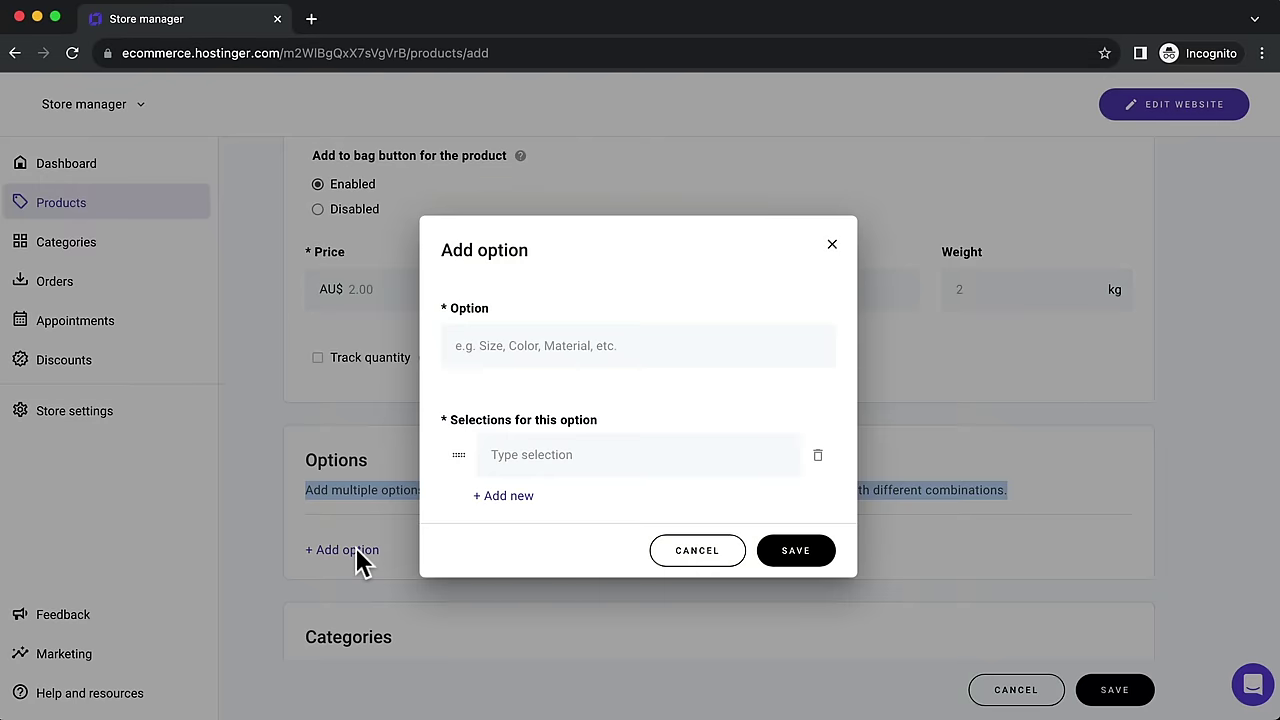
{"action": "left_click", "coordinate": [579, 350]}
{"action": "type", "text": "Color"}
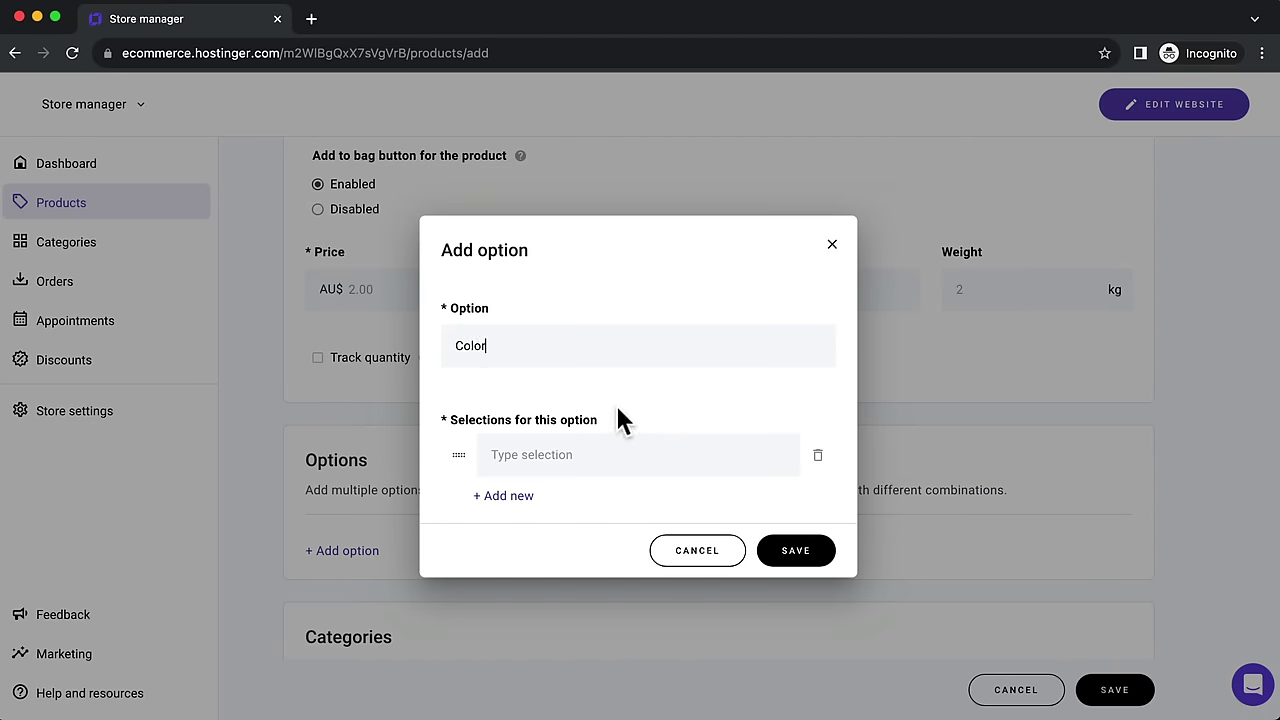
Step: Give the Color option the selections Silver, Pink, Gold, Rose Gold and Black, and save the option
{"action": "left_click", "coordinate": [578, 452]}
{"action": "type", "text": "Silver"}
{"action": "left_click", "coordinate": [520, 496]}
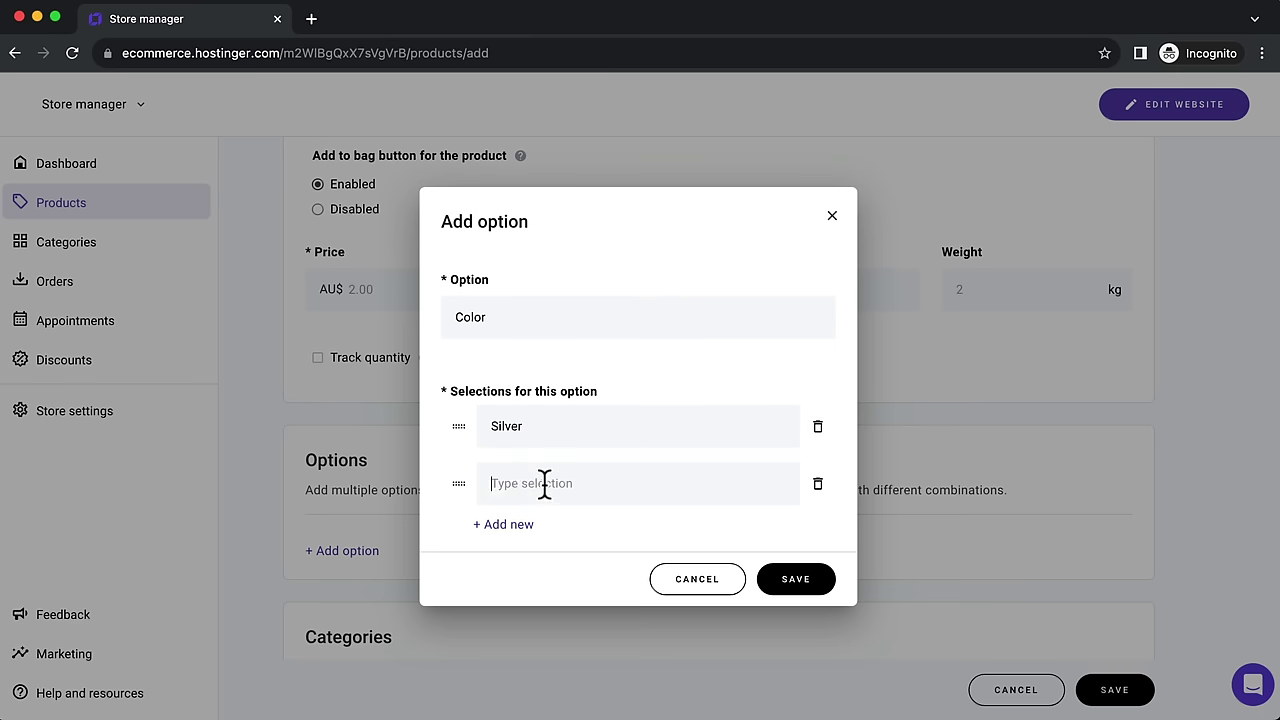
{"action": "type", "text": "Pink"}
{"action": "left_click", "coordinate": [522, 524]}
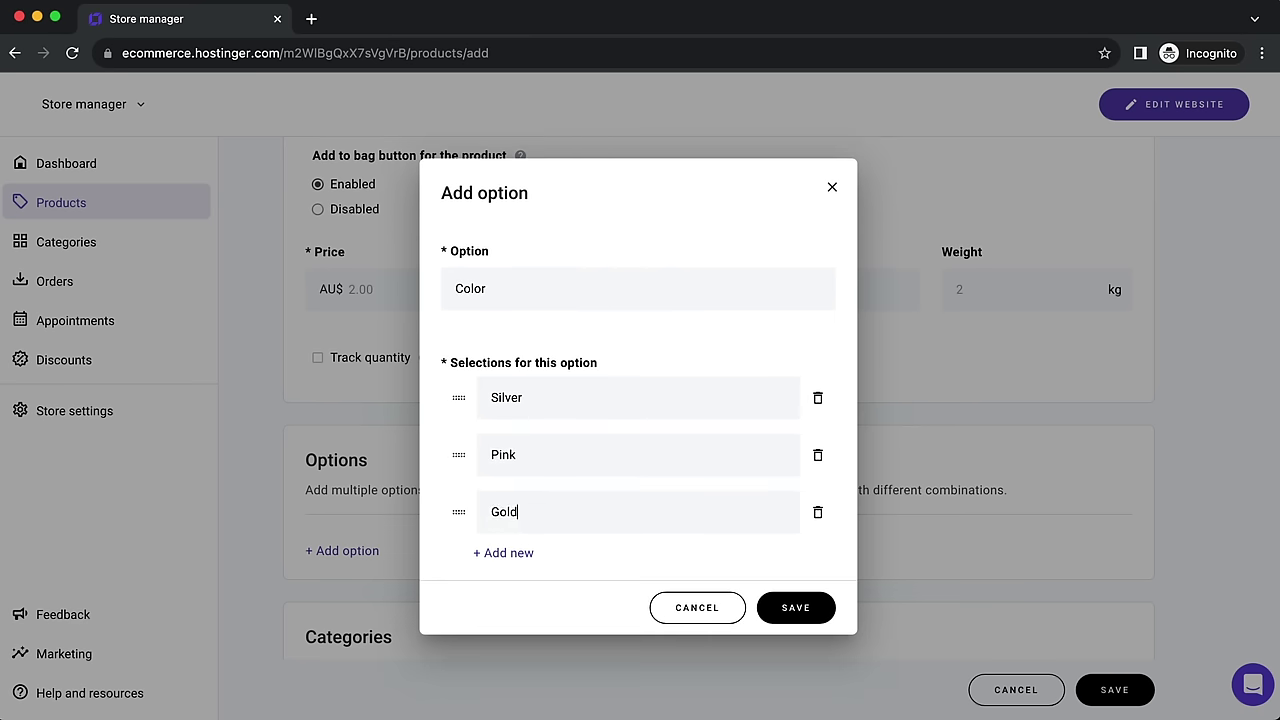
{"action": "left_click", "coordinate": [522, 540]}
{"action": "type", "text": "Rose Gold"}
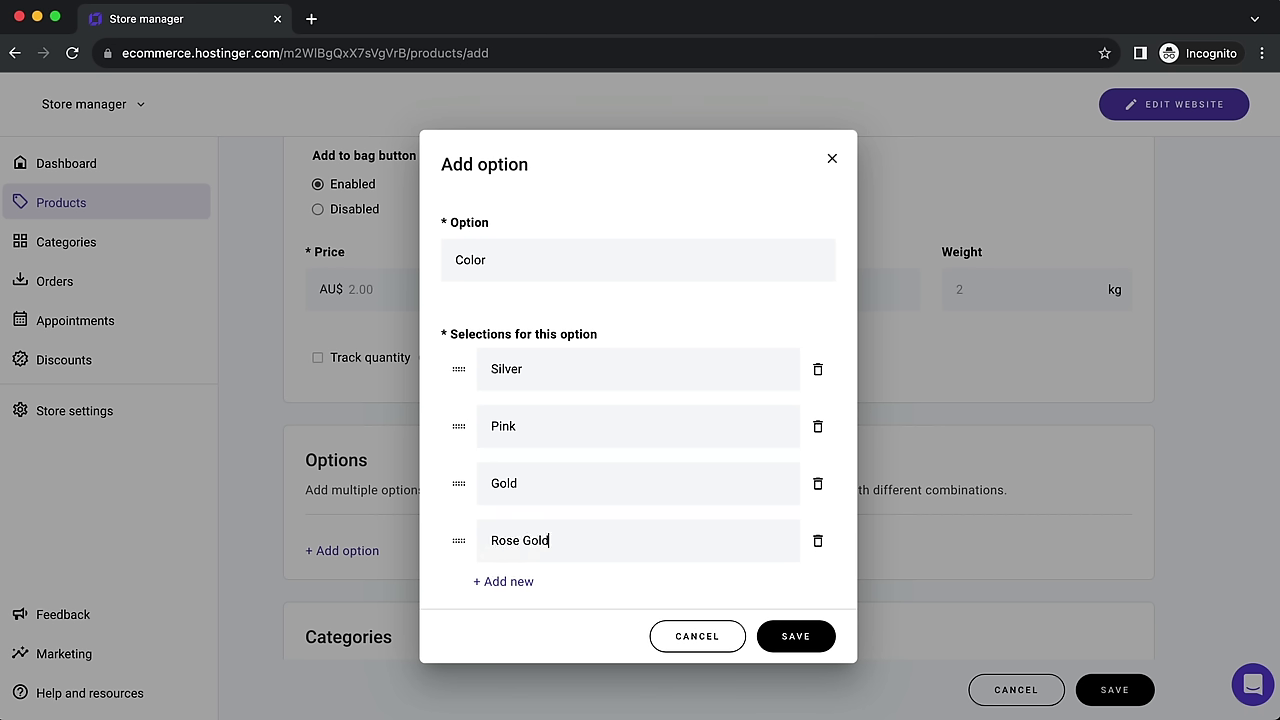
{"action": "left_click", "coordinate": [508, 581]}
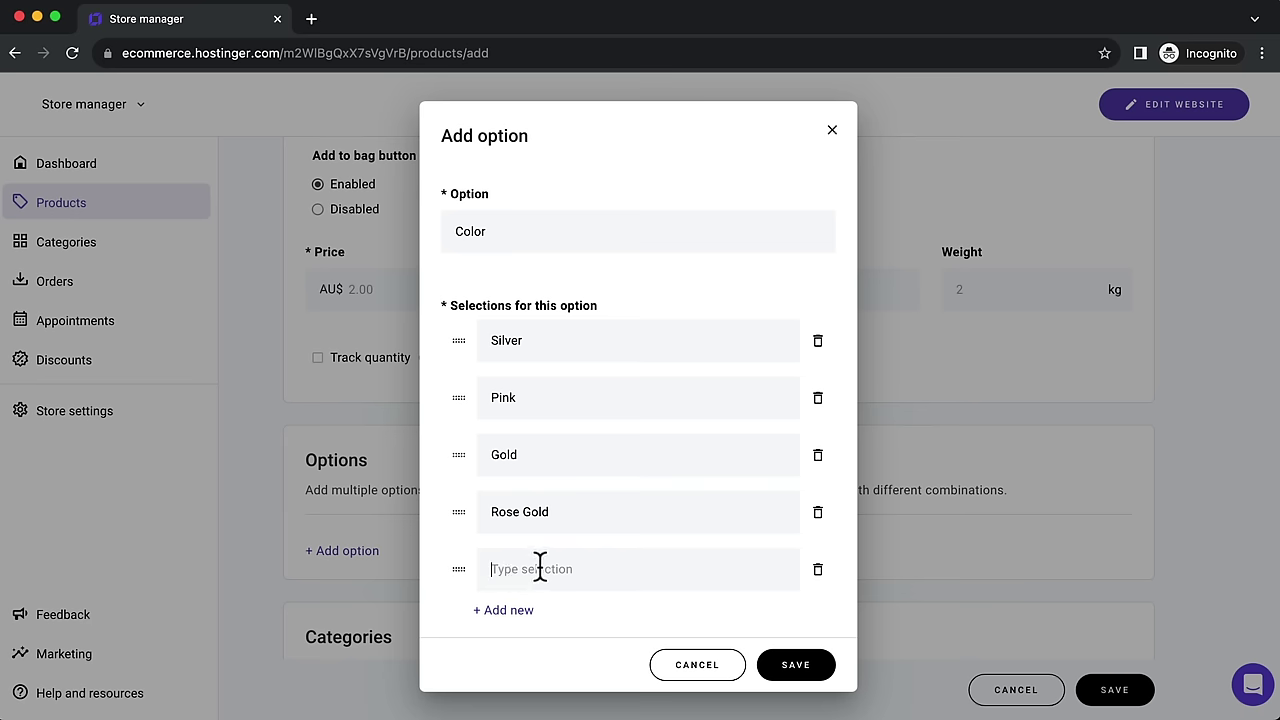
{"action": "type", "text": "Black"}
{"action": "left_click", "coordinate": [789, 668]}
Step: Review the strap images at the start of the product form and the variant summary in the Options section
{"action": "scroll", "coordinate": [833, 550], "scroll_direction": "up", "scroll_amount": 10}
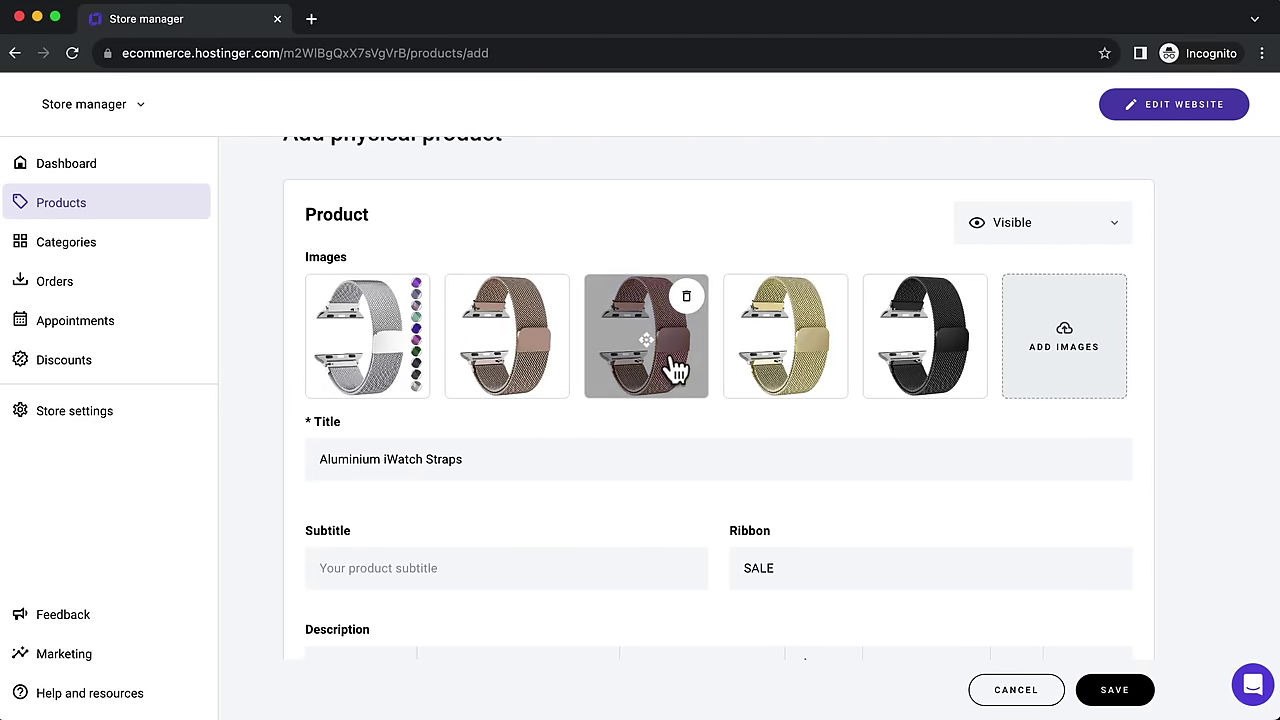
{"action": "scroll", "coordinate": [910, 360], "scroll_direction": "down", "scroll_amount": 10}
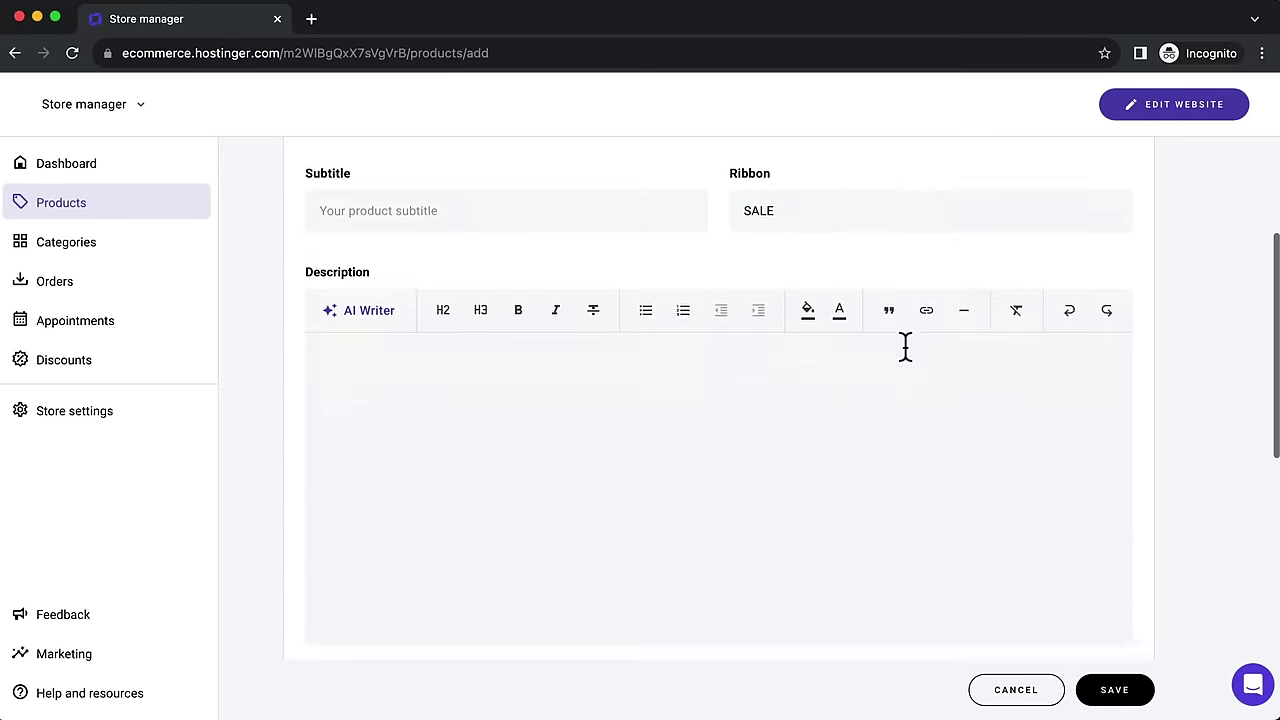
{"action": "scroll", "coordinate": [908, 360], "scroll_direction": "down", "scroll_amount": 1}
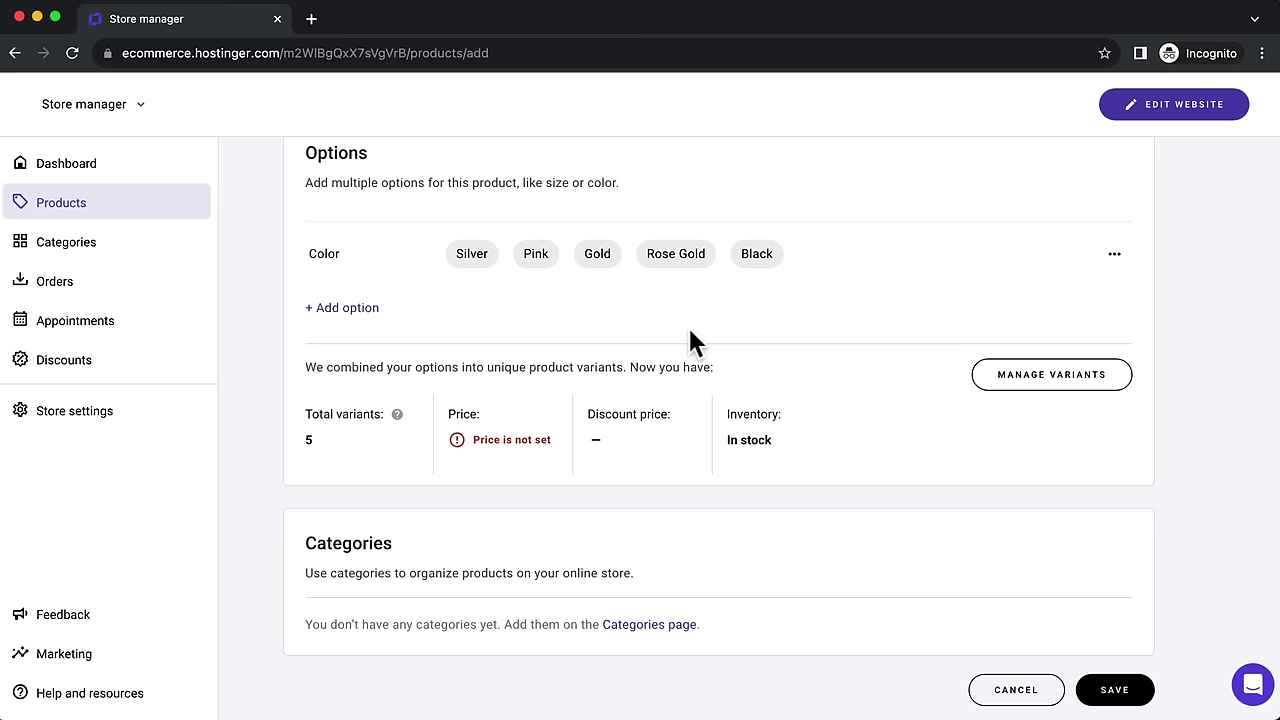
Step: Assign the matching strap image to each of the Silver, Pink, Gold, Rose Gold and Black variants
{"action": "left_click", "coordinate": [1058, 378]}
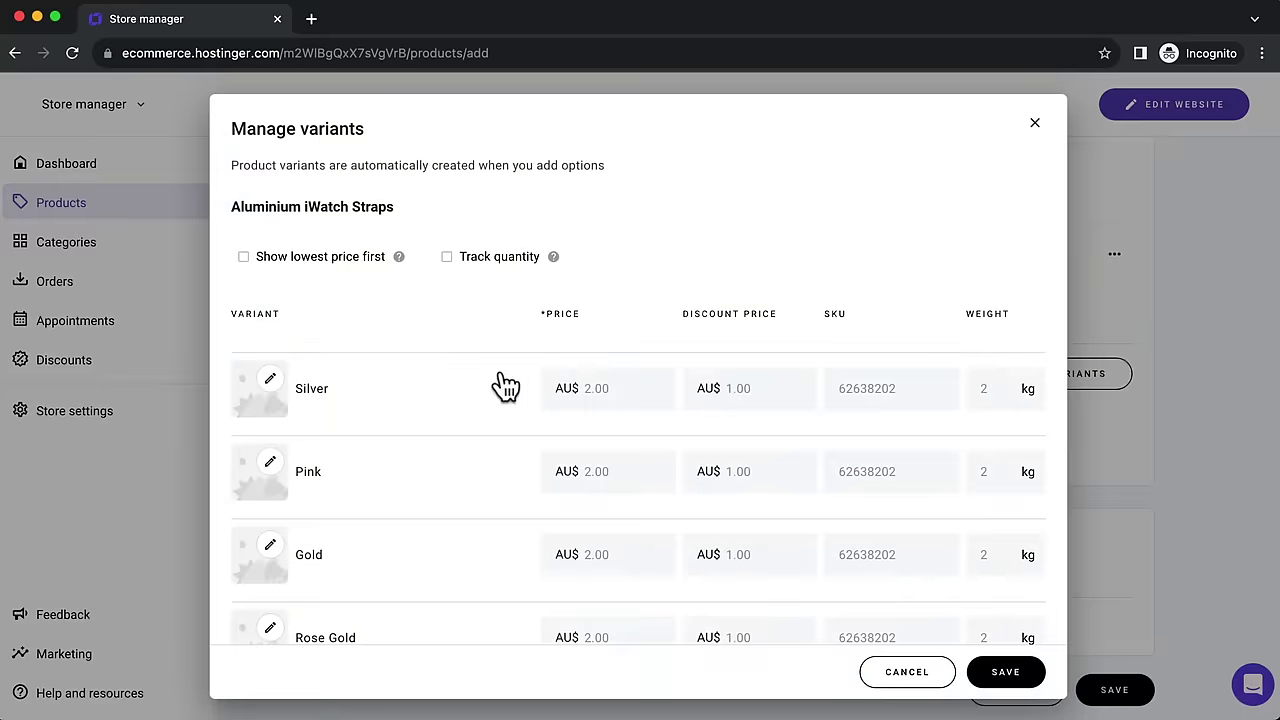
{"action": "left_click", "coordinate": [271, 380]}
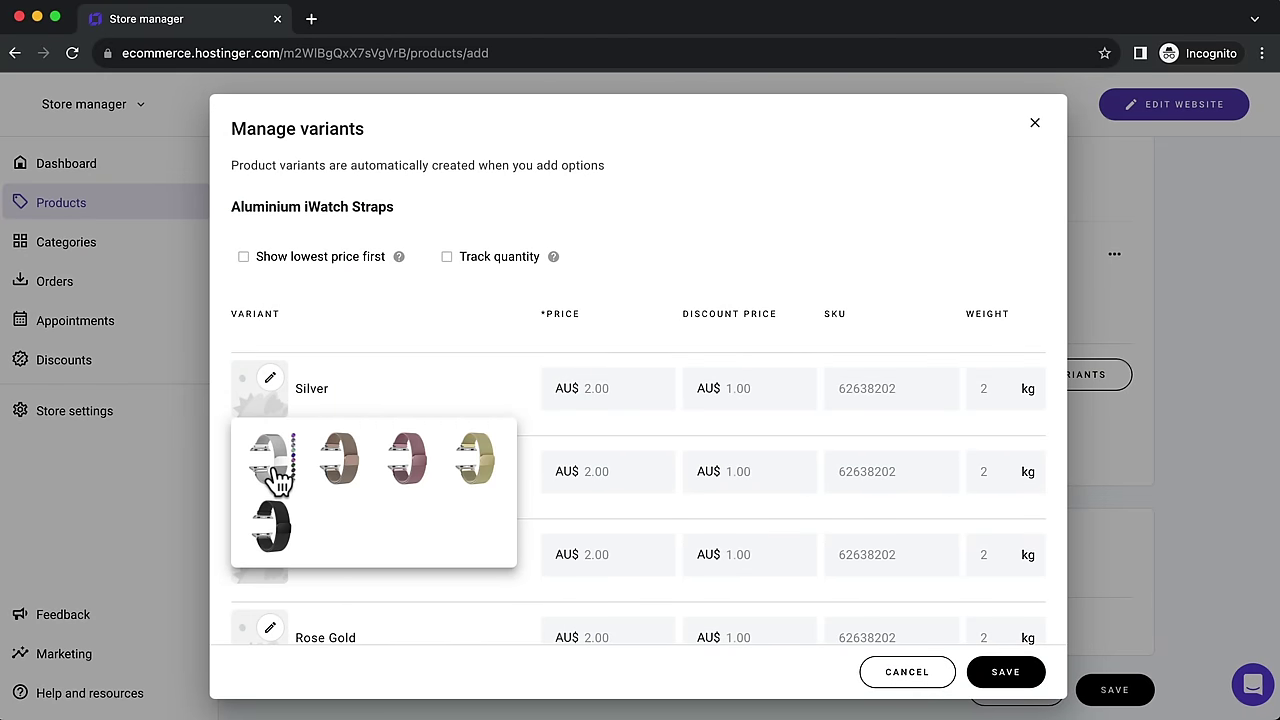
{"action": "left_click", "coordinate": [271, 452]}
{"action": "left_click", "coordinate": [271, 463]}
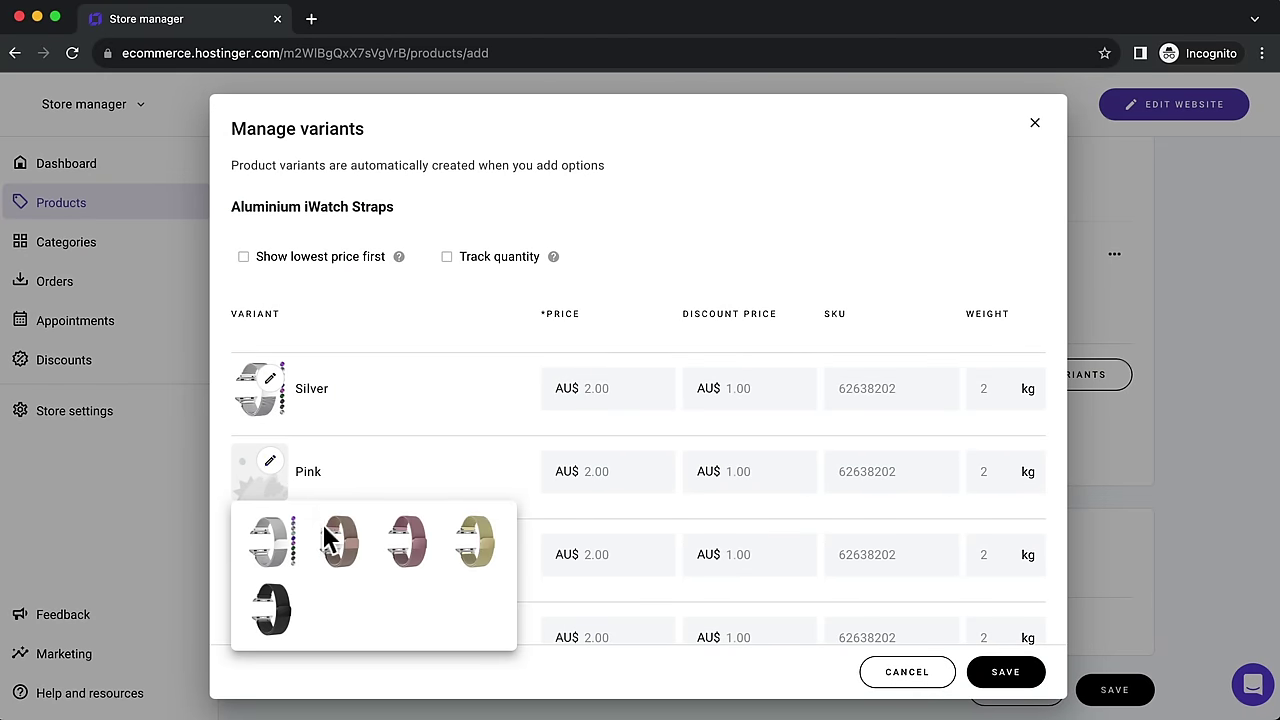
{"action": "left_click", "coordinate": [407, 545]}
{"action": "left_click", "coordinate": [271, 546]}
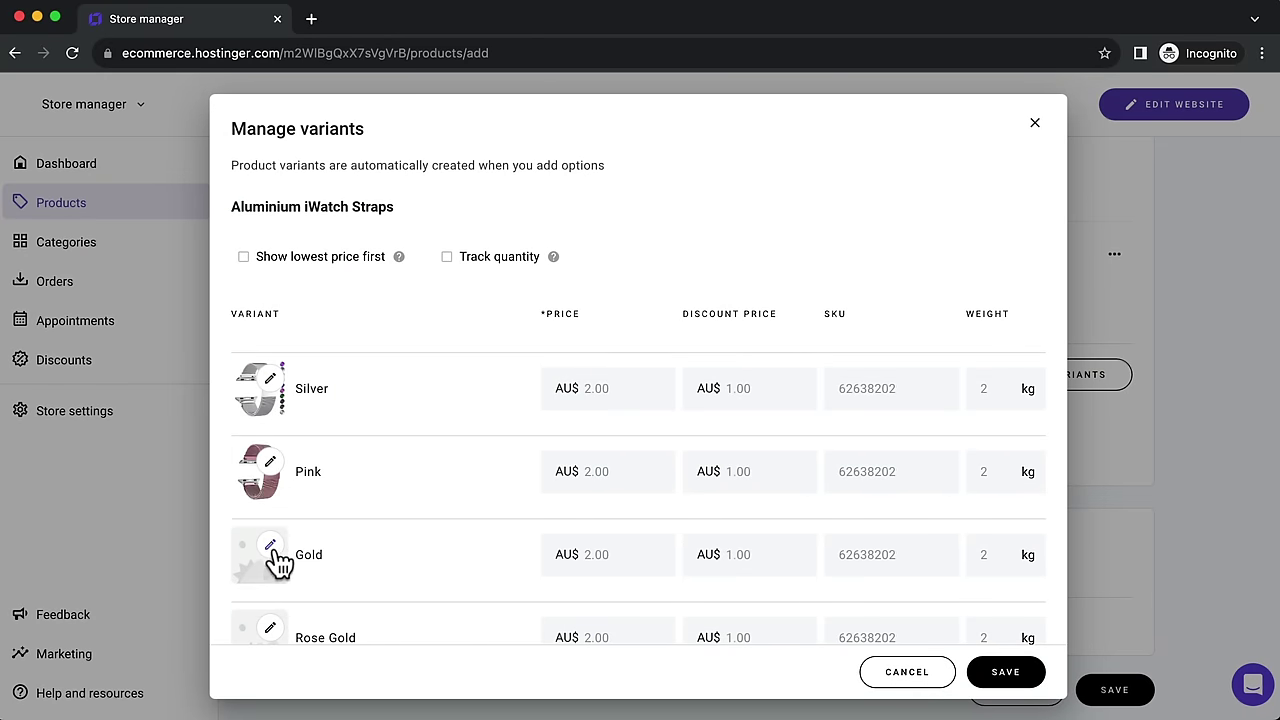
{"action": "left_click", "coordinate": [475, 417]}
{"action": "left_click", "coordinate": [271, 627]}
{"action": "scroll", "coordinate": [290, 603], "scroll_direction": "down", "scroll_amount": 2}
{"action": "left_click", "coordinate": [272, 592]}
{"action": "scroll", "coordinate": [491, 457], "scroll_direction": "up", "scroll_amount": 3}
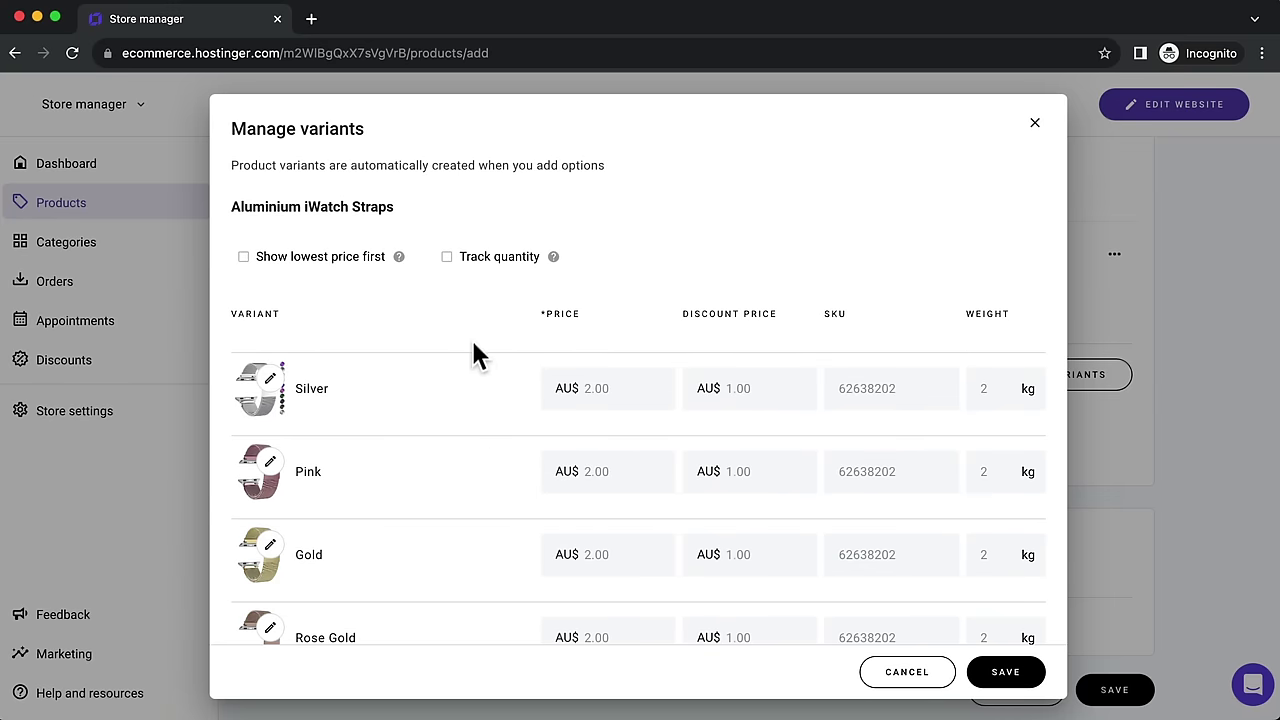
Step: Track variant quantities, set every variant to AU$49 and 0.5 kg, with 20 Gold, 20 Rose Gold and 10 of each other color, and save the product
{"action": "left_click", "coordinate": [446, 257]}
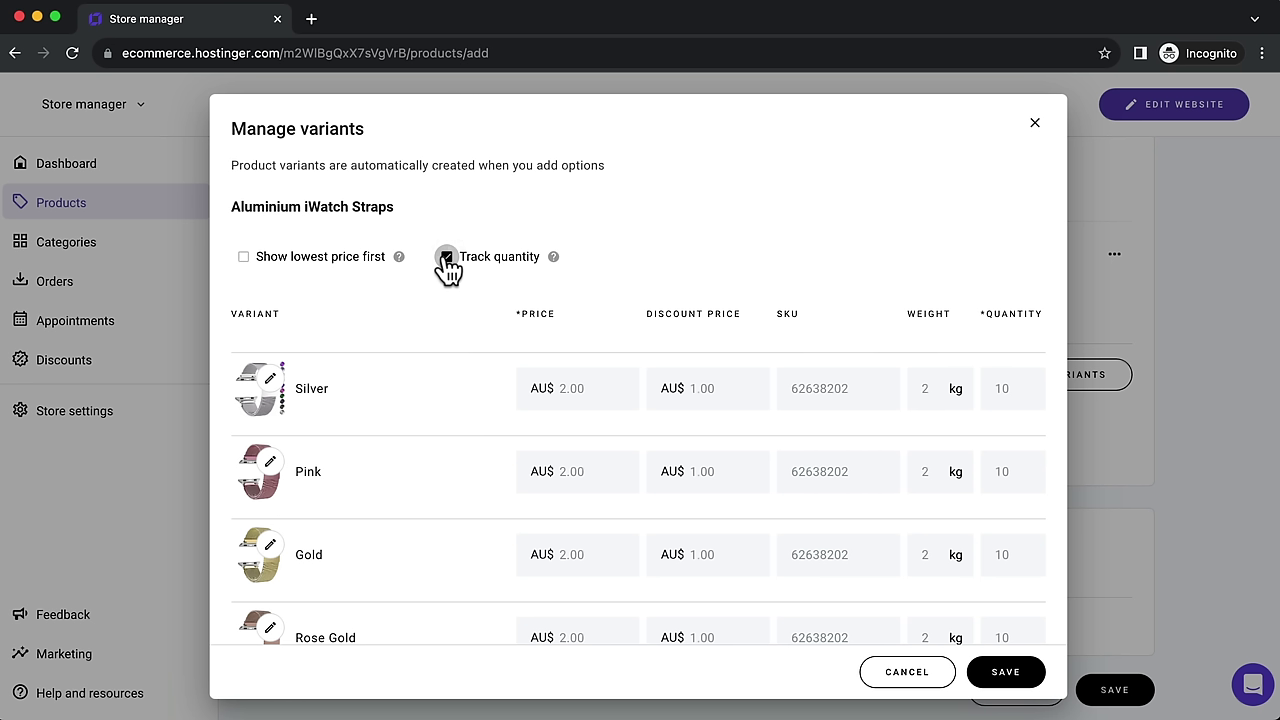
{"action": "left_click", "coordinate": [589, 388]}
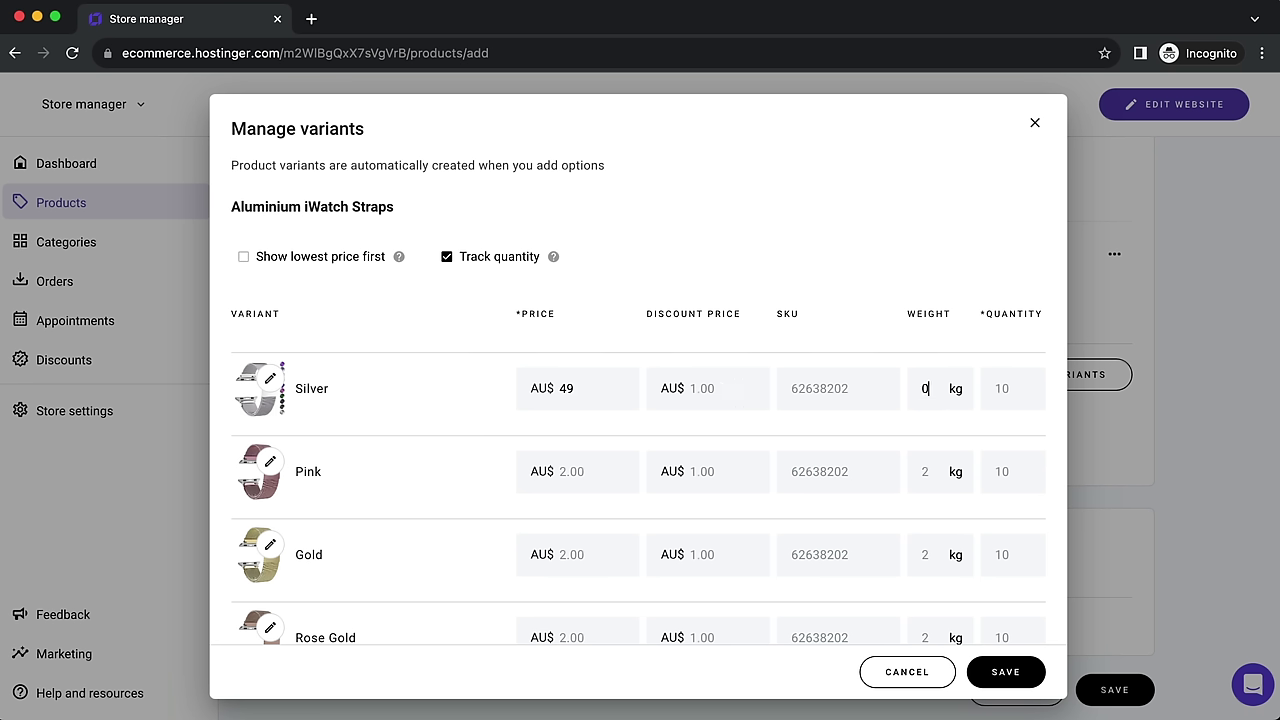
{"action": "left_click", "coordinate": [1004, 388]}
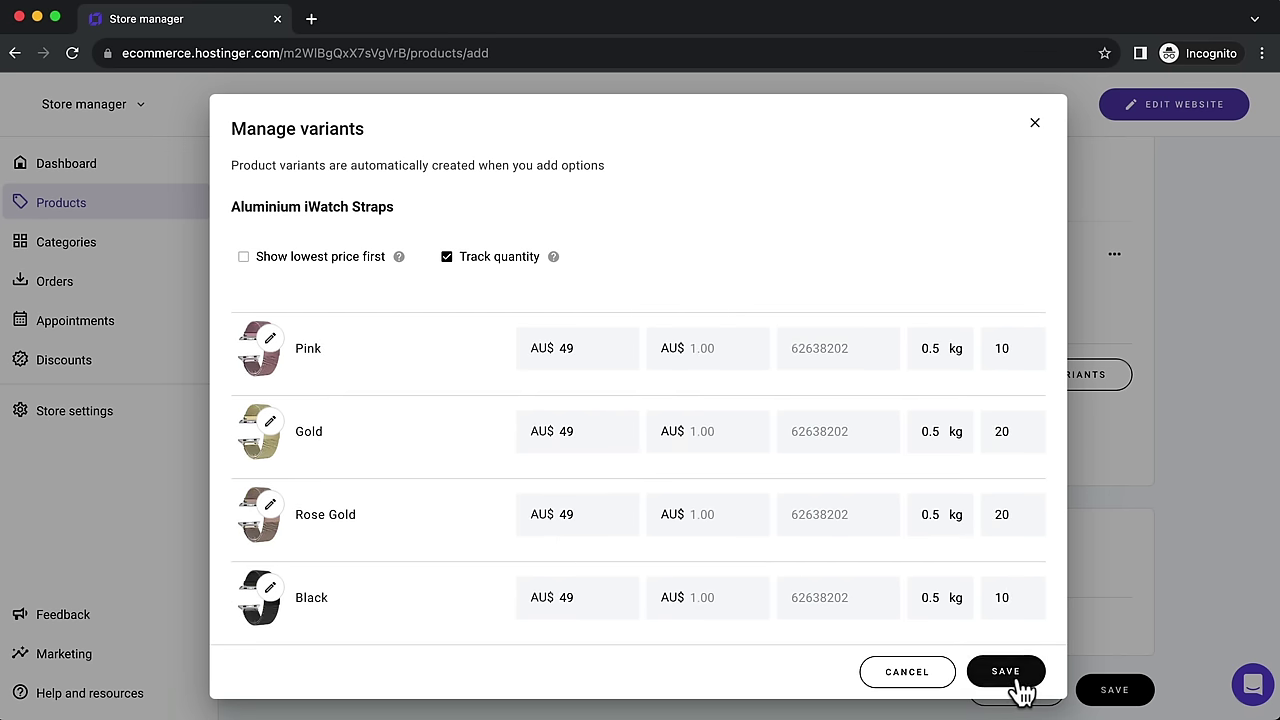
{"action": "left_click", "coordinate": [1023, 690]}
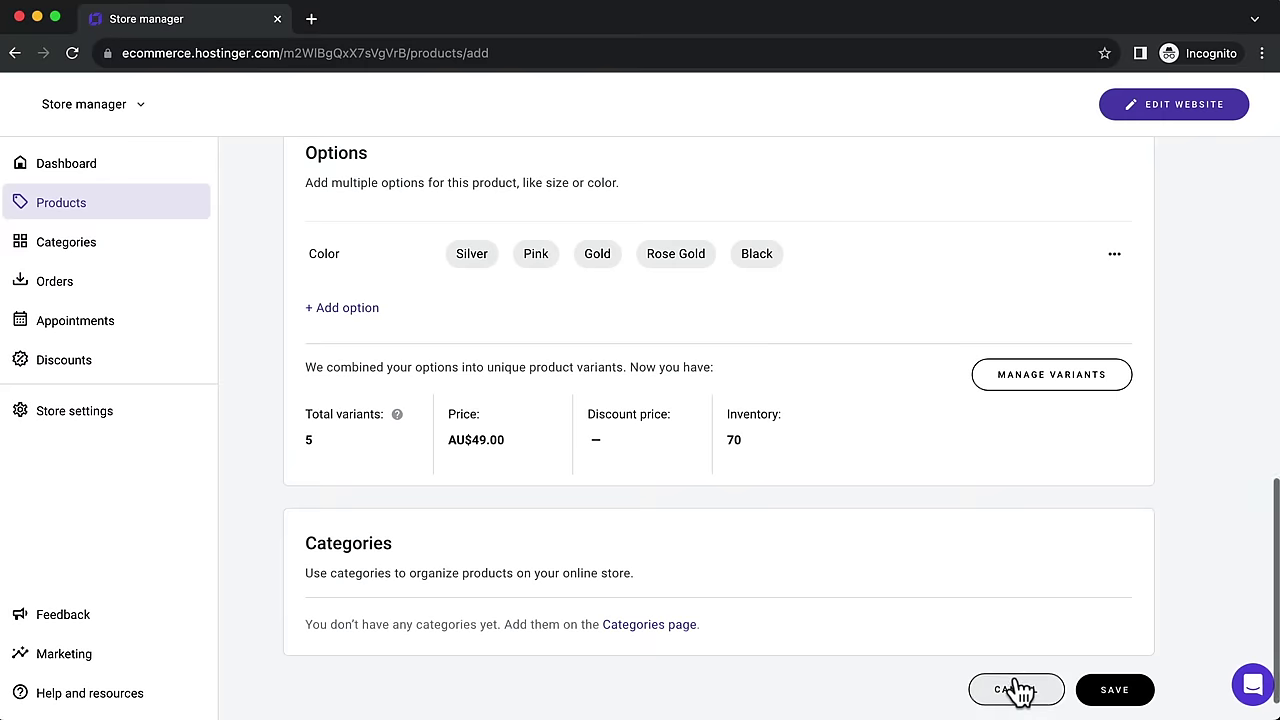
{"action": "left_click", "coordinate": [1112, 690]}
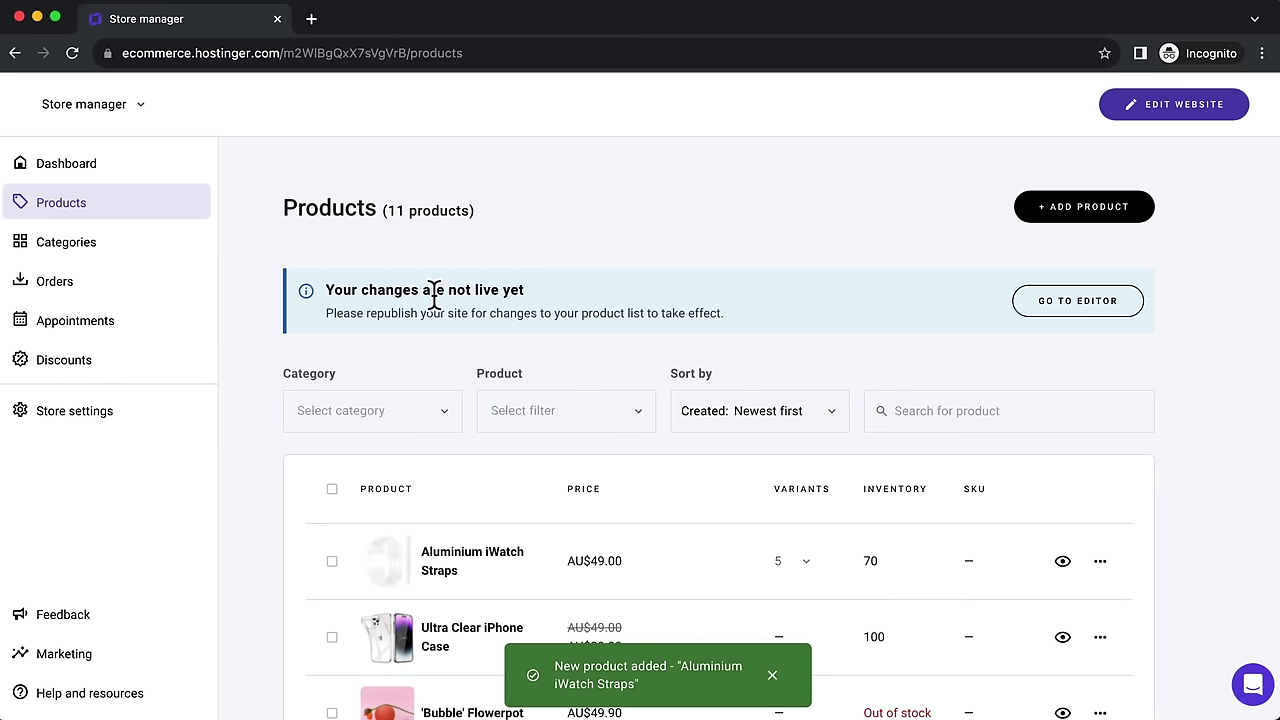
Step: Switch to the website editor and open the Aluminium iWatch Straps page from the shop's All products page
{"action": "left_click", "coordinate": [1065, 318]}
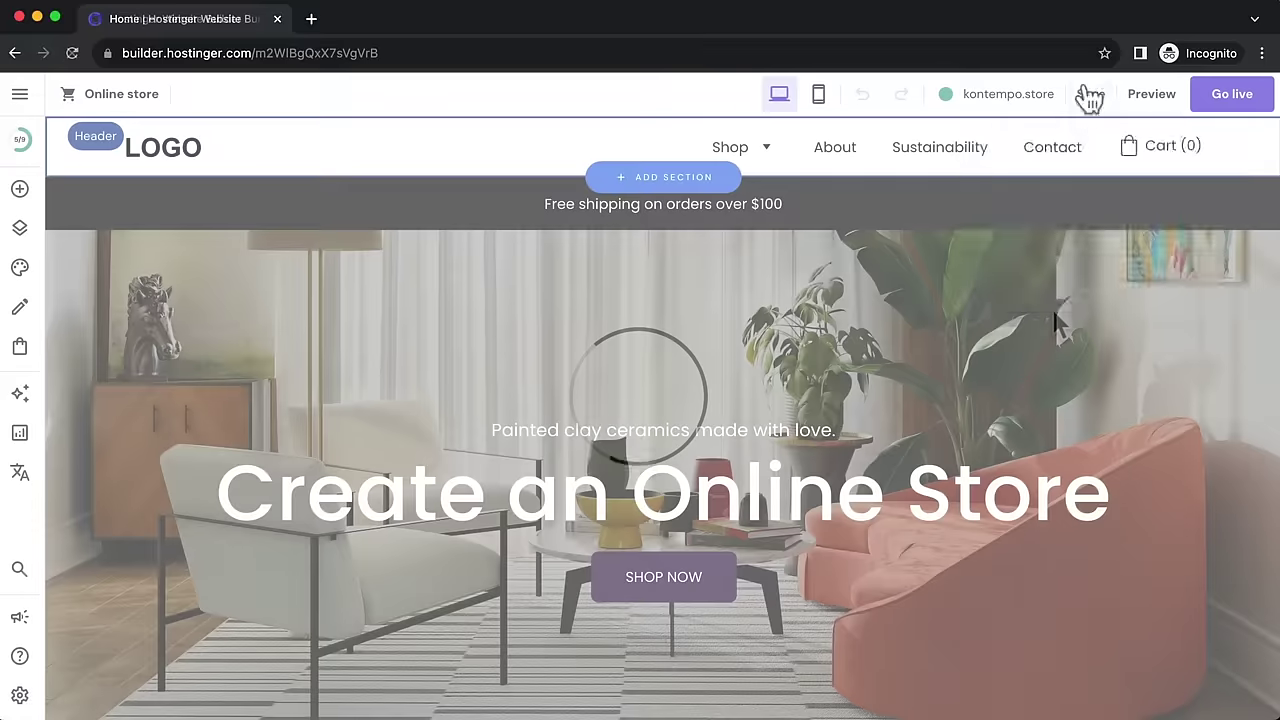
{"action": "mouse_move", "coordinate": [1088, 94]}
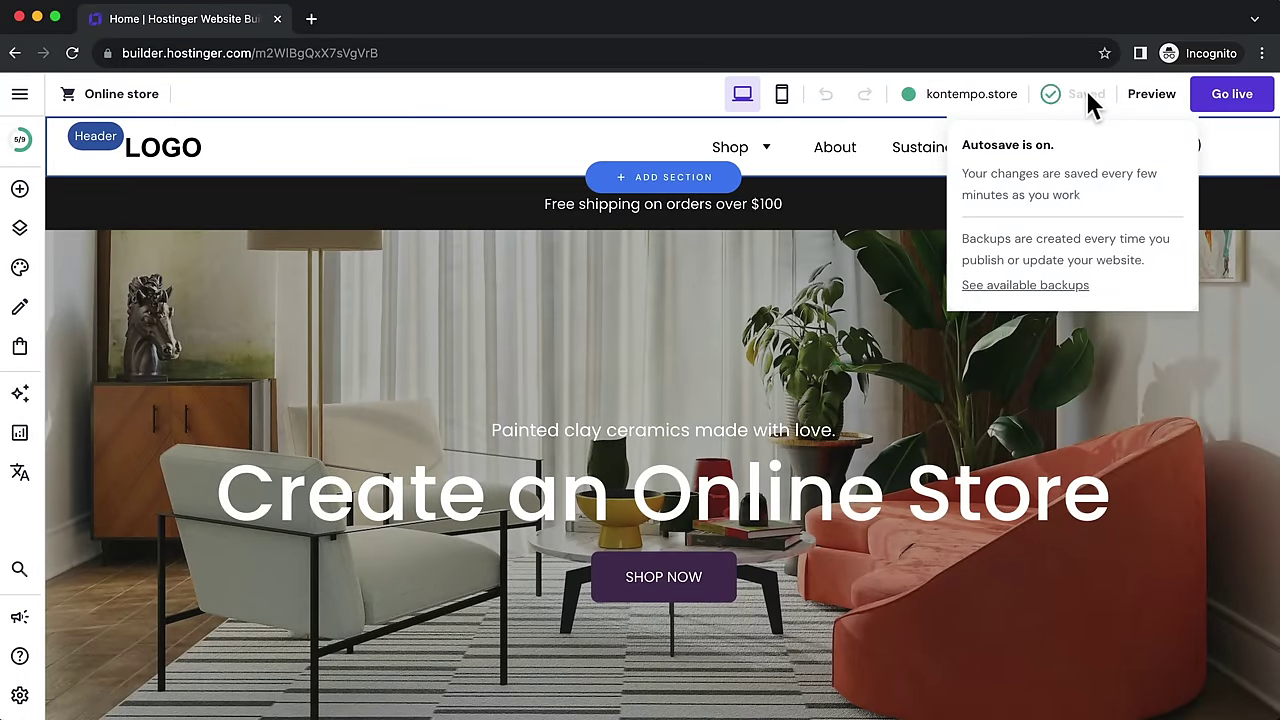
{"action": "mouse_move", "coordinate": [748, 157]}
{"action": "left_click", "coordinate": [762, 190]}
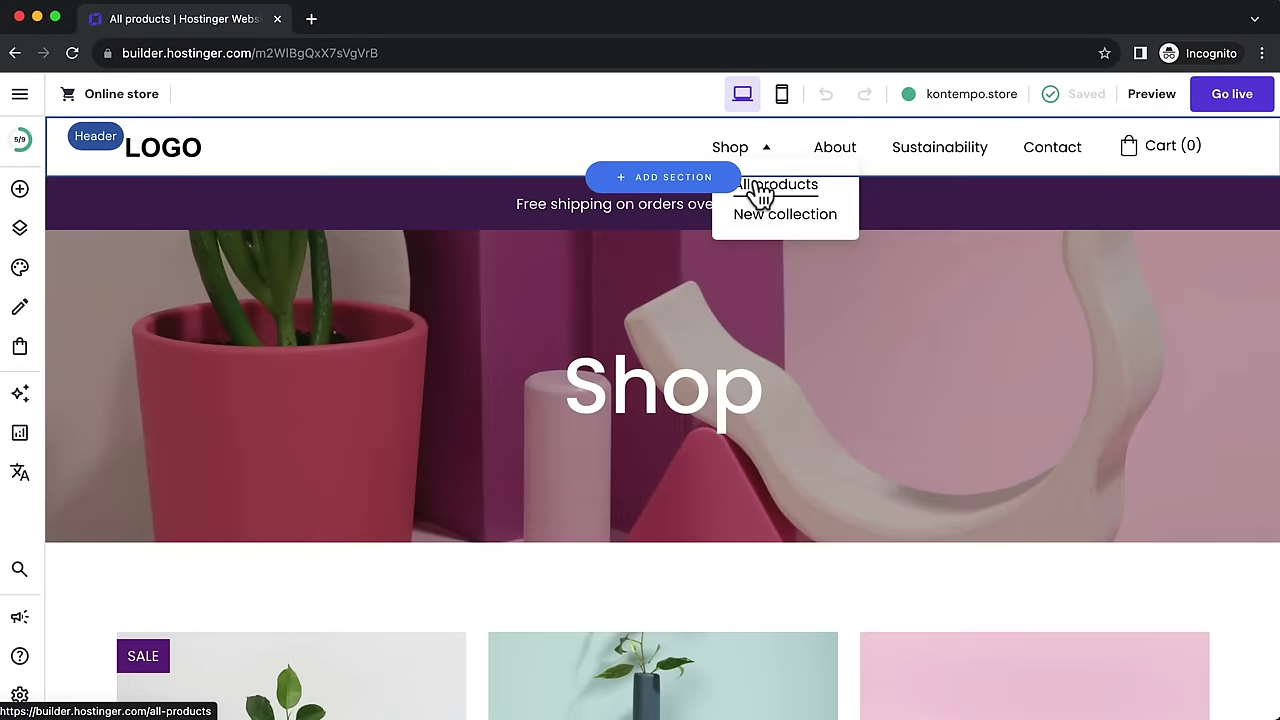
{"action": "scroll", "coordinate": [886, 394], "scroll_direction": "down", "scroll_amount": 5}
{"action": "scroll", "coordinate": [886, 394], "scroll_direction": "down", "scroll_amount": 8}
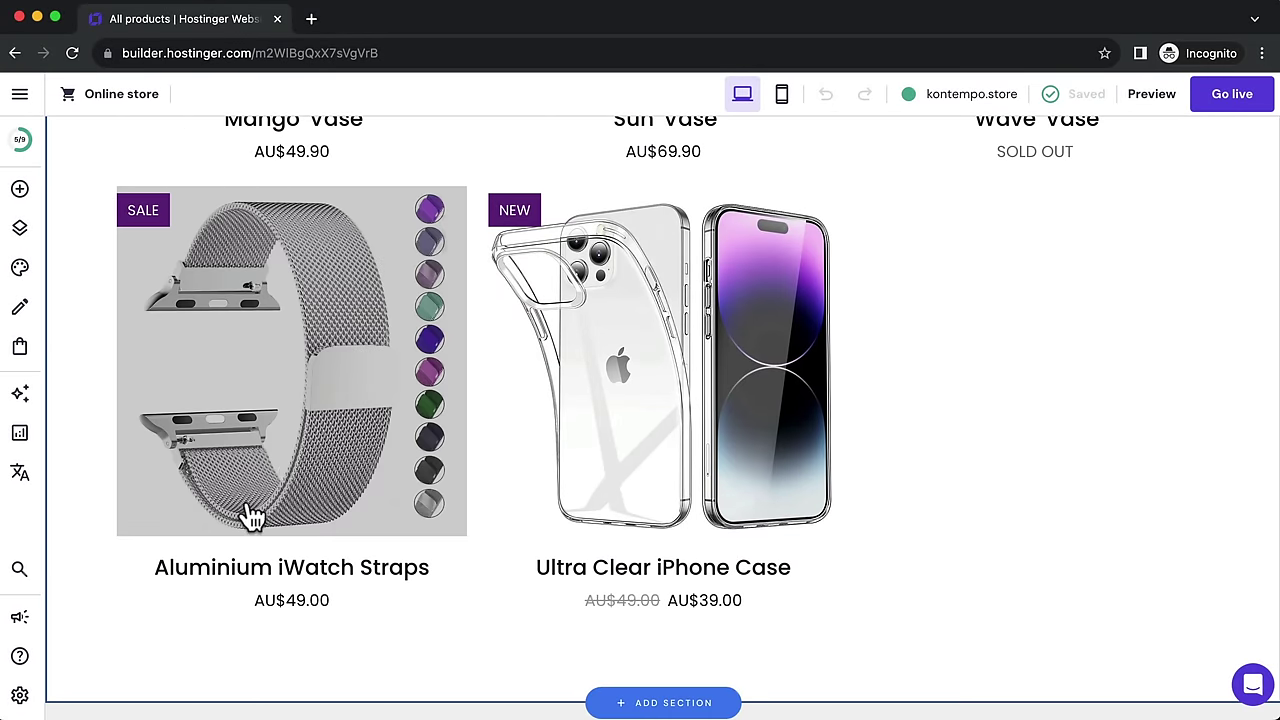
{"action": "left_click", "coordinate": [313, 582]}
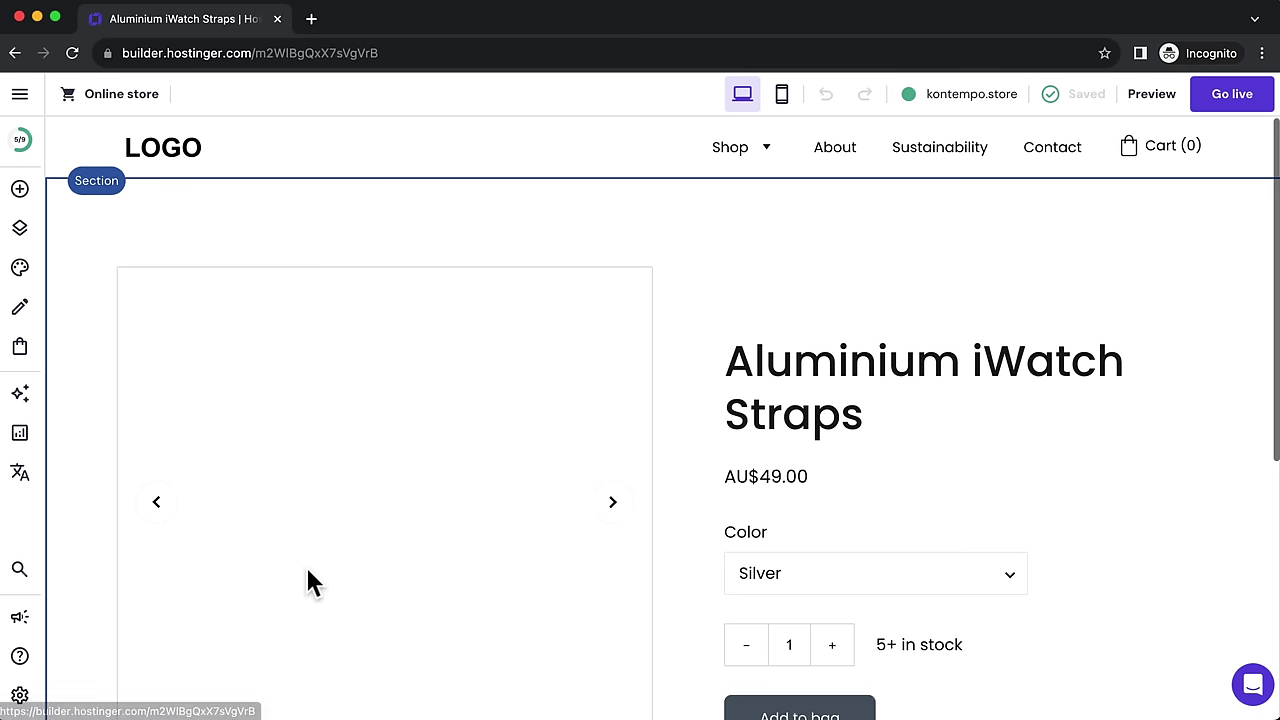
Step: Check the product page's variant images by choosing the colors Pink and Gold
{"action": "scroll", "coordinate": [672, 530], "scroll_direction": "down", "scroll_amount": 2}
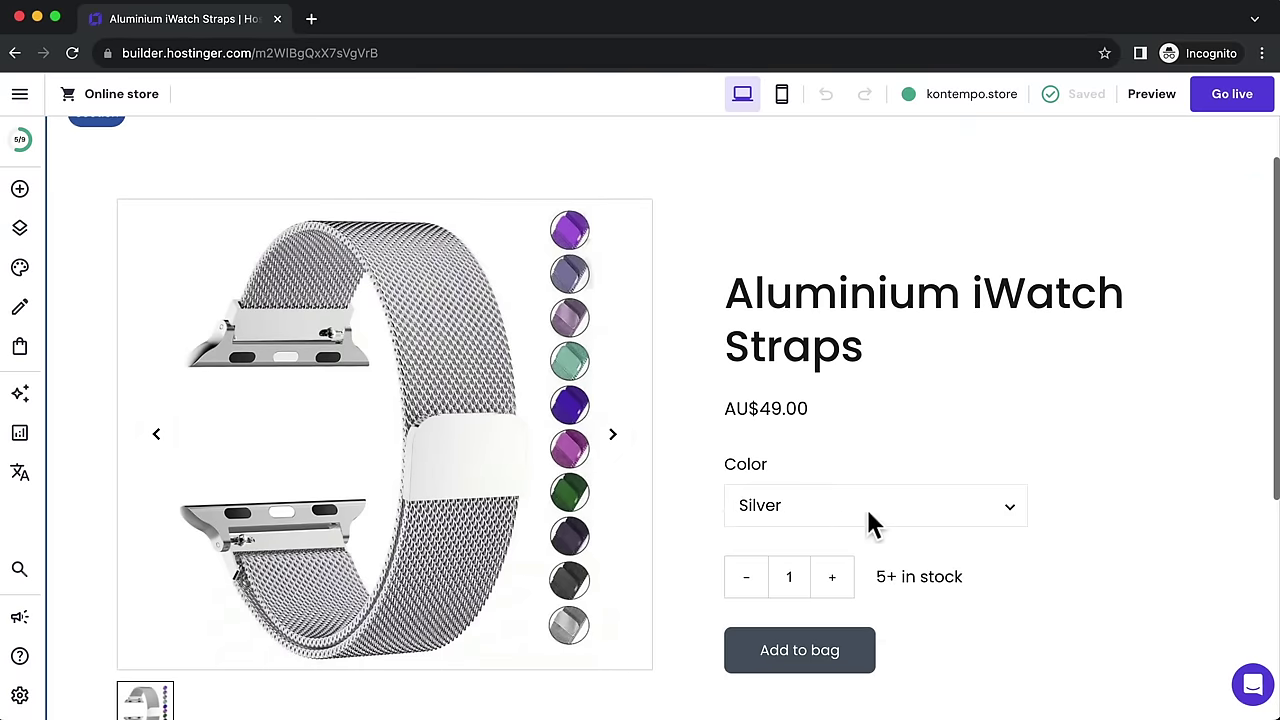
{"action": "left_click", "coordinate": [880, 510]}
{"action": "left_click", "coordinate": [888, 530]}
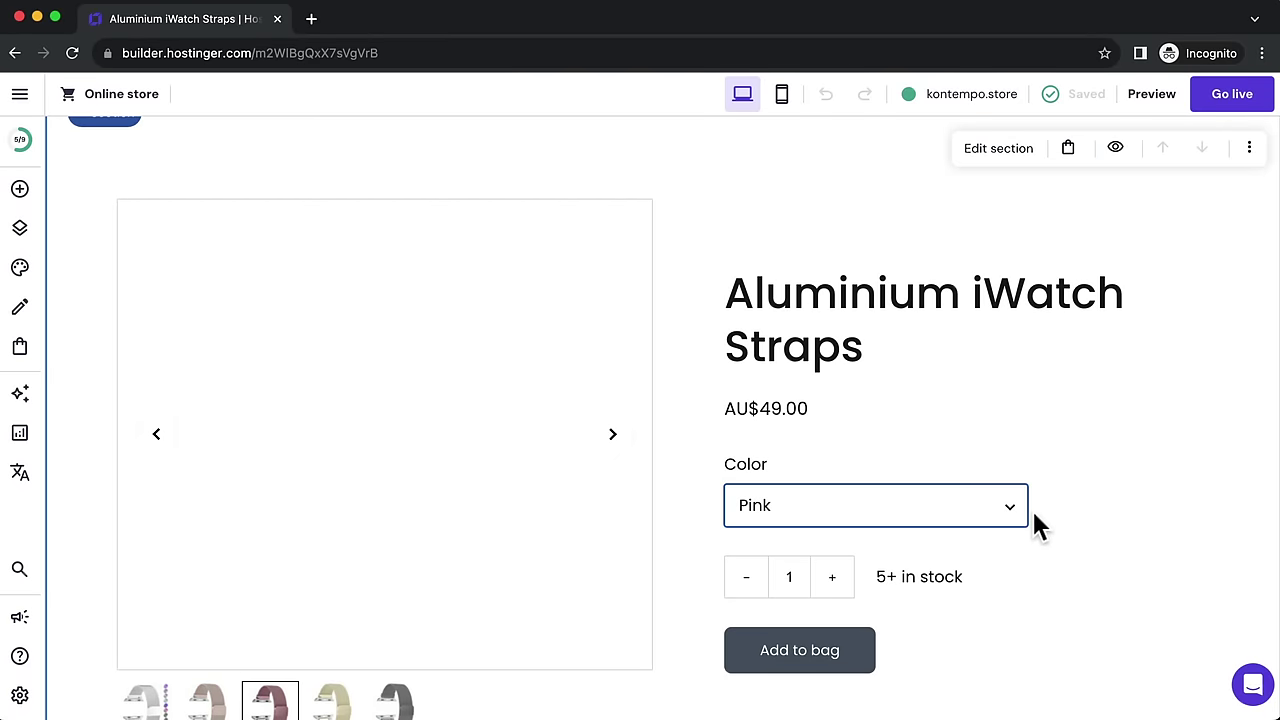
{"action": "scroll", "coordinate": [1036, 512], "scroll_direction": "down", "scroll_amount": 2}
{"action": "left_click", "coordinate": [920, 425]}
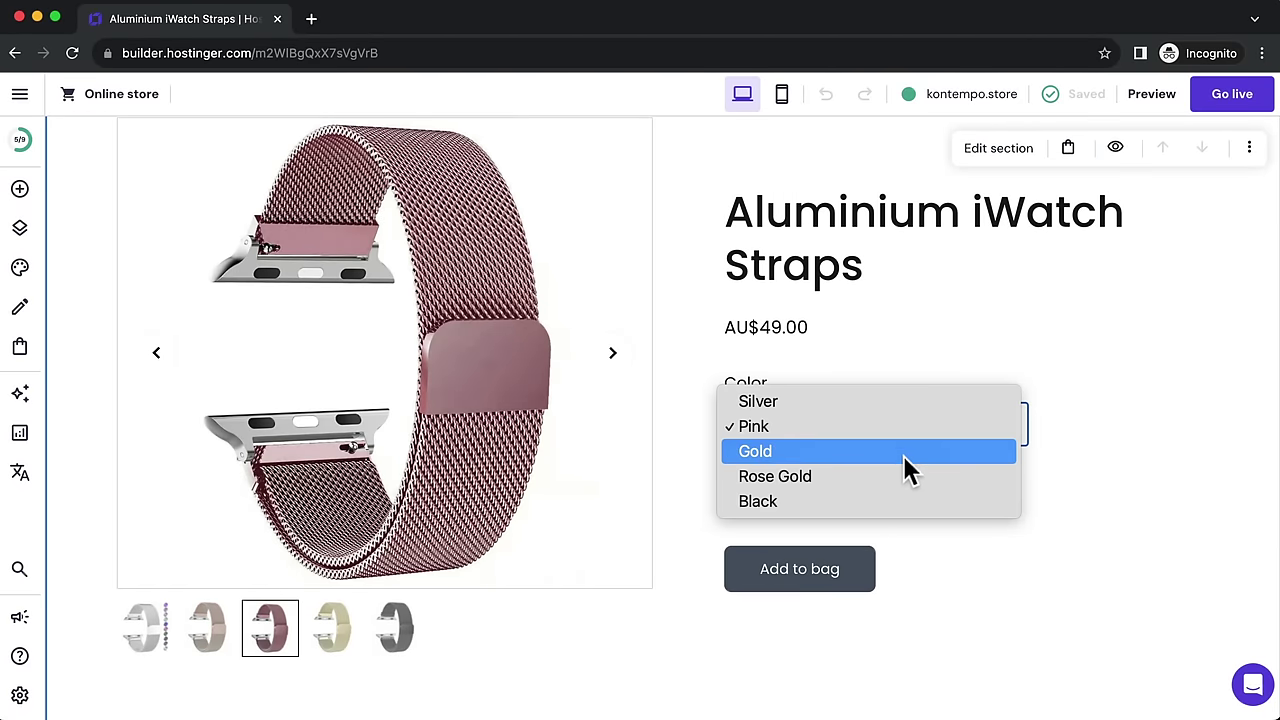
{"action": "left_click", "coordinate": [904, 451]}
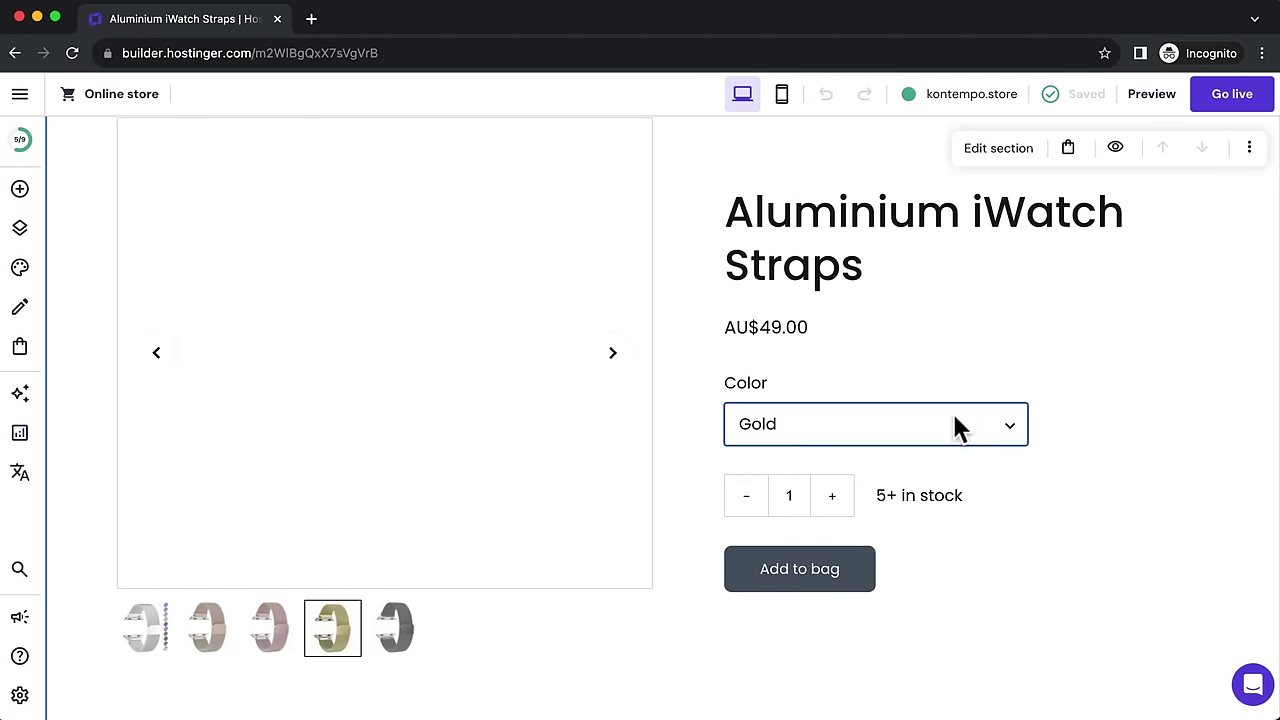
{"action": "left_click", "coordinate": [1117, 376]}
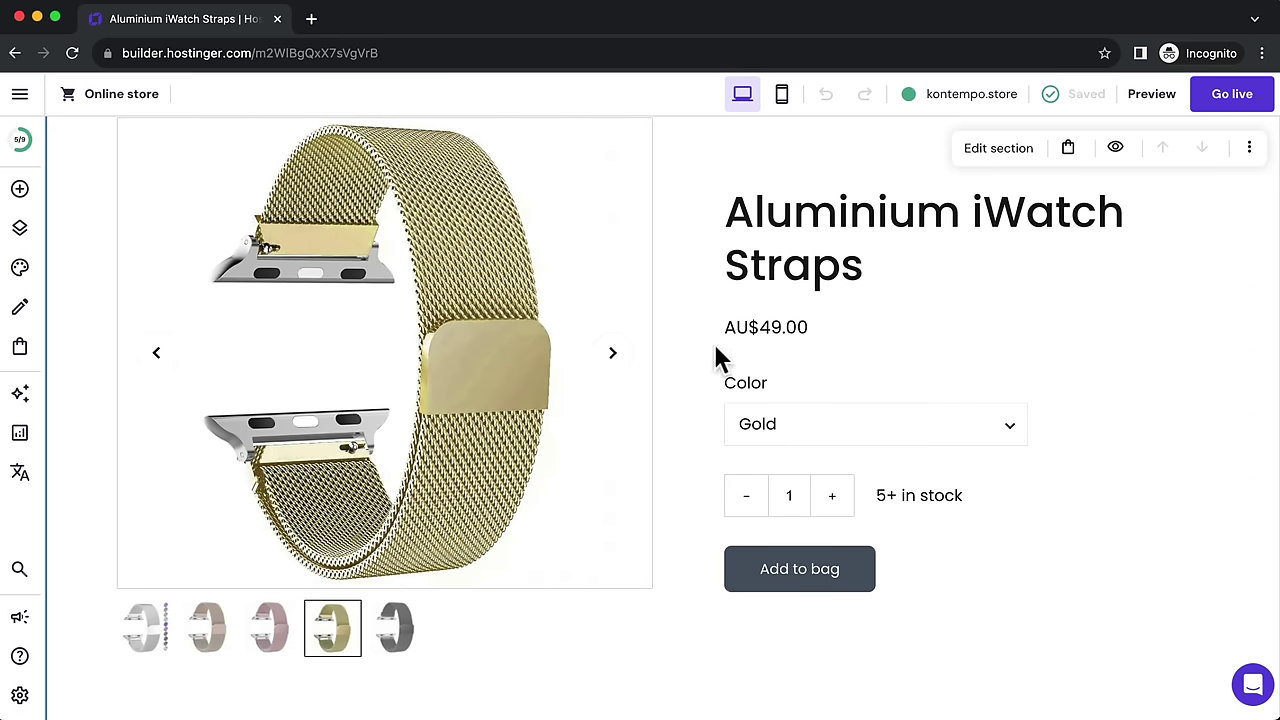
Step: Return to the store manager's product list and start a new product of the Digital type
{"action": "left_click", "coordinate": [20, 350]}
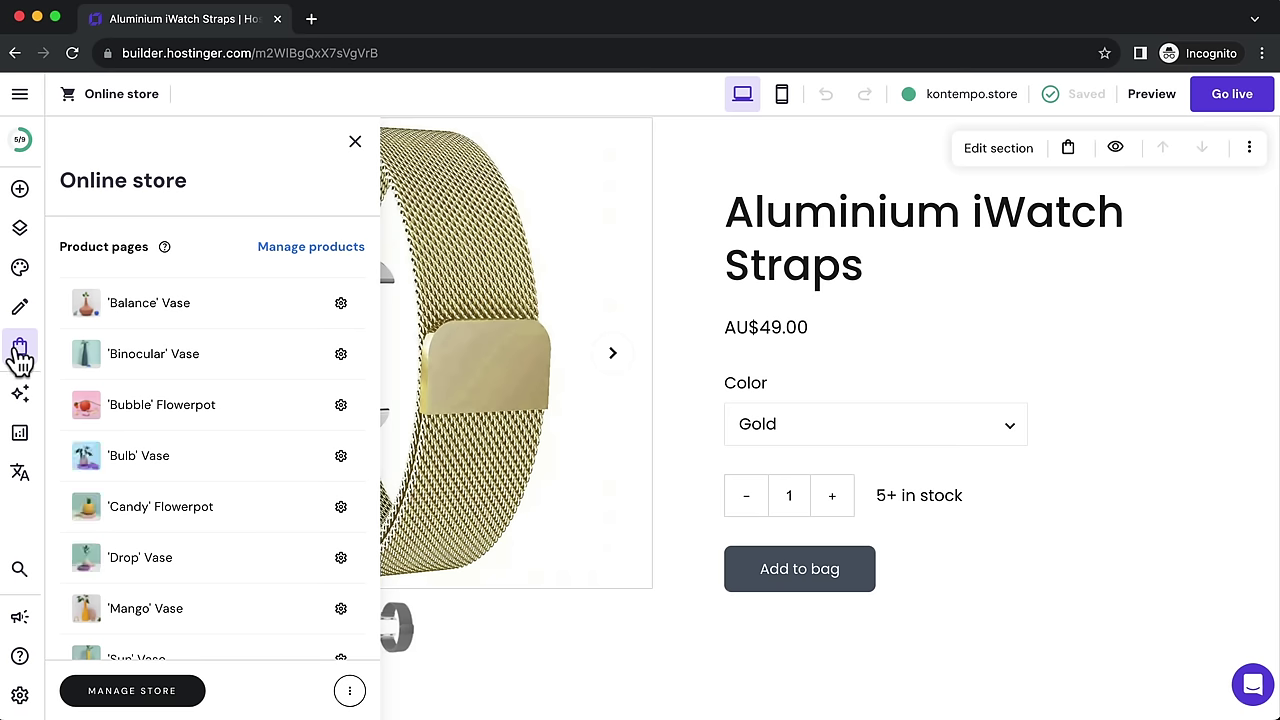
{"action": "left_click", "coordinate": [325, 256]}
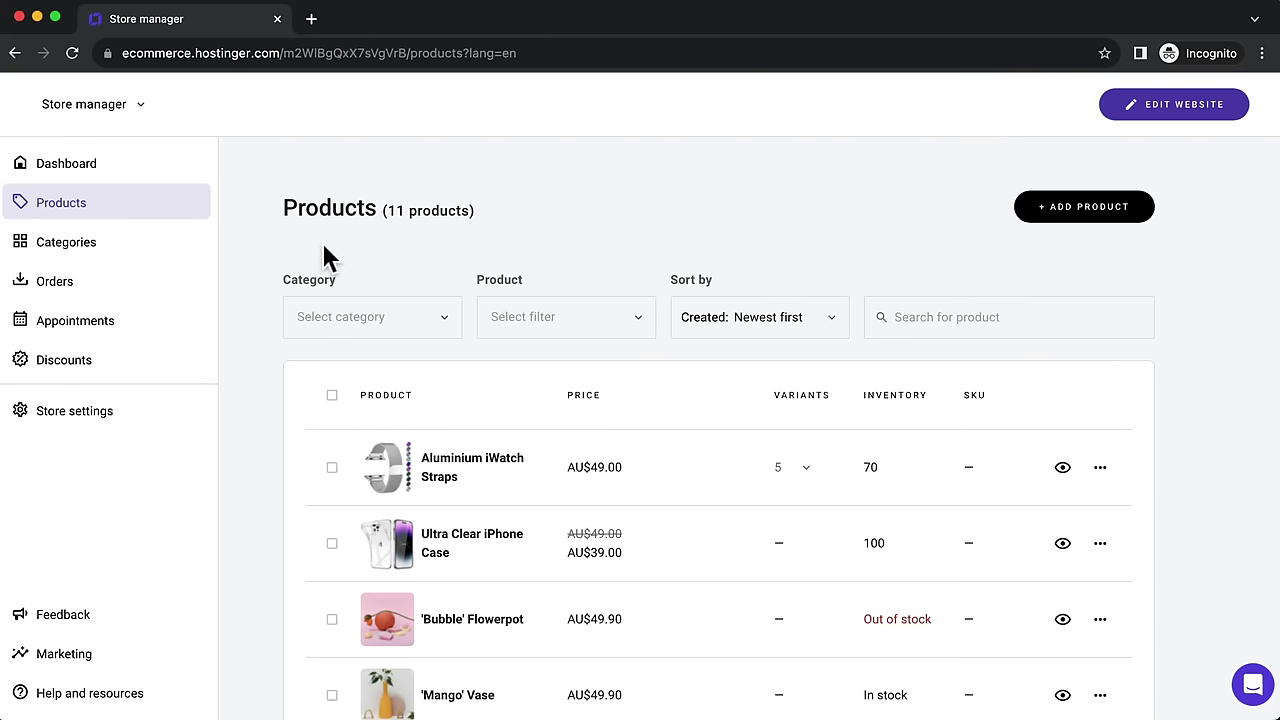
{"action": "left_click", "coordinate": [1086, 208]}
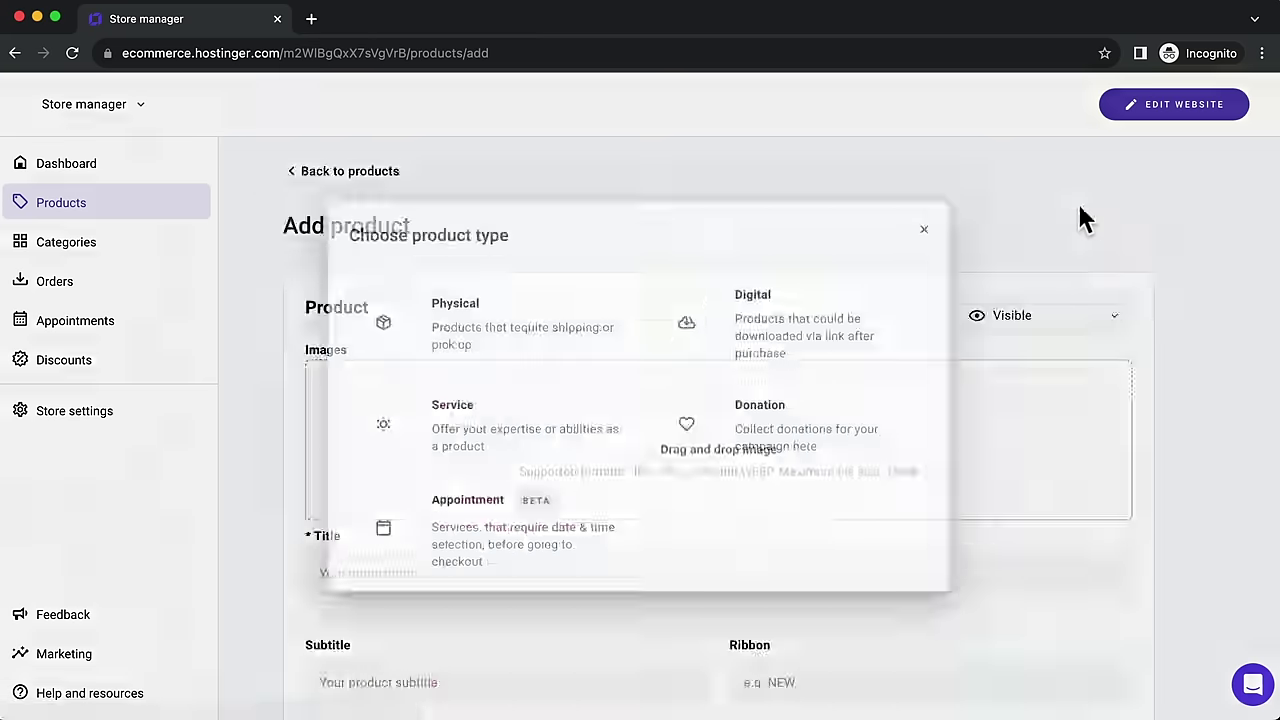
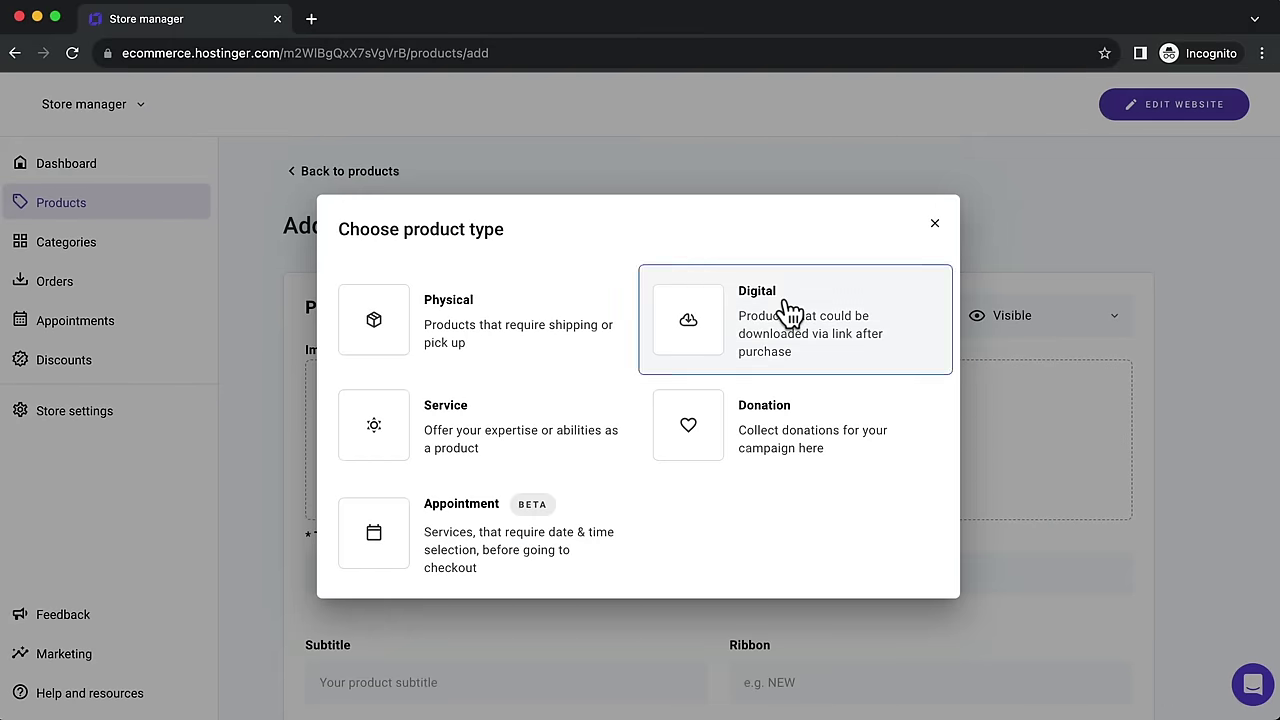
{"action": "left_click", "coordinate": [788, 316]}
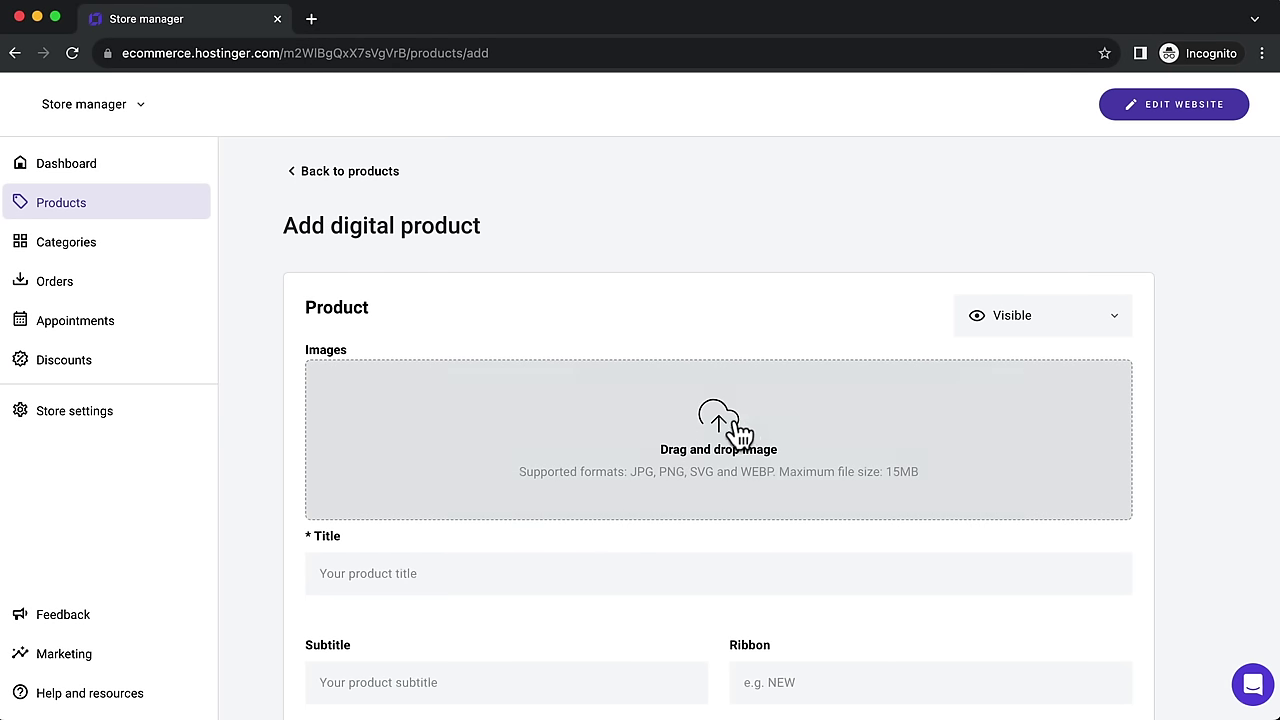
Step: Upload Healthy Vegan Recipes Ebook Cover.png from the Images & Logo for Tutorial folder as the product image
{"action": "left_click", "coordinate": [738, 425]}
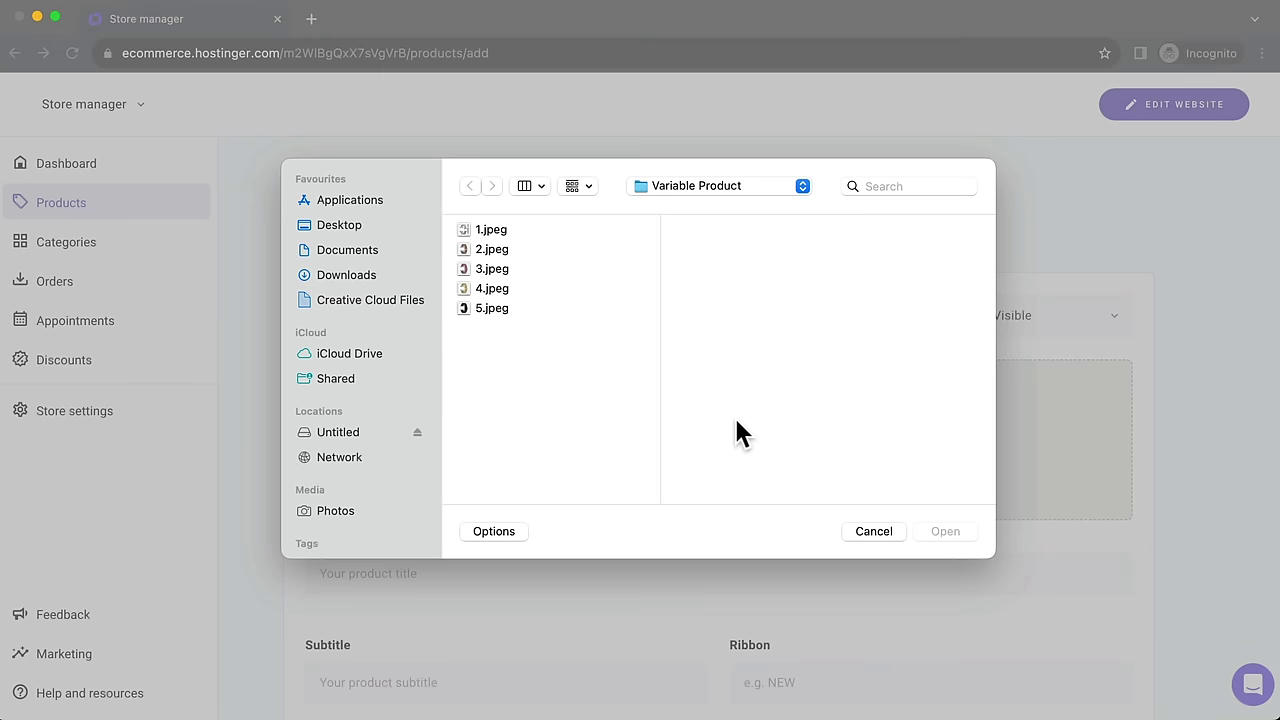
{"action": "left_click", "coordinate": [660, 190]}
{"action": "left_click", "coordinate": [679, 207]}
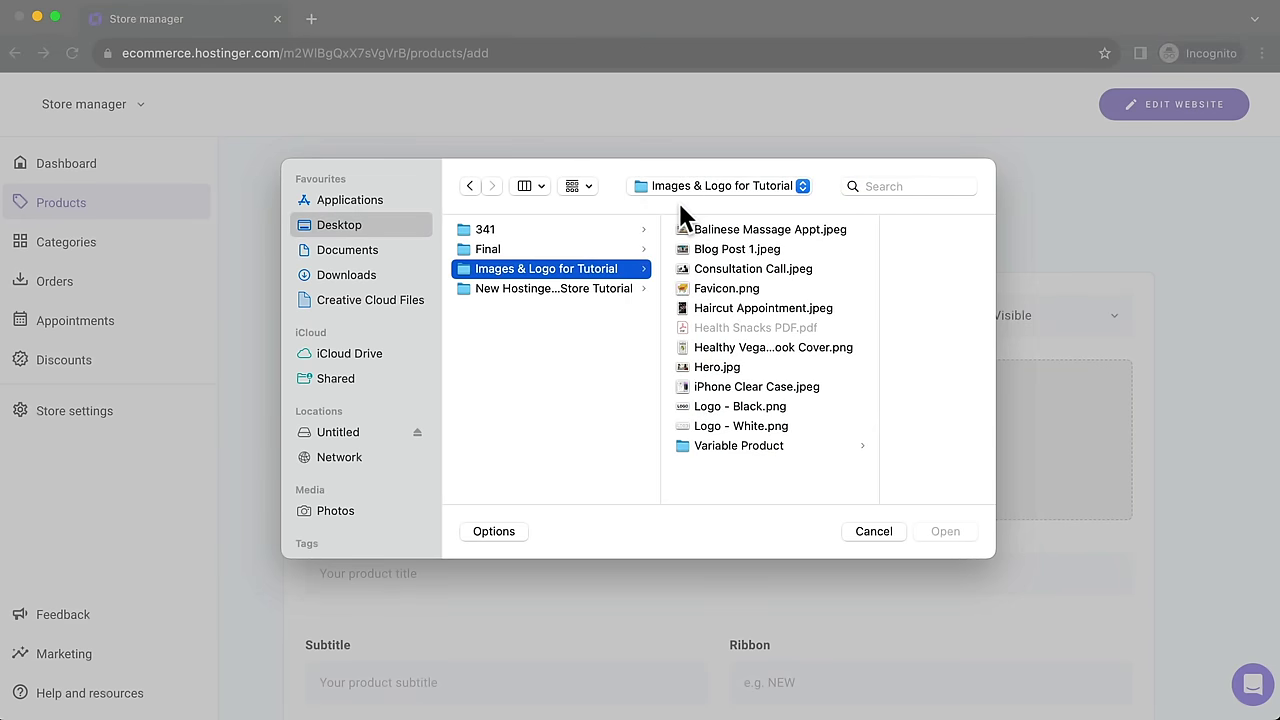
{"action": "left_click", "coordinate": [755, 346]}
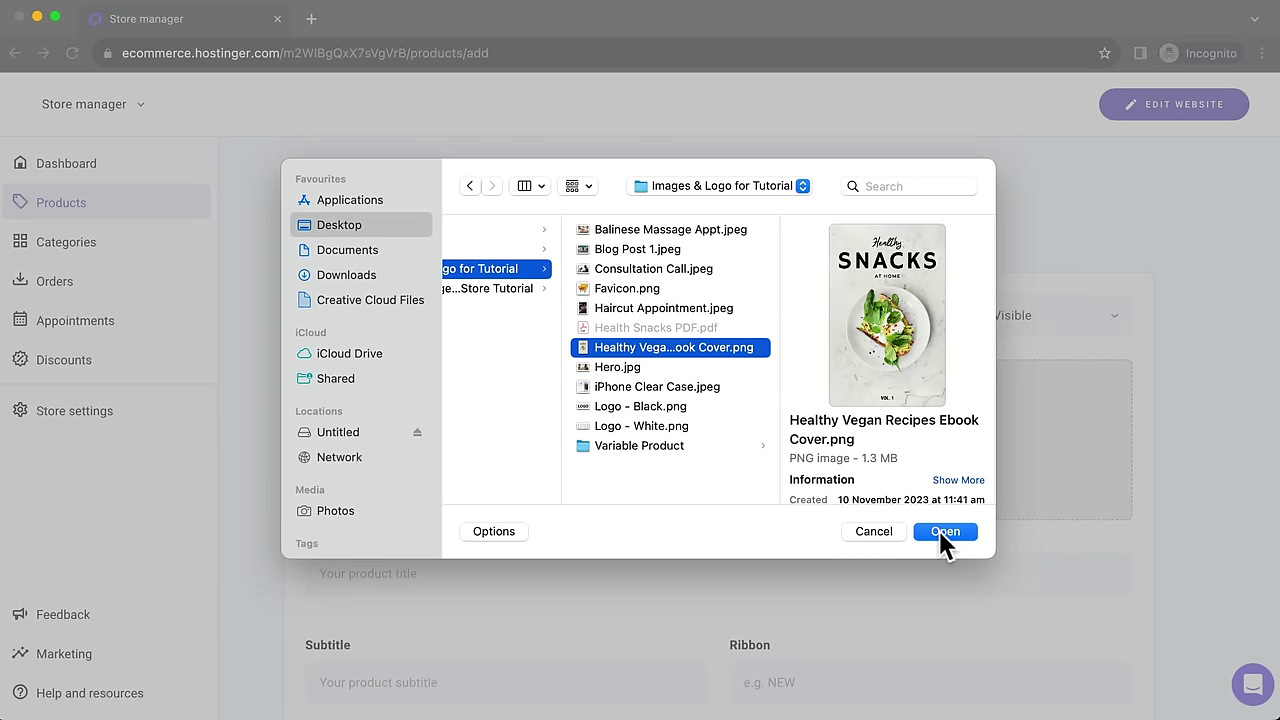
{"action": "left_click", "coordinate": [944, 531]}
Step: Title the digital product "Healthy Cookbook" and set its ribbon to PDF
{"action": "scroll", "coordinate": [600, 428], "scroll_direction": "down", "scroll_amount": 2}
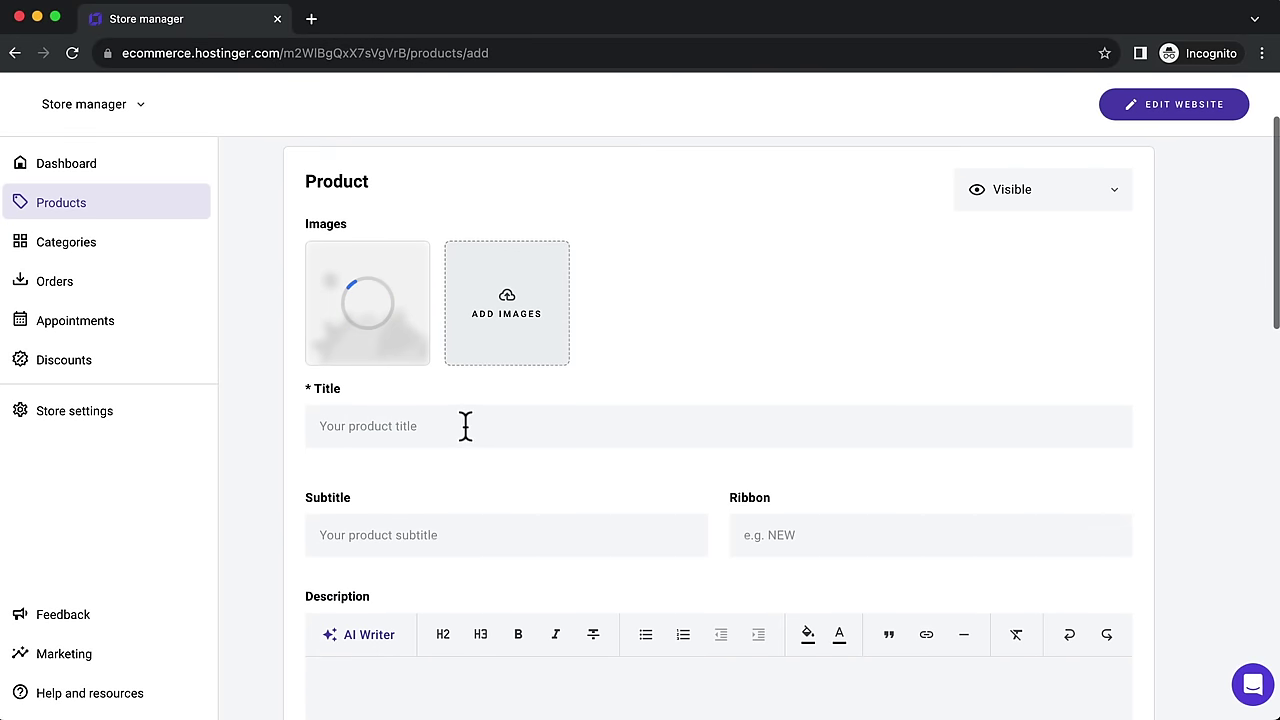
{"action": "left_click", "coordinate": [455, 426]}
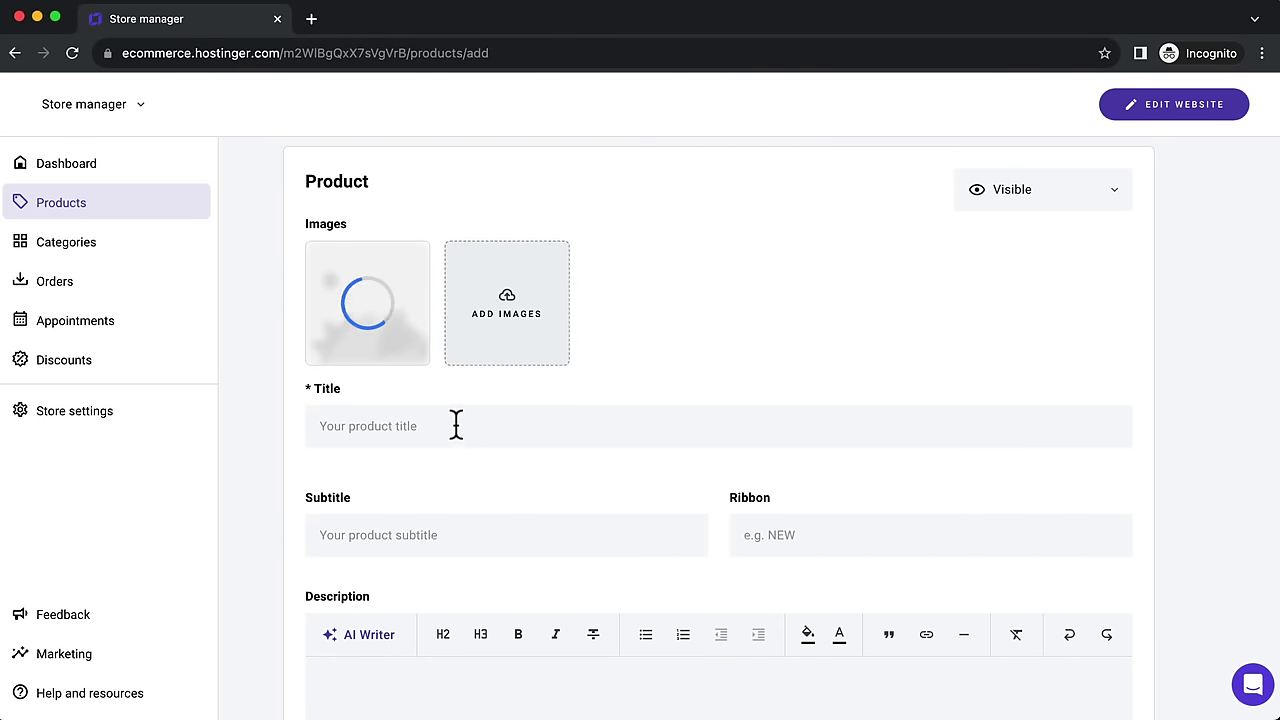
{"action": "type", "text": "Healthy Cookbook"}
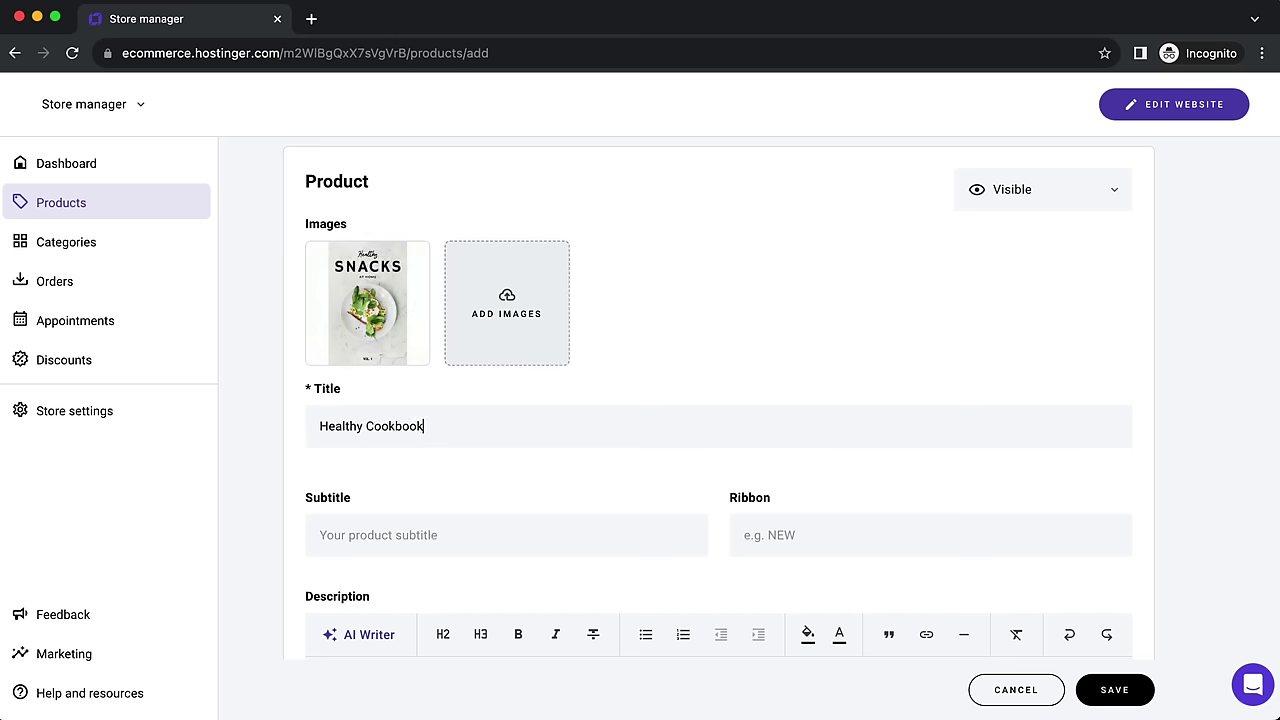
{"action": "scroll", "coordinate": [423, 534], "scroll_direction": "up", "scroll_amount": 1}
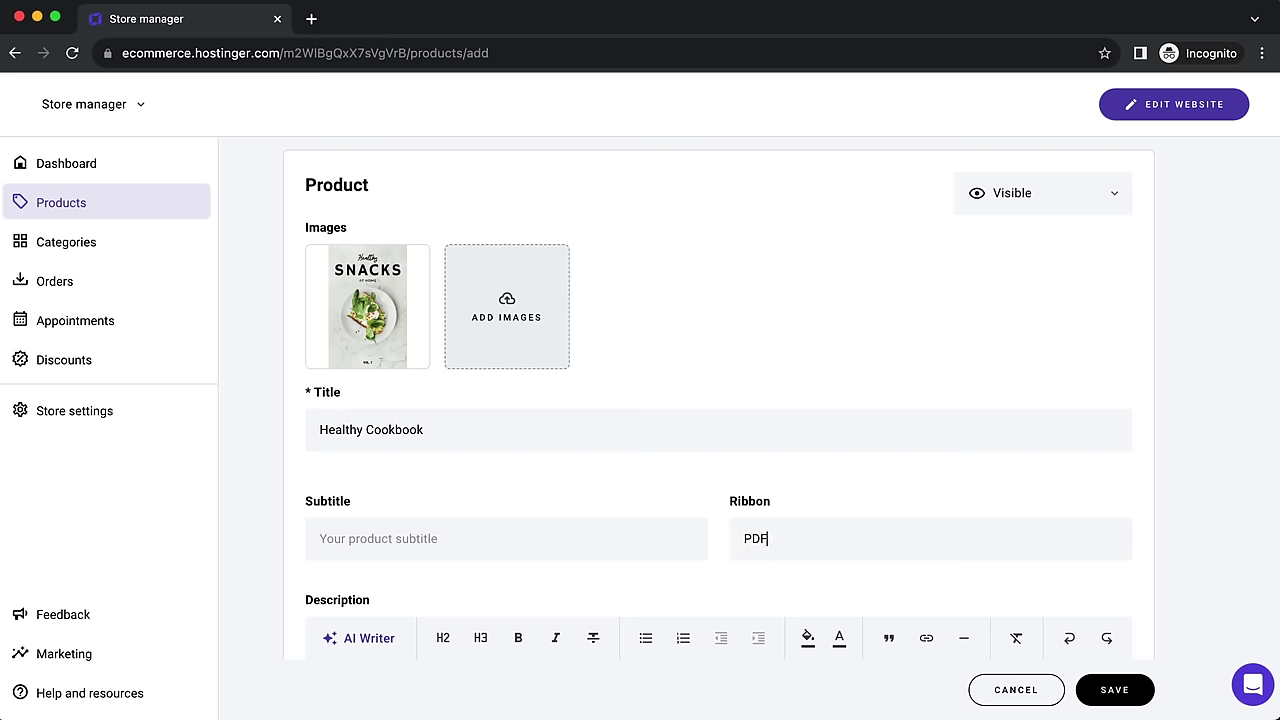
Step: Set the Healthy Cookbook's price to AU$29, leaving the description and discount price empty
{"action": "scroll", "coordinate": [835, 540], "scroll_direction": "down", "scroll_amount": 2}
{"action": "left_click", "coordinate": [617, 554]}
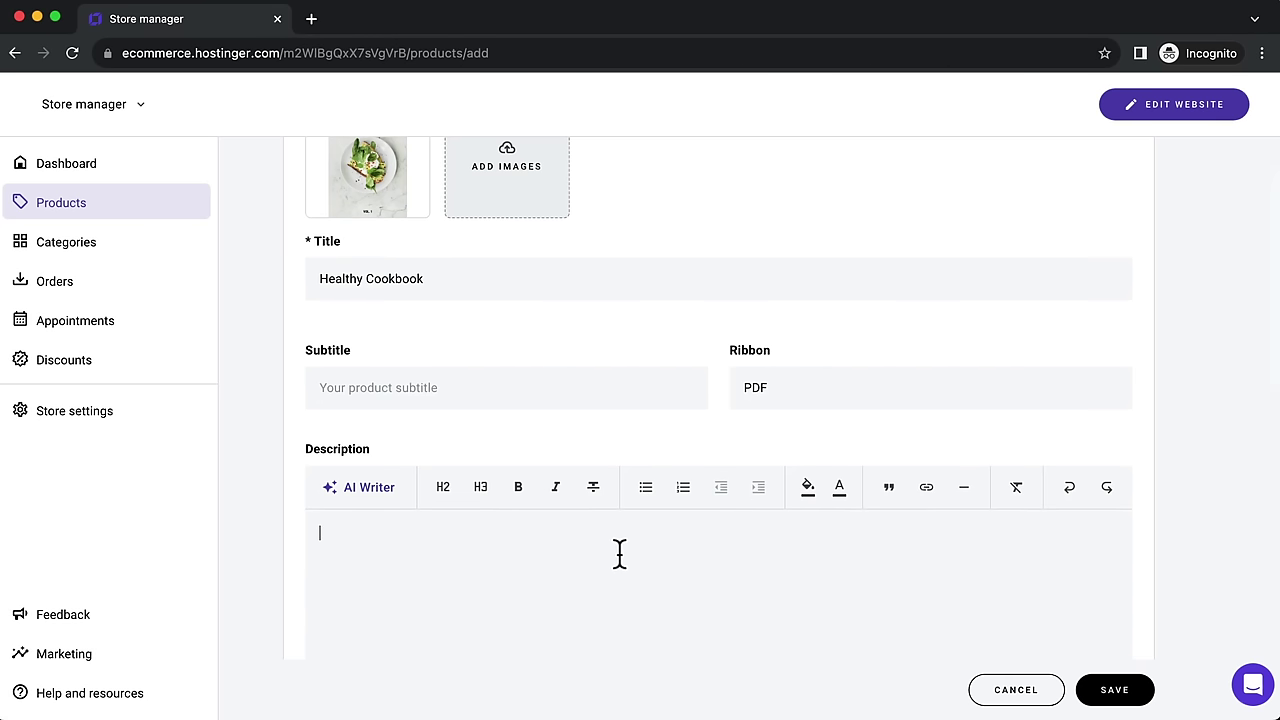
{"action": "scroll", "coordinate": [617, 554], "scroll_direction": "down", "scroll_amount": 3}
{"action": "scroll", "coordinate": [620, 563], "scroll_direction": "down", "scroll_amount": 3}
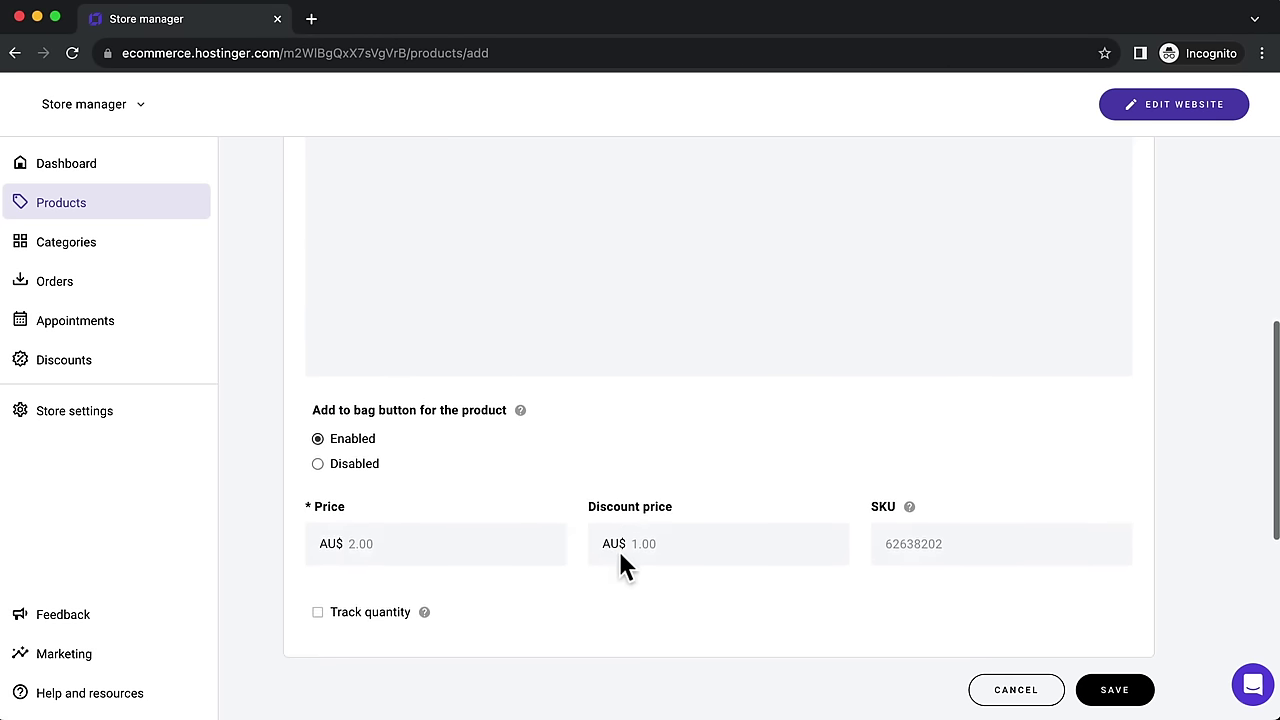
{"action": "left_click", "coordinate": [497, 497]}
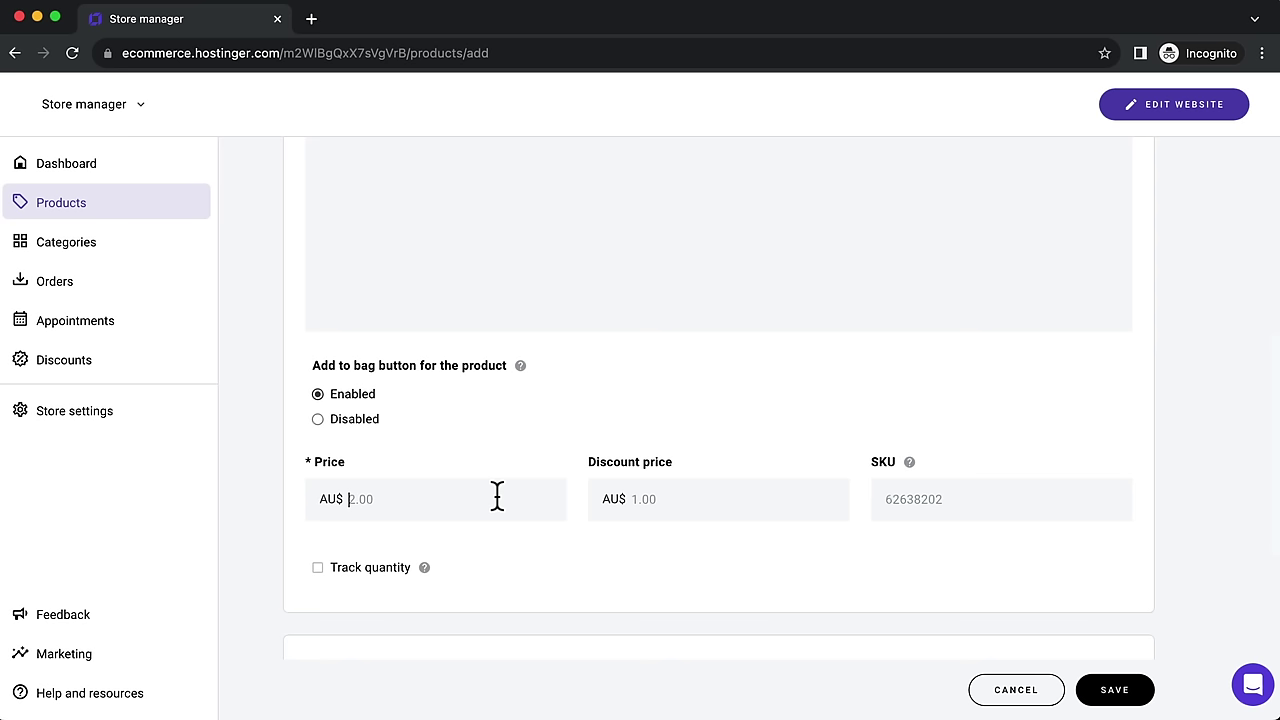
{"action": "scroll", "coordinate": [668, 540], "scroll_direction": "down", "scroll_amount": 2}
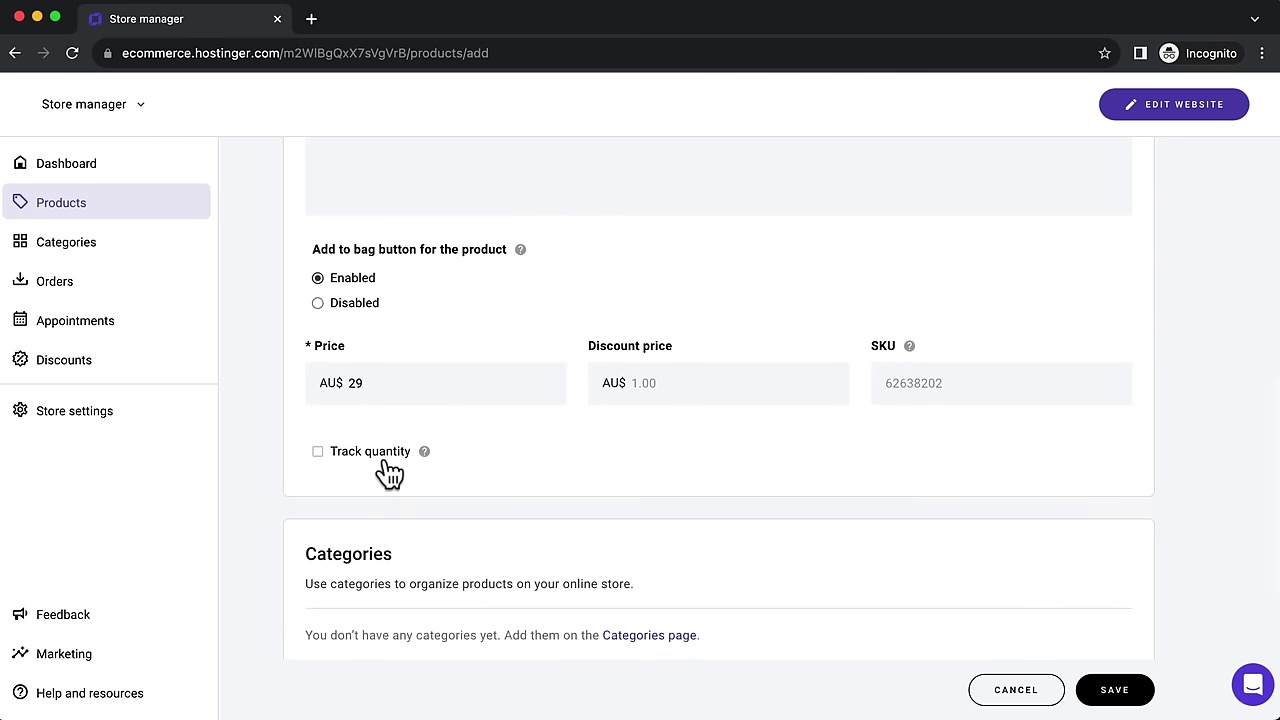
Step: Attach Health Snacks PDF.pdf as the cookbook's downloadable file and save the product
{"action": "scroll", "coordinate": [684, 444], "scroll_direction": "up", "scroll_amount": 3}
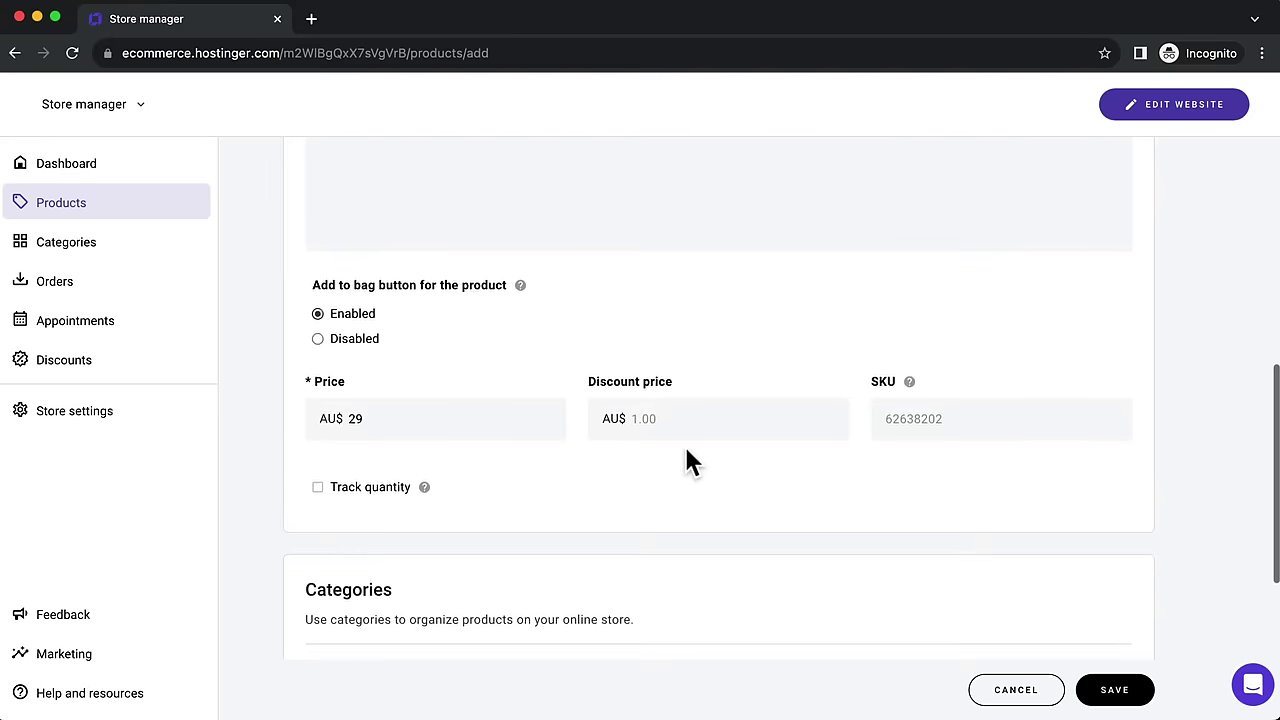
{"action": "scroll", "coordinate": [683, 452], "scroll_direction": "up", "scroll_amount": 6}
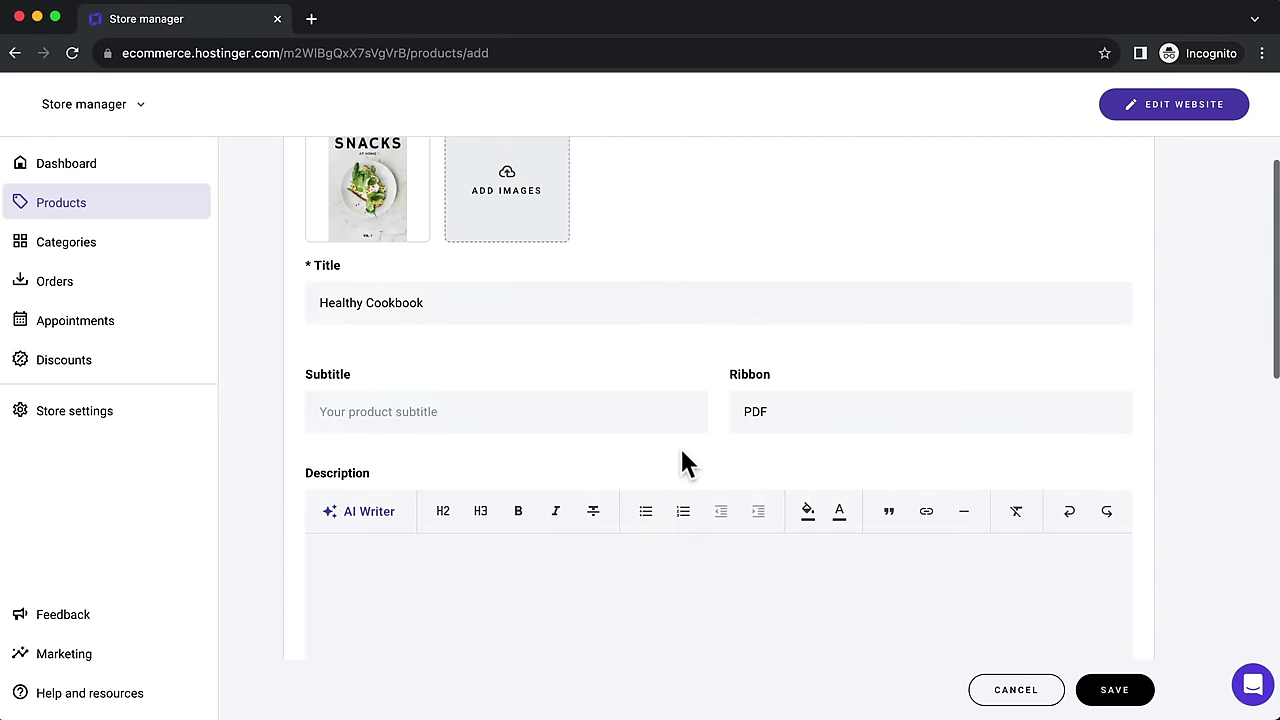
{"action": "scroll", "coordinate": [683, 455], "scroll_direction": "down", "scroll_amount": 10}
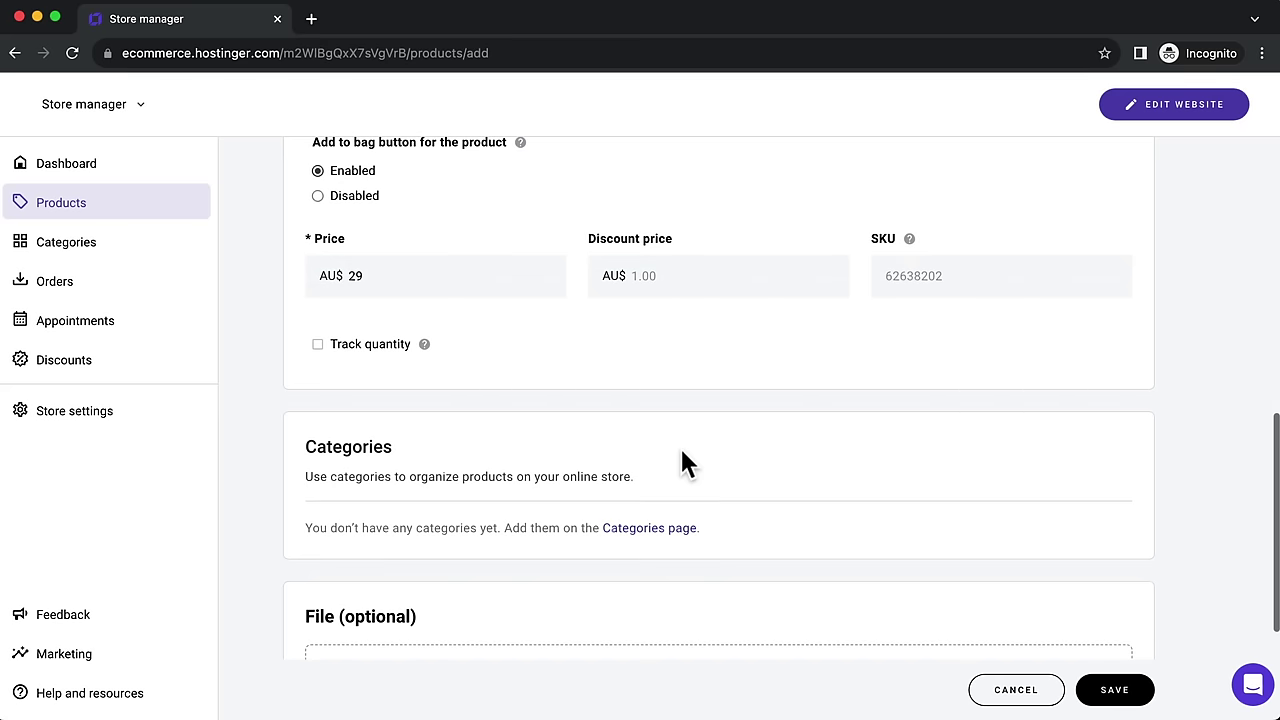
{"action": "scroll", "coordinate": [681, 450], "scroll_direction": "down", "scroll_amount": 2}
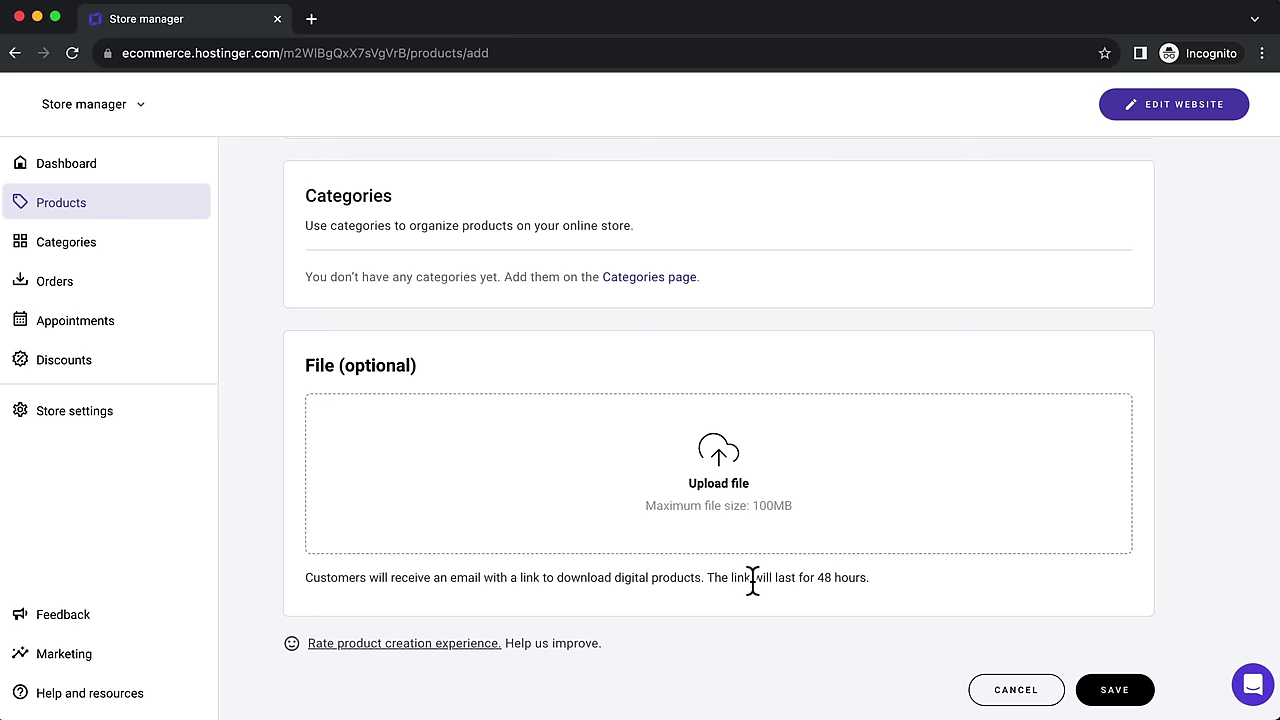
{"action": "left_click_drag", "start_coordinate": [817, 577], "coordinate": [870, 571]}
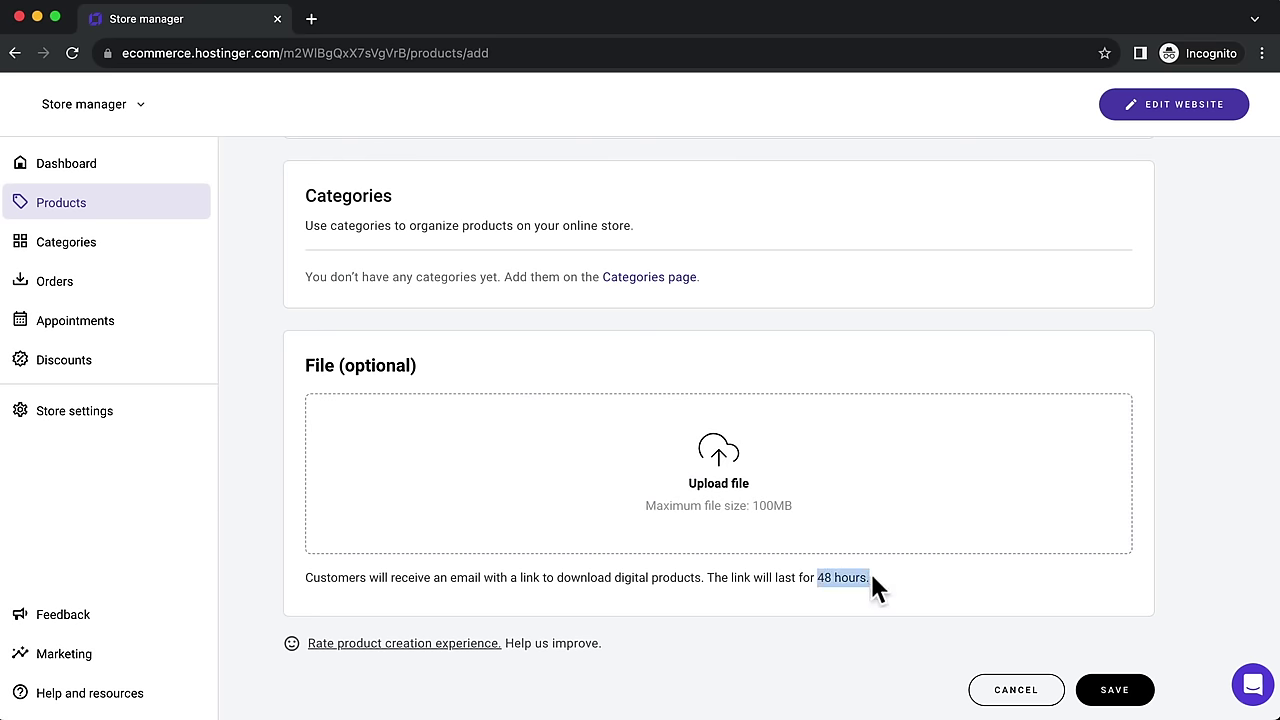
{"action": "left_click", "coordinate": [815, 463]}
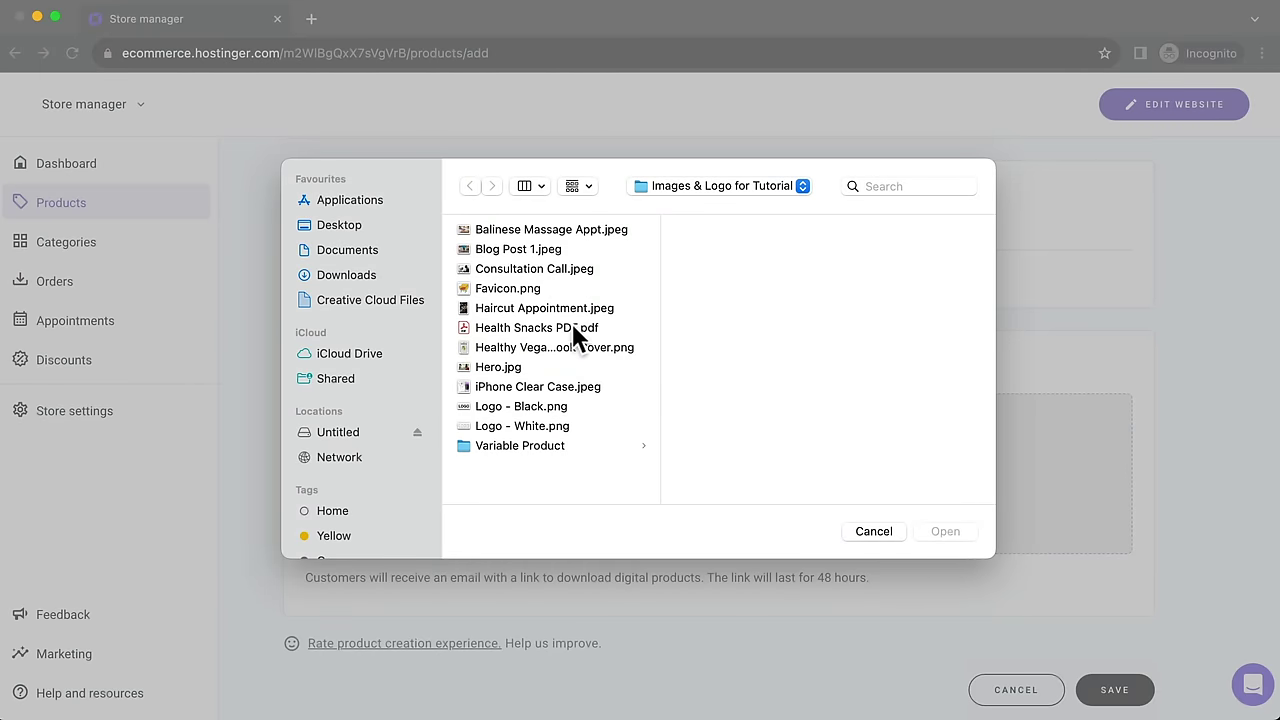
{"action": "left_click", "coordinate": [572, 327]}
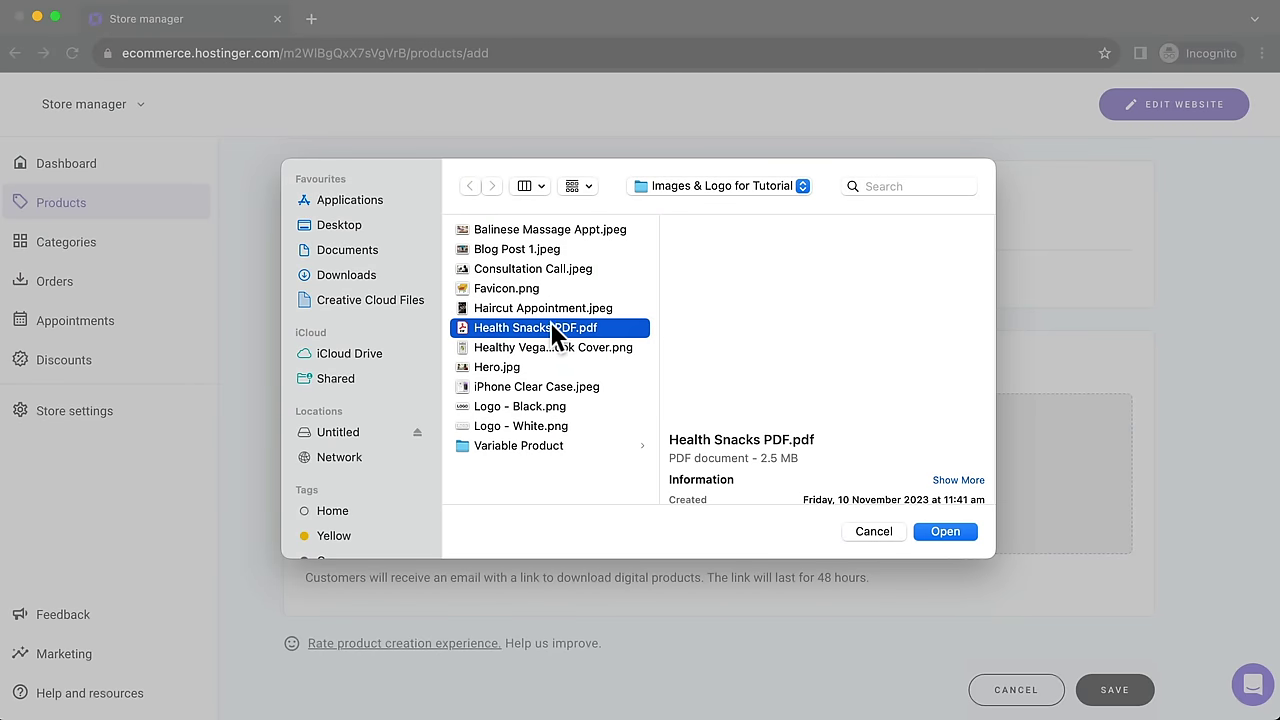
{"action": "left_click", "coordinate": [946, 531]}
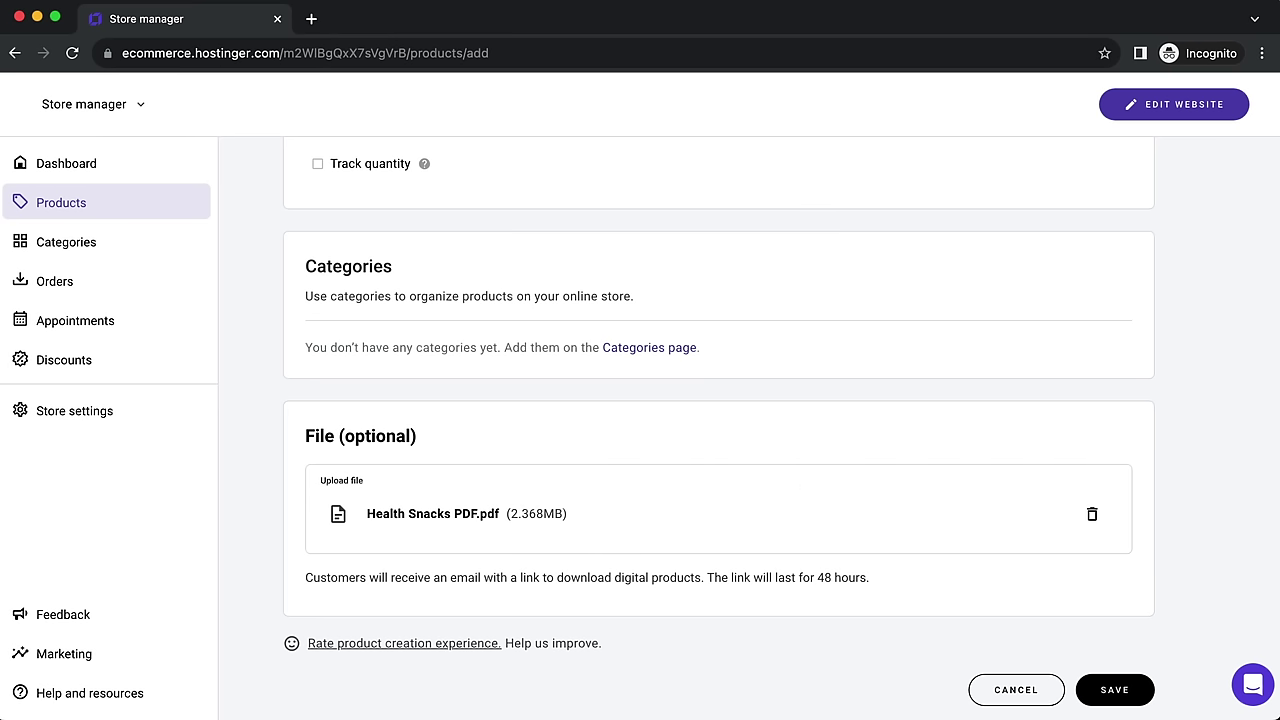
{"action": "left_click", "coordinate": [1125, 697]}
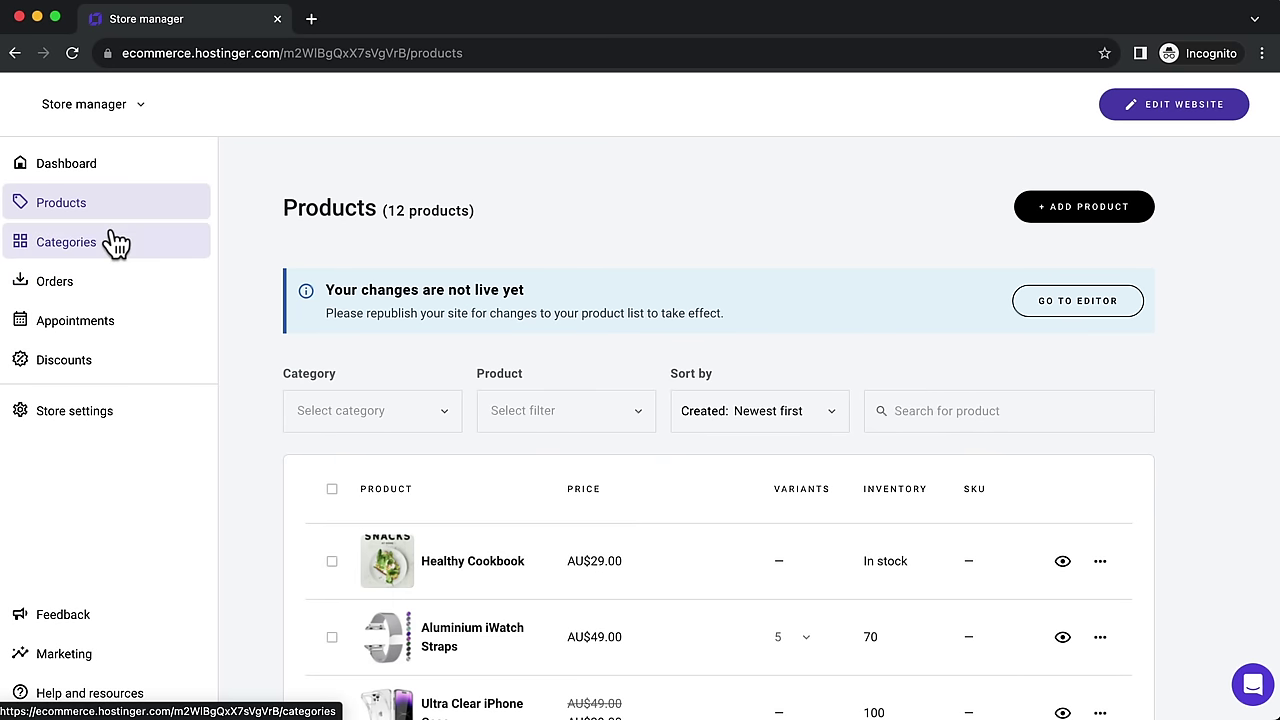
Step: Start a new product of the Appointment type and enable online appointments
{"action": "left_click", "coordinate": [1104, 212]}
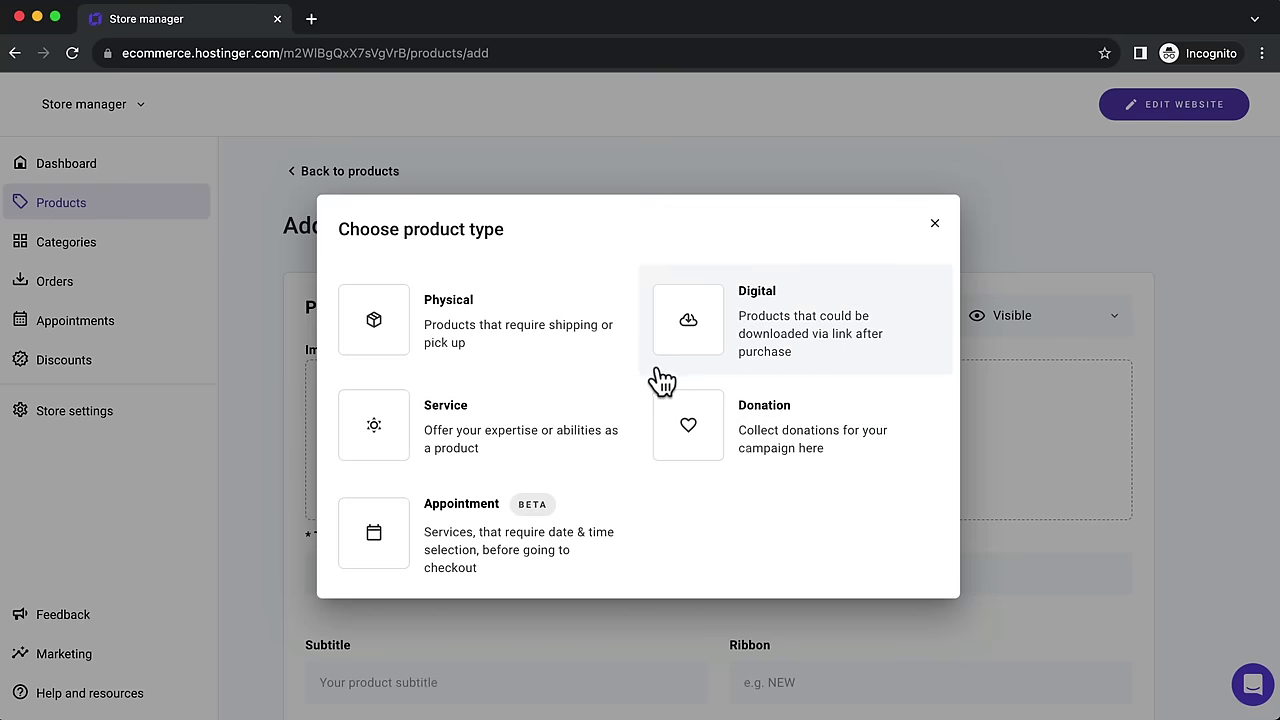
{"action": "left_click", "coordinate": [469, 513]}
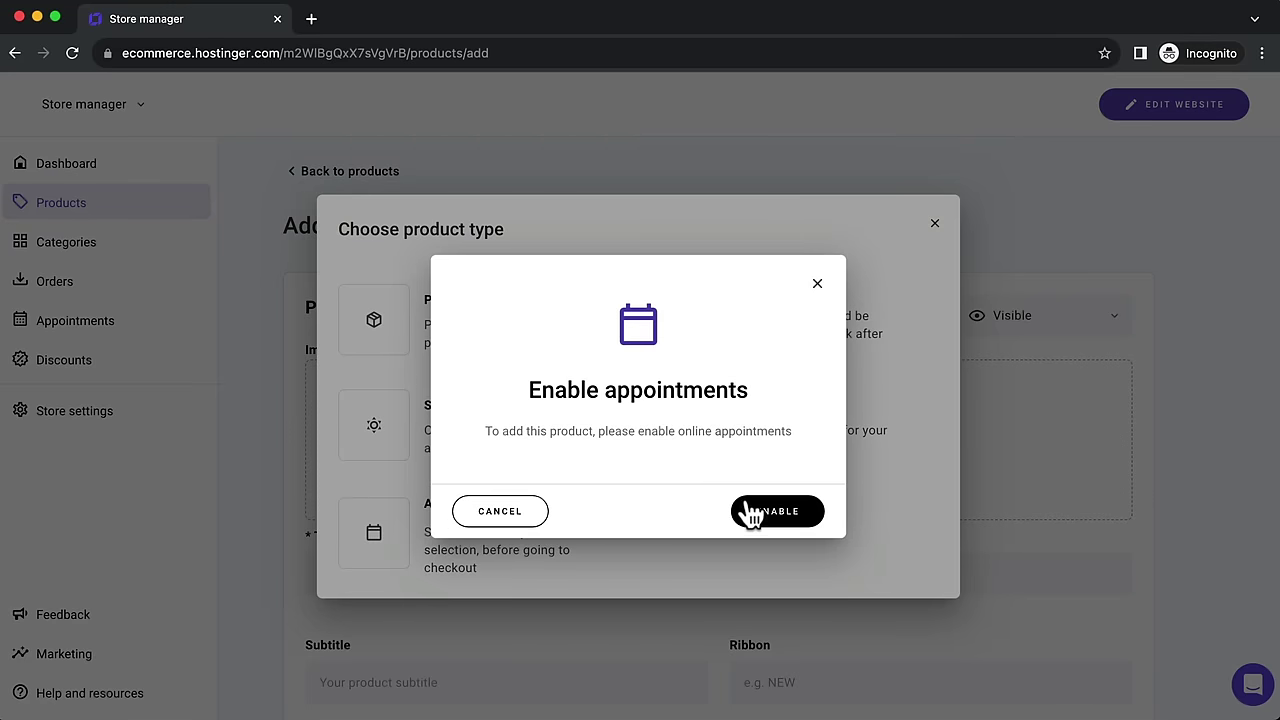
{"action": "left_click", "coordinate": [782, 512]}
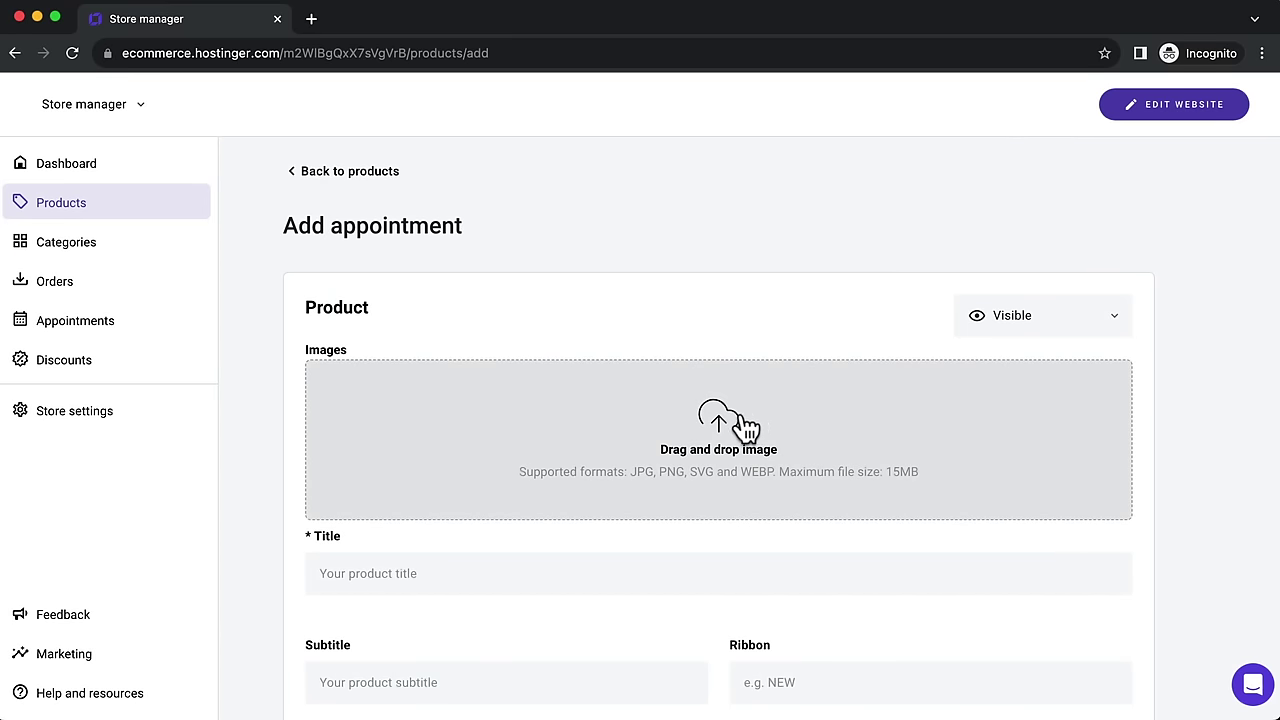
Step: Upload Haircut Appointment.jpeg from the Images & Logo for Tutorial folder as the appointment's image
{"action": "left_click", "coordinate": [745, 427]}
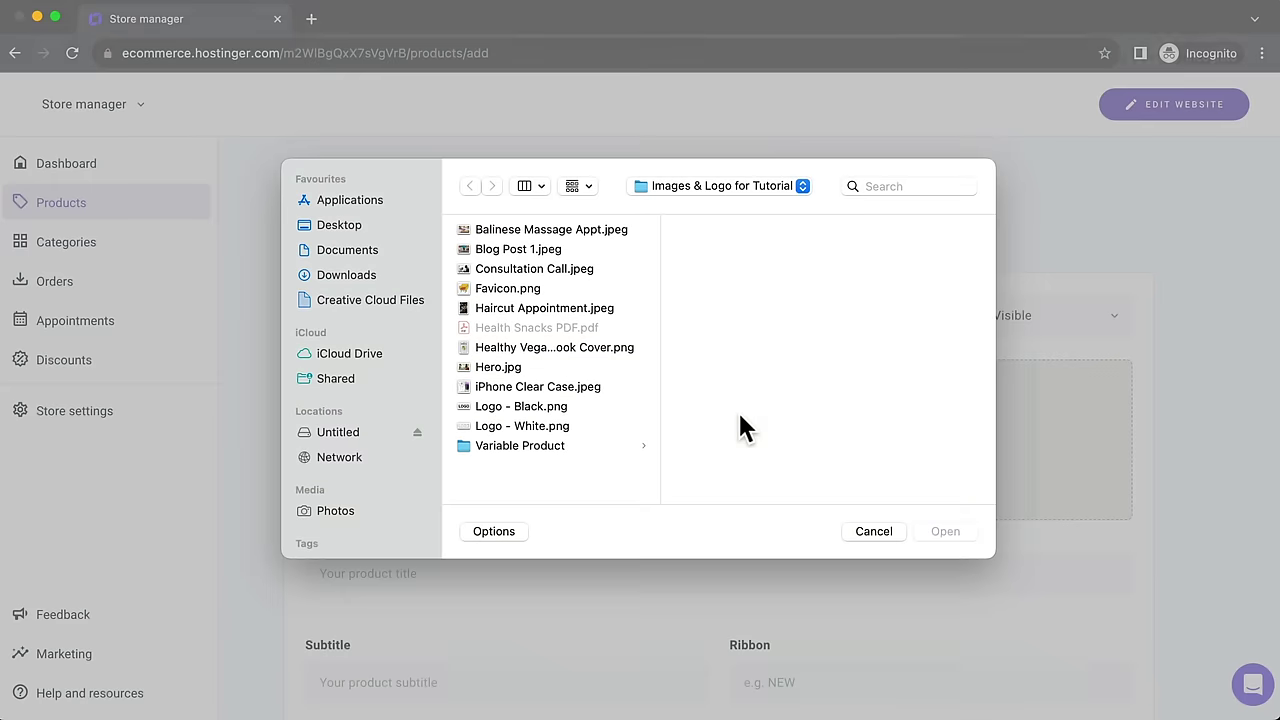
{"action": "left_click", "coordinate": [587, 308]}
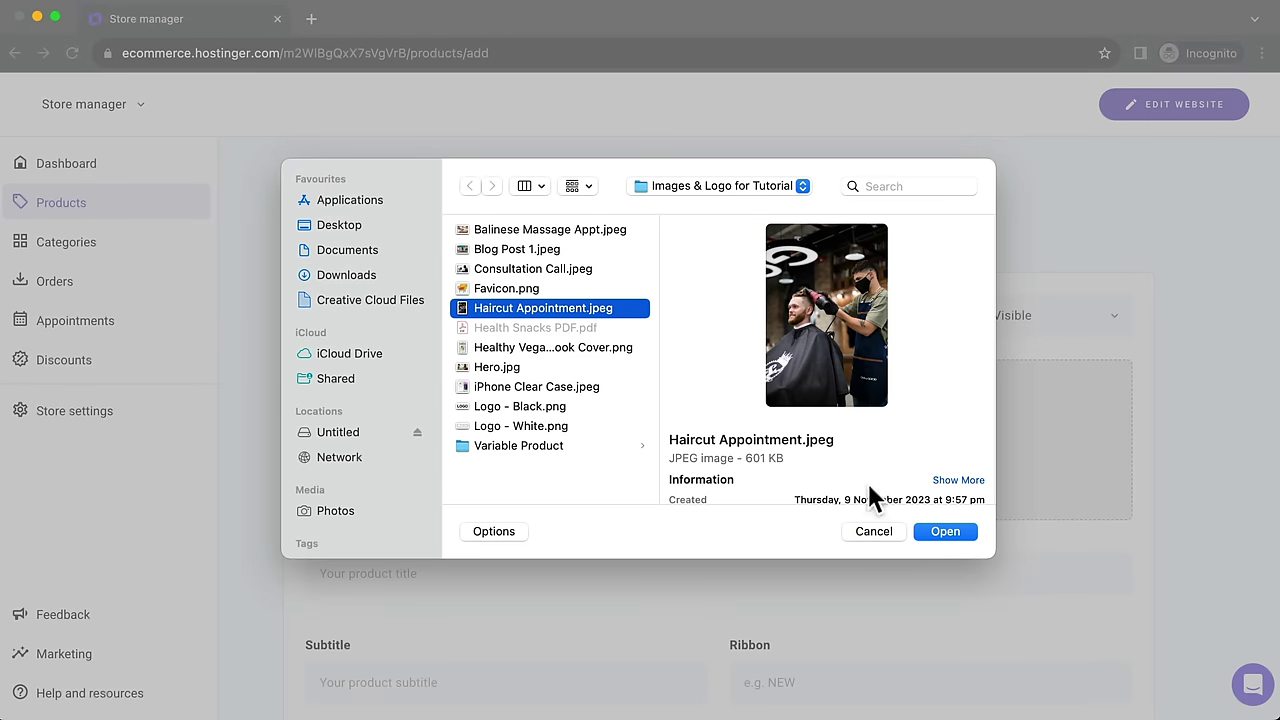
{"action": "left_click", "coordinate": [964, 531]}
Step: Fill in the appointment's title "Mens Haircut", subtitle "30 minutes", ribbon "Popular" and price AU$49
{"action": "scroll", "coordinate": [383, 378], "scroll_direction": "down", "scroll_amount": 2}
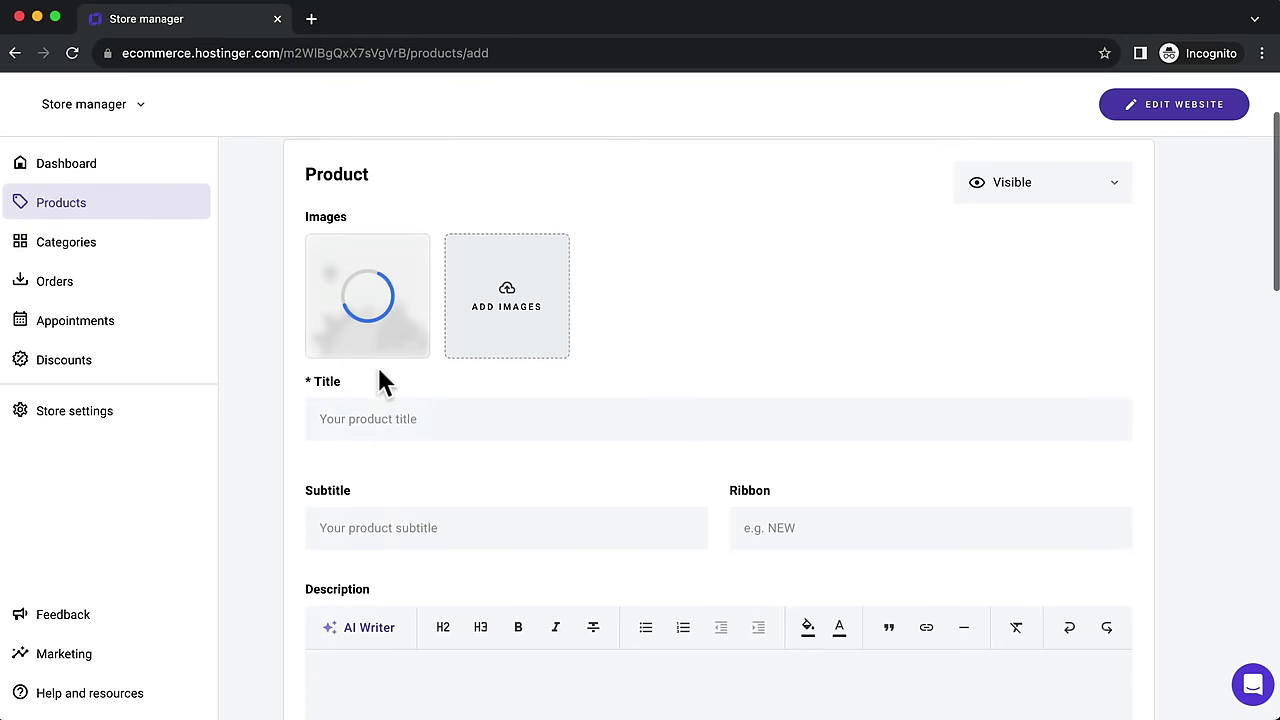
{"action": "left_click", "coordinate": [375, 418]}
{"action": "type", "text": "Mens Haircut"}
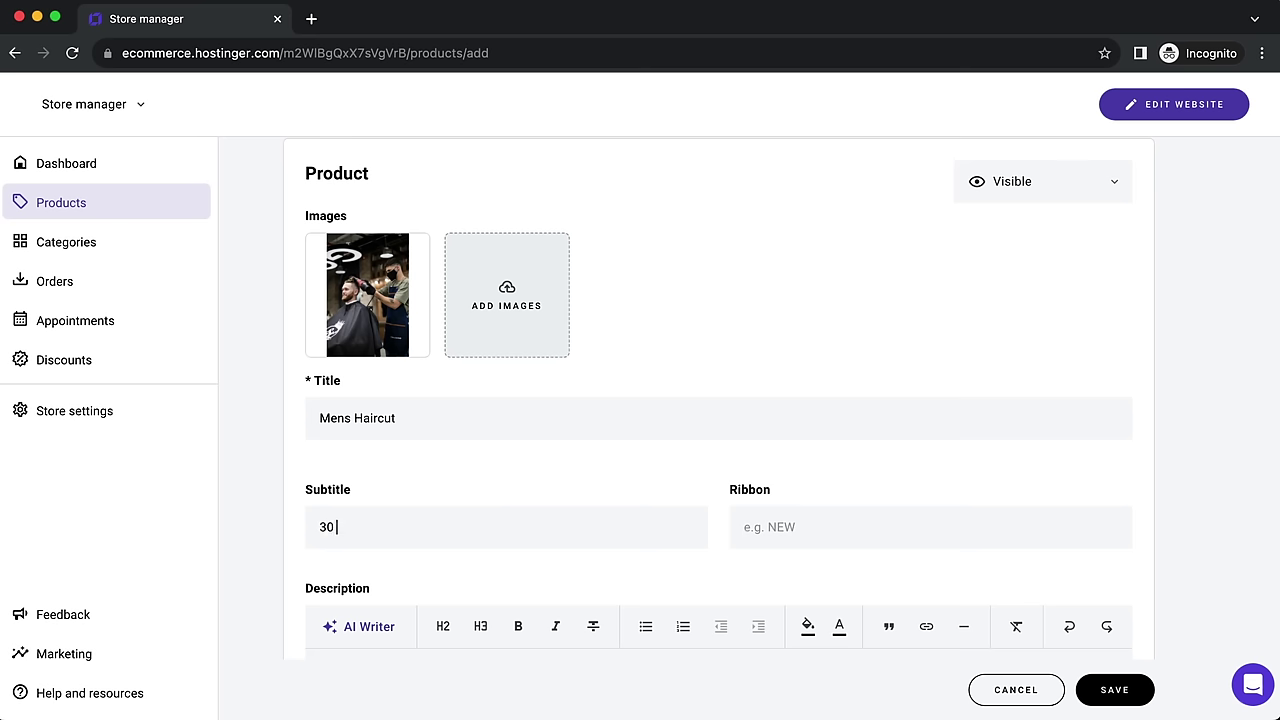
{"action": "scroll", "coordinate": [822, 397], "scroll_direction": "down", "scroll_amount": 2}
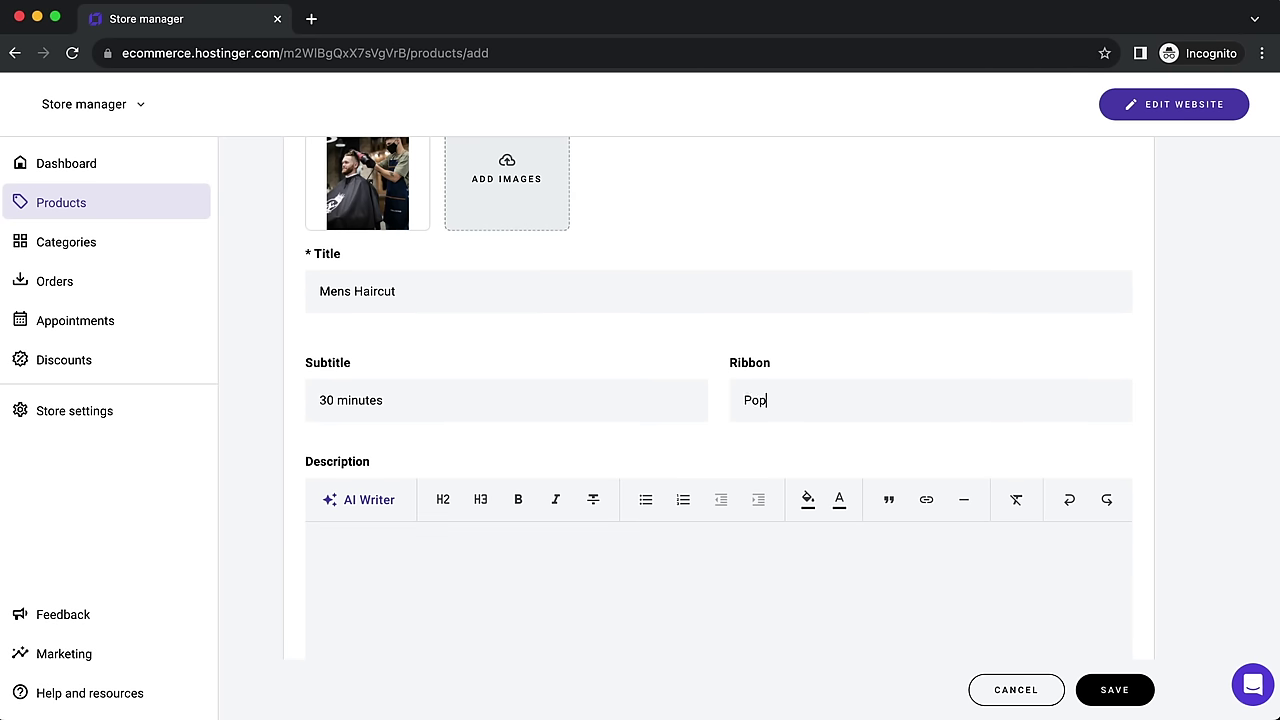
{"action": "scroll", "coordinate": [775, 446], "scroll_direction": "down", "scroll_amount": 5}
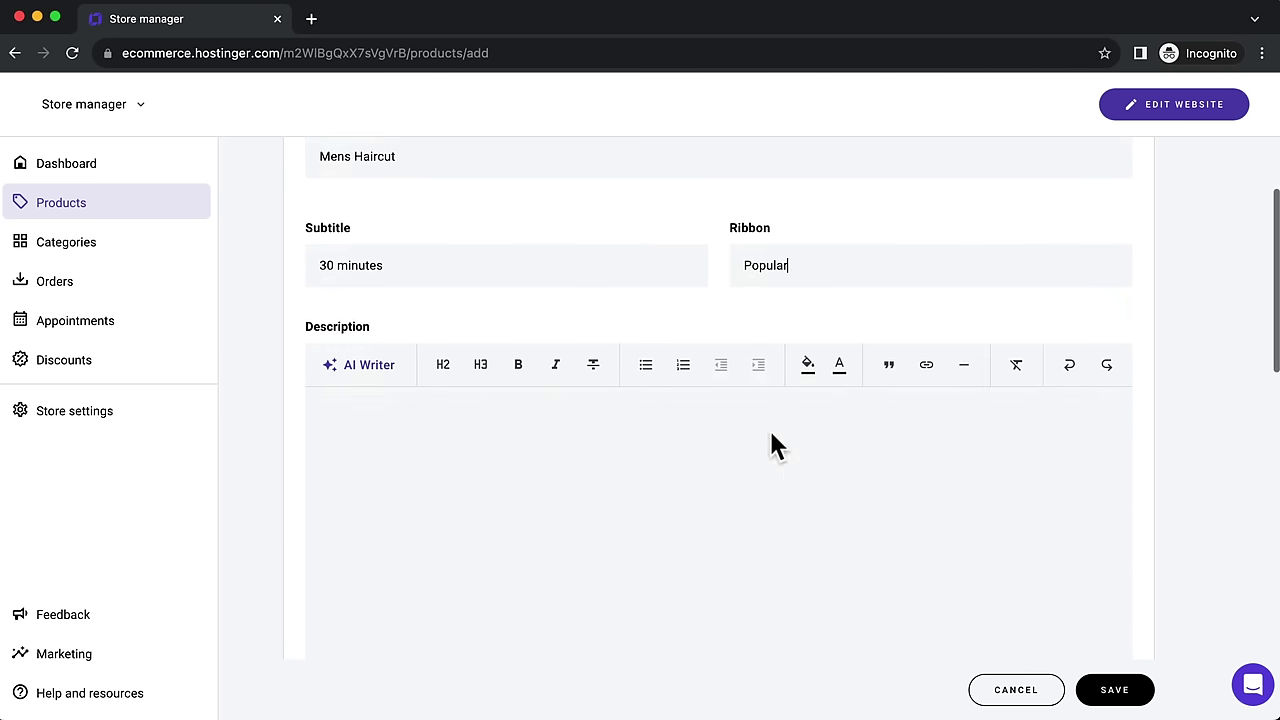
{"action": "left_click", "coordinate": [539, 456]}
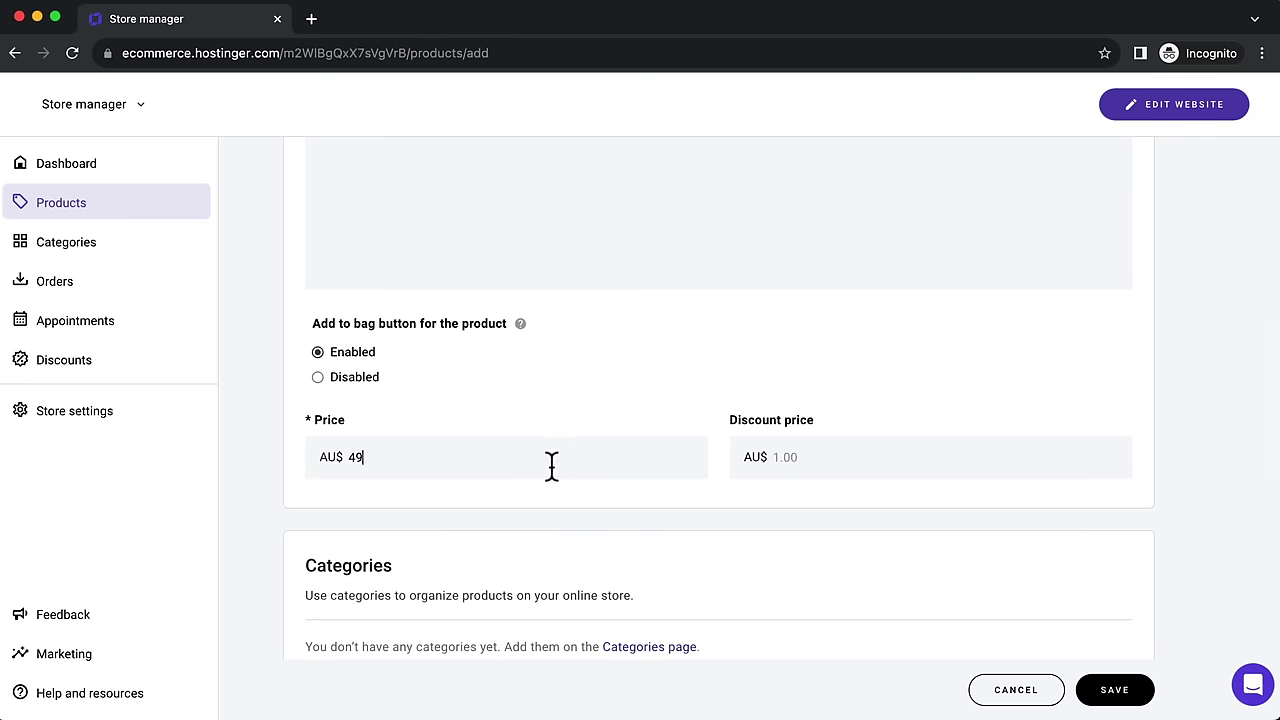
Step: Set the appointment's location to "in Store" and its duration to 30 minutes
{"action": "scroll", "coordinate": [551, 465], "scroll_direction": "down", "scroll_amount": 6}
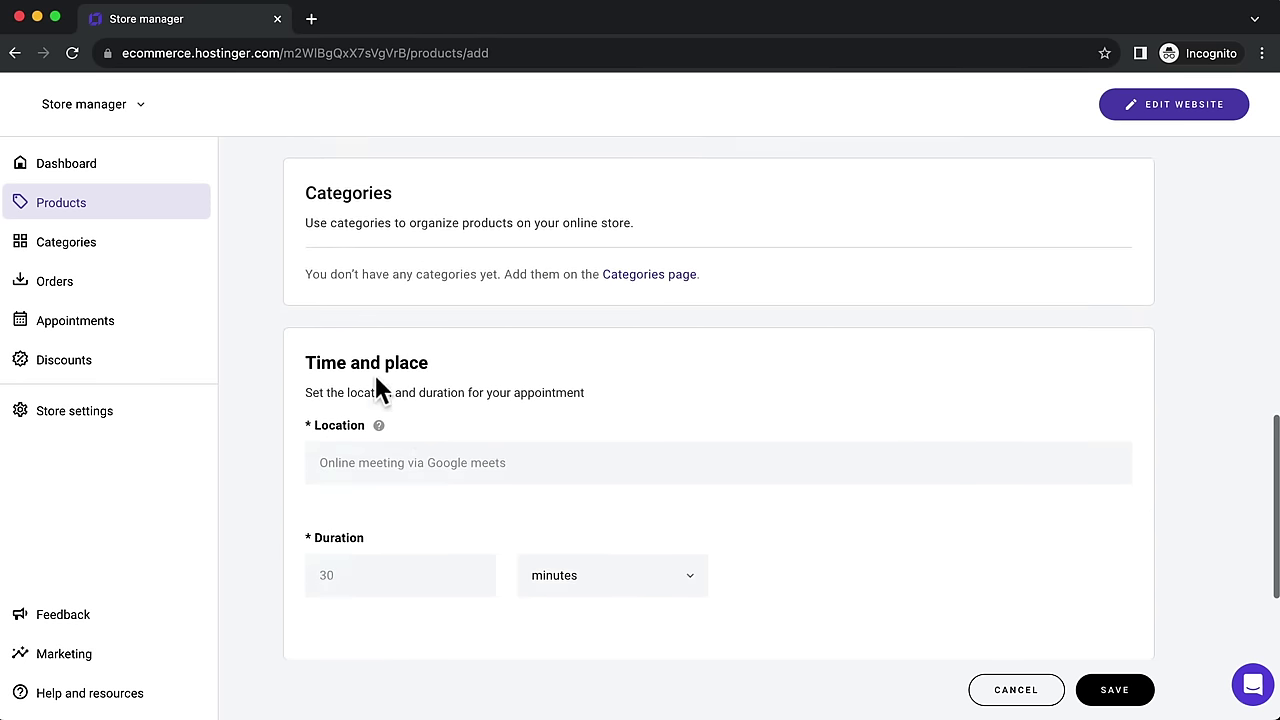
{"action": "left_click", "coordinate": [383, 470]}
{"action": "type", "text": "in"}
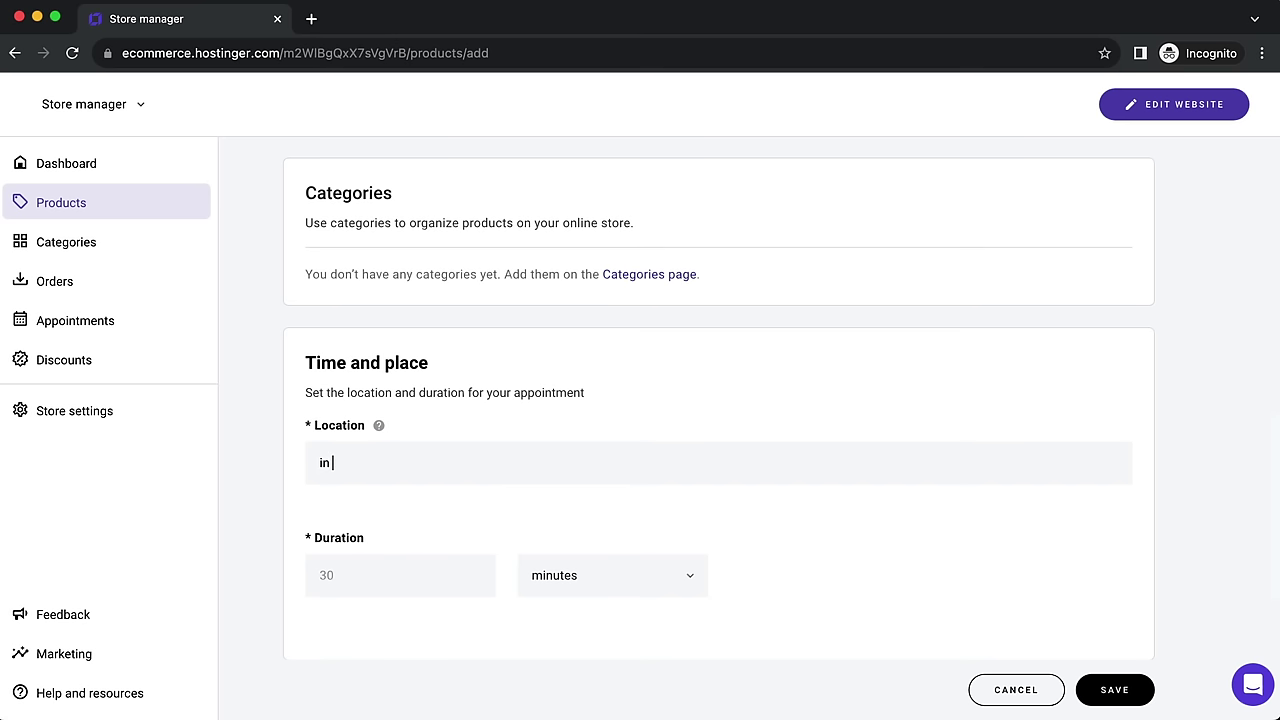
{"action": "type", "text": " Store"}
{"action": "scroll", "coordinate": [371, 528], "scroll_direction": "down", "scroll_amount": 1}
{"action": "left_click", "coordinate": [371, 526]}
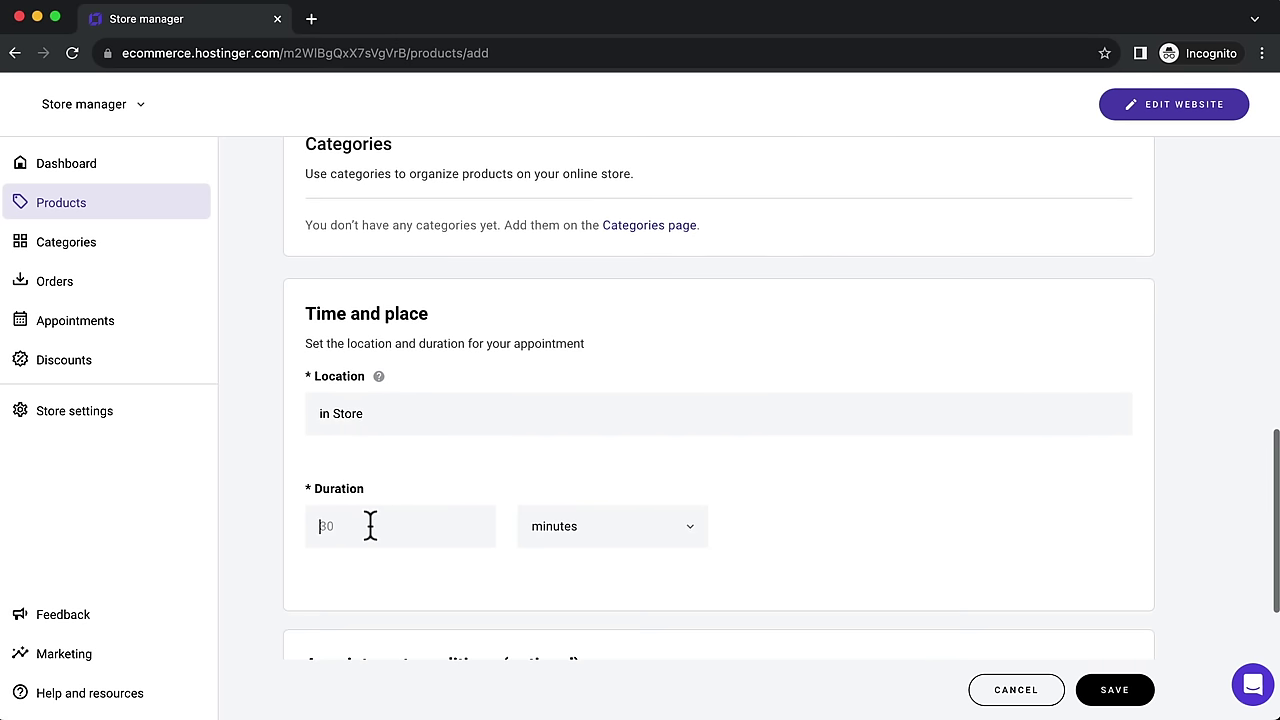
{"action": "type", "text": "30"}
Step: Set the appointment's minimum notice time to 12 hours
{"action": "scroll", "coordinate": [550, 495], "scroll_direction": "down", "scroll_amount": 5}
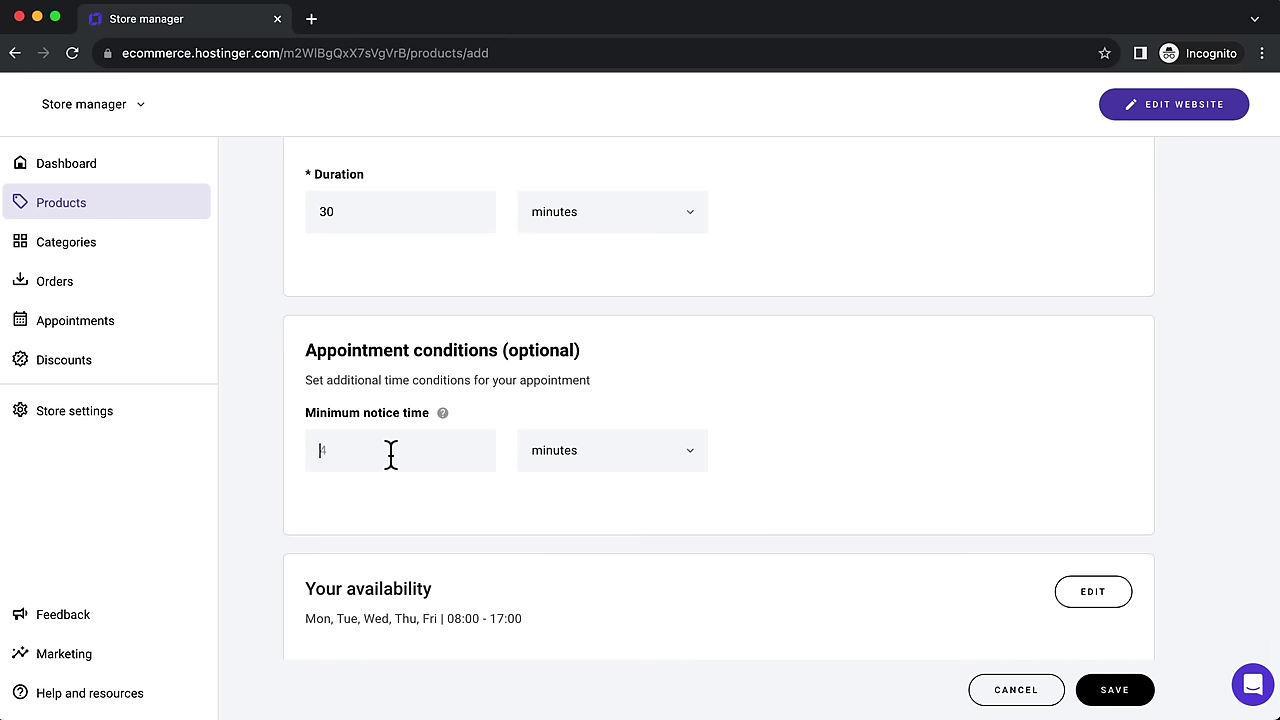
{"action": "left_click", "coordinate": [588, 460]}
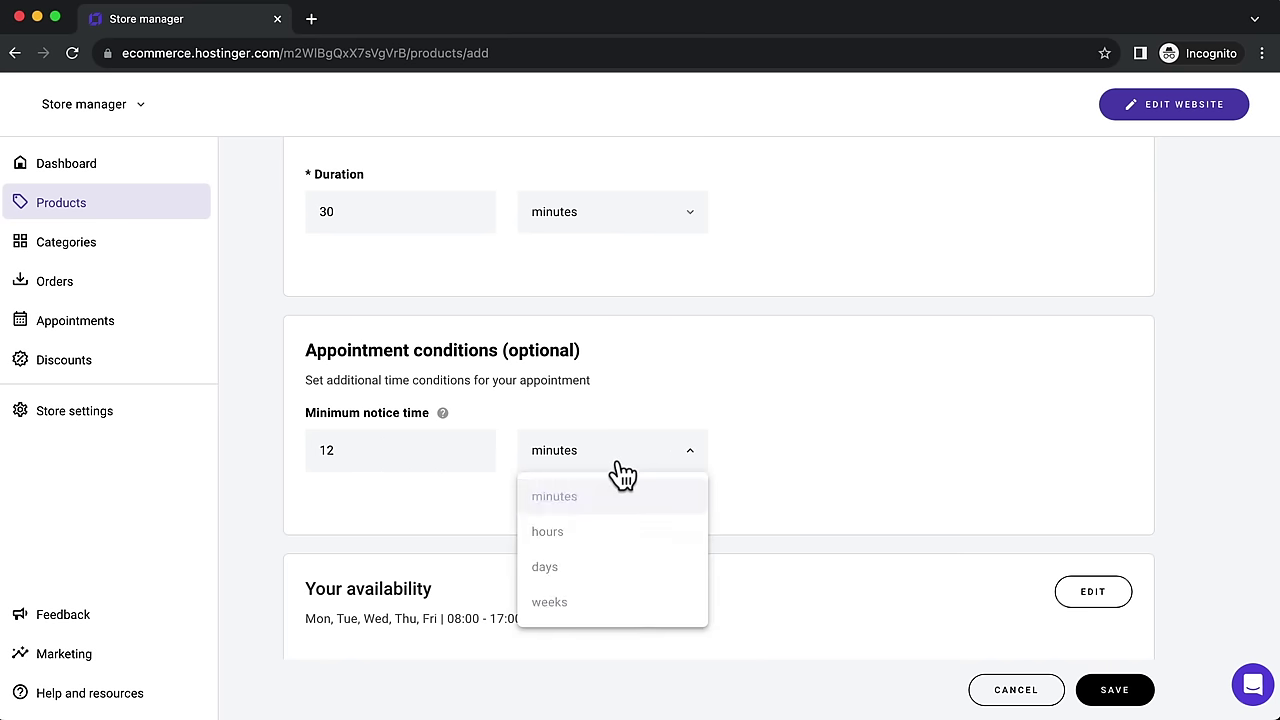
{"action": "left_click", "coordinate": [600, 533]}
Step: Open the appointment availability for editing and add a second time slot to Monday
{"action": "scroll", "coordinate": [727, 505], "scroll_direction": "down", "scroll_amount": 1}
{"action": "left_click_drag", "start_coordinate": [308, 537], "coordinate": [510, 545]}
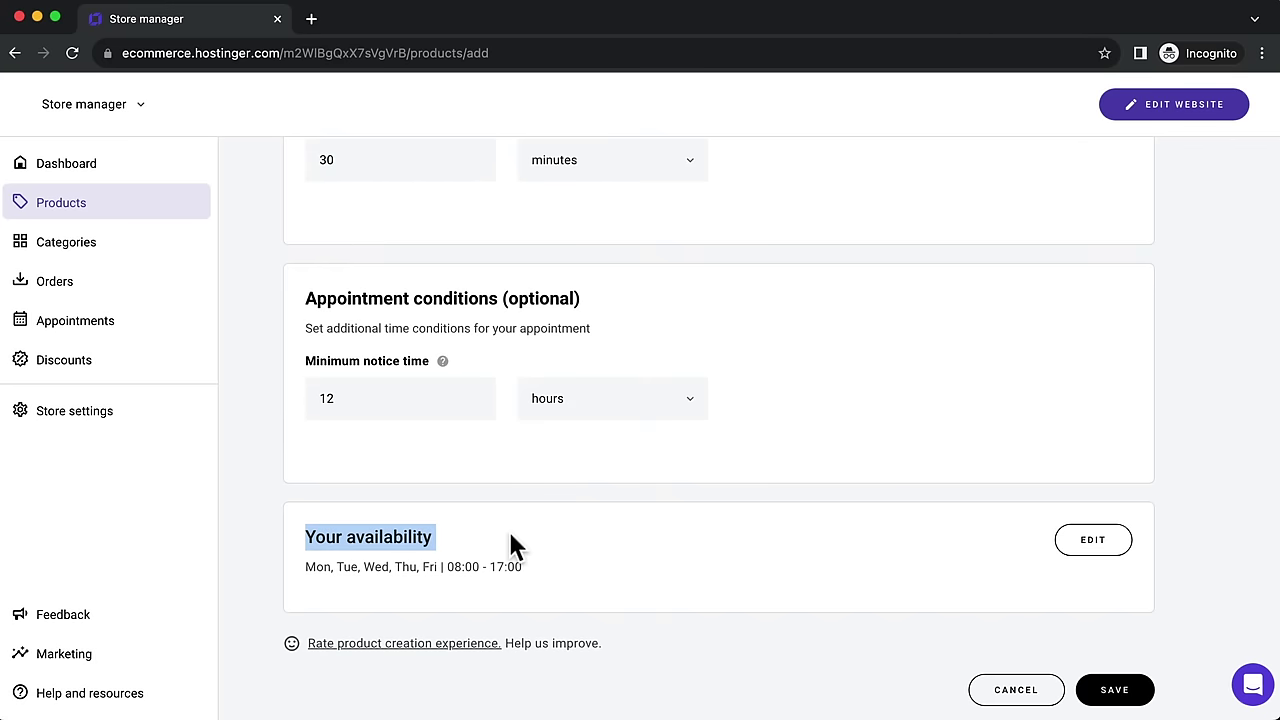
{"action": "left_click", "coordinate": [1093, 540]}
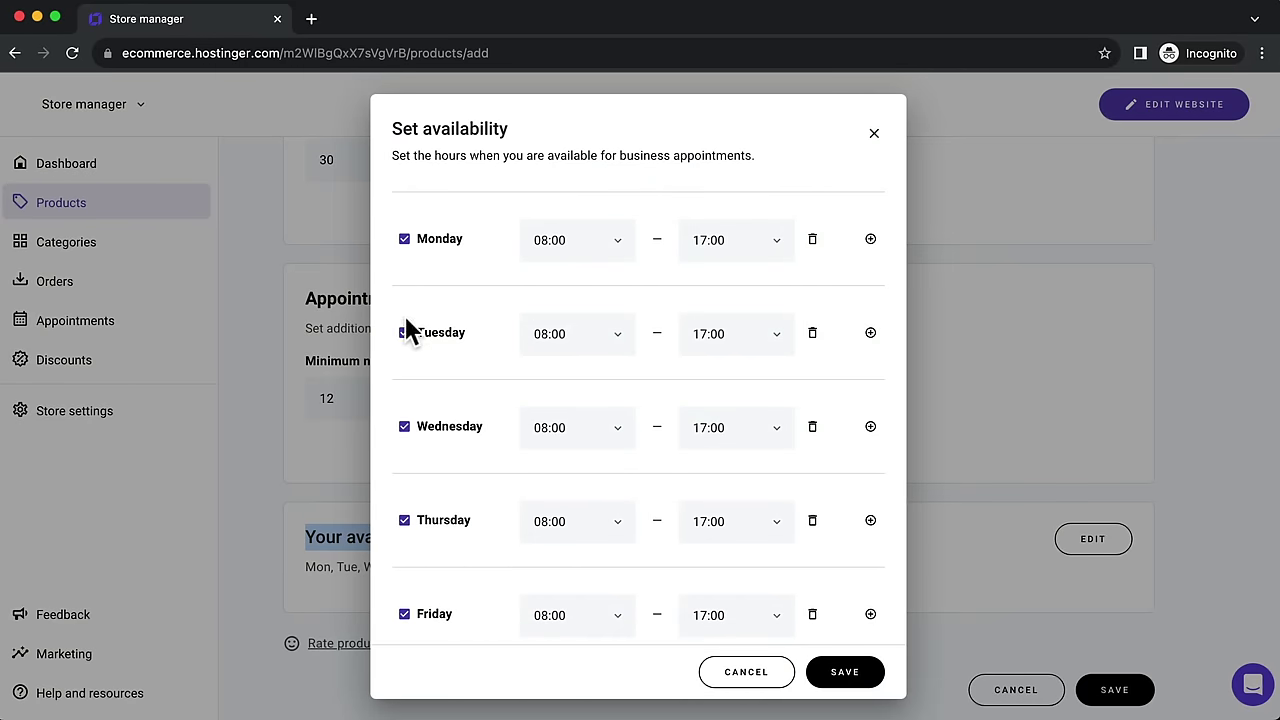
{"action": "scroll", "coordinate": [408, 335], "scroll_direction": "down", "scroll_amount": 2}
{"action": "scroll", "coordinate": [409, 347], "scroll_direction": "up", "scroll_amount": 2}
{"action": "left_click", "coordinate": [870, 240]}
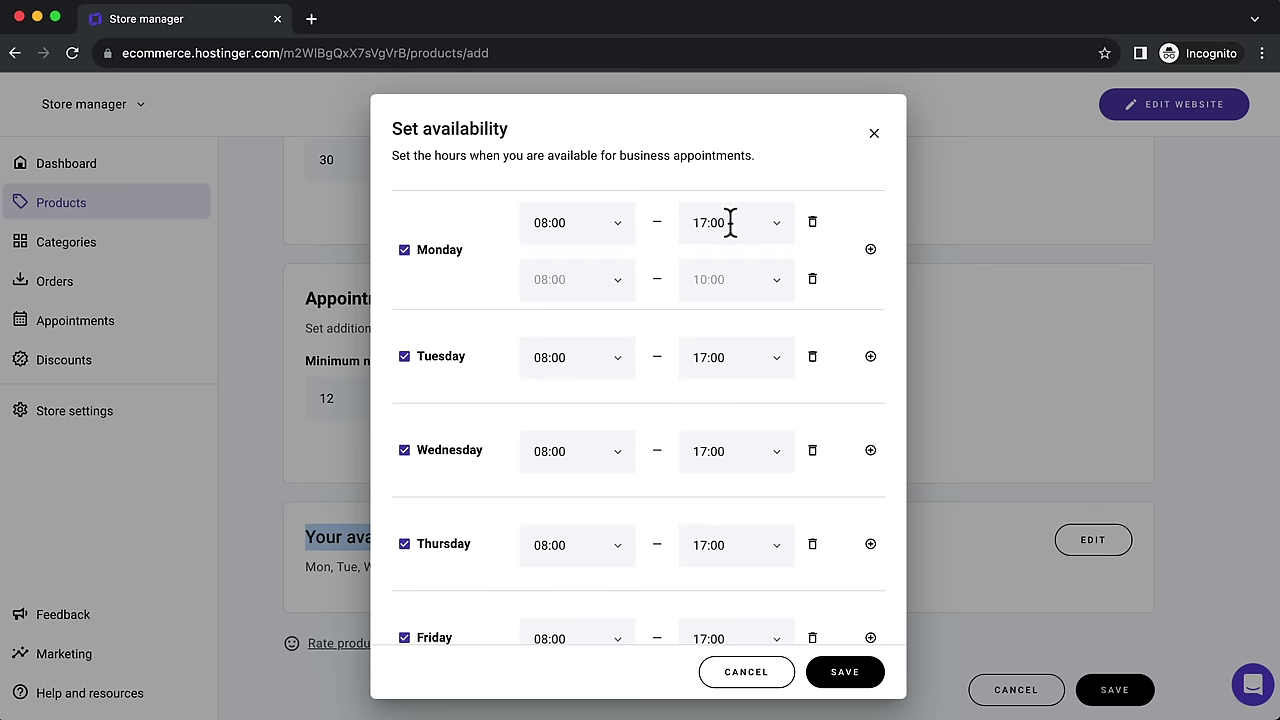
Step: Set the end time of Monday's first availability slot to 12:00
{"action": "left_click_drag", "start_coordinate": [726, 222], "coordinate": [701, 222]}
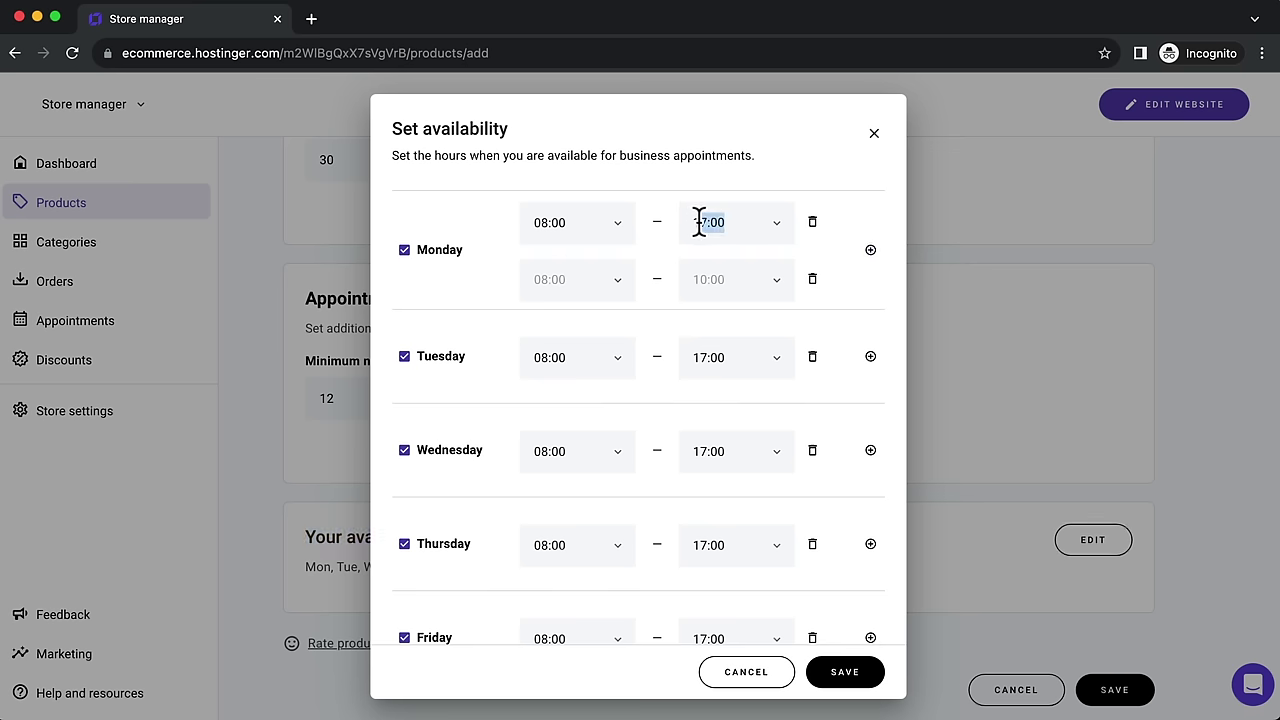
{"action": "left_click", "coordinate": [758, 236]}
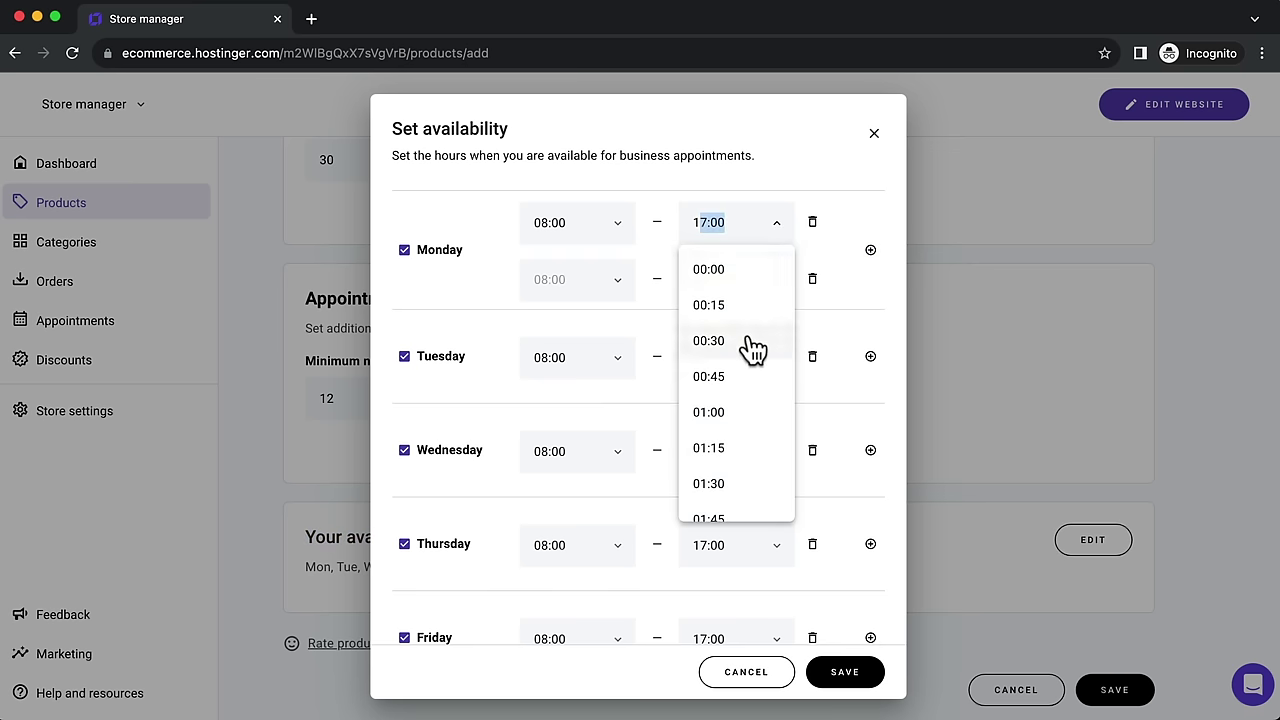
{"action": "scroll", "coordinate": [751, 354], "scroll_direction": "down", "scroll_amount": 3}
{"action": "scroll", "coordinate": [751, 354], "scroll_direction": "down", "scroll_amount": 15}
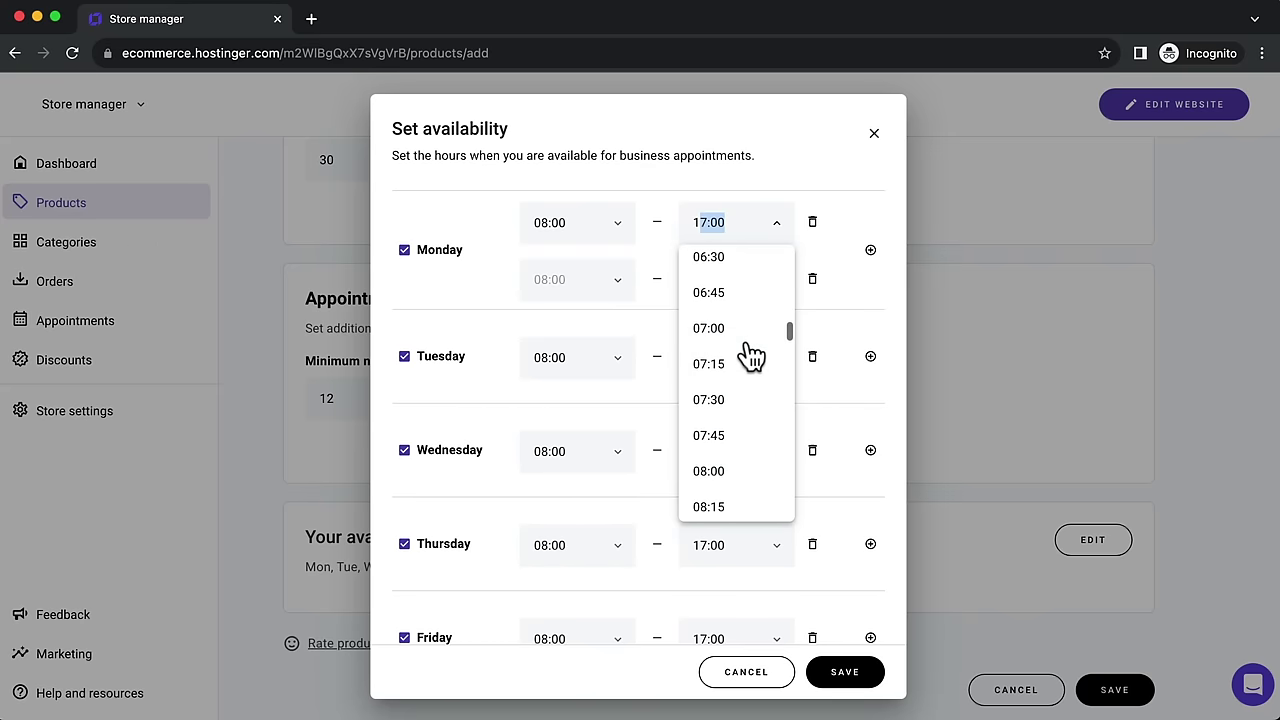
{"action": "scroll", "coordinate": [745, 360], "scroll_direction": "down", "scroll_amount": 1}
{"action": "left_click", "coordinate": [728, 372]}
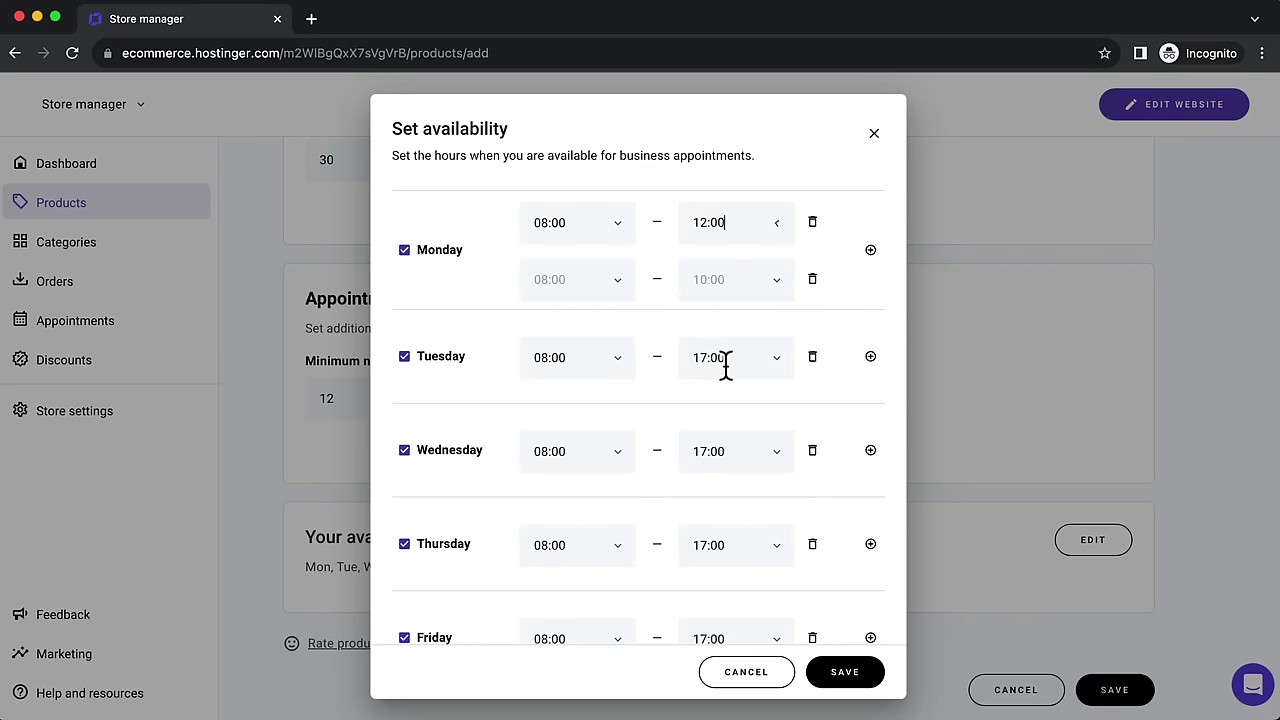
Step: Set Monday's second availability slot to run from 13:00 to 18:00
{"action": "left_click", "coordinate": [553, 280]}
{"action": "scroll", "coordinate": [592, 386], "scroll_direction": "down", "scroll_amount": 11}
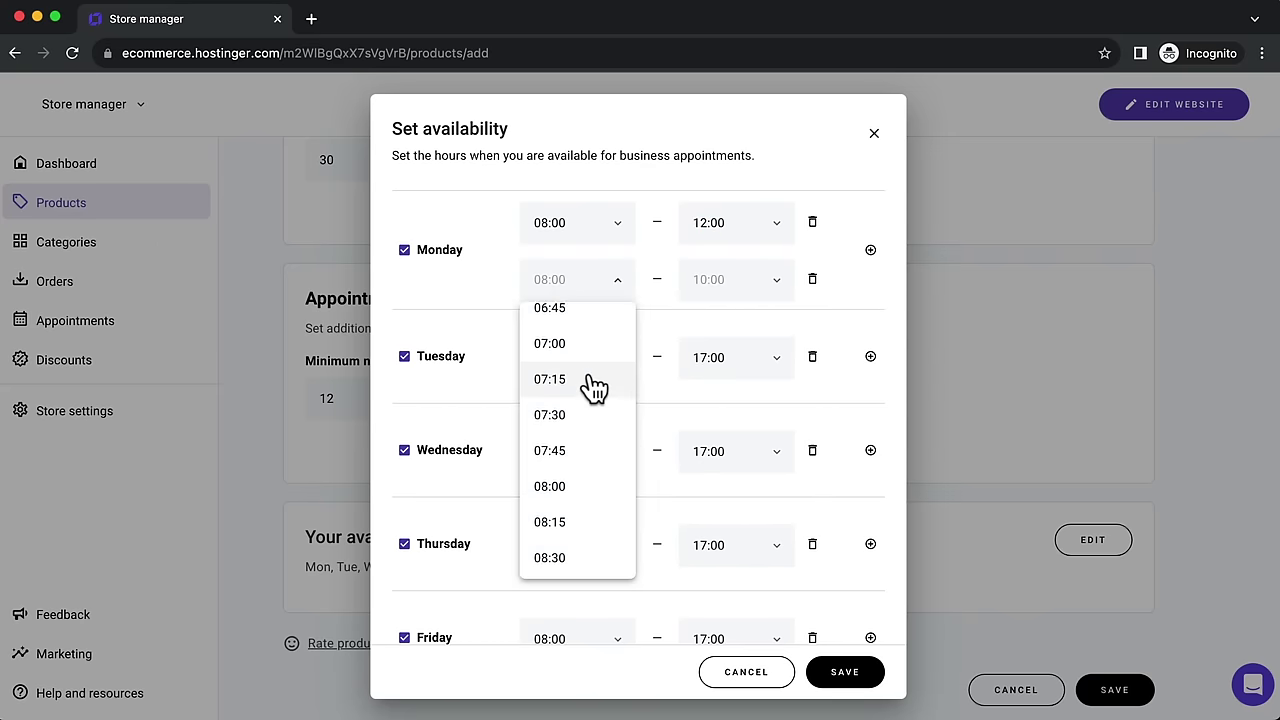
{"action": "scroll", "coordinate": [593, 387], "scroll_direction": "down", "scroll_amount": 9}
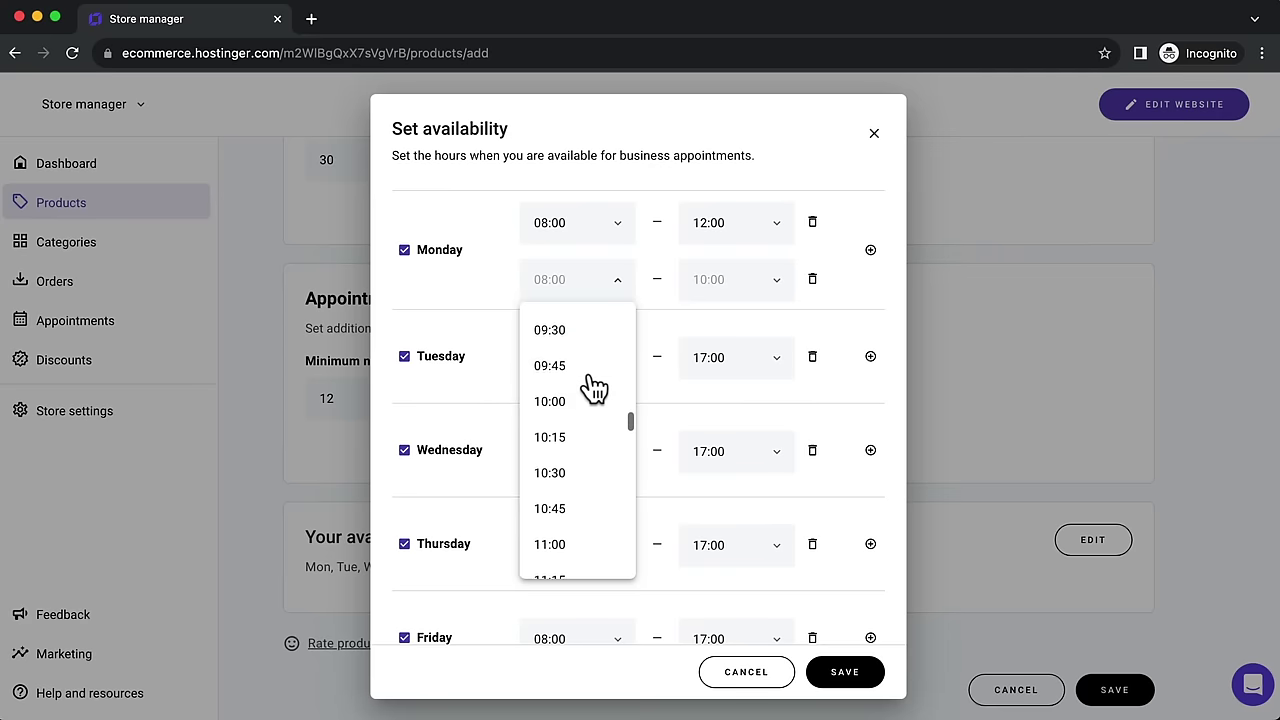
{"action": "scroll", "coordinate": [593, 387], "scroll_direction": "up", "scroll_amount": 3}
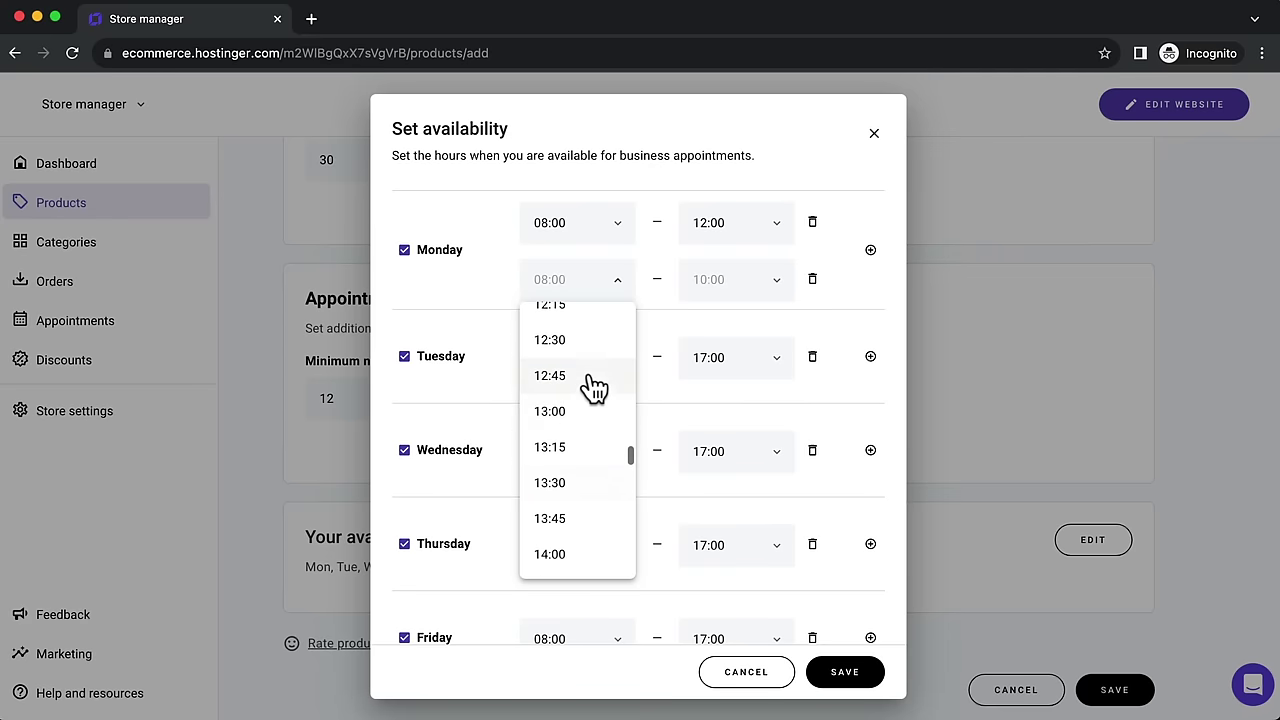
{"action": "left_click", "coordinate": [565, 410]}
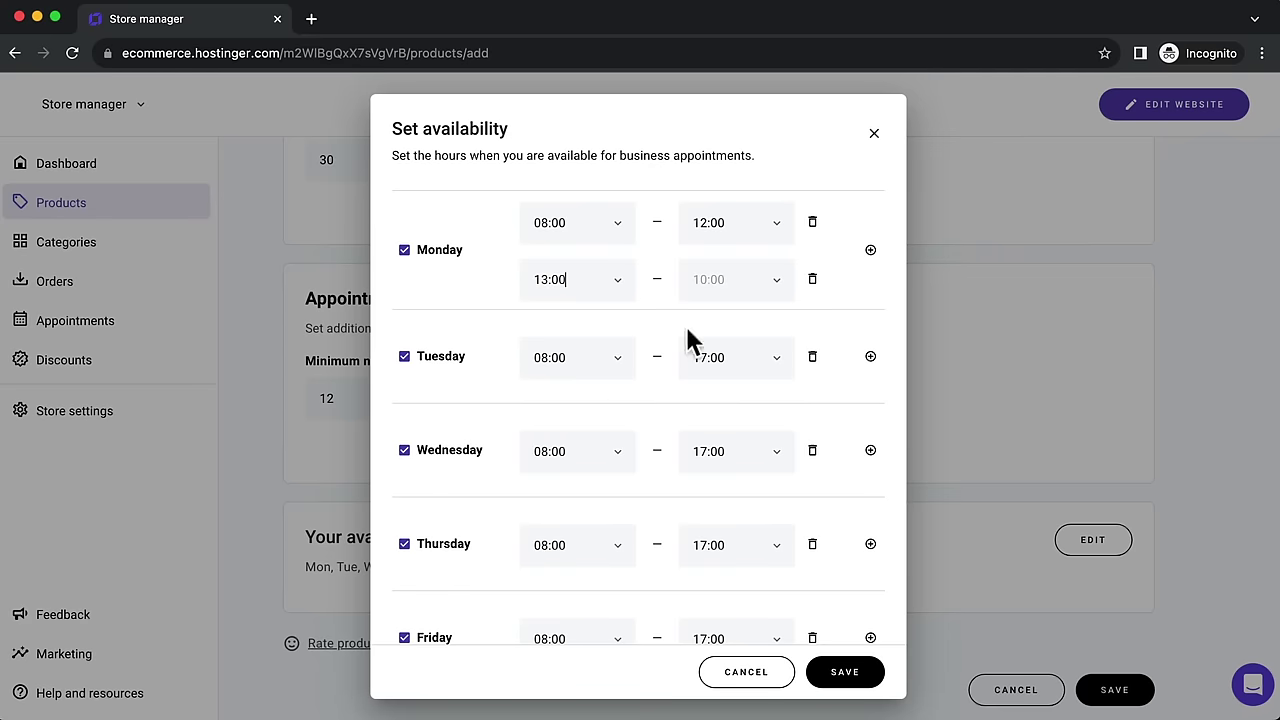
{"action": "left_click", "coordinate": [778, 282]}
{"action": "scroll", "coordinate": [750, 390], "scroll_direction": "down", "scroll_amount": 20}
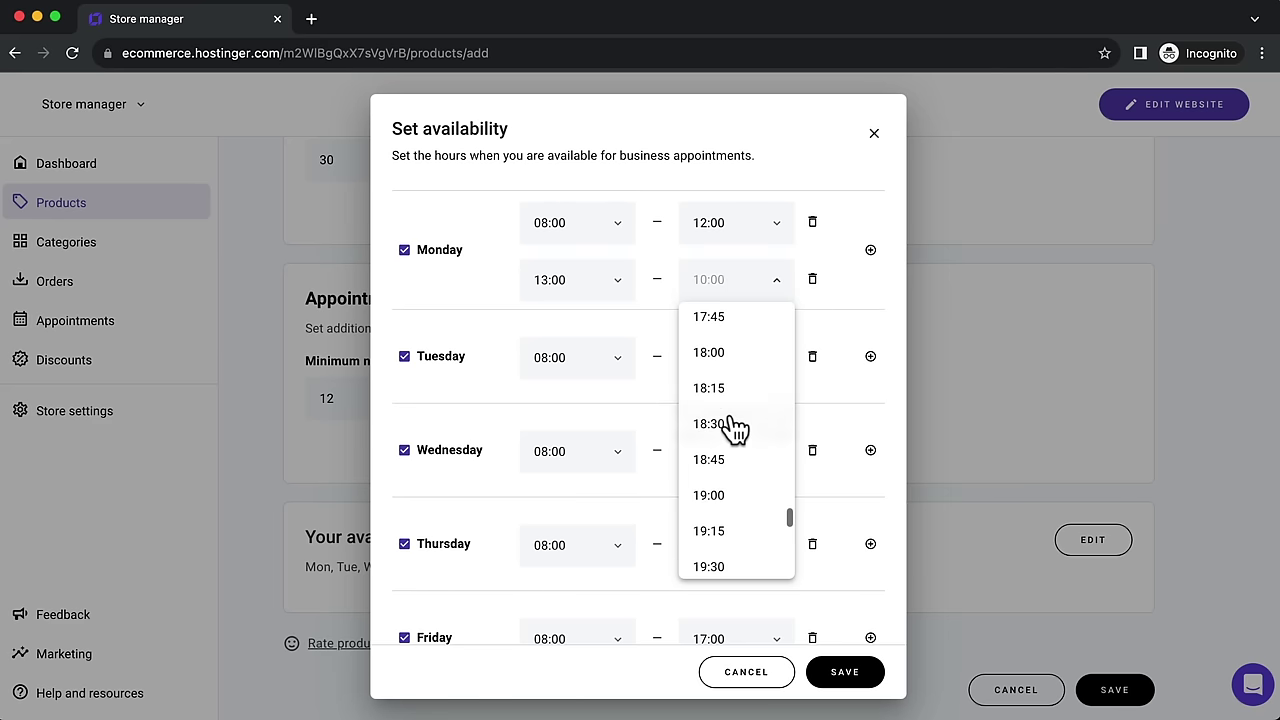
{"action": "left_click", "coordinate": [738, 358]}
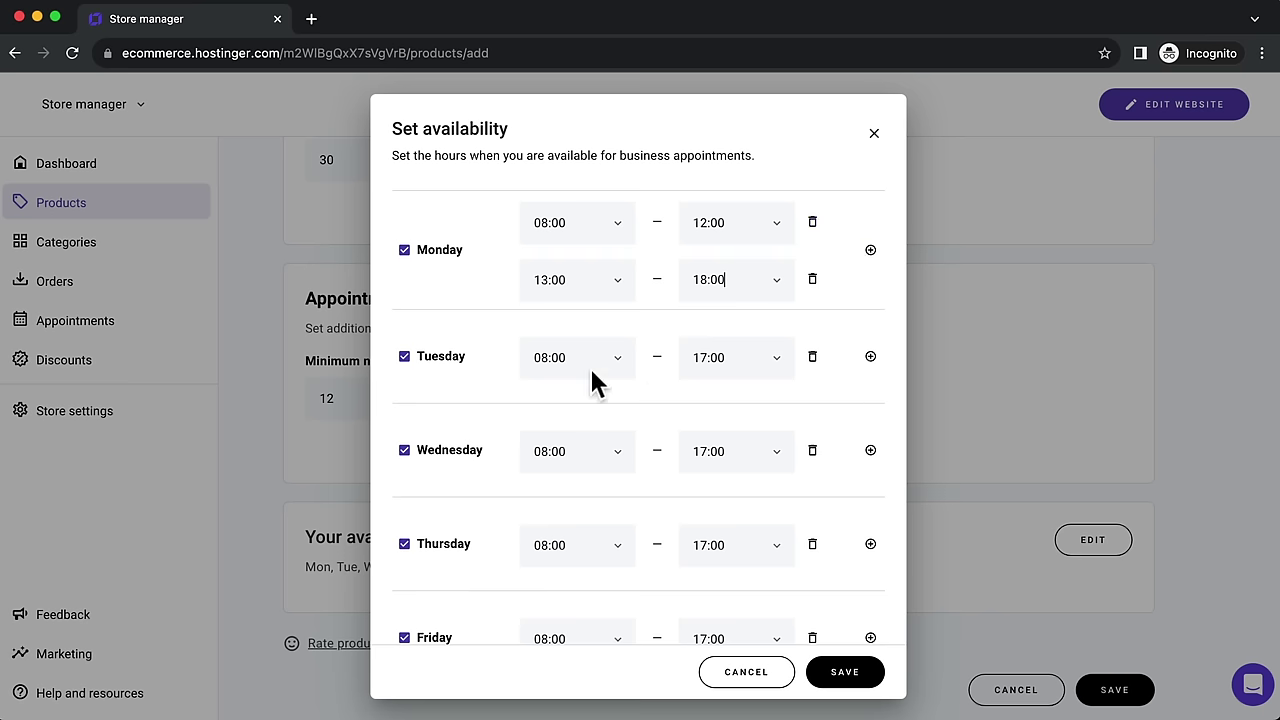
Step: Save the availability for all appointments and save the Mens Haircut product
{"action": "scroll", "coordinate": [590, 370], "scroll_direction": "down", "scroll_amount": 5}
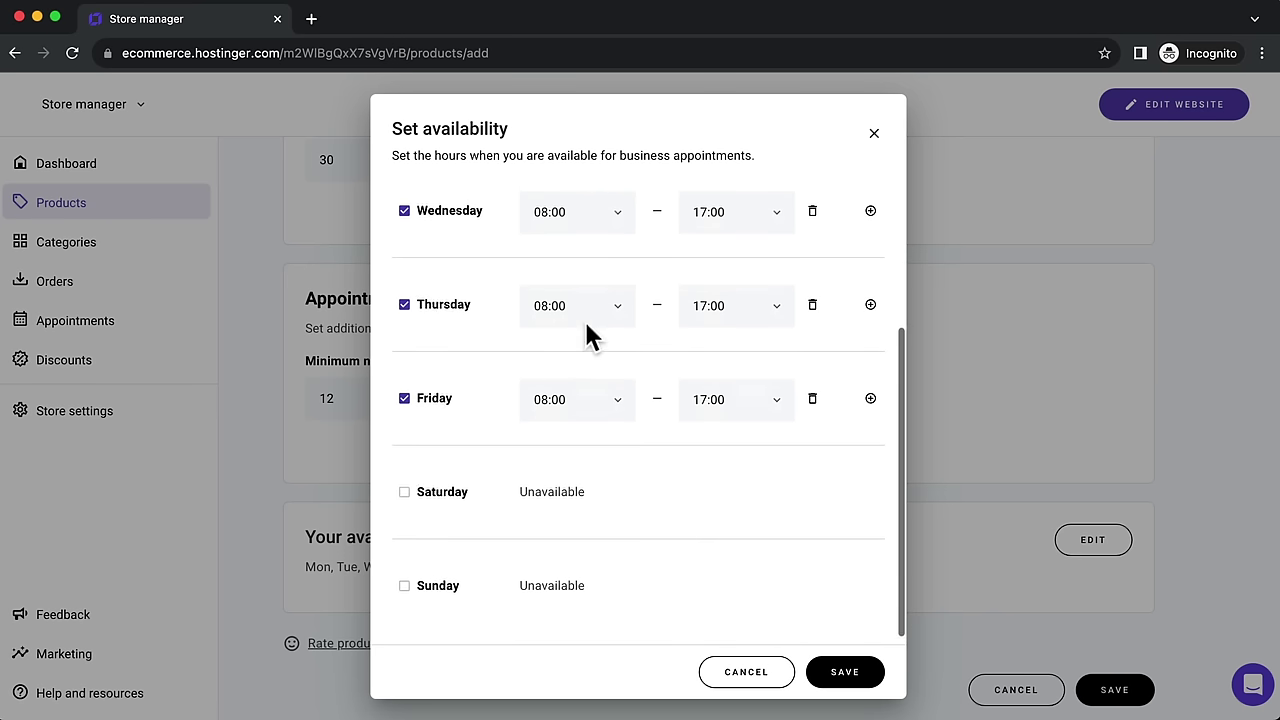
{"action": "left_click", "coordinate": [848, 676]}
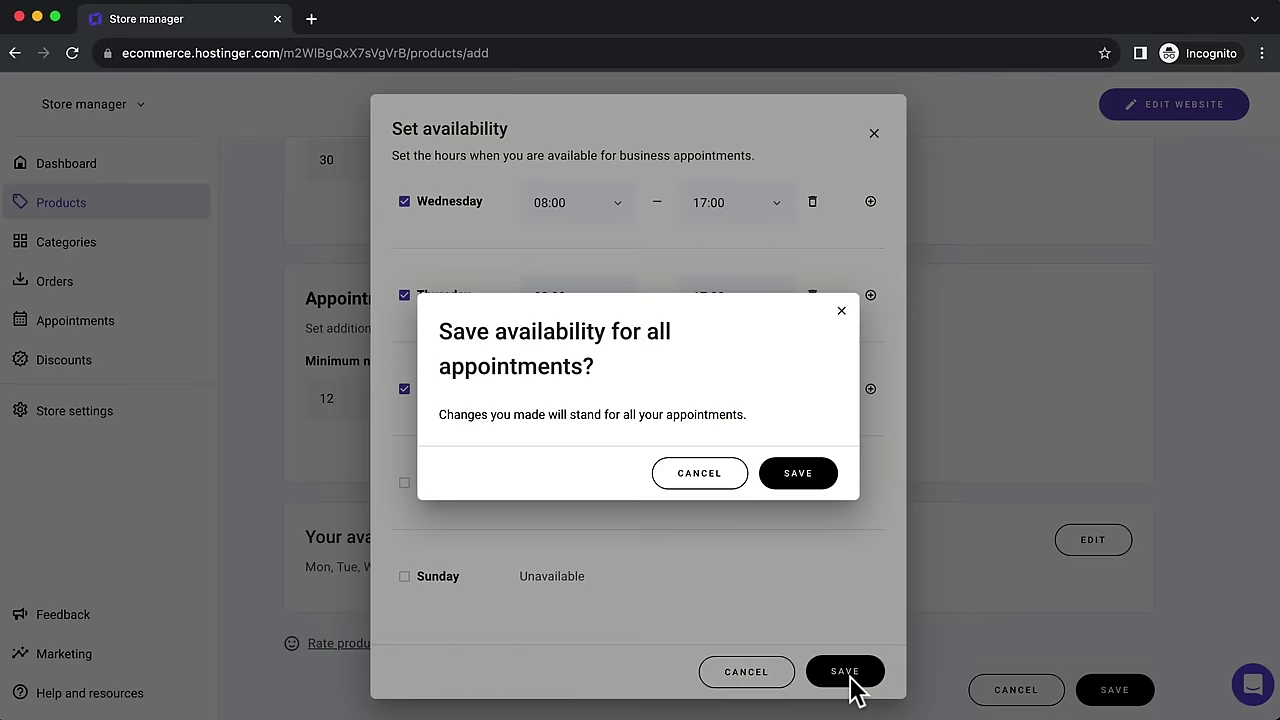
{"action": "left_click", "coordinate": [800, 475]}
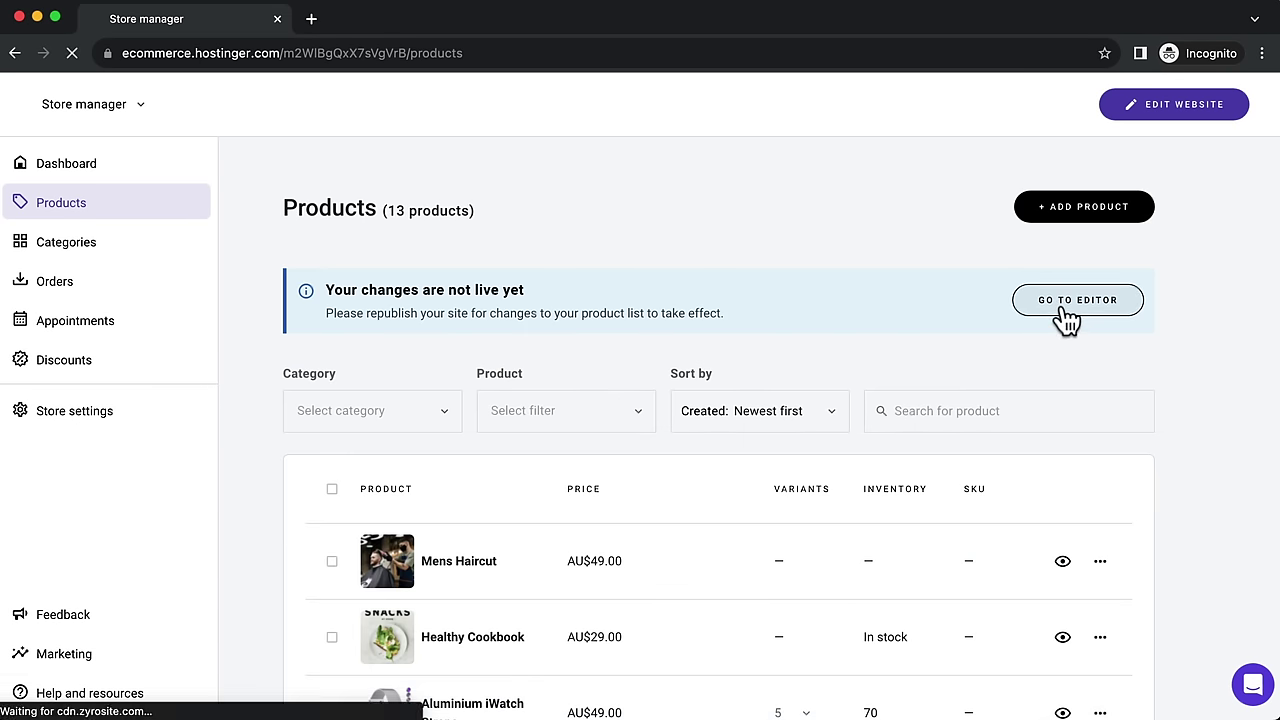
Step: Go to the website editor, preview the site and open the shop's All products page
{"action": "left_click", "coordinate": [1068, 310]}
{"action": "left_click", "coordinate": [1085, 100]}
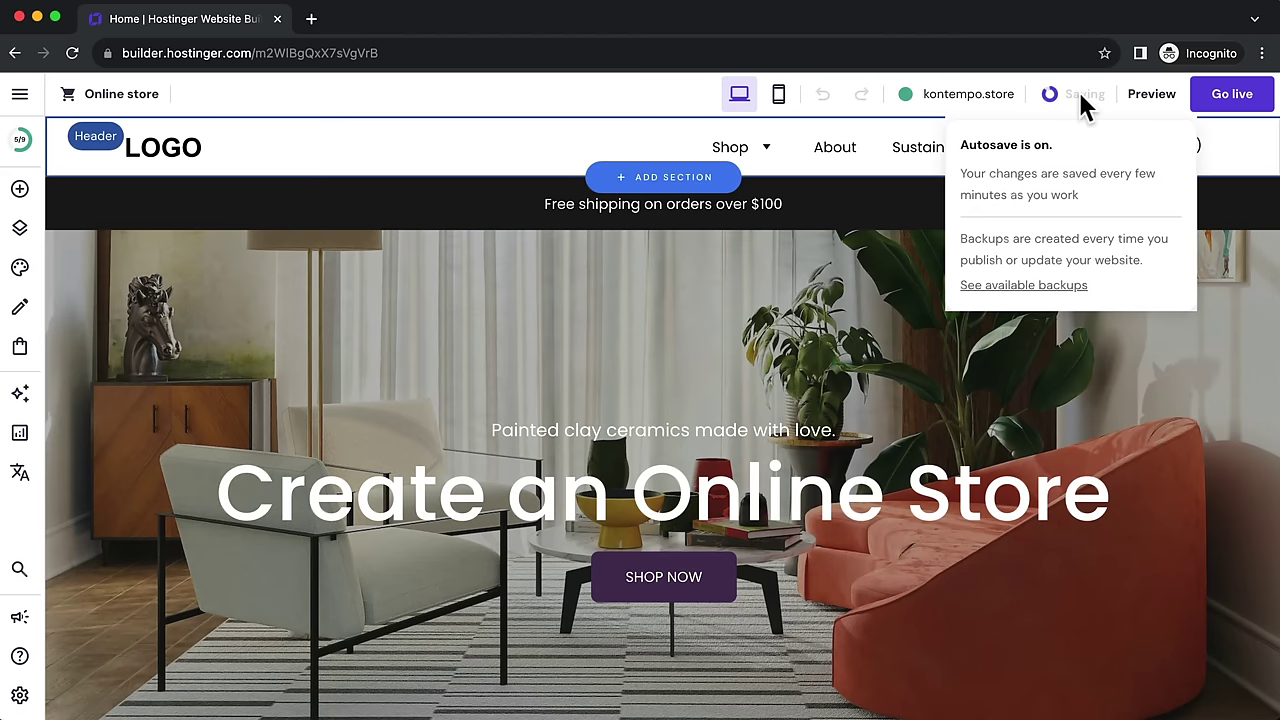
{"action": "left_click", "coordinate": [1150, 96]}
{"action": "mouse_move", "coordinate": [705, 152]}
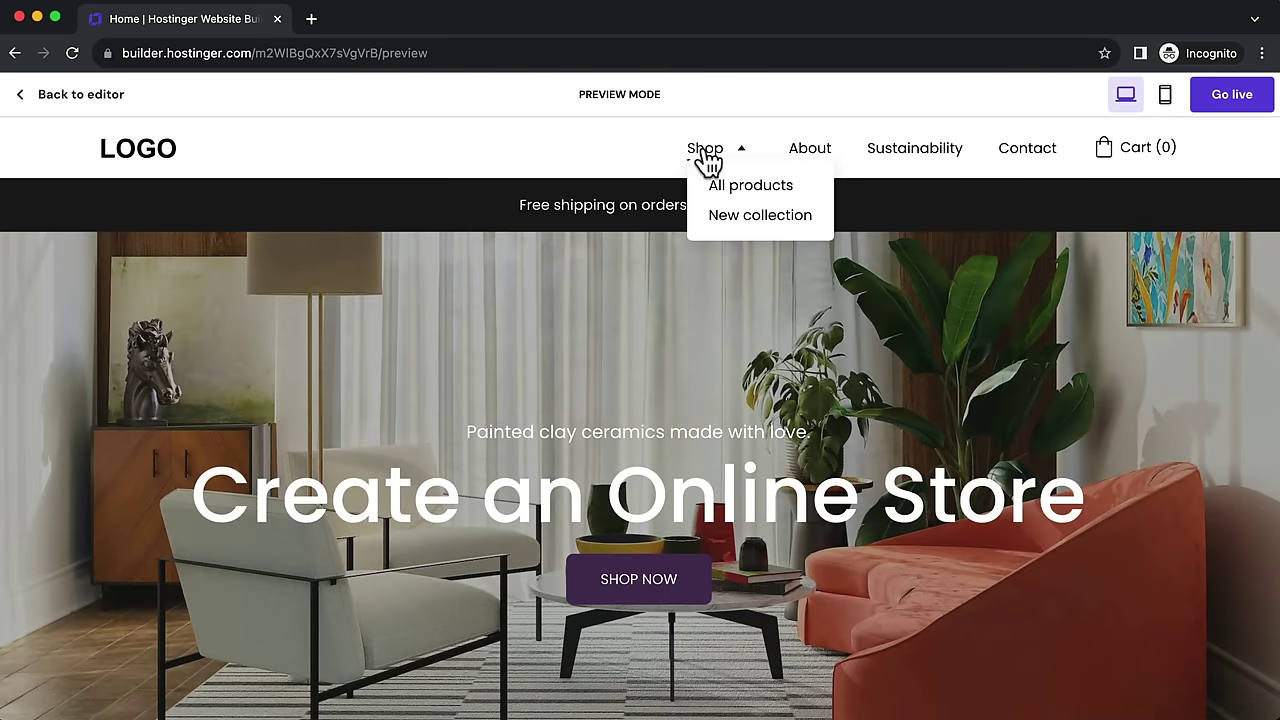
{"action": "left_click", "coordinate": [728, 192]}
Step: Find Mens Haircut among the previewed products and open its product page
{"action": "scroll", "coordinate": [1036, 358], "scroll_direction": "down", "scroll_amount": 5}
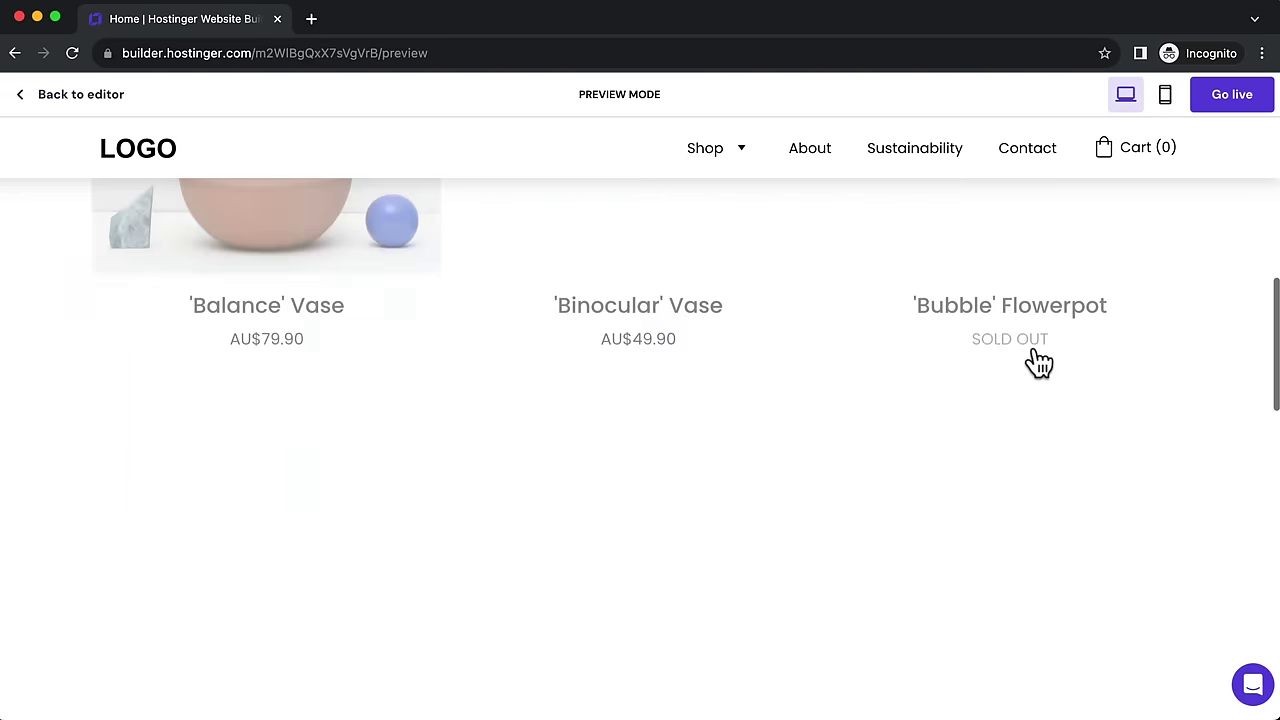
{"action": "scroll", "coordinate": [1038, 362], "scroll_direction": "down", "scroll_amount": 10}
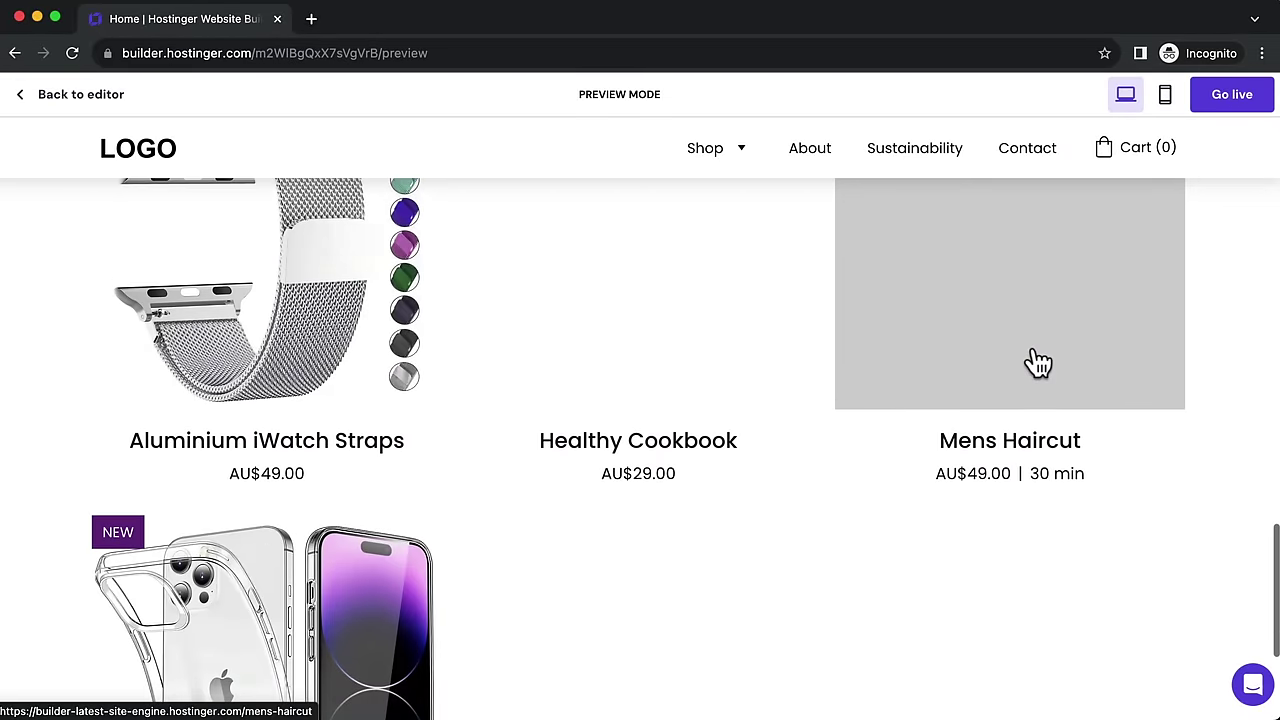
{"action": "scroll", "coordinate": [1023, 451], "scroll_direction": "up", "scroll_amount": 3}
{"action": "scroll", "coordinate": [1000, 409], "scroll_direction": "down", "scroll_amount": 2}
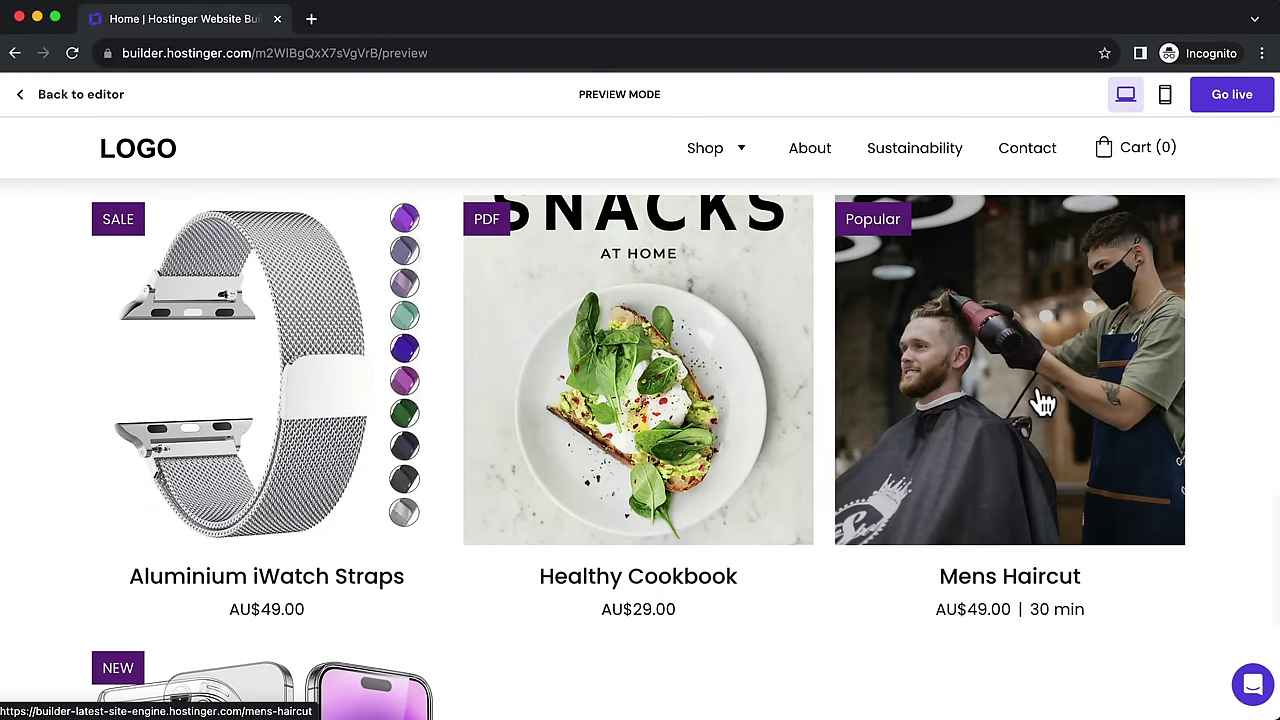
{"action": "left_click", "coordinate": [1064, 372]}
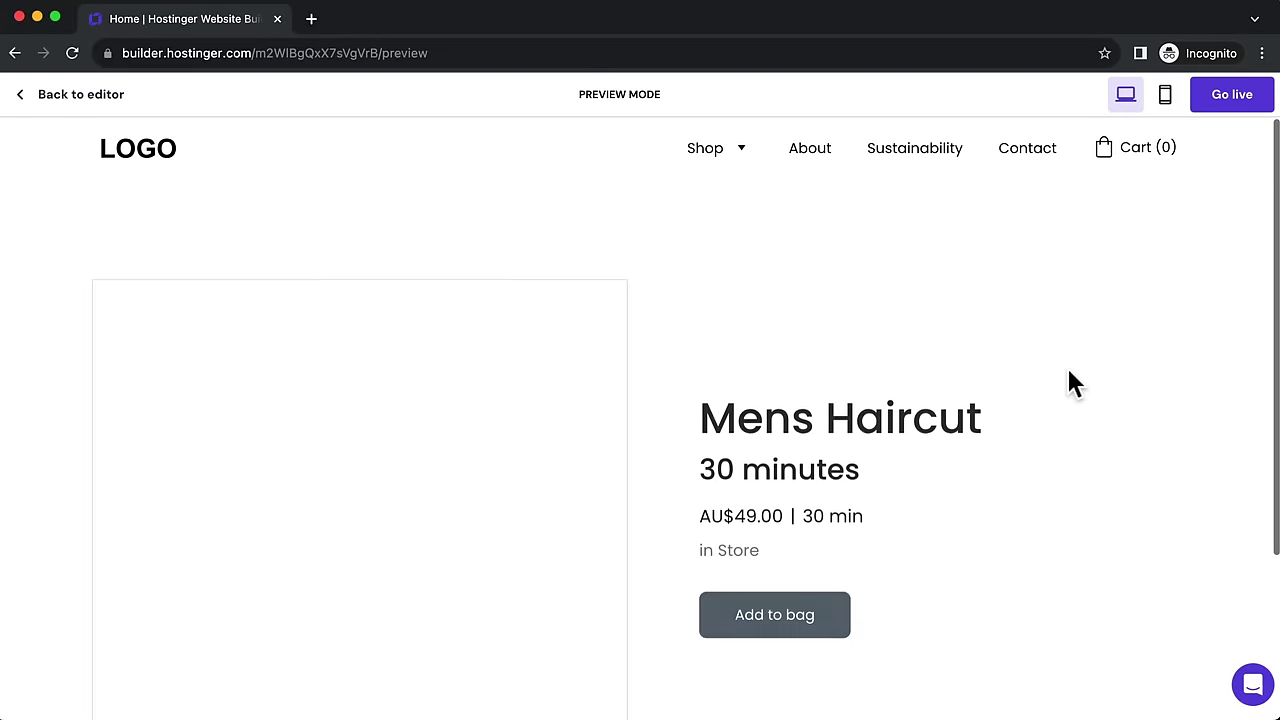
Step: Try to book the Mens Haircut for Wednesday, November 22 at 09:00 AM in the preview
{"action": "scroll", "coordinate": [1069, 380], "scroll_direction": "down", "scroll_amount": 2}
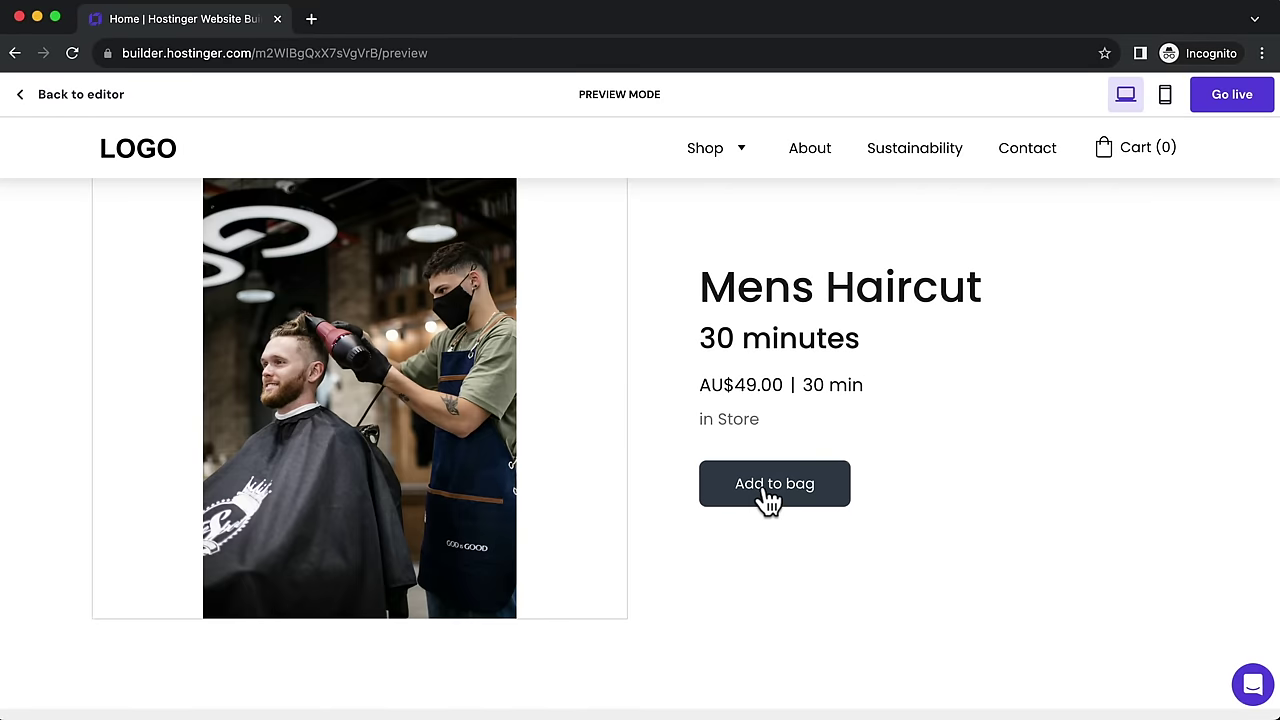
{"action": "left_click", "coordinate": [770, 484]}
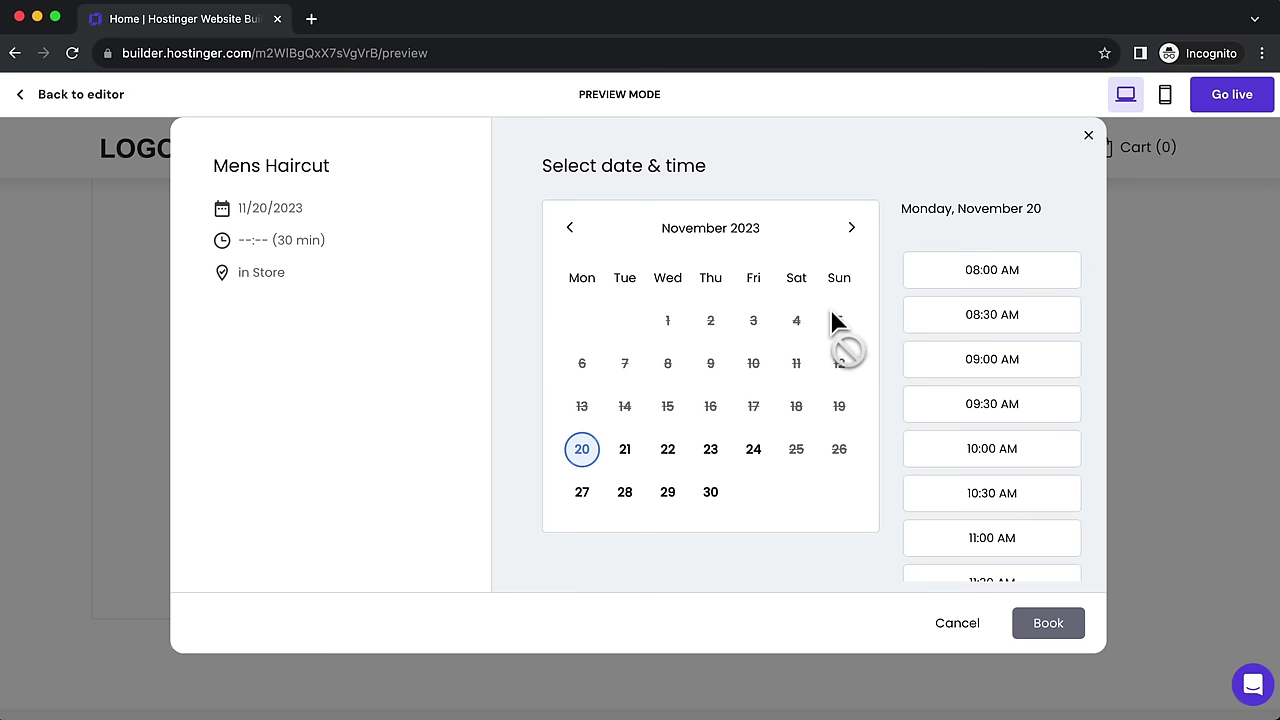
{"action": "left_click", "coordinate": [668, 456]}
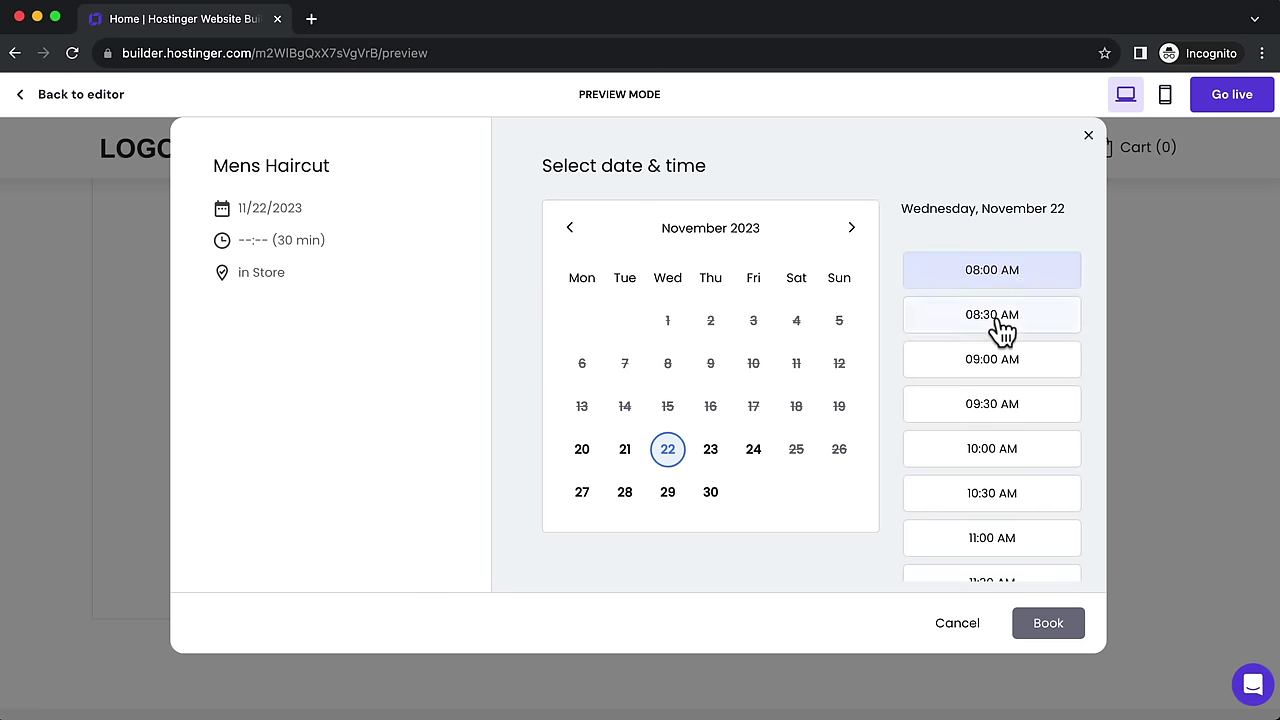
{"action": "left_click", "coordinate": [1003, 370]}
{"action": "left_click", "coordinate": [1057, 633]}
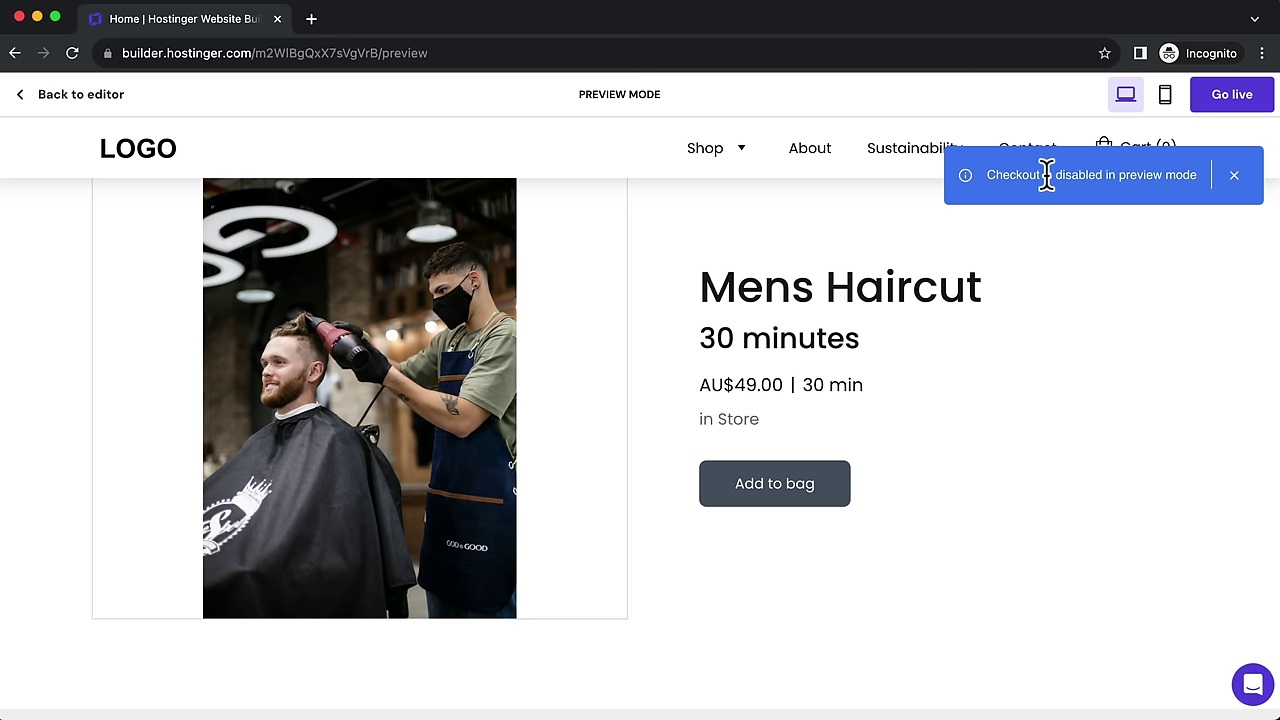
{"action": "left_click", "coordinate": [1234, 178]}
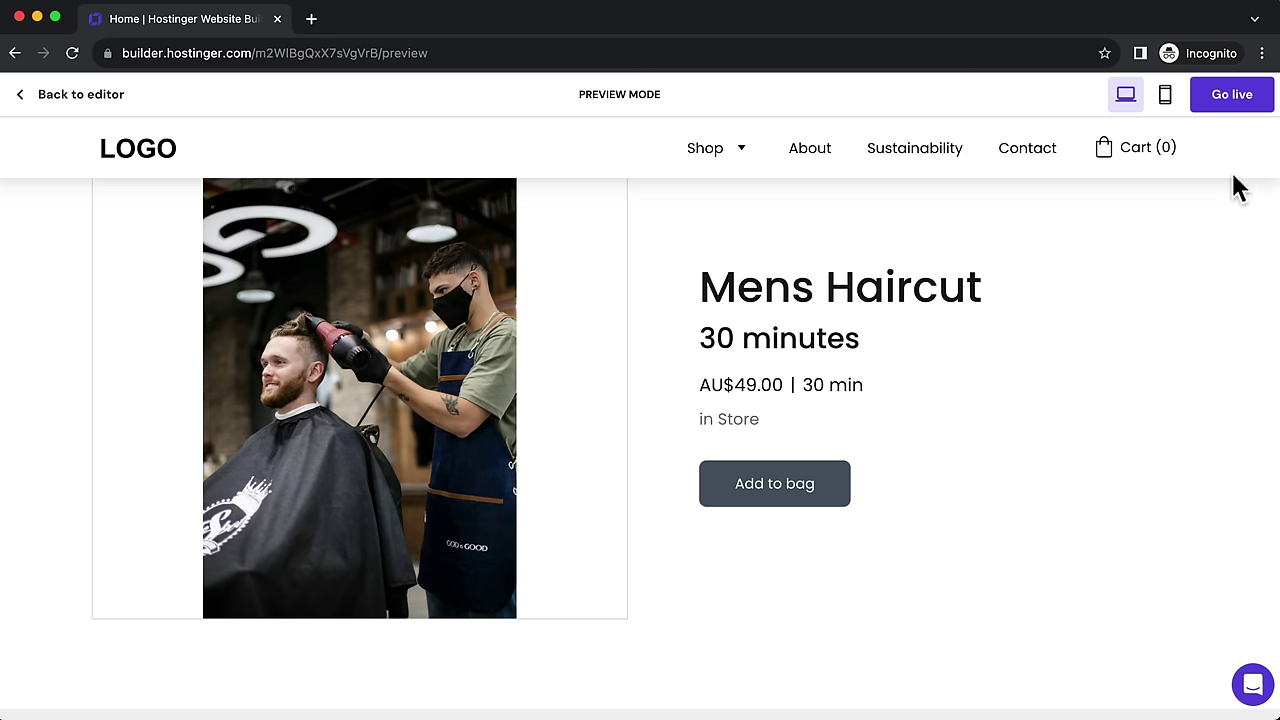
Step: Return to the editor and open the section settings of the 'Balance' Vase product page
{"action": "left_click", "coordinate": [78, 97]}
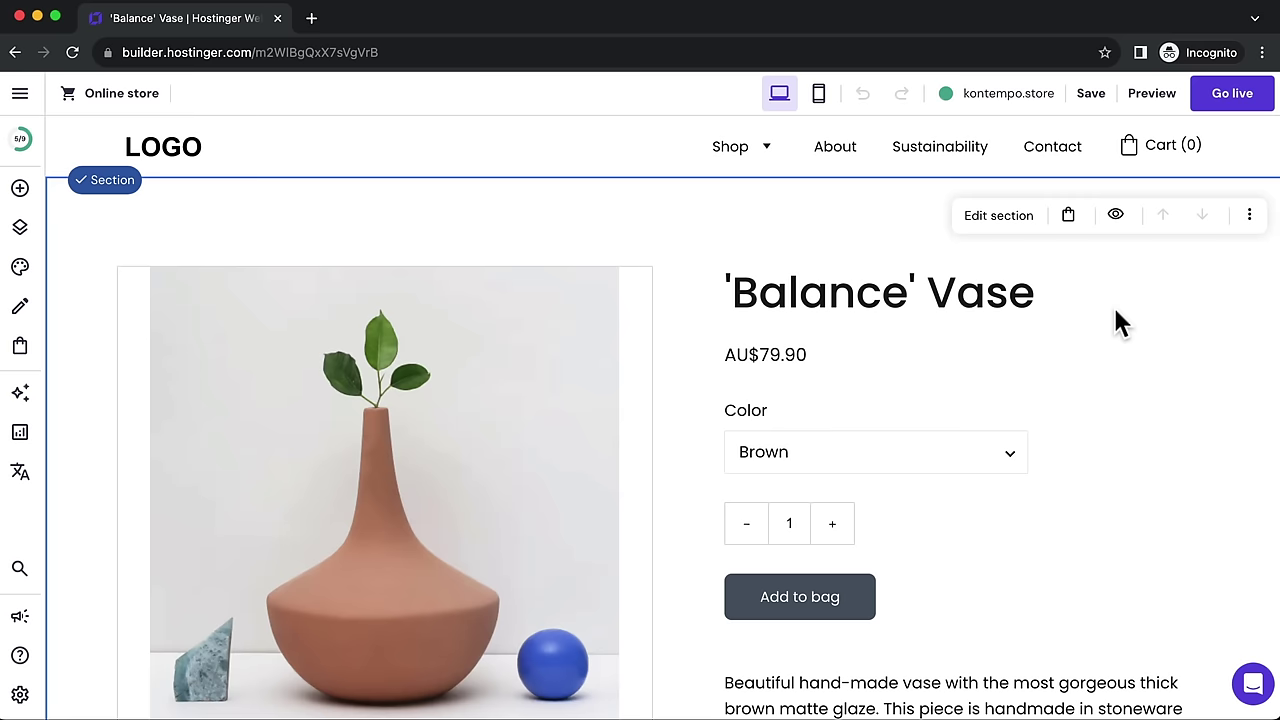
{"action": "scroll", "coordinate": [606, 314], "scroll_direction": "down", "scroll_amount": 3}
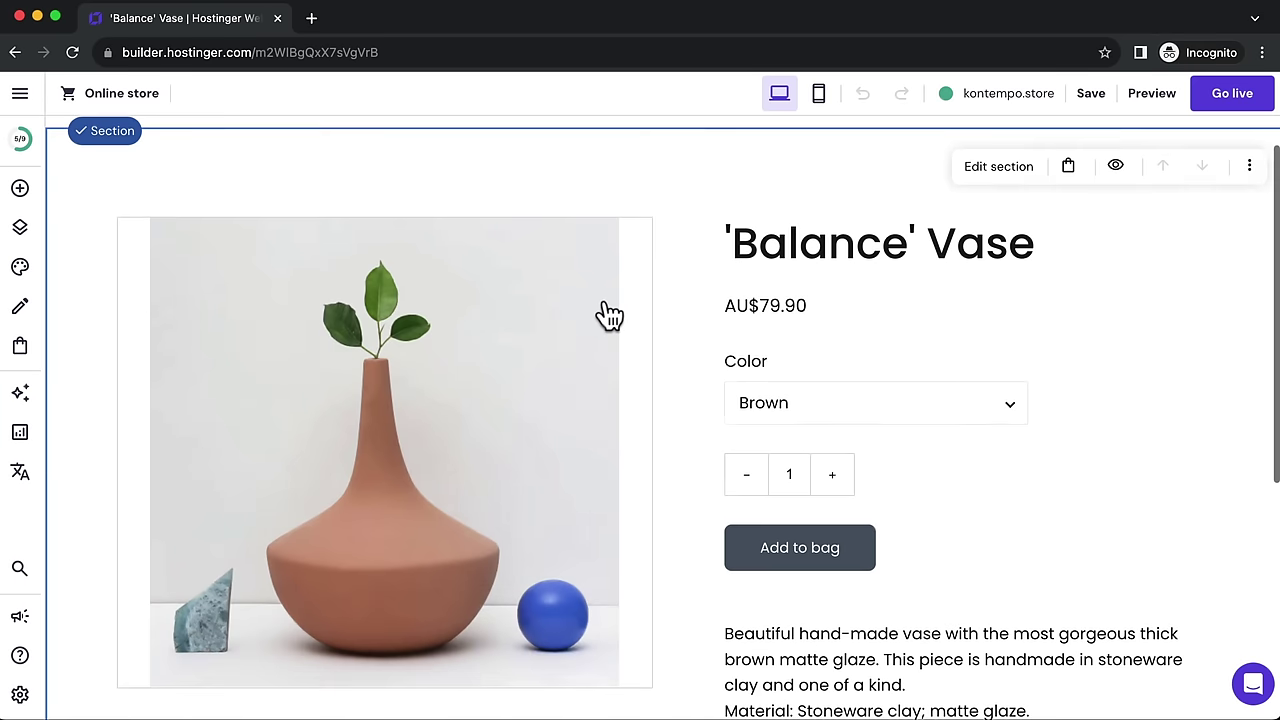
{"action": "scroll", "coordinate": [606, 314], "scroll_direction": "up", "scroll_amount": 3}
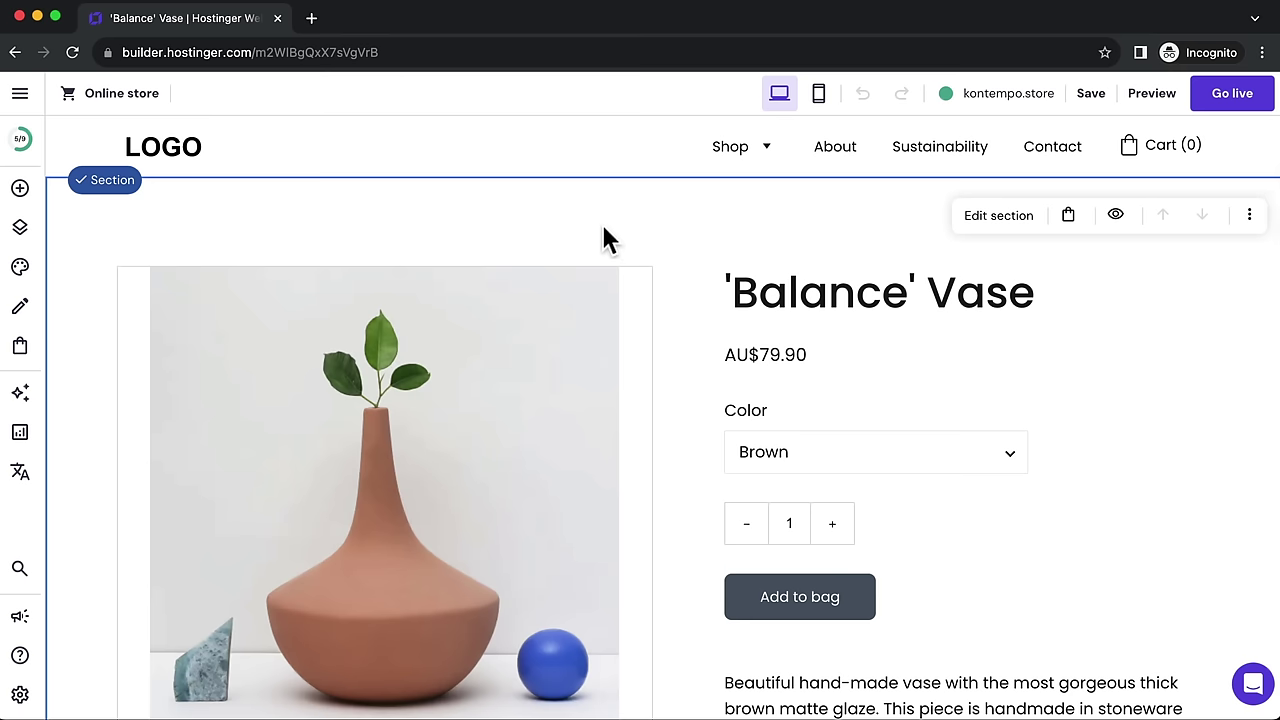
{"action": "left_click", "coordinate": [987, 218]}
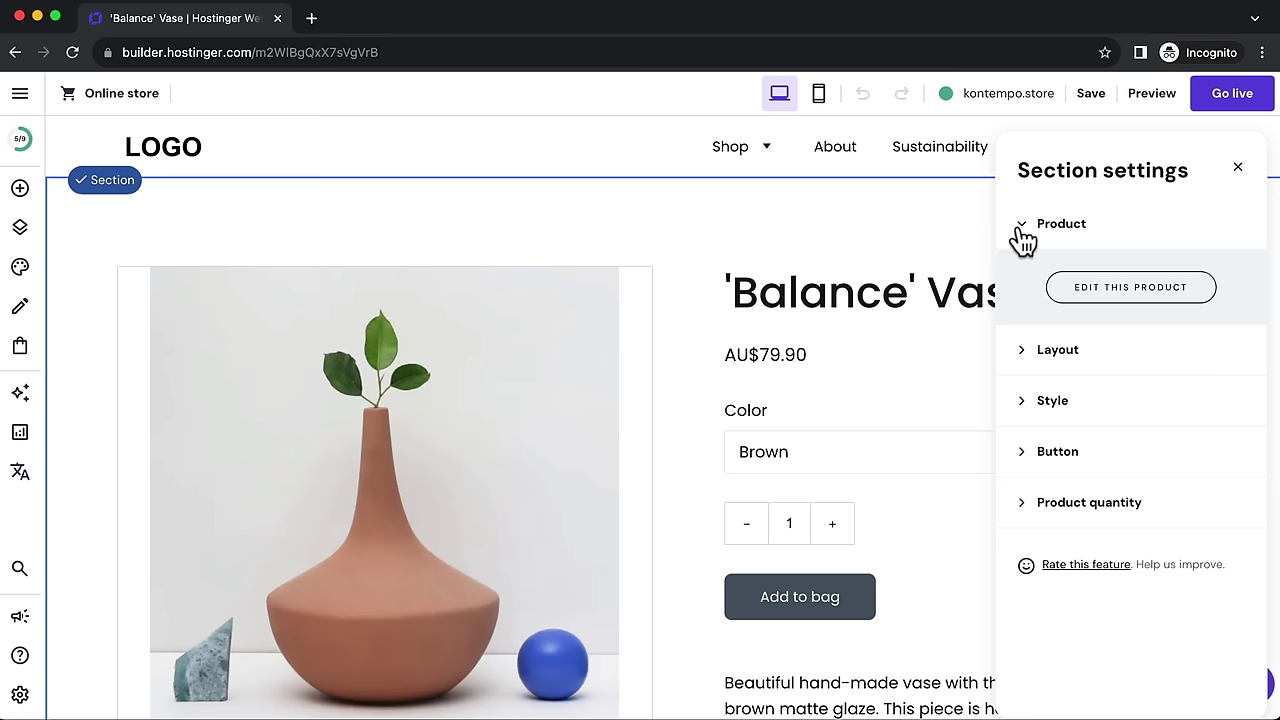
Step: Set the product section's text alignment to Center and its gallery placement to Left
{"action": "left_click", "coordinate": [1021, 352]}
{"action": "scroll", "coordinate": [1105, 420], "scroll_direction": "down", "scroll_amount": 1}
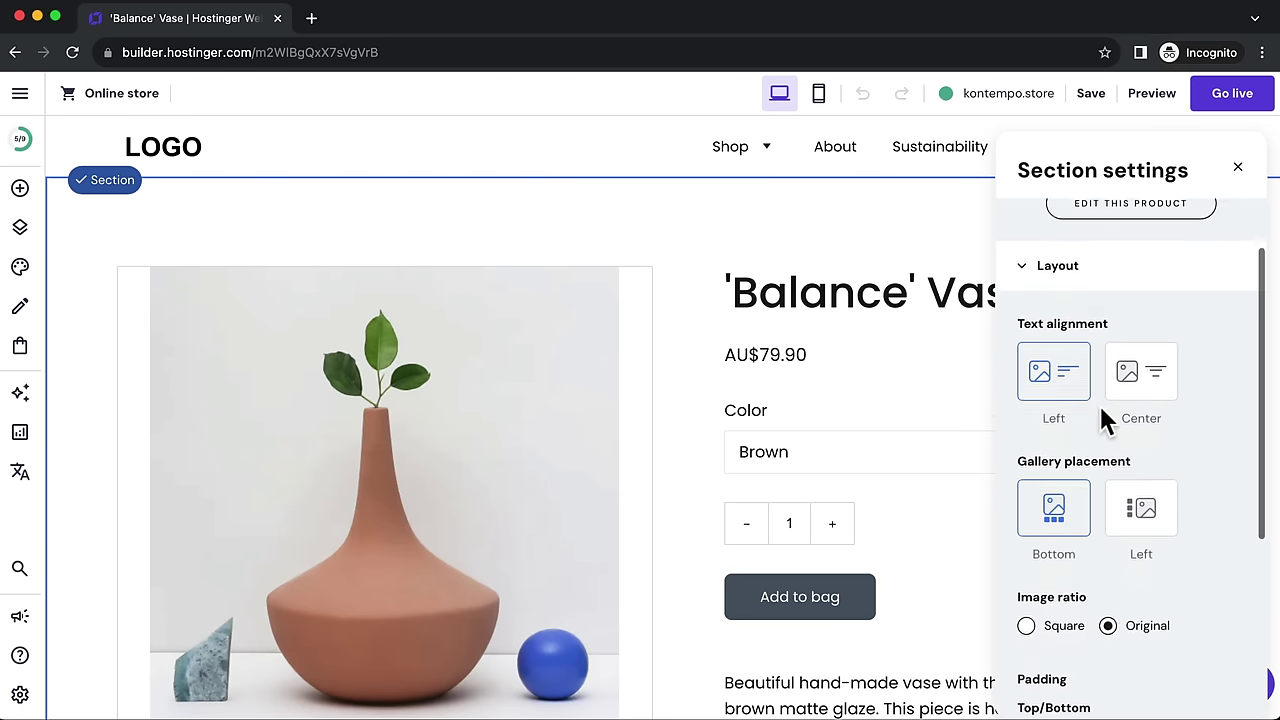
{"action": "left_click", "coordinate": [1143, 386]}
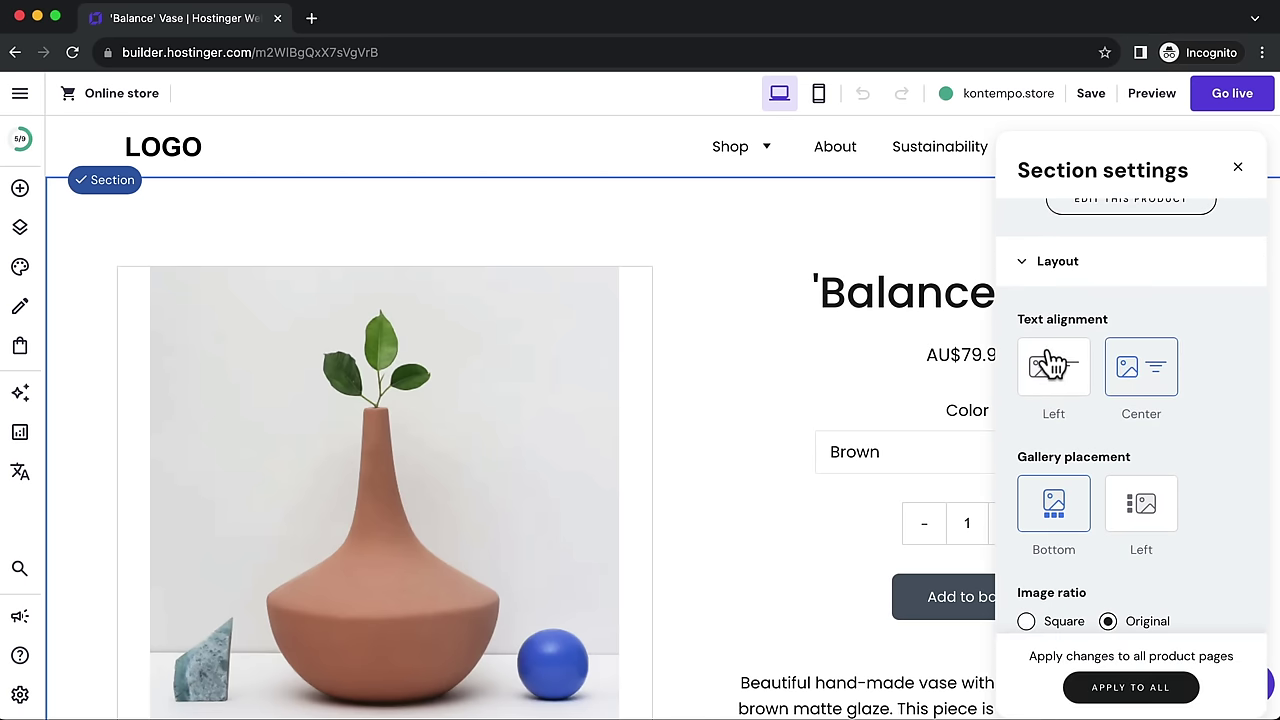
{"action": "left_click", "coordinate": [1132, 512]}
{"action": "scroll", "coordinate": [583, 432], "scroll_direction": "down", "scroll_amount": 4}
{"action": "scroll", "coordinate": [579, 420], "scroll_direction": "up", "scroll_amount": 3}
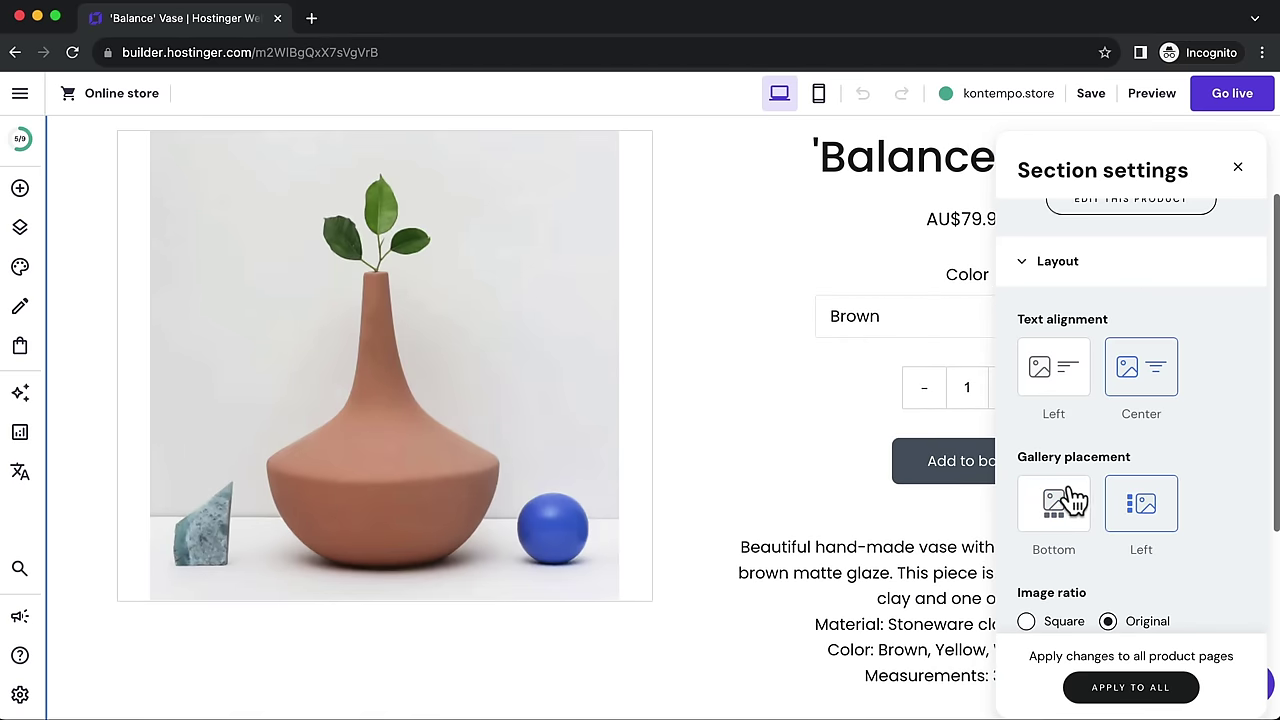
Step: Examine the product section's image ratio, padding, text color, arrow color and background options
{"action": "scroll", "coordinate": [1066, 491], "scroll_direction": "down", "scroll_amount": 2}
{"action": "scroll", "coordinate": [1063, 475], "scroll_direction": "down", "scroll_amount": 3}
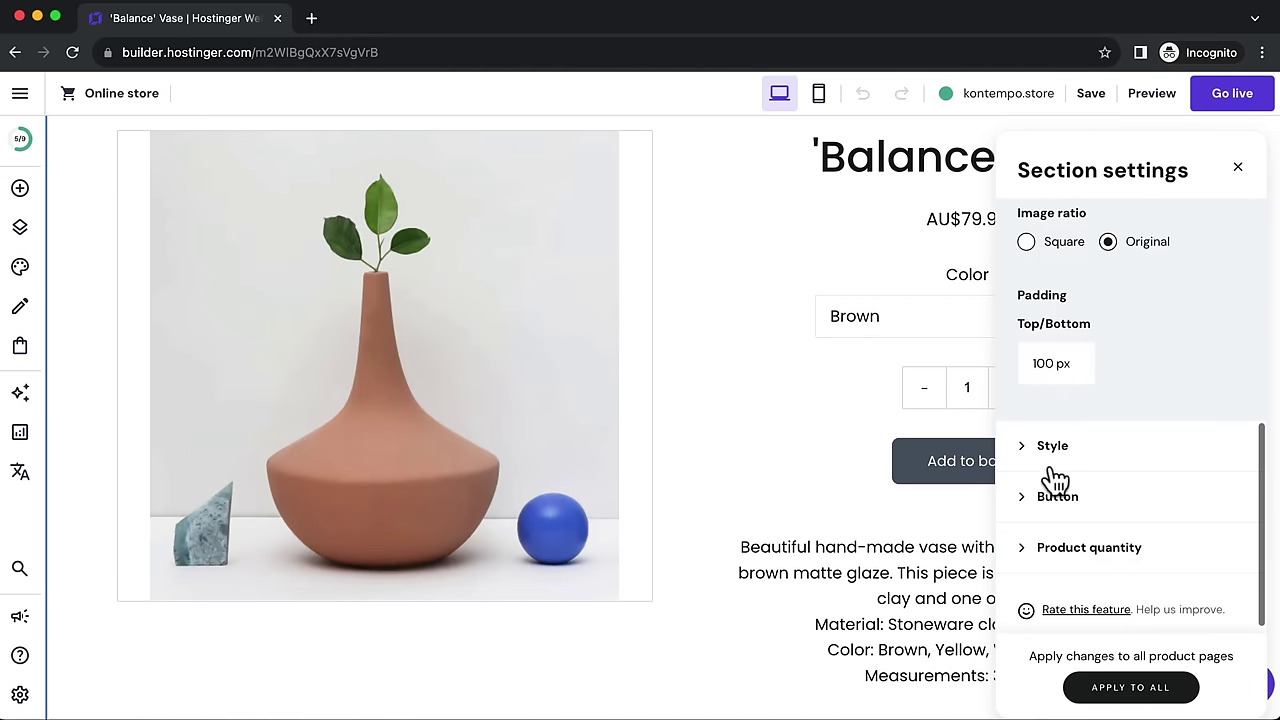
{"action": "left_click", "coordinate": [1055, 455]}
{"action": "scroll", "coordinate": [1096, 467], "scroll_direction": "down", "scroll_amount": 3}
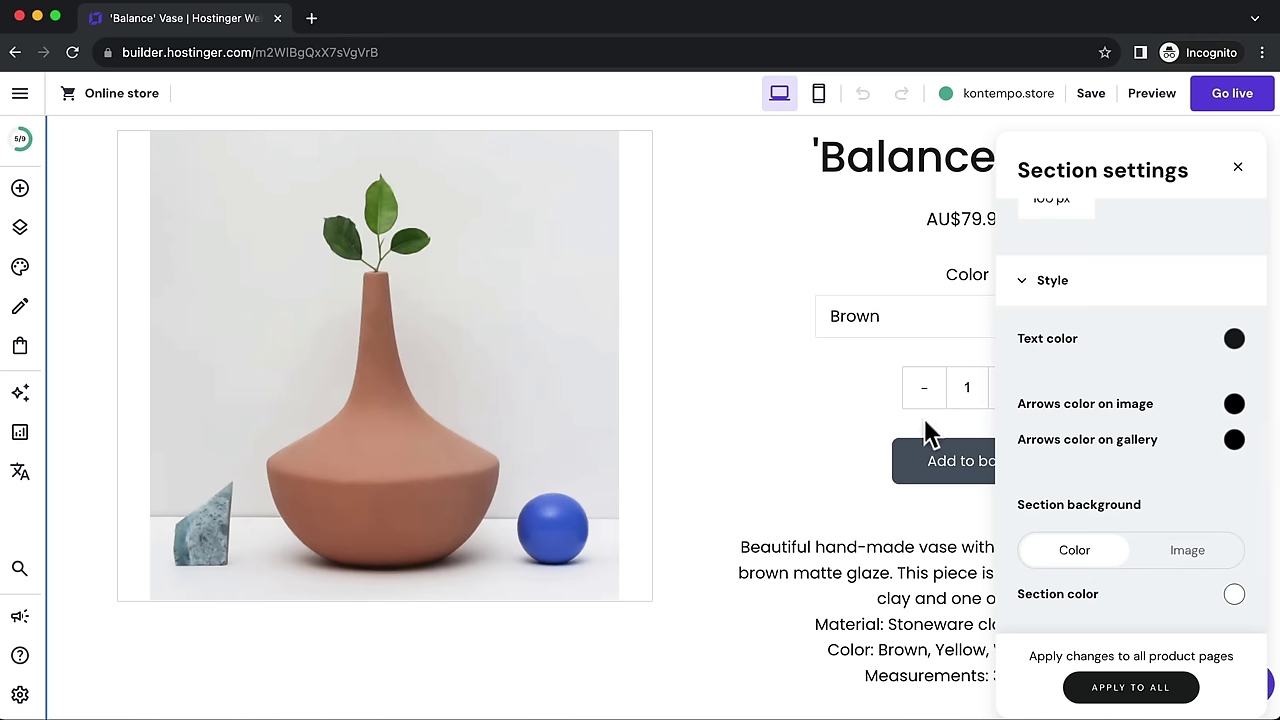
{"action": "scroll", "coordinate": [1045, 445], "scroll_direction": "down", "scroll_amount": 3}
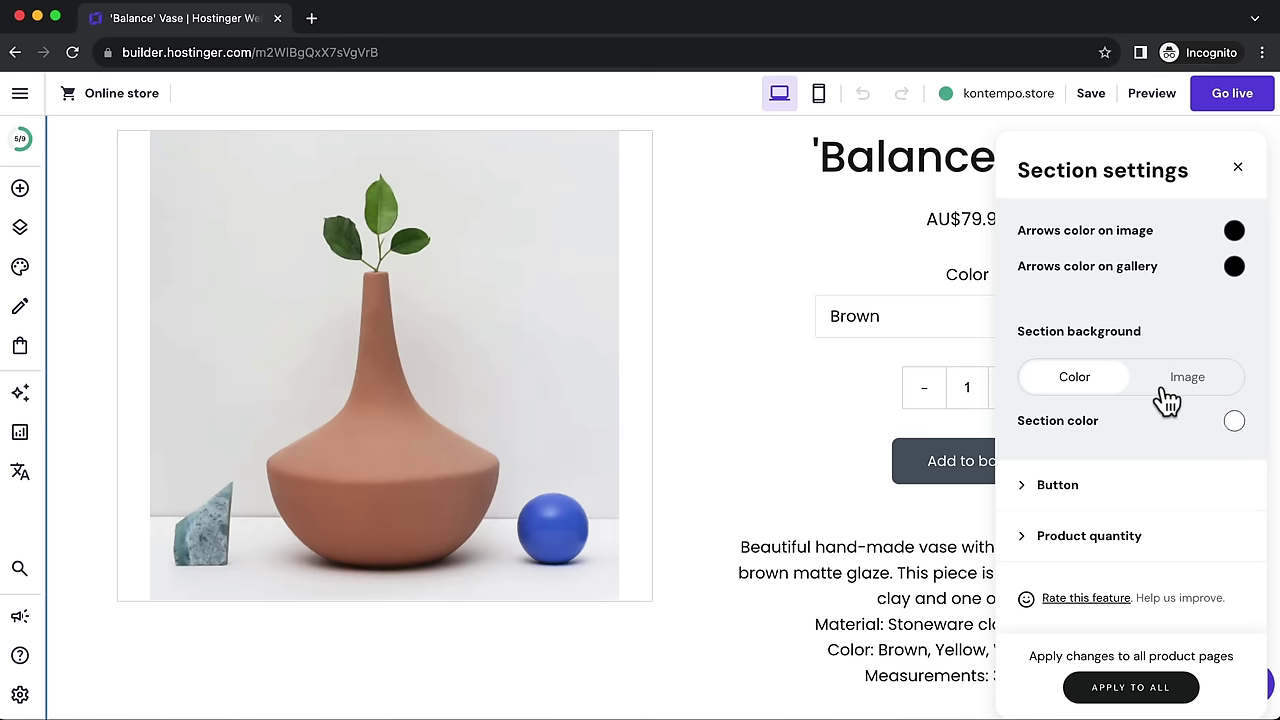
Step: Try "Add to Cart" as the product section's button text, and replace it with "Book Now"
{"action": "left_click", "coordinate": [1063, 486]}
{"action": "scroll", "coordinate": [1062, 492], "scroll_direction": "down", "scroll_amount": 2}
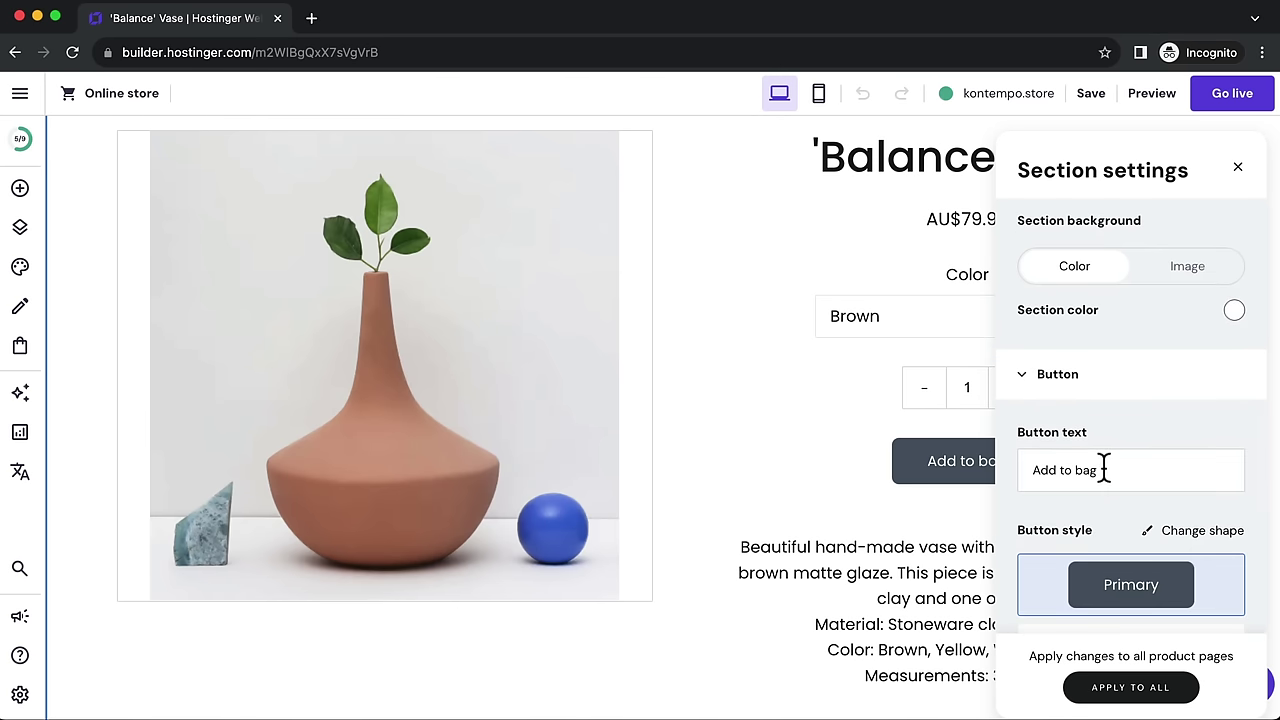
{"action": "left_click_drag", "start_coordinate": [1109, 470], "coordinate": [1080, 473]}
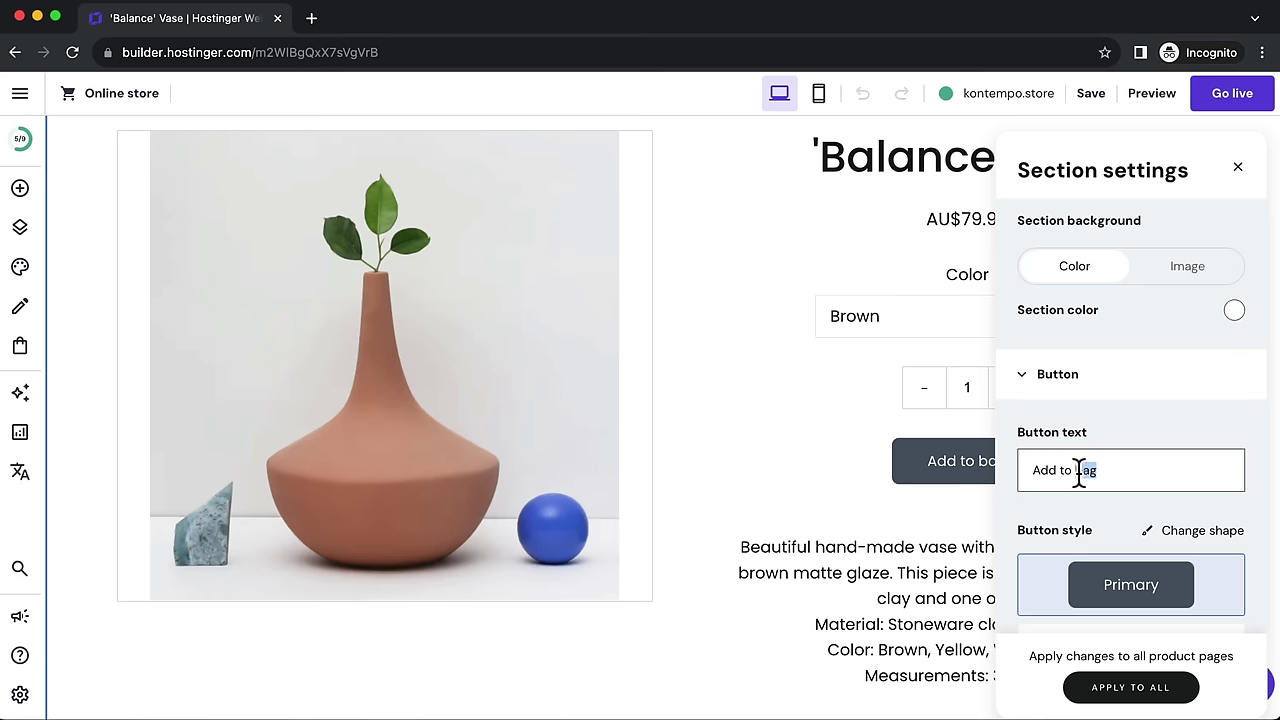
{"action": "type", "text": "Cart"}
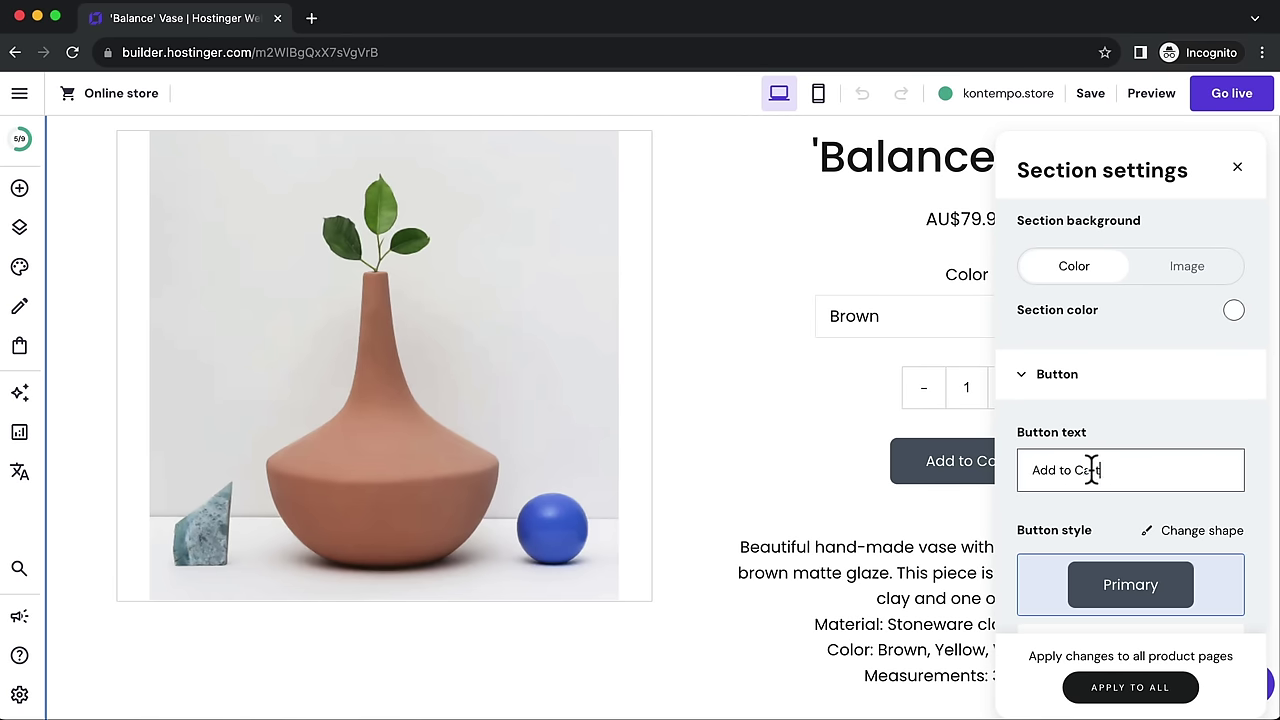
{"action": "left_click_drag", "start_coordinate": [1091, 469], "coordinate": [1020, 470]}
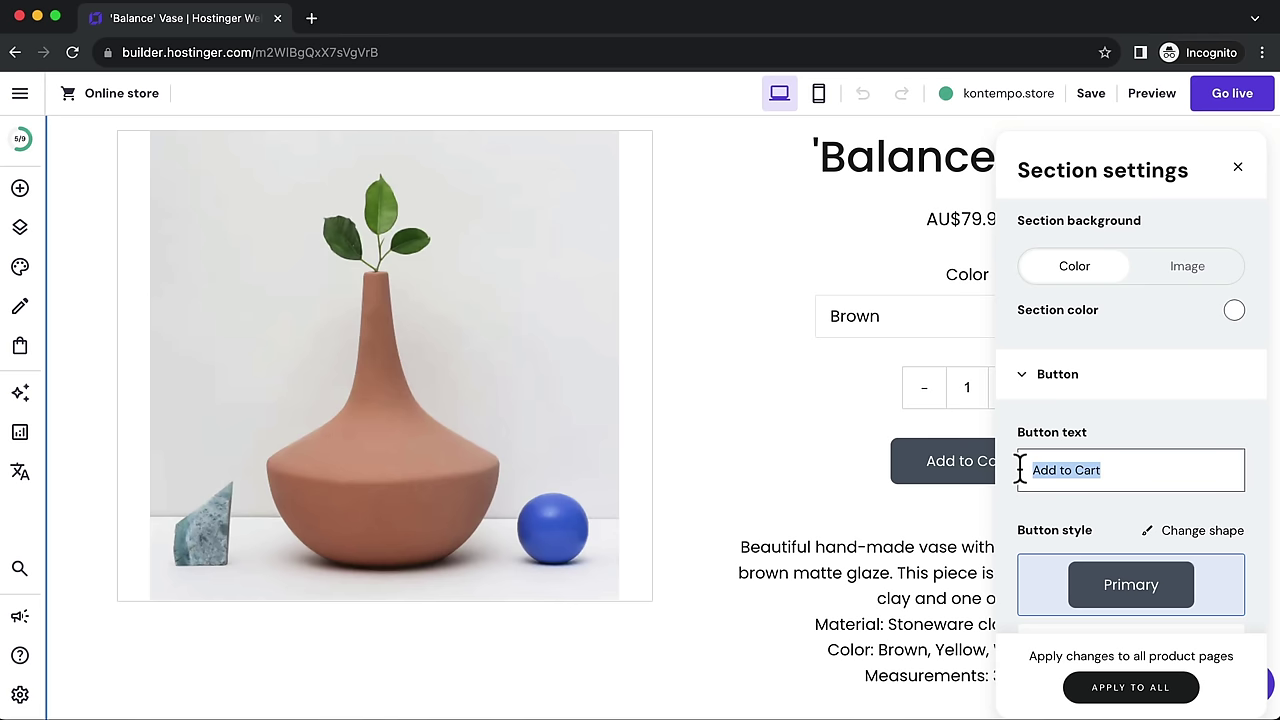
{"action": "type", "text": "Book Now"}
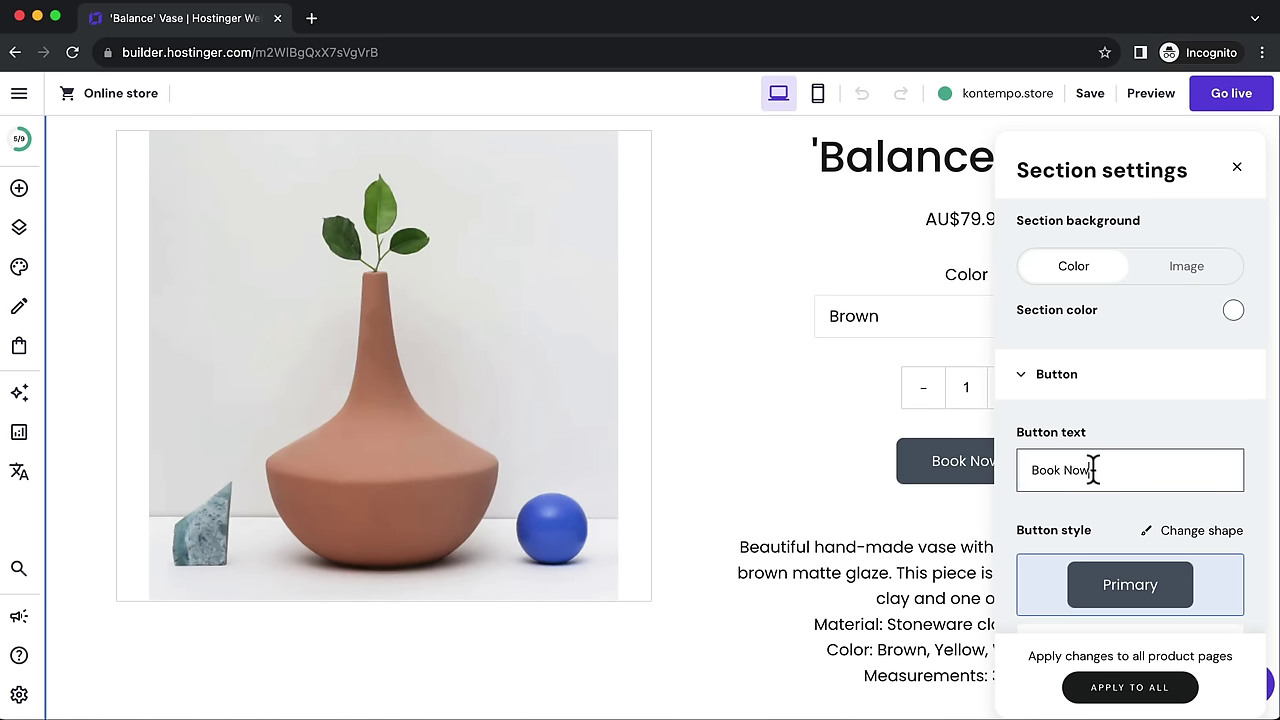
Step: Set the product button's text to "Add to cart" and its normal fill color to the purple website color #6f1787
{"action": "left_click_drag", "start_coordinate": [1094, 469], "coordinate": [1020, 477]}
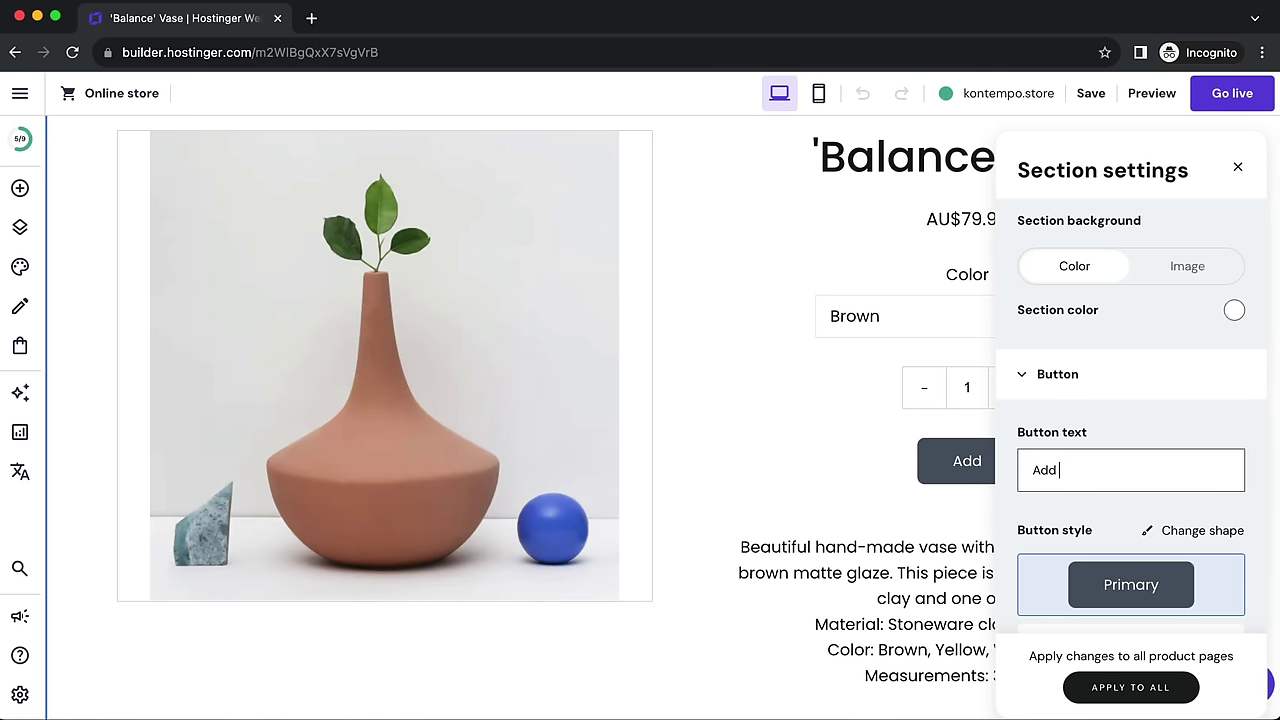
{"action": "type", "text": "to cart"}
{"action": "scroll", "coordinate": [1078, 488], "scroll_direction": "down", "scroll_amount": 2}
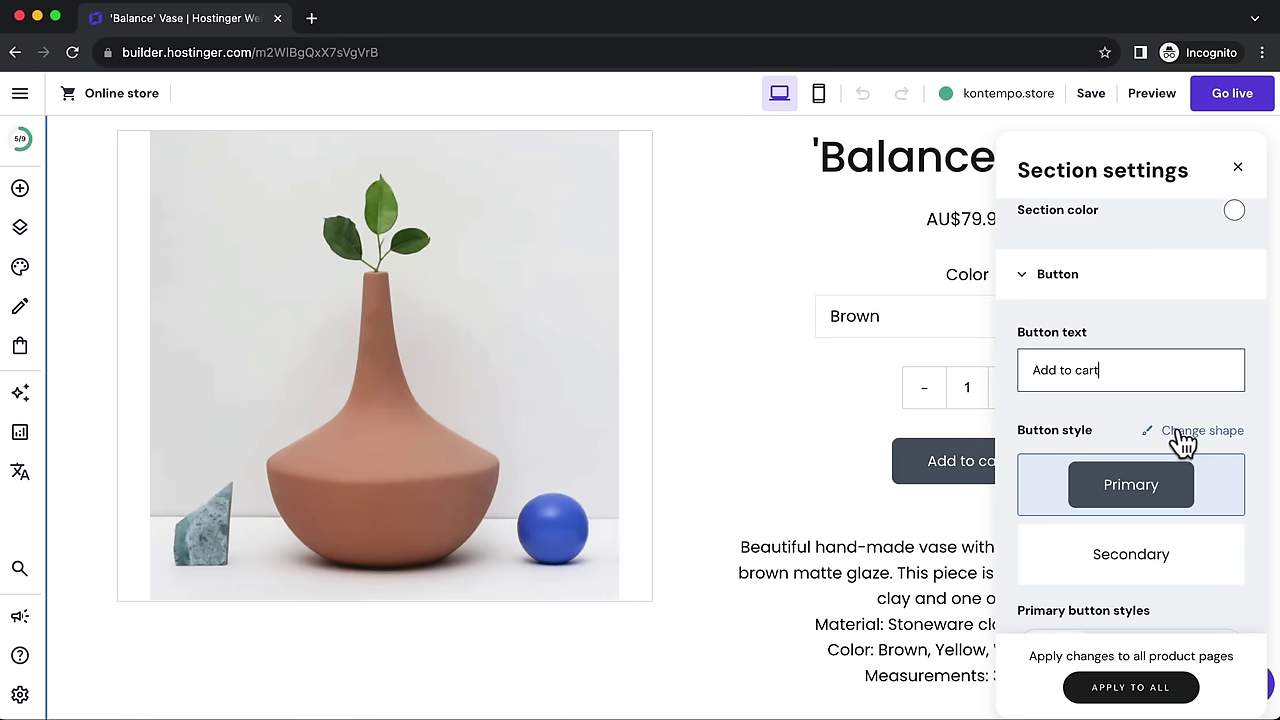
{"action": "scroll", "coordinate": [1194, 445], "scroll_direction": "down", "scroll_amount": 3}
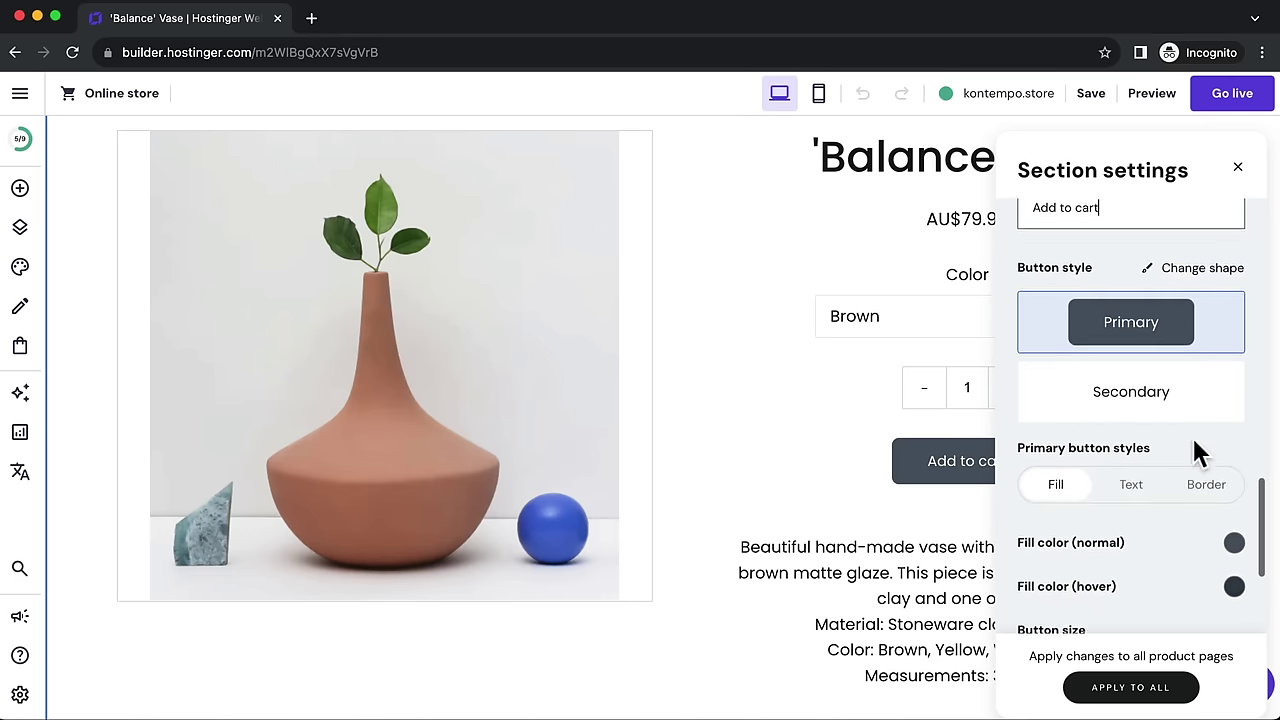
{"action": "scroll", "coordinate": [1191, 434], "scroll_direction": "down", "scroll_amount": 2}
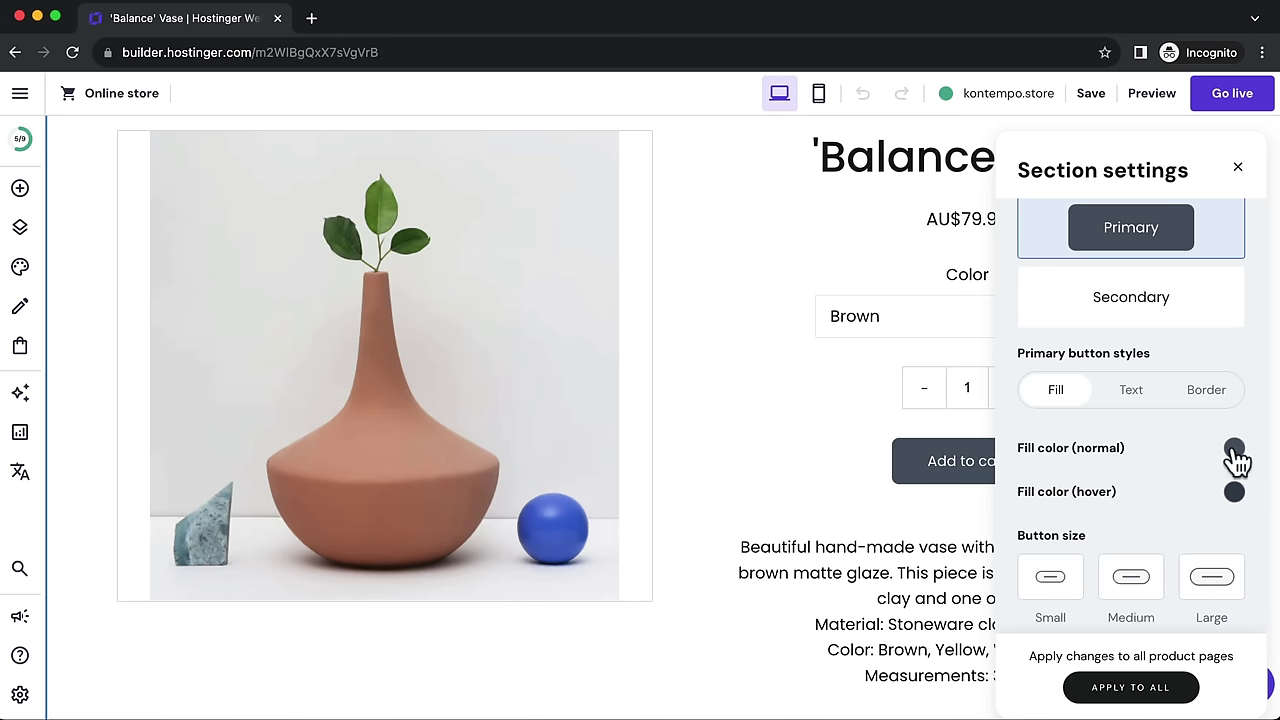
{"action": "left_click", "coordinate": [1234, 449]}
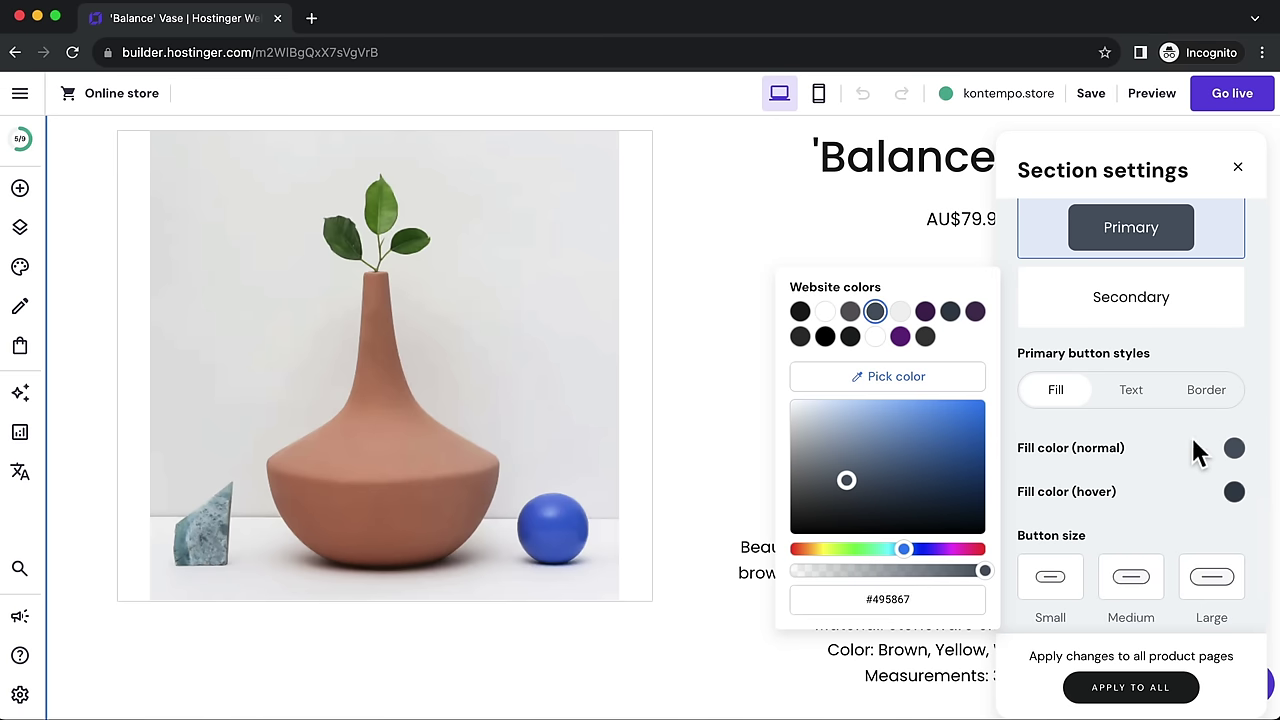
{"action": "left_click", "coordinate": [901, 337]}
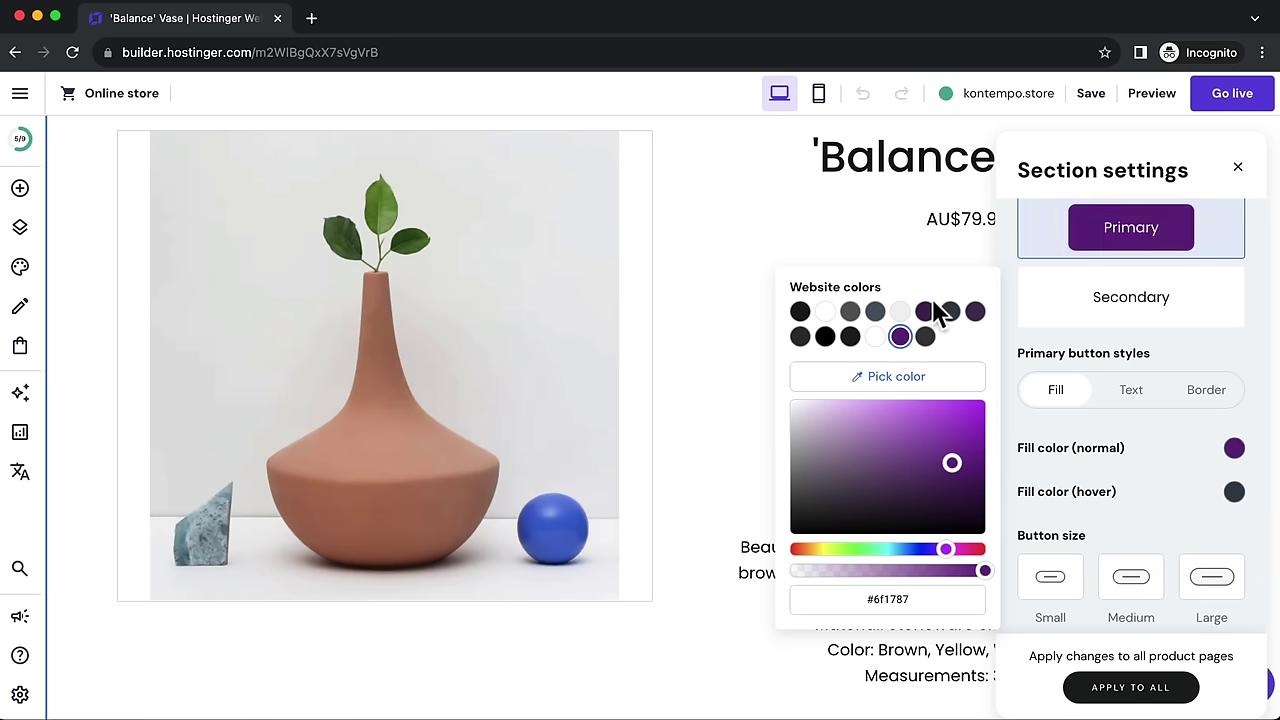
{"action": "left_click", "coordinate": [1178, 500]}
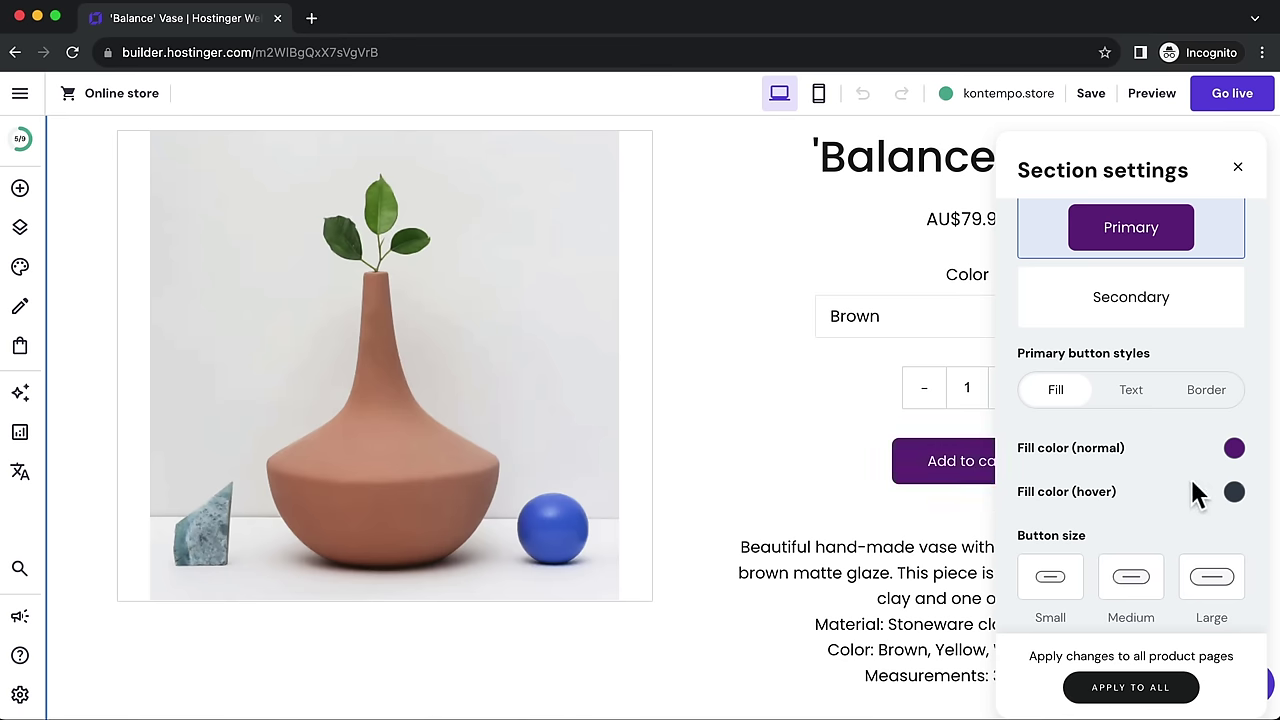
Step: Examine the primary button's text colors, the button sizes and the product quantity picker option, then close the section settings
{"action": "scroll", "coordinate": [1190, 490], "scroll_direction": "down", "scroll_amount": 1}
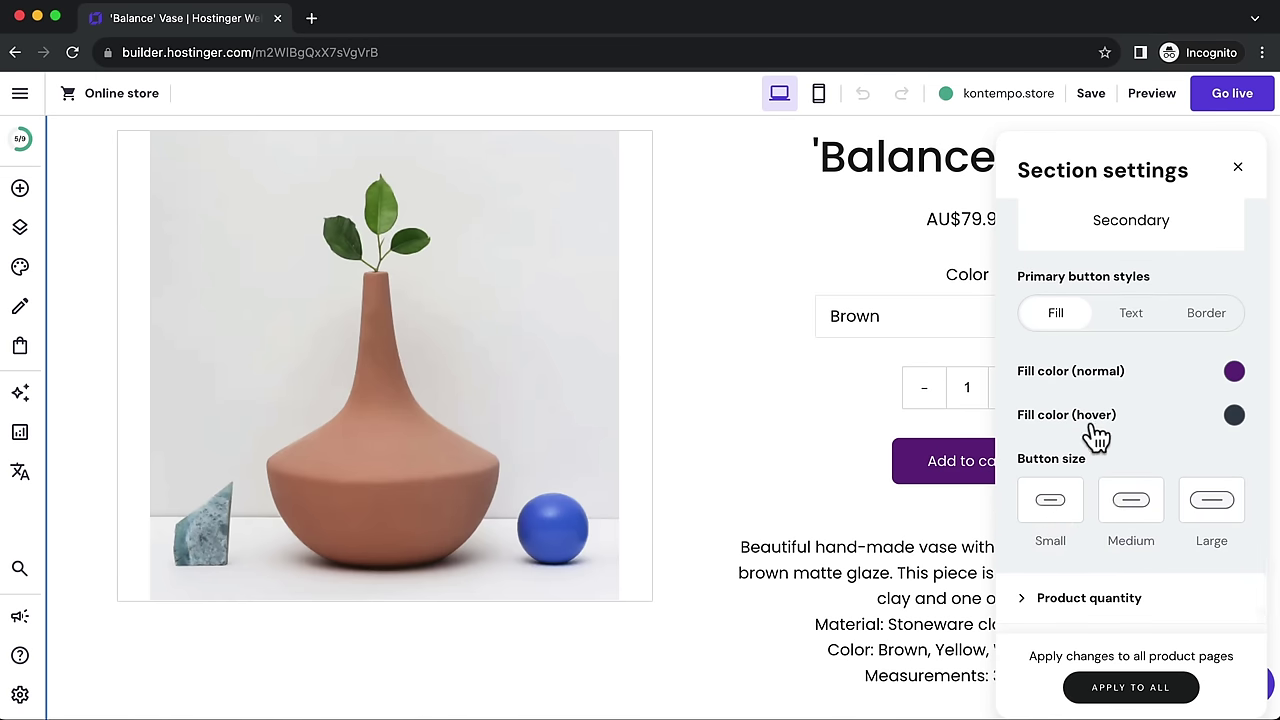
{"action": "left_click", "coordinate": [1130, 318]}
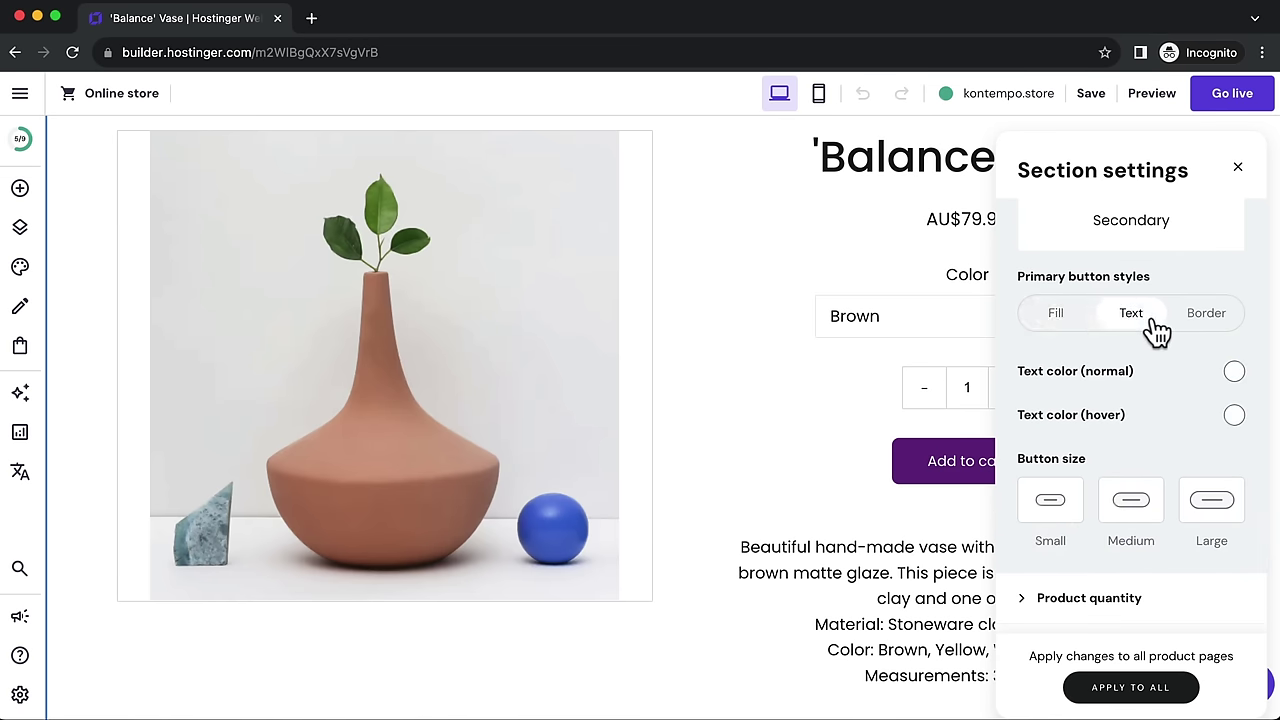
{"action": "scroll", "coordinate": [1072, 455], "scroll_direction": "down", "scroll_amount": 1}
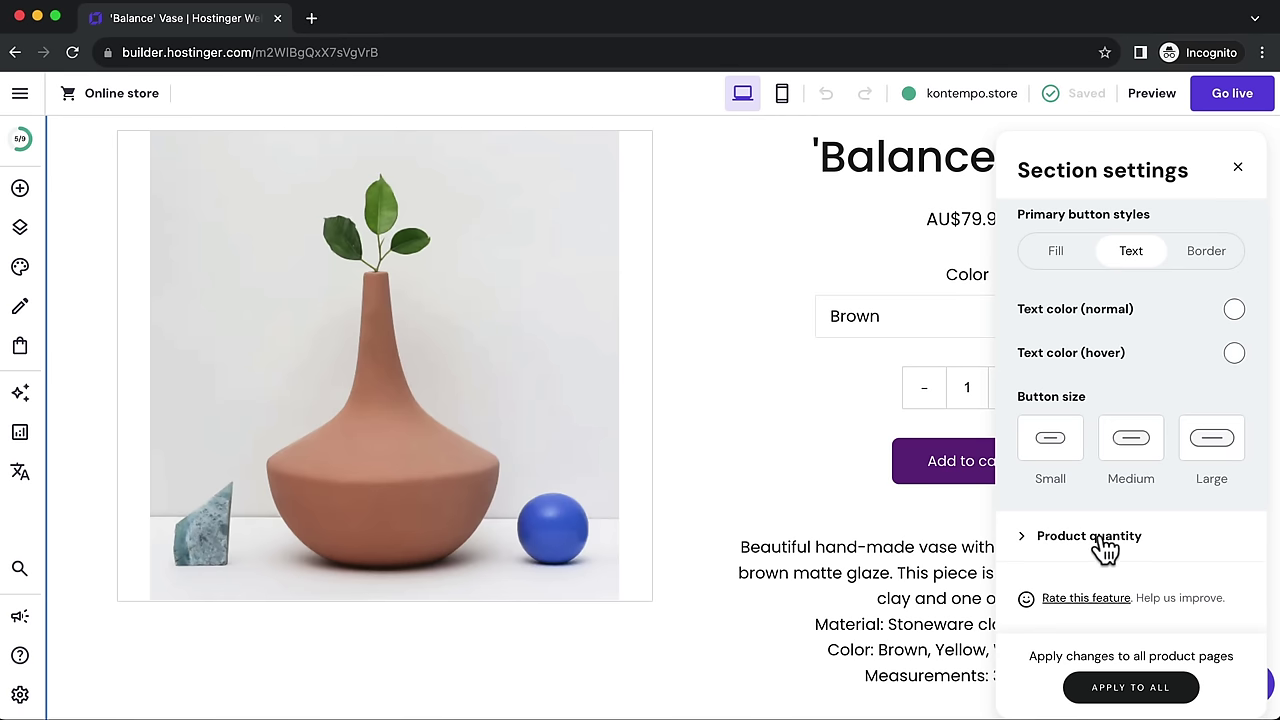
{"action": "left_click", "coordinate": [1035, 545]}
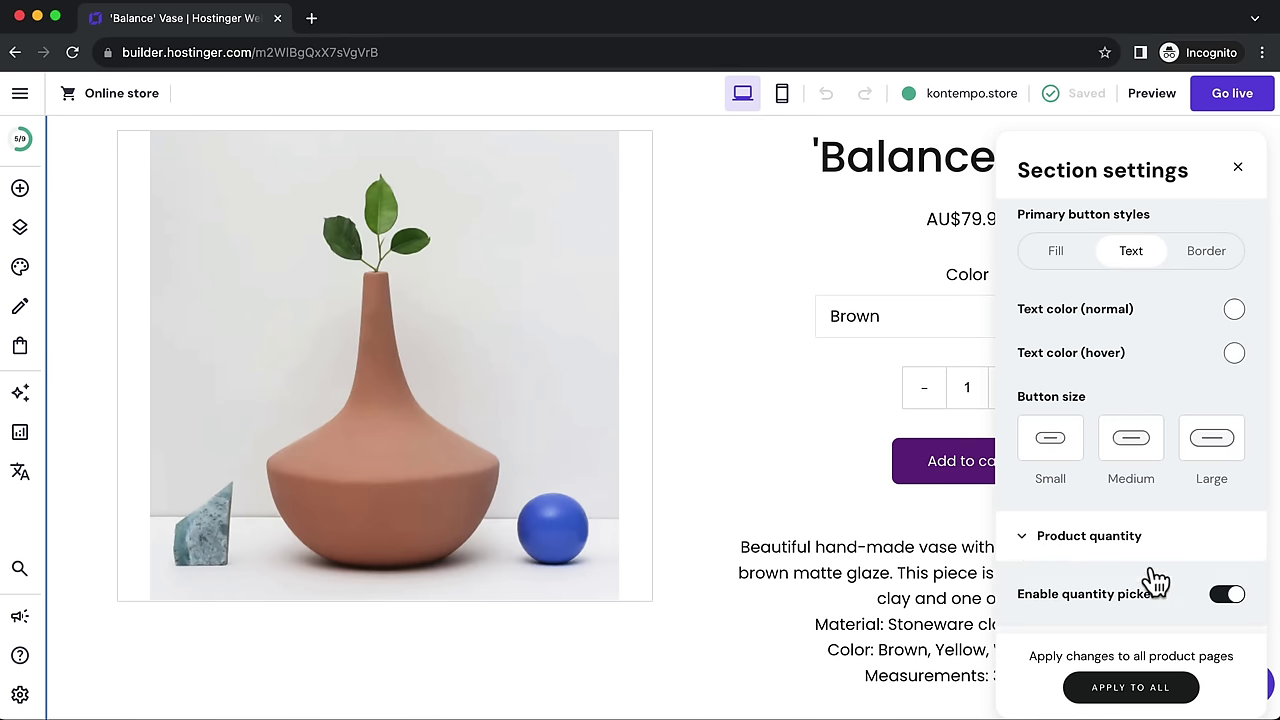
{"action": "scroll", "coordinate": [1150, 578], "scroll_direction": "down", "scroll_amount": 1}
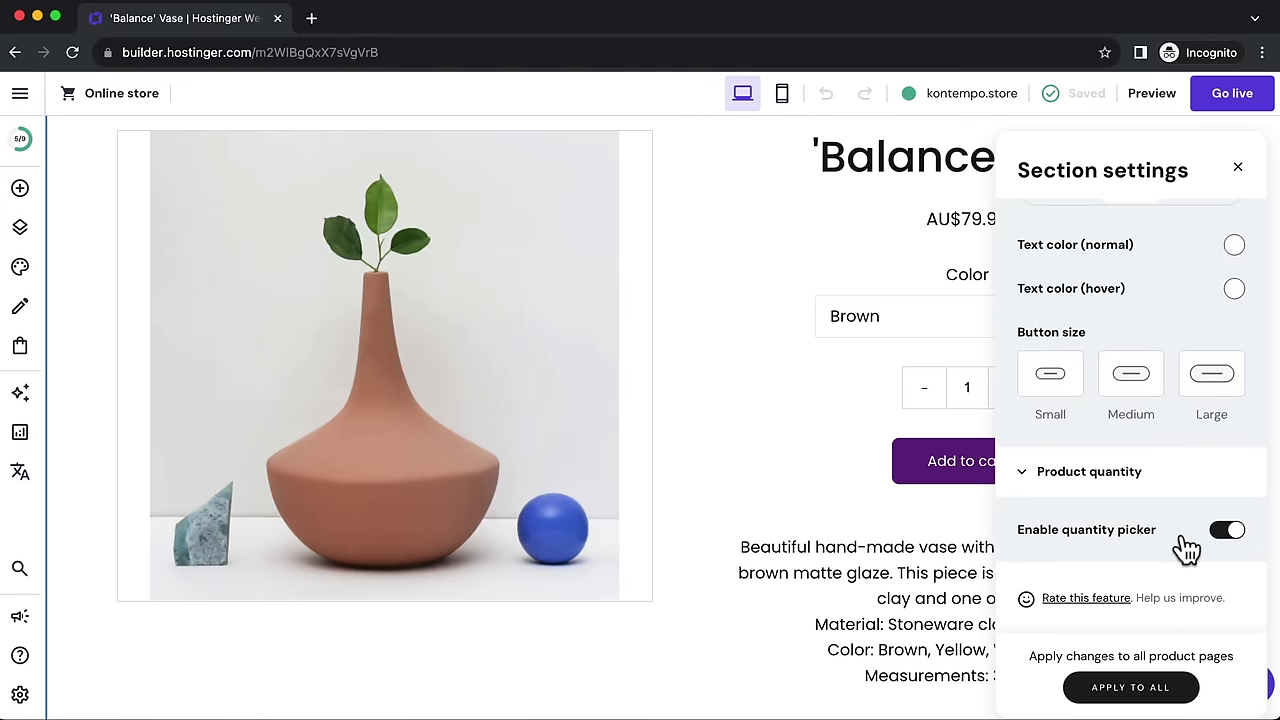
{"action": "scroll", "coordinate": [1150, 530], "scroll_direction": "up", "scroll_amount": 5}
{"action": "left_click", "coordinate": [1238, 170]}
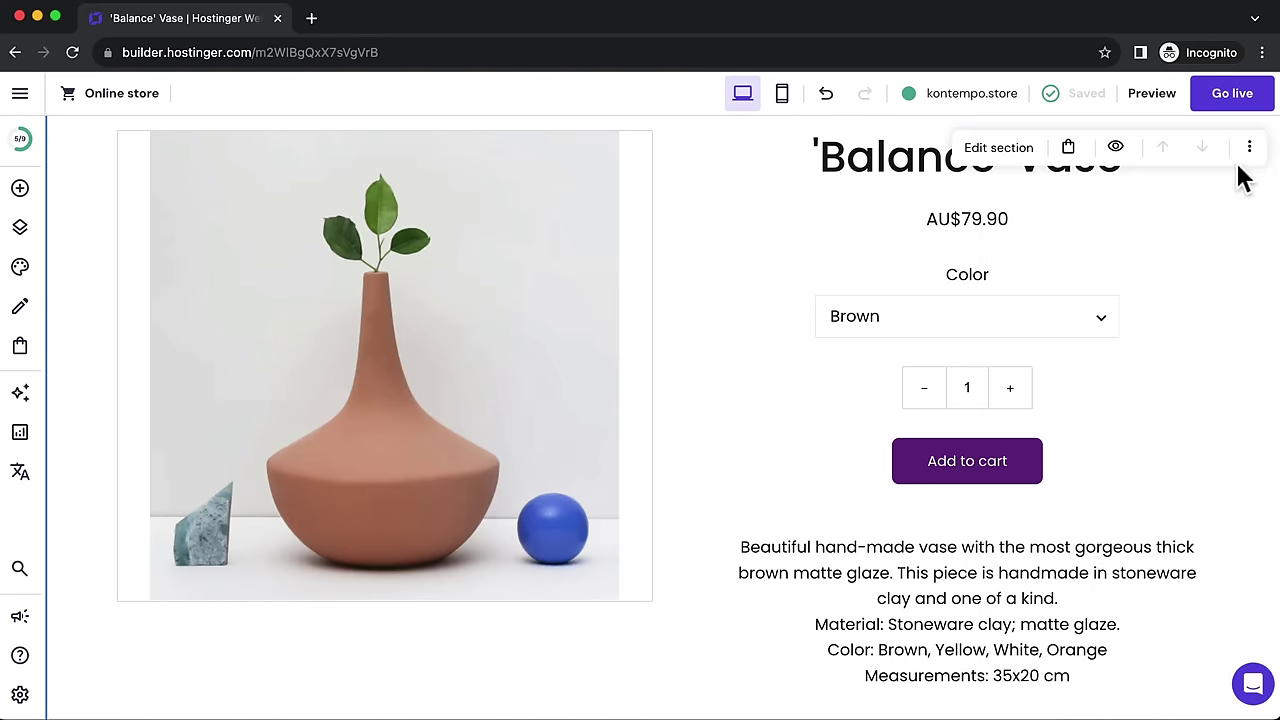
Step: Add the About section template with "Quality, not quantity" beside a building image between the product section and the footer
{"action": "scroll", "coordinate": [1056, 328], "scroll_direction": "up", "scroll_amount": 2}
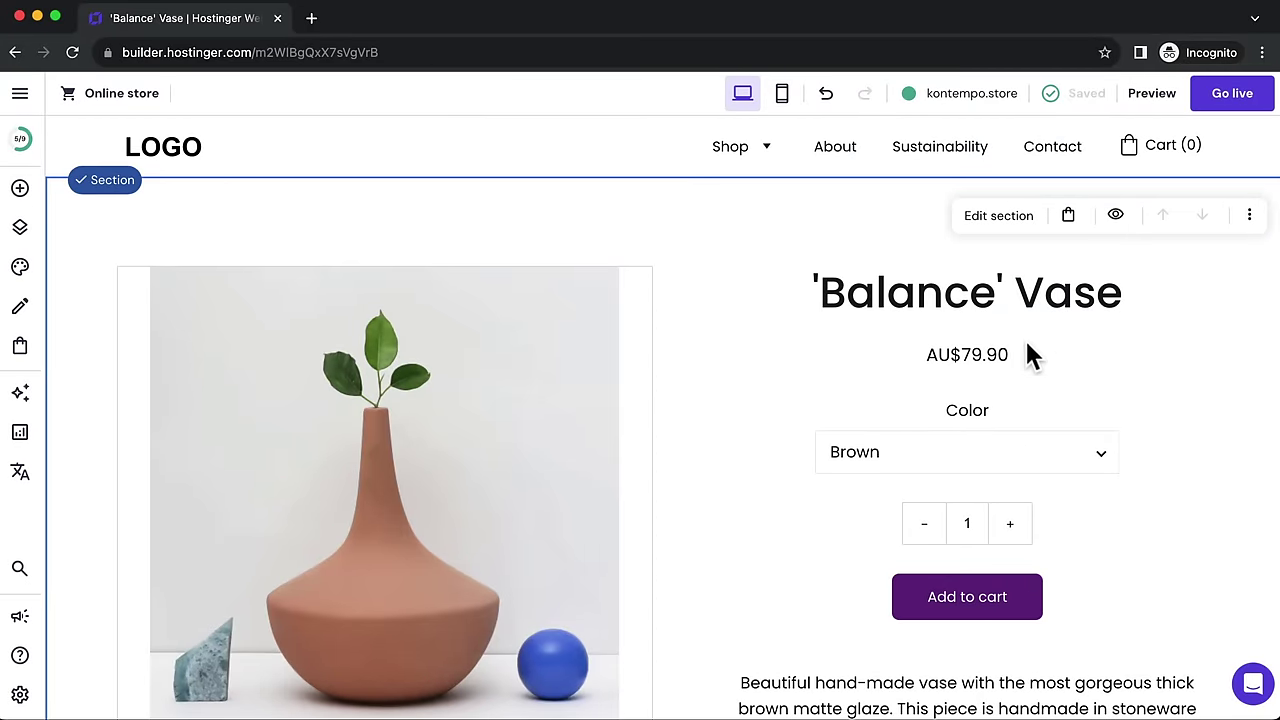
{"action": "scroll", "coordinate": [1030, 355], "scroll_direction": "down", "scroll_amount": 6}
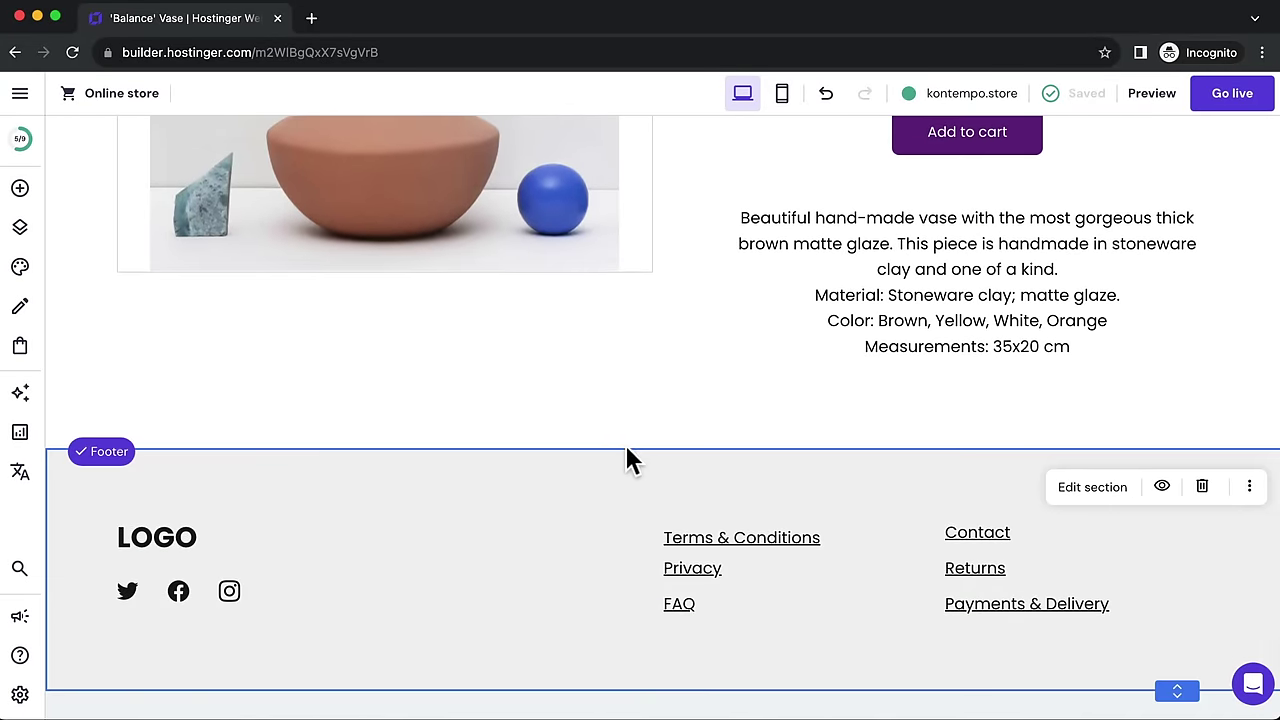
{"action": "left_click", "coordinate": [623, 451]}
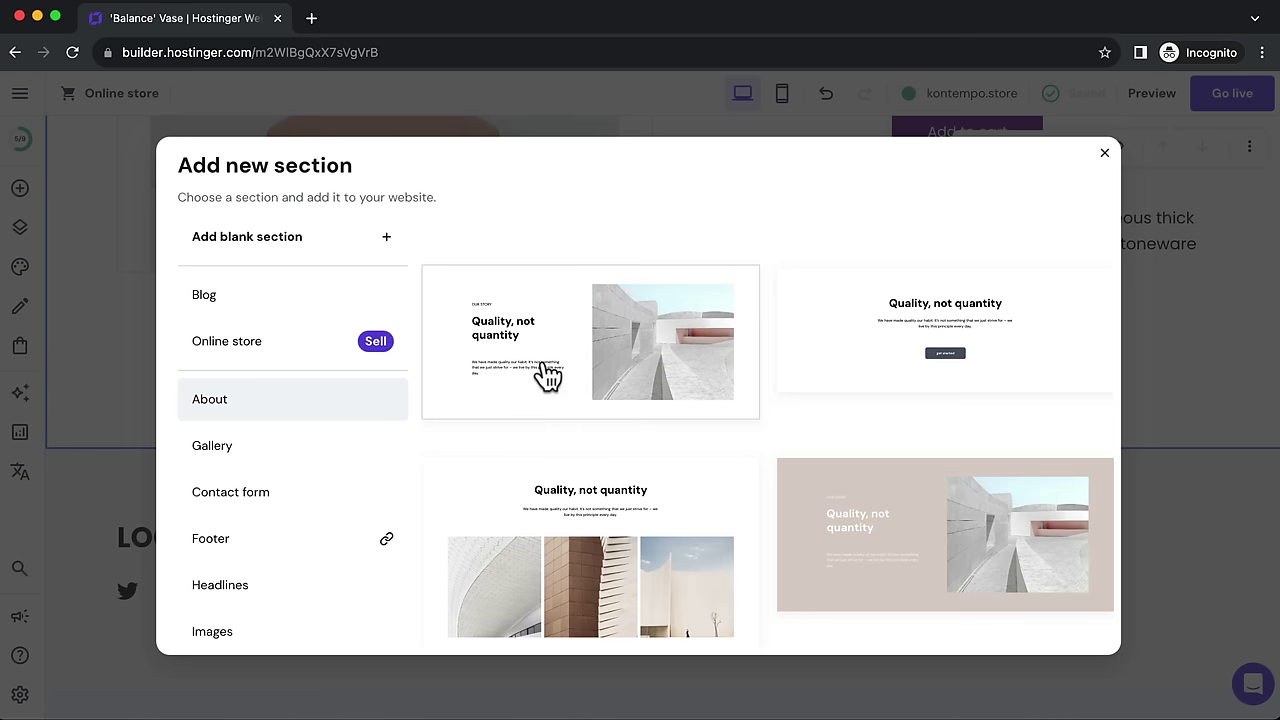
{"action": "scroll", "coordinate": [314, 508], "scroll_direction": "down", "scroll_amount": 3}
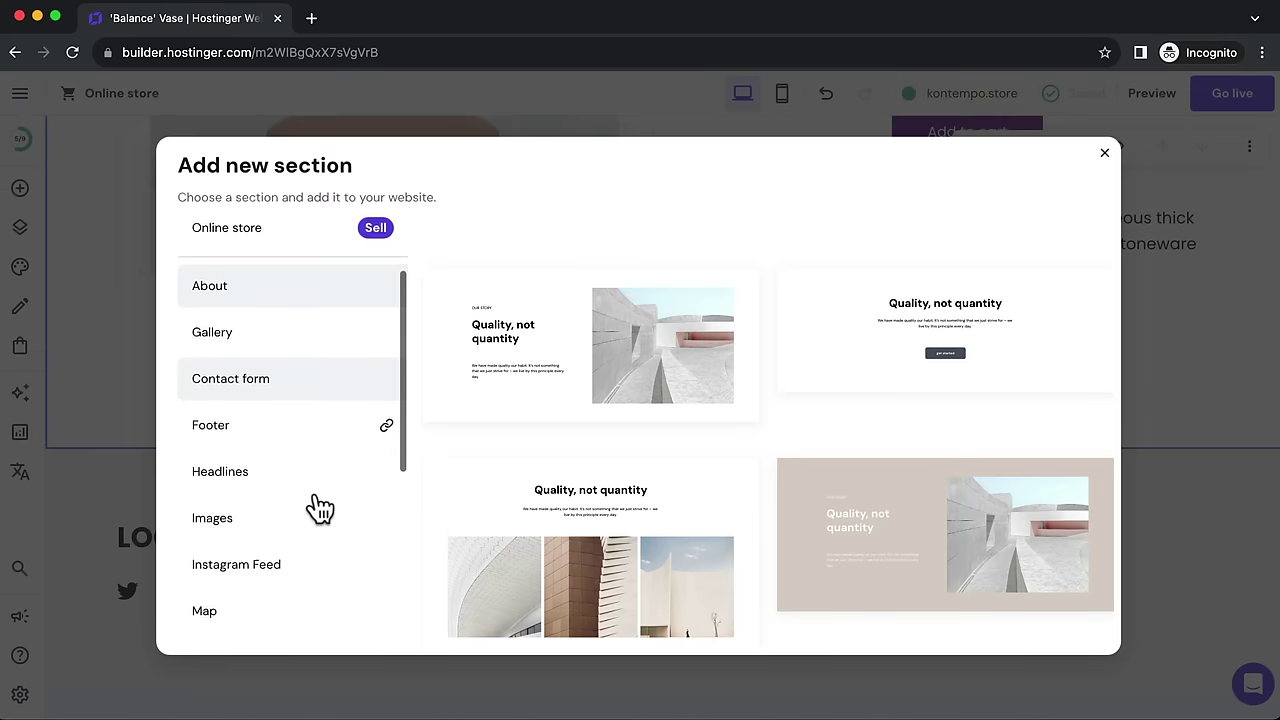
{"action": "left_click", "coordinate": [257, 465]}
{"action": "scroll", "coordinate": [680, 446], "scroll_direction": "down", "scroll_amount": 5}
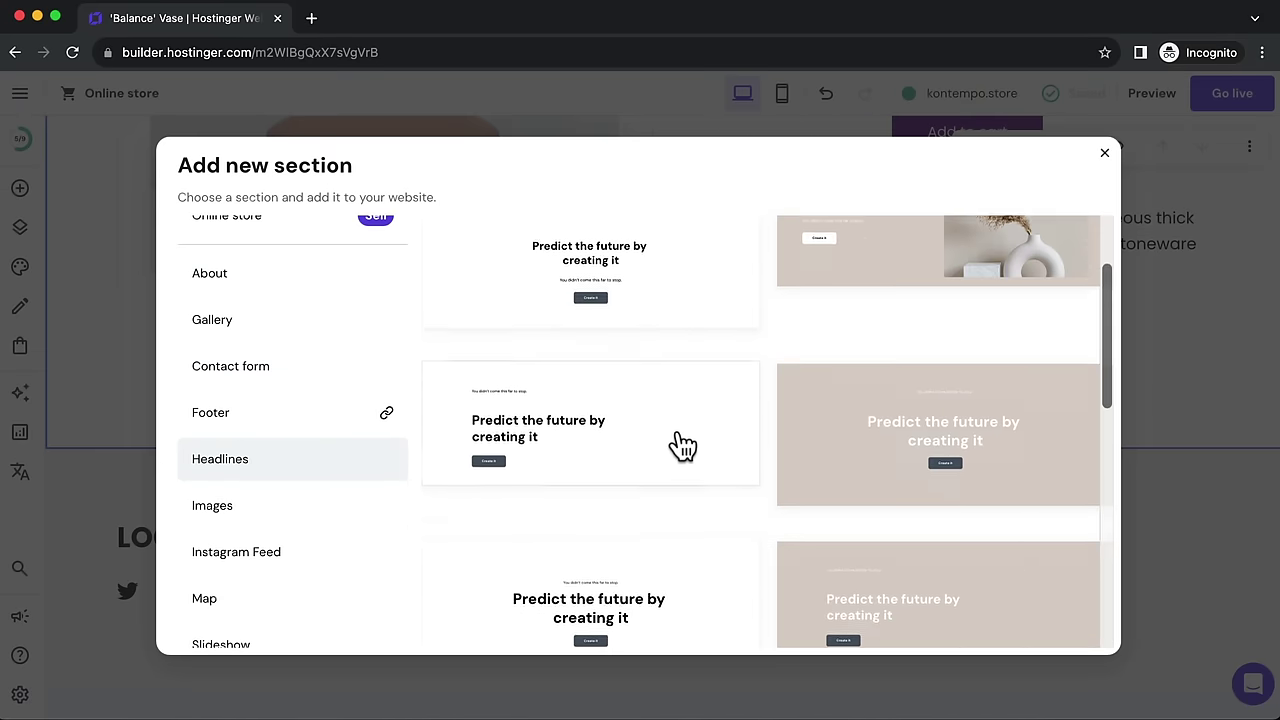
{"action": "scroll", "coordinate": [676, 437], "scroll_direction": "down", "scroll_amount": 3}
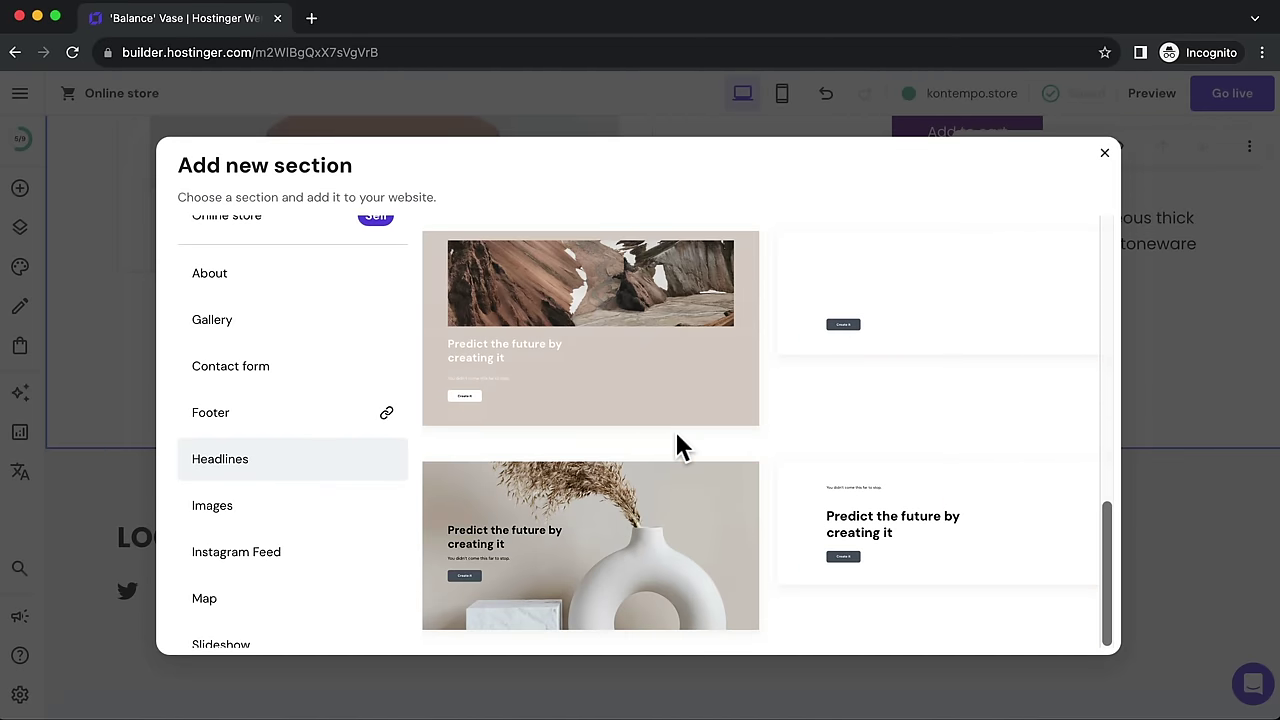
{"action": "scroll", "coordinate": [757, 463], "scroll_direction": "up", "scroll_amount": 3}
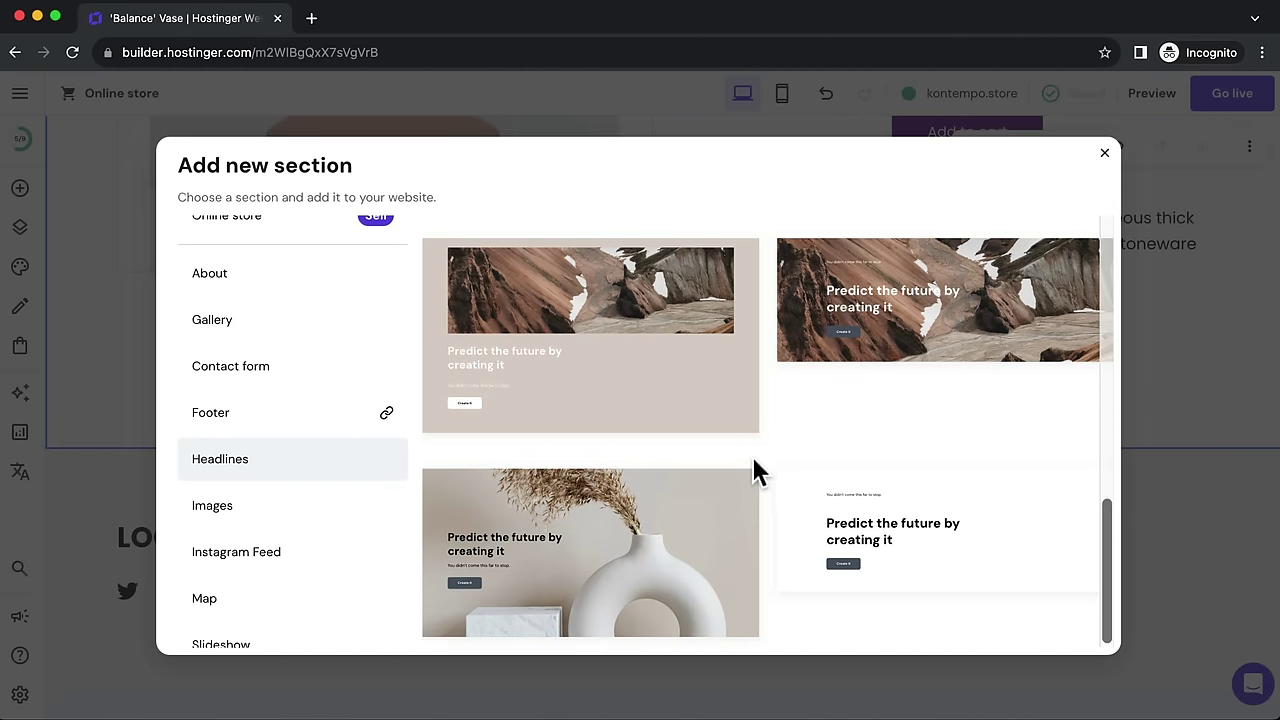
{"action": "left_click", "coordinate": [228, 288]}
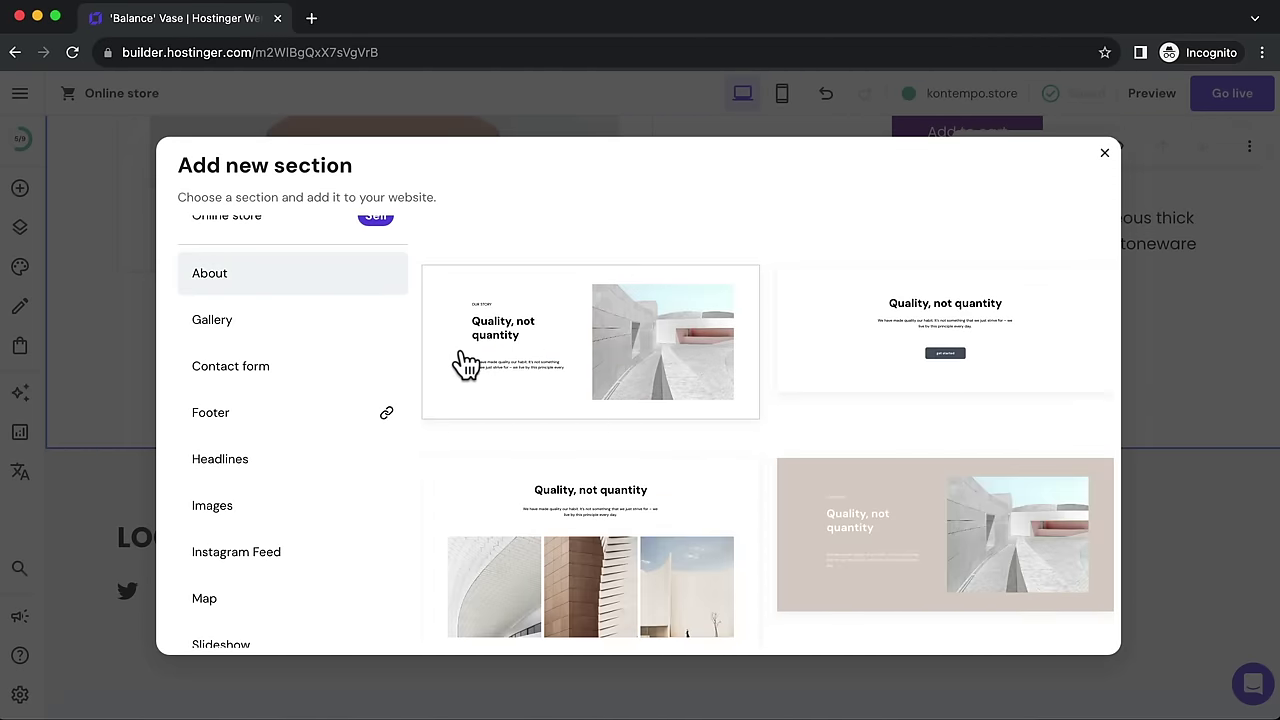
{"action": "left_click", "coordinate": [528, 357]}
Step: Replace the About section's heading with "Benefit 1" and move the description paragraph up directly beneath it
{"action": "left_click", "coordinate": [345, 357]}
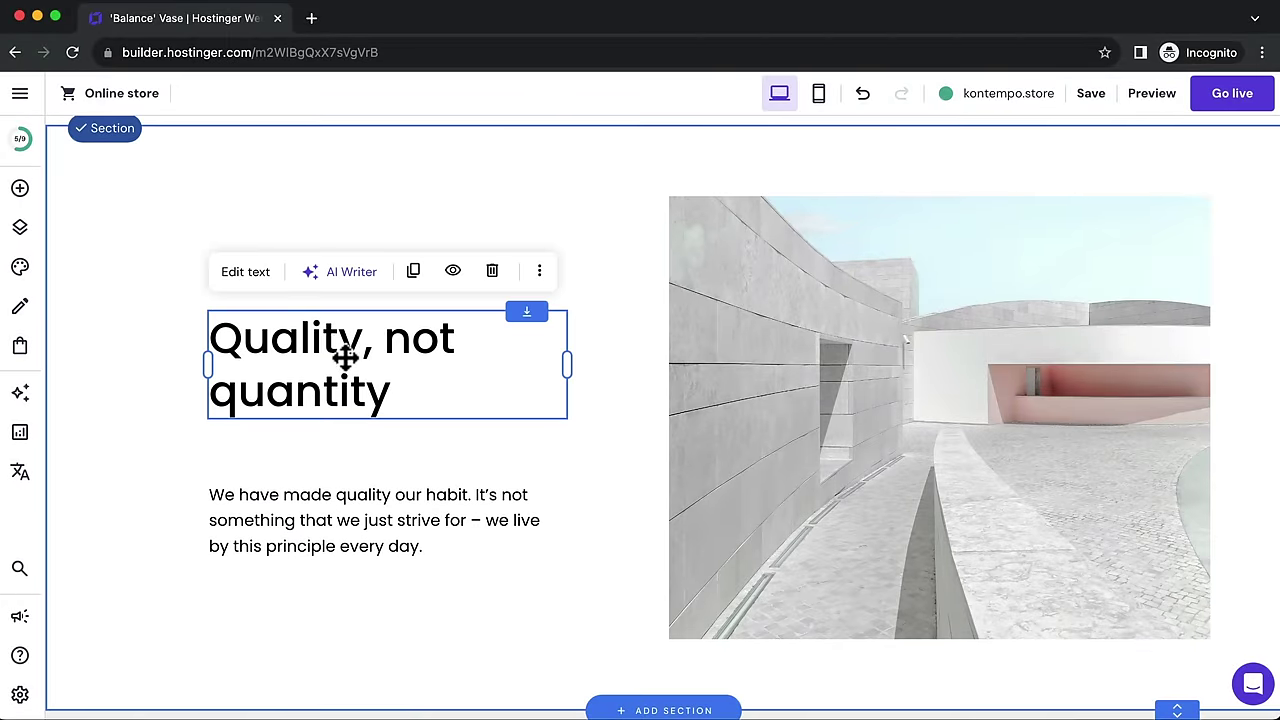
{"action": "left_click", "coordinate": [258, 284]}
{"action": "left_click_drag", "start_coordinate": [378, 388], "coordinate": [220, 345]}
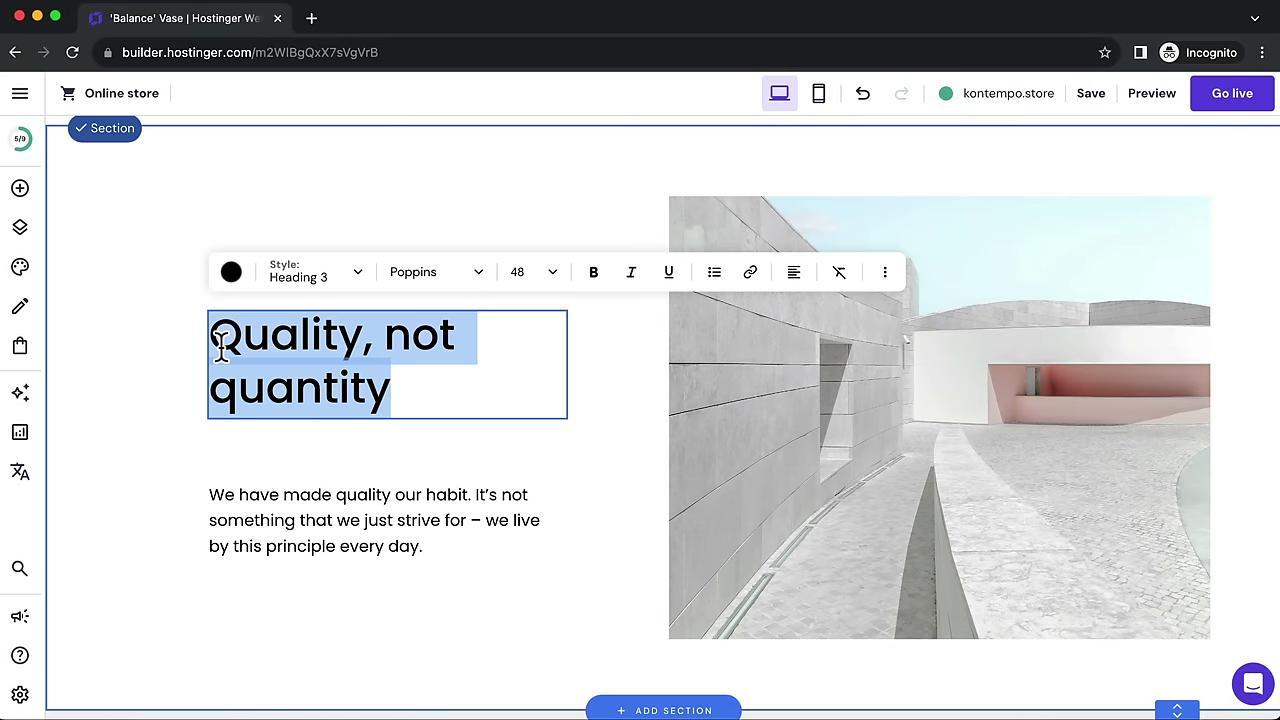
{"action": "type", "text": "Benefit 1"}
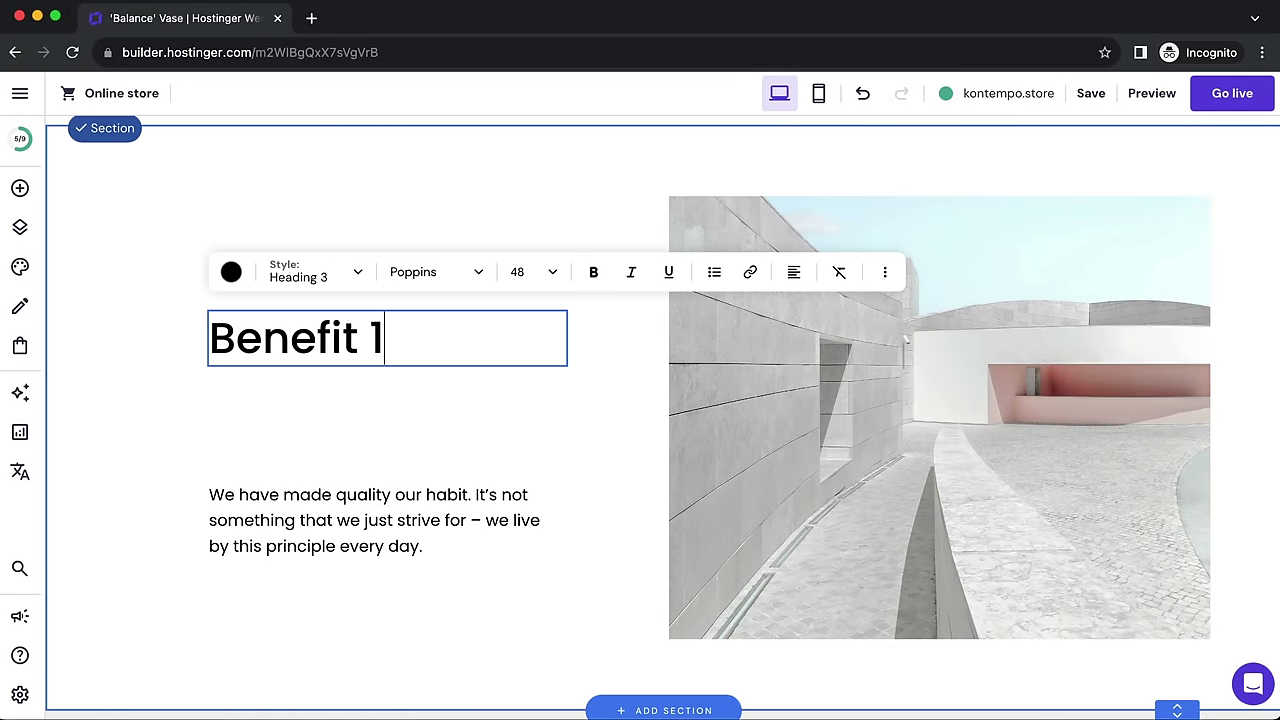
{"action": "left_click_drag", "start_coordinate": [297, 494], "coordinate": [289, 405]}
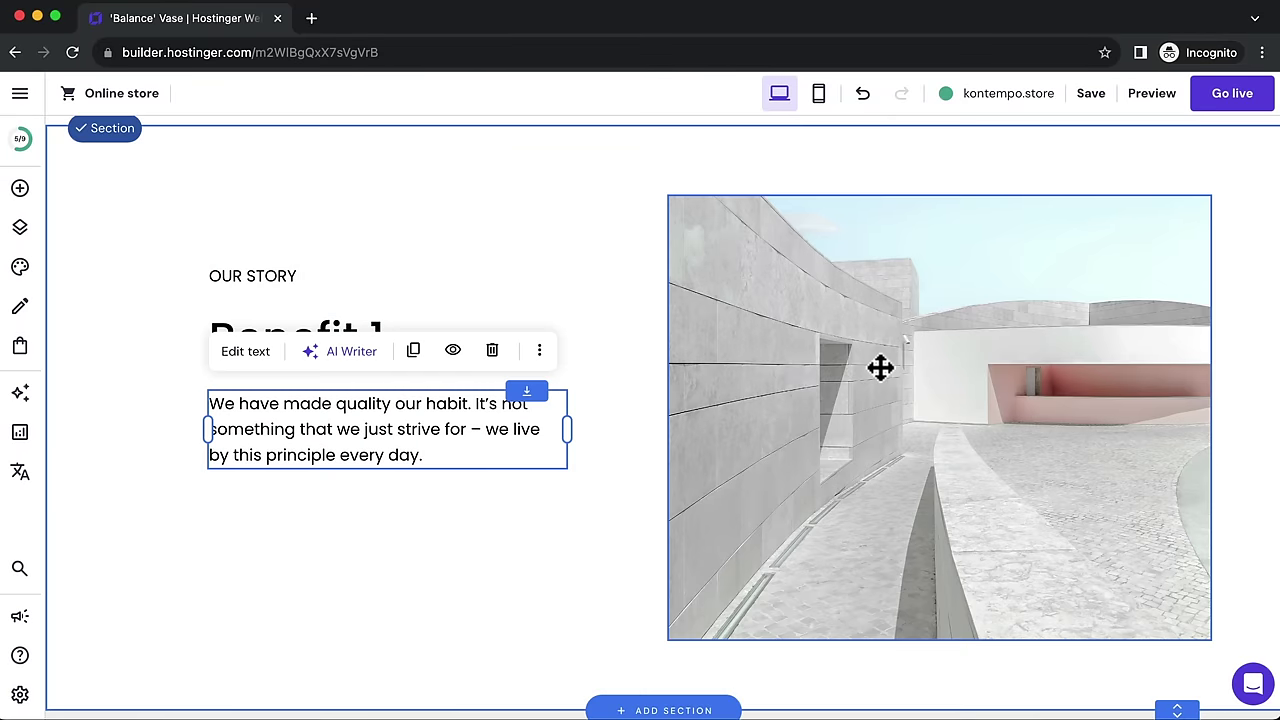
{"action": "left_click", "coordinate": [20, 190]}
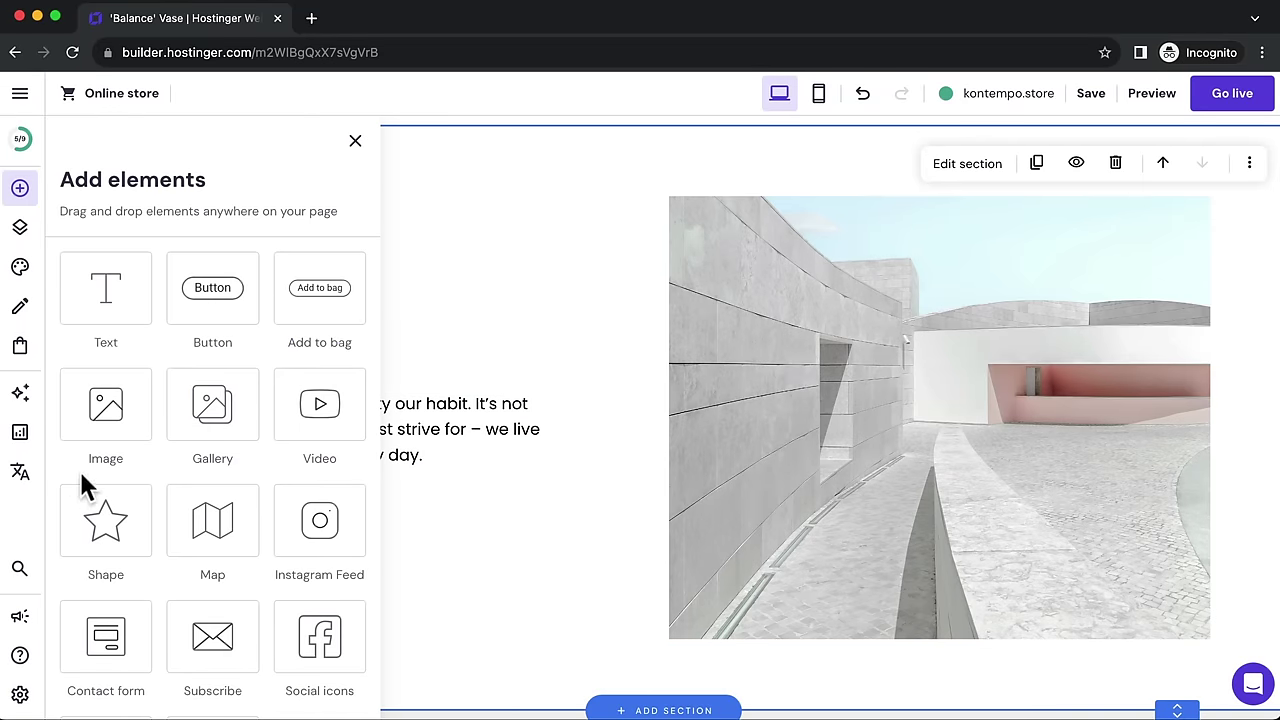
{"action": "left_click", "coordinate": [417, 526]}
Step: Add the Testimonials template "Here's what our customers say" with four quotes and no photos between the Benefit 1 section and the footer
{"action": "scroll", "coordinate": [565, 575], "scroll_direction": "down", "scroll_amount": 3}
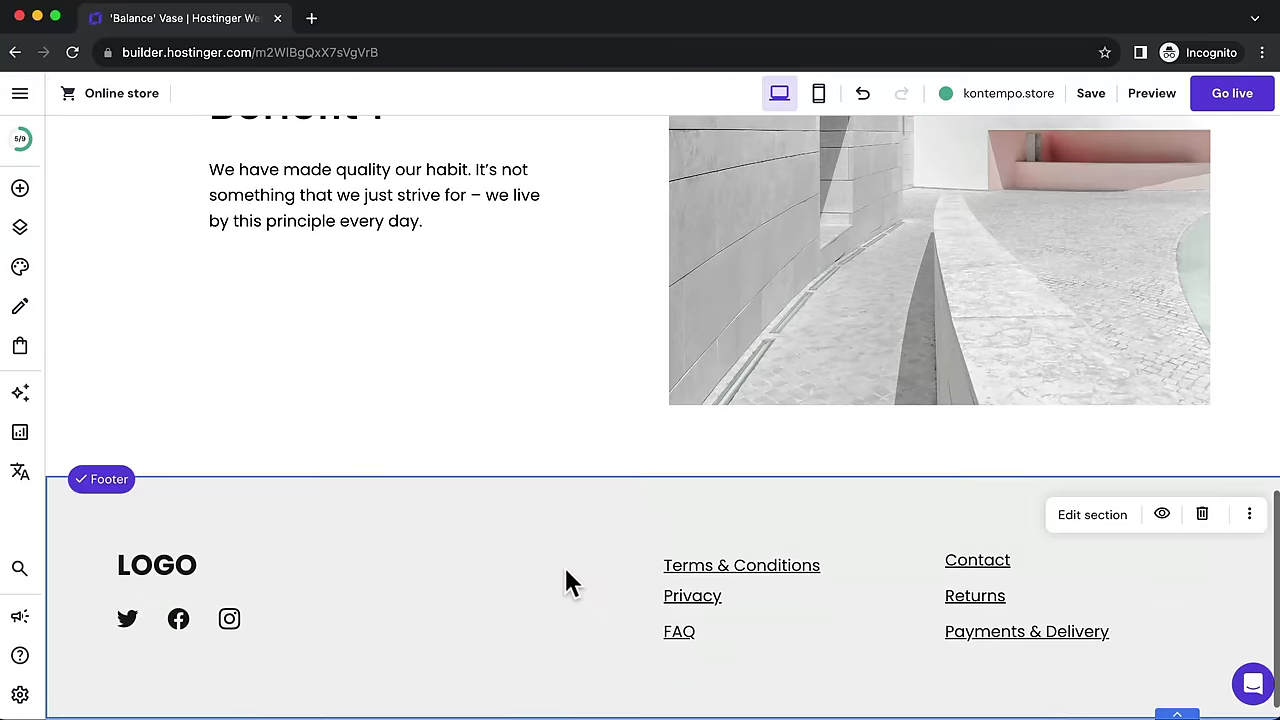
{"action": "left_click", "coordinate": [663, 477]}
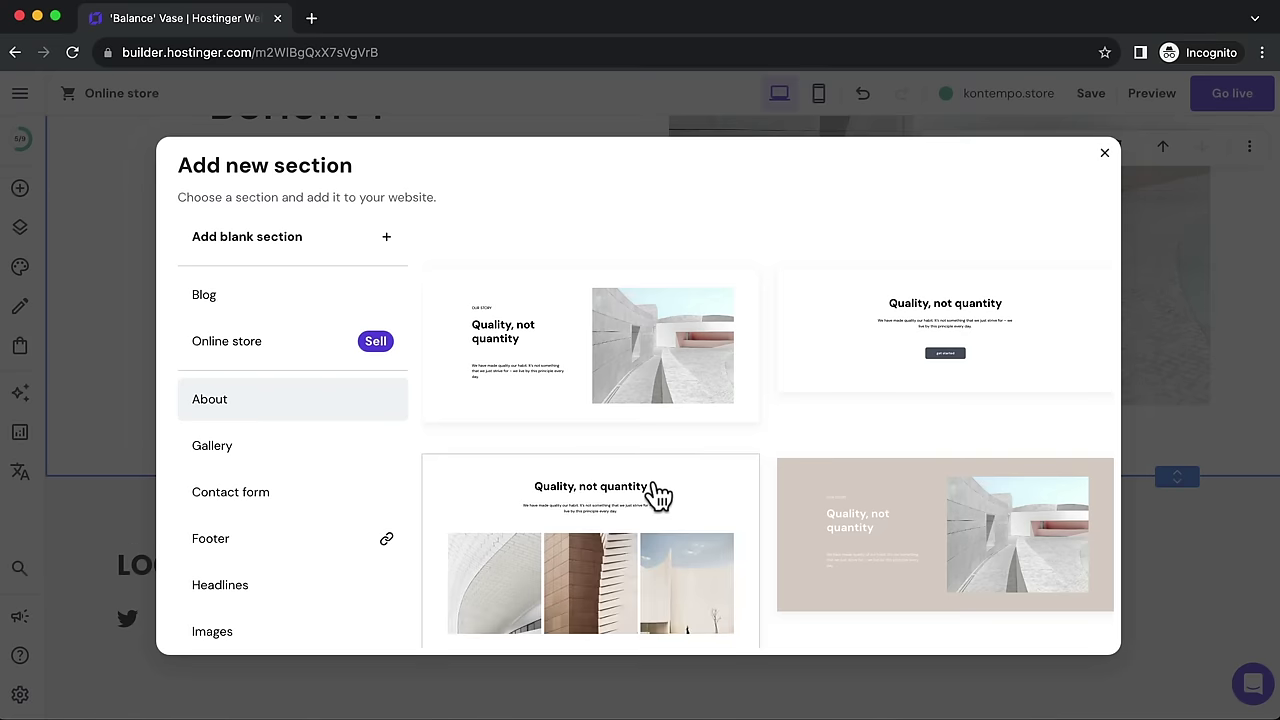
{"action": "scroll", "coordinate": [275, 490], "scroll_direction": "down", "scroll_amount": 3}
{"action": "scroll", "coordinate": [280, 490], "scroll_direction": "down", "scroll_amount": 5}
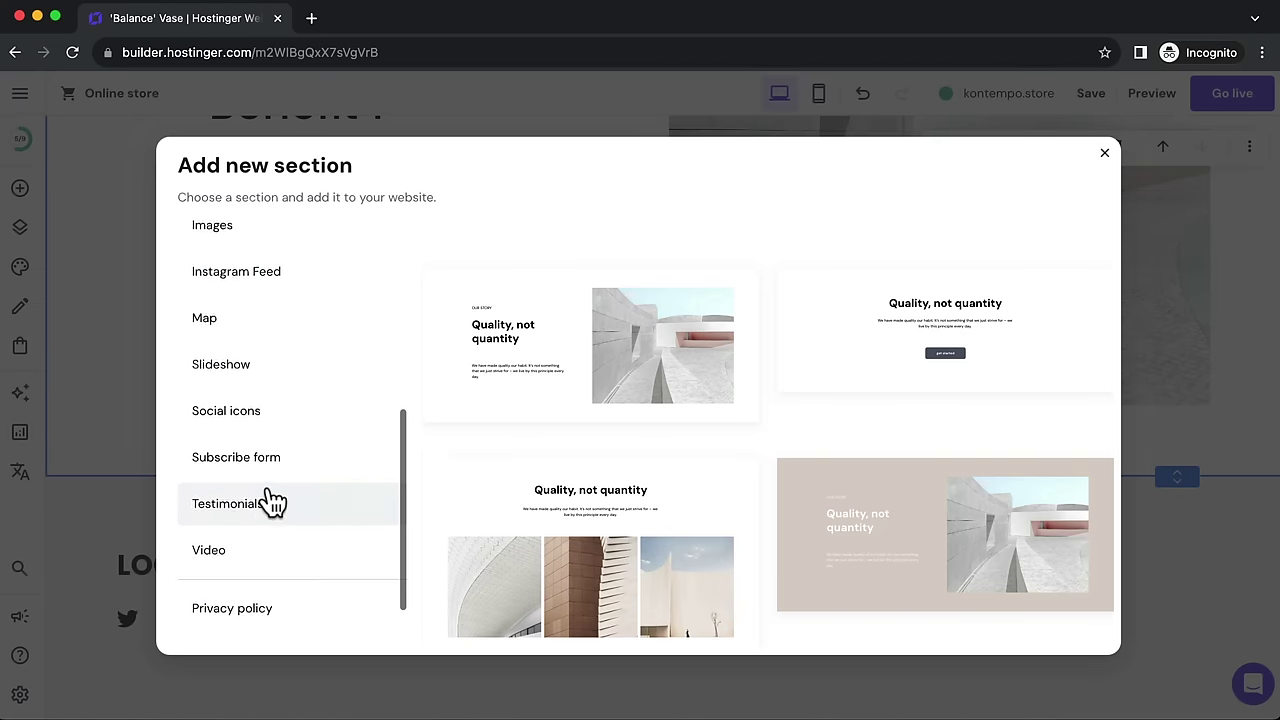
{"action": "left_click", "coordinate": [234, 480]}
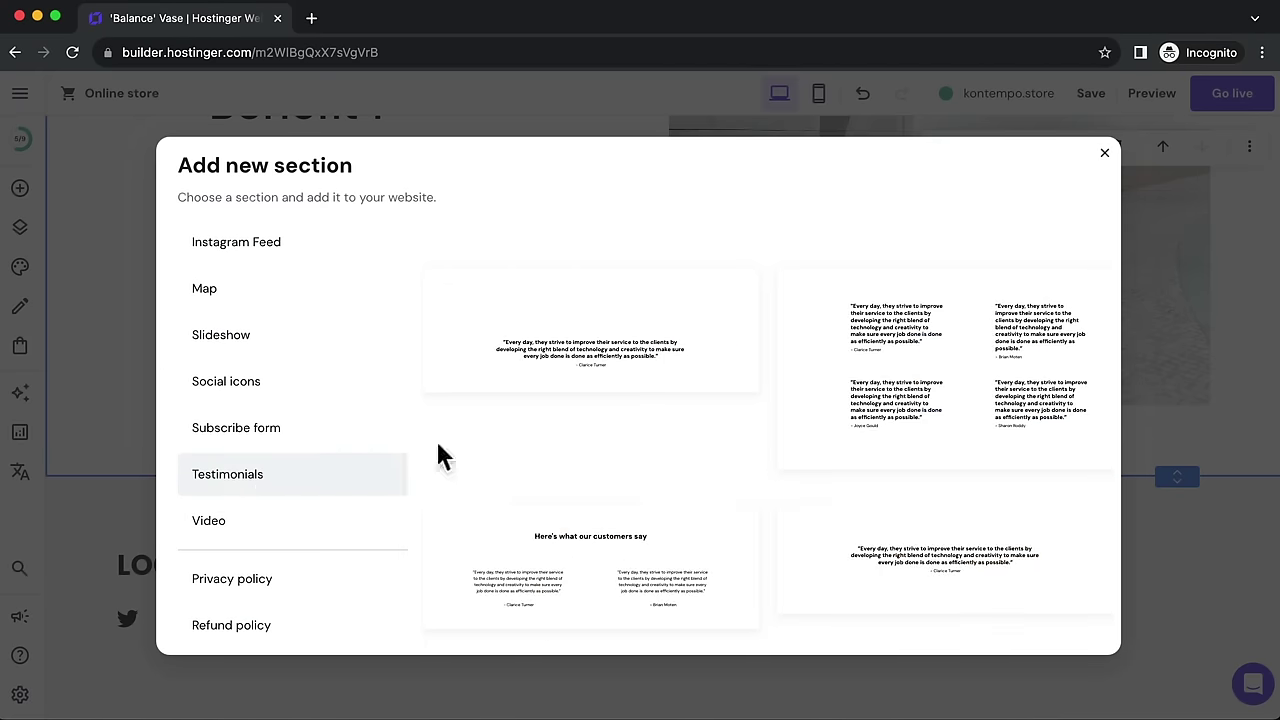
{"action": "scroll", "coordinate": [620, 431], "scroll_direction": "down", "scroll_amount": 2}
{"action": "scroll", "coordinate": [622, 451], "scroll_direction": "down", "scroll_amount": 3}
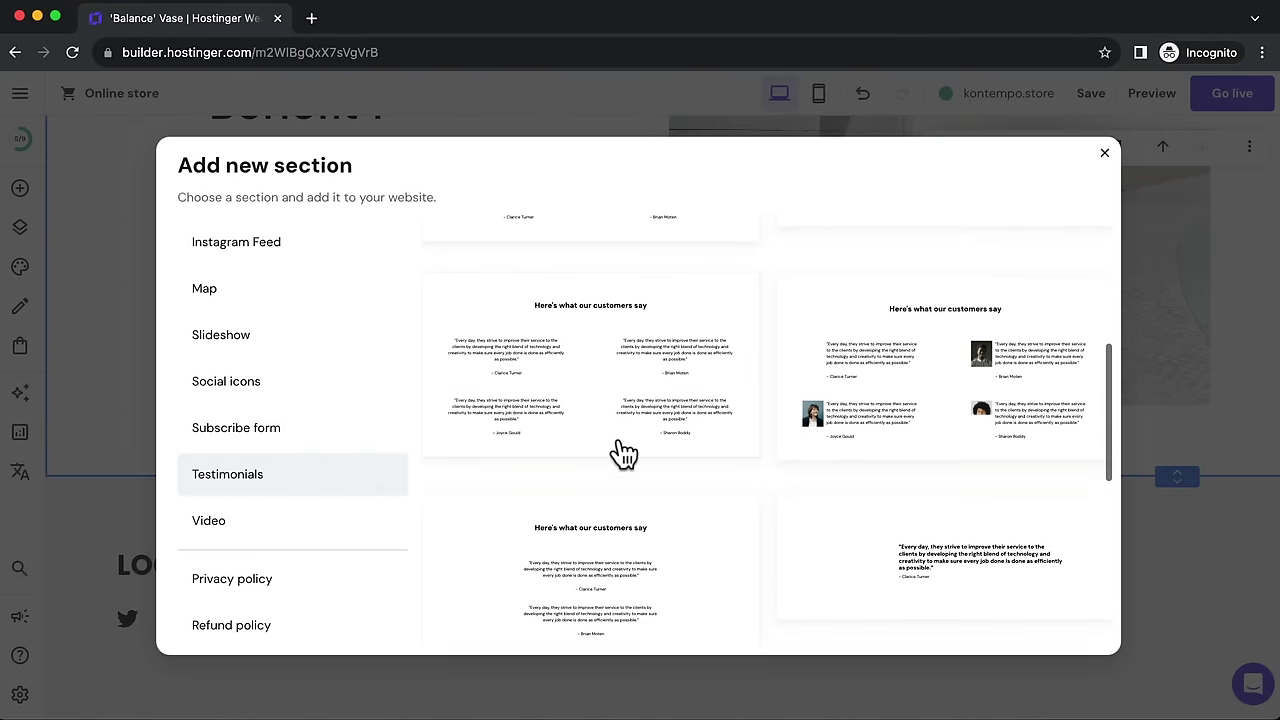
{"action": "left_click", "coordinate": [586, 342]}
Step: Review the product page from the testimonials up to the header and save the changes
{"action": "scroll", "coordinate": [620, 420], "scroll_direction": "down", "scroll_amount": 1}
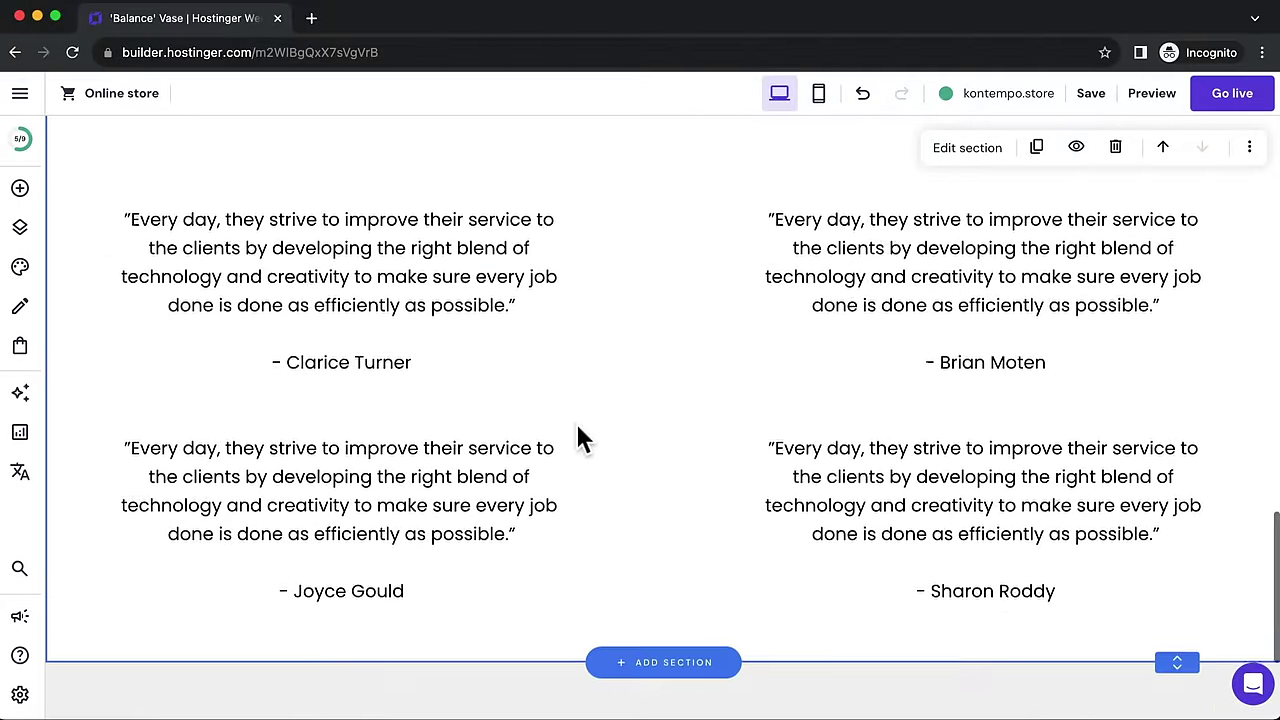
{"action": "scroll", "coordinate": [578, 438], "scroll_direction": "down", "scroll_amount": 2}
{"action": "scroll", "coordinate": [576, 435], "scroll_direction": "up", "scroll_amount": 10}
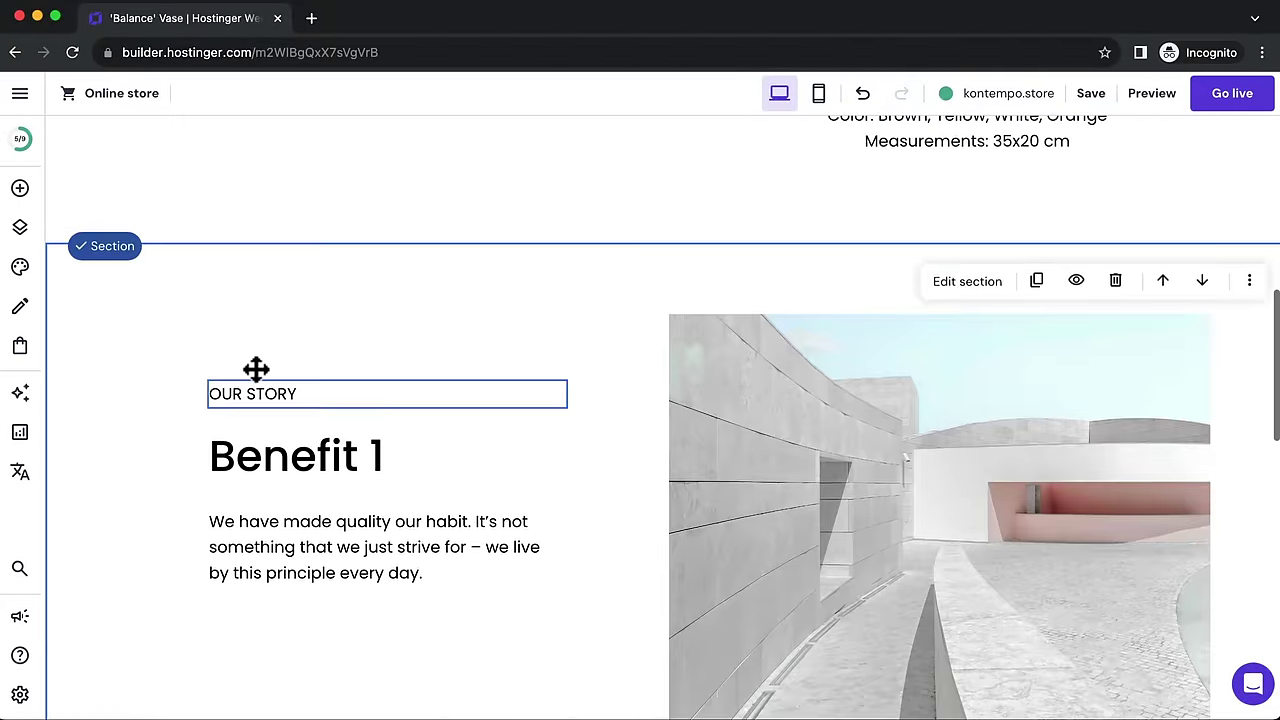
{"action": "scroll", "coordinate": [256, 369], "scroll_direction": "up", "scroll_amount": 7}
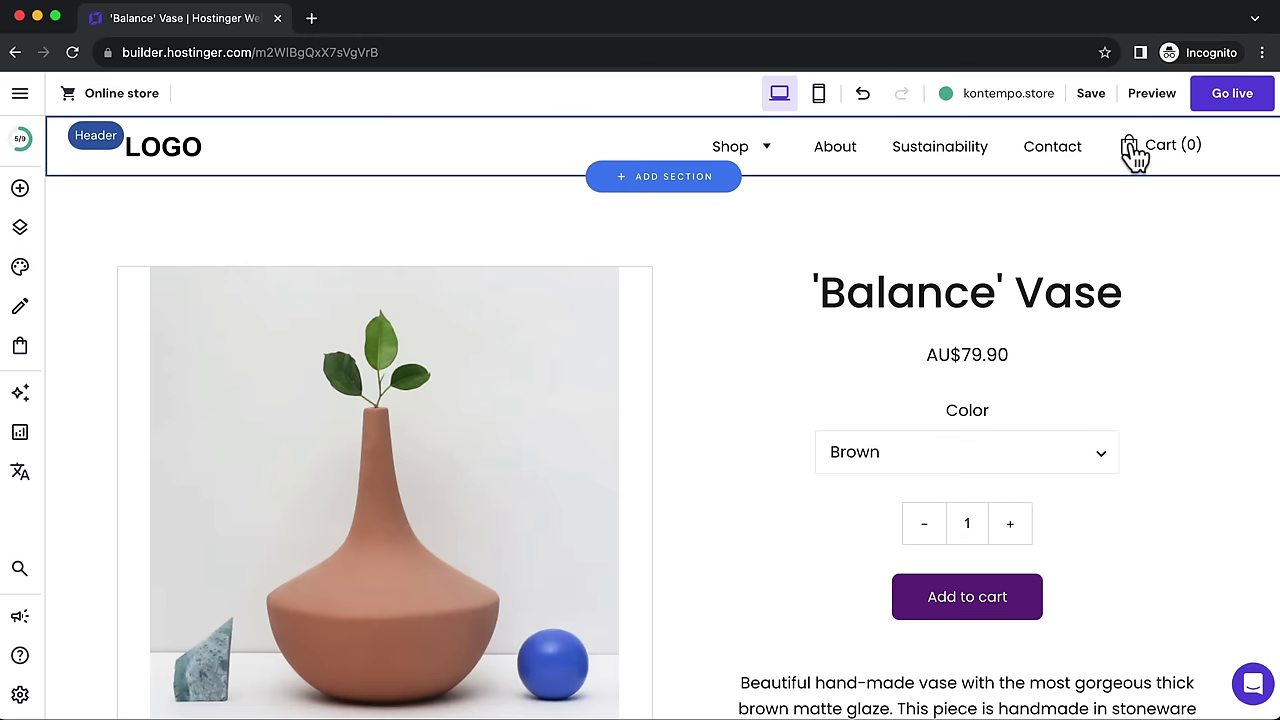
{"action": "left_click", "coordinate": [1092, 95]}
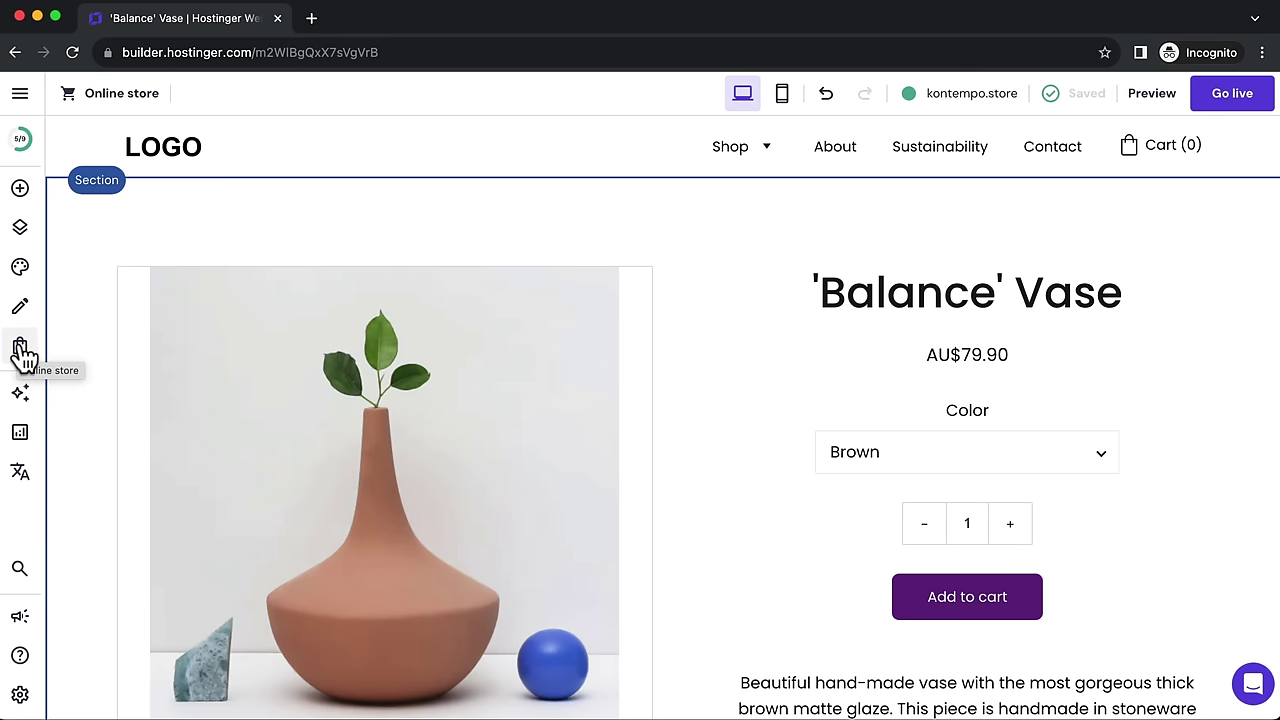
Step: Switch to the store manager's categories and start a new product category named "Apple"
{"action": "left_click", "coordinate": [20, 348]}
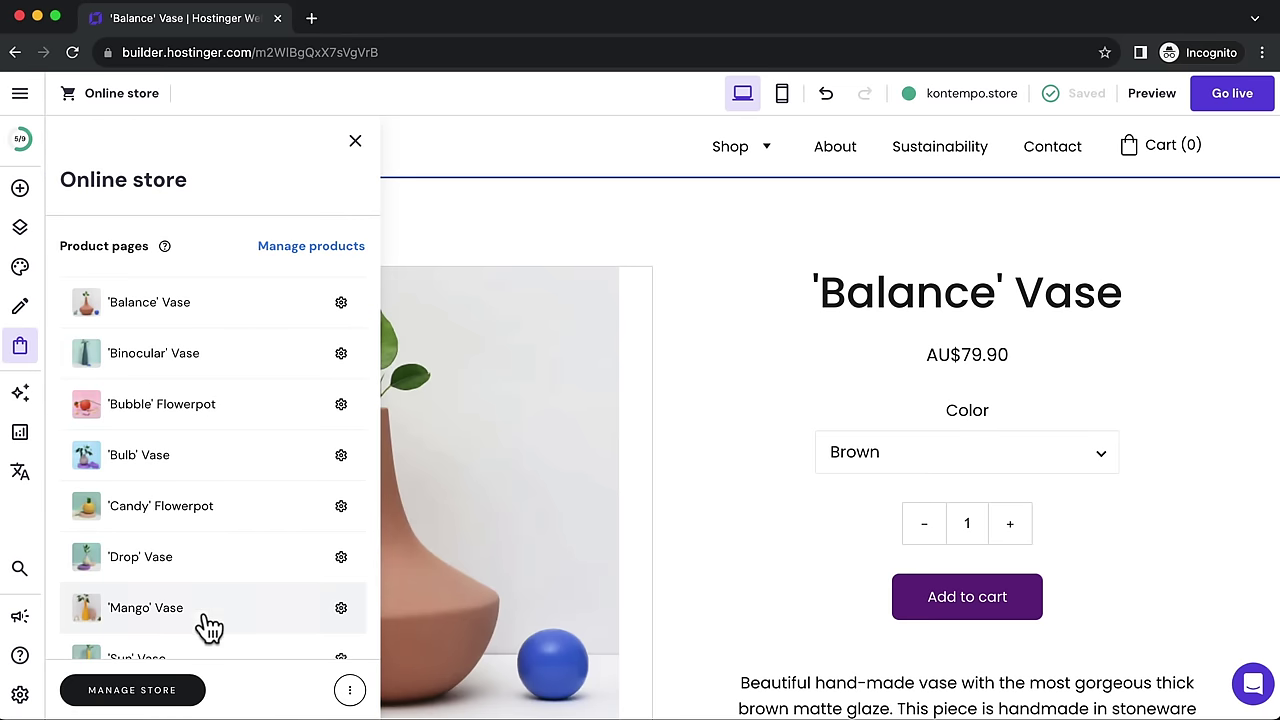
{"action": "left_click", "coordinate": [132, 690]}
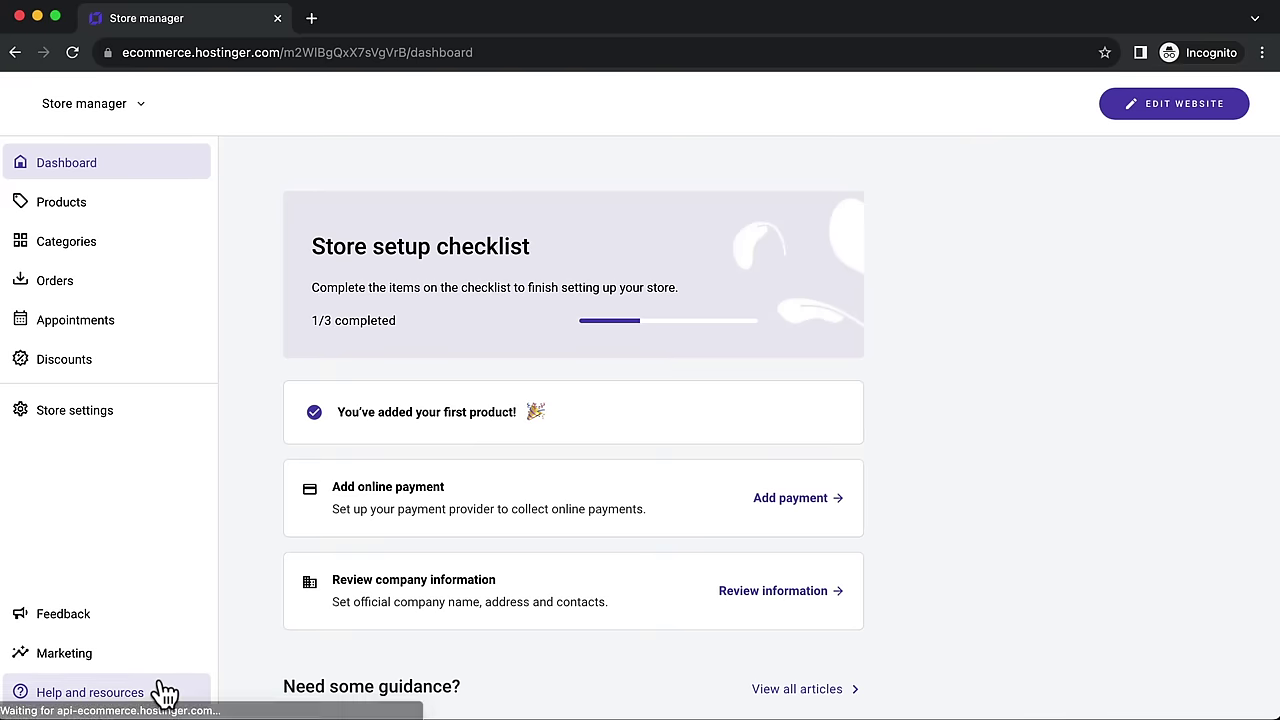
{"action": "left_click", "coordinate": [70, 252]}
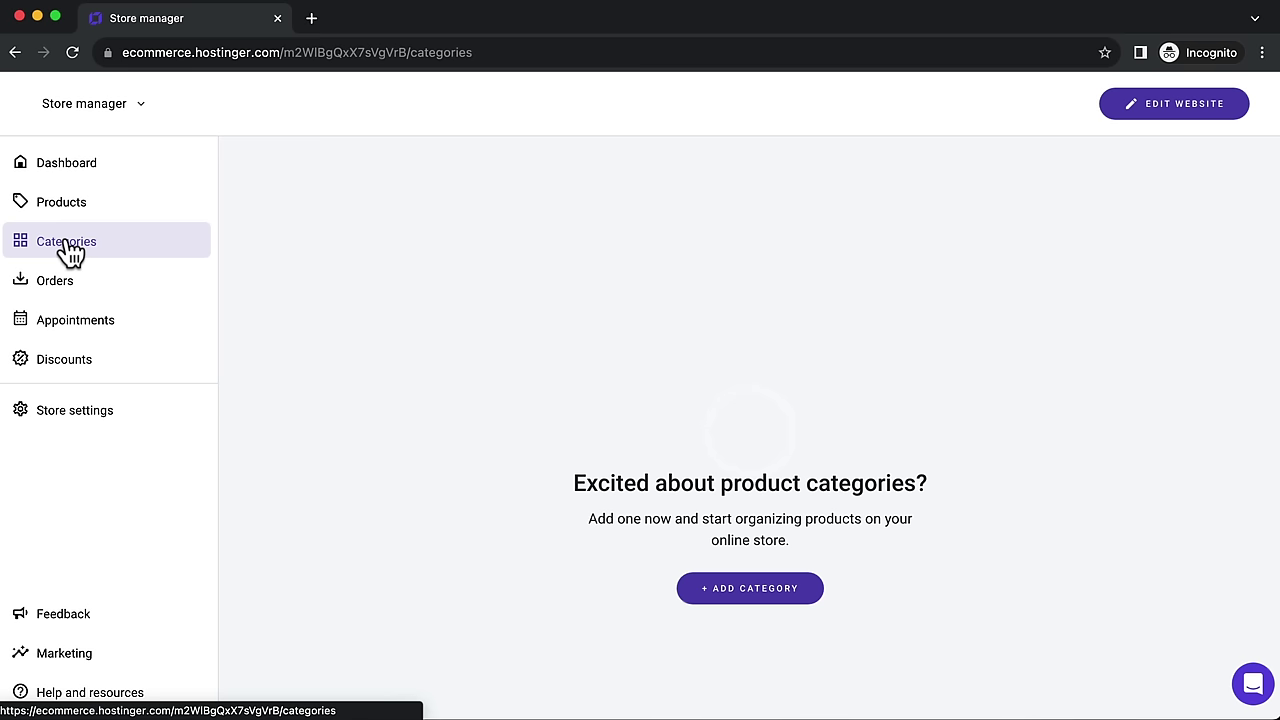
{"action": "left_click", "coordinate": [787, 592]}
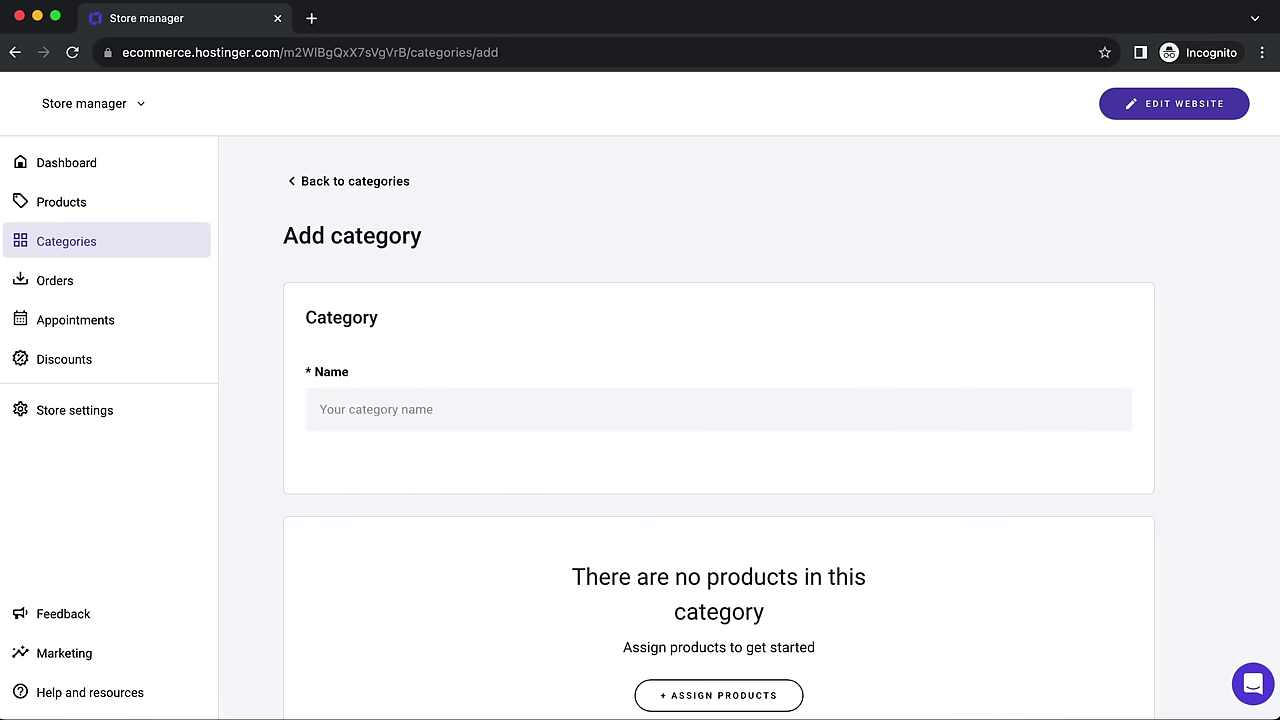
{"action": "type", "text": "Apple"}
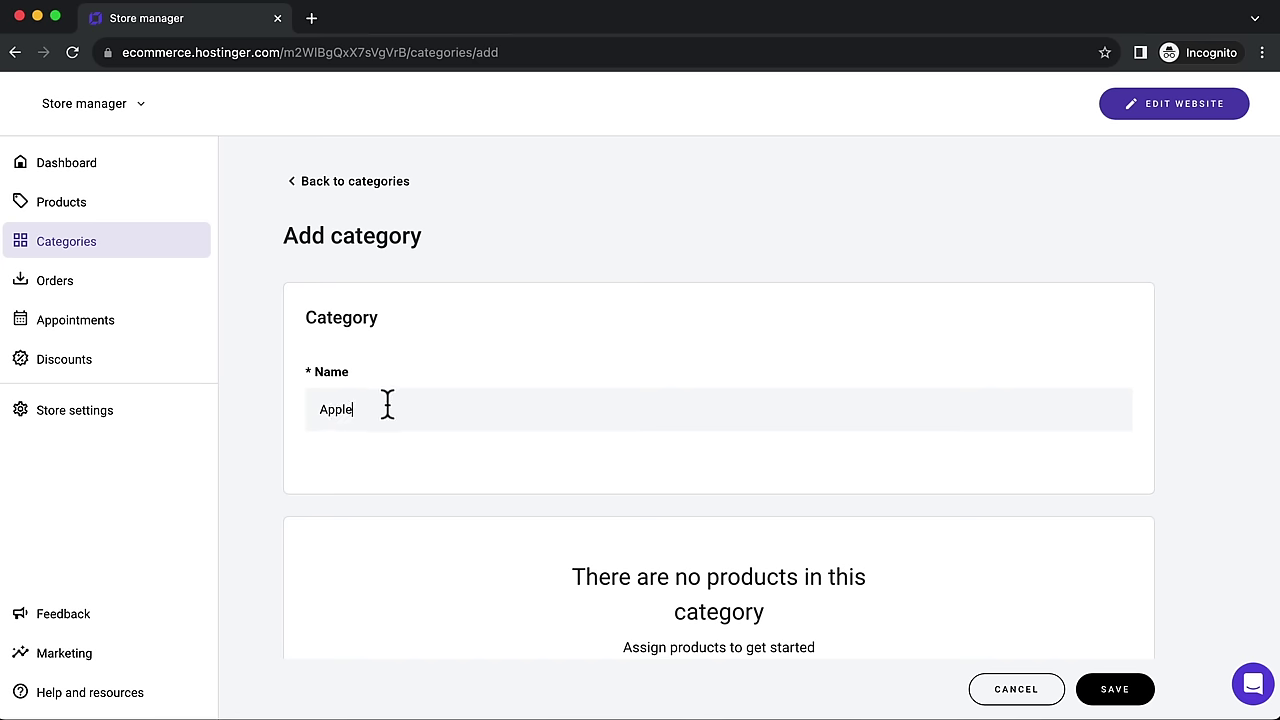
Step: Assign Aluminium iWatch Straps and Ultra Clear iPhone Case to the Apple category and save it
{"action": "scroll", "coordinate": [785, 505], "scroll_direction": "down", "scroll_amount": 2}
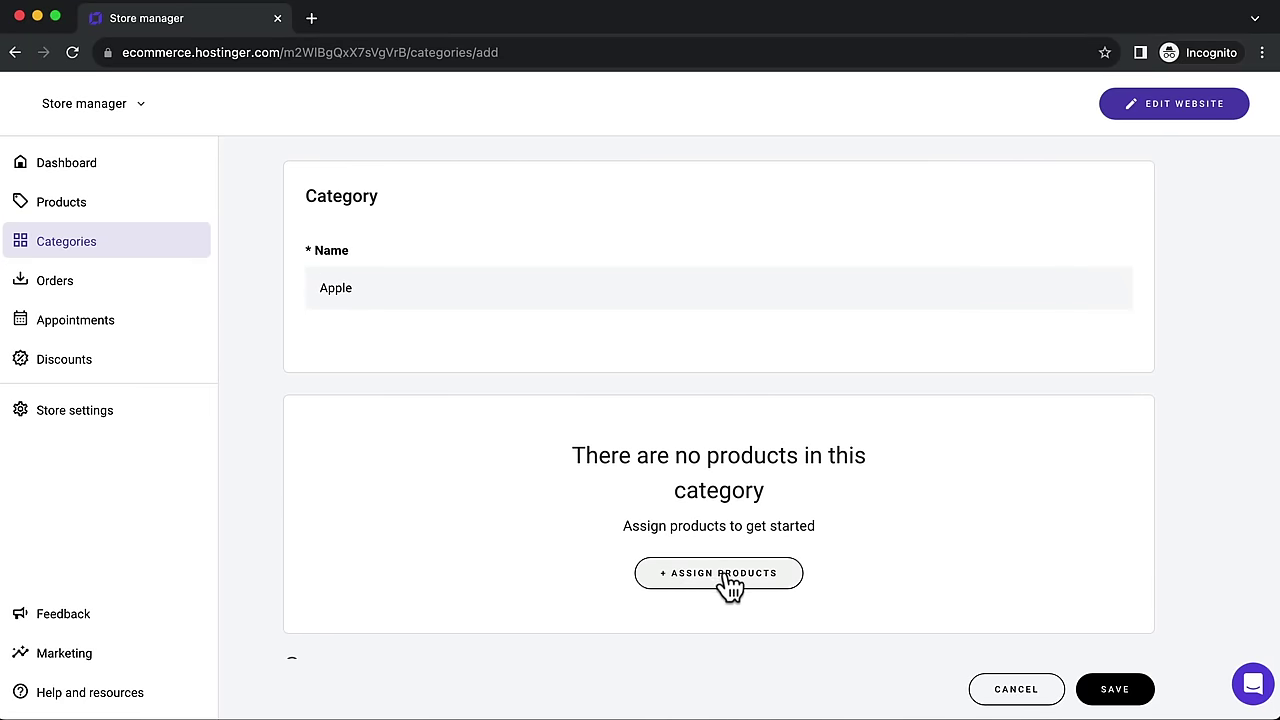
{"action": "left_click", "coordinate": [722, 573]}
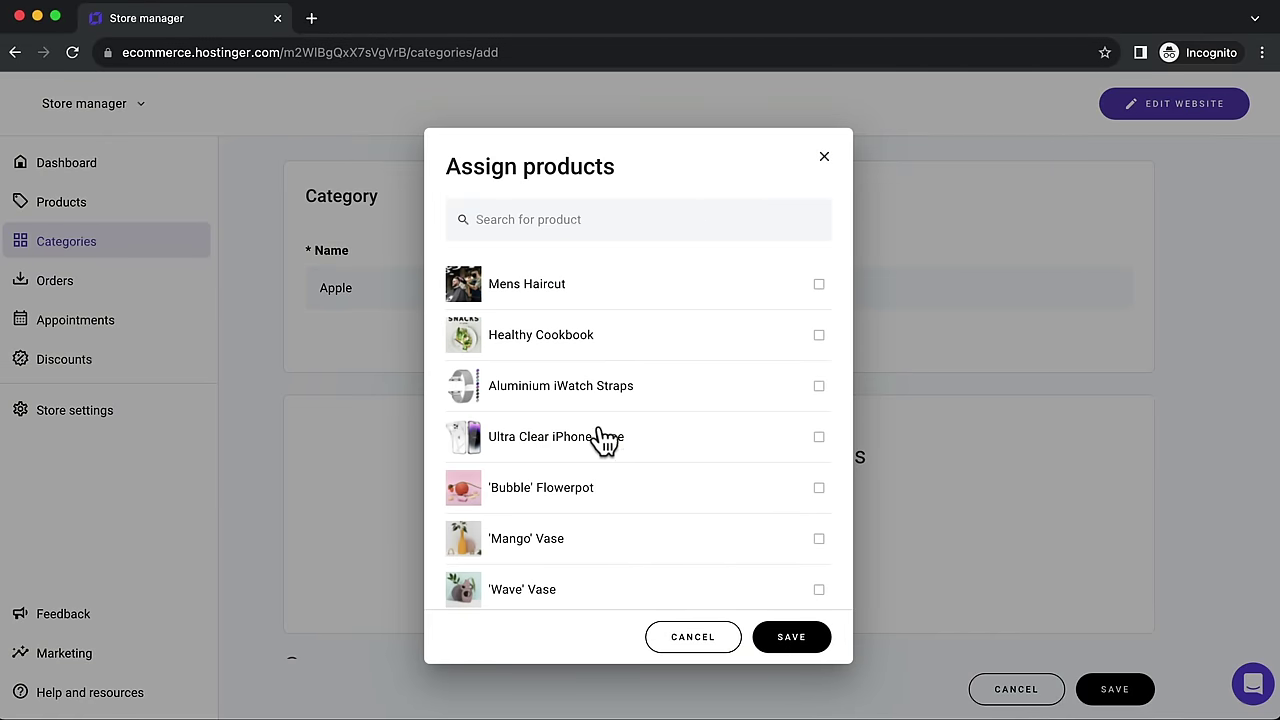
{"action": "left_click", "coordinate": [819, 386]}
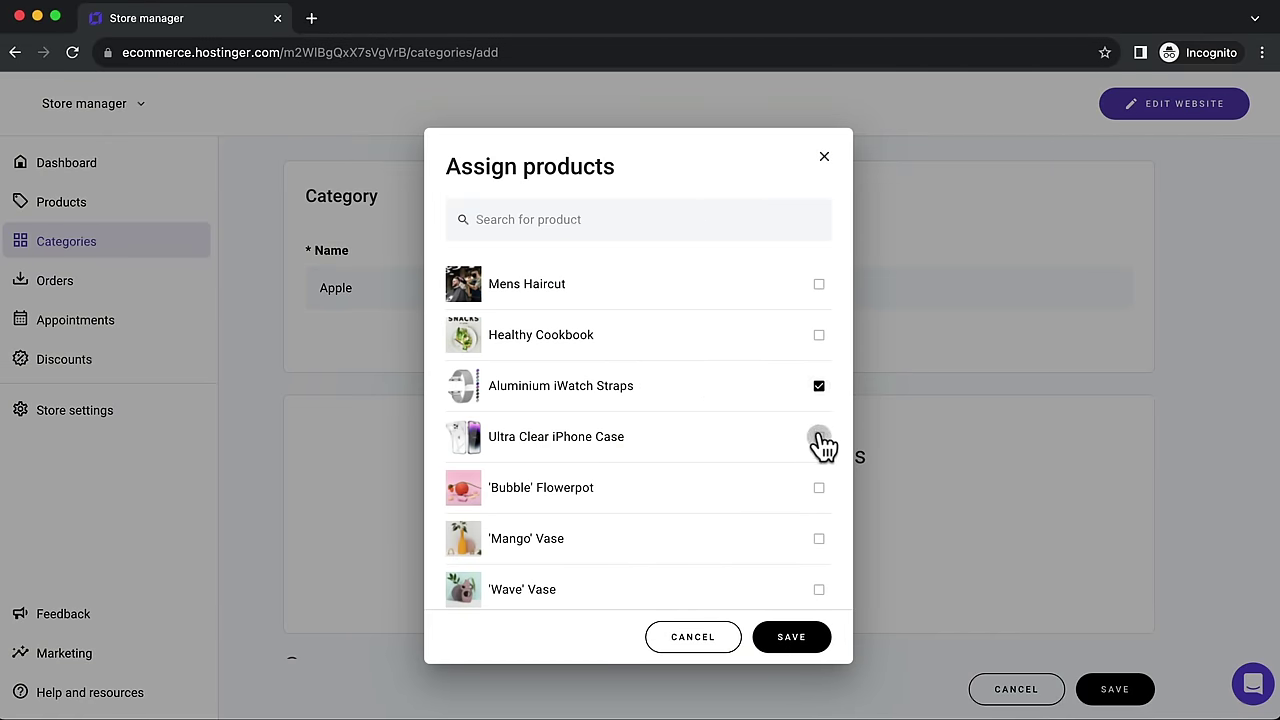
{"action": "left_click", "coordinate": [819, 437]}
{"action": "left_click", "coordinate": [788, 640]}
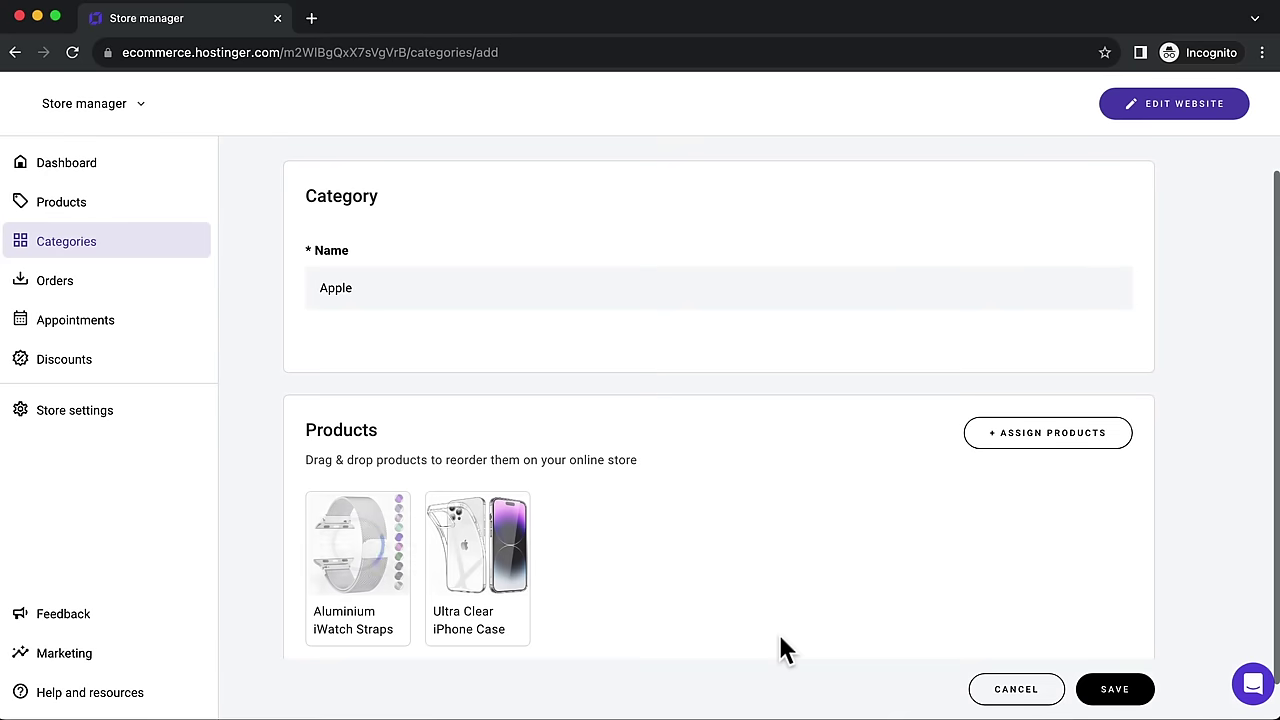
{"action": "left_click", "coordinate": [1128, 700]}
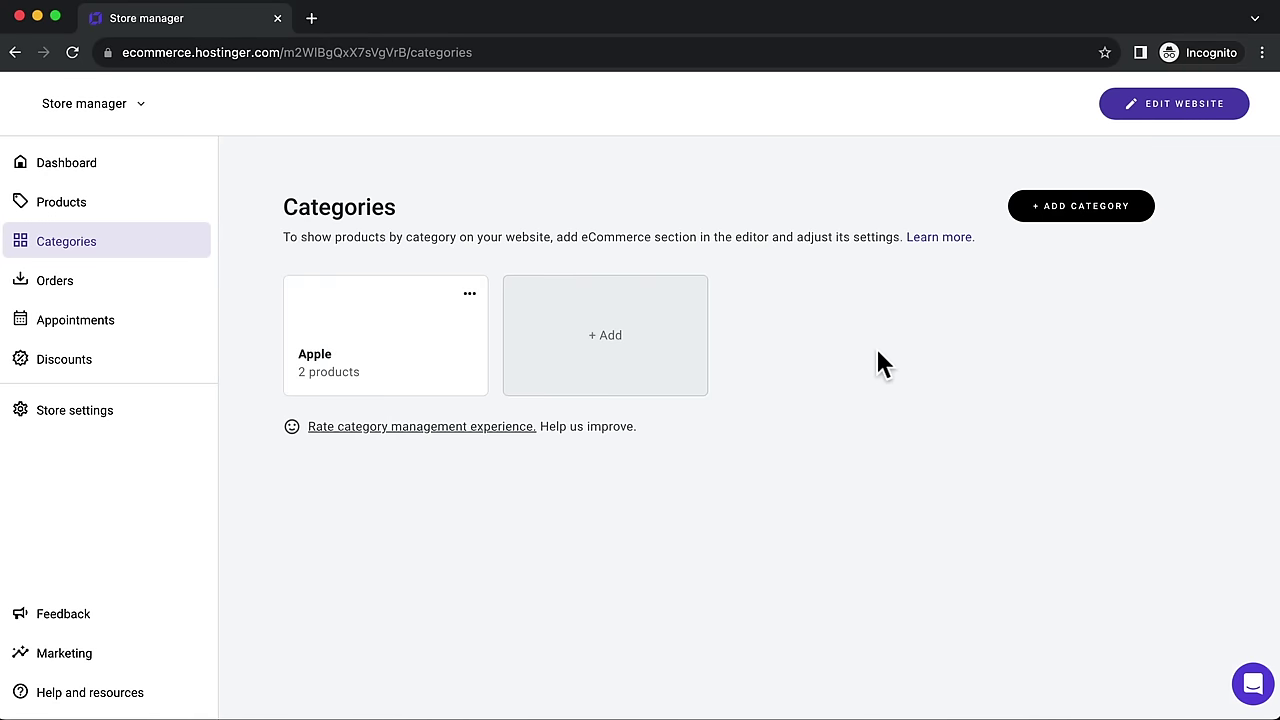
Step: Start another product category named "Best Sellers"
{"action": "left_click", "coordinate": [612, 346]}
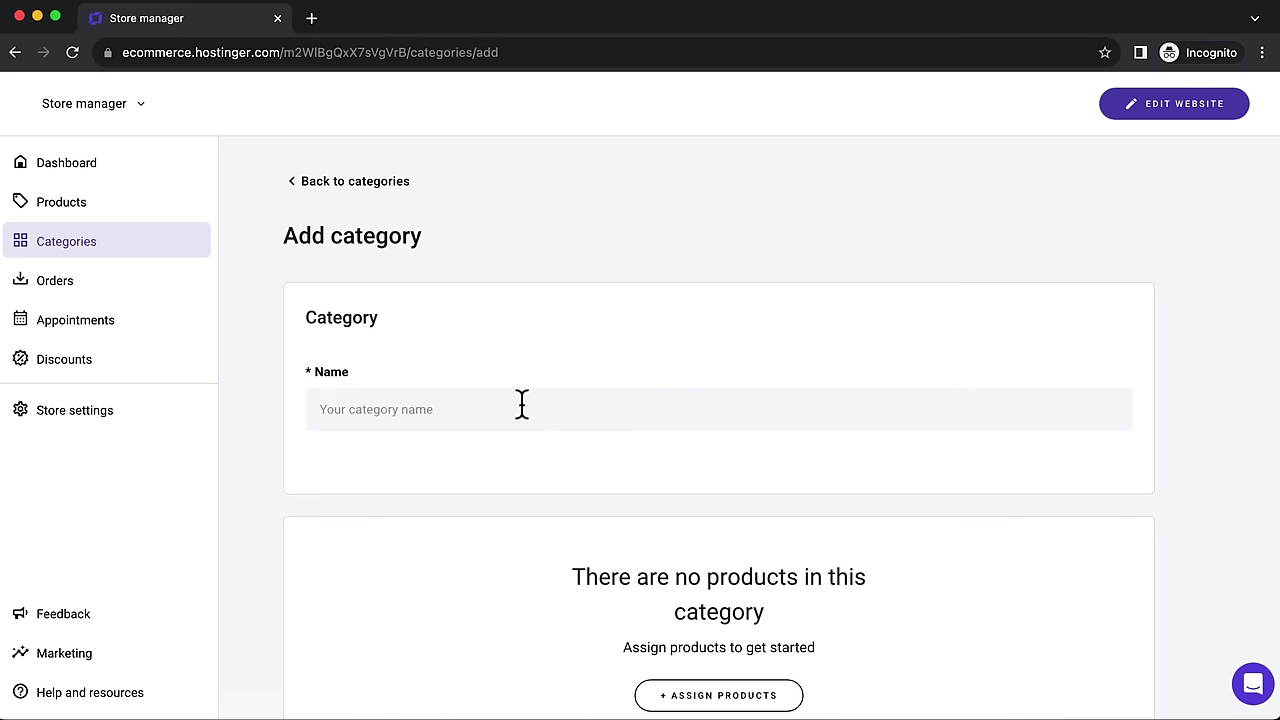
{"action": "left_click", "coordinate": [507, 407]}
{"action": "type", "text": "Best Sellers"}
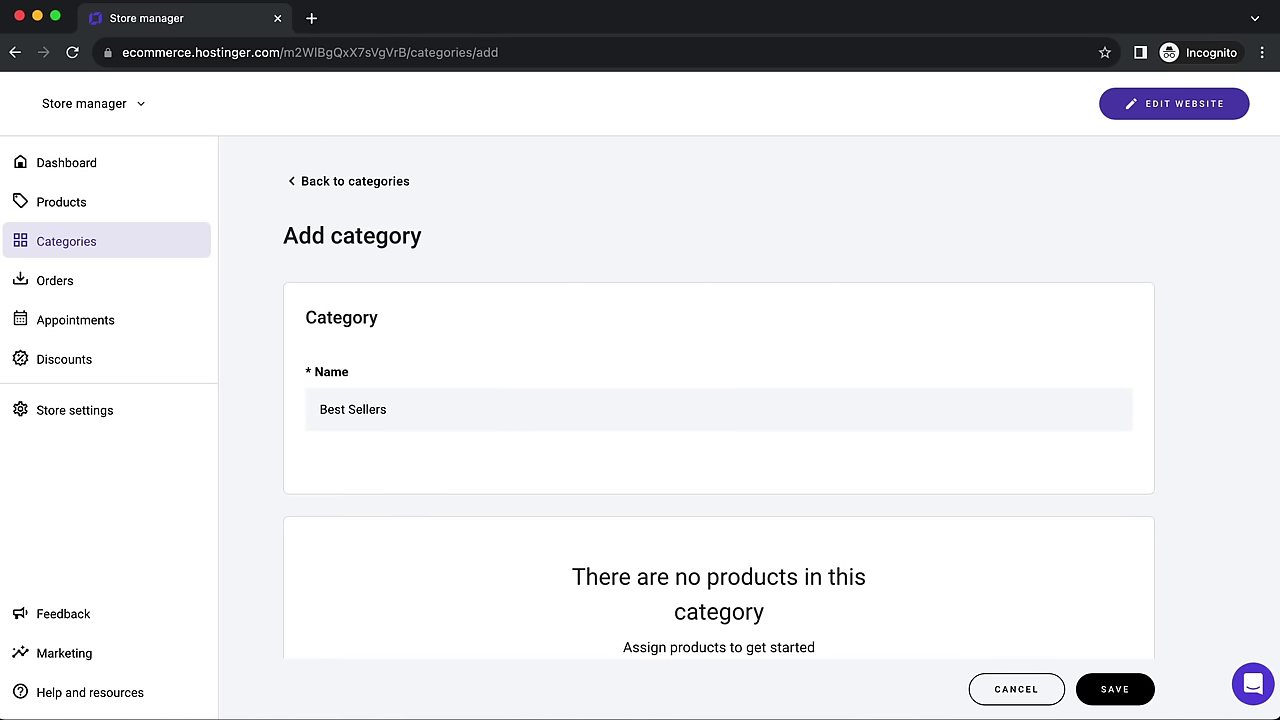
Step: Assign 'Bubble' Flowerpot, 'Mango' Vase, 'Wave' Vase and 'Candy' Flowerpot to the Best Sellers category and save it
{"action": "scroll", "coordinate": [617, 410], "scroll_direction": "down", "scroll_amount": 2}
{"action": "left_click", "coordinate": [714, 572]}
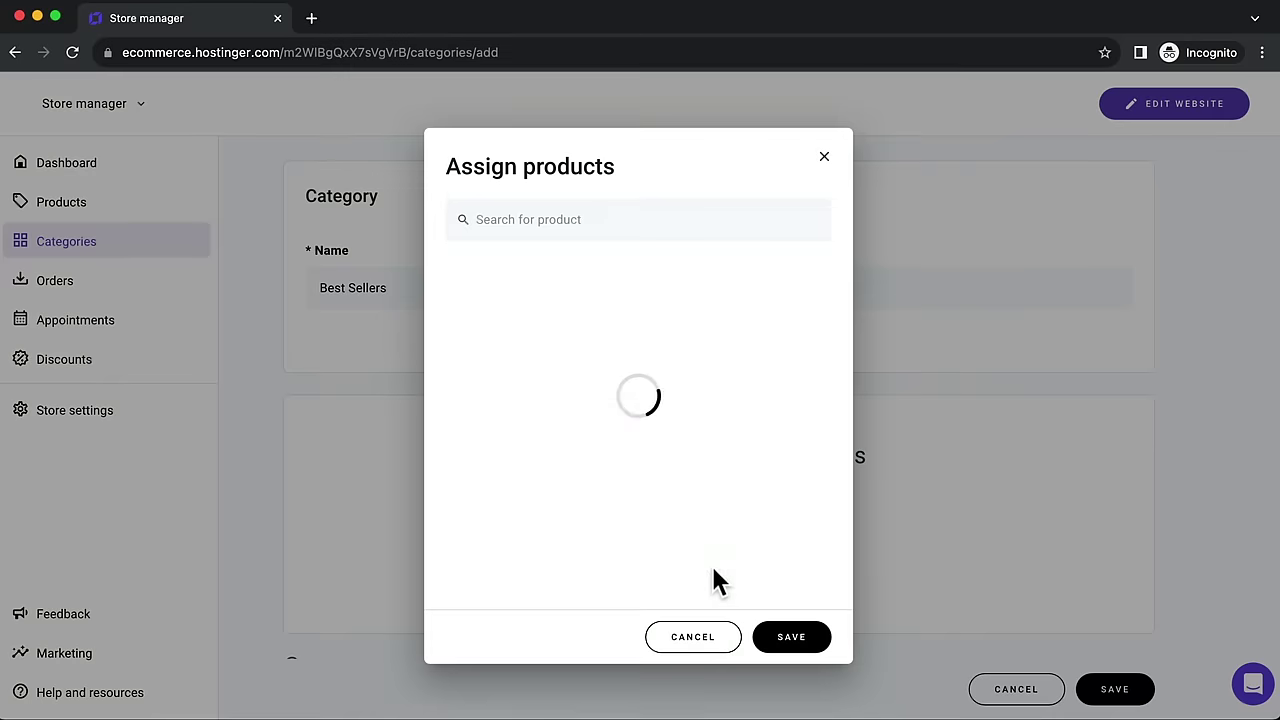
{"action": "scroll", "coordinate": [614, 392], "scroll_direction": "down", "scroll_amount": 3}
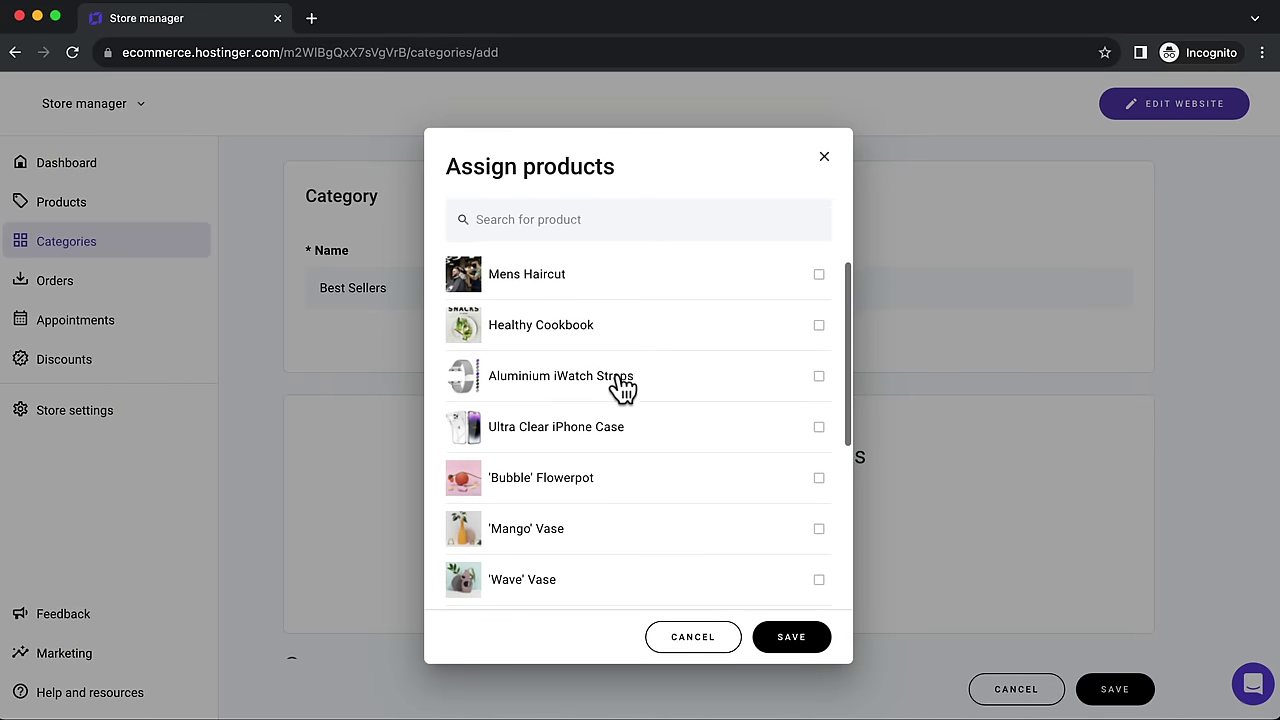
{"action": "left_click", "coordinate": [819, 368]}
{"action": "left_click", "coordinate": [819, 419]}
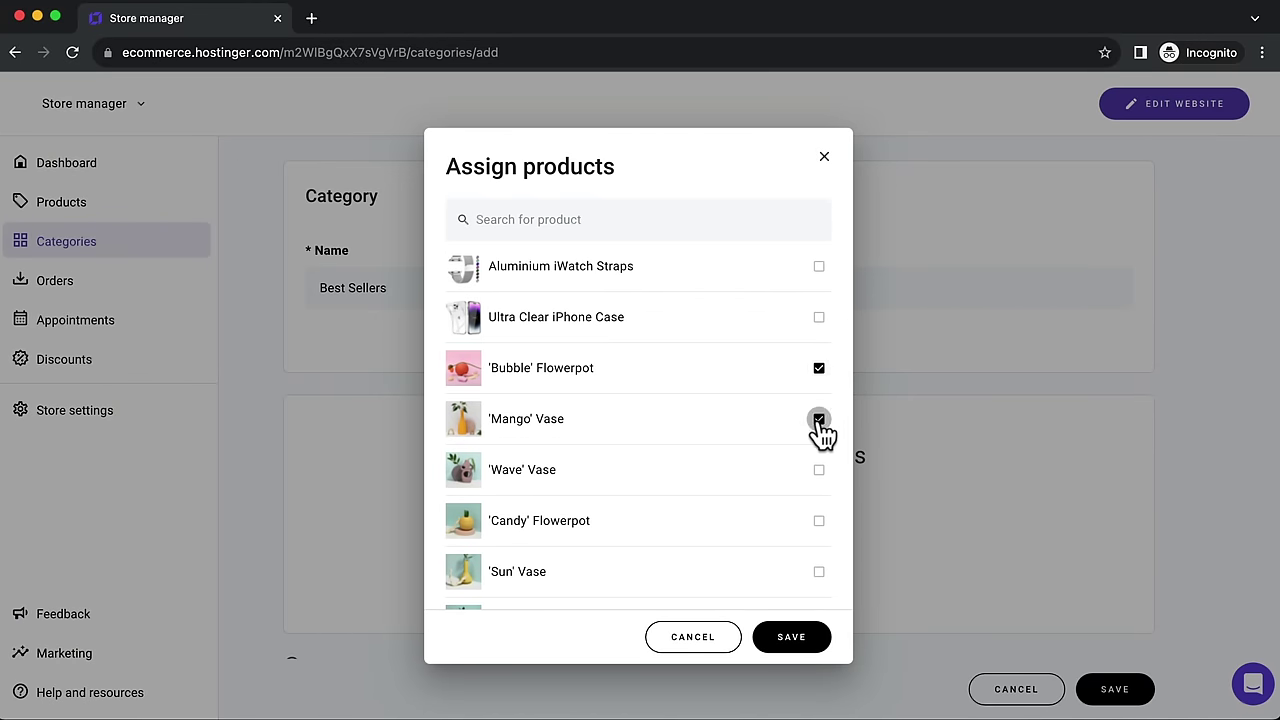
{"action": "left_click", "coordinate": [819, 469]}
{"action": "left_click", "coordinate": [819, 520]}
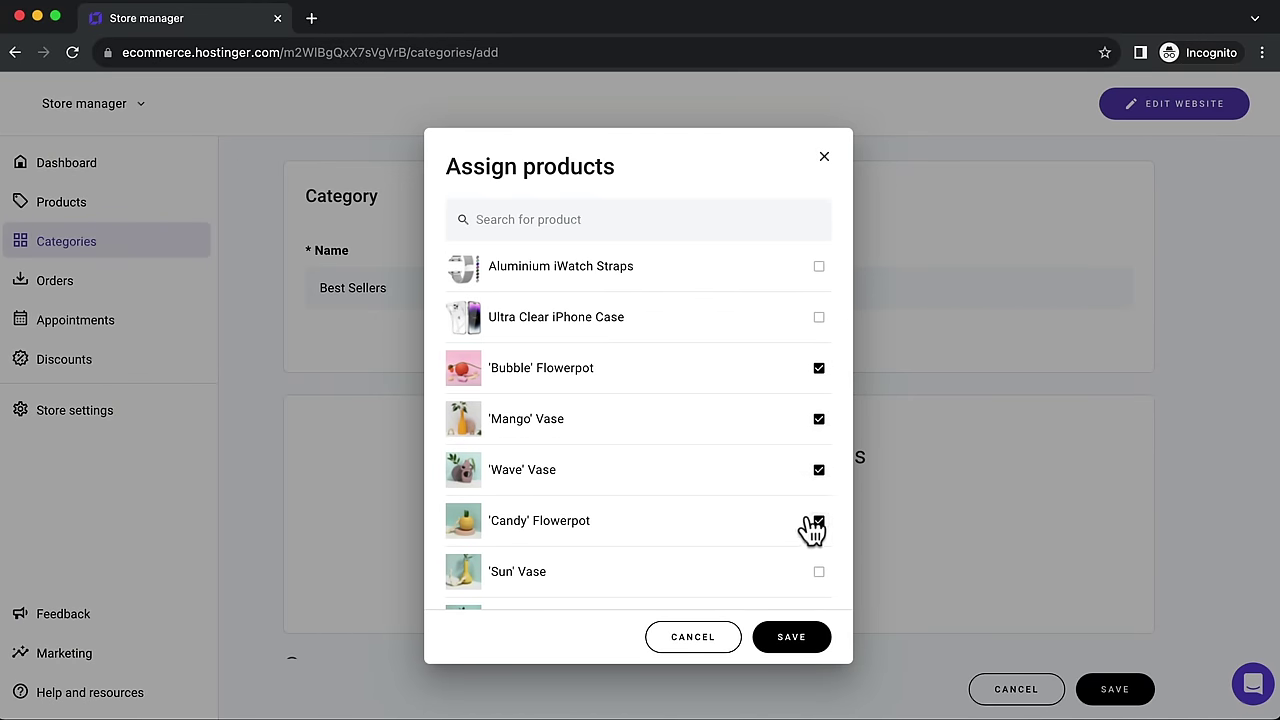
{"action": "left_click", "coordinate": [792, 640]}
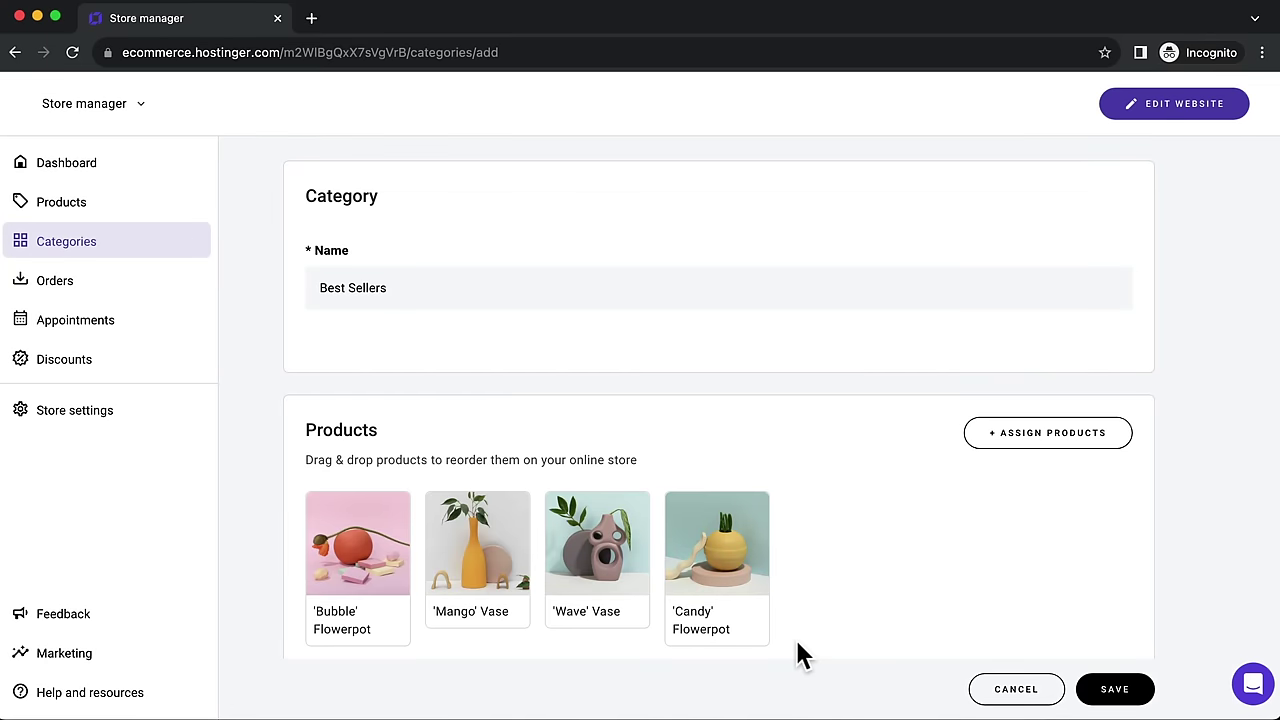
{"action": "scroll", "coordinate": [902, 600], "scroll_direction": "down", "scroll_amount": 1}
{"action": "left_click", "coordinate": [1114, 694]}
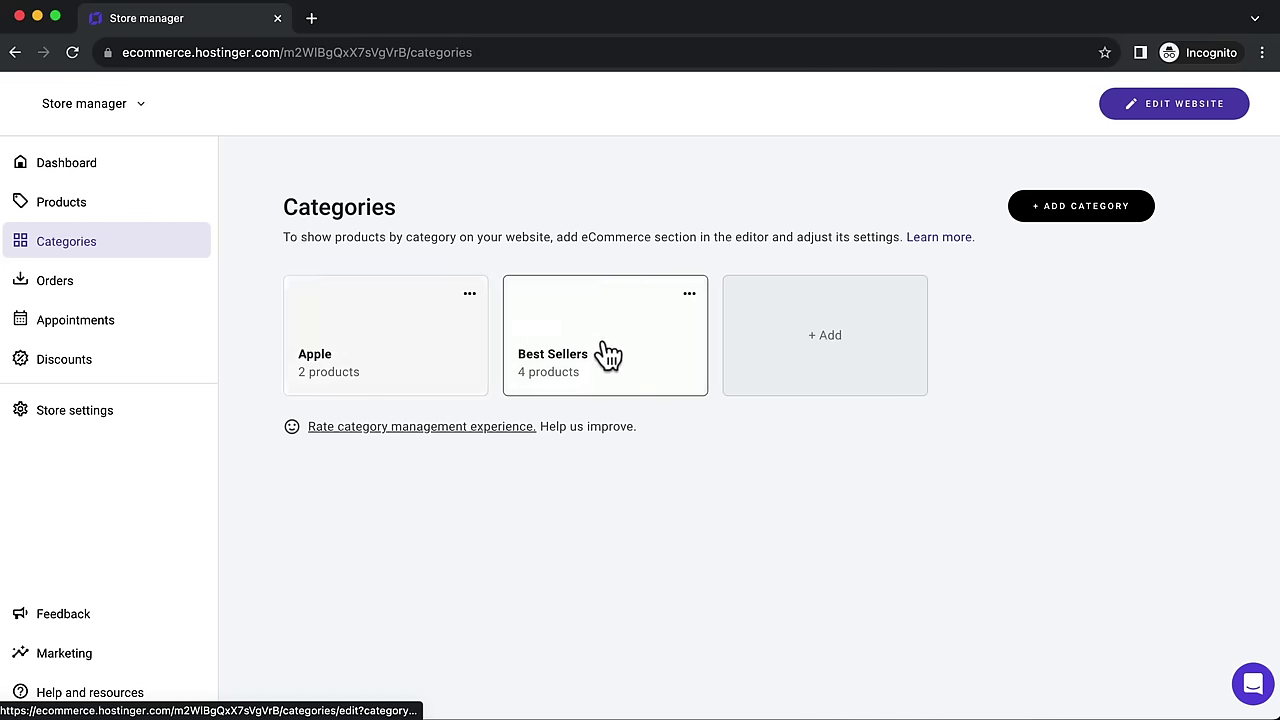
Step: Return to the website editor and set the product section beneath "Our bestsellers" to show the Best Sellers category, after trying Apple
{"action": "left_click", "coordinate": [1158, 108]}
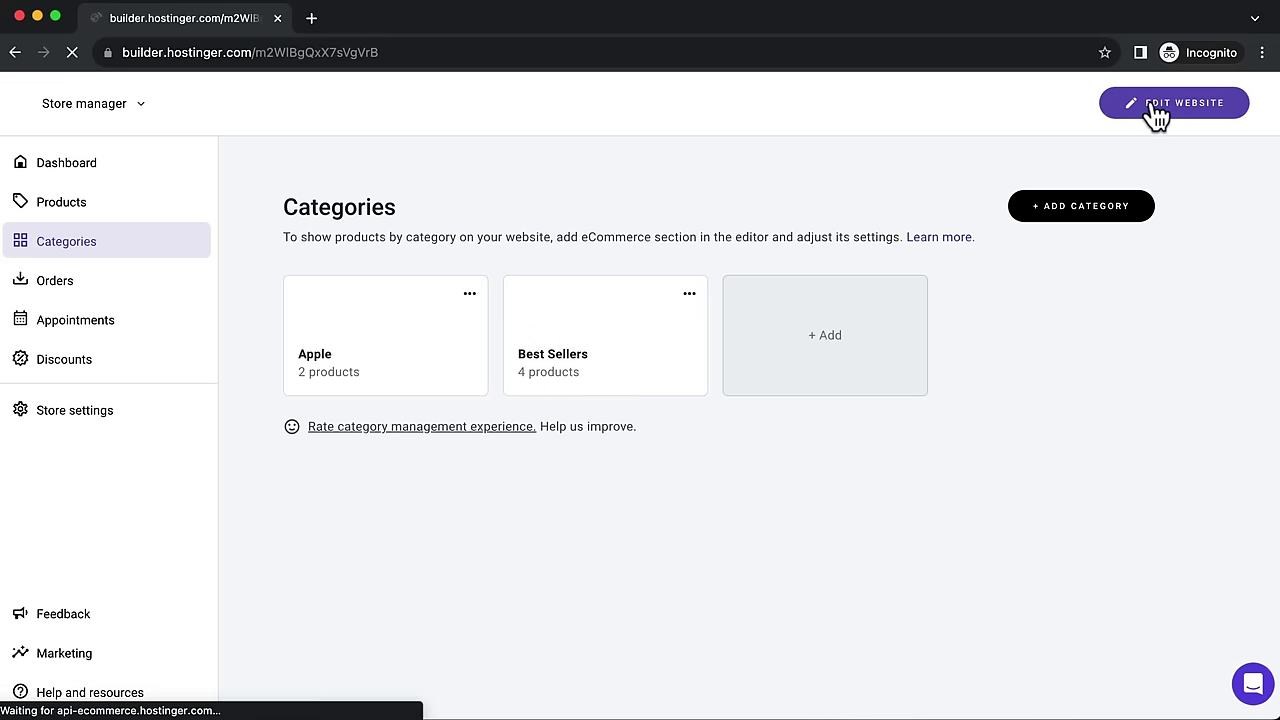
{"action": "scroll", "coordinate": [910, 360], "scroll_direction": "down", "scroll_amount": 5}
{"action": "scroll", "coordinate": [912, 360], "scroll_direction": "down", "scroll_amount": 3}
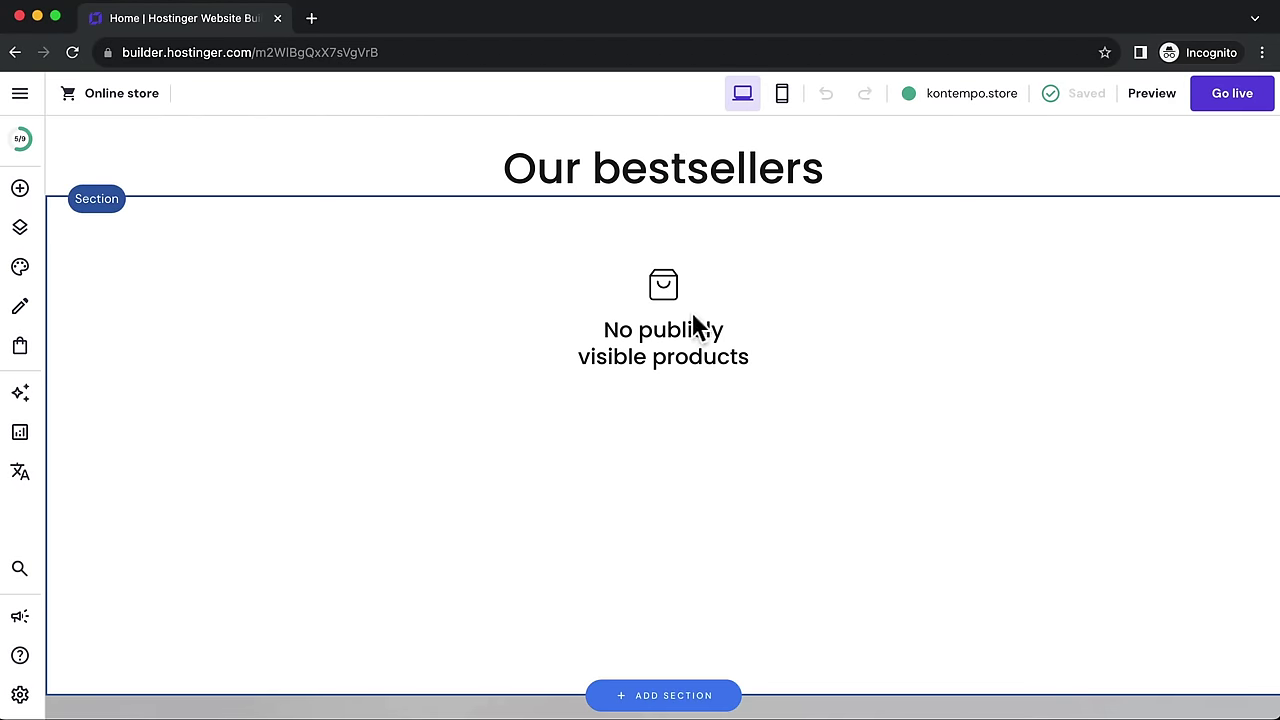
{"action": "left_click", "coordinate": [681, 314]}
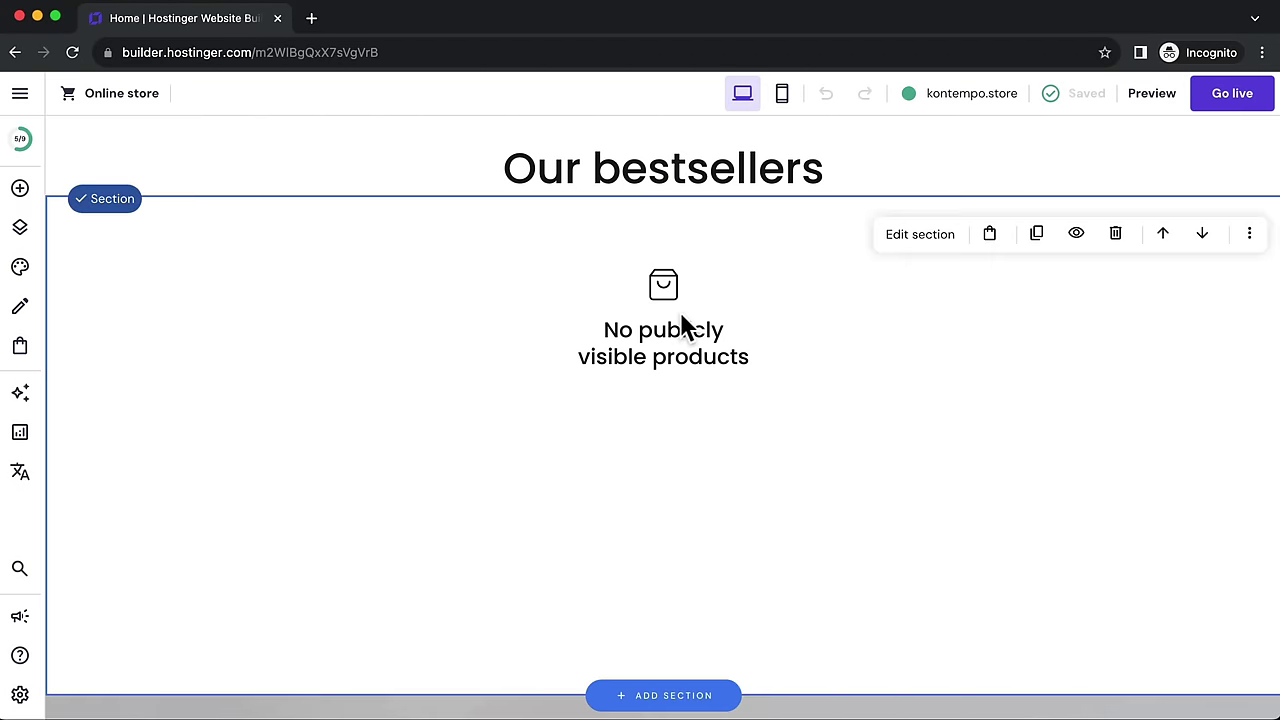
{"action": "left_click", "coordinate": [920, 236]}
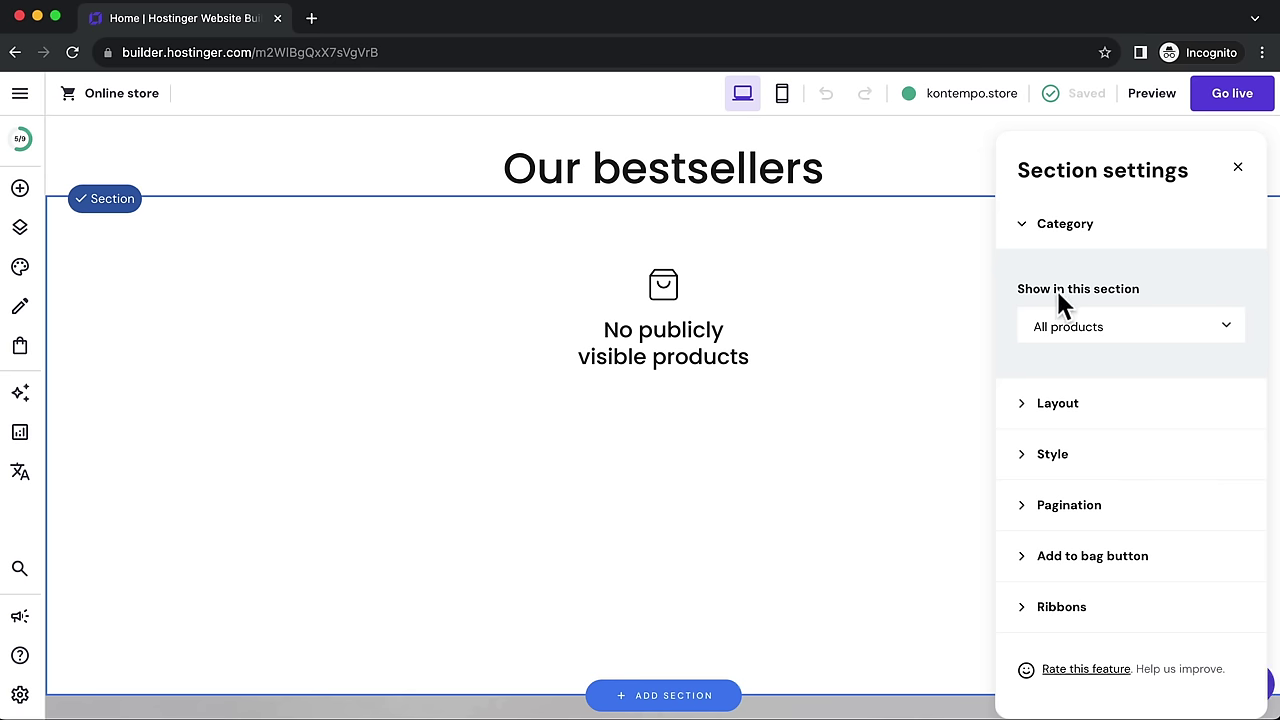
{"action": "left_click", "coordinate": [1126, 326]}
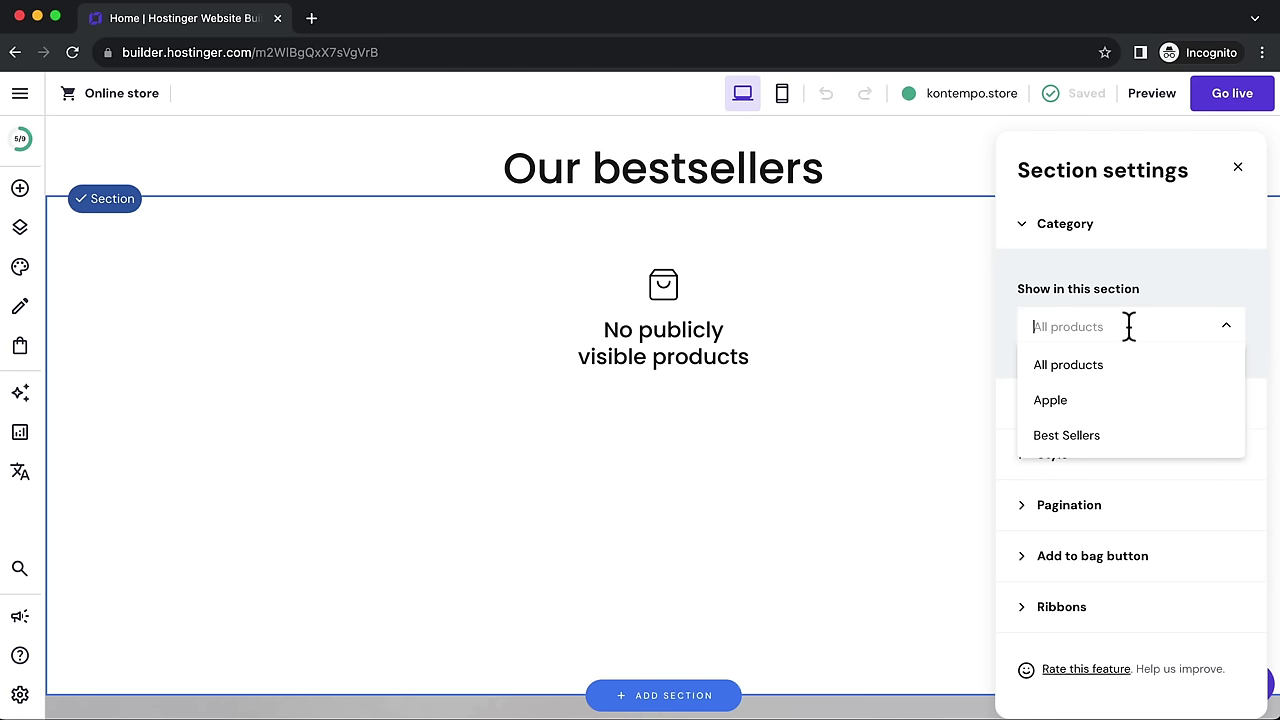
{"action": "left_click", "coordinate": [1098, 405]}
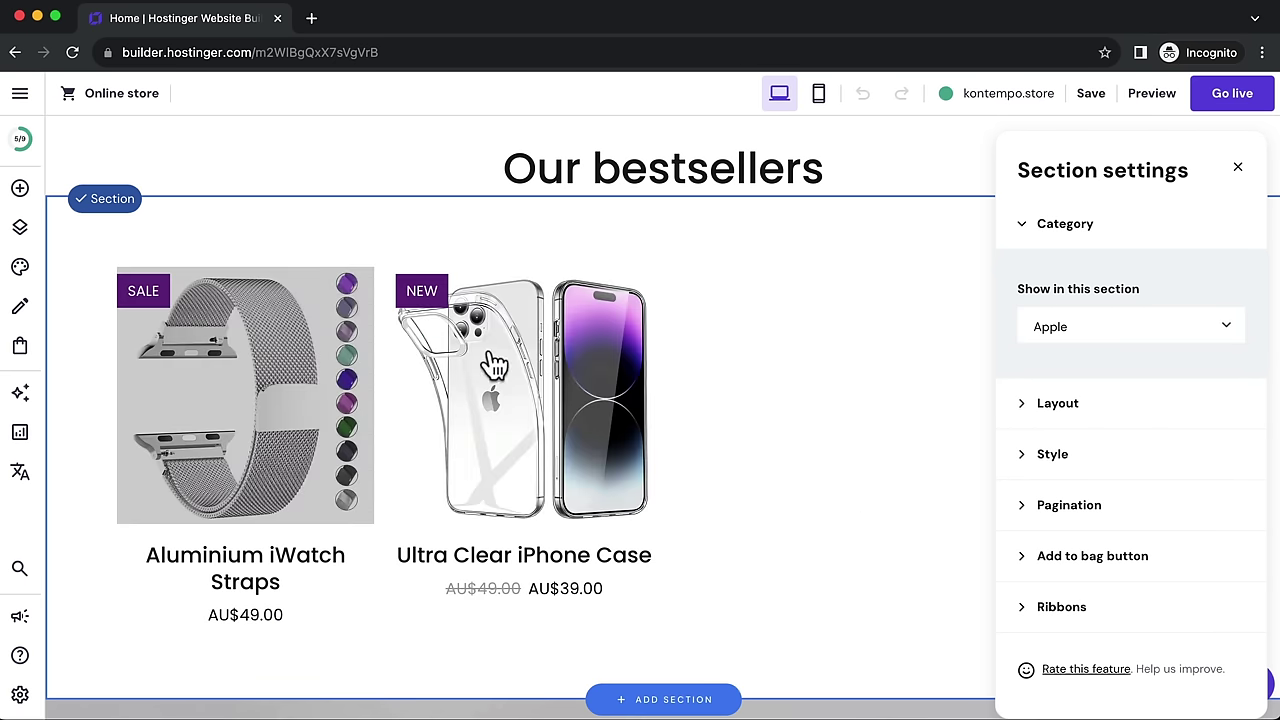
{"action": "left_click", "coordinate": [1118, 323]}
{"action": "left_click", "coordinate": [1066, 436]}
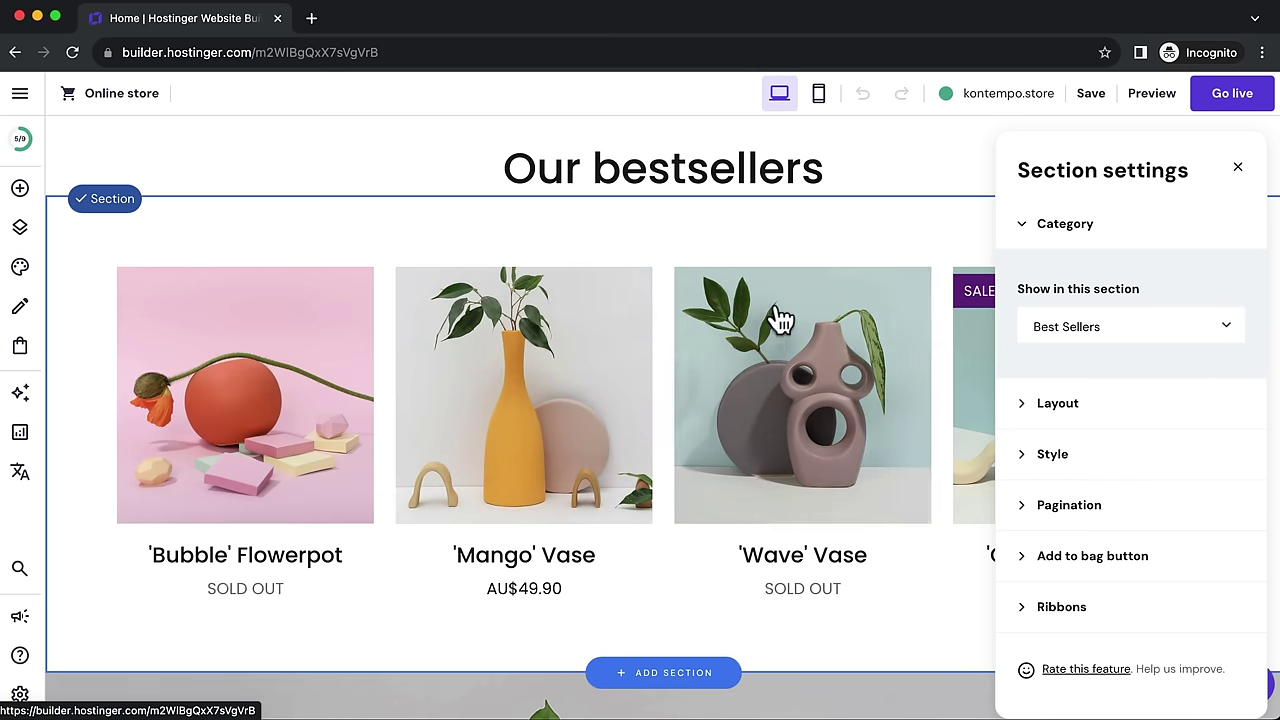
Step: Examine the product section's layout, style and pagination settings
{"action": "left_click", "coordinate": [1058, 405]}
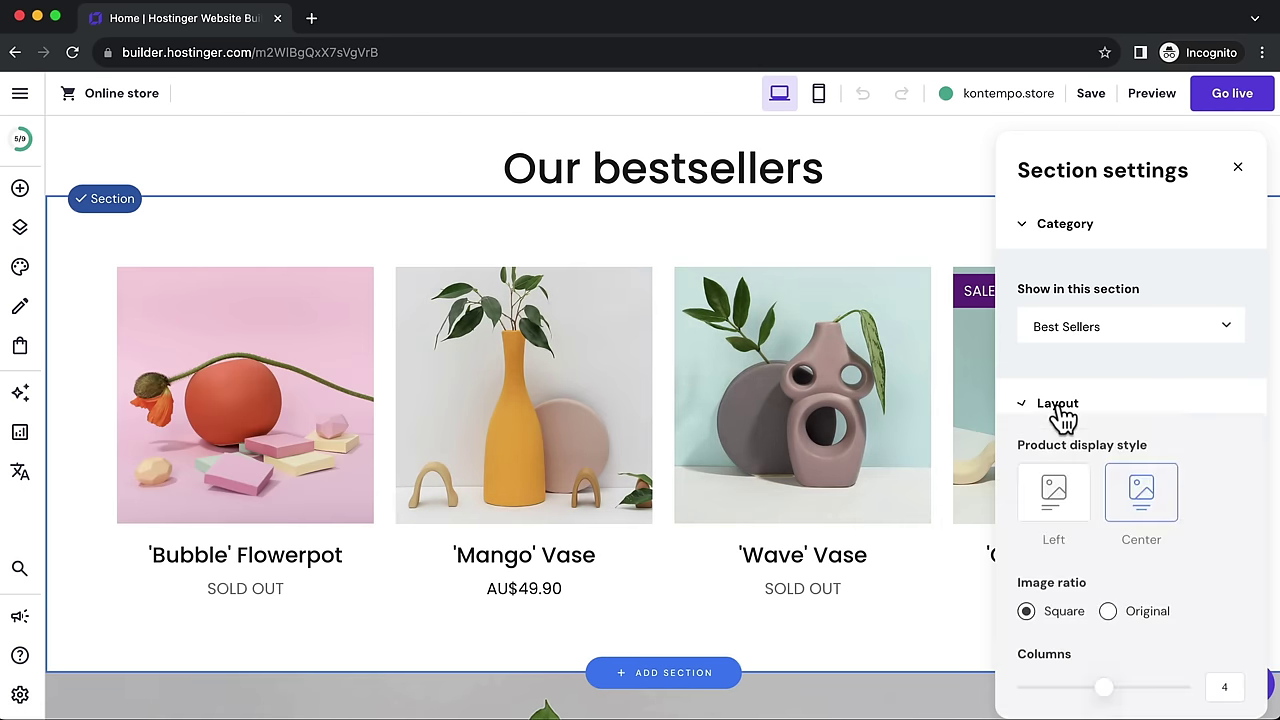
{"action": "scroll", "coordinate": [900, 400], "scroll_direction": "down", "scroll_amount": 1}
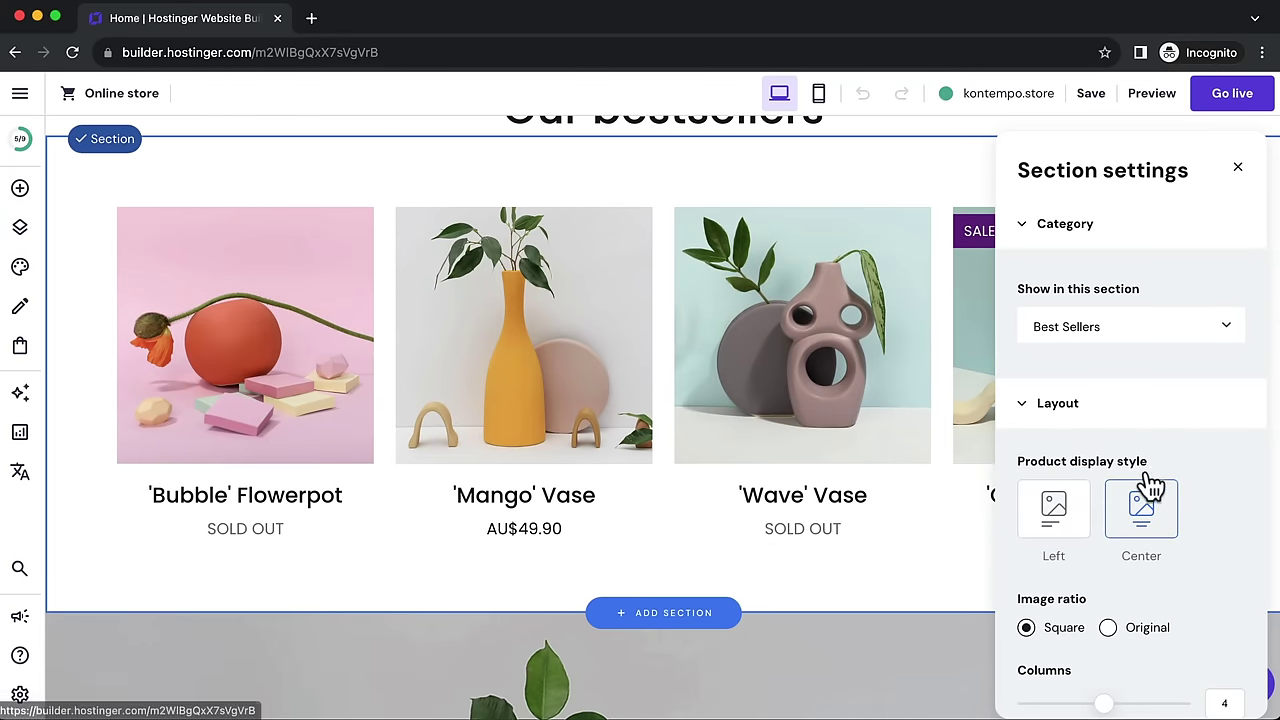
{"action": "scroll", "coordinate": [1145, 480], "scroll_direction": "down", "scroll_amount": 3}
{"action": "scroll", "coordinate": [1145, 490], "scroll_direction": "down", "scroll_amount": 2}
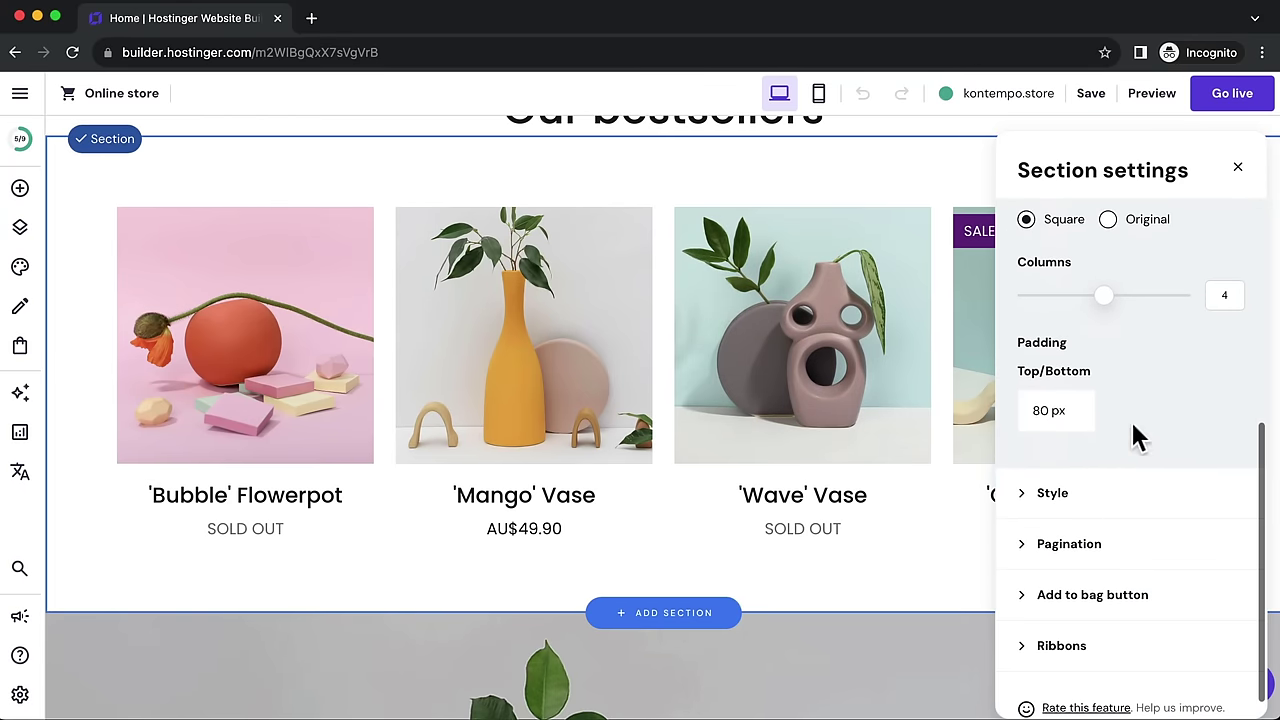
{"action": "left_click", "coordinate": [1090, 493]}
{"action": "scroll", "coordinate": [1092, 488], "scroll_direction": "down", "scroll_amount": 3}
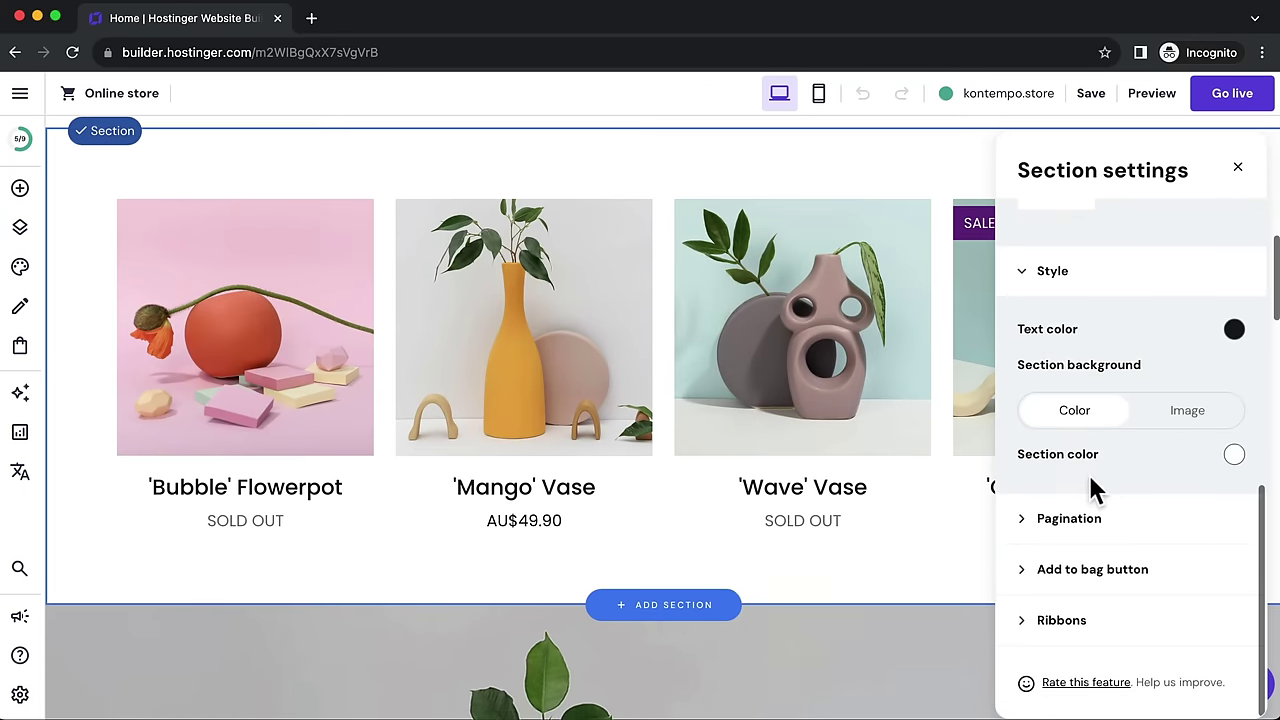
{"action": "left_click", "coordinate": [1093, 530]}
{"action": "scroll", "coordinate": [1093, 530], "scroll_direction": "down", "scroll_amount": 2}
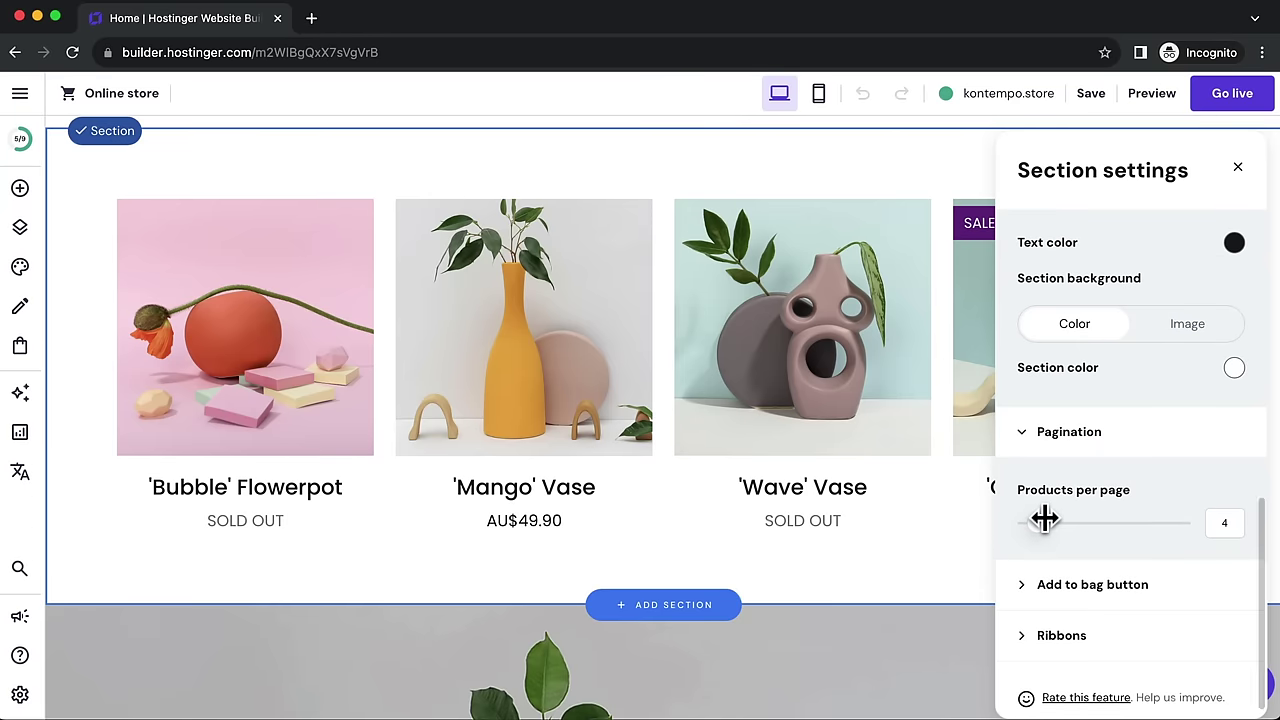
Step: Try showing the add to bag button on the section's products and turn it off again
{"action": "left_click", "coordinate": [1068, 590]}
{"action": "scroll", "coordinate": [1066, 560], "scroll_direction": "down", "scroll_amount": 1}
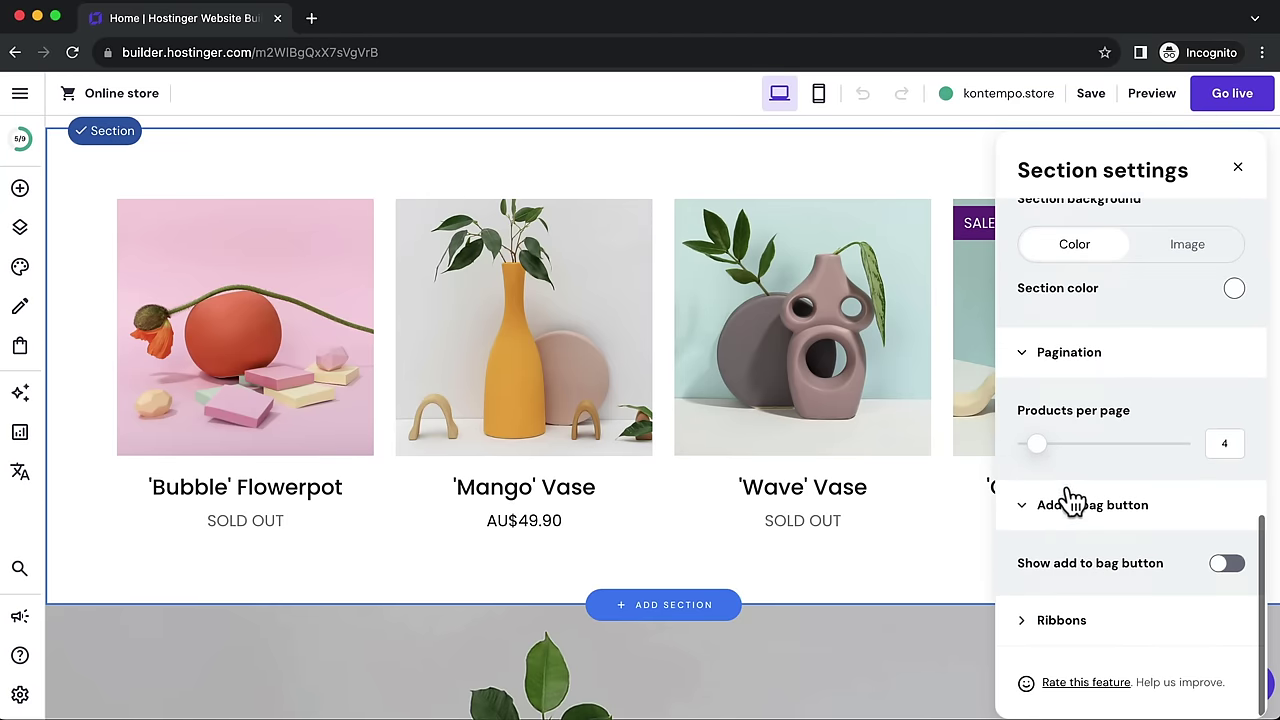
{"action": "left_click", "coordinate": [1224, 566]}
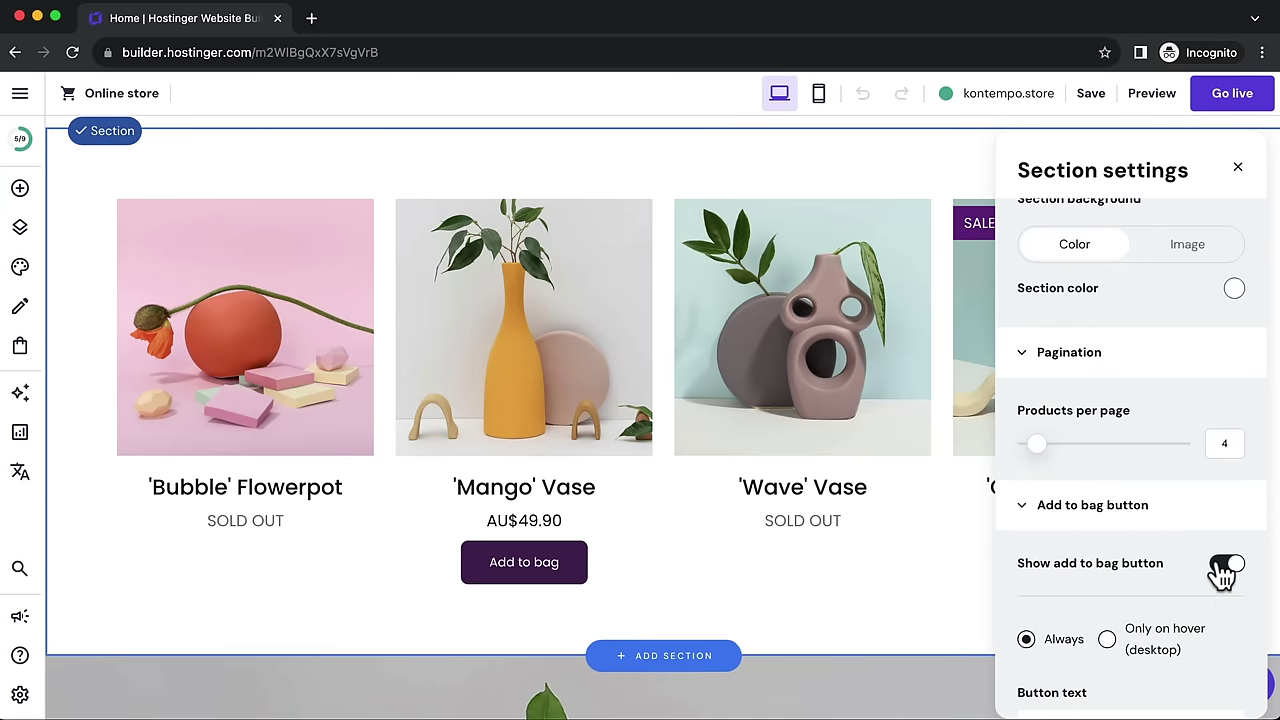
{"action": "left_click", "coordinate": [1222, 566]}
Step: Close the product section's settings and save the home page changes
{"action": "scroll", "coordinate": [1100, 510], "scroll_direction": "up", "scroll_amount": 10}
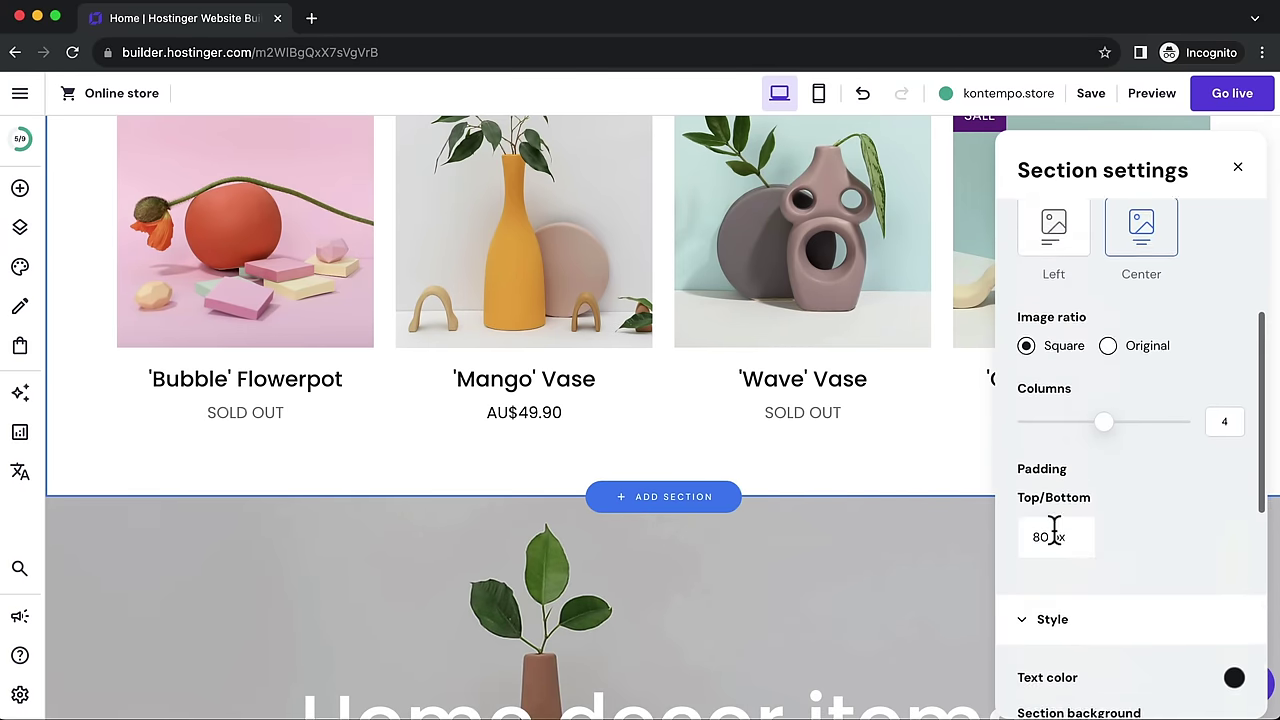
{"action": "left_click", "coordinate": [1238, 167]}
{"action": "scroll", "coordinate": [1149, 194], "scroll_direction": "up", "scroll_amount": 5}
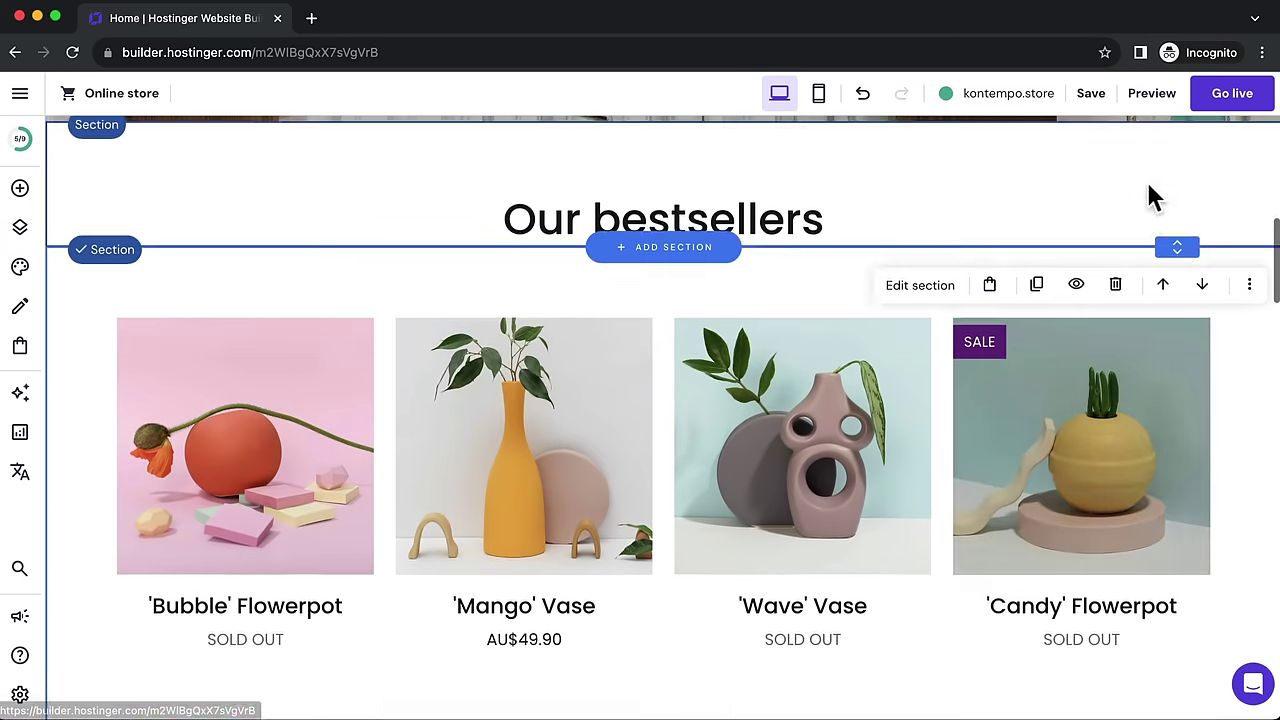
{"action": "left_click", "coordinate": [1091, 93]}
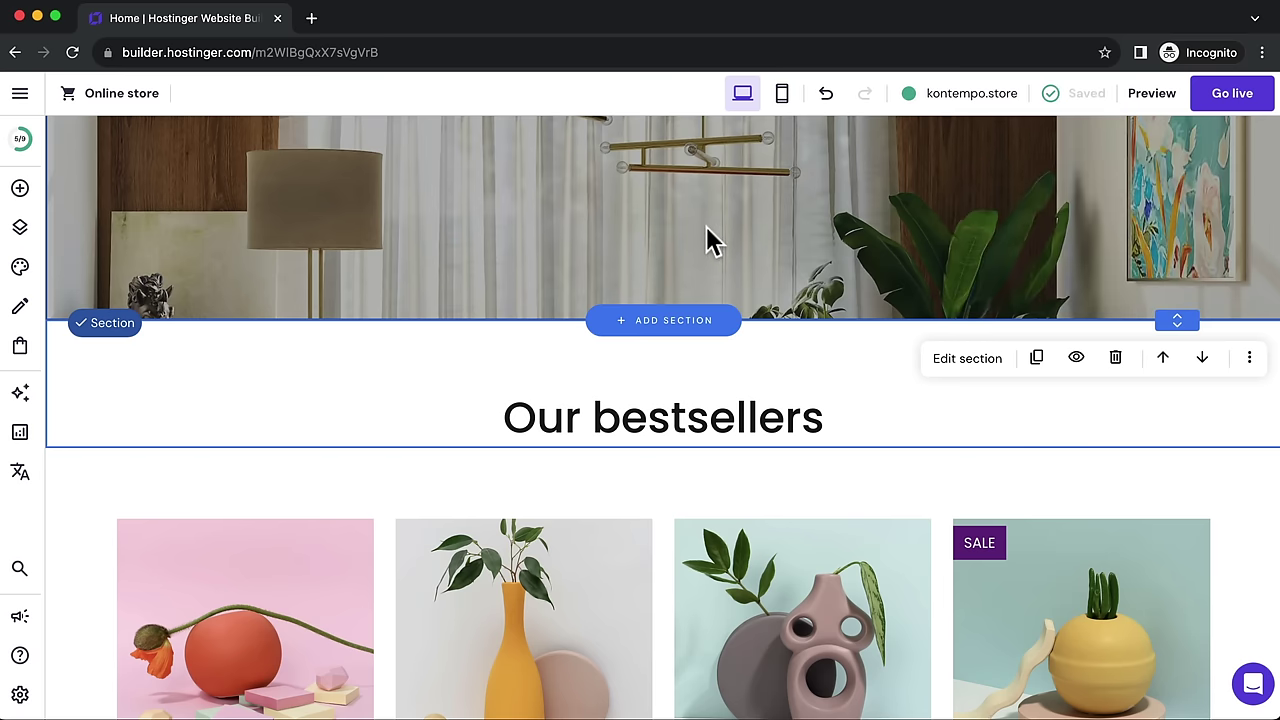
Step: Show the entries of the Shop menu in the home page header
{"action": "scroll", "coordinate": [709, 243], "scroll_direction": "up", "scroll_amount": 5}
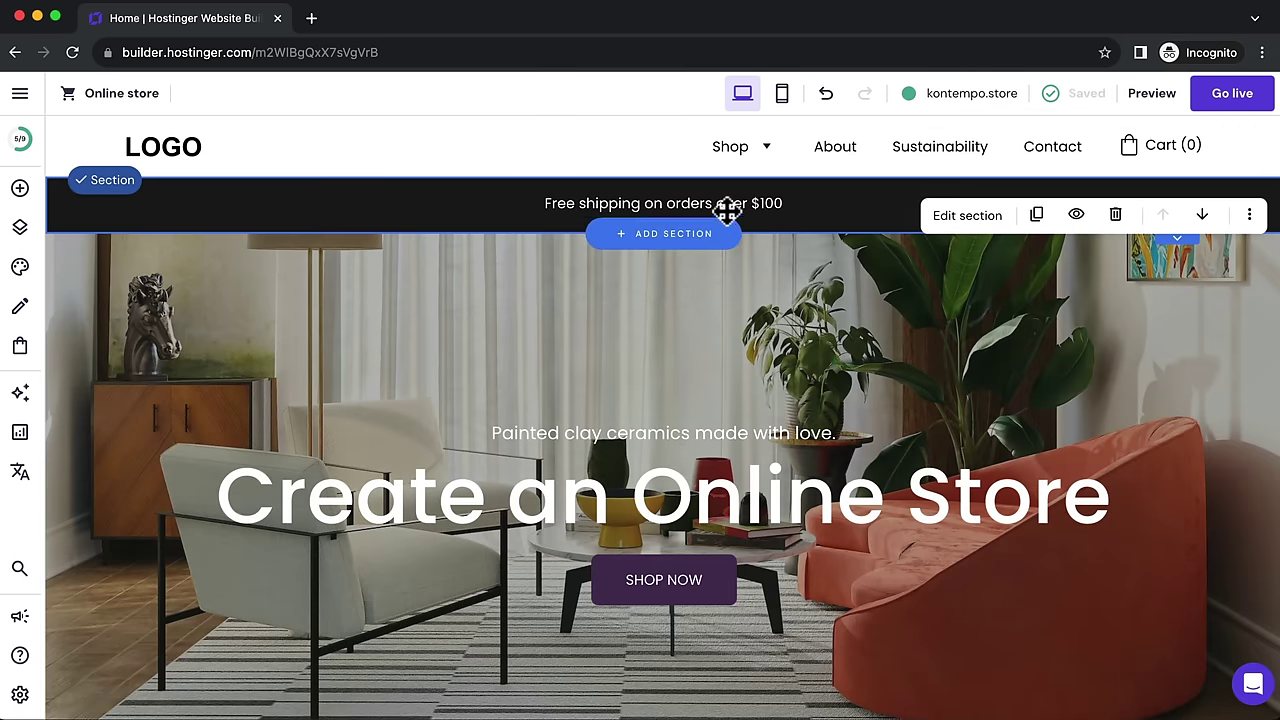
{"action": "mouse_move", "coordinate": [752, 160]}
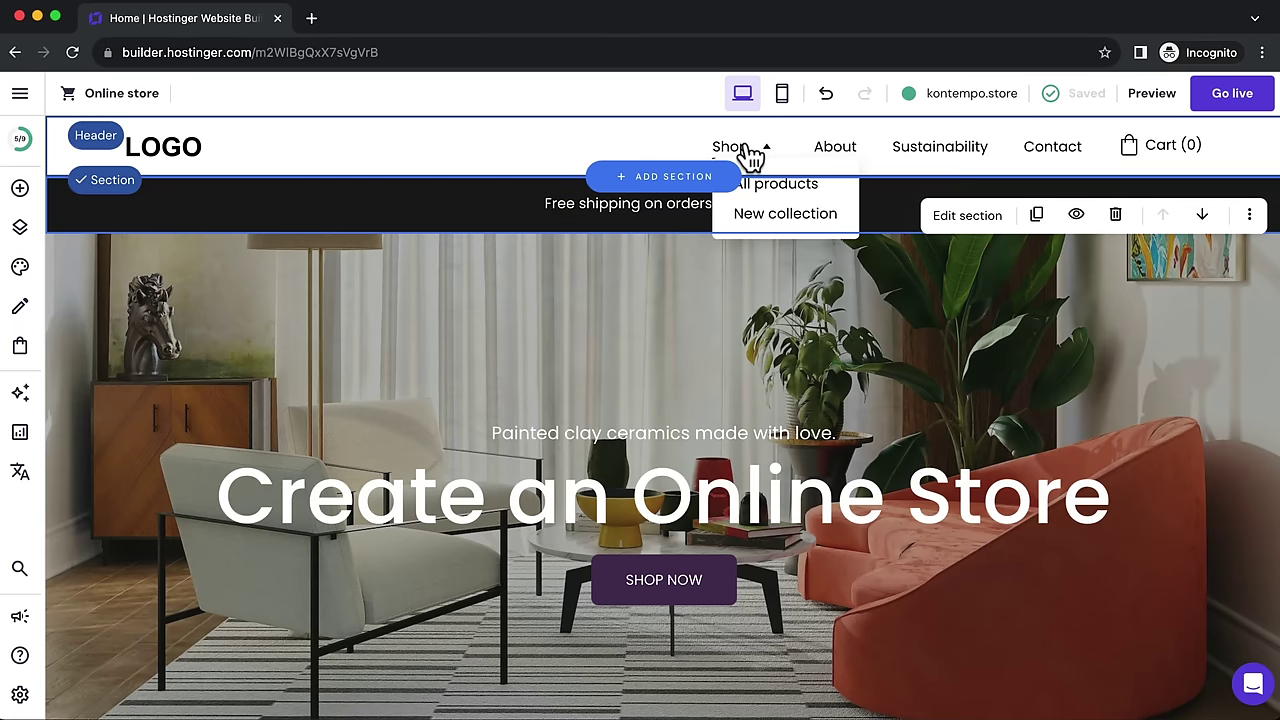